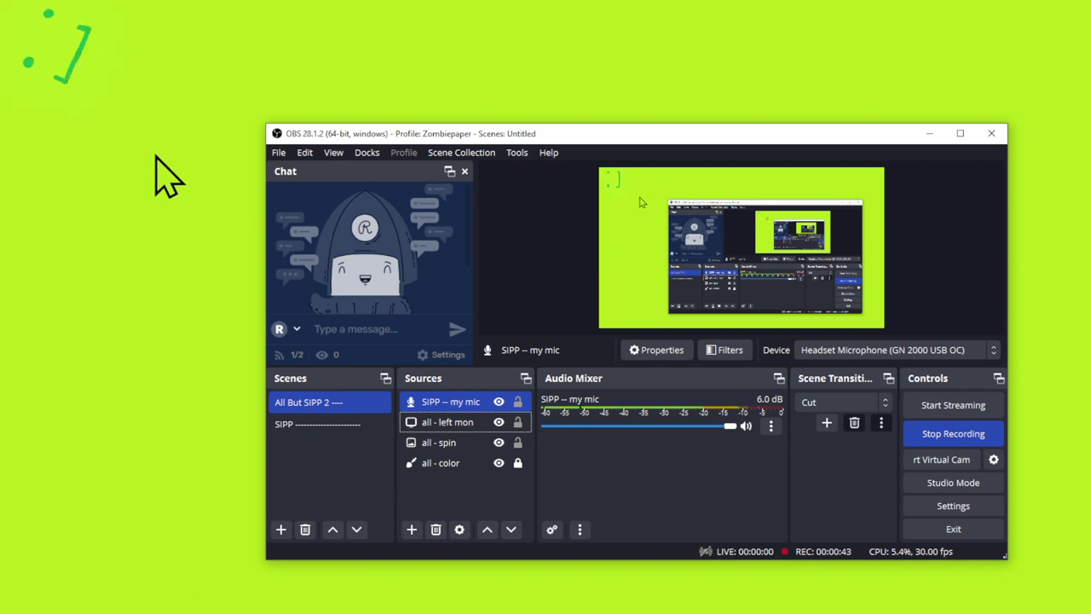
Hide the "all - color" source in the scene and show it again.
left_click(484, 467)
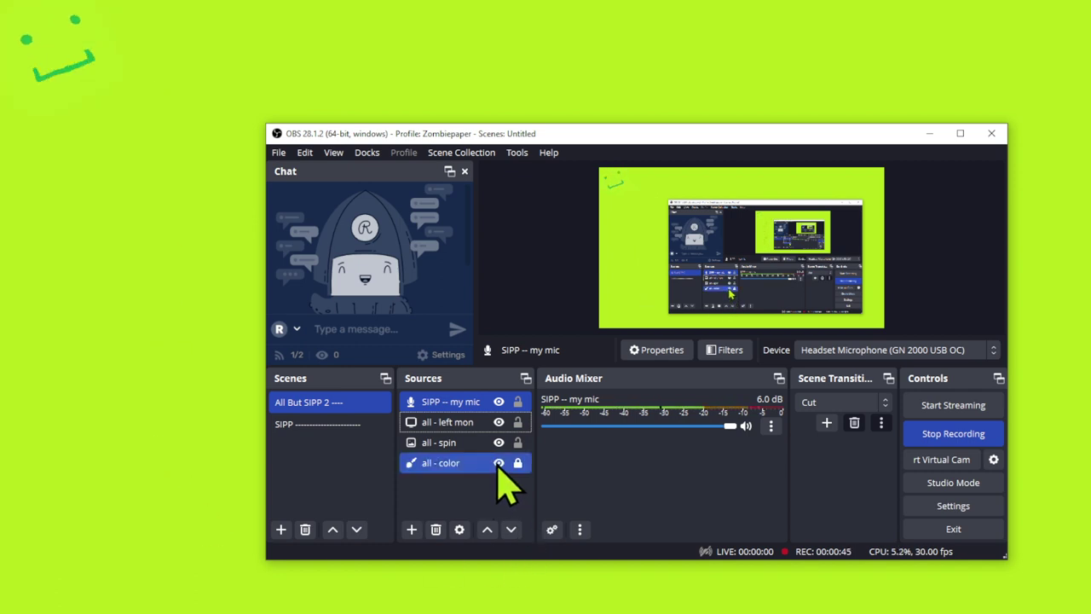
left_click(498, 465)
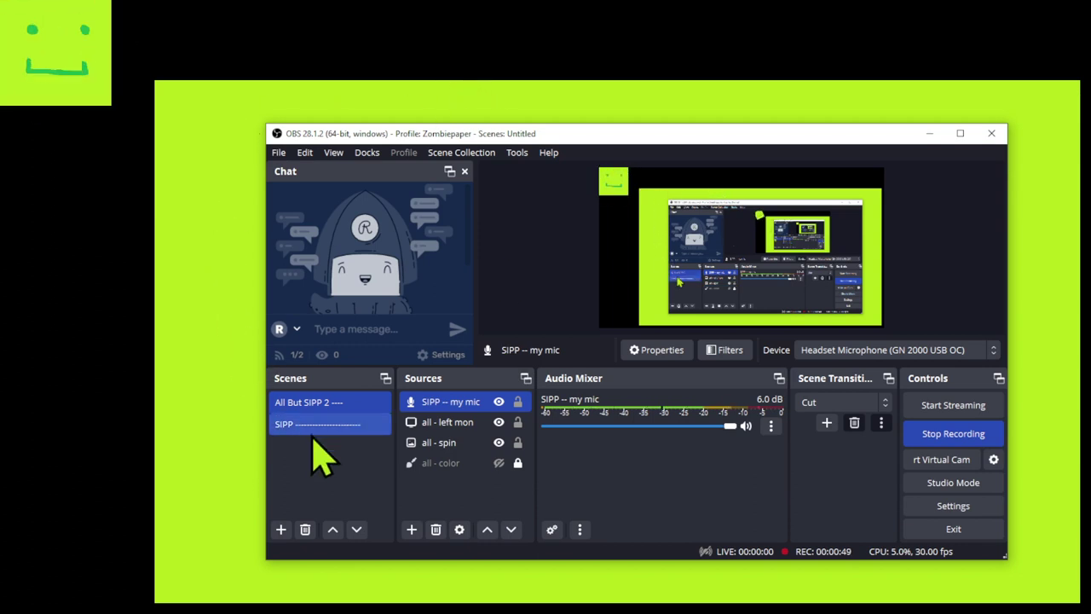
left_click(499, 463)
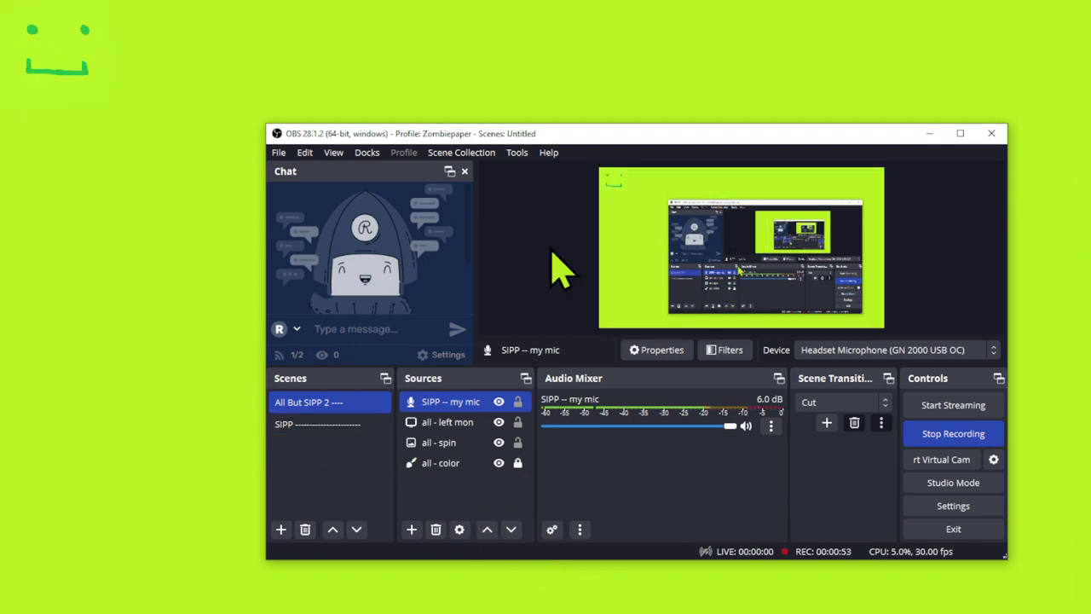
Move from OBS to Paint and enlarge the blank untitled canvas to 1571 × 658 px.
left_click_drag(614, 136, 1070, 145)
key("super+Down")
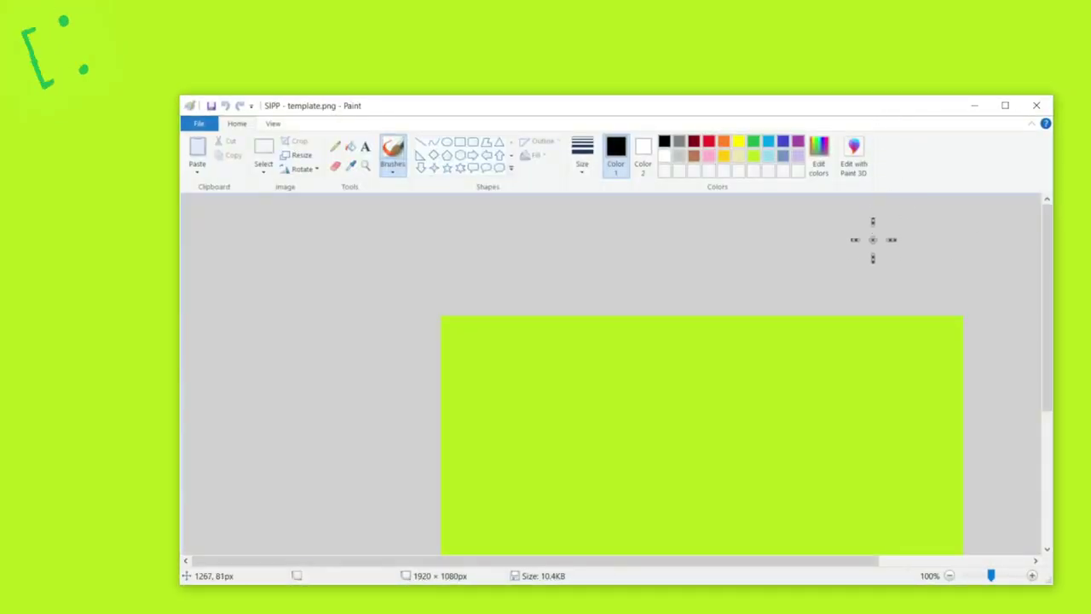
scroll(872, 239, "down", 1, "ctrl")
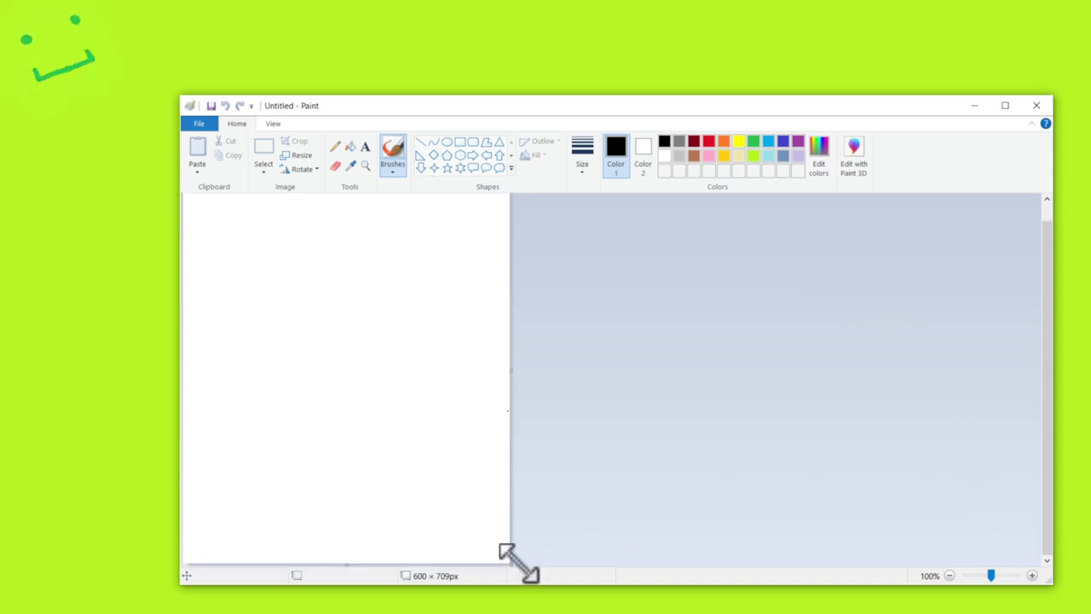
left_click_drag(511, 563, 1038, 555)
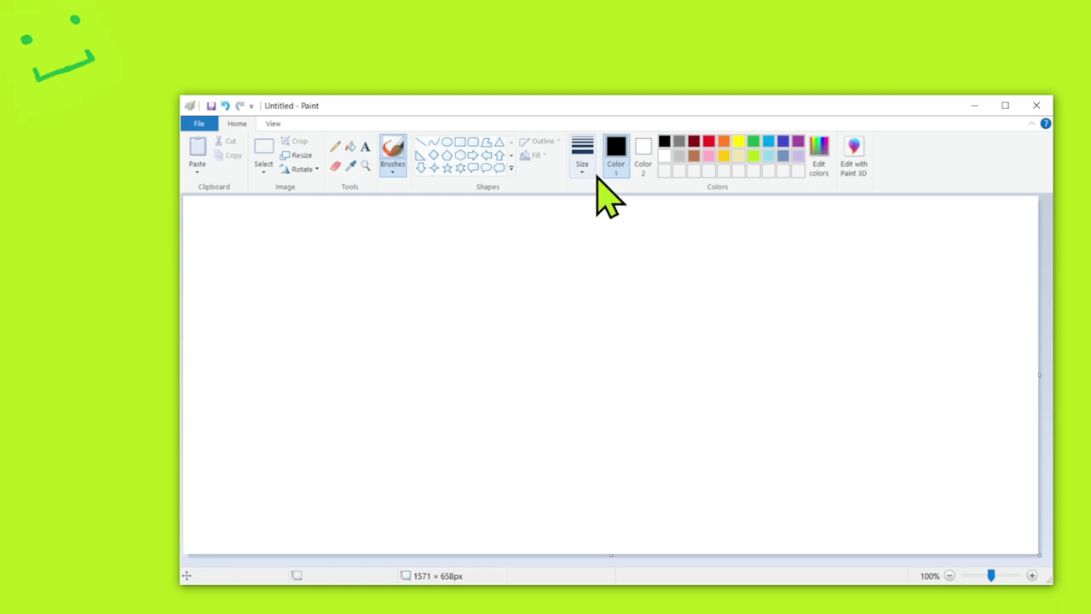
Draw a large black rectangle freehand with the Pencil on the left half of the canvas, after choosing a line size.
left_click(335, 147)
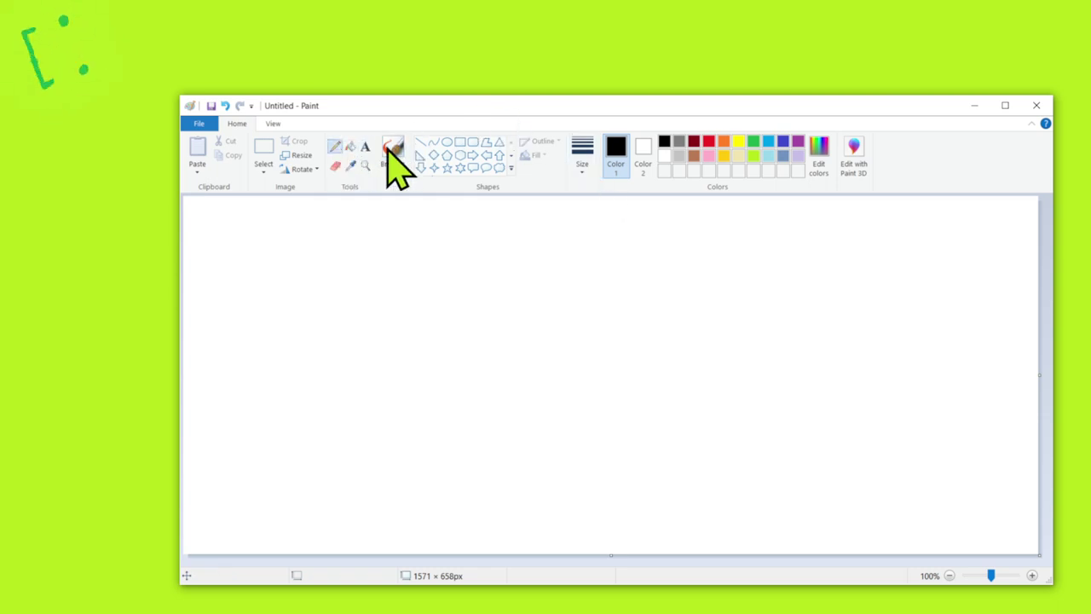
left_click(582, 160)
left_click(606, 271)
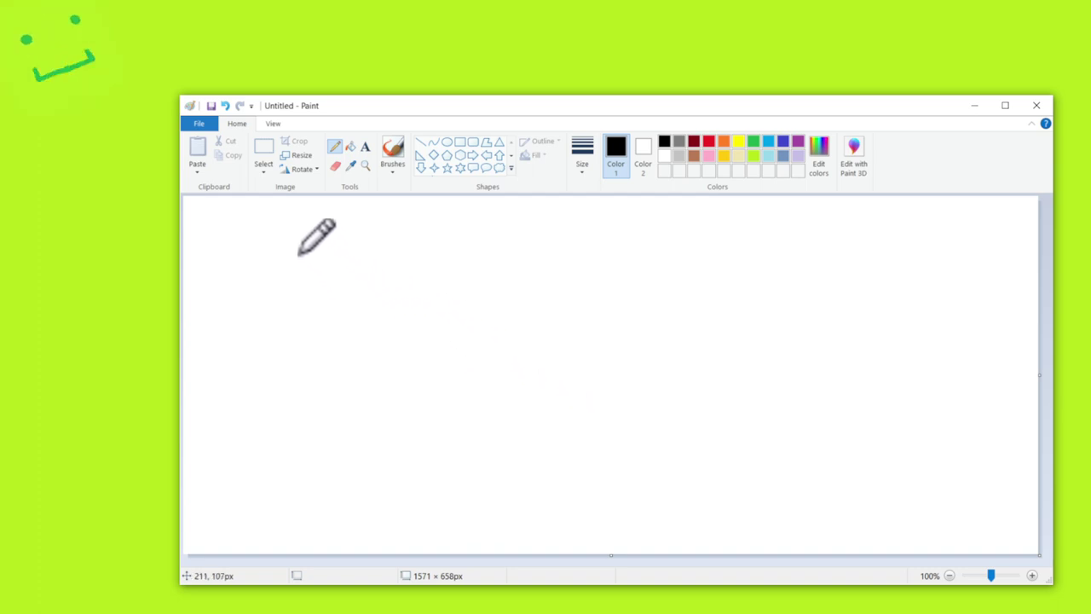
mouse_move(299, 252)
left_mouse_down()
mouse_move(289, 479)
mouse_move(585, 477)
mouse_move(583, 245)
mouse_move(291, 251)
left_mouse_up()
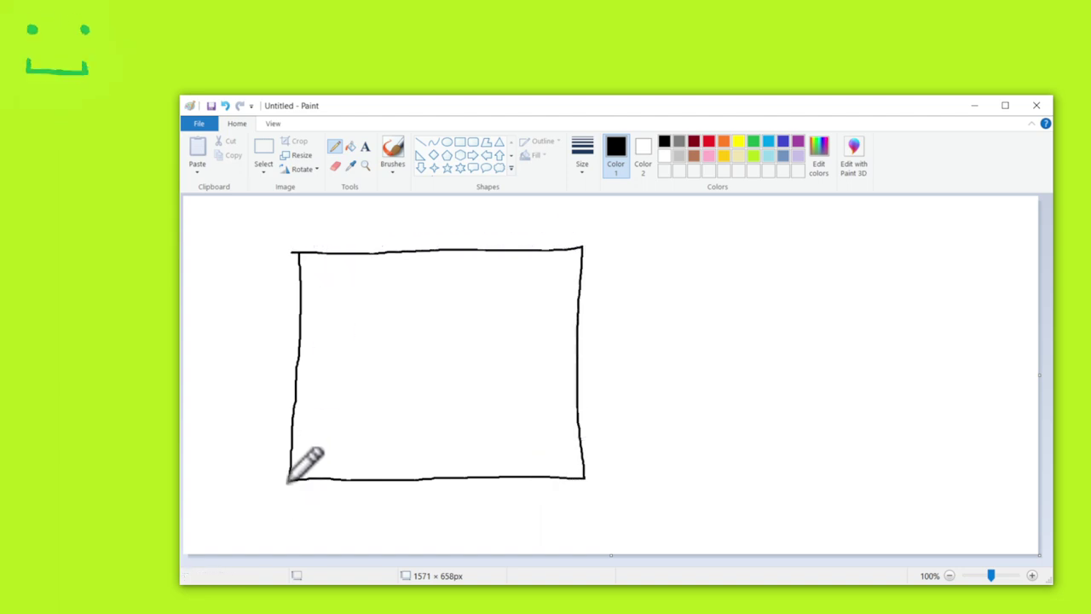
Add depth edges, rear upper and lower edges, and two long rear legs to the rectangle to form an open shelving unit.
left_click_drag(288, 480, 313, 457)
mouse_move(315, 239)
left_mouse_down()
mouse_move(332, 394)
mouse_move(313, 550)
left_mouse_up()
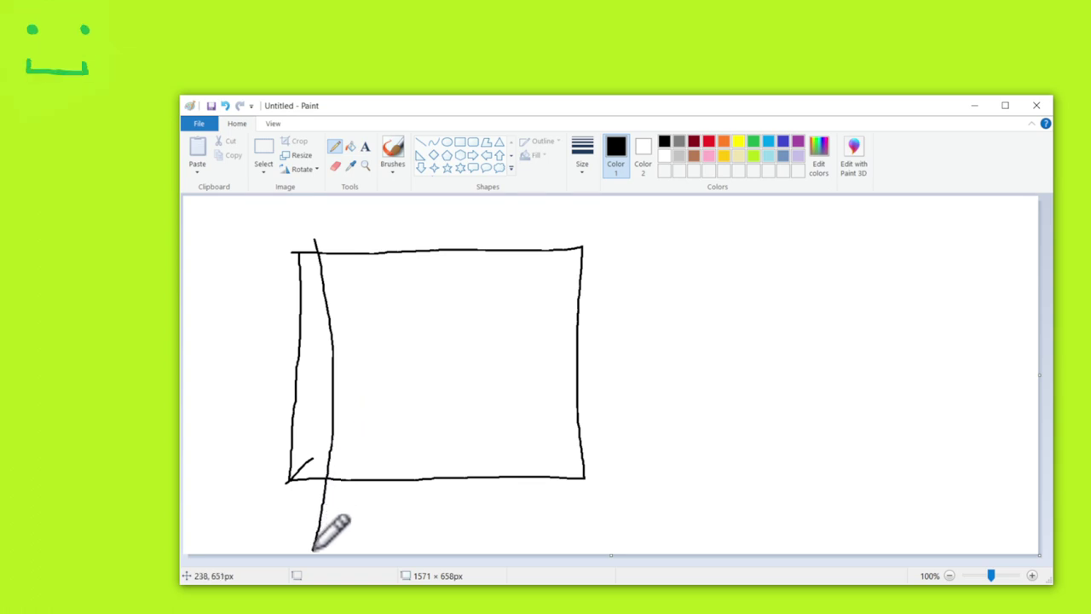
left_click_drag(584, 483, 600, 455)
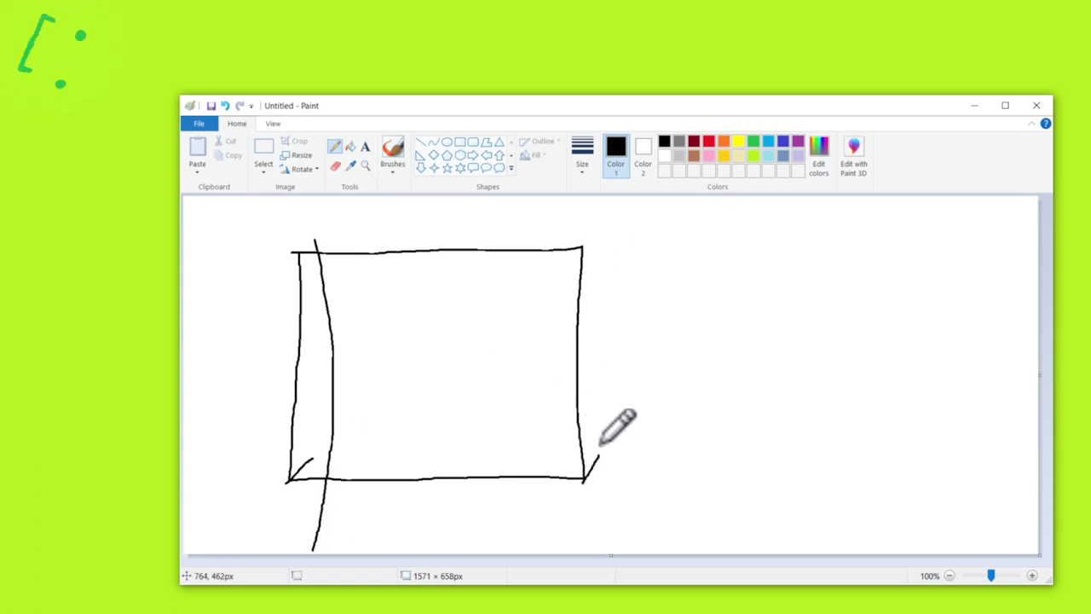
left_click_drag(598, 237, 606, 550)
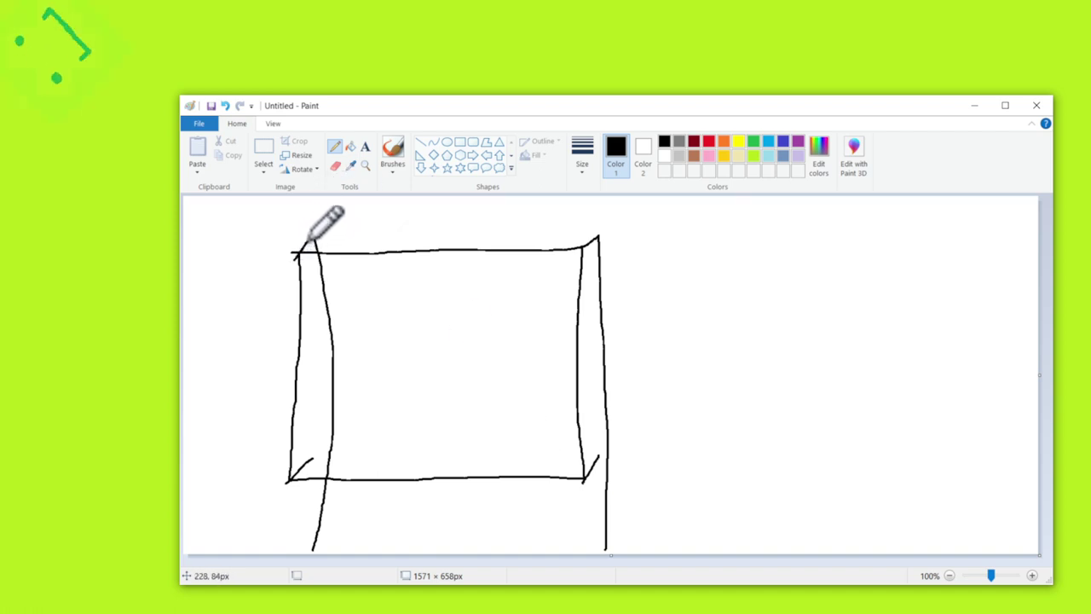
left_click_drag(308, 242, 597, 234)
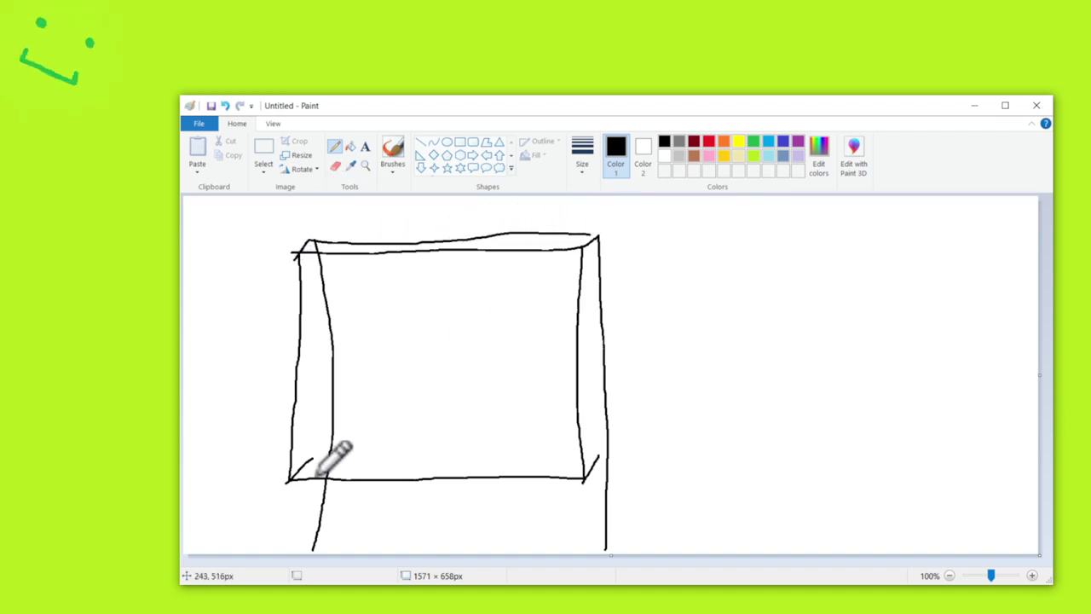
mouse_move(315, 477)
left_mouse_down()
mouse_move(330, 454)
mouse_move(601, 450)
left_mouse_up()
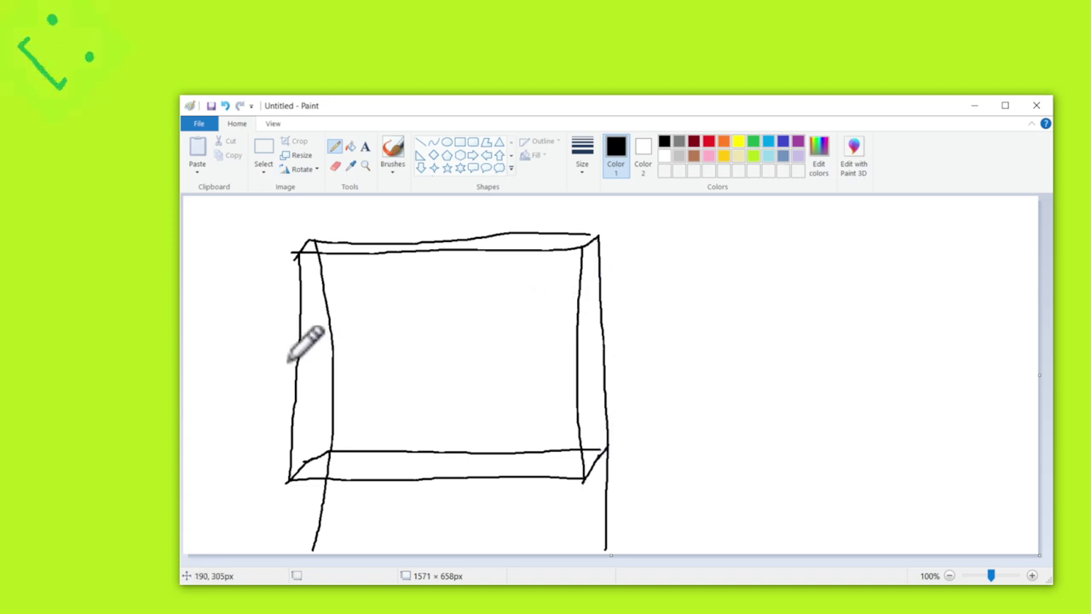
Draw a middle shelf across the unit, with one box on the lower shelf and two boxes on the upper shelf.
left_click_drag(326, 366, 599, 358)
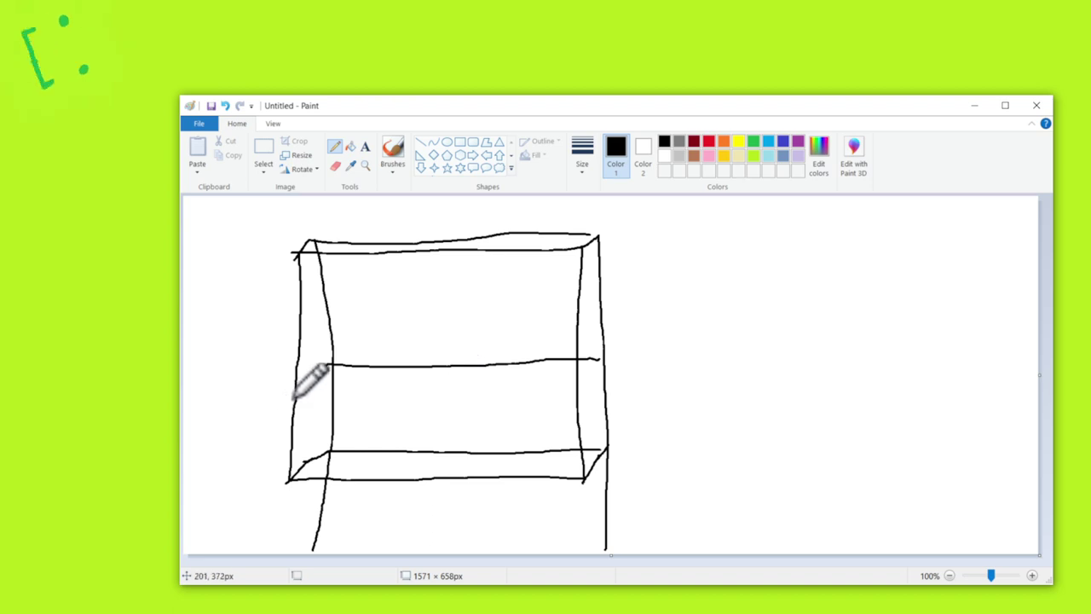
mouse_move(293, 394)
left_mouse_down()
mouse_move(565, 386)
mouse_move(604, 362)
left_mouse_up()
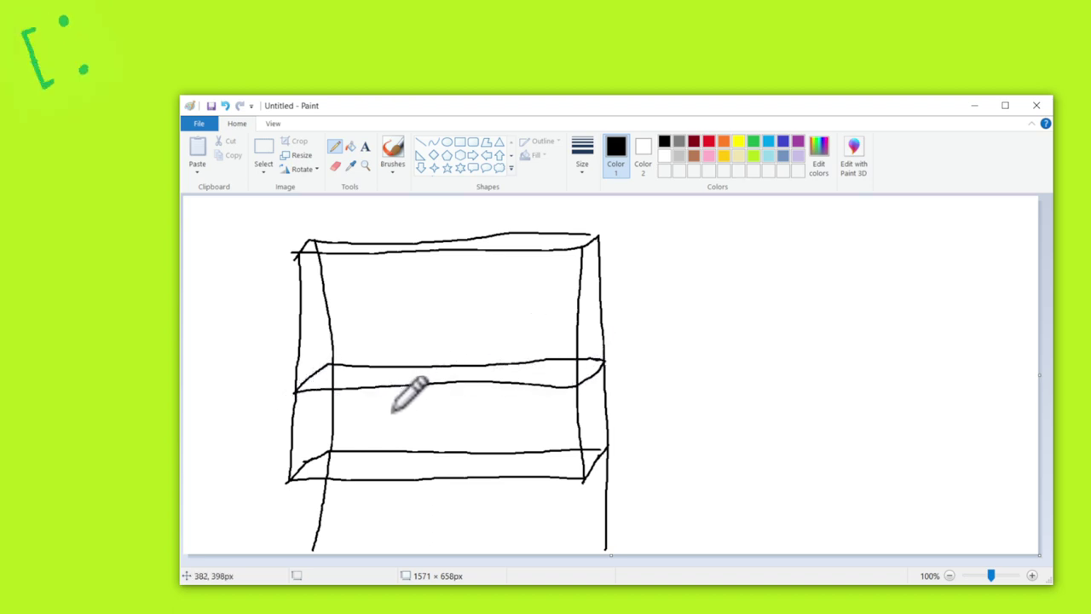
mouse_move(383, 403)
left_mouse_down()
mouse_move(389, 447)
mouse_move(493, 446)
mouse_move(492, 391)
mouse_move(380, 400)
left_mouse_up()
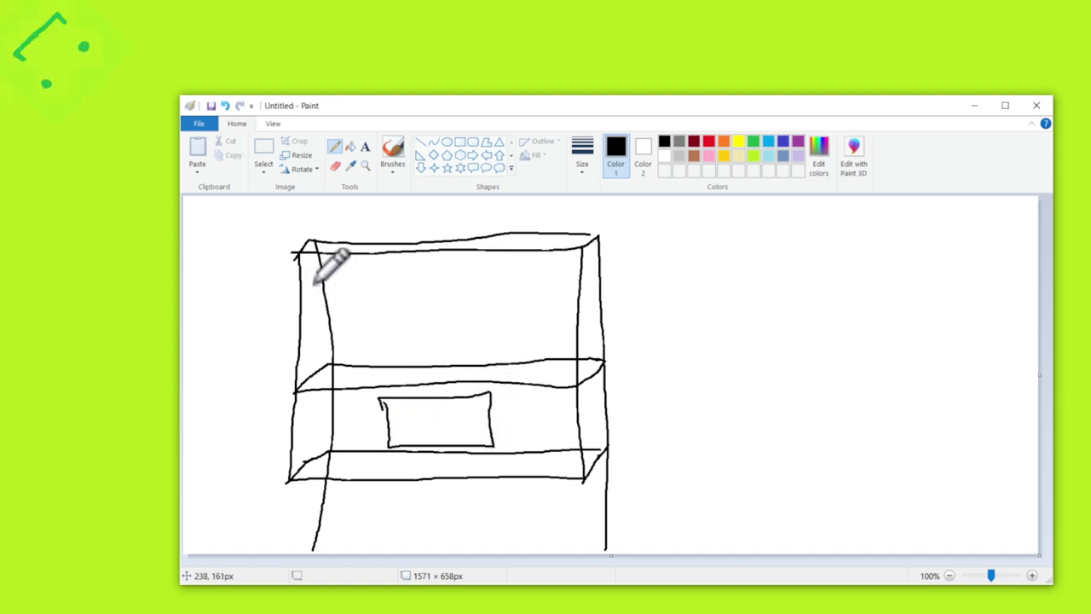
mouse_move(314, 285)
left_mouse_down()
mouse_move(315, 346)
mouse_move(404, 344)
mouse_move(418, 304)
mouse_move(384, 278)
mouse_move(310, 279)
mouse_move(313, 289)
left_mouse_up()
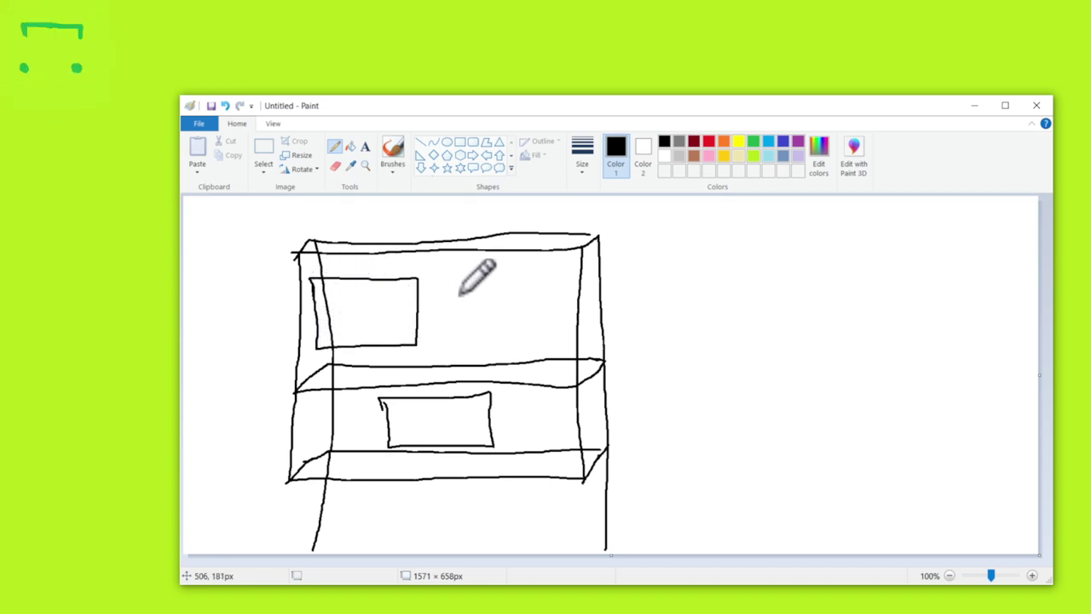
mouse_move(458, 294)
left_mouse_down()
mouse_move(454, 347)
mouse_move(554, 349)
mouse_move(555, 316)
mouse_move(523, 292)
mouse_move(455, 290)
left_mouse_up()
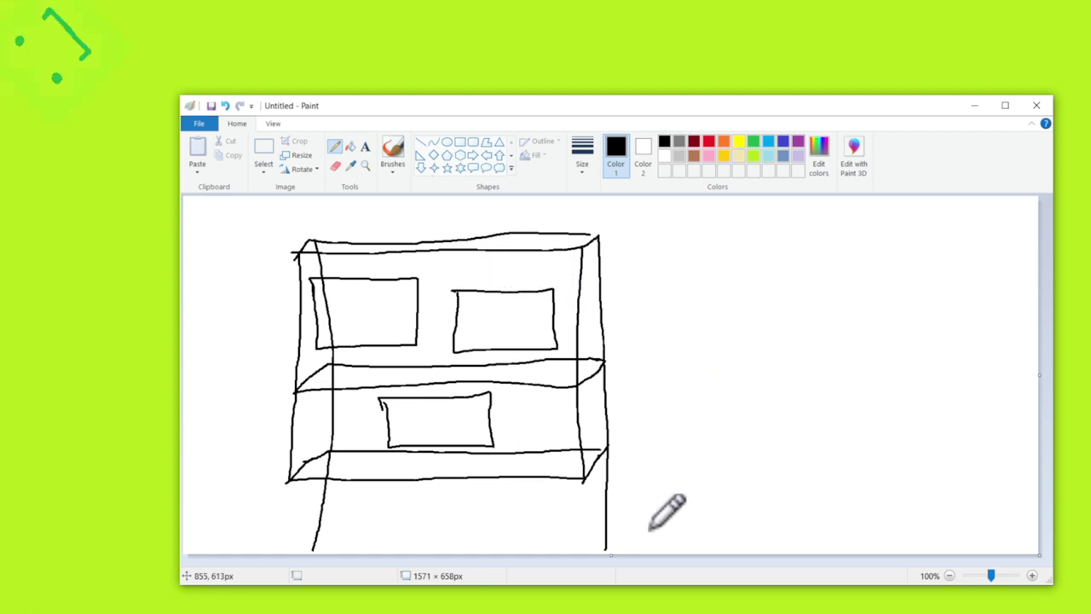
Sketch a desk in perspective to the right of the shelving unit, with front legs, a desktop and a rear leg.
mouse_move(640, 548)
left_mouse_down()
mouse_move(642, 441)
mouse_move(934, 442)
mouse_move(941, 578)
left_mouse_up()
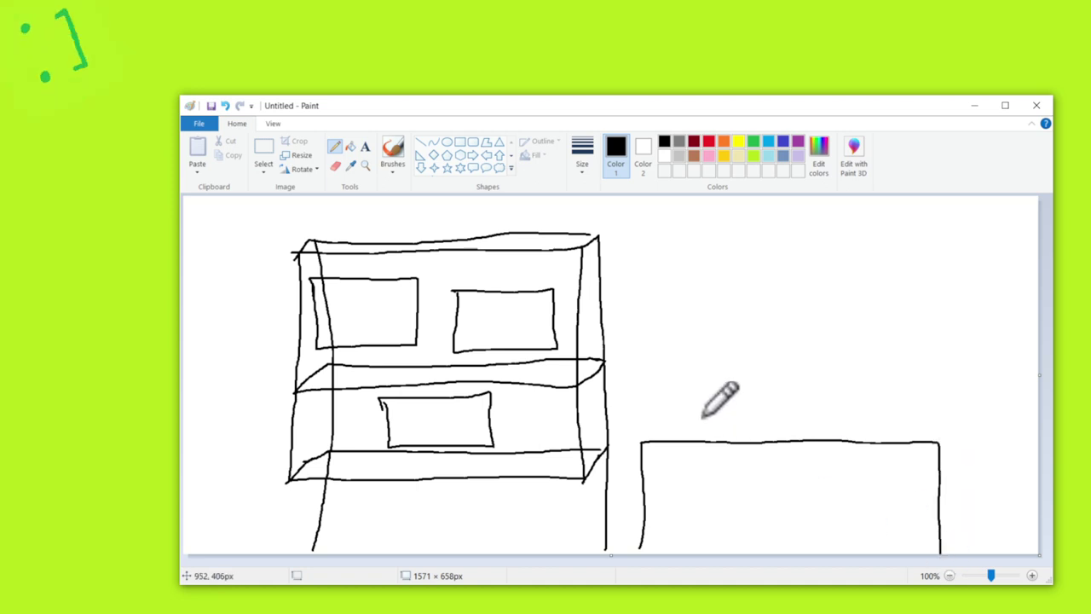
mouse_move(641, 442)
left_mouse_down()
mouse_move(686, 400)
mouse_move(980, 404)
mouse_move(935, 444)
left_mouse_up()
left_click_drag(978, 405, 970, 552)
Draw two upright panels on the desk, joined across the front, with an open laptop resting on them.
mouse_move(653, 433)
left_mouse_down()
mouse_move(646, 349)
mouse_move(693, 331)
mouse_move(693, 422)
mouse_move(657, 434)
left_mouse_up()
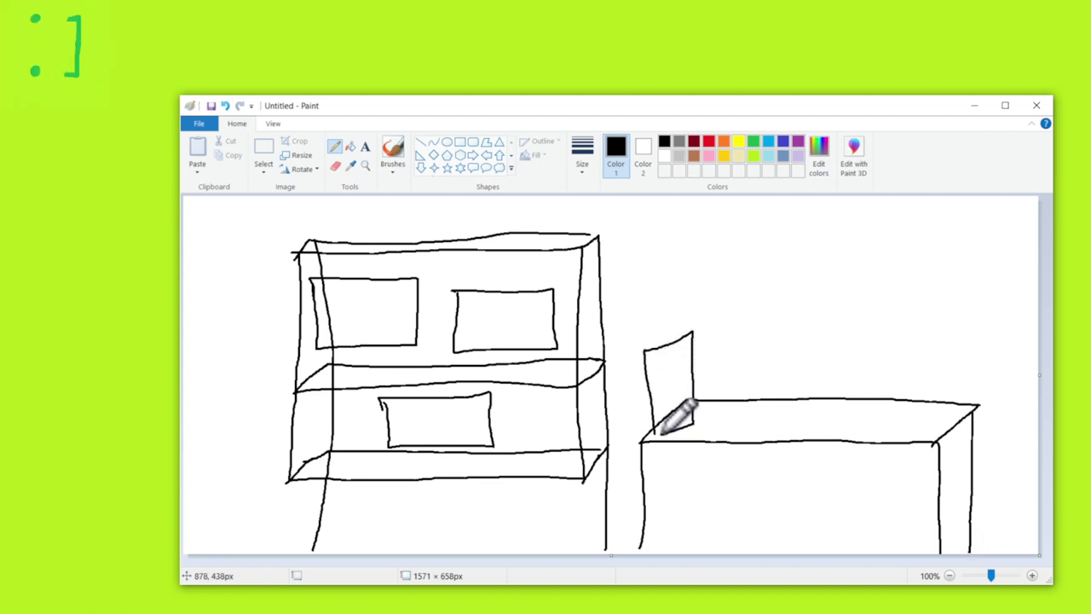
mouse_move(794, 422)
left_mouse_down()
mouse_move(796, 330)
mouse_move(837, 304)
mouse_move(846, 350)
mouse_move(835, 438)
mouse_move(790, 428)
left_mouse_up()
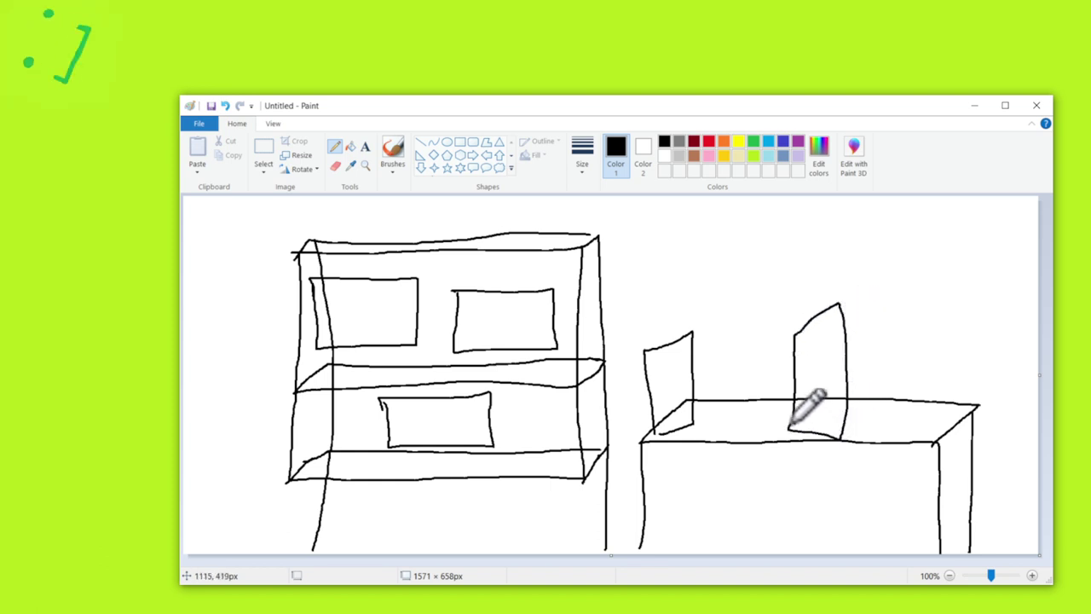
left_click_drag(644, 352, 797, 346)
mouse_move(645, 338)
left_mouse_down()
mouse_move(692, 296)
mouse_move(689, 238)
mouse_move(812, 228)
mouse_move(825, 334)
mouse_move(637, 338)
left_mouse_up()
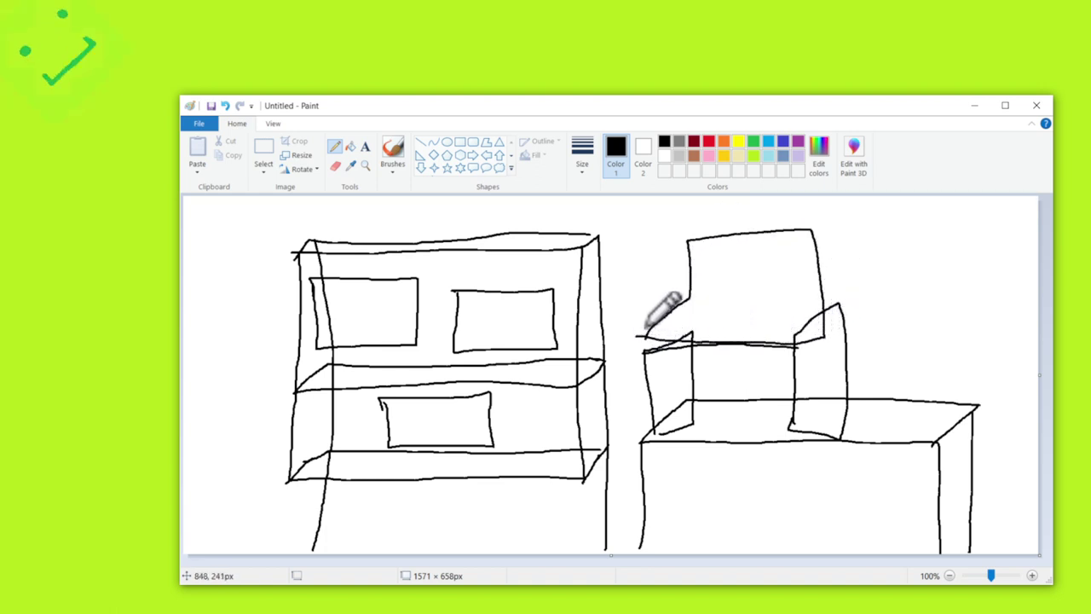
left_click_drag(690, 300, 823, 301)
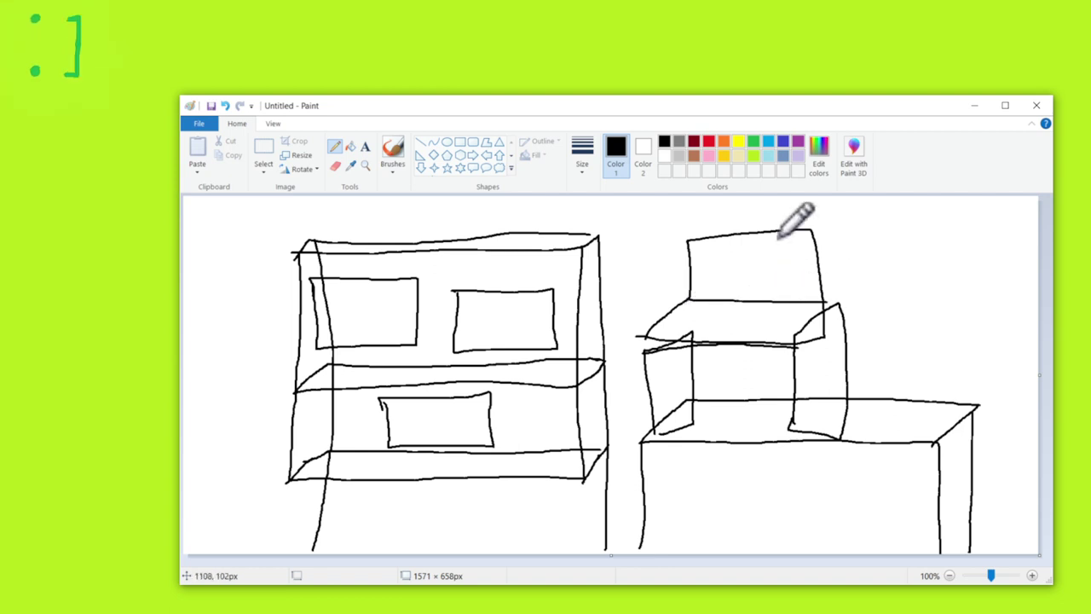
Fill the left box on the upper shelf with red.
left_click(709, 141)
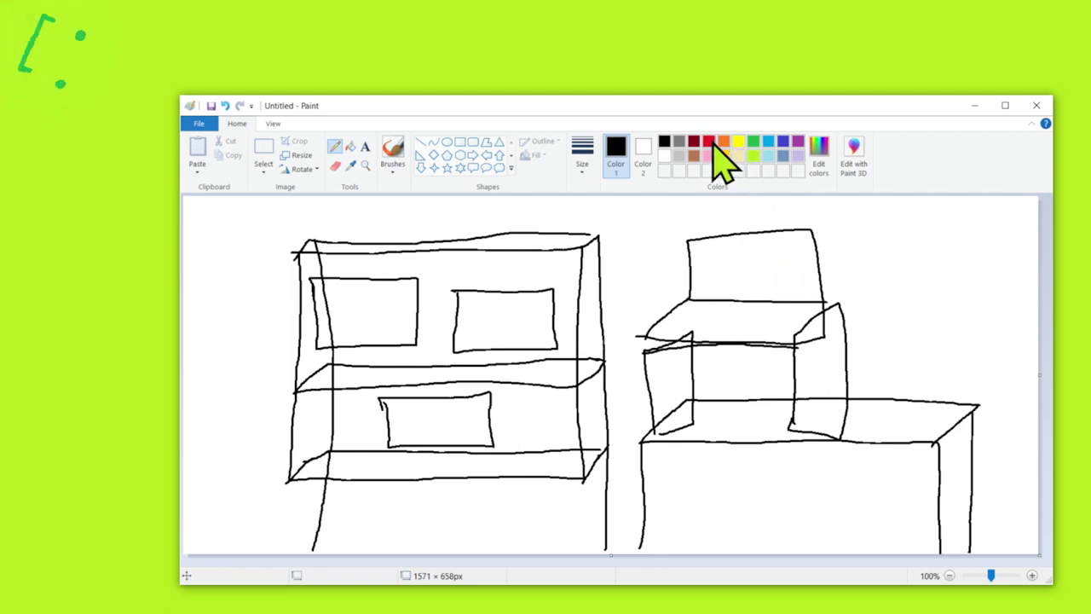
left_click(350, 147)
left_click(368, 313)
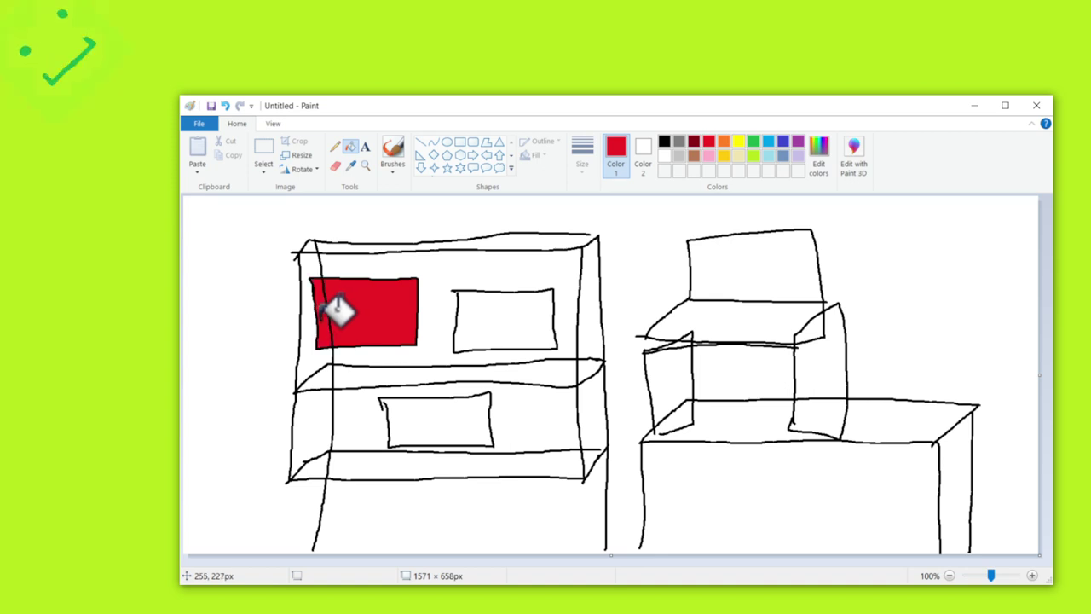
Try to fill the right box on the upper shelf with yellow and undo the fill.
left_click(738, 142)
left_click(511, 317)
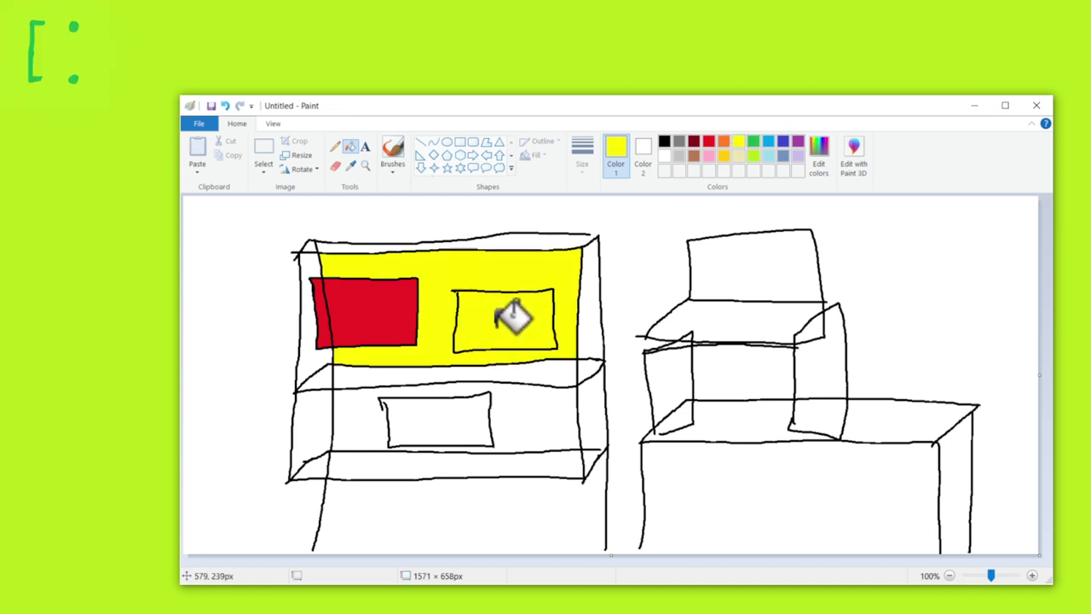
key("ctrl+z")
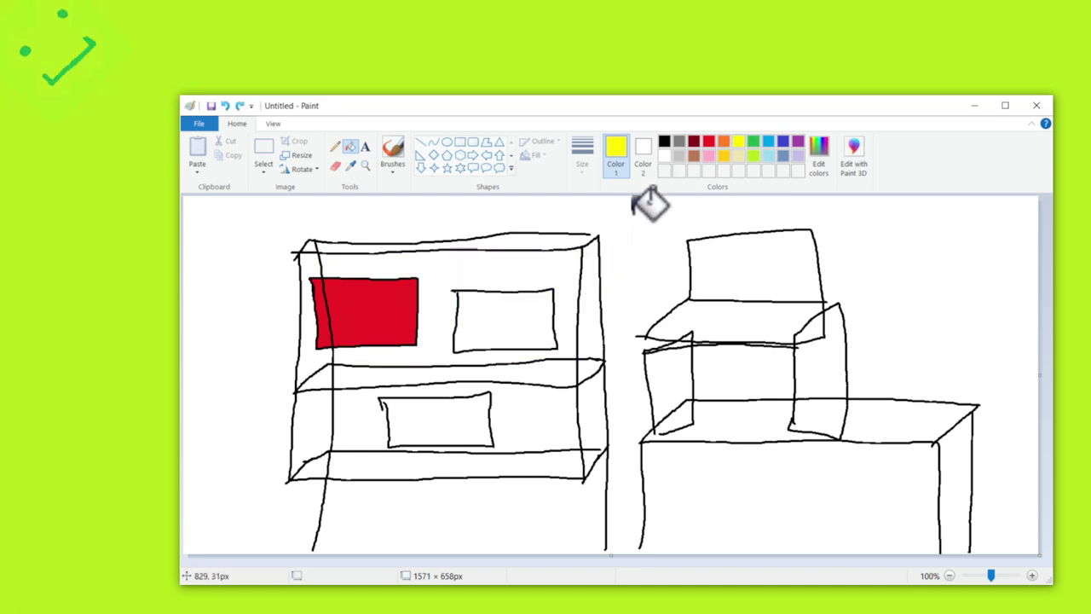
Close the open corner of the right box on the upper shelf in black pencil and fill the box with yellow.
left_click(664, 141)
left_click(335, 147)
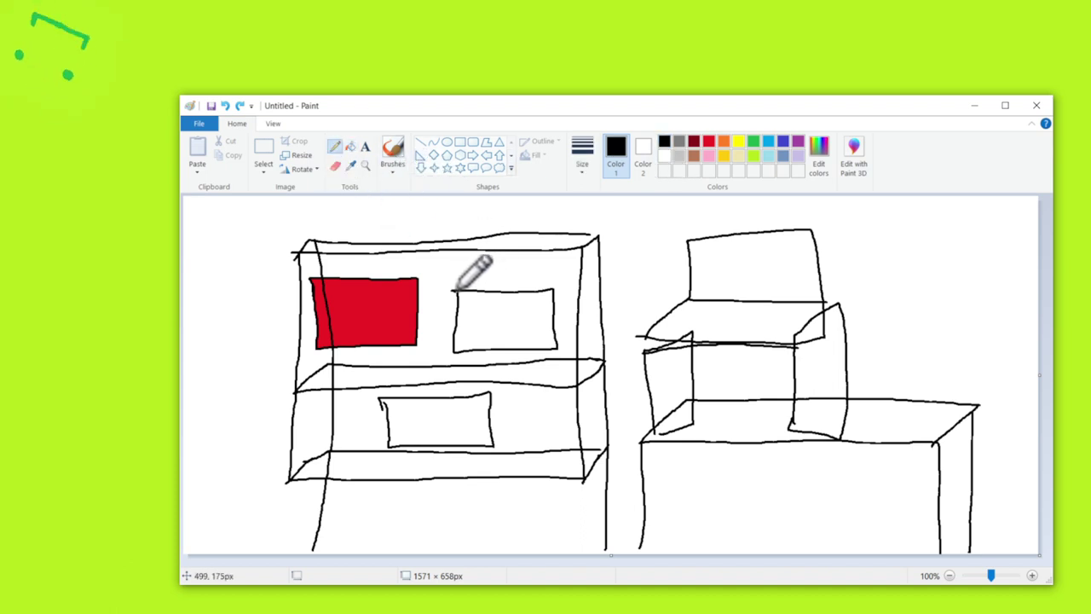
left_click(738, 142)
left_click(350, 147)
left_click(537, 317)
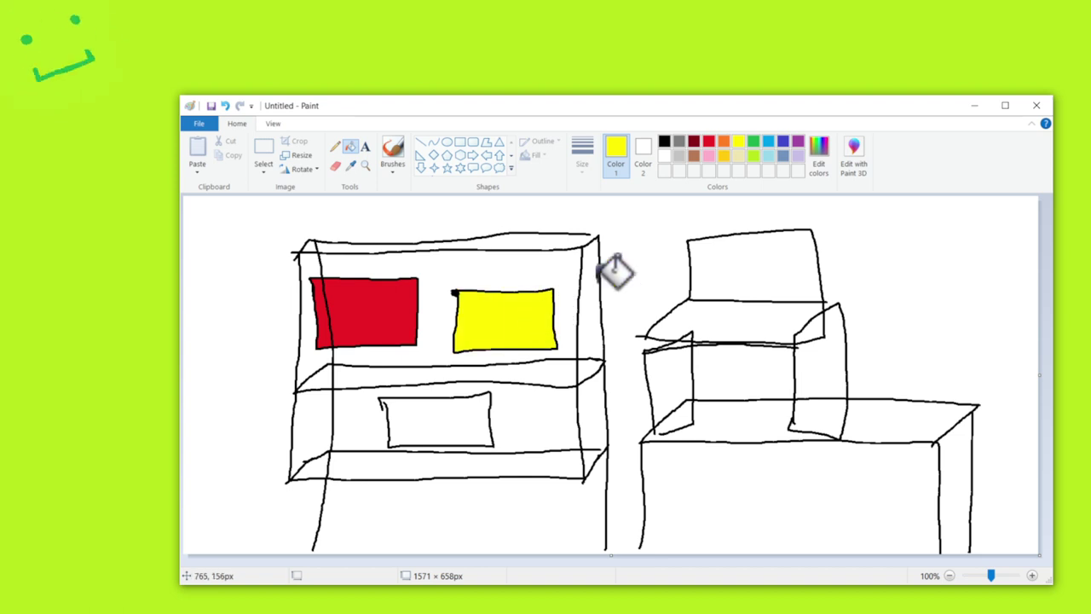
Draw a red pencil line connecting the red and yellow boxes, and handwrite "OLD" in red above the yellow box.
left_click(715, 143)
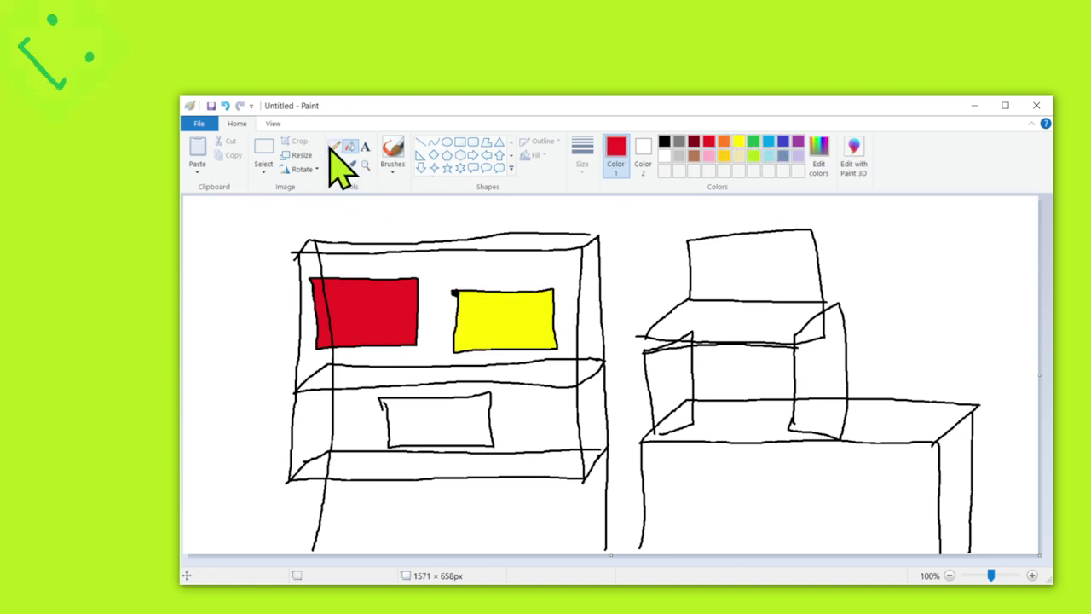
left_click(335, 146)
left_click_drag(418, 326, 457, 325)
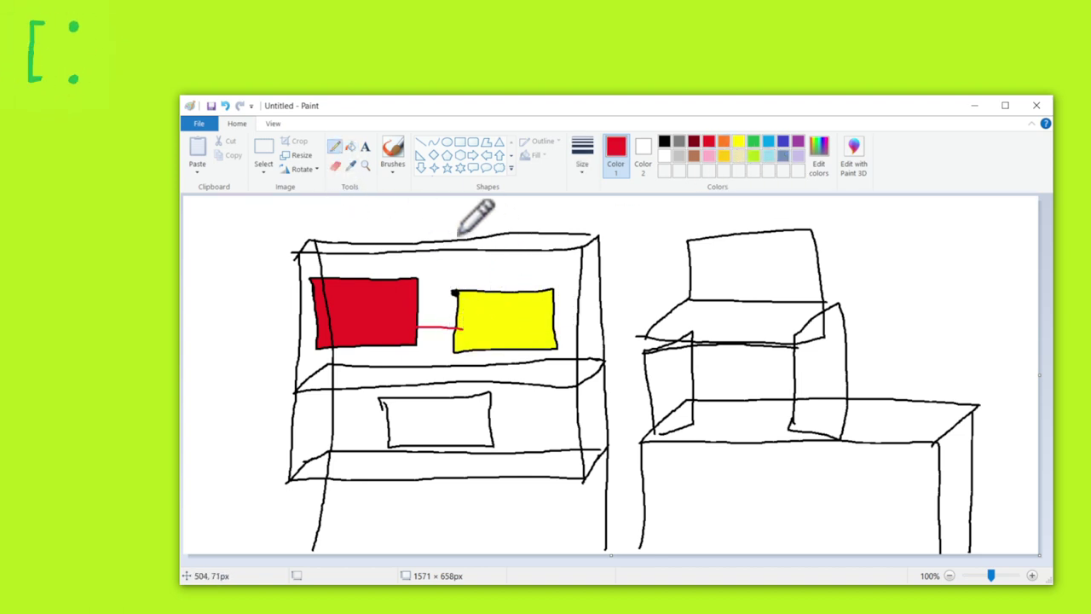
left_click_drag(461, 265, 498, 278)
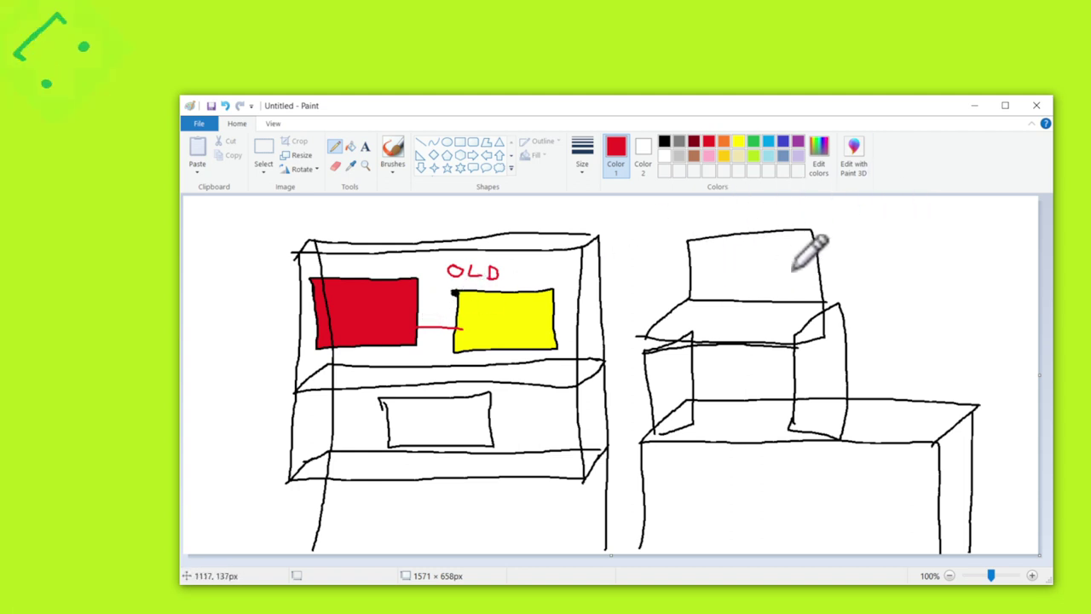
Close the open corner of the box on the lower shelf in black pencil.
left_click(754, 141)
left_click(350, 145)
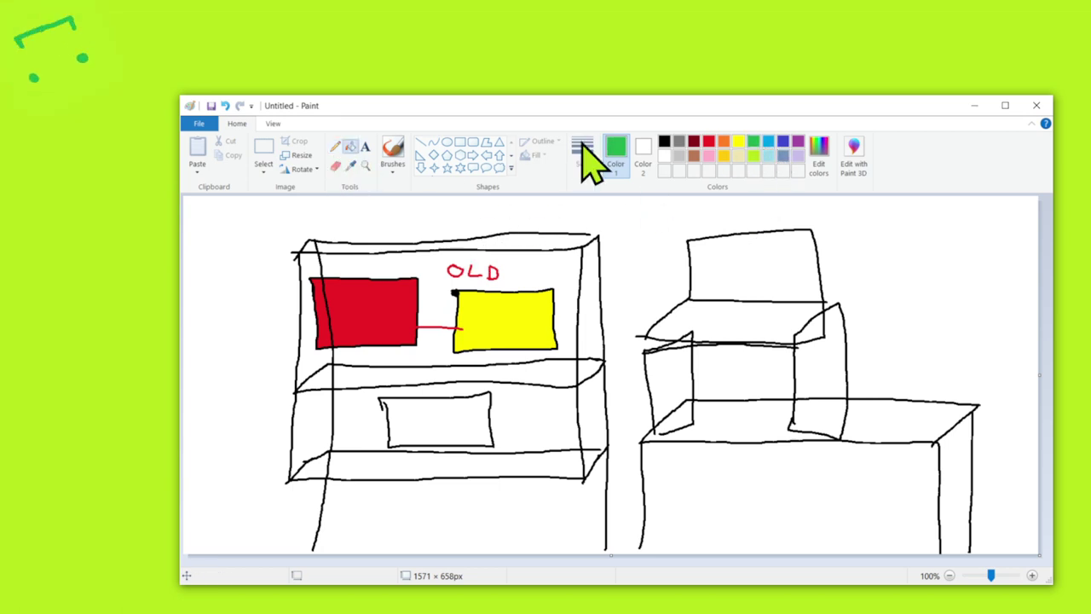
left_click(754, 156)
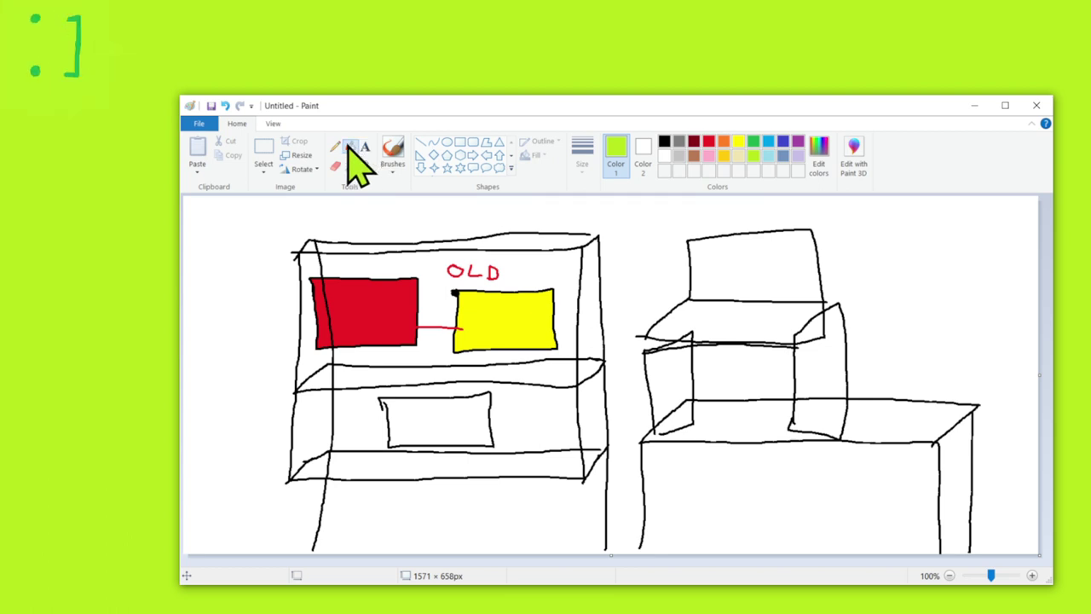
left_click(664, 141)
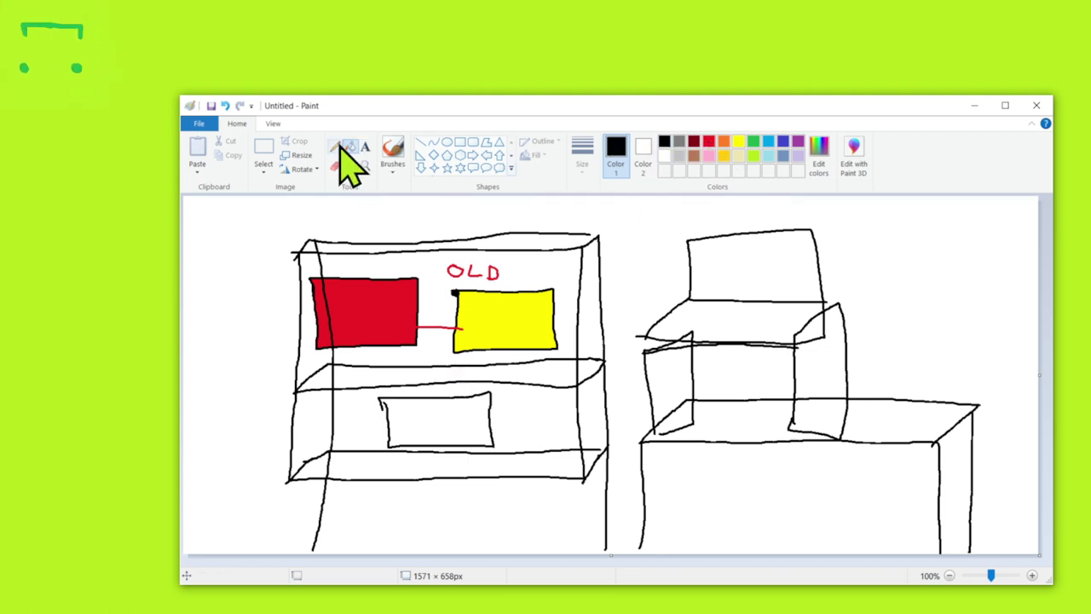
left_click(334, 146)
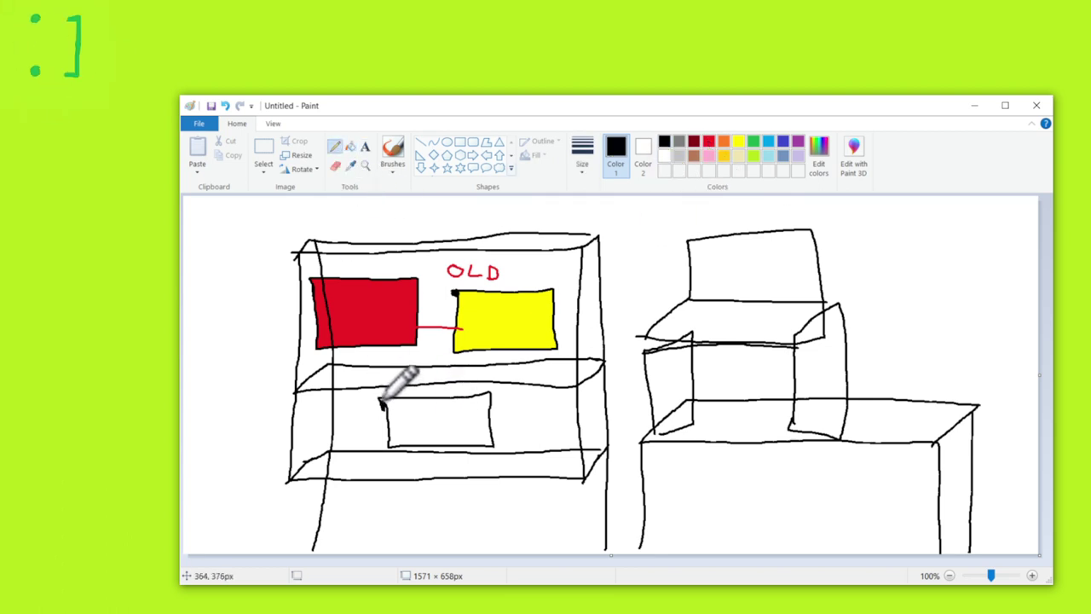
Fill the laptop's screen and base with lime, and handwrite "NEW" in lime pencil beside the screen.
left_click(754, 155)
left_click(350, 146)
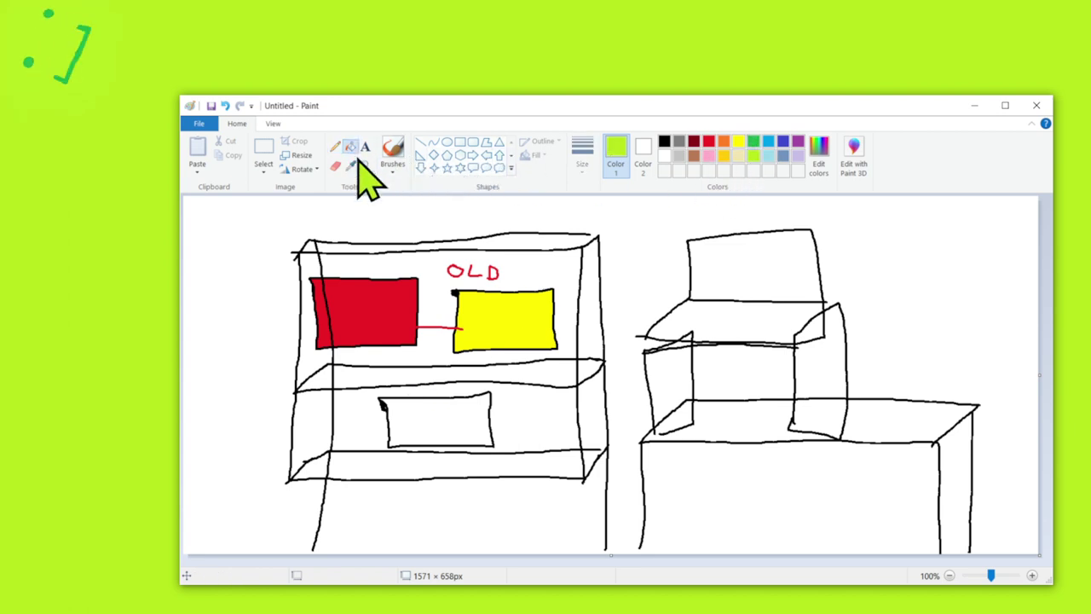
left_click(774, 266)
left_click(769, 310)
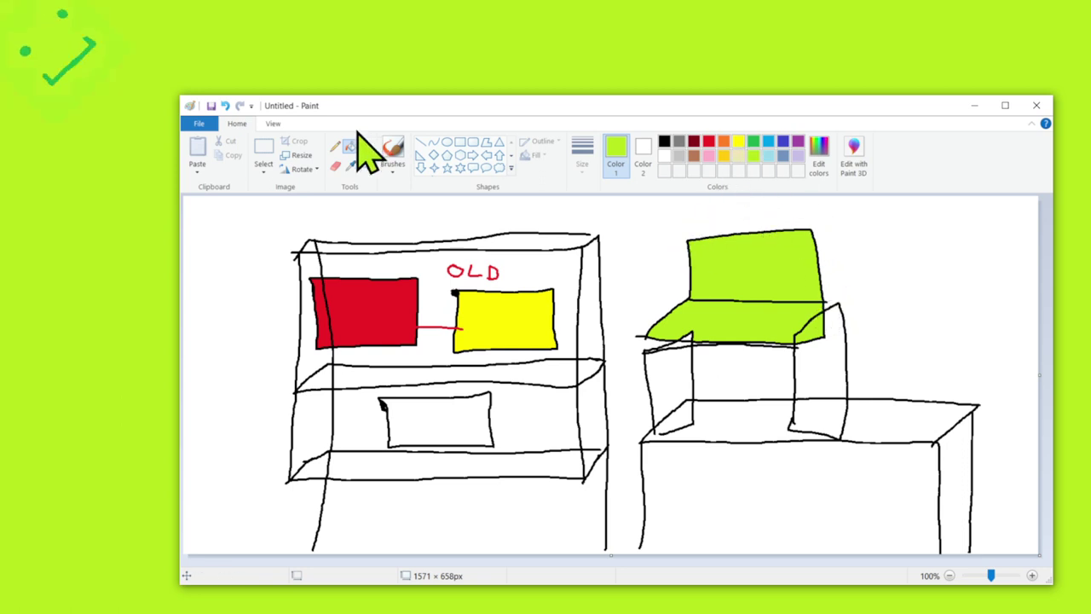
left_click(335, 147)
mouse_move(835, 271)
left_mouse_down()
mouse_move(858, 271)
mouse_move(860, 282)
mouse_move(889, 274)
left_mouse_up()
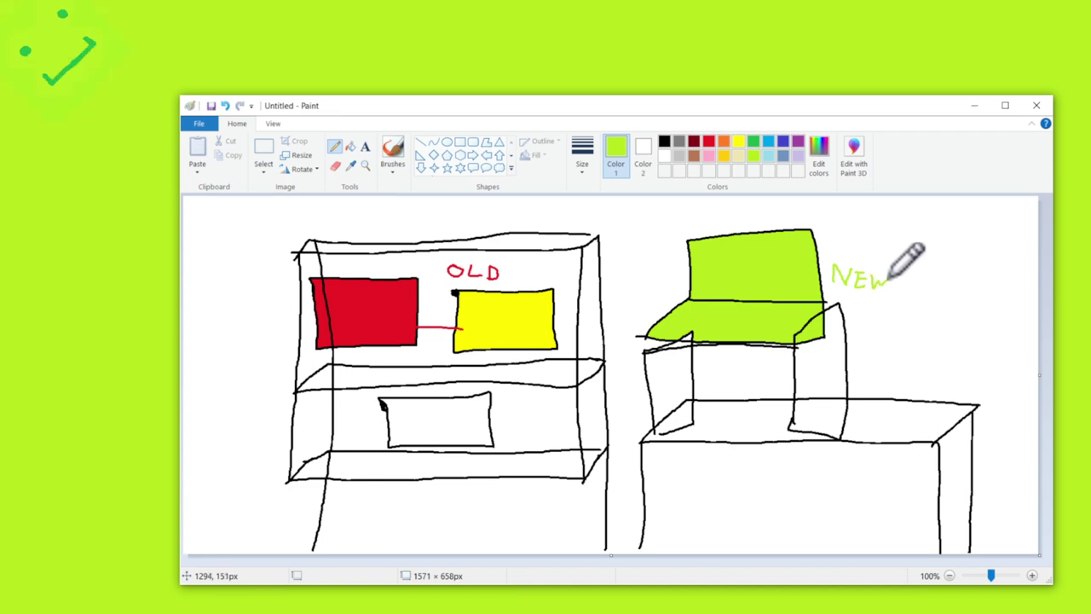
Fill the box on the lower shelf with light turquoise.
left_click(770, 157)
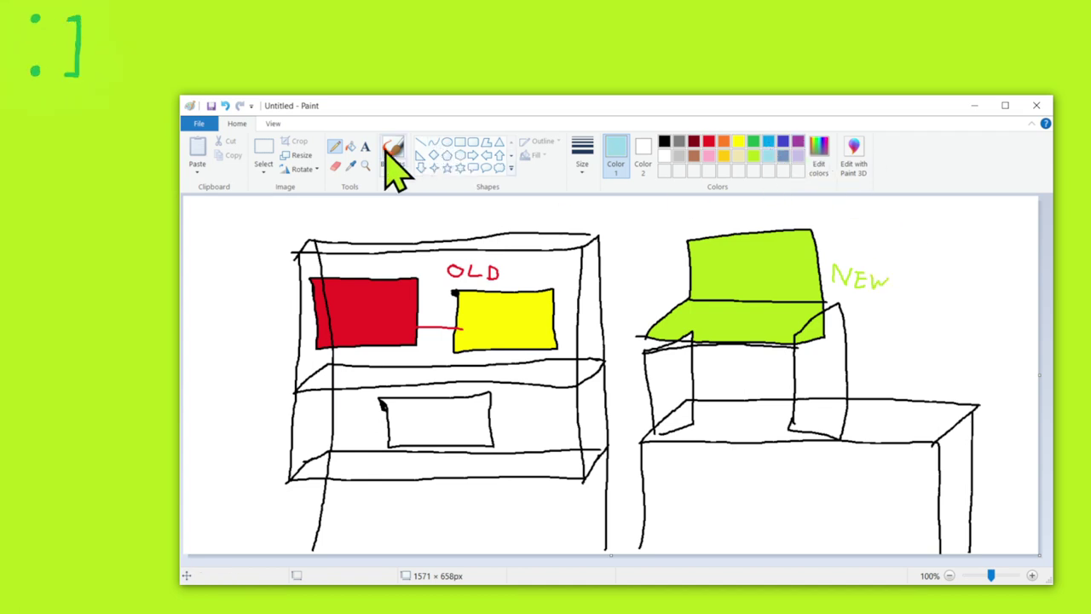
left_click(350, 147)
left_click(464, 418)
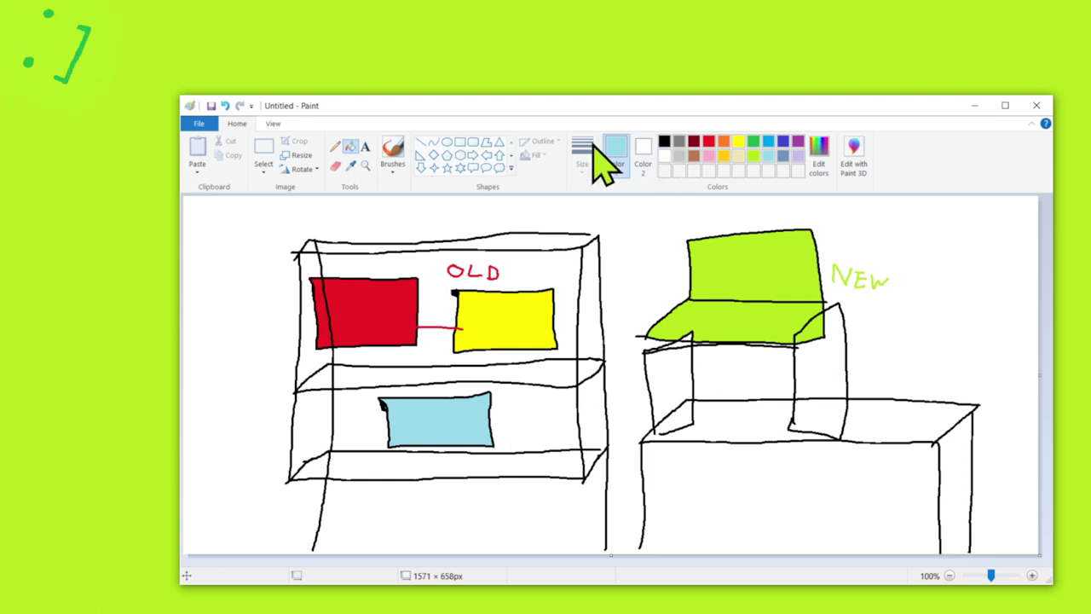
Draw a curved green pencil line connecting the light turquoise box to the laptop.
left_click(754, 142)
left_click(335, 146)
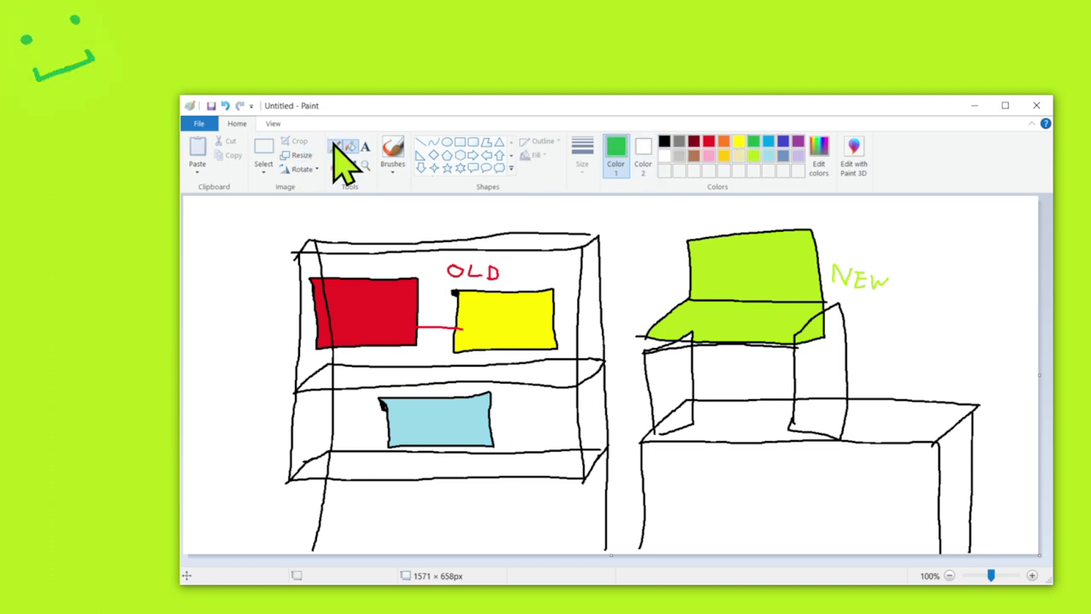
mouse_move(474, 423)
left_mouse_down()
mouse_move(586, 424)
mouse_move(611, 408)
mouse_move(631, 319)
mouse_move(673, 310)
left_mouse_up()
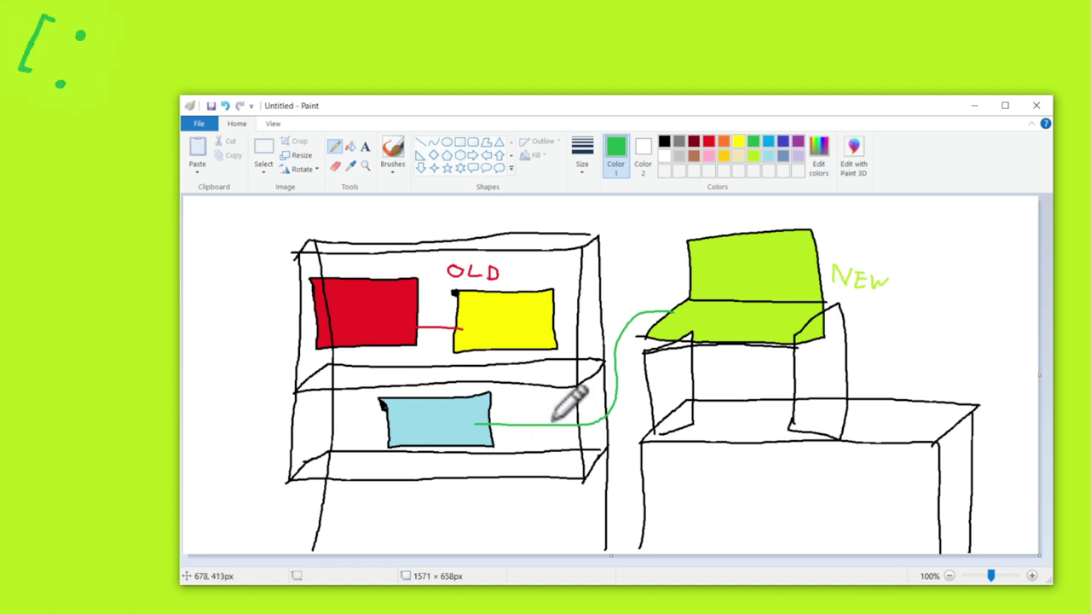
Draw a small black-outlined box directly beneath the light turquoise box and fill it with purple.
left_click(664, 141)
left_click(335, 146)
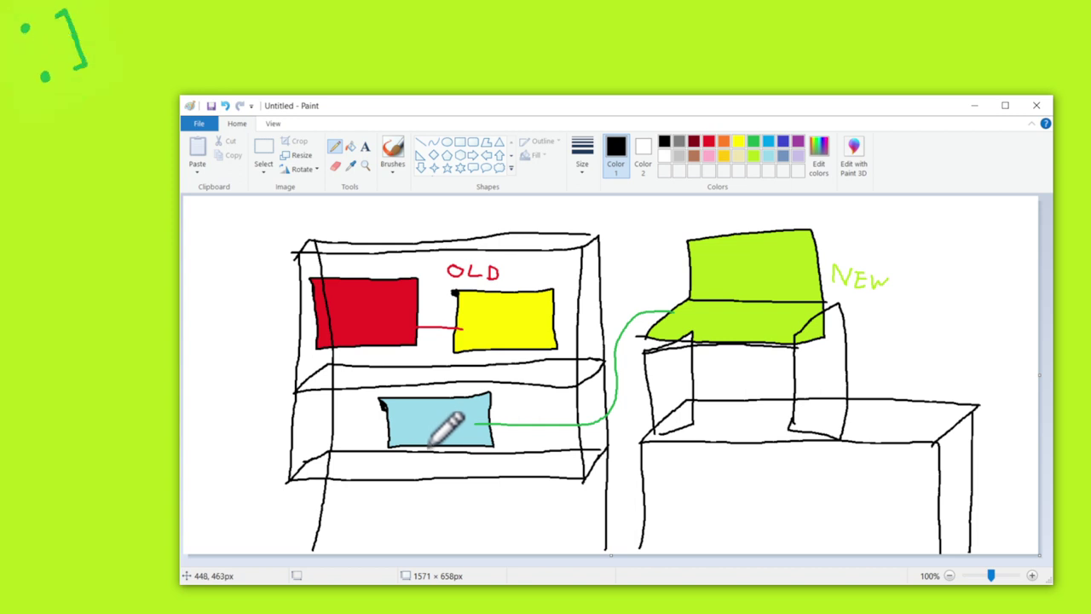
mouse_move(428, 445)
left_mouse_down()
mouse_move(437, 468)
mouse_move(496, 469)
mouse_move(492, 449)
mouse_move(433, 442)
left_mouse_up()
left_click(797, 141)
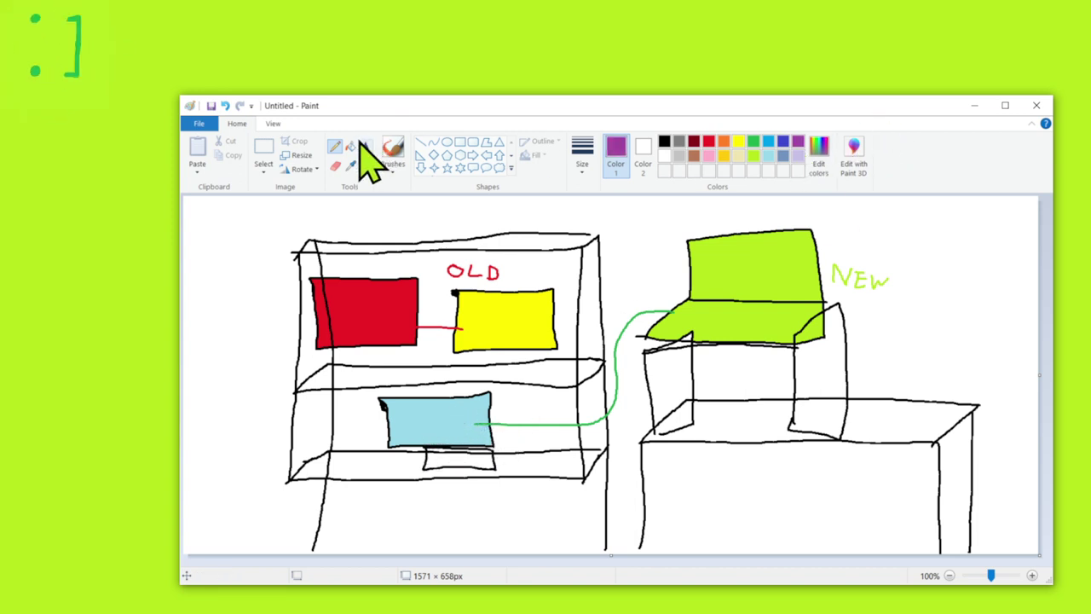
left_click(350, 146)
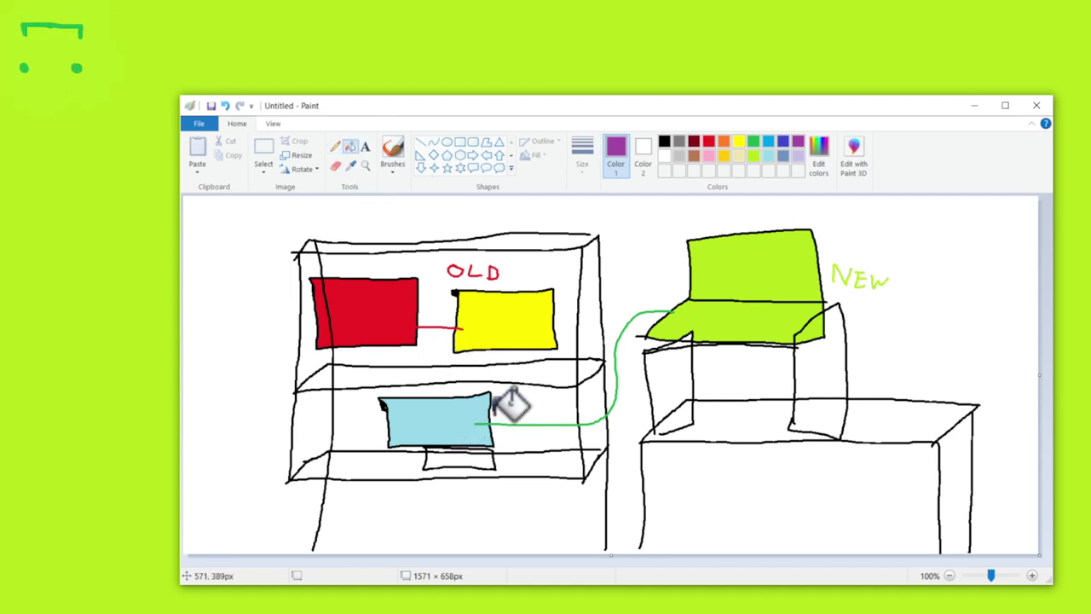
left_click(456, 460)
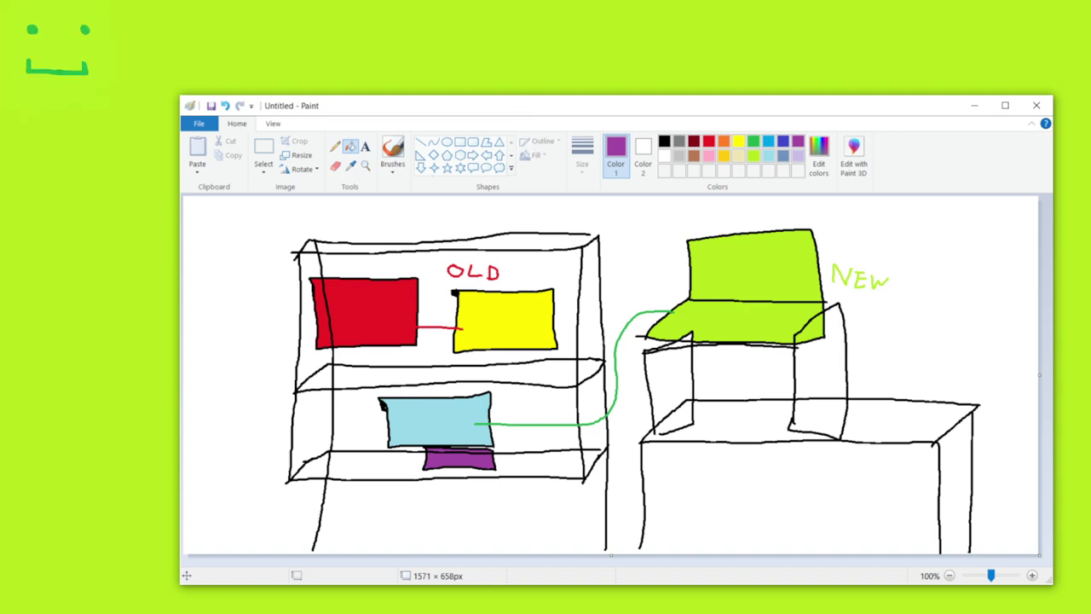
Switch to OBS and review the properties of the "all - left mon" display capture source.
mouse_move(1090, 81)
left_mouse_down()
mouse_move(701, 214)
mouse_move(494, 149)
mouse_move(504, 150)
left_mouse_up()
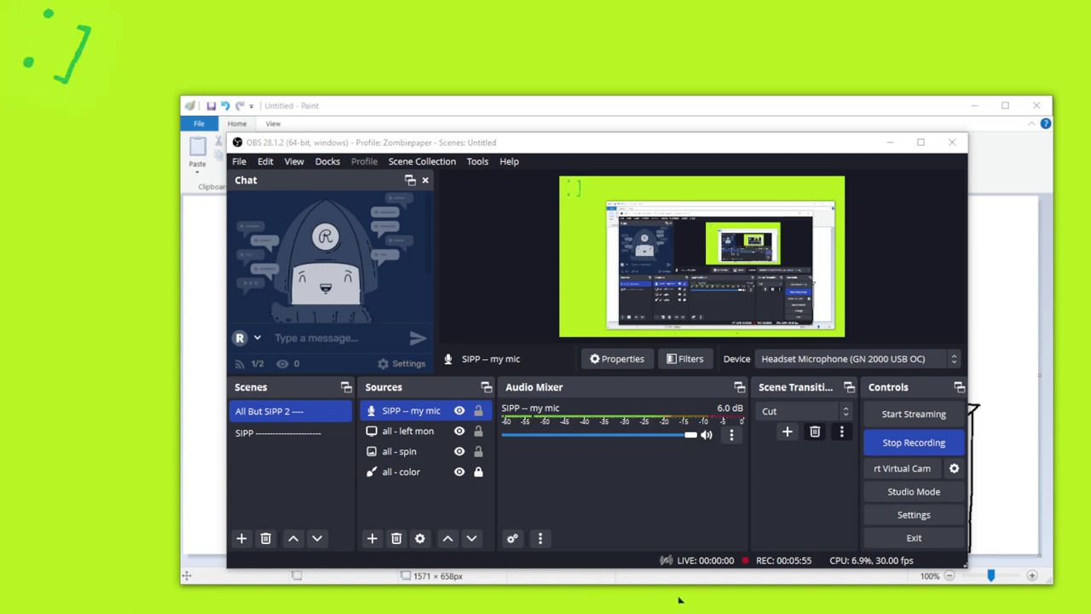
left_click(417, 433, "ctrl")
left_click(421, 433)
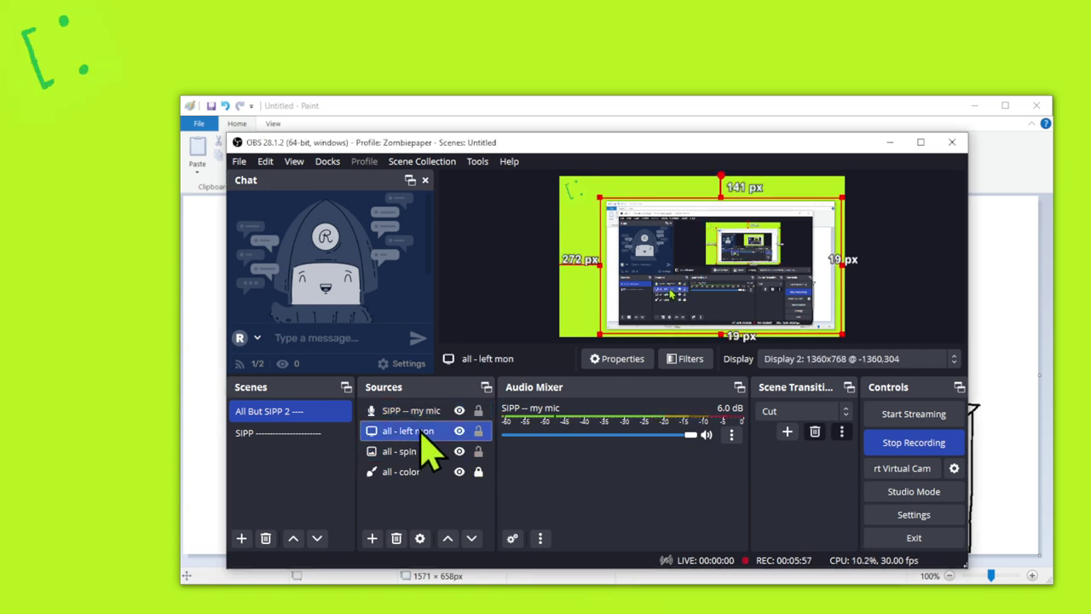
double_click(419, 435)
left_click(625, 387)
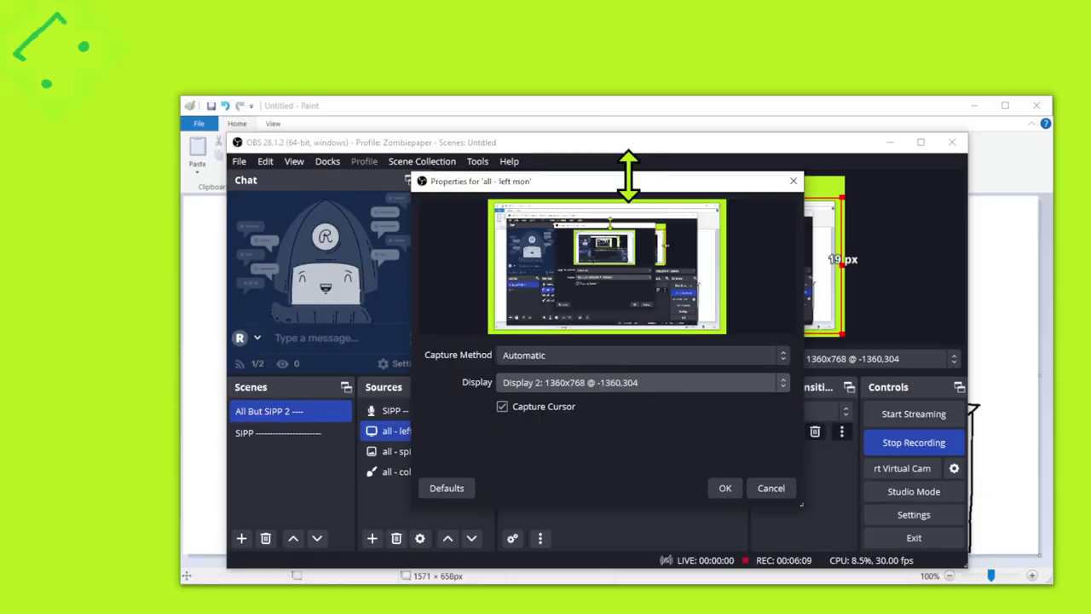
mouse_move(628, 185)
left_mouse_down()
mouse_move(609, 439)
mouse_move(451, 225)
mouse_move(457, 207)
left_mouse_up()
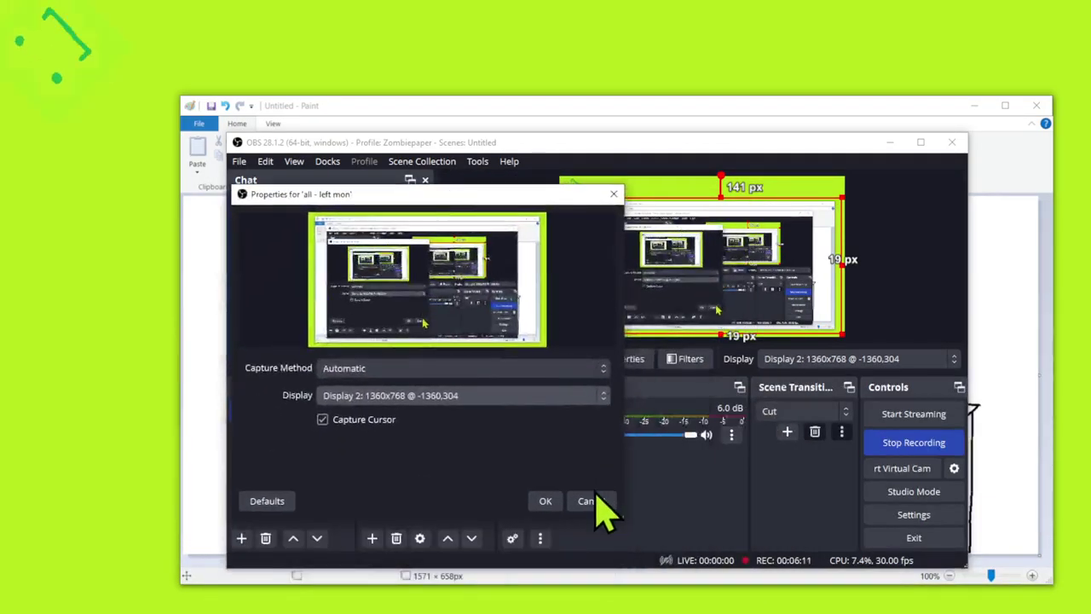
left_click(552, 497)
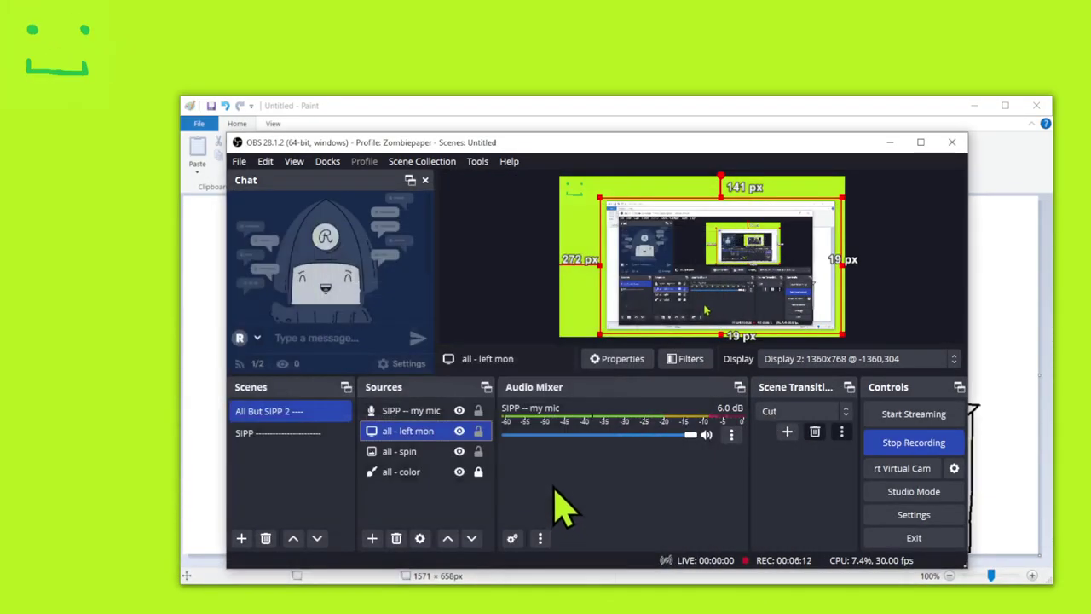
left_click(918, 227)
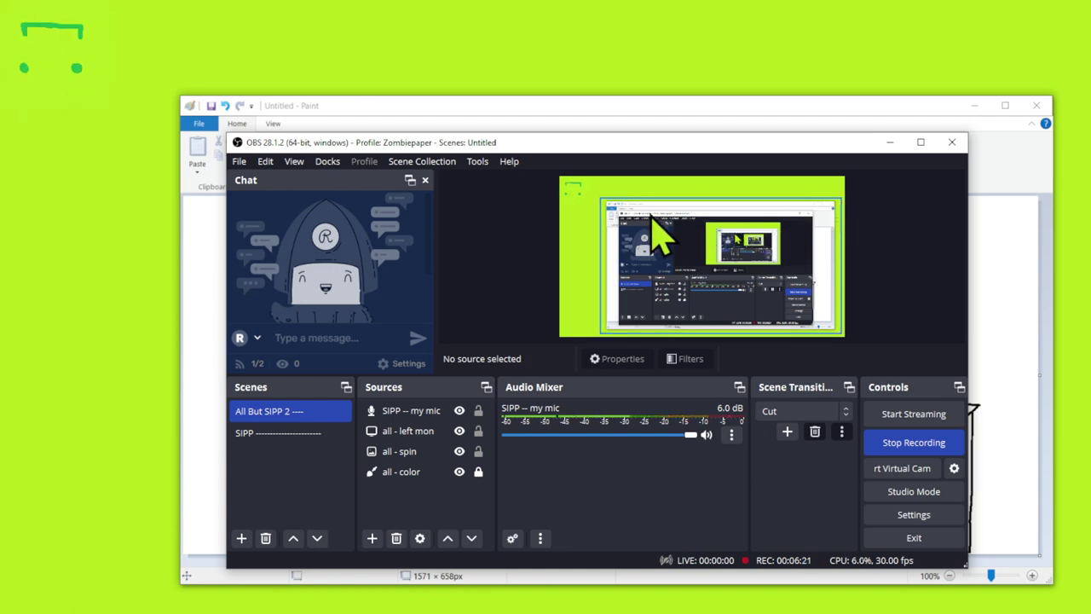
left_click(444, 430)
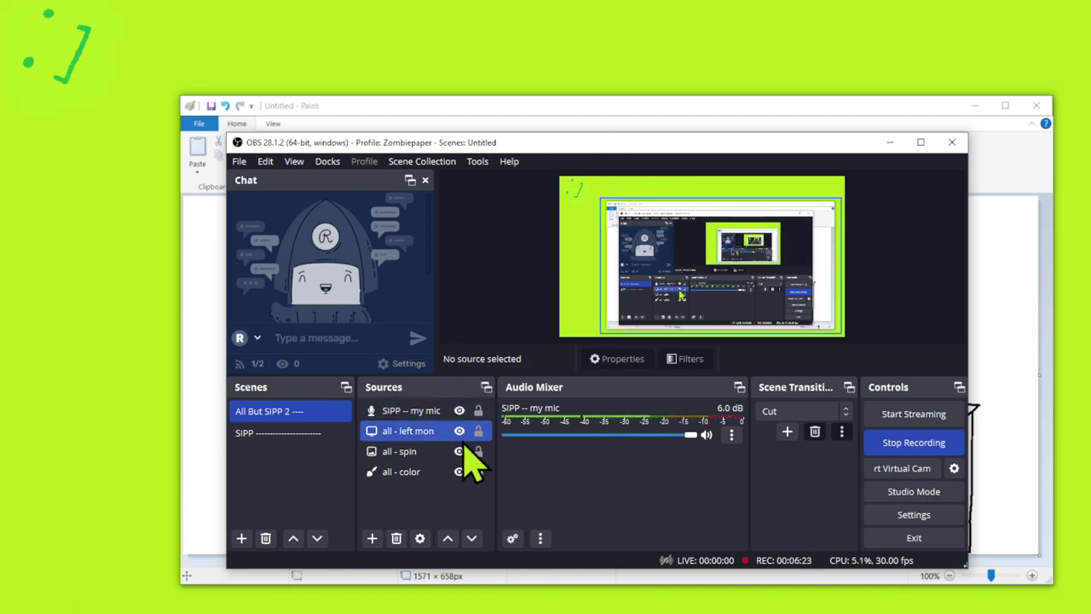
left_click(479, 504)
left_click(478, 471)
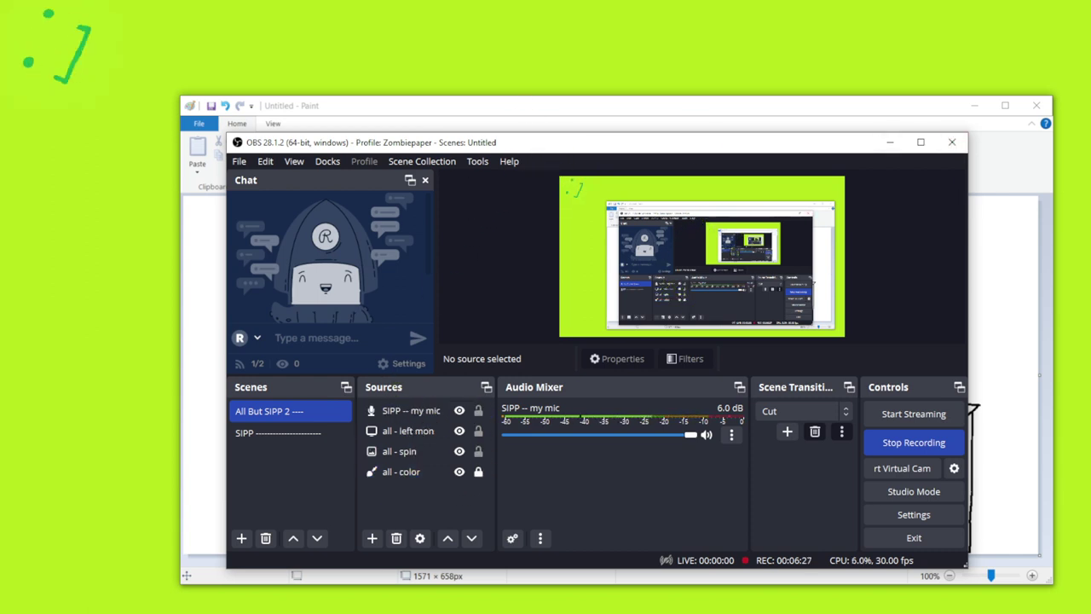
Bring up the drawing "new beg 2023.png" in Paint and close its window.
key("super+Down")
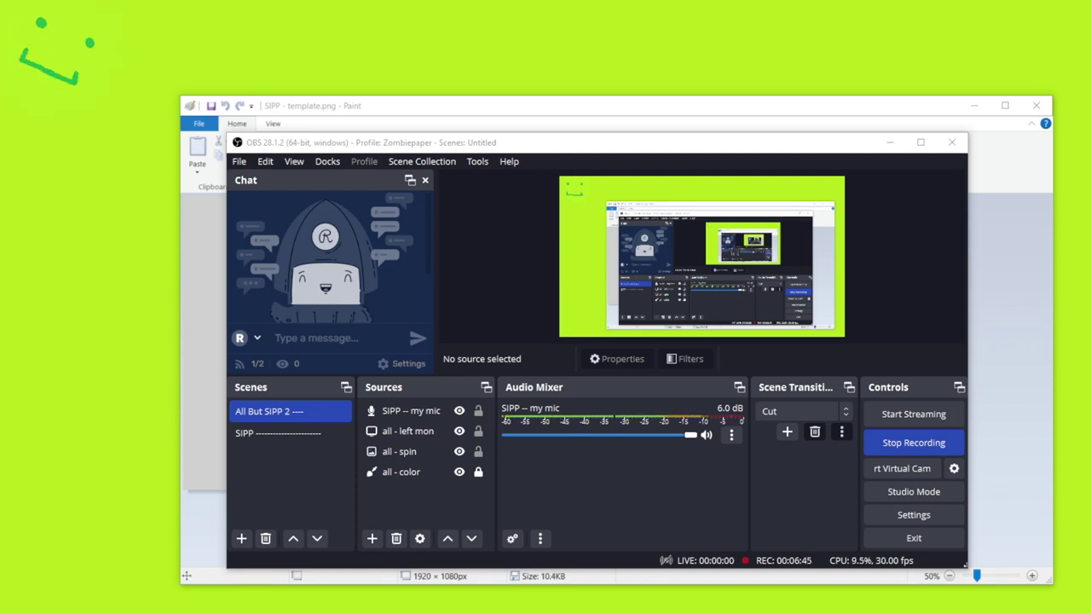
key("alt+Tab")
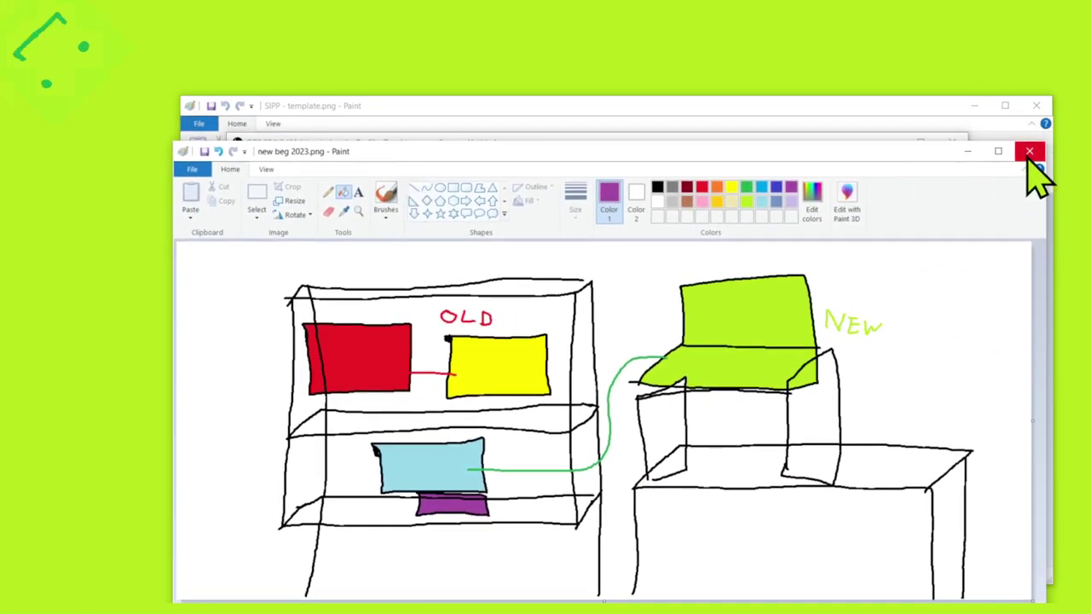
left_click(1033, 151)
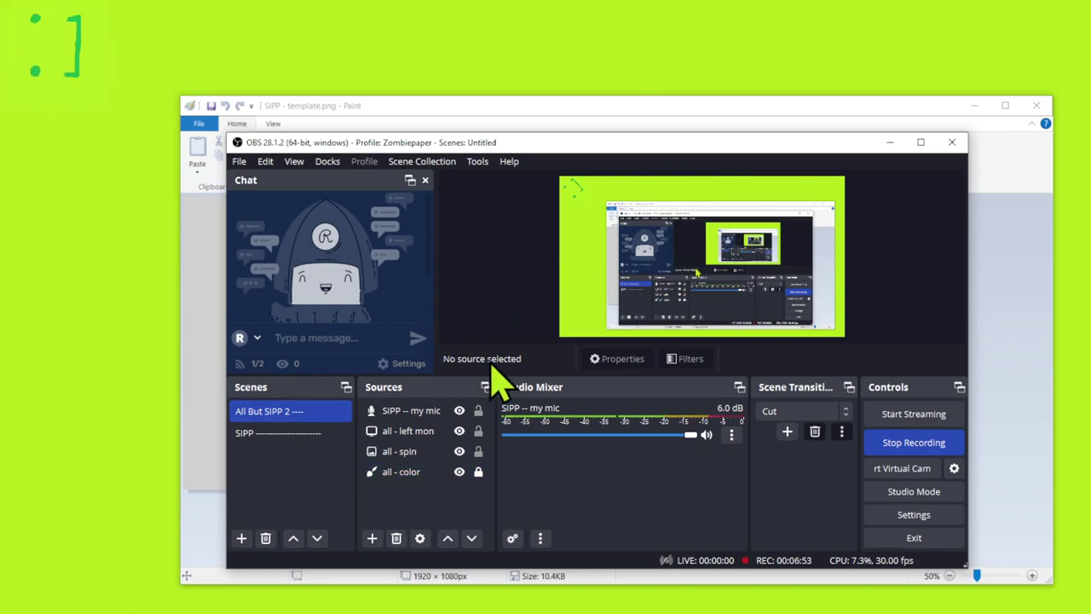
Narrow and reposition the OBS window over the Paint window, and maximize it.
mouse_move(555, 134)
left_mouse_down()
mouse_move(555, 117)
mouse_move(555, 134)
left_mouse_up()
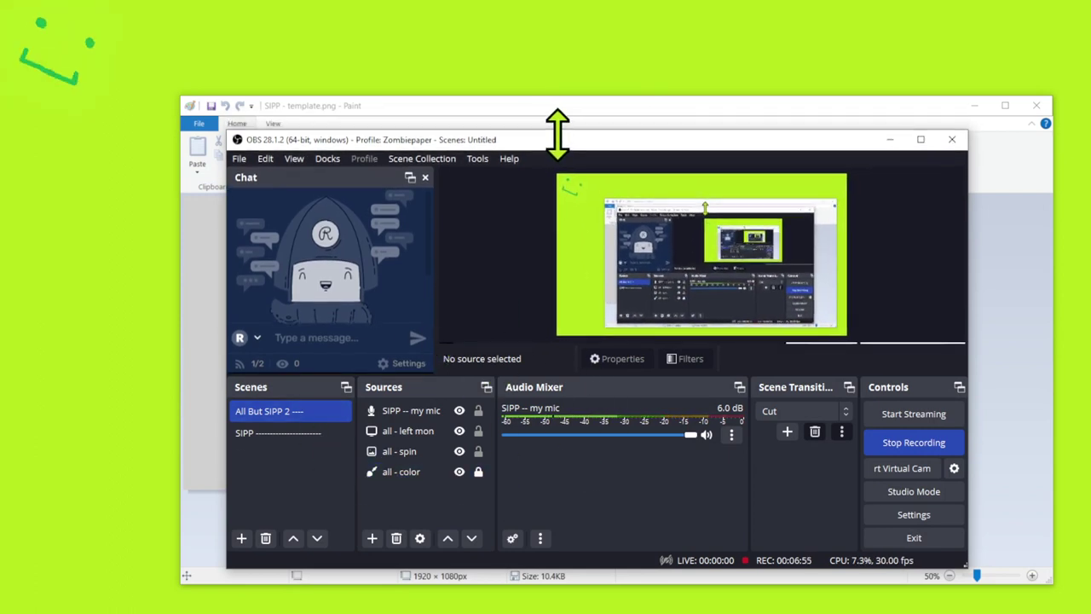
left_click_drag(226, 143, 384, 146)
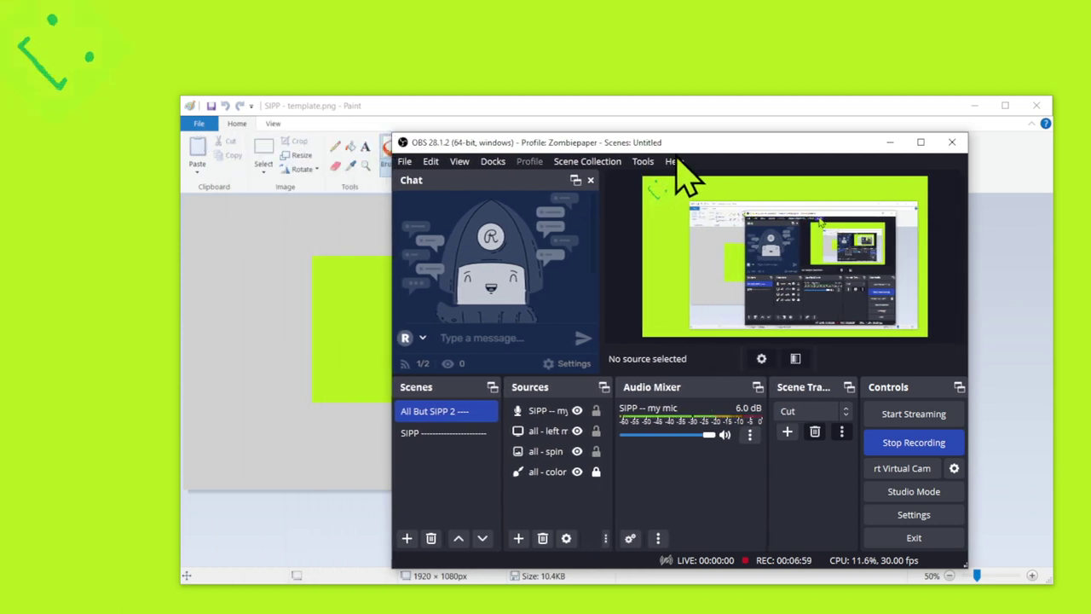
left_click_drag(669, 144, 639, 135)
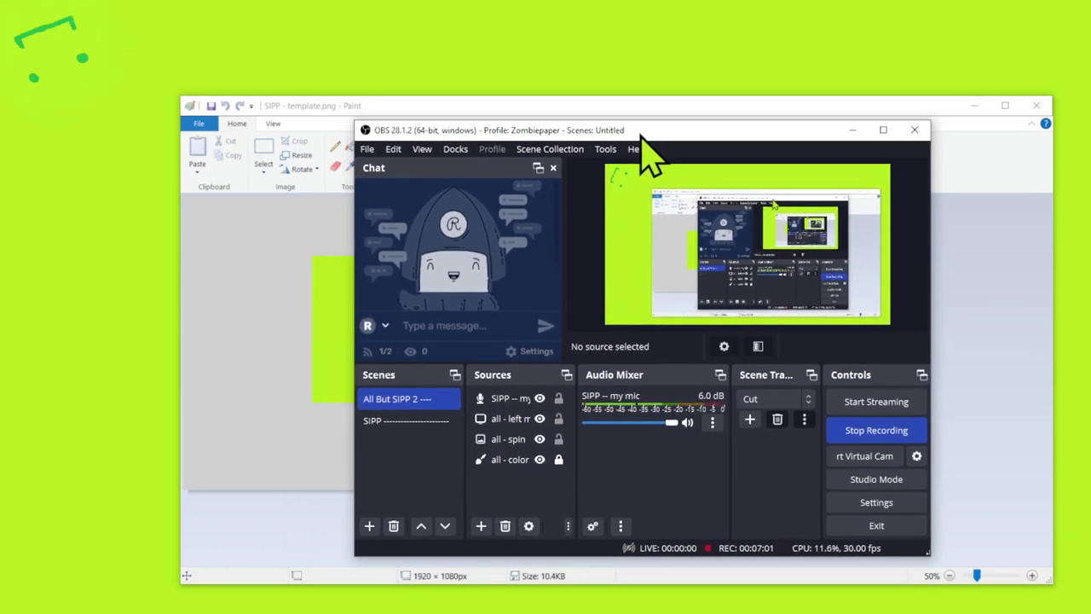
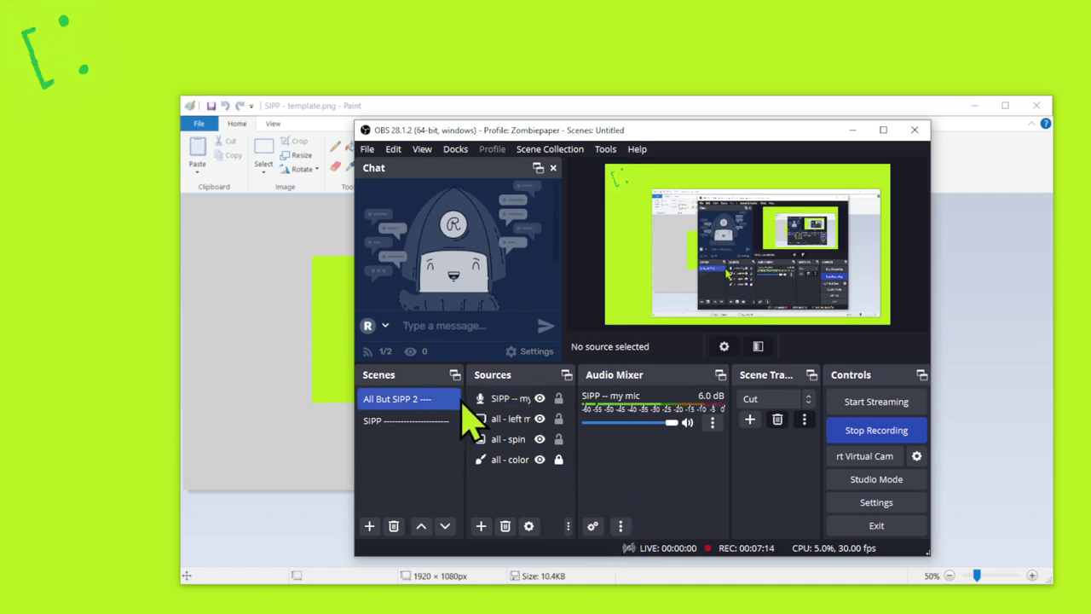
double_click(539, 130)
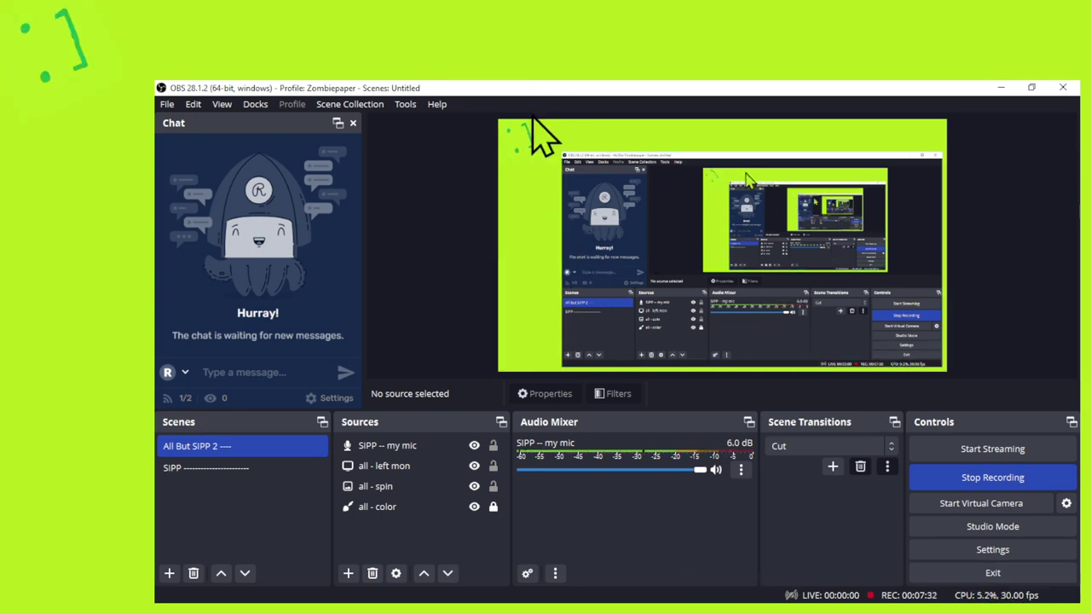
Take a screenshot of the OBS preview.
right_click(547, 249)
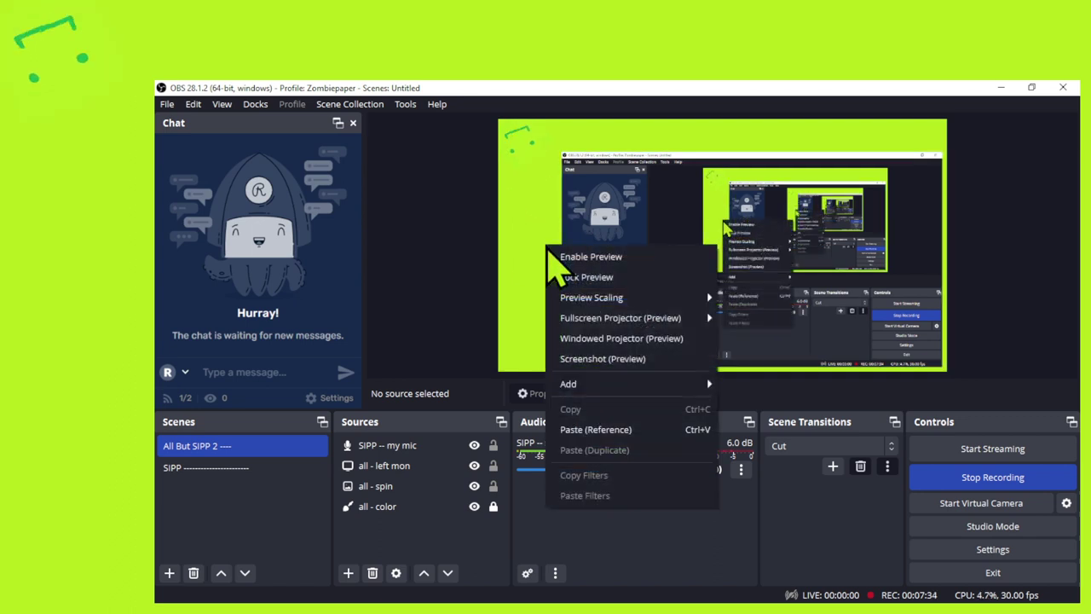
left_click(624, 359)
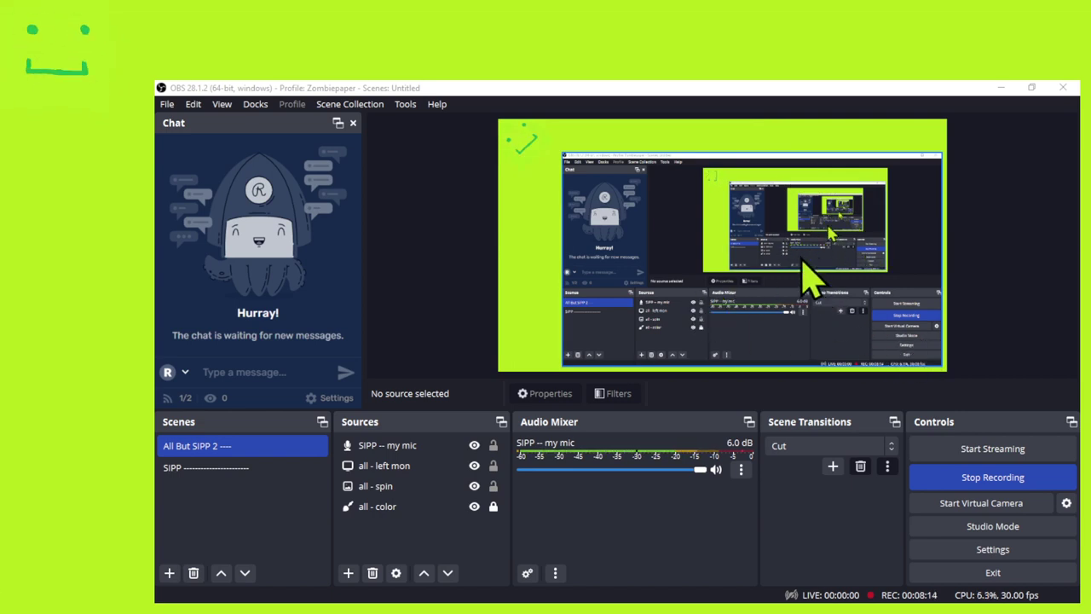
left_click(409, 509)
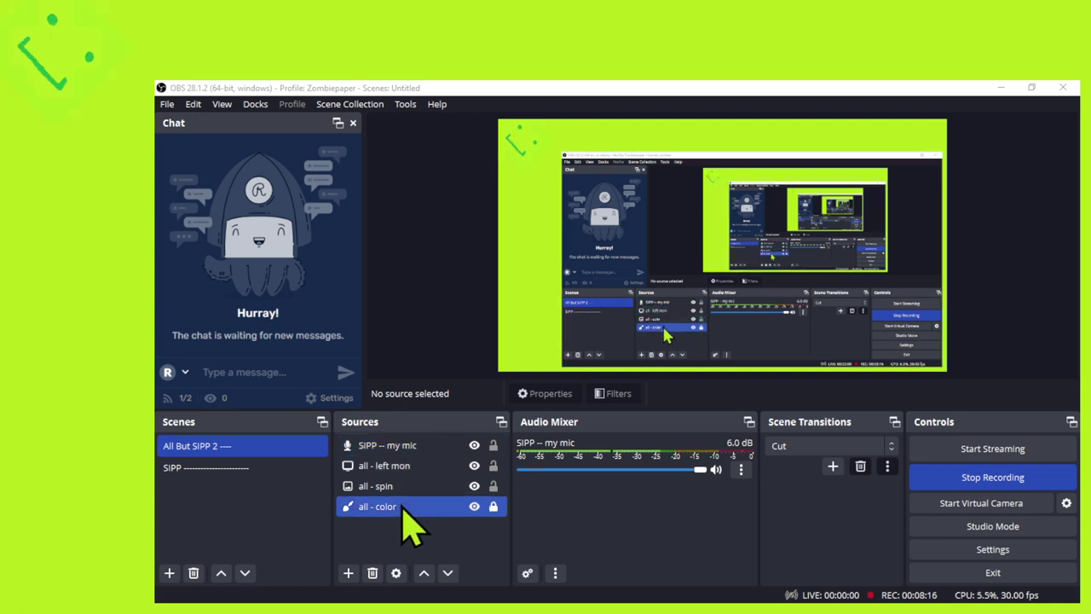
left_click(464, 469)
left_click(469, 450)
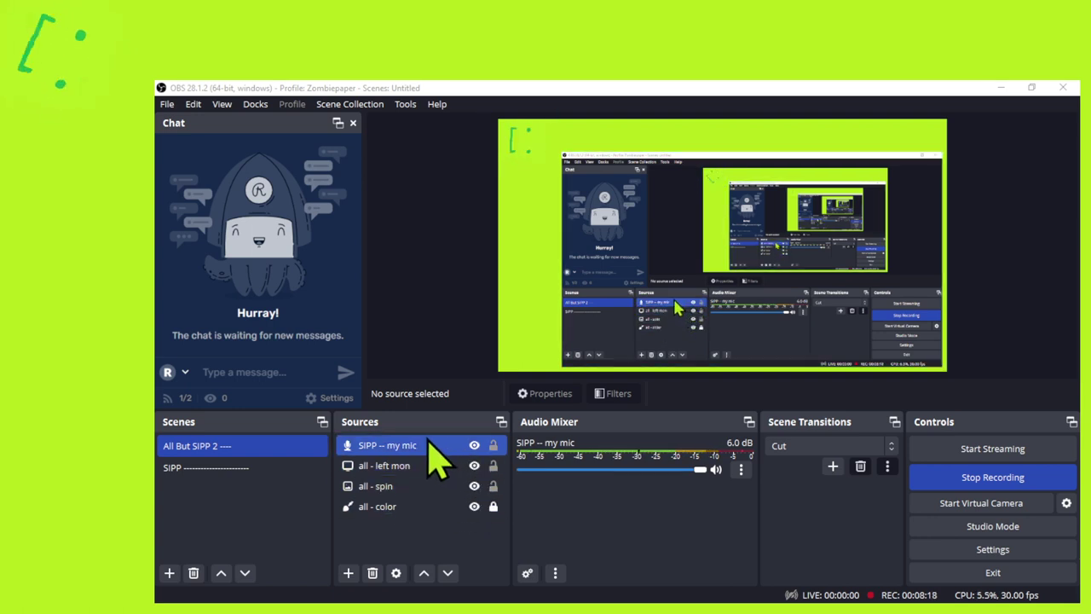
Move the "SIPP -- my mic" source below "all - color" in the source order and lock it.
left_click_drag(425, 448, 413, 508)
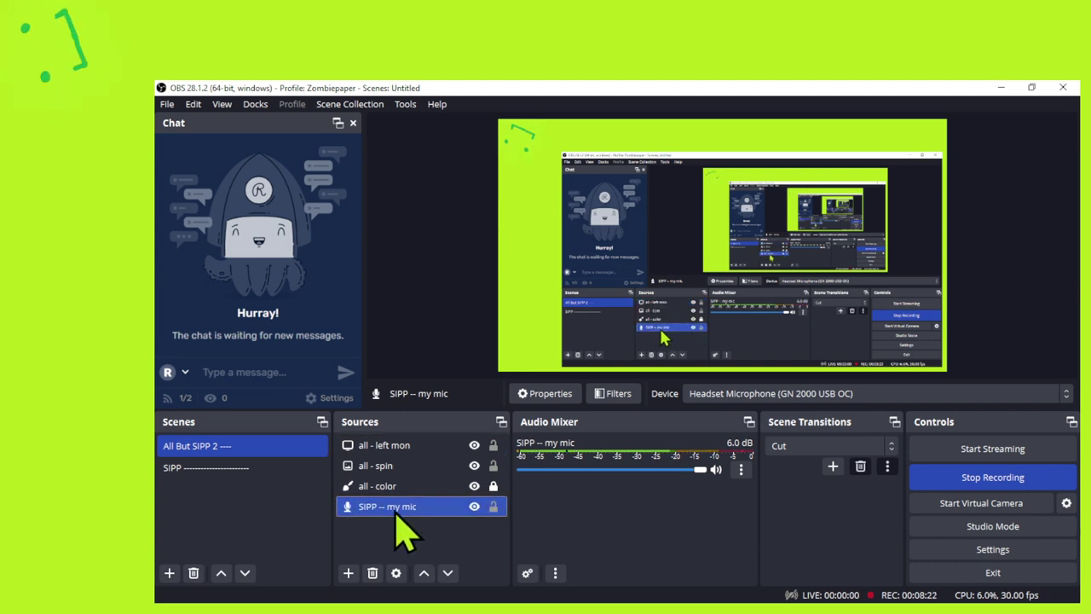
left_click(492, 507)
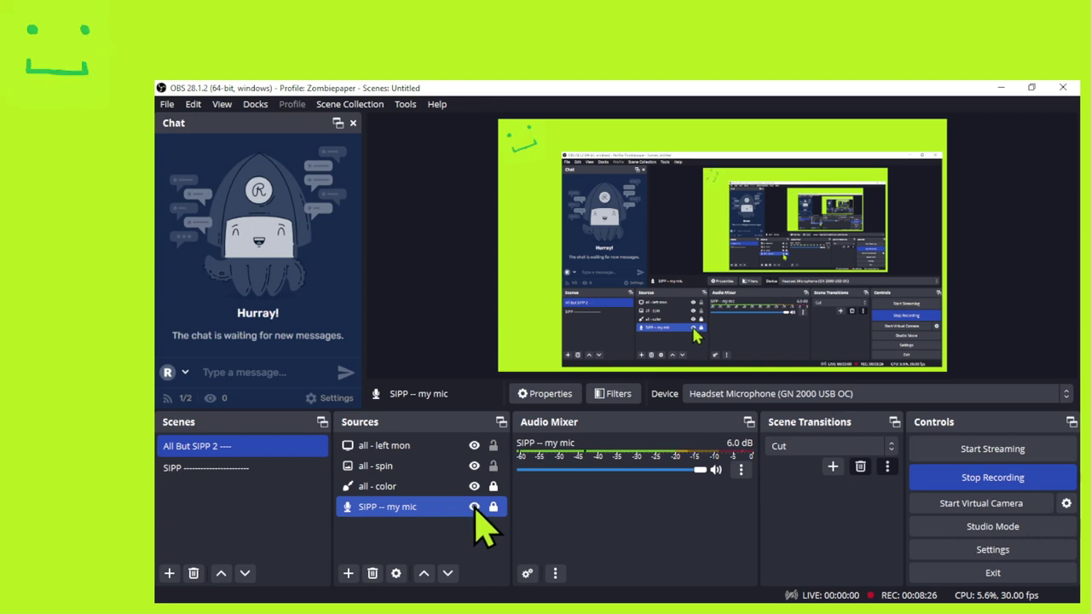
Review the Noise Gate settings in the audio filters of the "SIPP -- my mic" source and close the filters window.
left_click(421, 488)
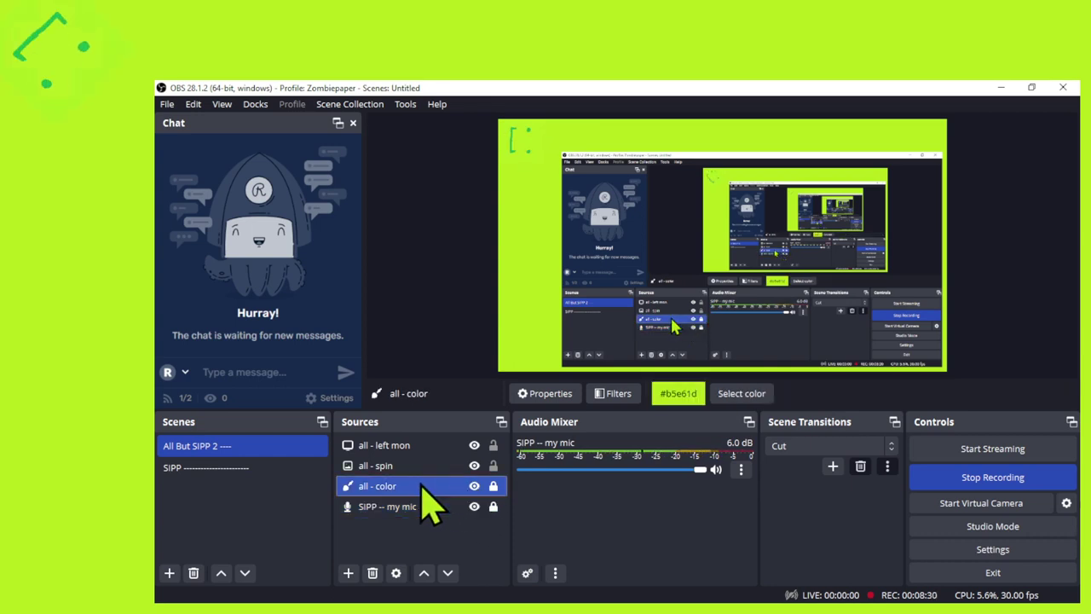
left_click(418, 506)
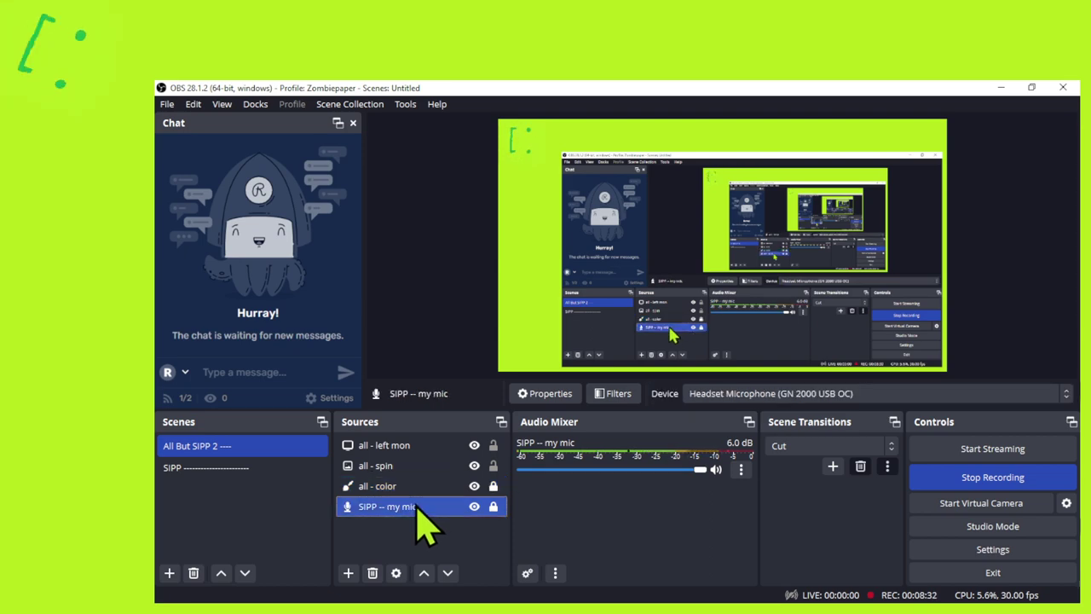
right_click(418, 506)
mouse_move(521, 520)
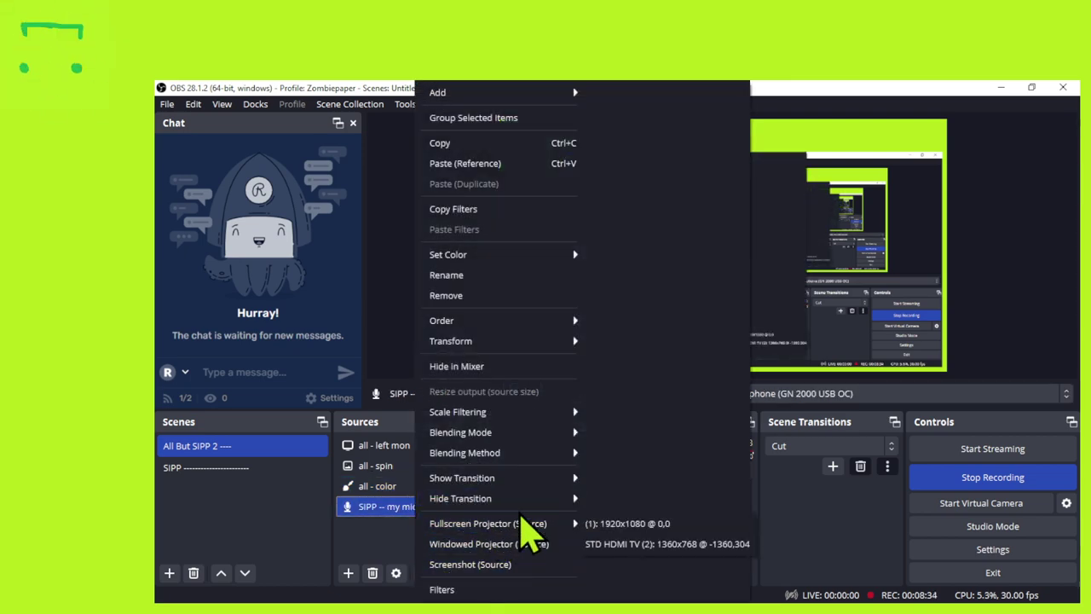
left_click(442, 588)
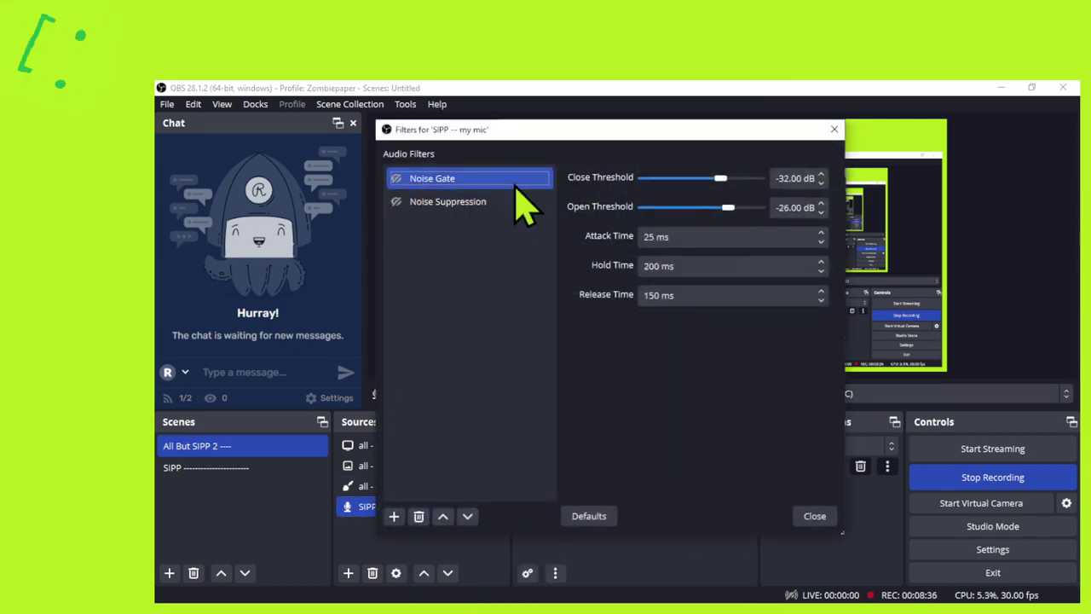
left_click_drag(503, 121, 502, 147)
left_click_drag(602, 160, 631, 345)
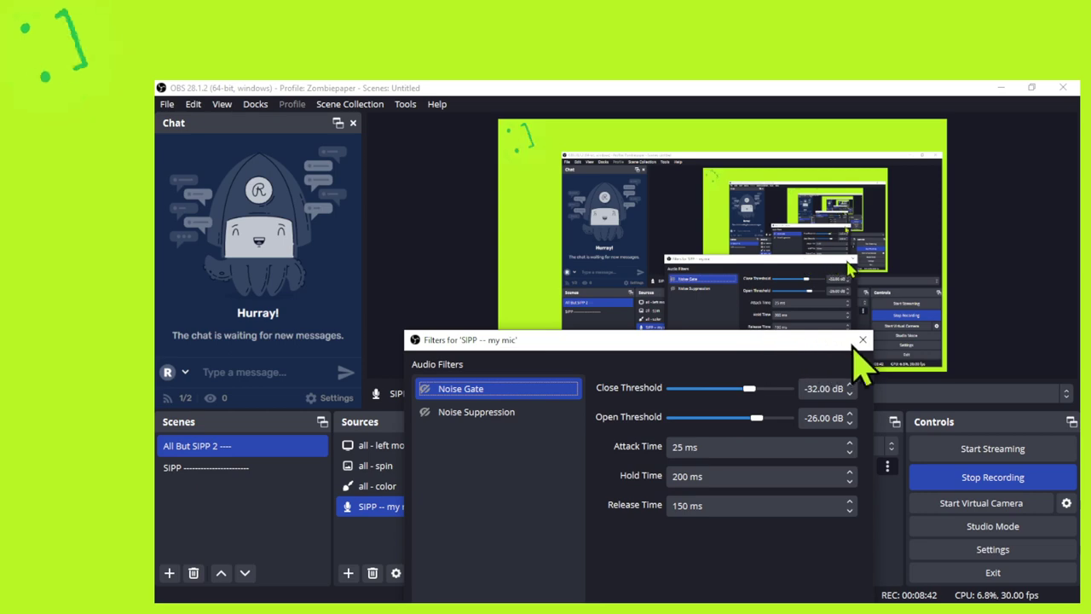
left_click_drag(849, 341, 717, 173)
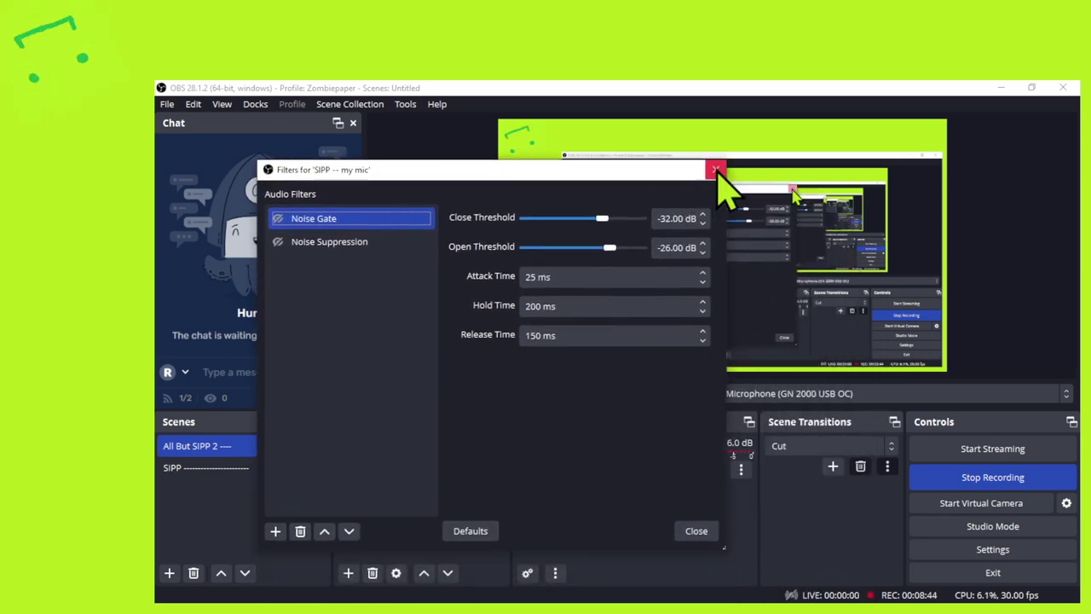
left_click(716, 170)
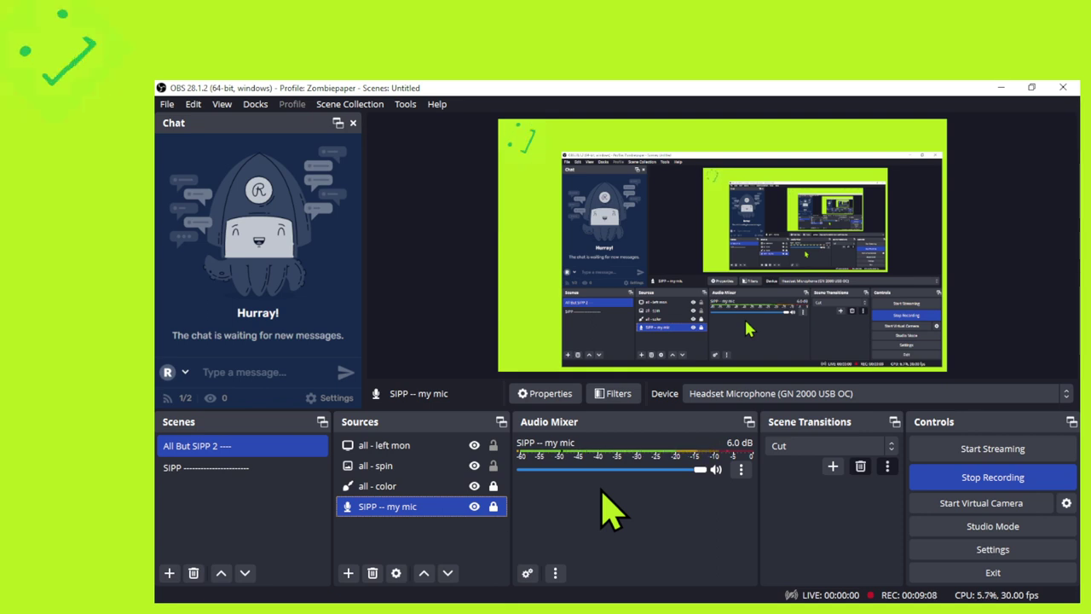
right_click(382, 506)
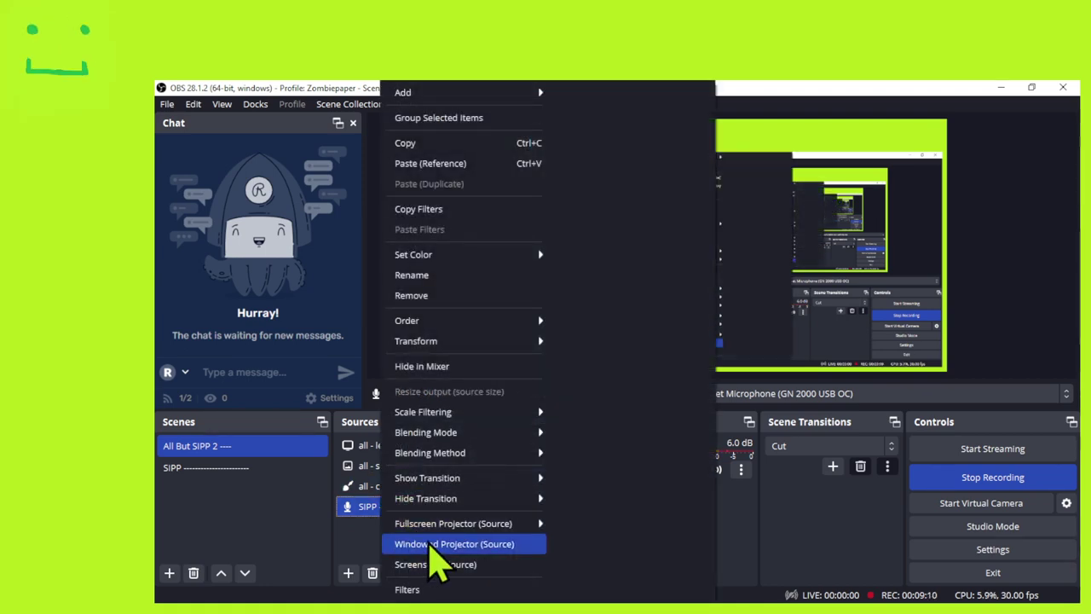
left_click(772, 516)
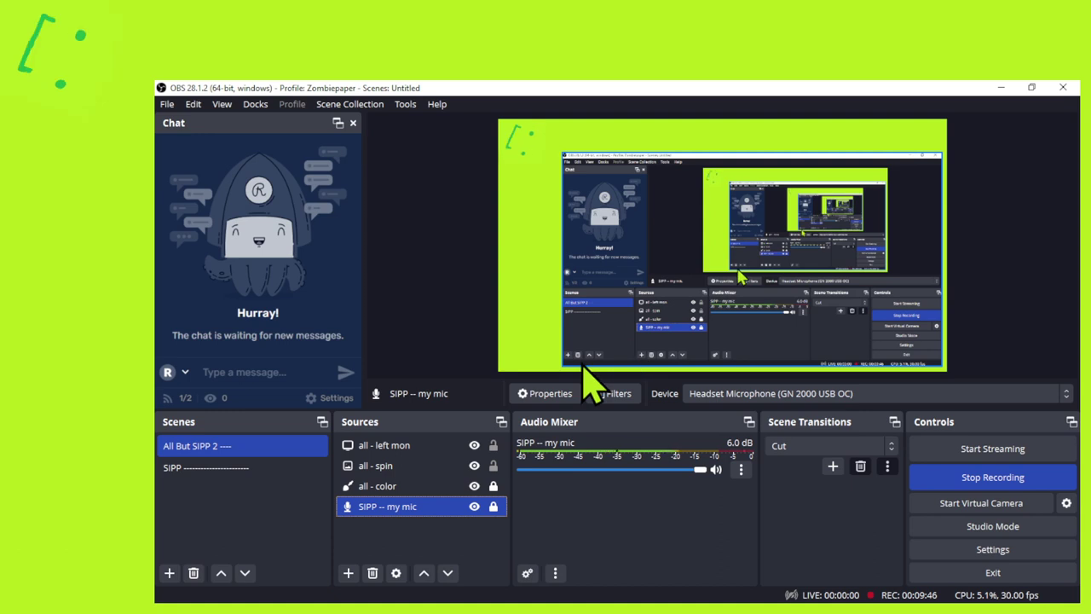
left_click(407, 486, "ctrl")
left_click(413, 502)
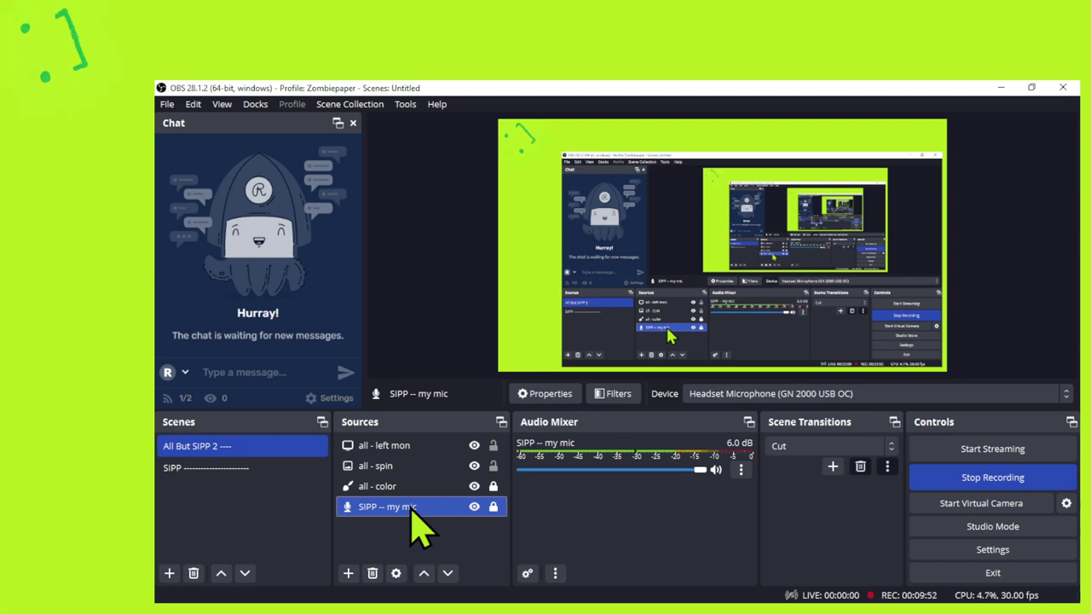
left_click(434, 487, "ctrl")
left_click(436, 488, "ctrl")
left_click(404, 469, "ctrl")
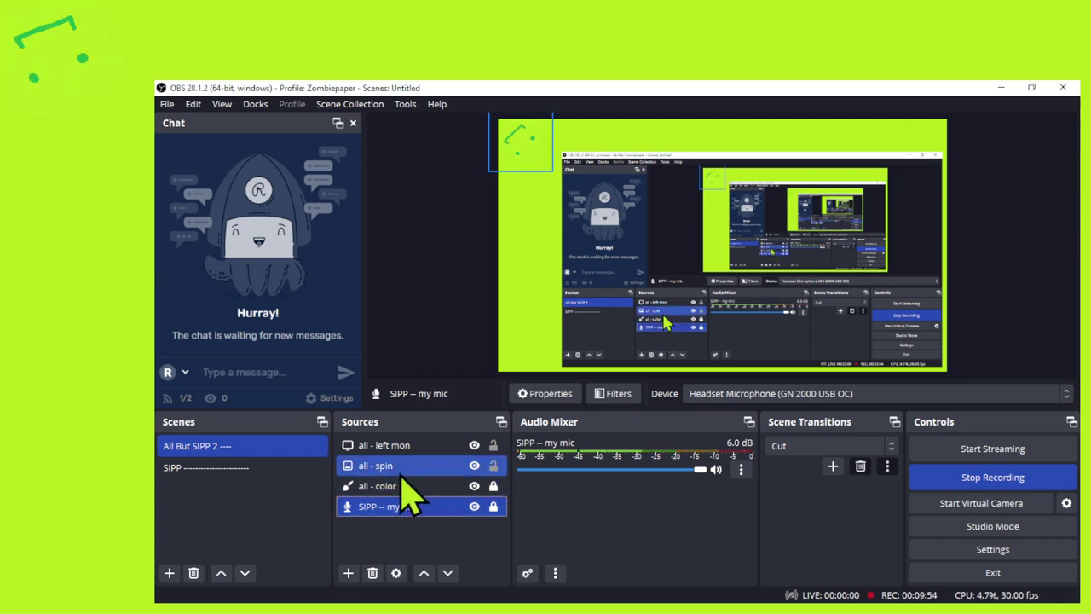
Lock the "all - spin" and "all - left mon" sources.
left_click(403, 471)
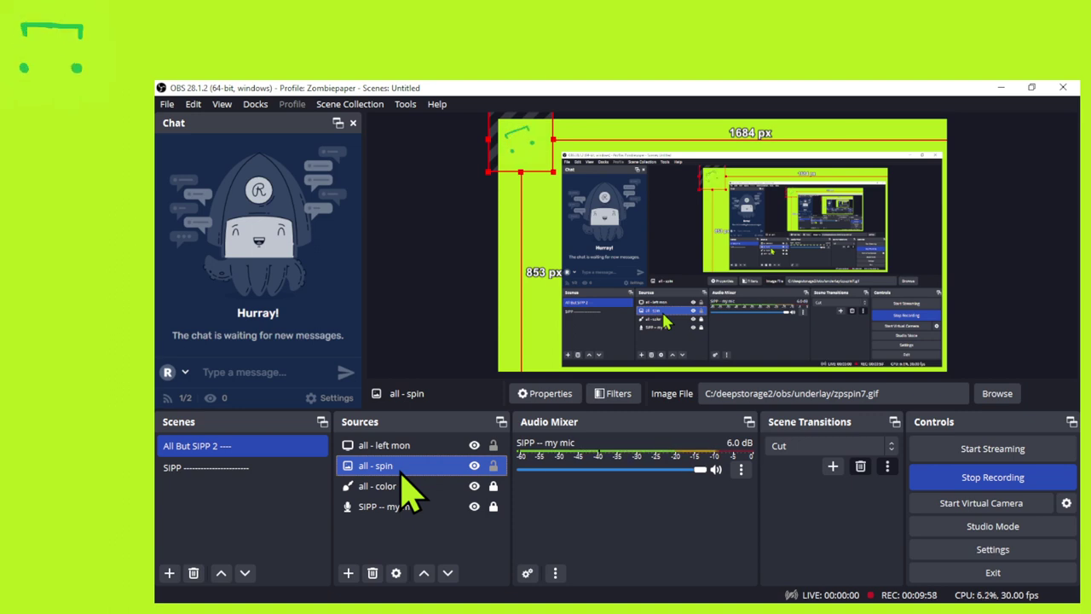
left_click(493, 465)
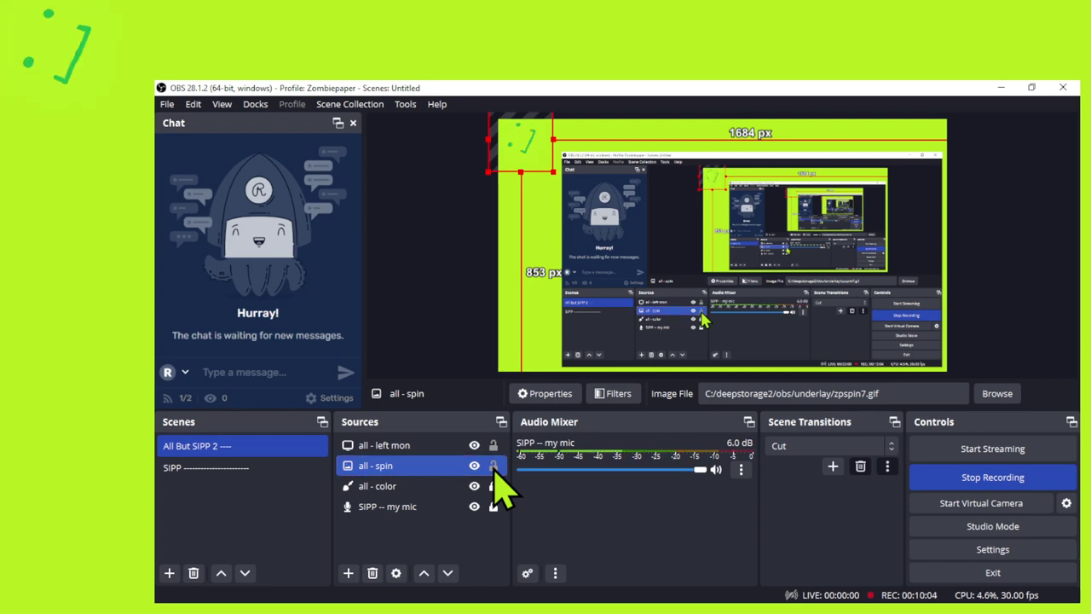
left_click(440, 446, "ctrl")
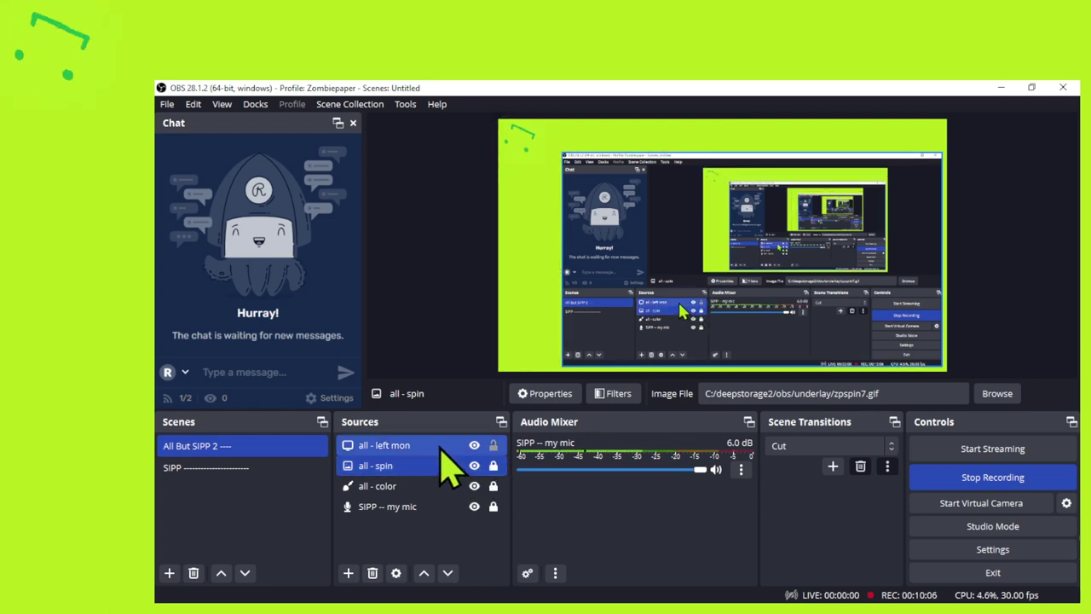
left_click(440, 448)
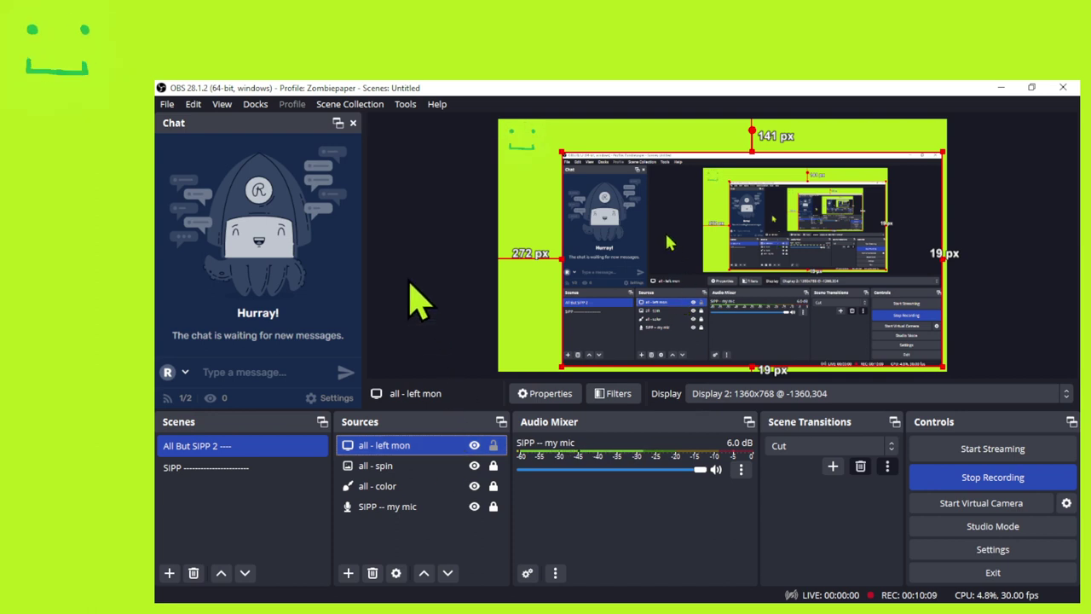
left_click(495, 447)
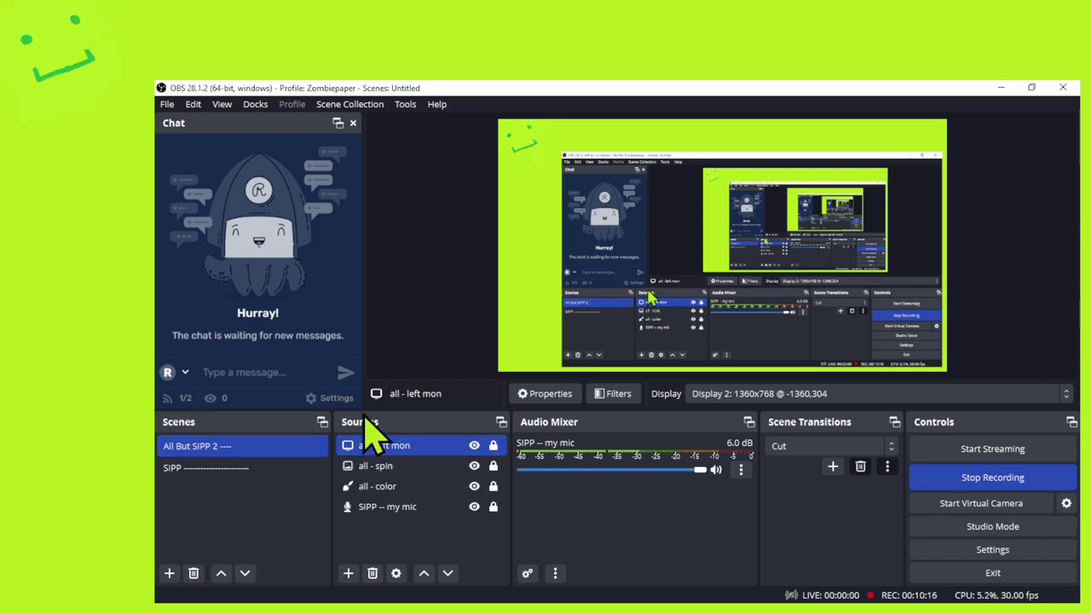
Move the "all - color" source below the microphone source and rename it "all - b5e61d".
left_click(414, 511)
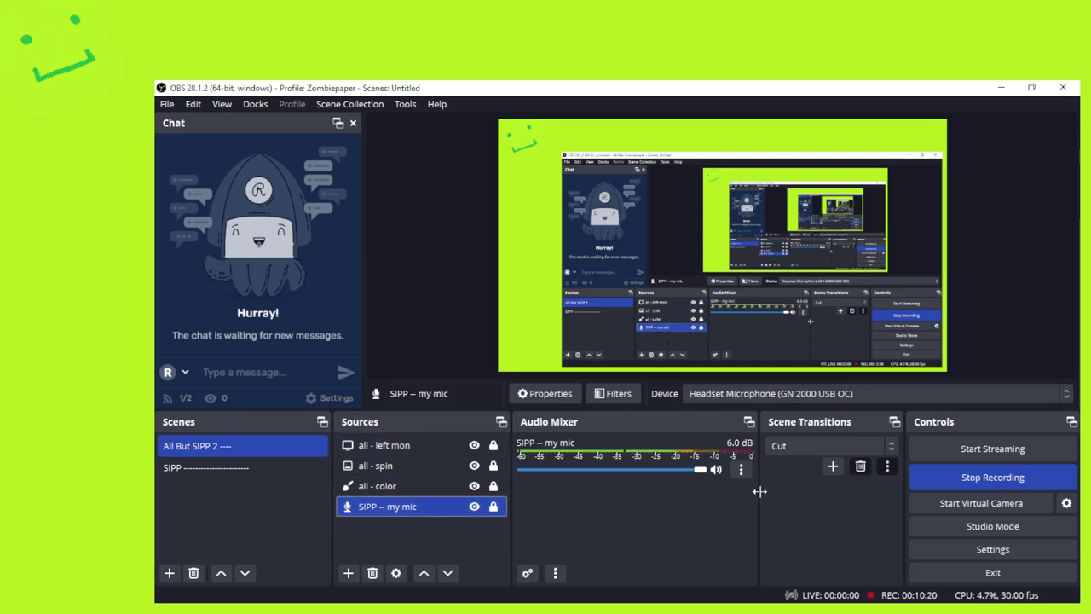
left_click(420, 487)
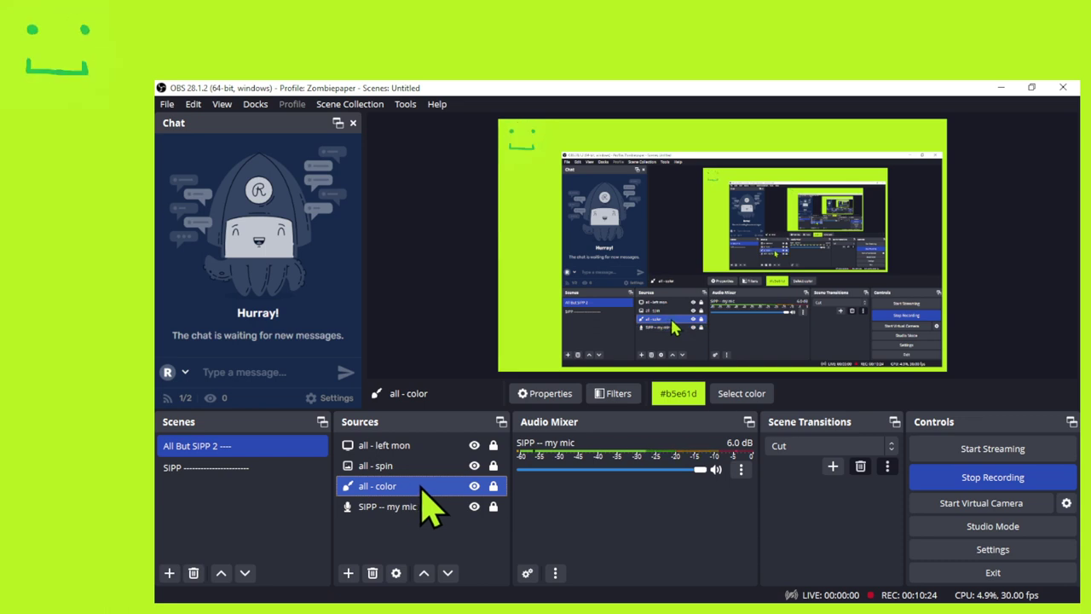
left_click_drag(421, 489, 420, 524)
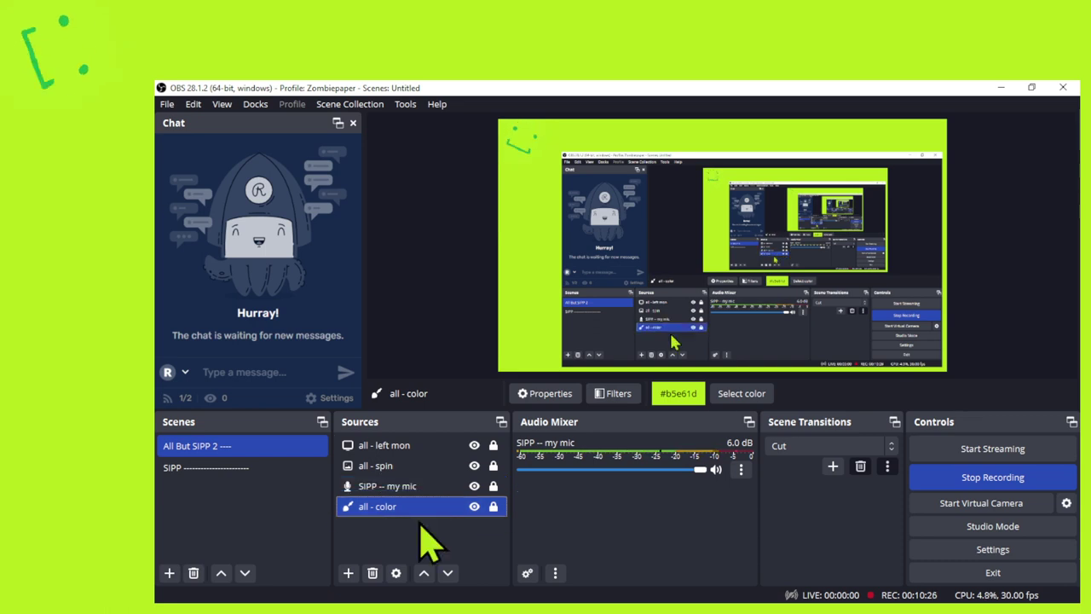
key("F2")
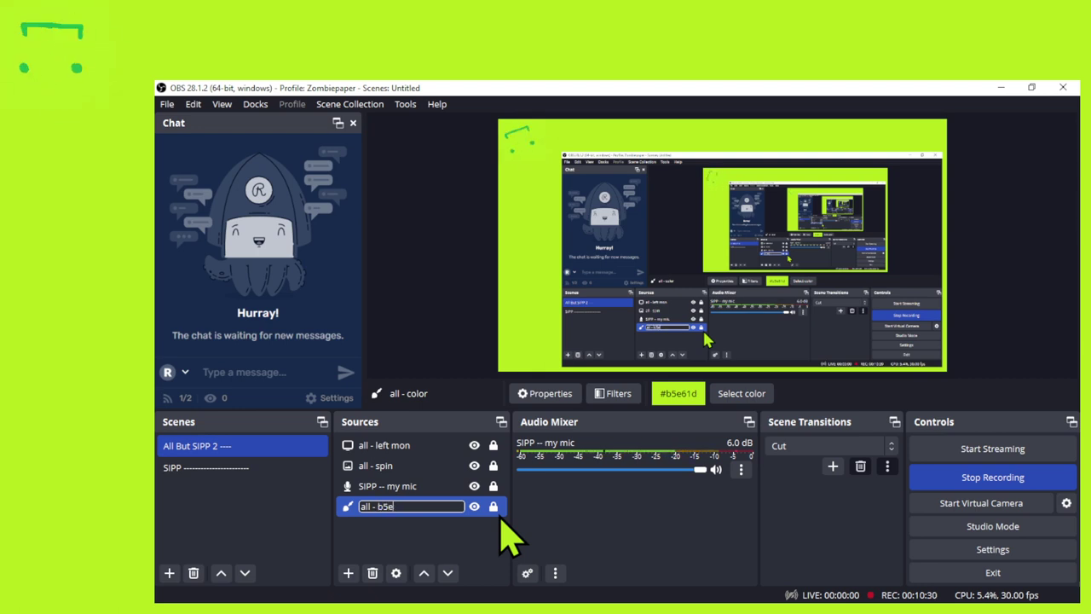
key("Return")
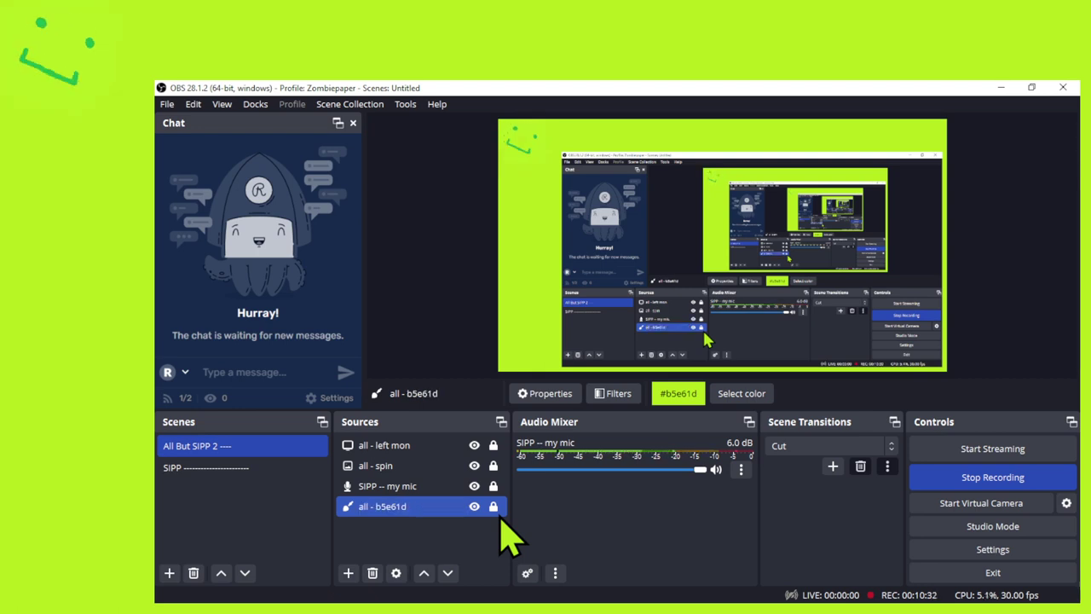
Group the "all - left mon", "all - spin" and "SIPP -- my mic" sources and name the group "Underlay".
left_click(452, 493, "ctrl")
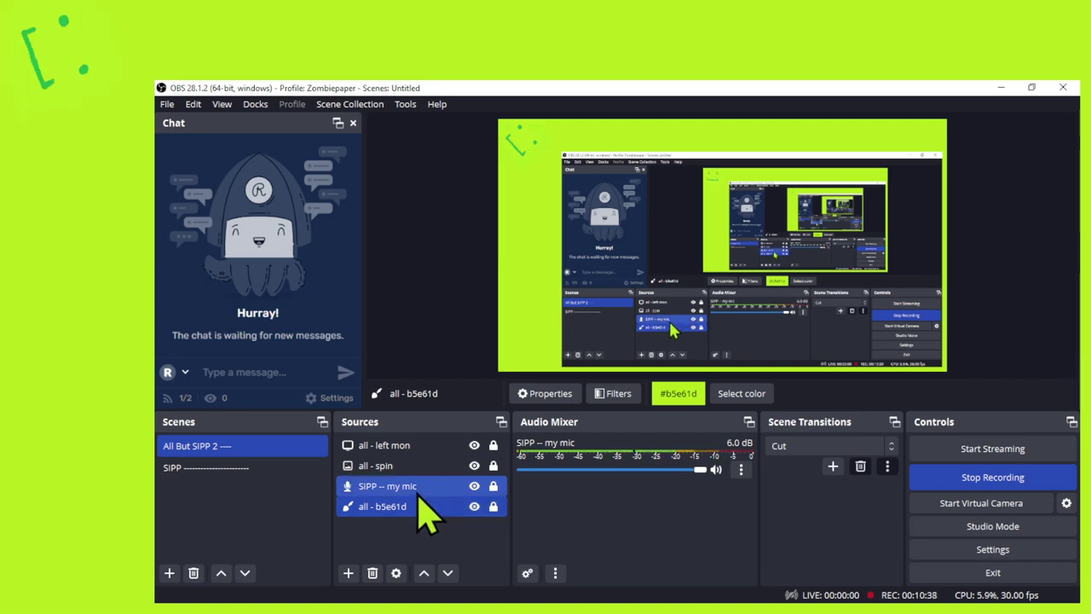
left_click_drag(410, 446, 436, 482)
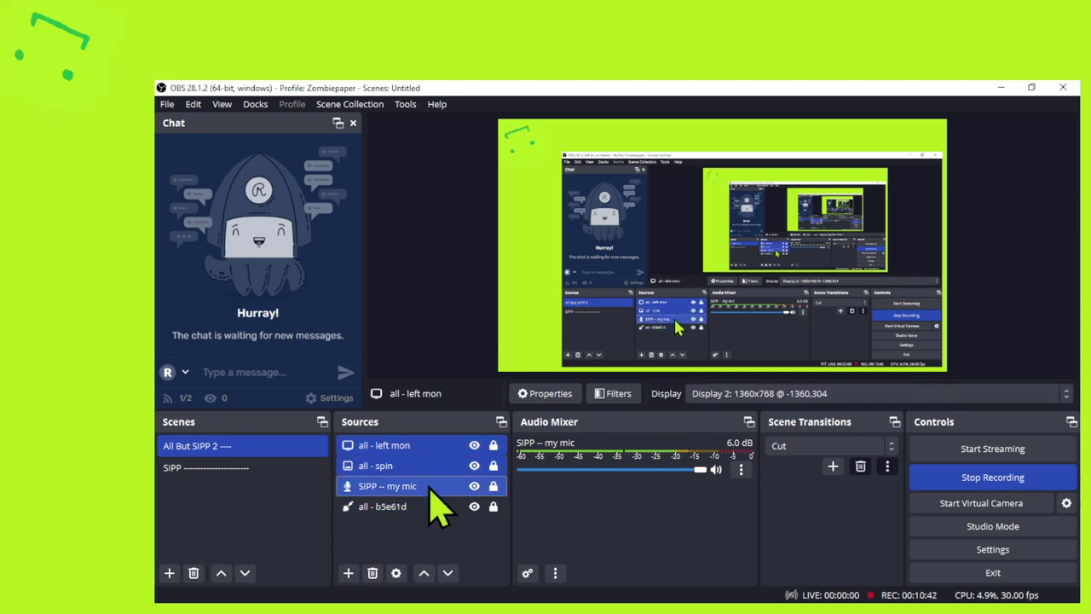
right_click(439, 485)
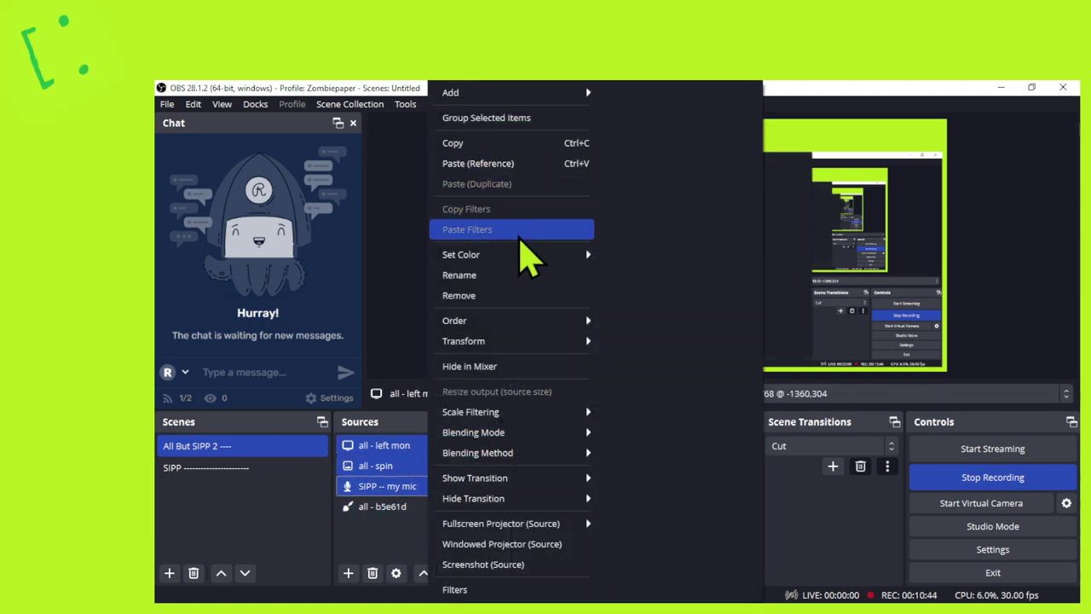
left_click(455, 117)
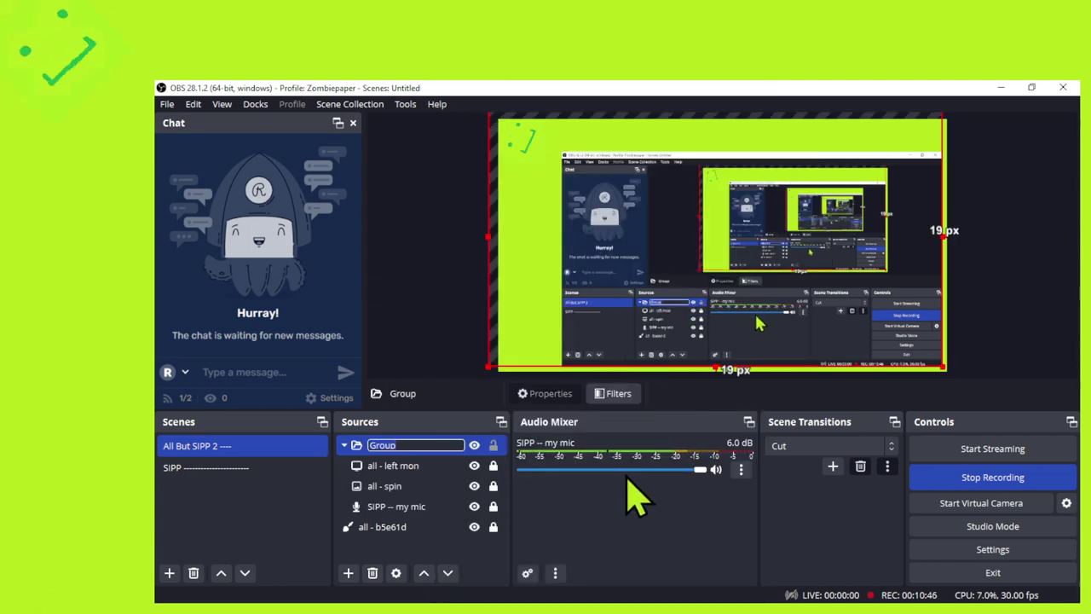
type("Underlay")
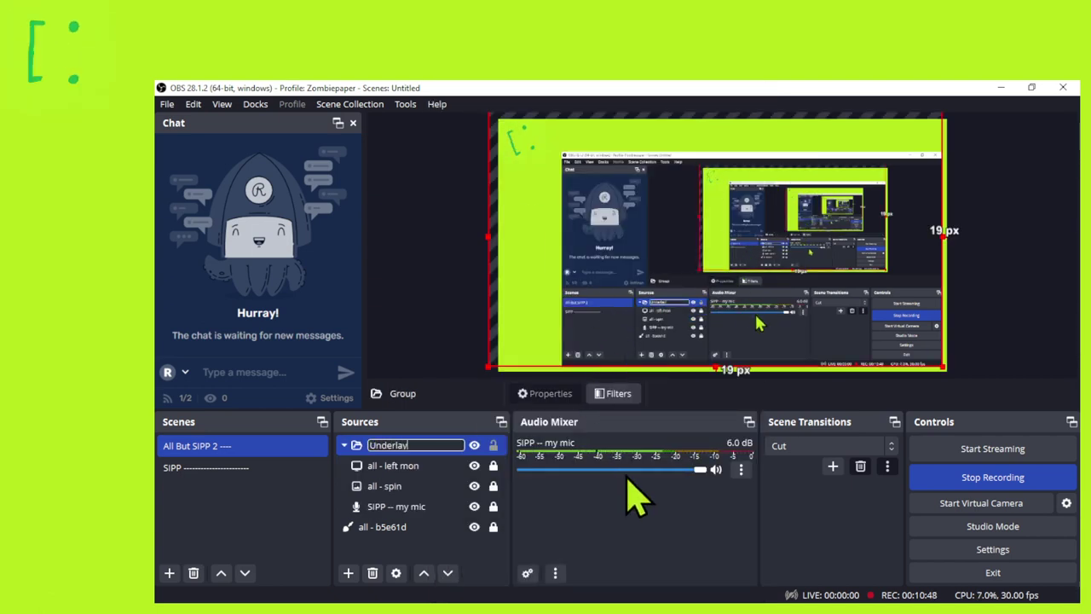
key("Return")
Lock the "Underlay" group and collapse it in the source list.
left_click(493, 445)
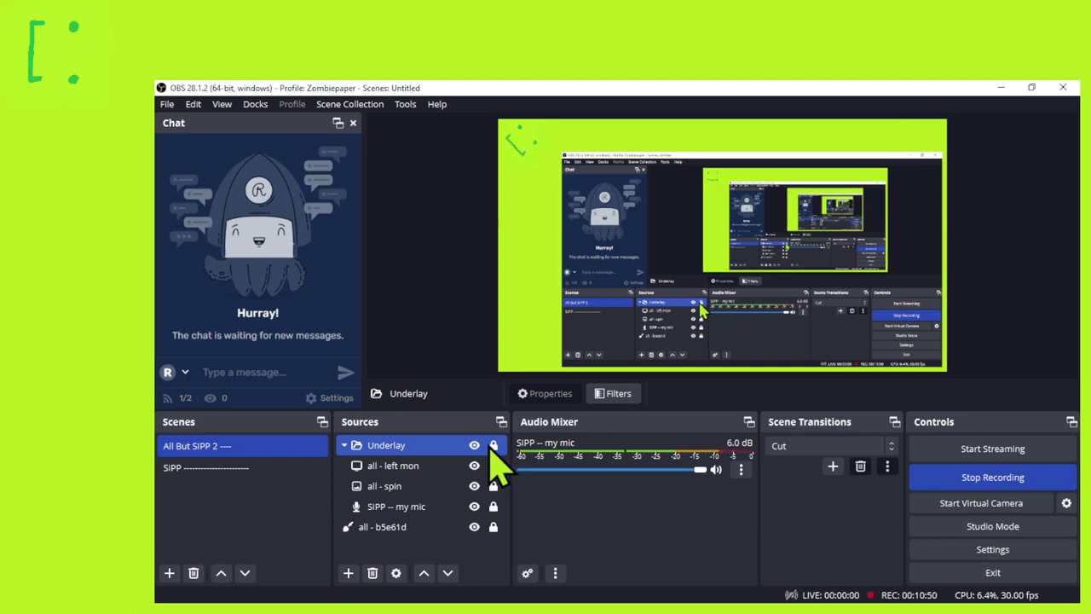
left_click(345, 445)
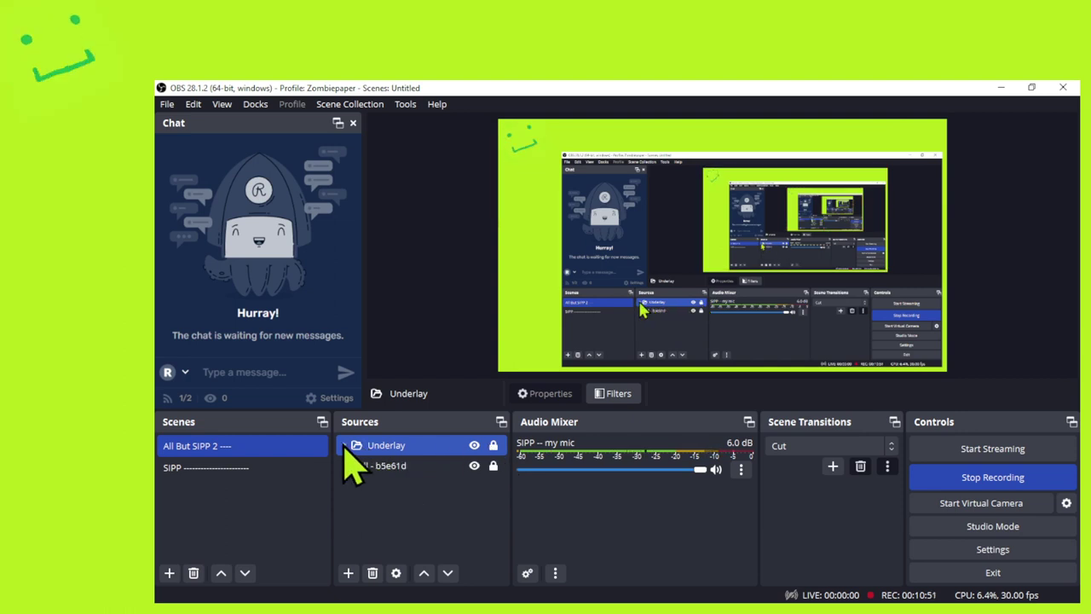
left_click(399, 467, "ctrl")
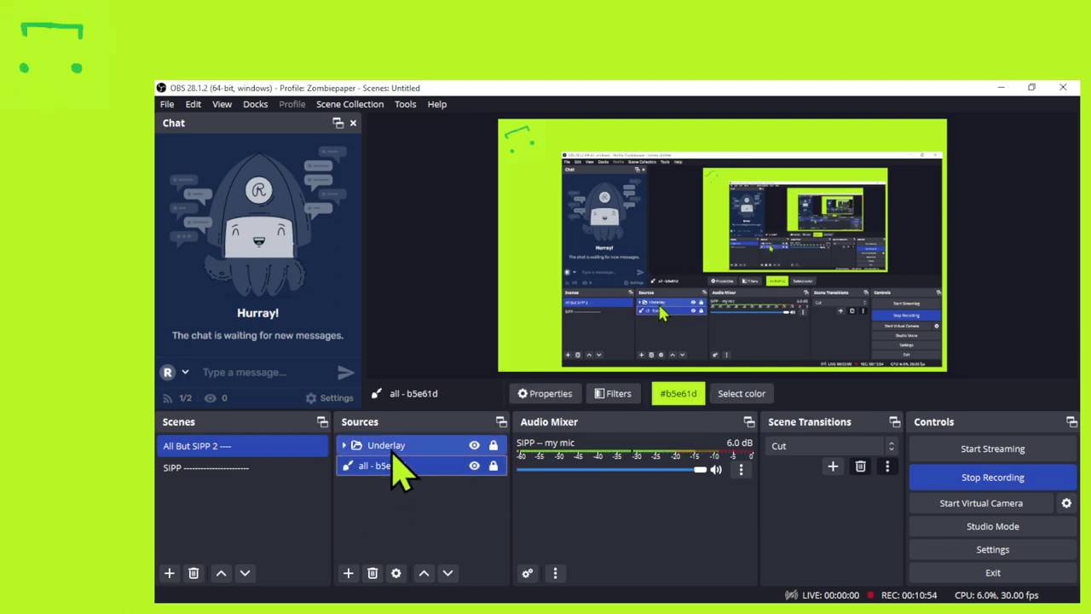
left_click(397, 466, "ctrl")
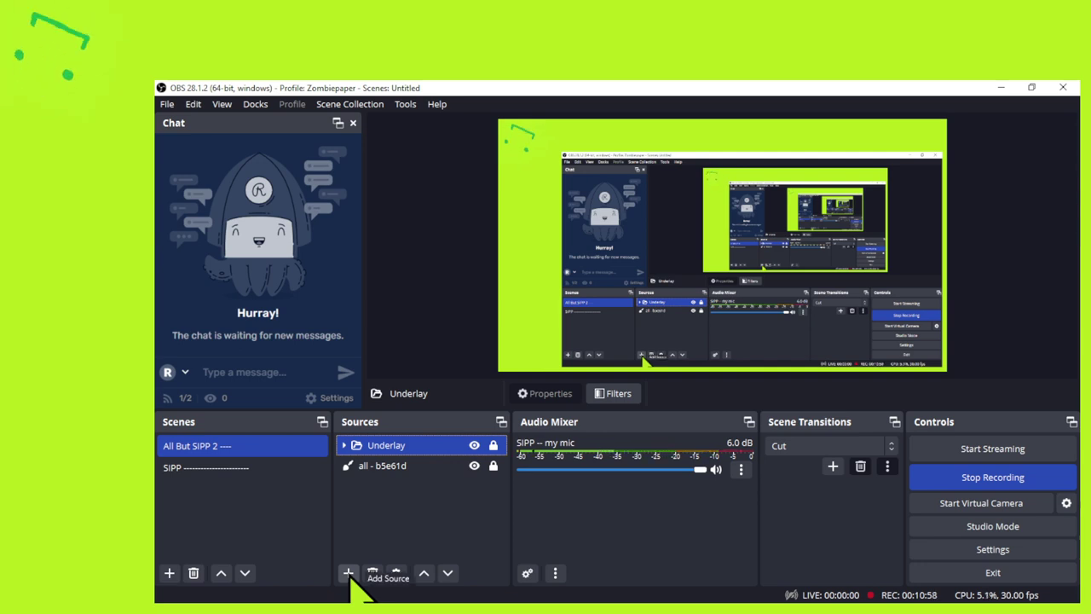
Move the "all - b5e61d" color source above the "Underlay" group in the layer order.
left_click(391, 503)
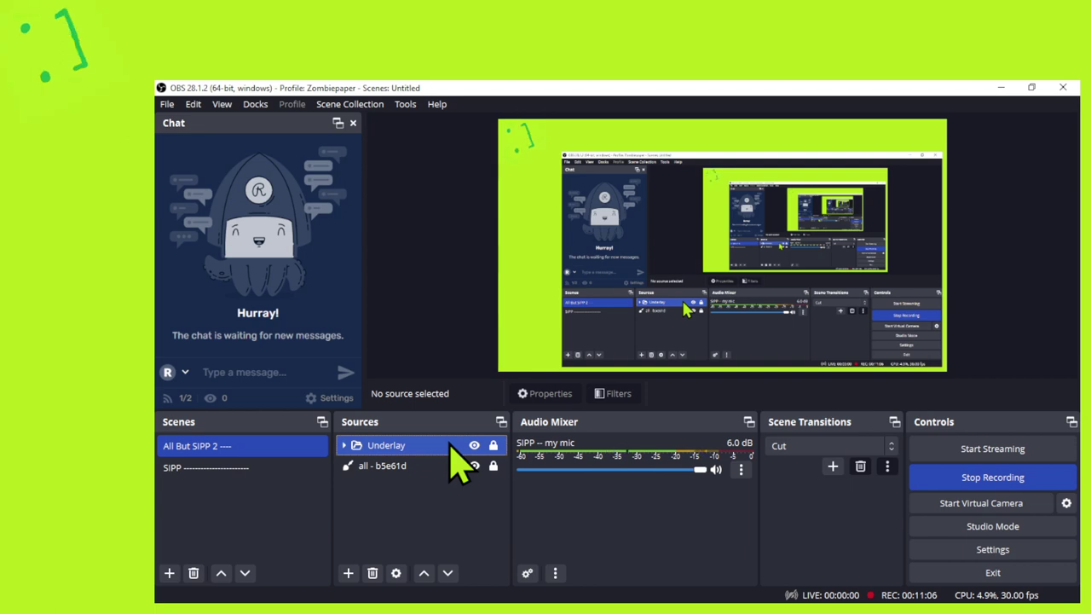
left_click(400, 466)
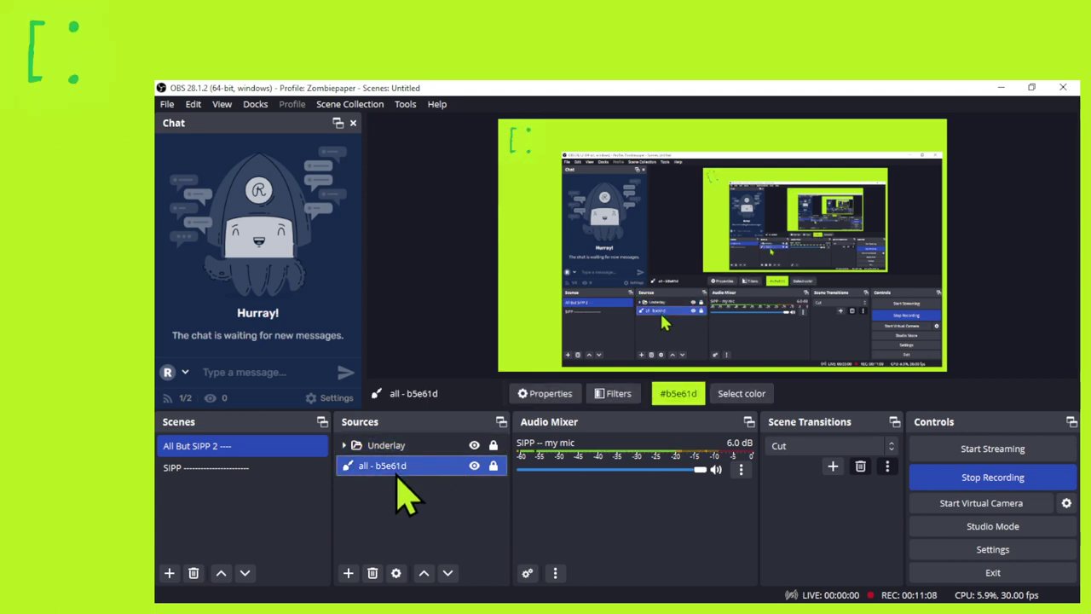
left_click(423, 573)
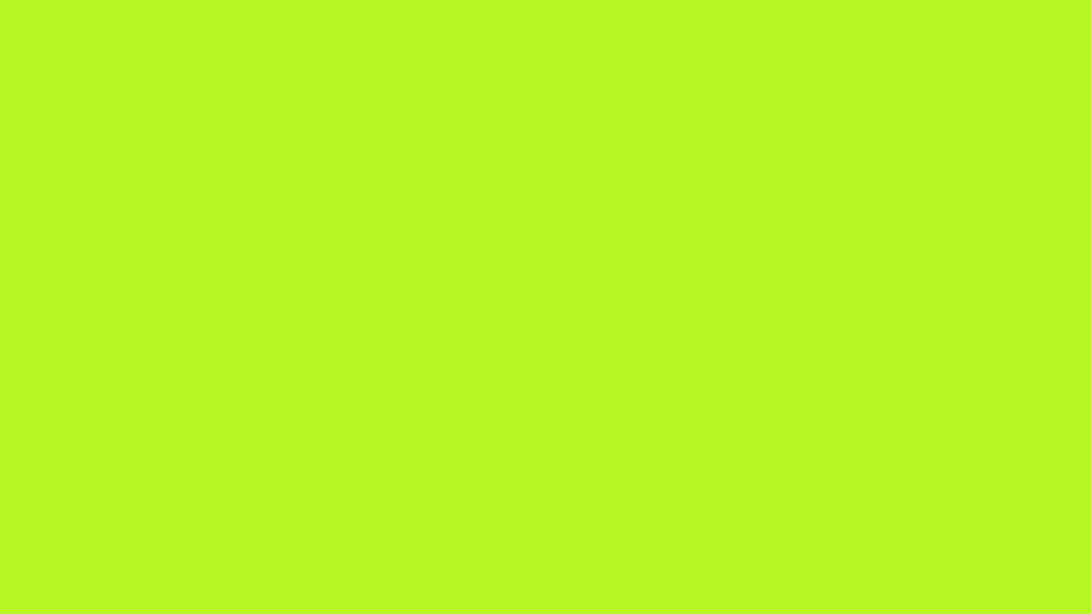
Move the "all - b5e61d" color source below the "Underlay" group and rename the group "Overlay".
left_click(448, 573)
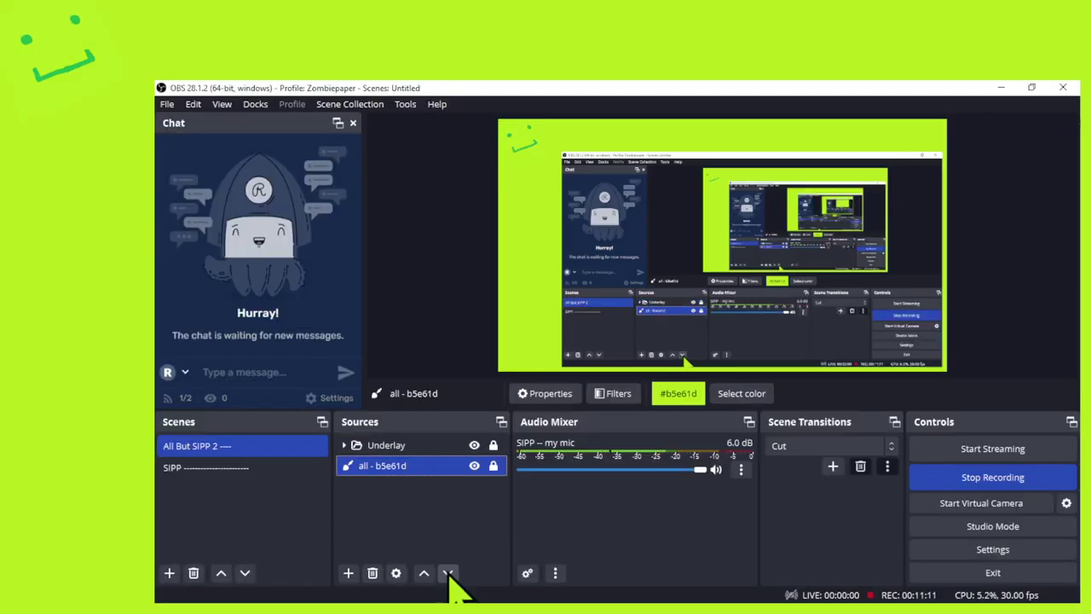
left_click(377, 445)
right_click(374, 447)
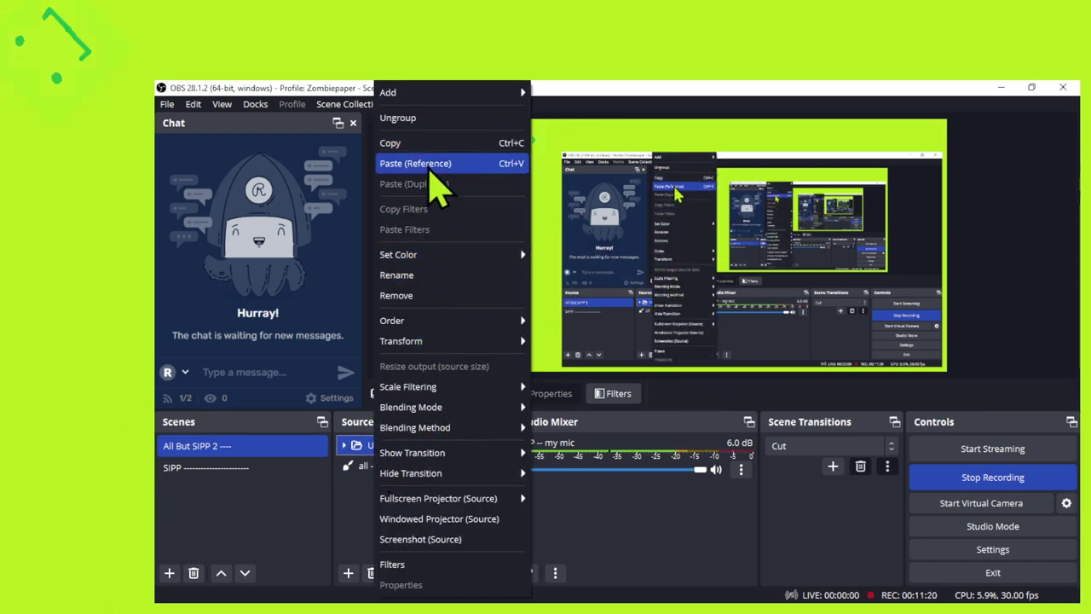
left_click(419, 276)
type("Overlay")
key("Return")
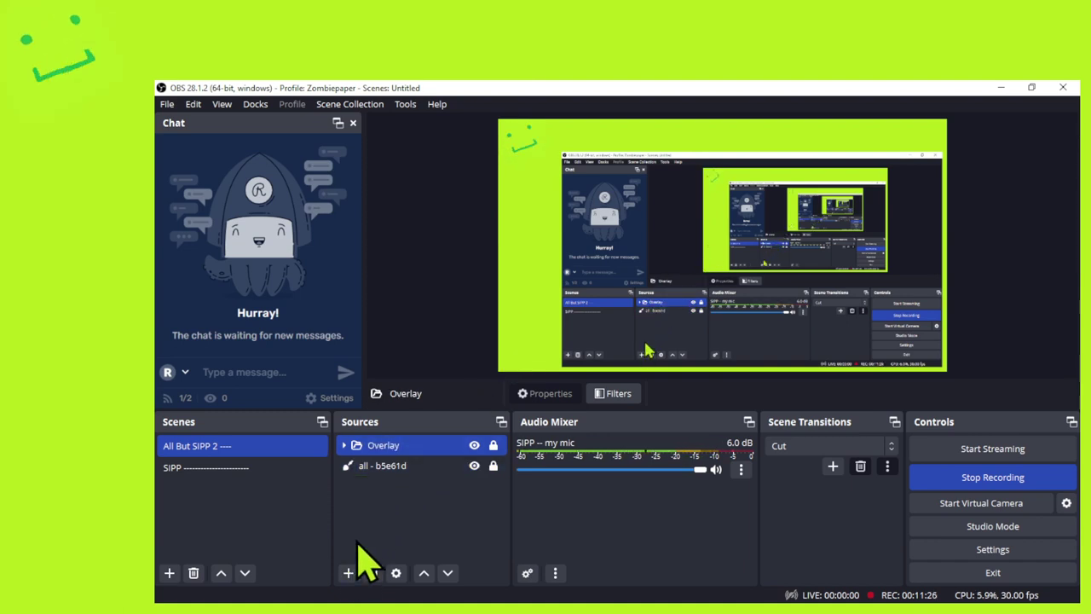
left_click(347, 573)
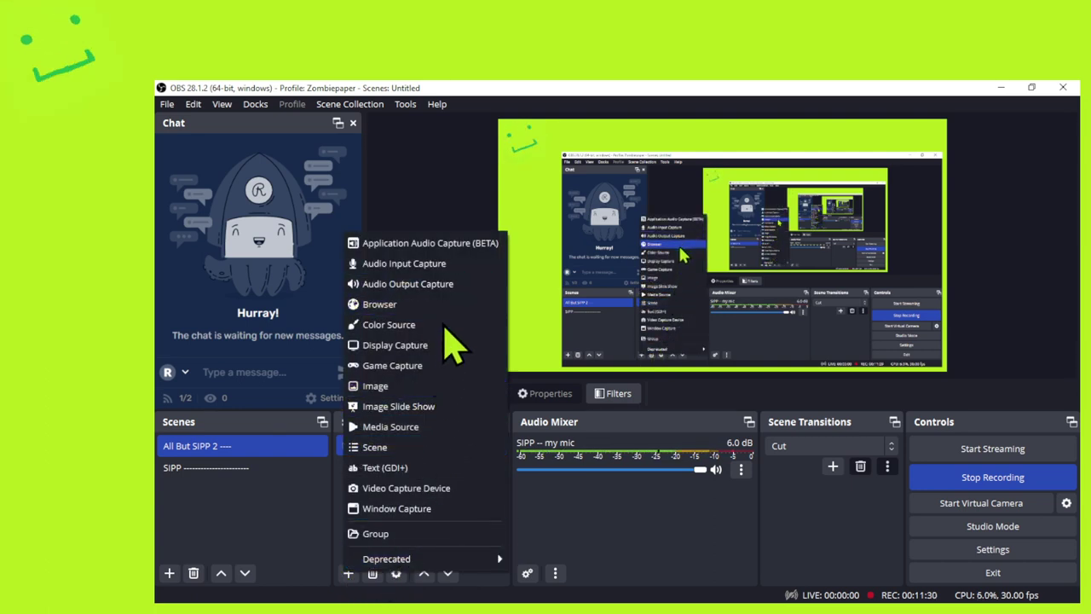
left_click(432, 469)
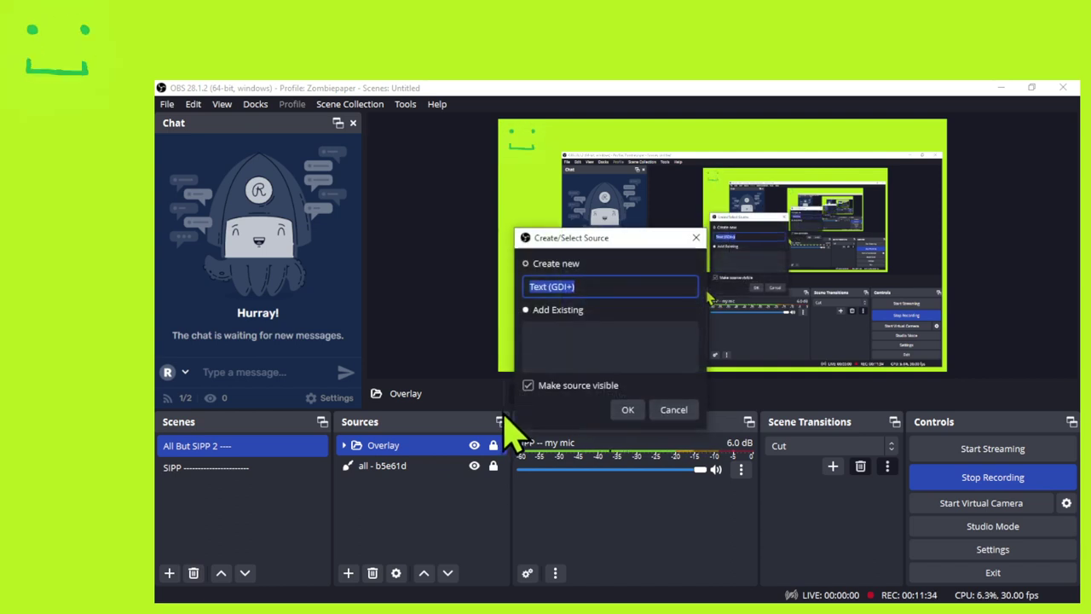
type("Musi")
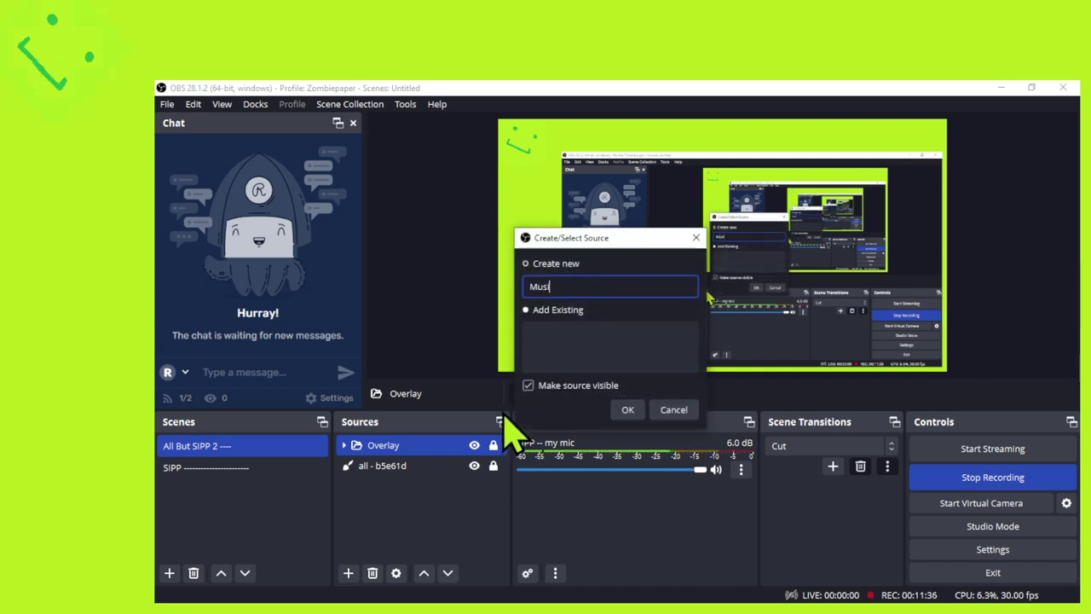
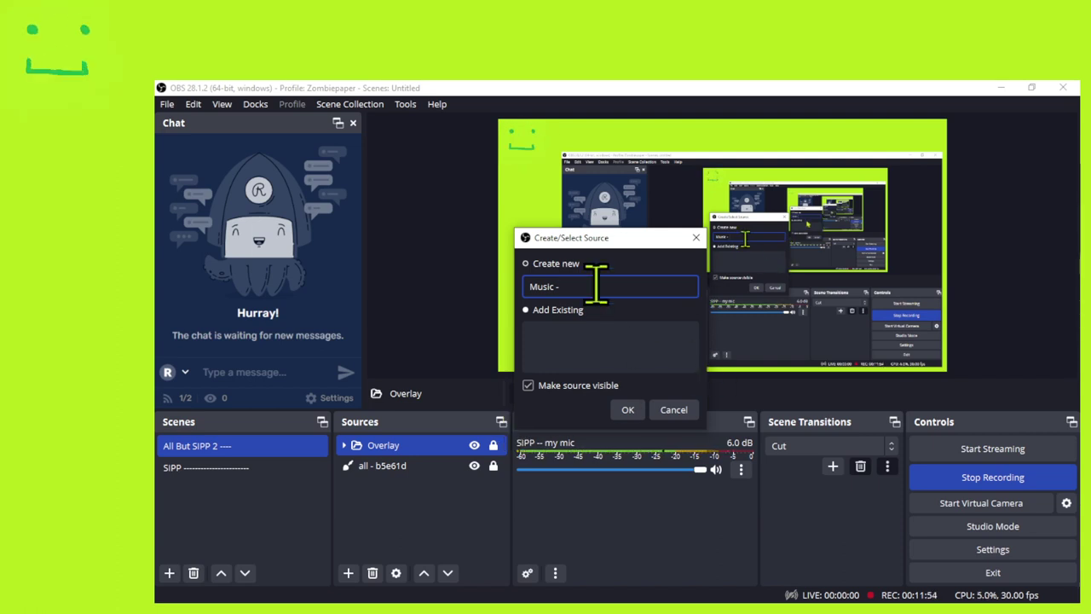
left_click_drag(597, 285, 482, 269)
type("Novel 02")
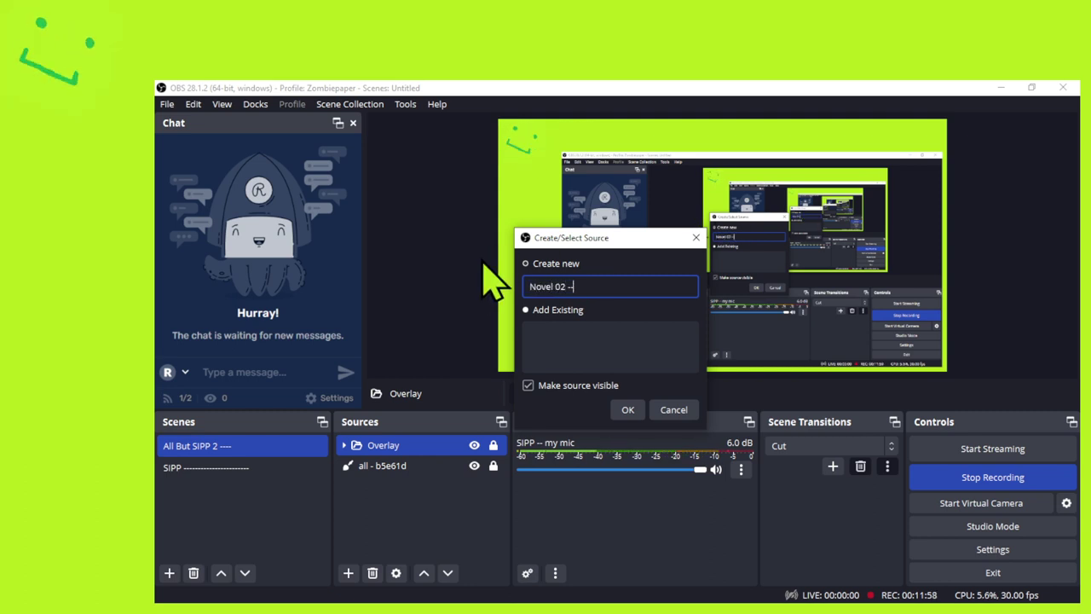
key("shift+Left")
key("shift+Left")
key("shift+Left")
key("shift+Left")
key("shift+Left")
key("BackSpace")
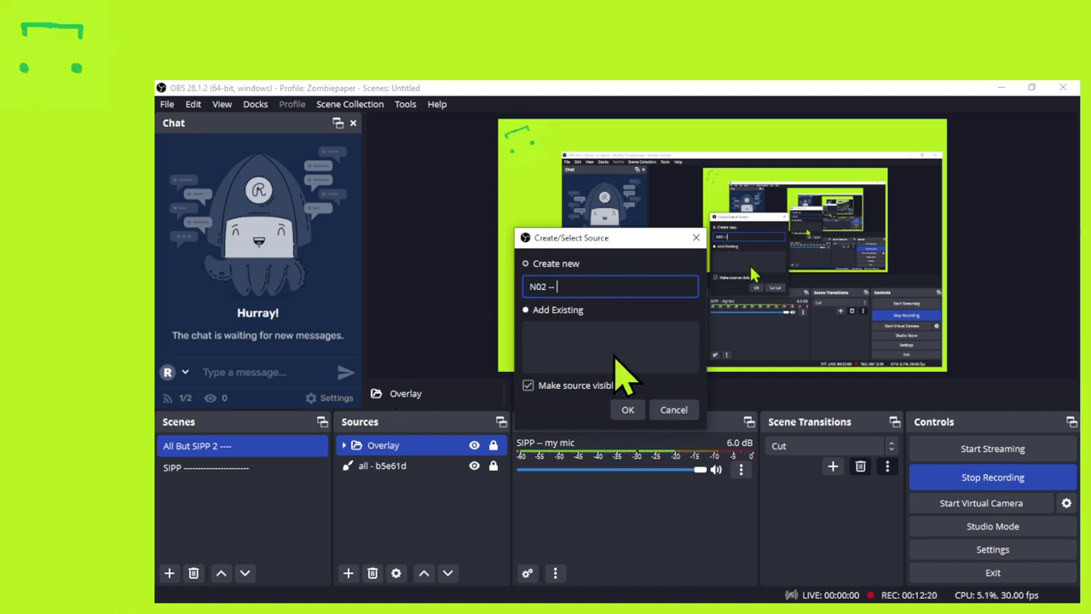
left_click(673, 409)
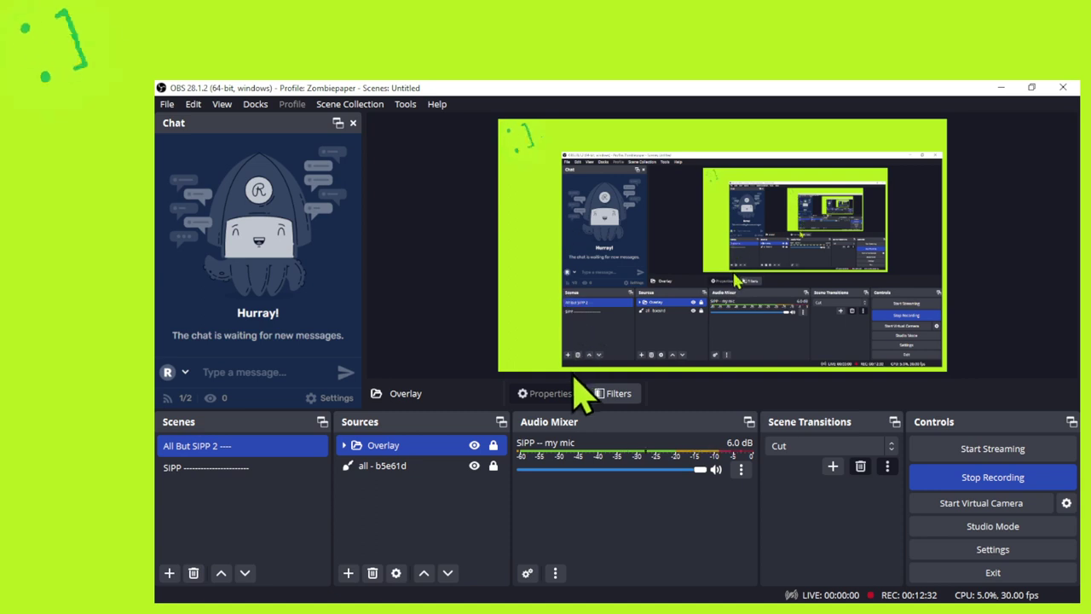
Expand the "Overlay" group and move the "all - b5e61d" color source into it, below the microphone source.
right_click(392, 445)
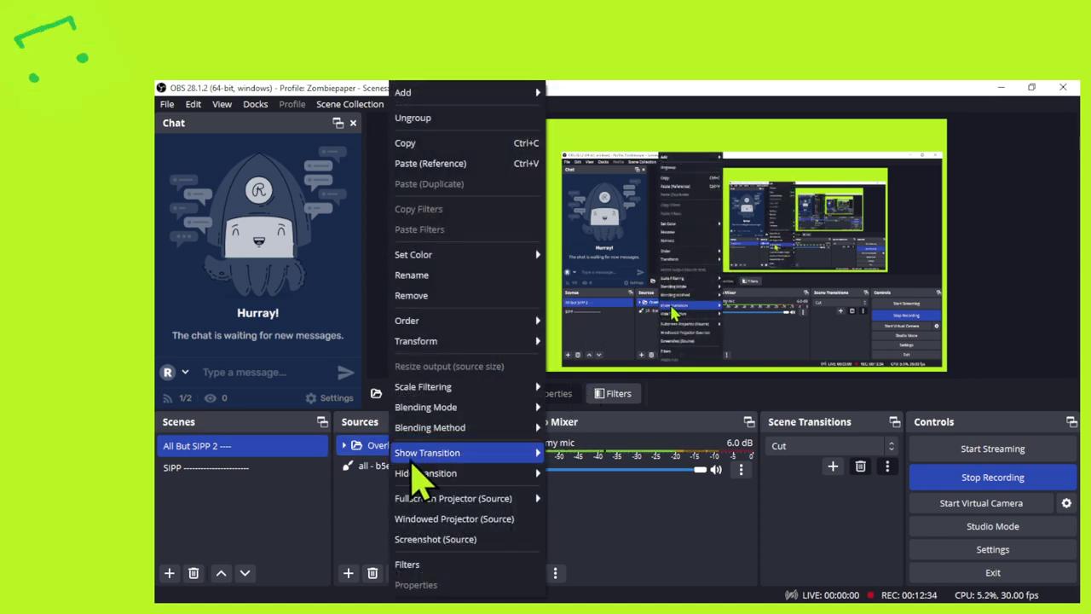
left_click(381, 166)
left_click(392, 469)
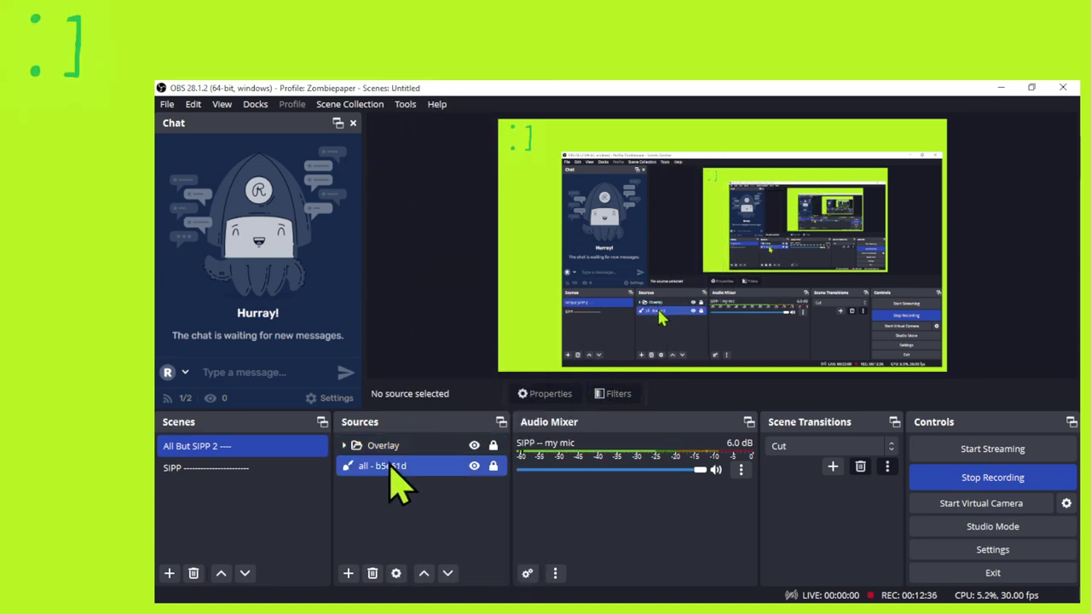
left_click(345, 445)
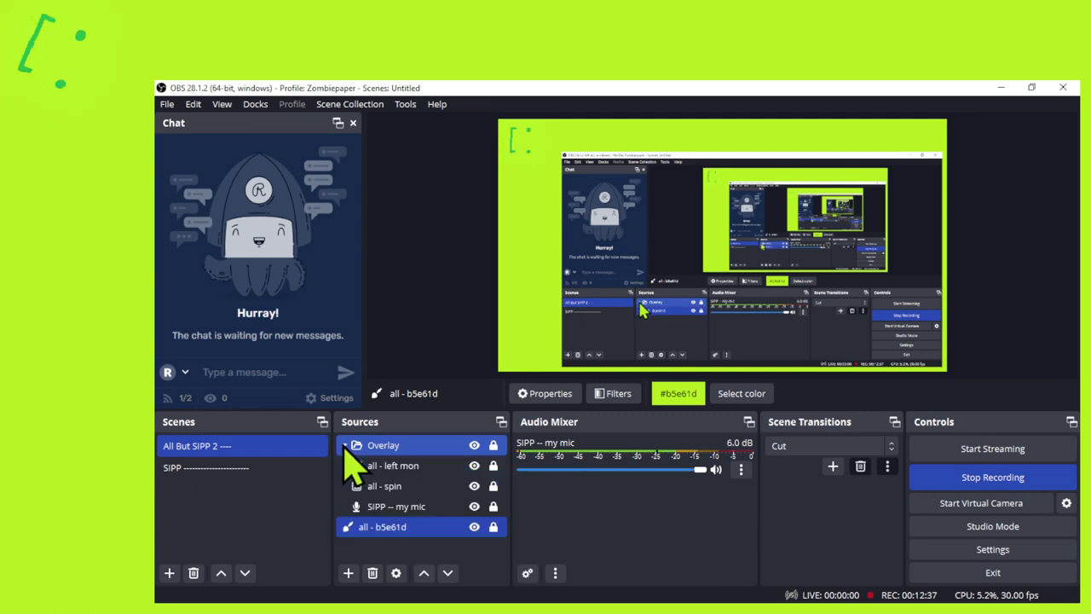
left_click(401, 524)
left_click_drag(402, 537, 417, 521)
left_click(414, 527)
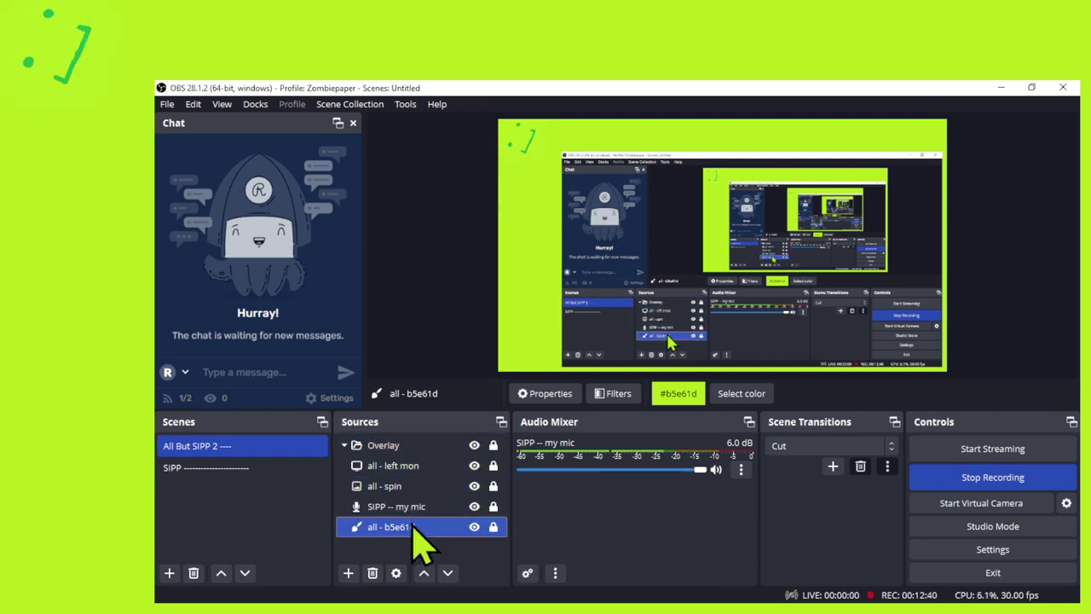
Rename the "Overlay" group "Underlay".
left_click(362, 445)
right_click(383, 445)
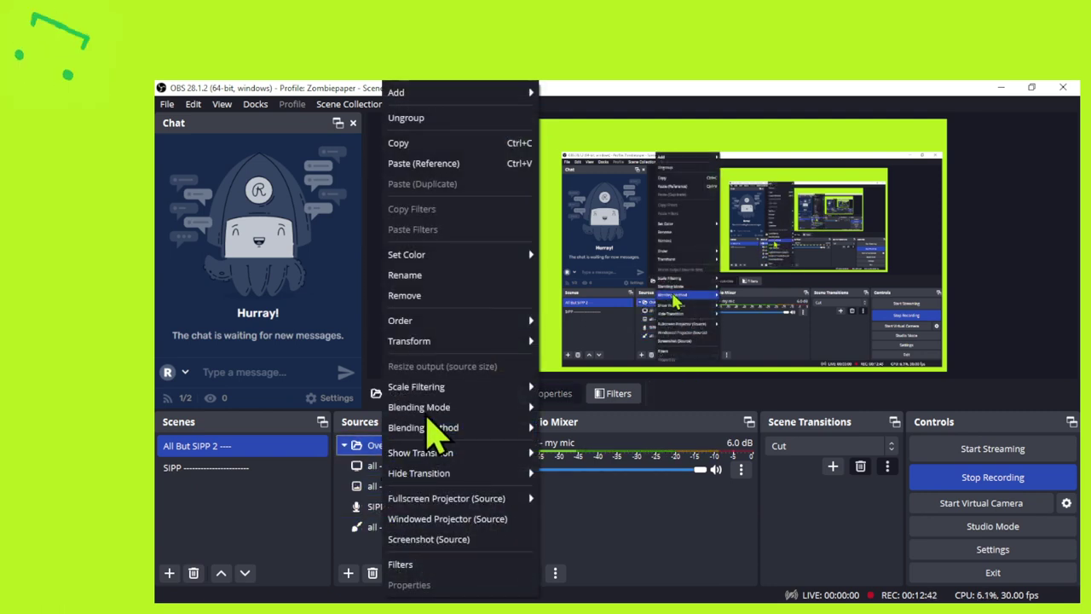
left_click(409, 274)
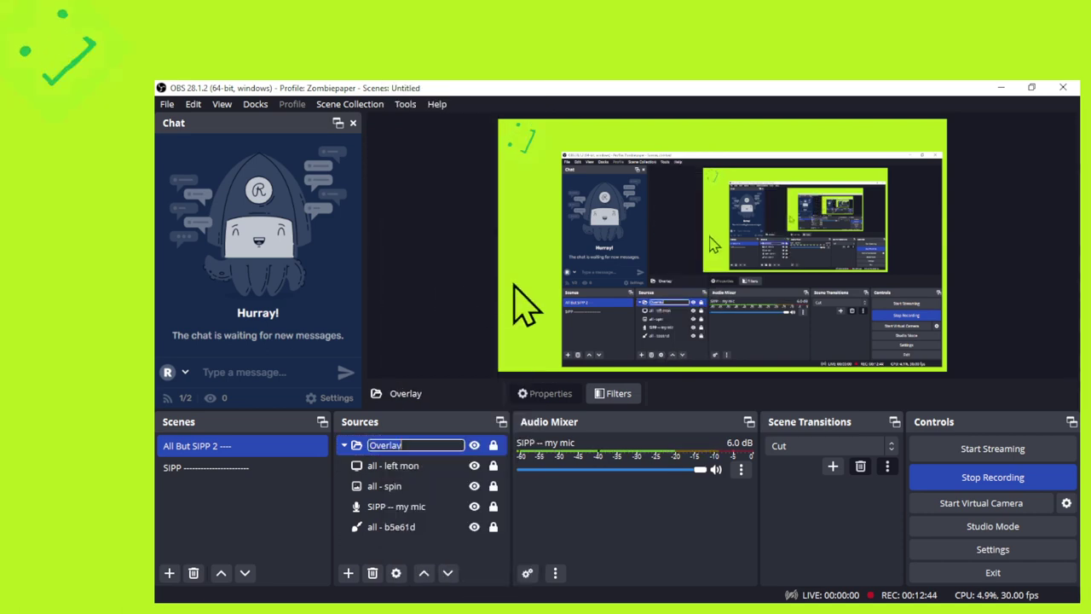
left_click(372, 445)
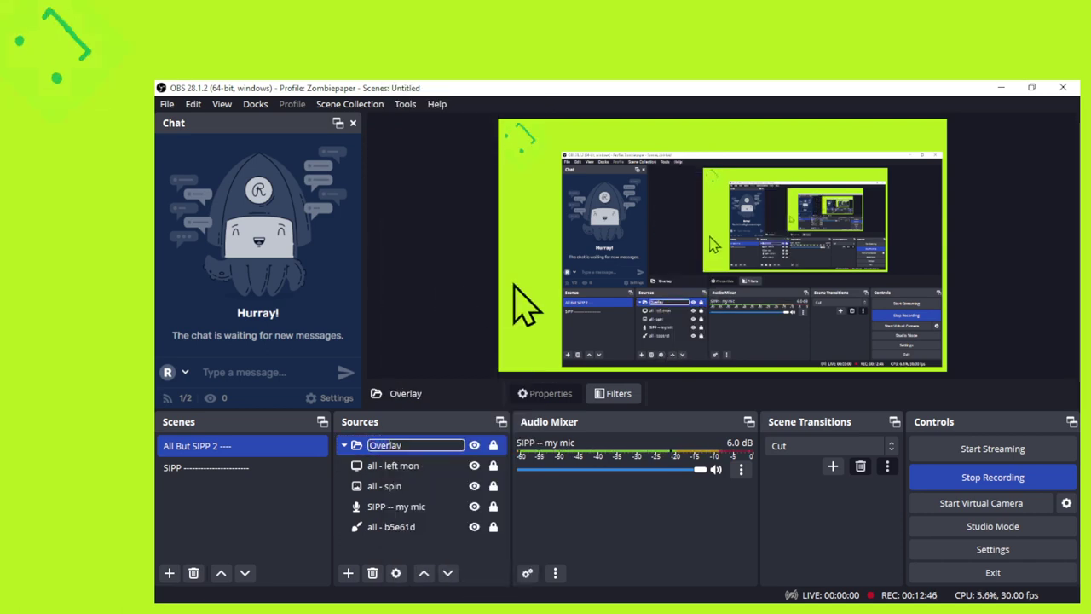
key("BackSpace")
key("Delete")
key("Delete")
key("Delete")
type("Under")
key("Return")
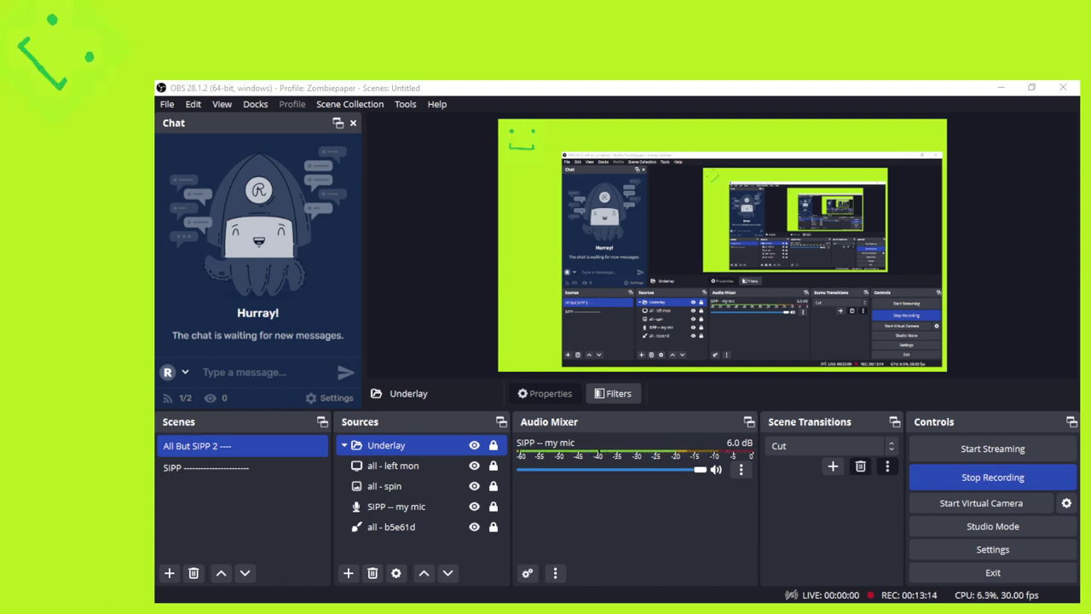
Switch to Paint and draw a black freehand frame around the Monitor, Spin, Mic, Color list and a small boxed smiley beside it.
key("alt+Tab")
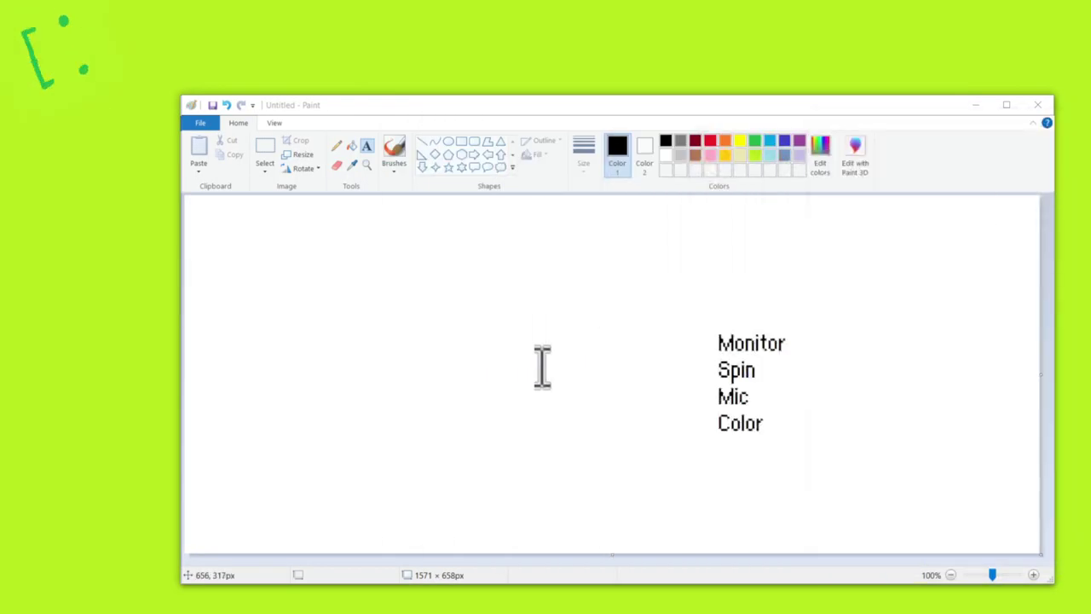
left_click(343, 145)
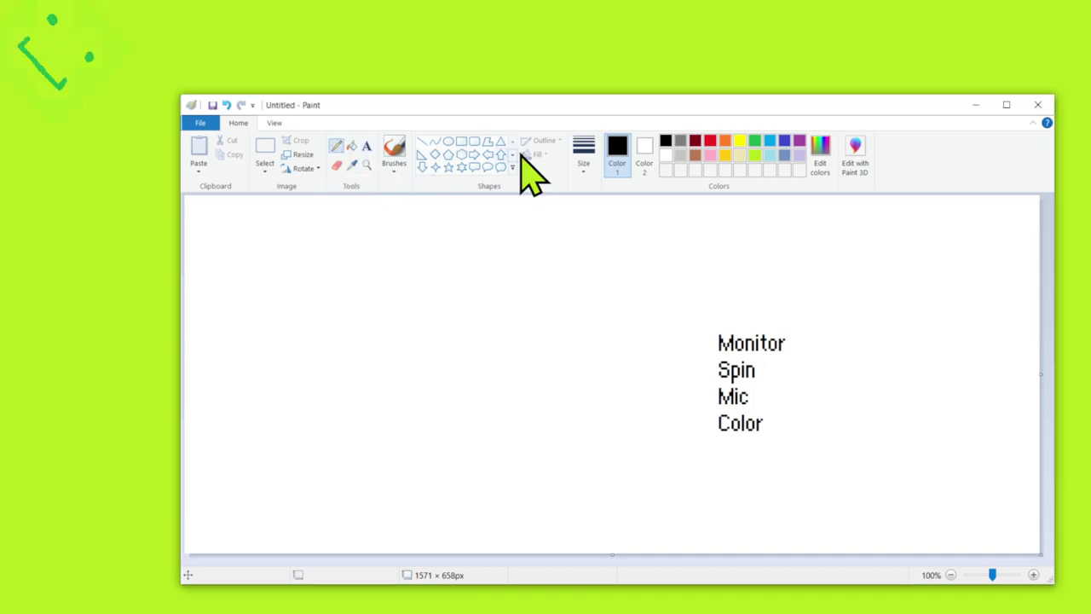
left_click(583, 152)
left_click(683, 312)
mouse_move(674, 305)
left_mouse_down()
mouse_move(671, 489)
mouse_move(873, 472)
mouse_move(849, 307)
left_mouse_up()
key("ctrl+z")
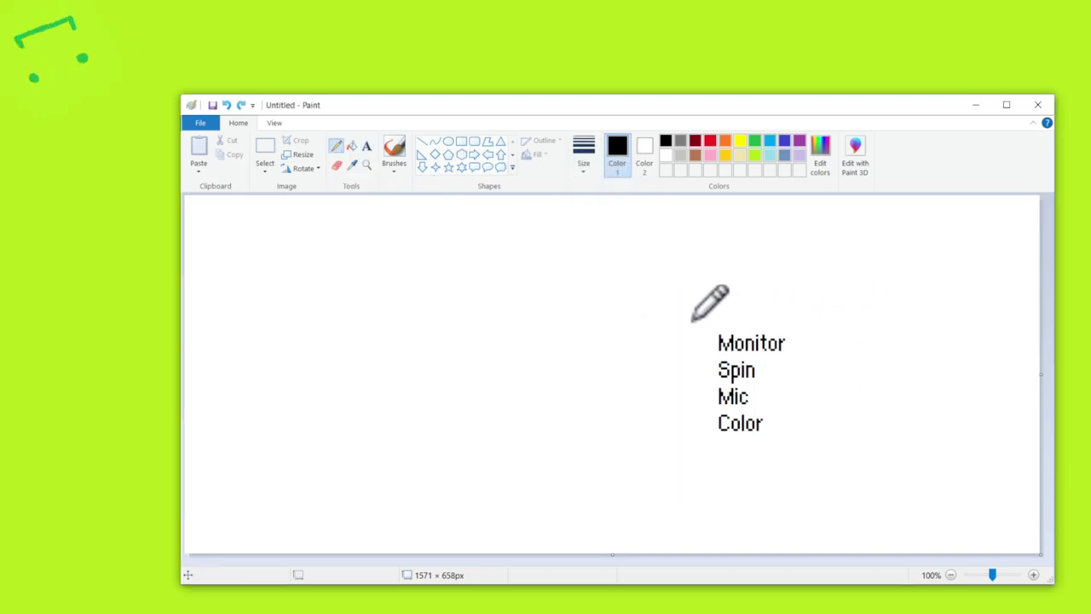
mouse_move(687, 320)
left_mouse_down()
mouse_move(701, 429)
mouse_move(782, 459)
mouse_move(841, 433)
mouse_move(828, 310)
mouse_move(679, 310)
mouse_move(687, 321)
left_mouse_up()
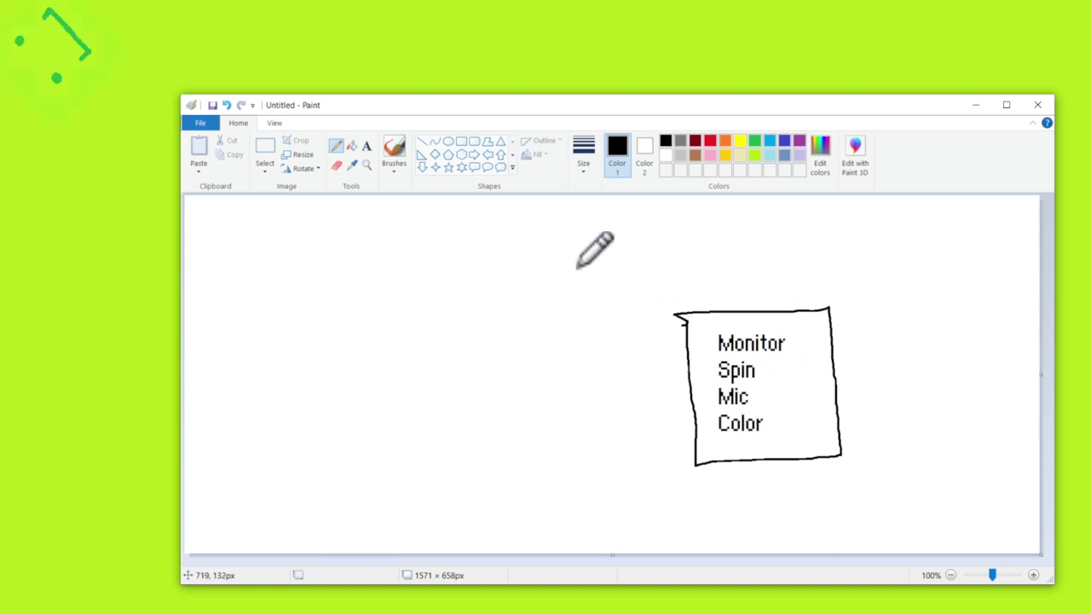
mouse_move(571, 268)
left_mouse_down()
mouse_move(572, 298)
mouse_move(624, 302)
mouse_move(624, 261)
mouse_move(571, 268)
mouse_move(578, 292)
mouse_move(608, 295)
mouse_move(608, 275)
left_mouse_up()
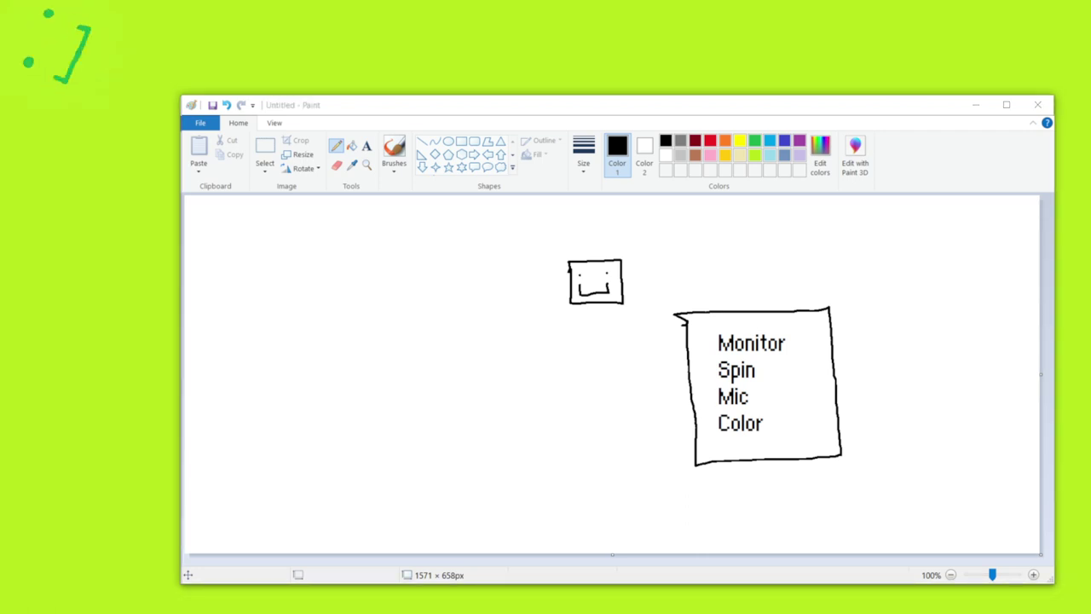
Create a text box of about 352 × 390 px in the empty area beside the smiley and write "red - podcasting" in dark red.
left_click(710, 141)
left_click(366, 146)
left_click_drag(270, 246, 464, 460)
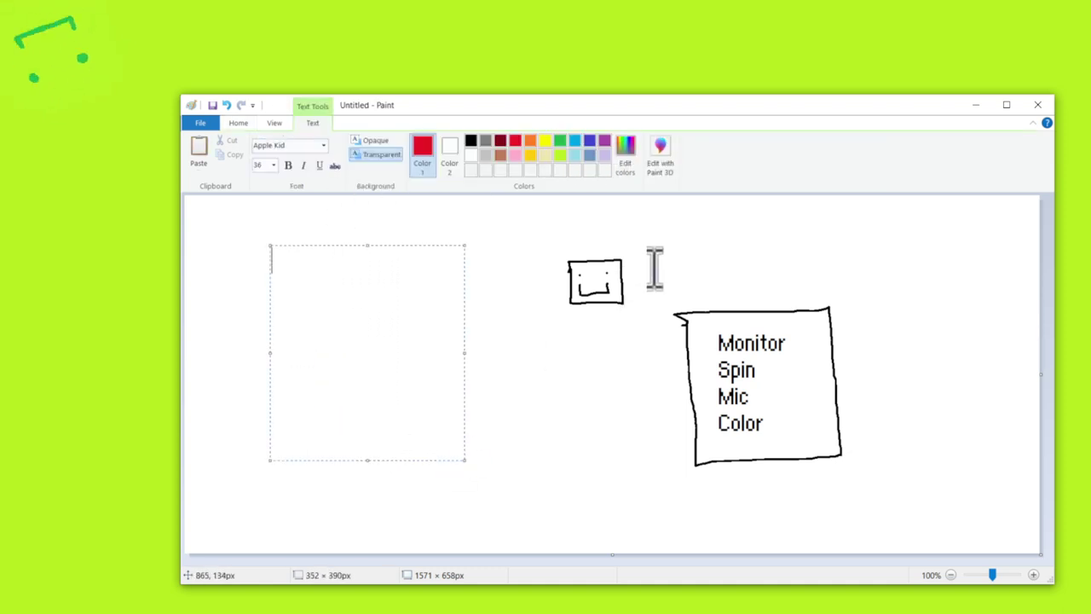
left_click(500, 141)
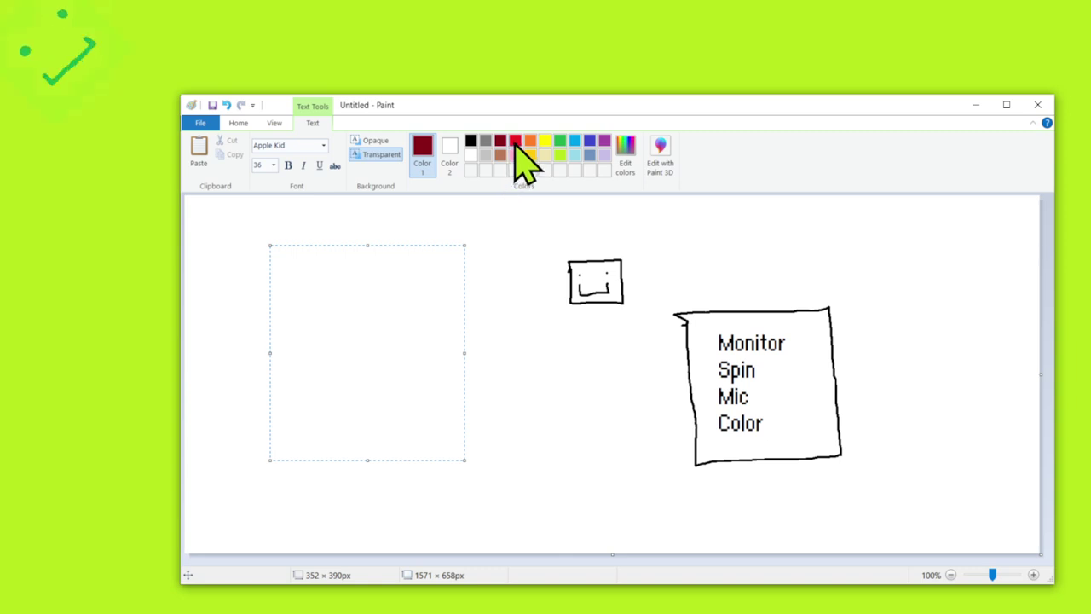
type("red ")
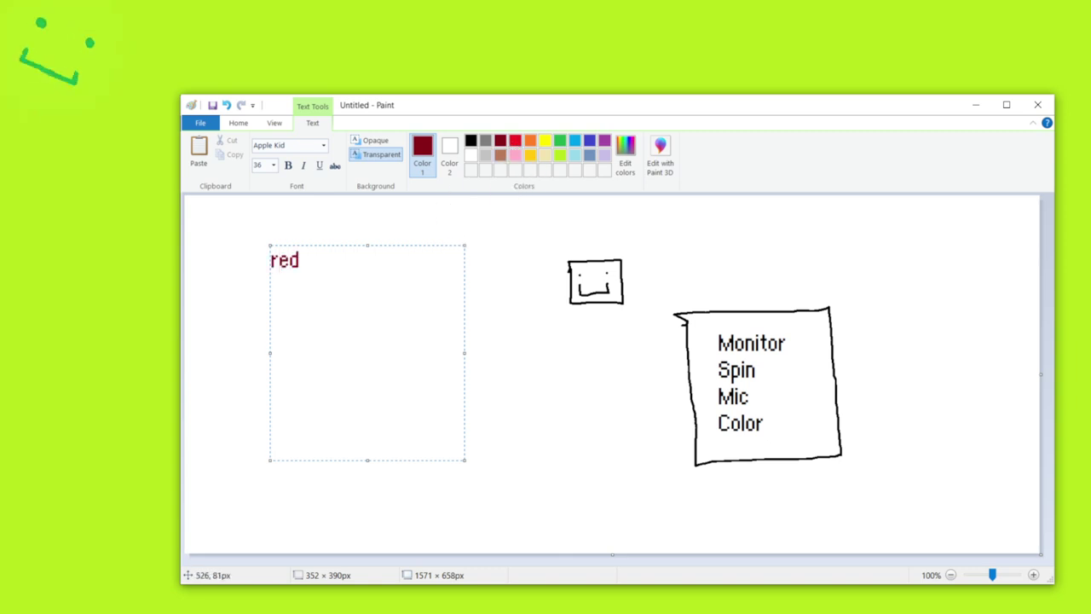
type("- podcasting")
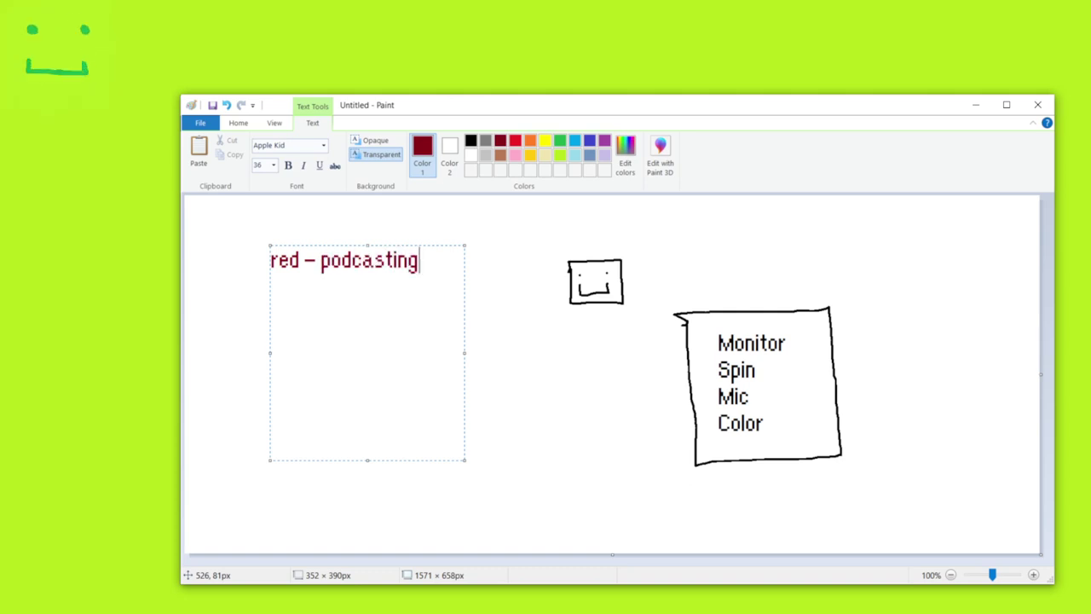
key("Return")
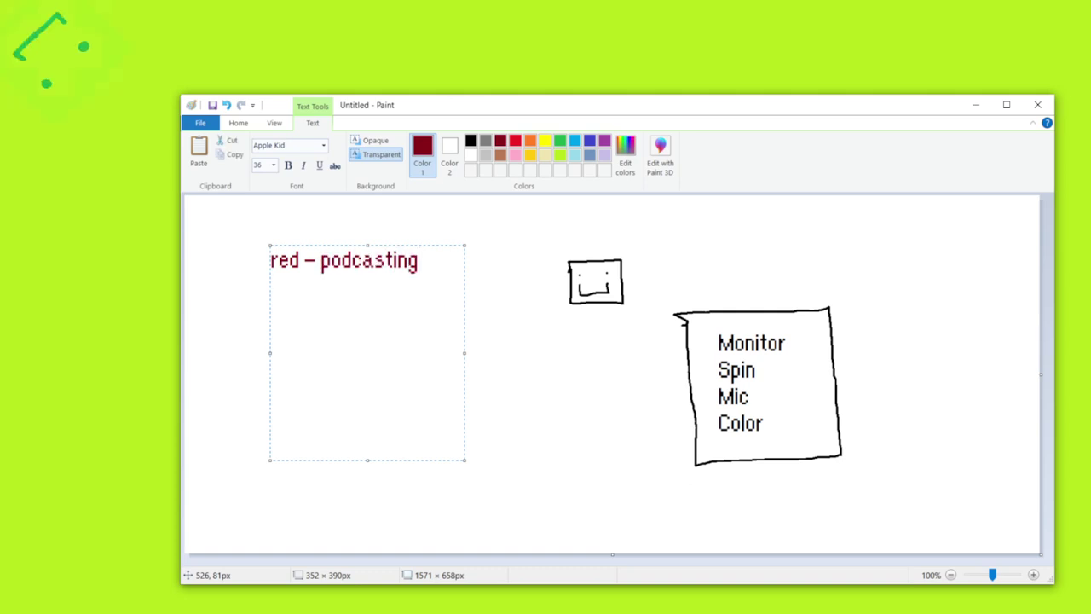
Add the line "orange - art" in orange below the podcasting line.
left_click(529, 141)
type("oran")
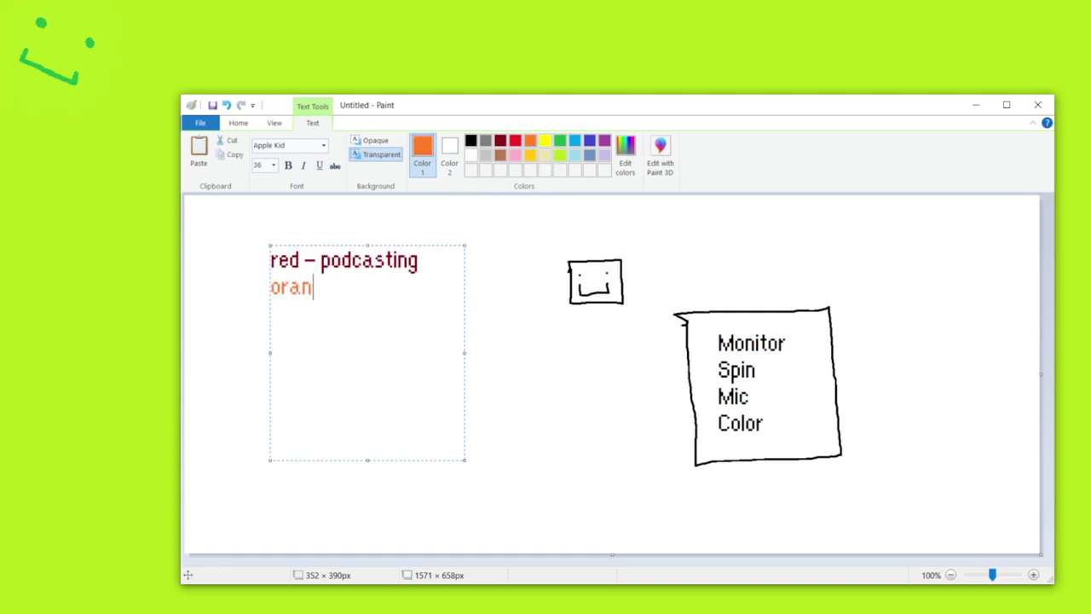
type("ge - art")
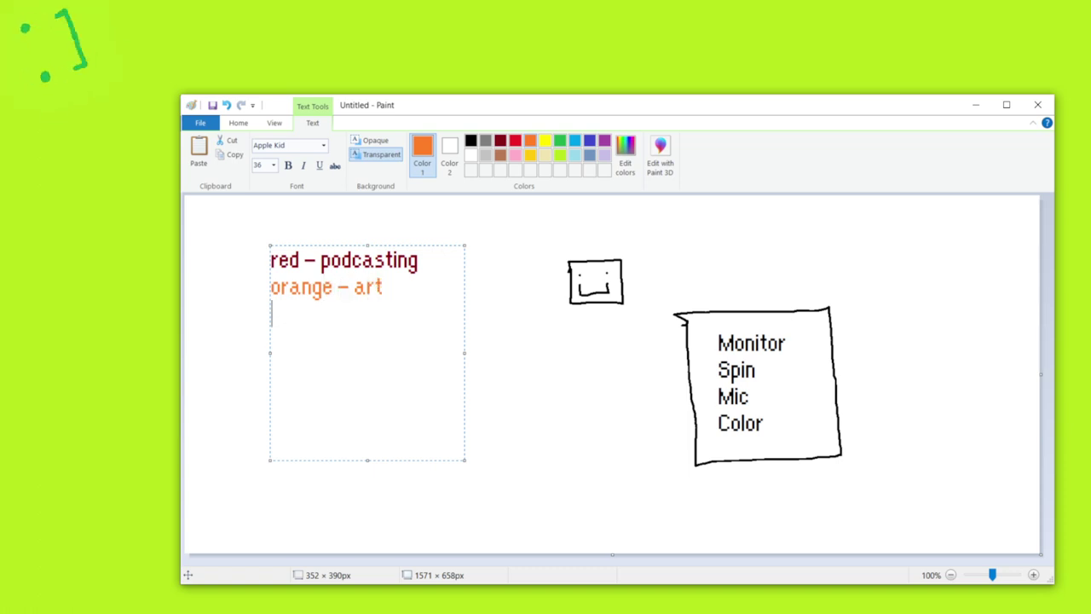
Add the line "yellow - videogames" below the art line and color it black.
left_click(545, 155)
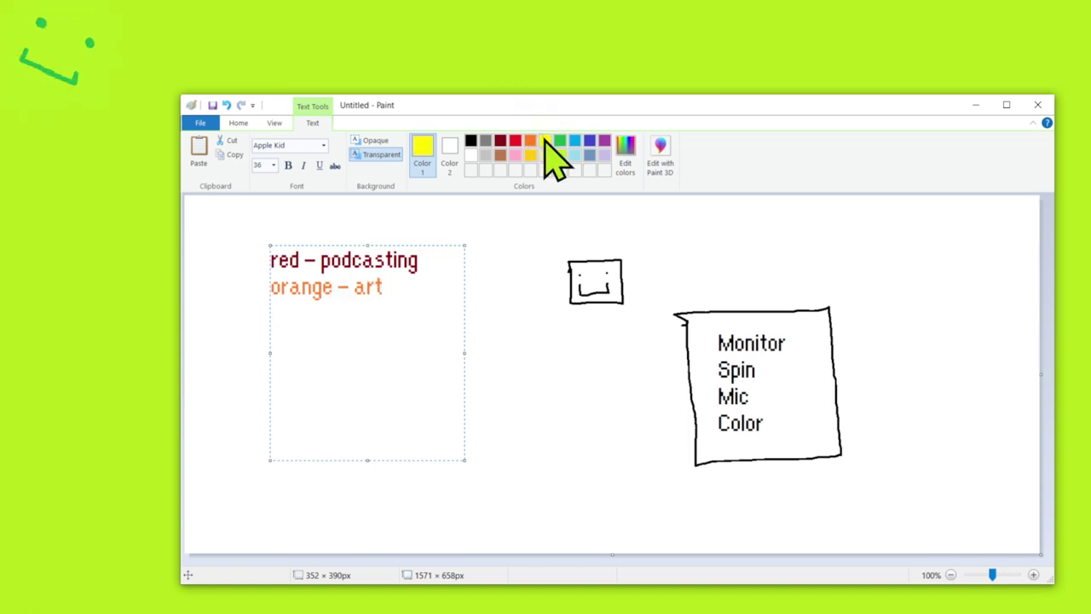
type("yell")
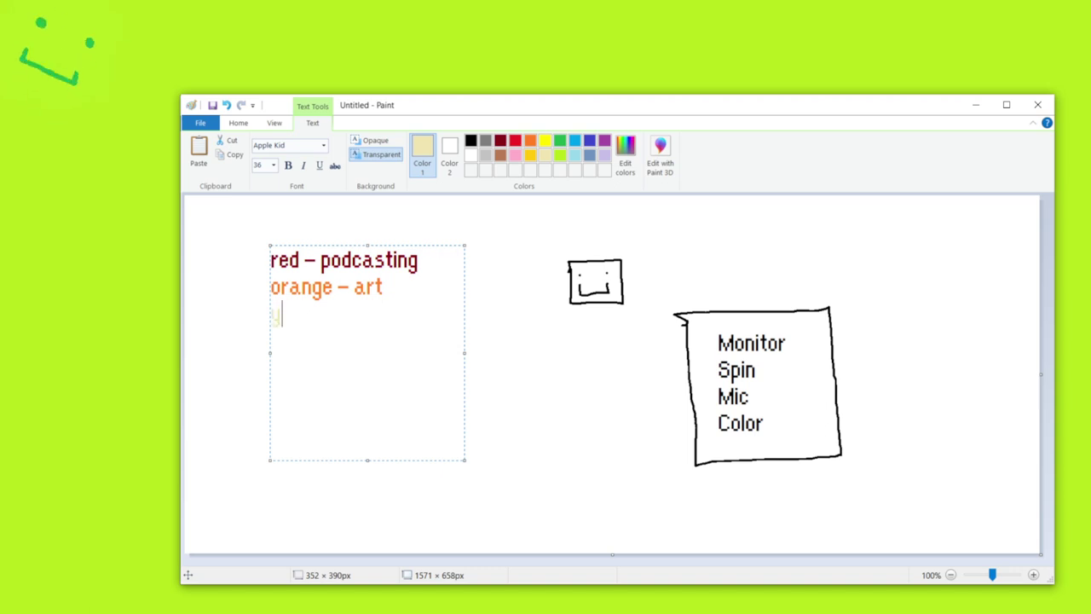
key("shift+Left")
key("shift+Left")
key("shift+Left")
key("shift+Left")
key("shift+Left")
key("shift+Left")
key("shift+Left")
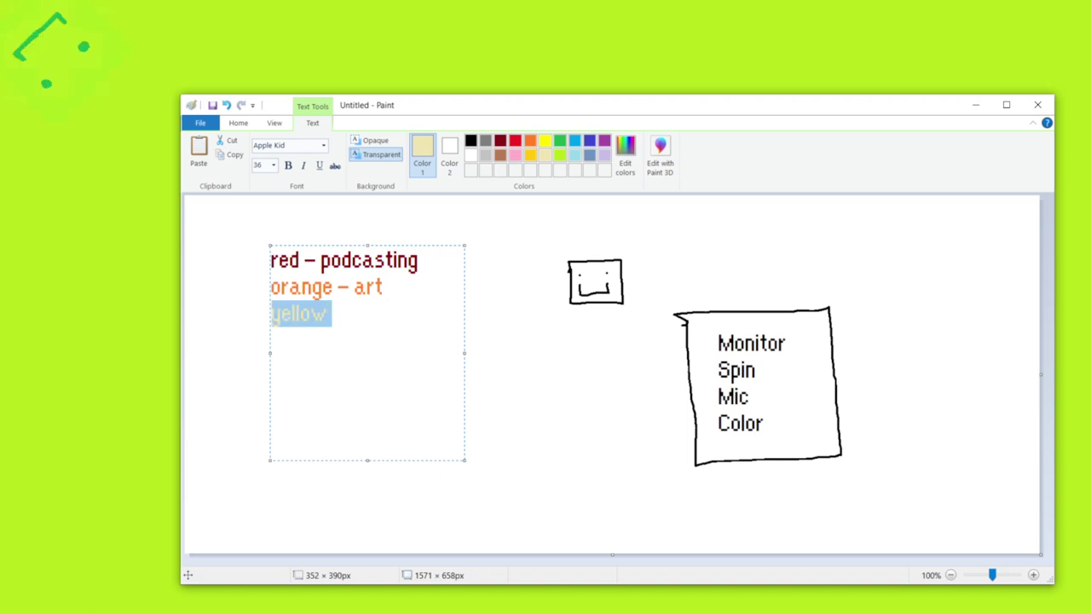
left_click(472, 141)
left_click(378, 349)
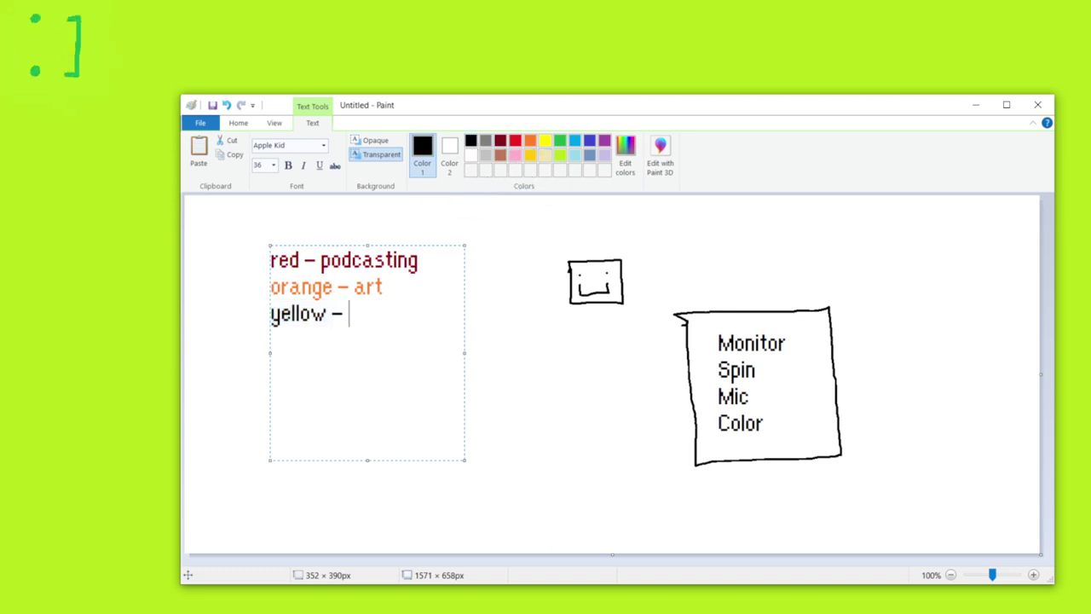
type("- videogames")
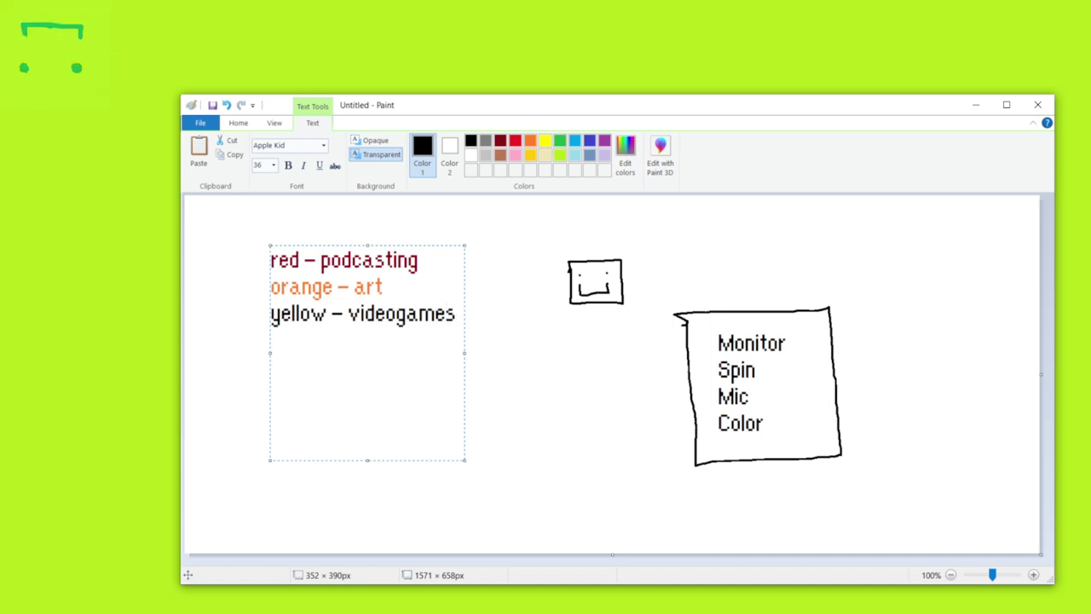
Add the line "green - writing" in green below the videogames line.
key("Return")
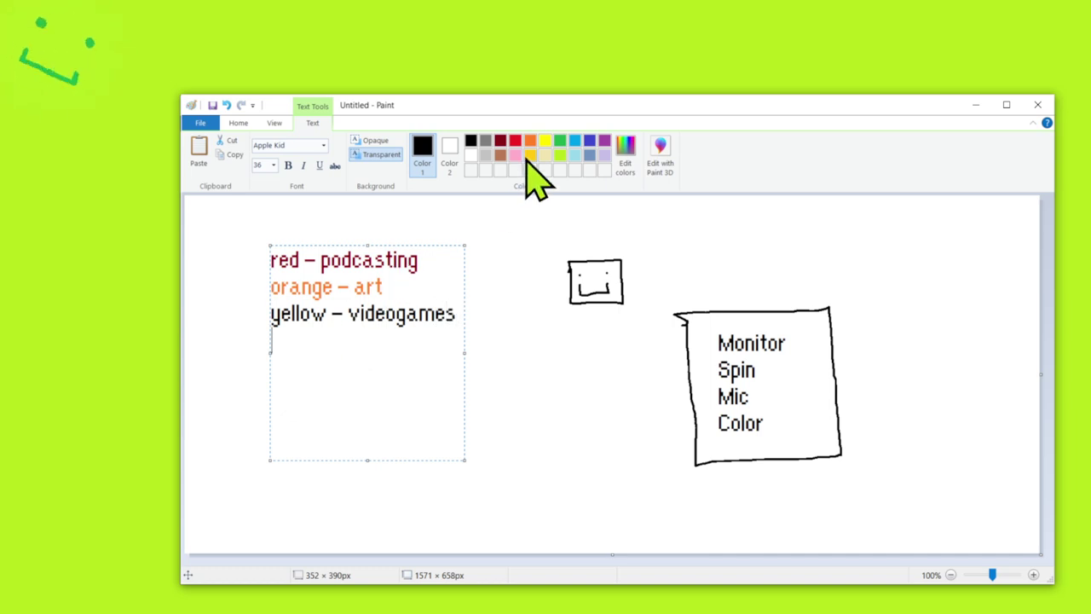
left_click(559, 142)
type("green -")
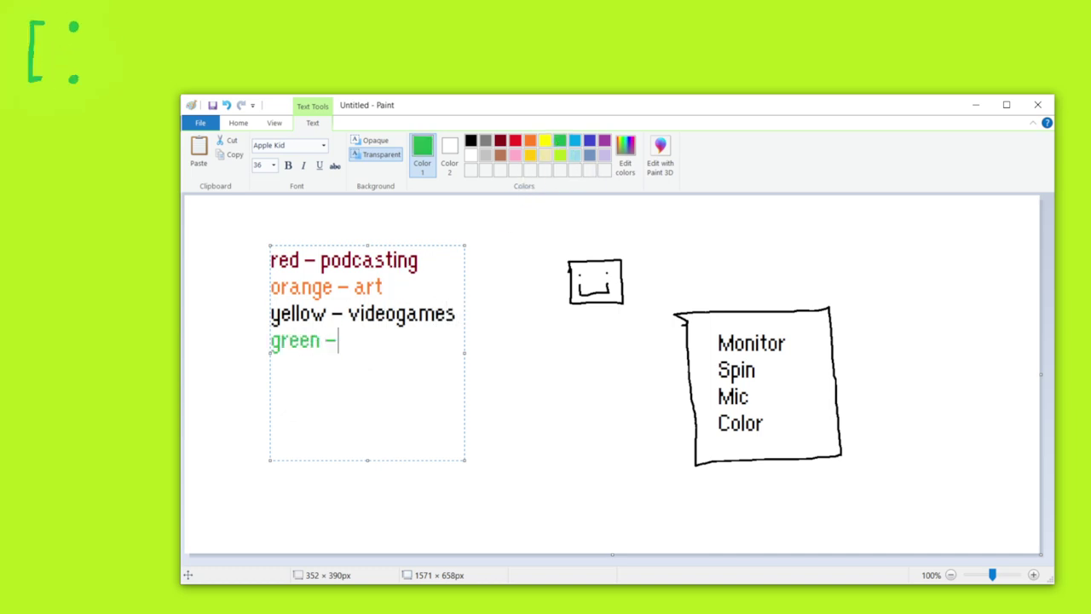
type(" writing")
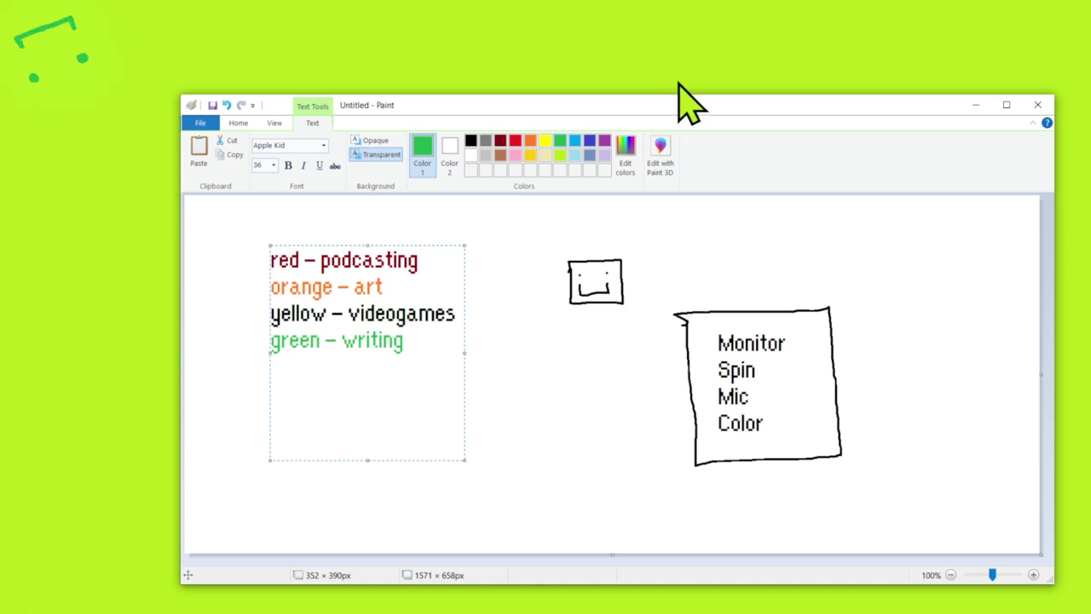
Add the line "blue - online stuff" in indigo blue below the writing line.
left_click(588, 141)
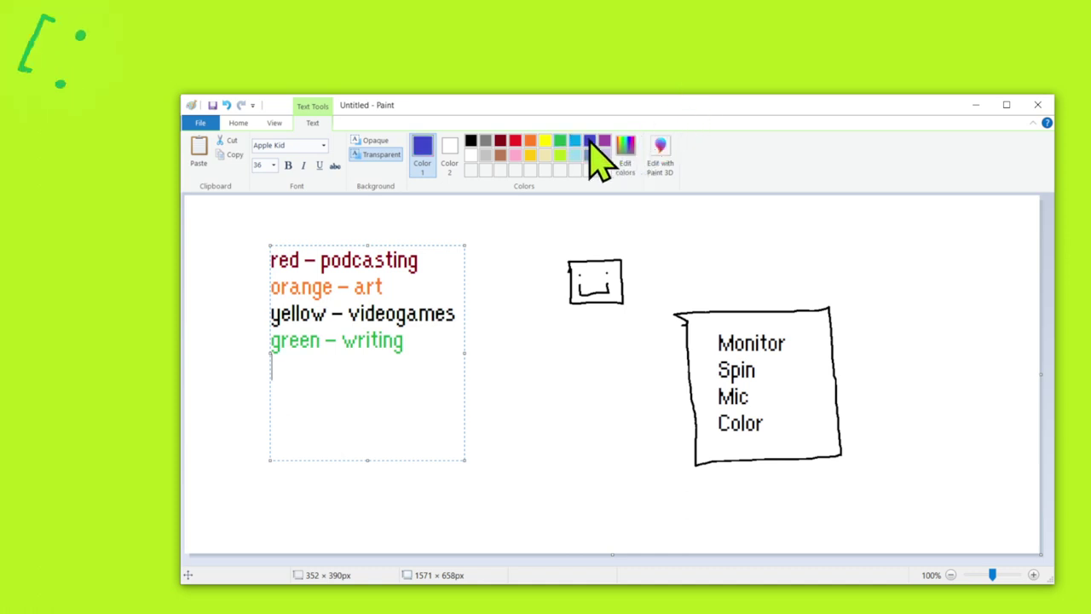
type("blue - onl")
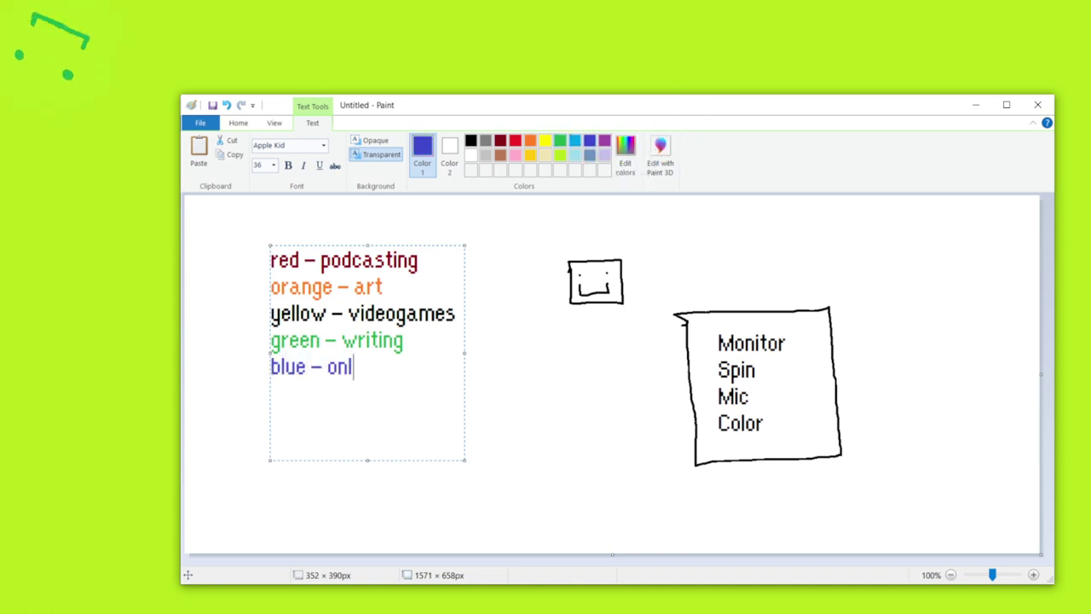
type("ine stuff")
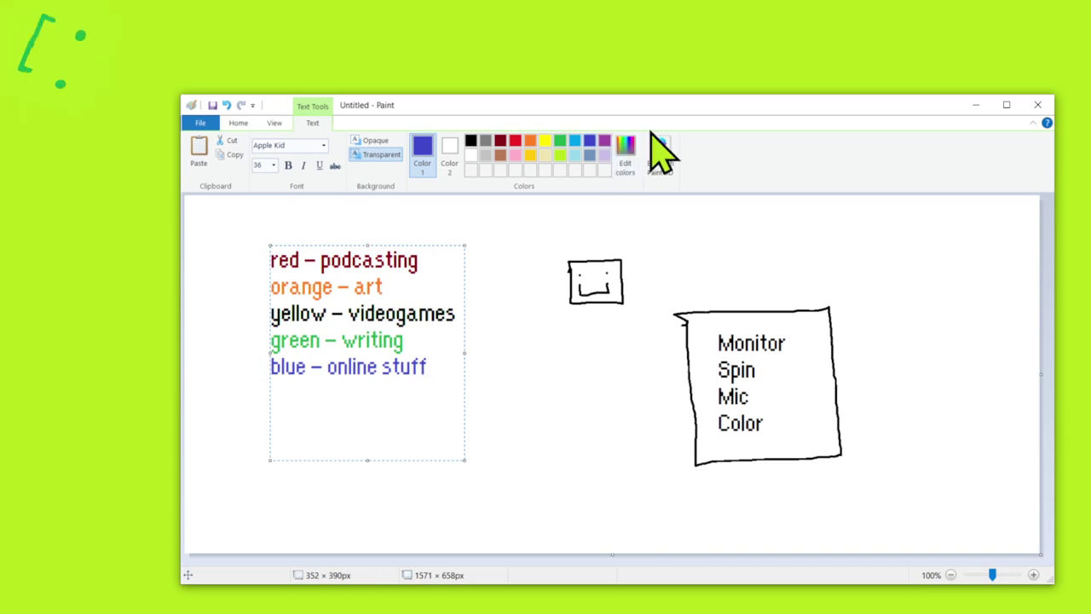
Add the line "purple - offline stuff" in purple below the online stuff line.
left_click(604, 142)
type("purple - offlin")
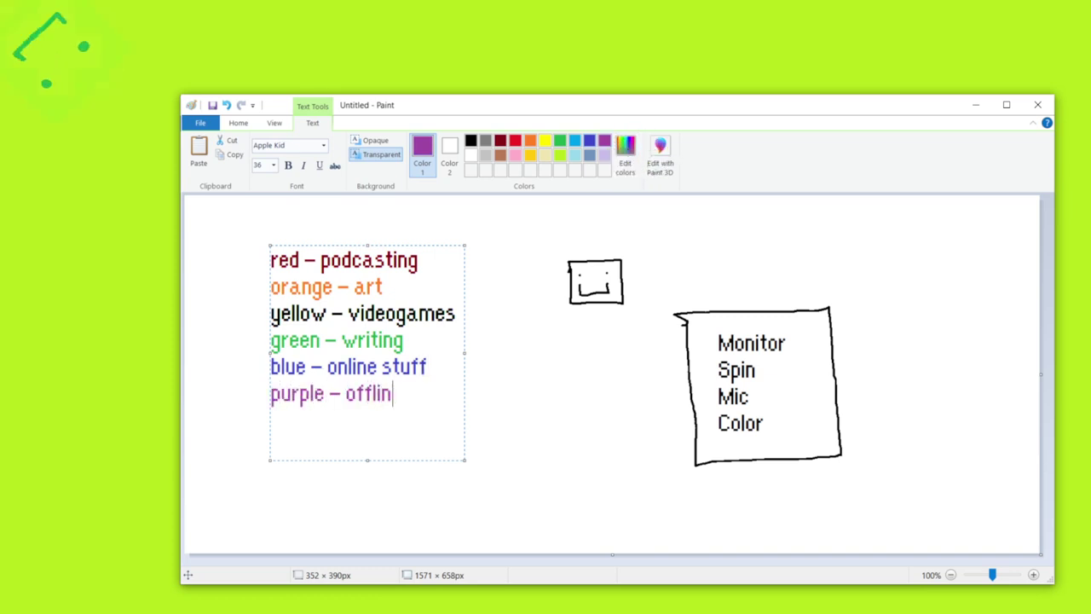
type("e stuff")
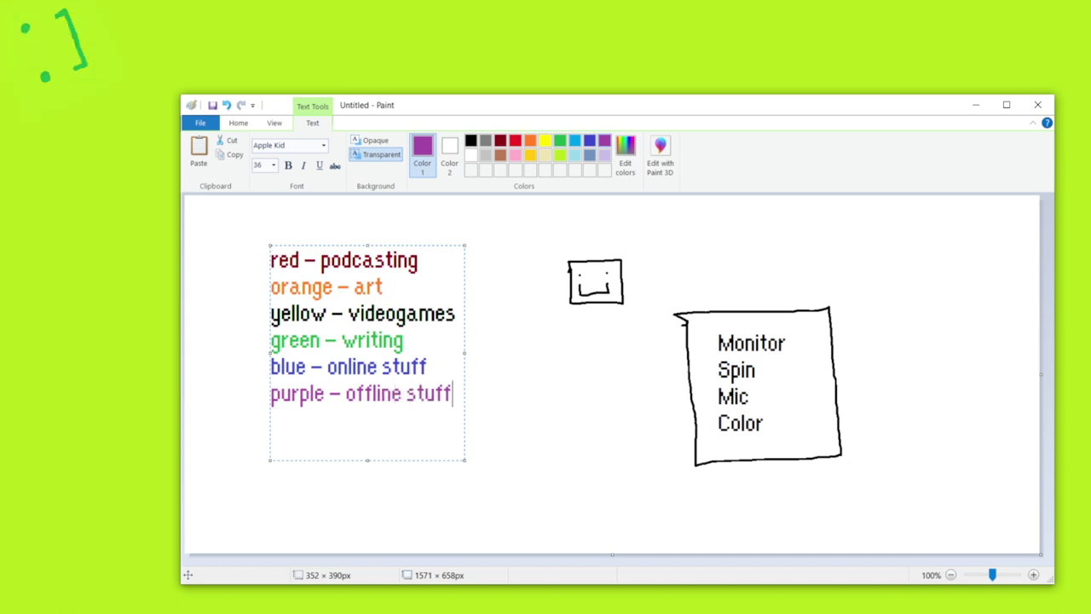
Highlight each topic line one at a time, from red - podcasting down to purple - offline stuff.
left_click_drag(423, 262, 273, 256)
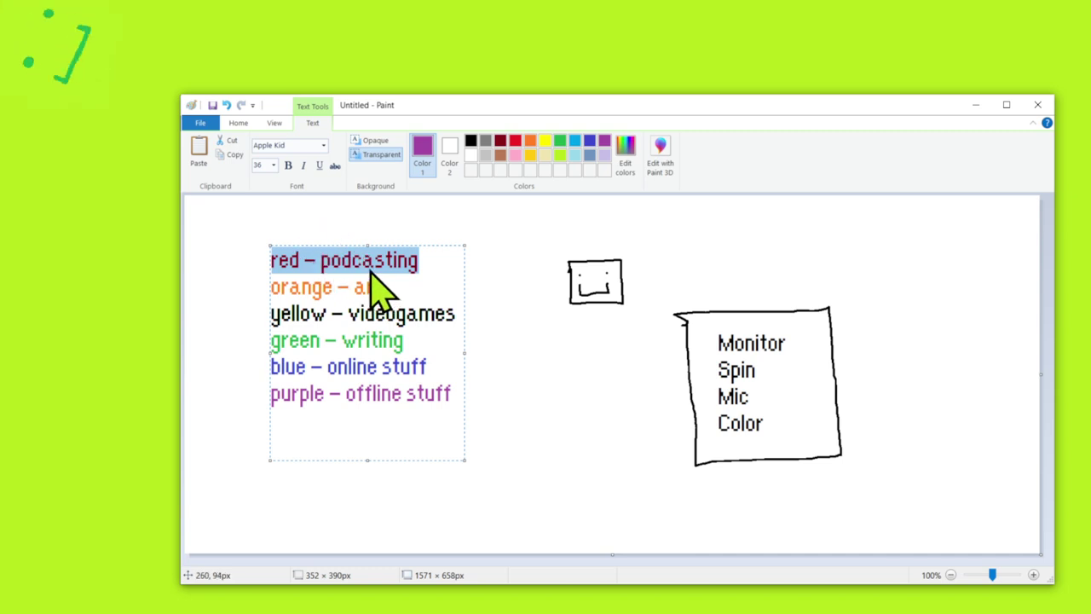
left_click_drag(427, 263, 268, 257)
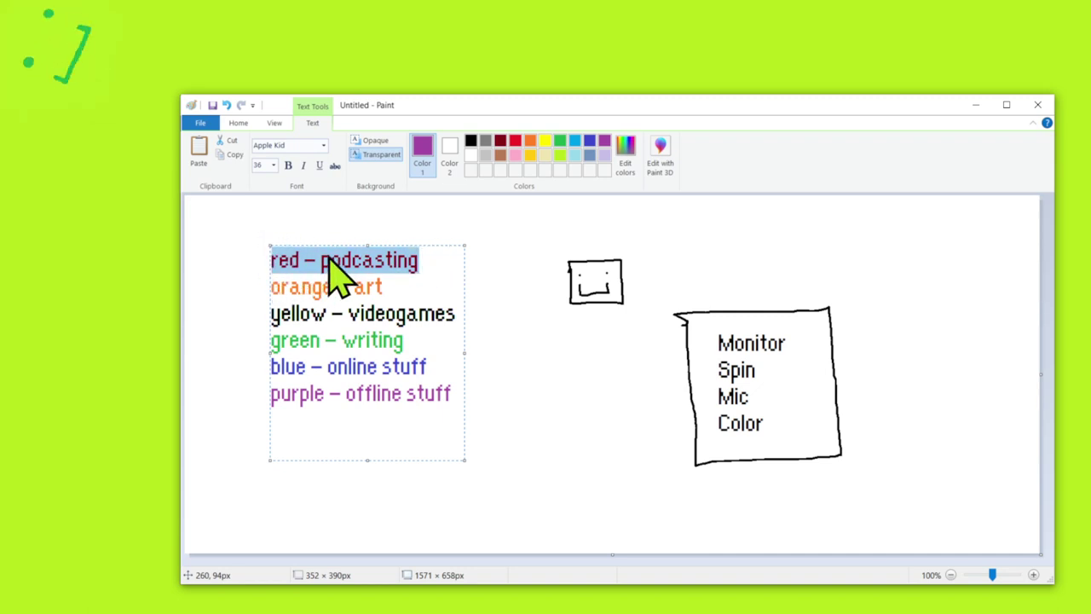
left_click_drag(389, 287, 241, 284)
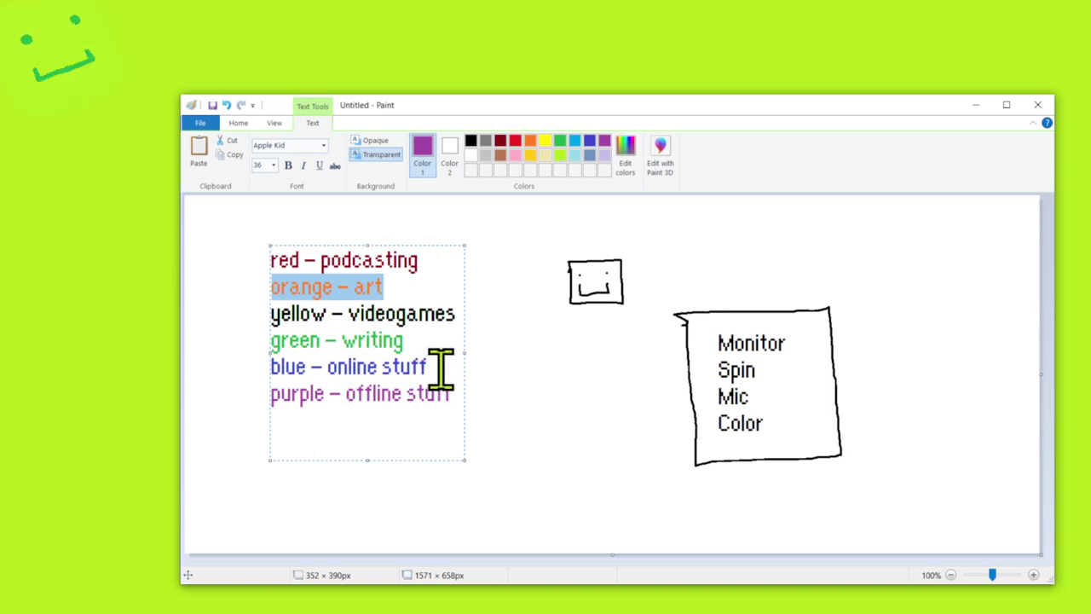
left_click_drag(459, 314, 178, 312)
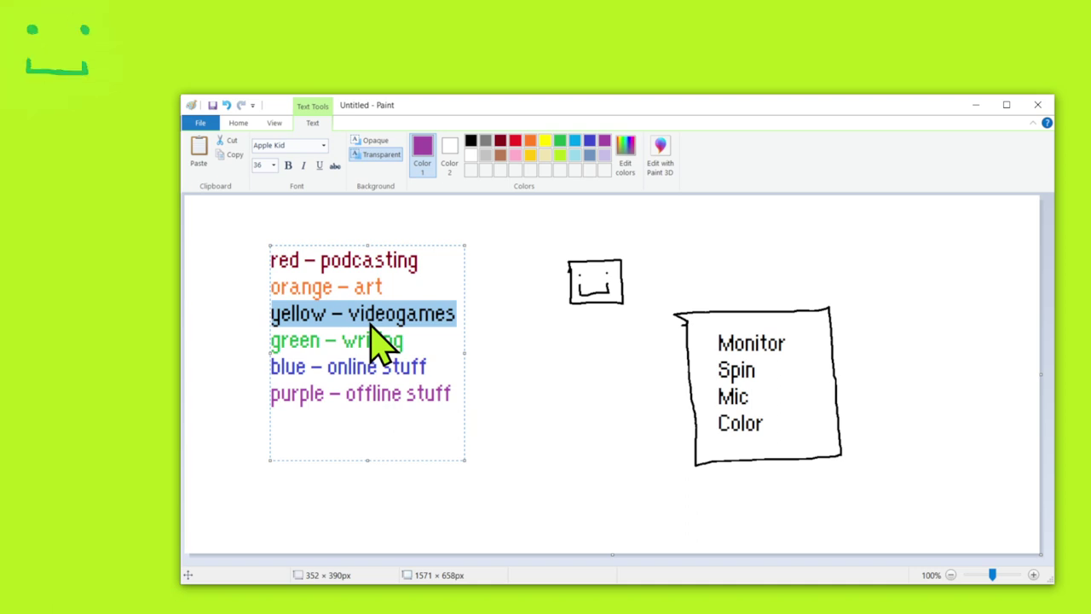
left_click_drag(414, 348, 255, 341)
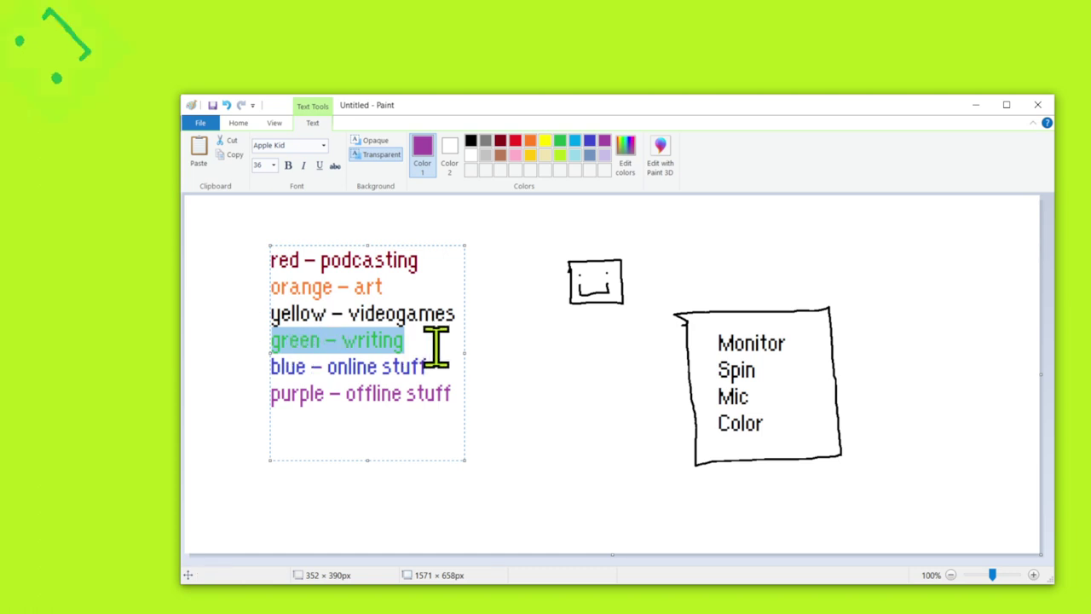
left_click_drag(443, 360, 275, 360)
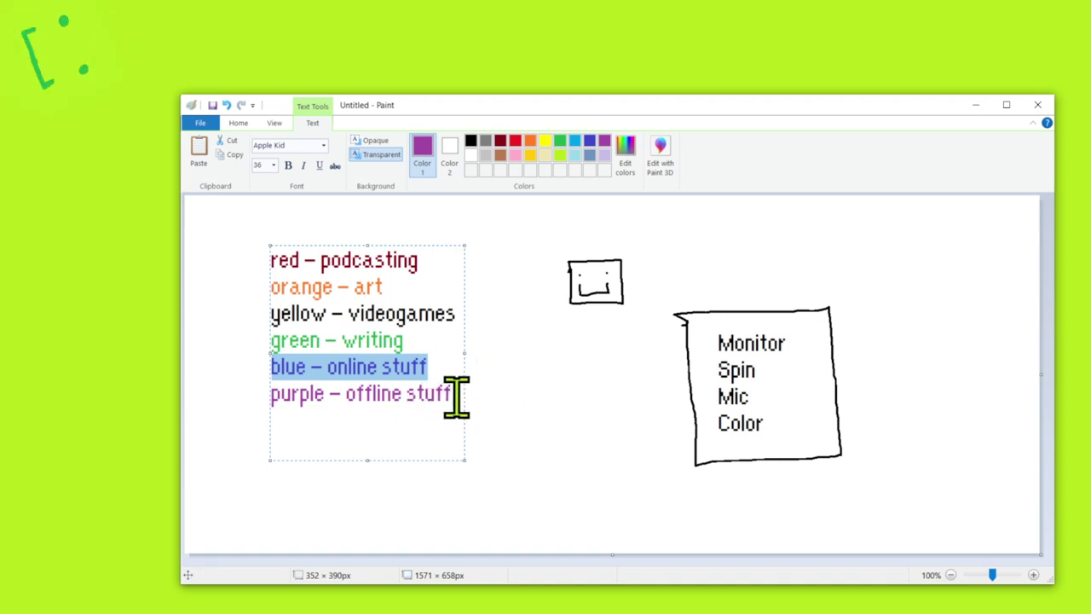
left_click_drag(454, 394, 248, 400)
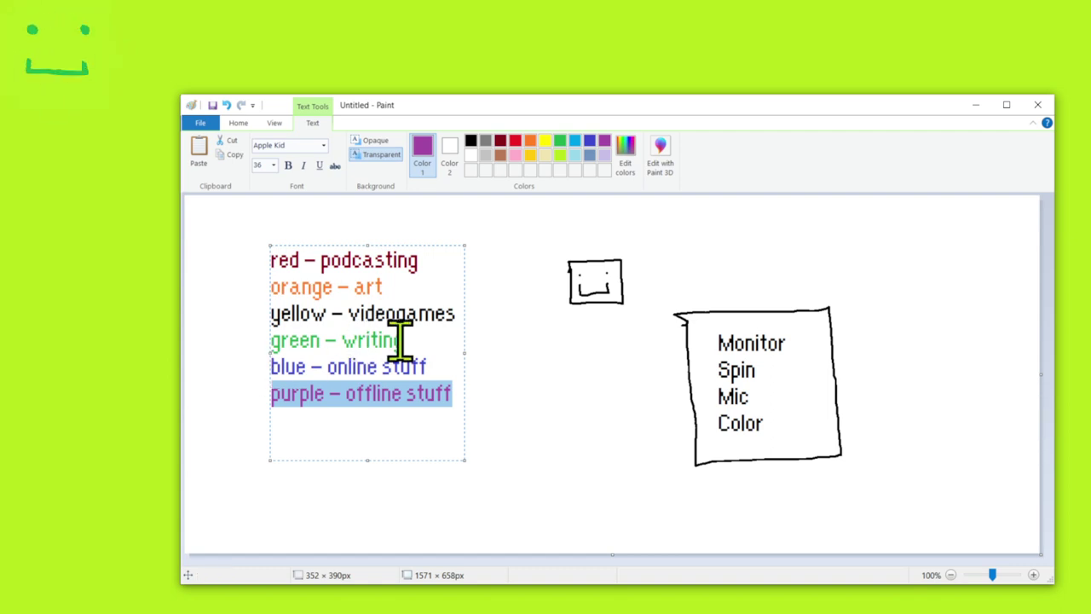
Finish the topic text box and set the drawing color to green.
left_click(554, 322)
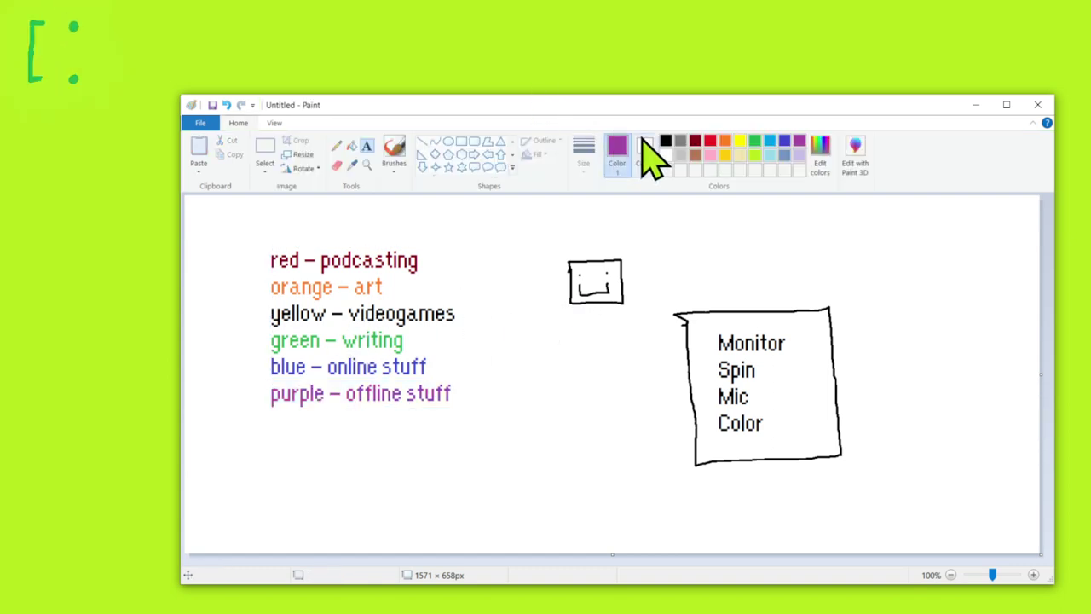
left_click(755, 142)
left_click(337, 145)
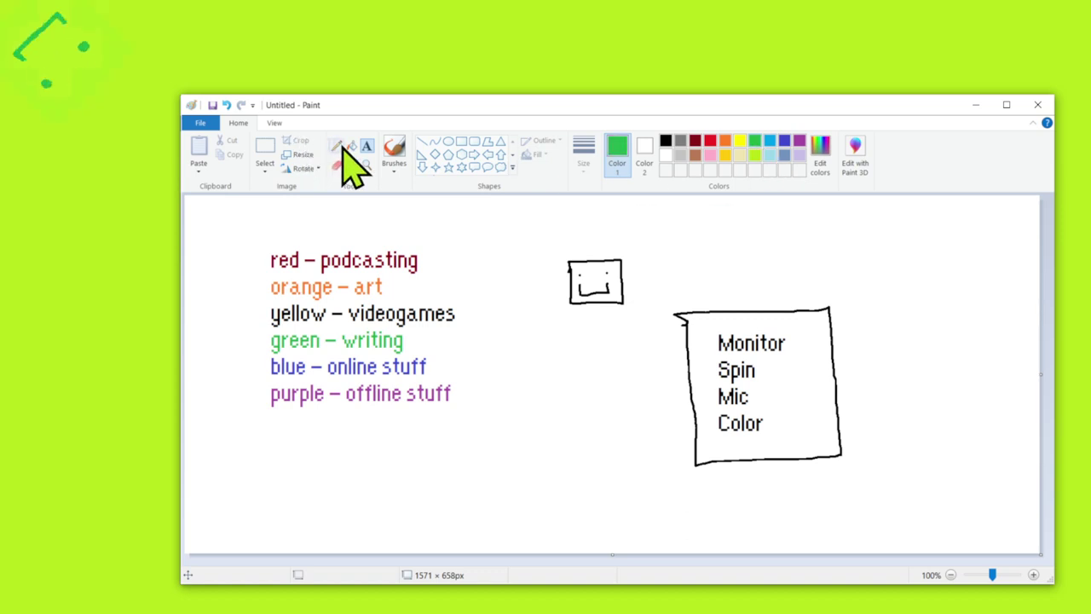
mouse_move(552, 246)
left_mouse_down()
mouse_move(555, 504)
mouse_move(956, 509)
mouse_move(921, 348)
mouse_move(895, 274)
left_mouse_up()
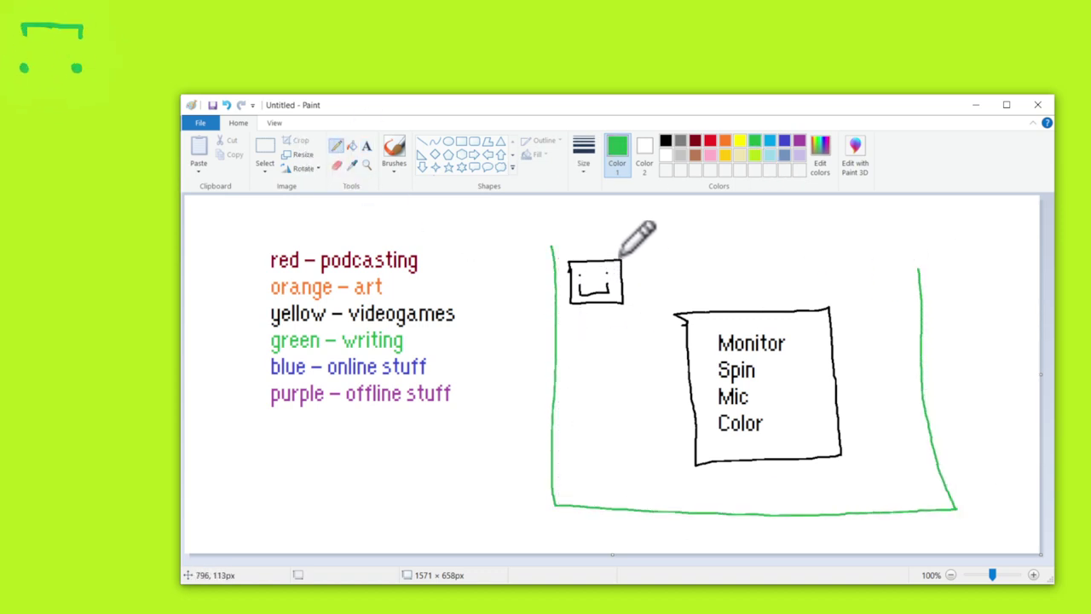
key("ctrl+z")
Move the boxed smiley closer to the source list and draw a green rectangle of about 484 × 341 px around both.
left_click(268, 149)
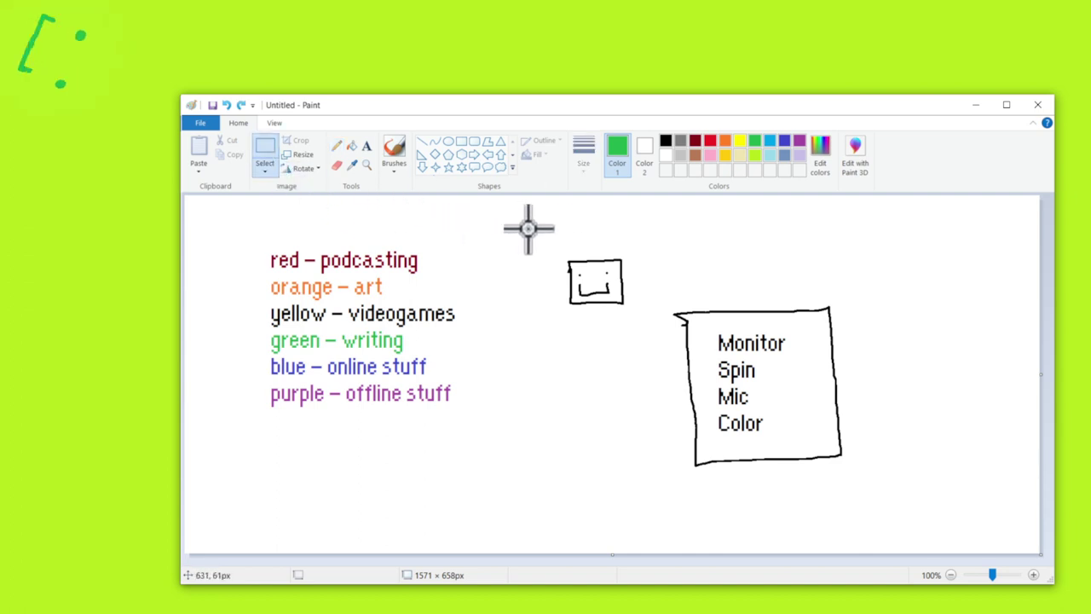
left_click_drag(533, 231, 636, 325)
left_click_drag(613, 278, 647, 327)
left_click(779, 282)
left_click(461, 142)
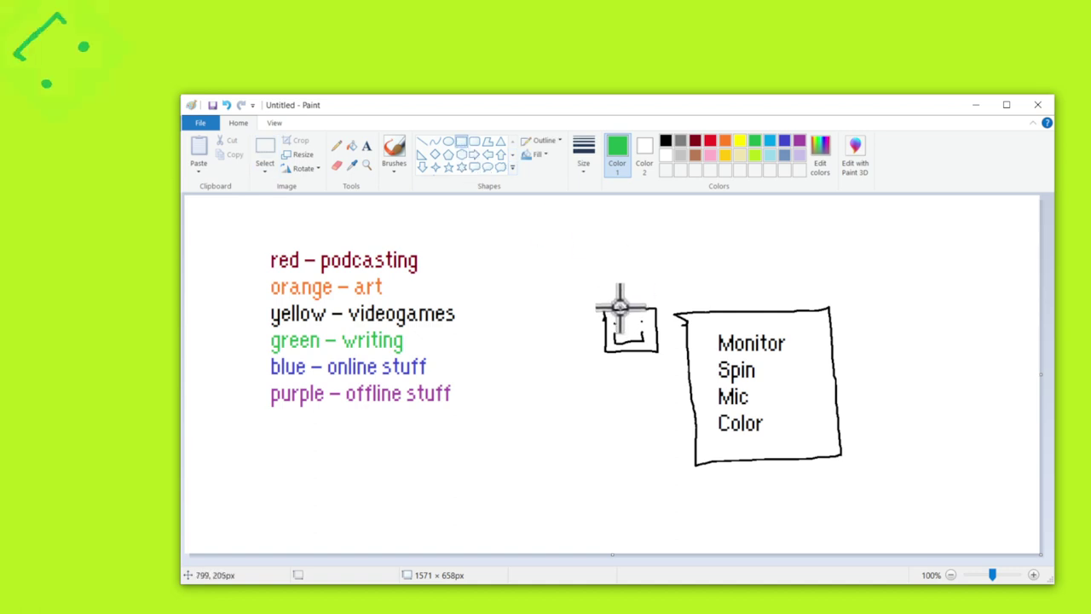
left_click_drag(591, 297, 855, 481)
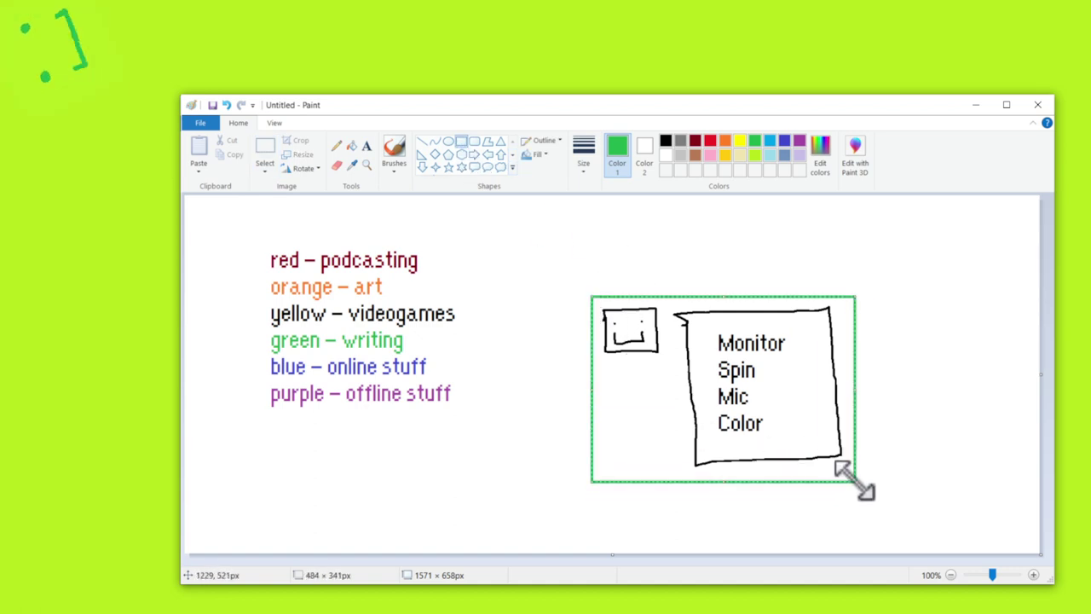
Fill the background inside the green rectangle with lime, yellow and purple in turn.
left_click(754, 156)
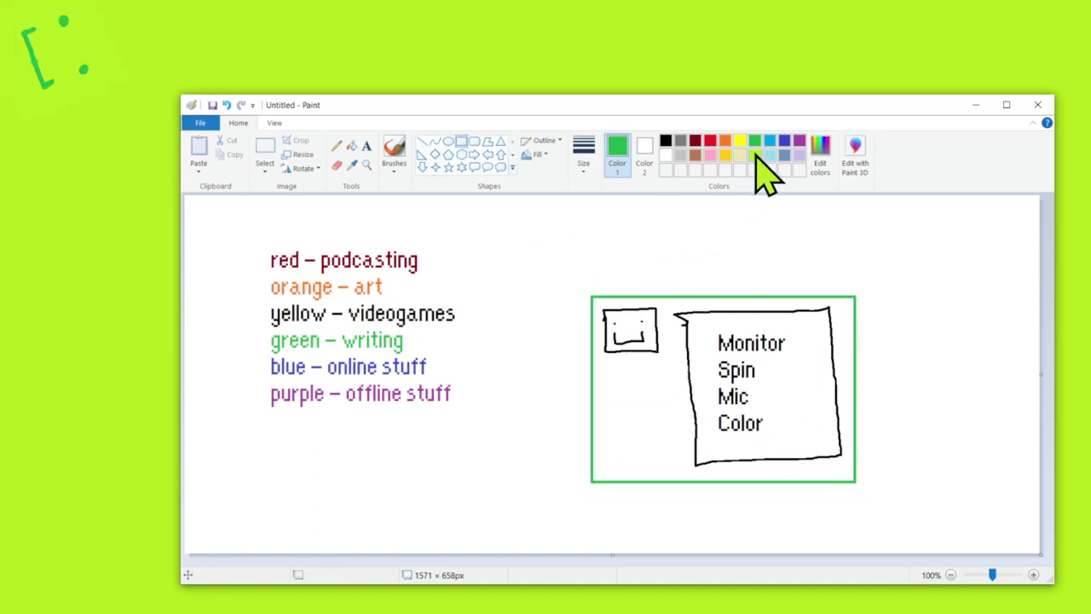
left_click(351, 146)
left_click(687, 396)
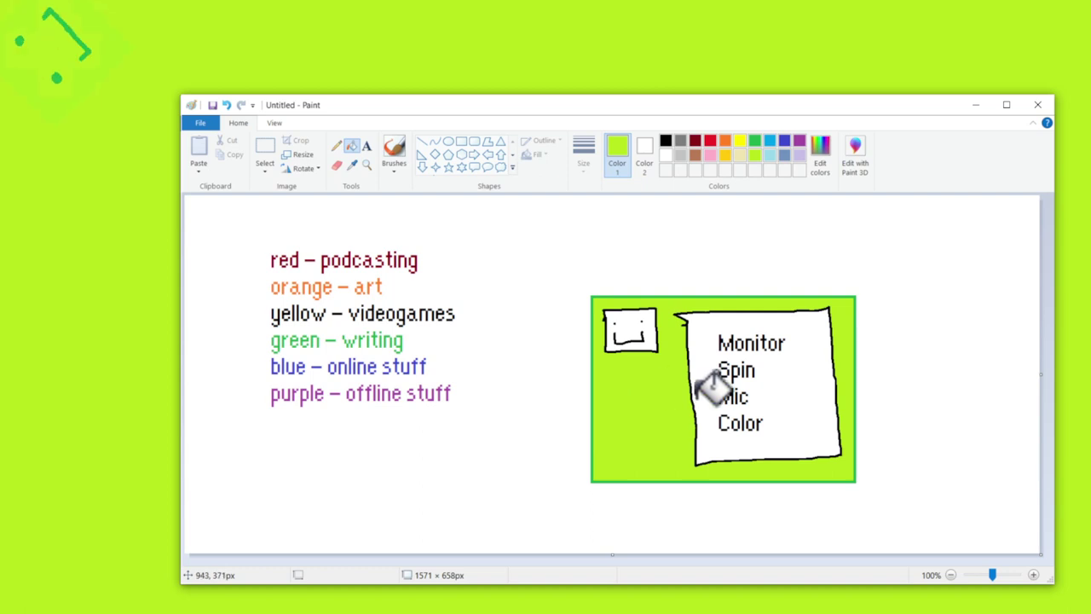
left_click(739, 141)
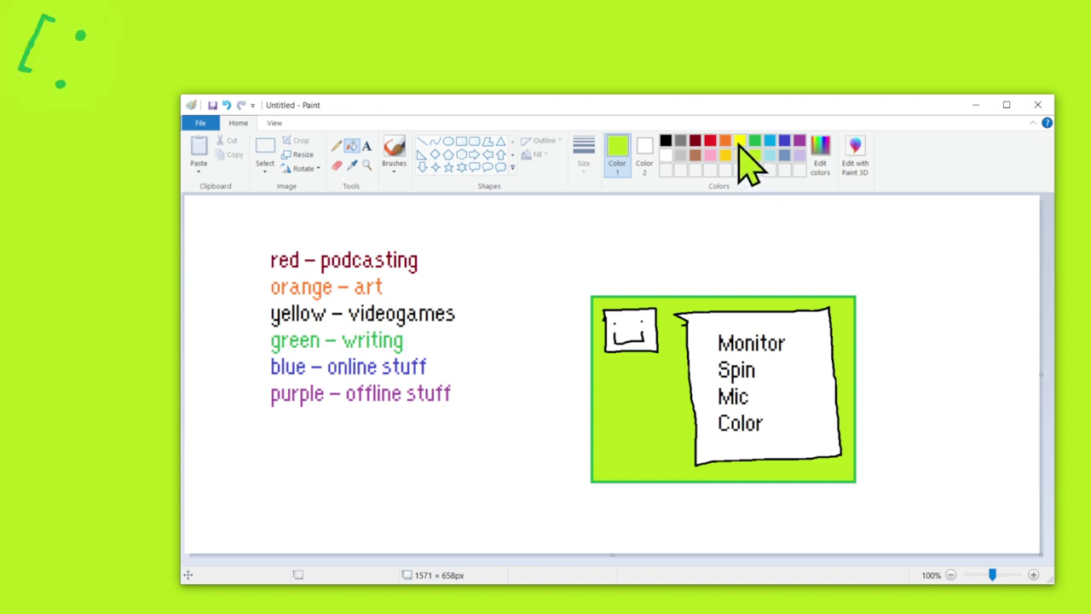
left_click(631, 426)
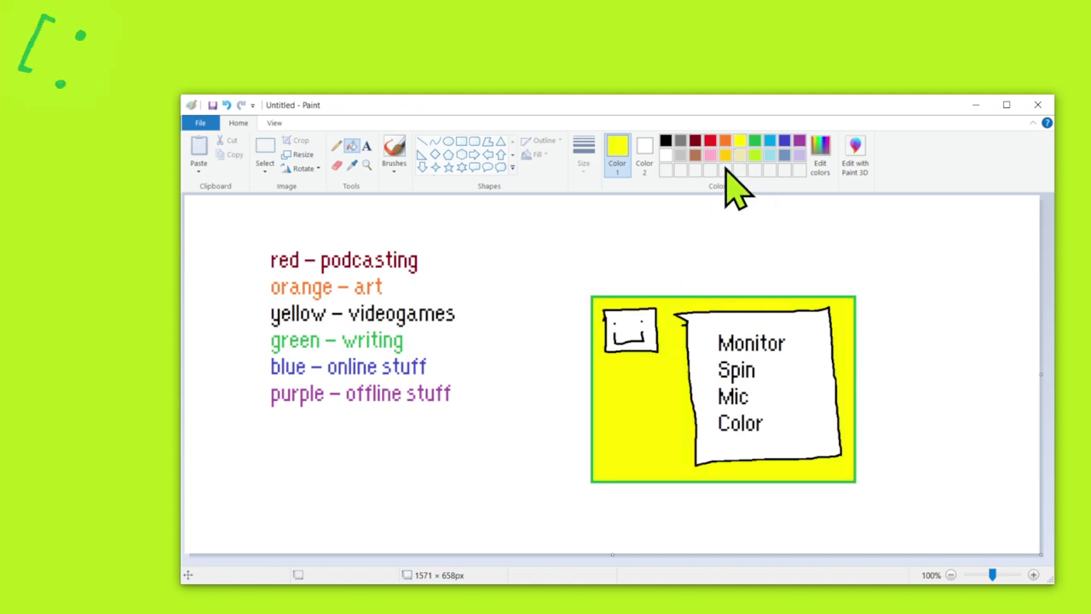
left_click(799, 140)
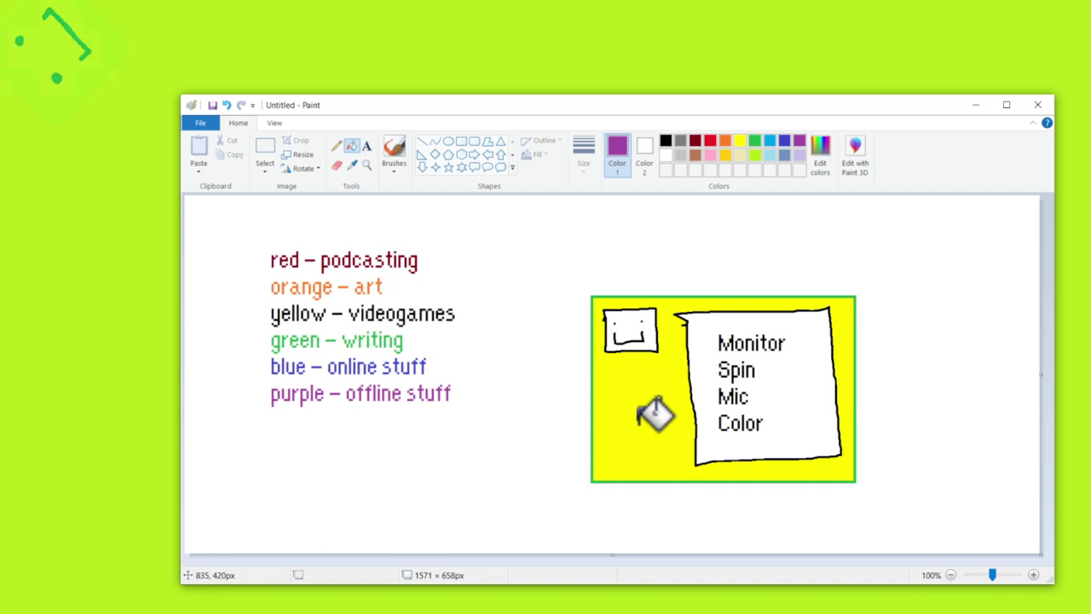
left_click(640, 419)
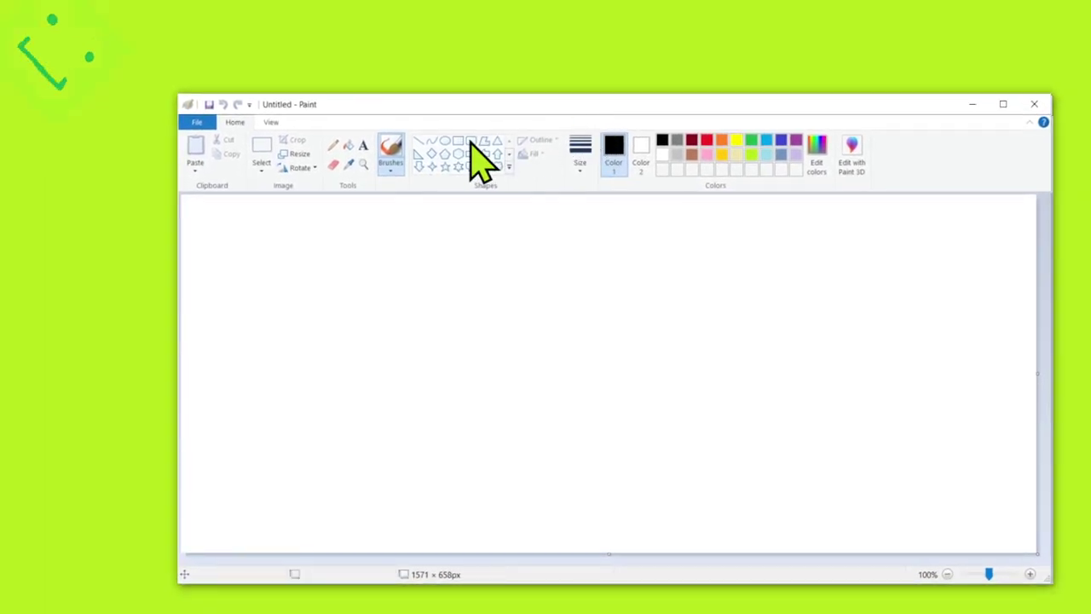
Draw a large black freehand frame on the blank canvas with the thickest pencil line, plus two small rectangles side by side to its right.
left_click(333, 145)
left_click(579, 155)
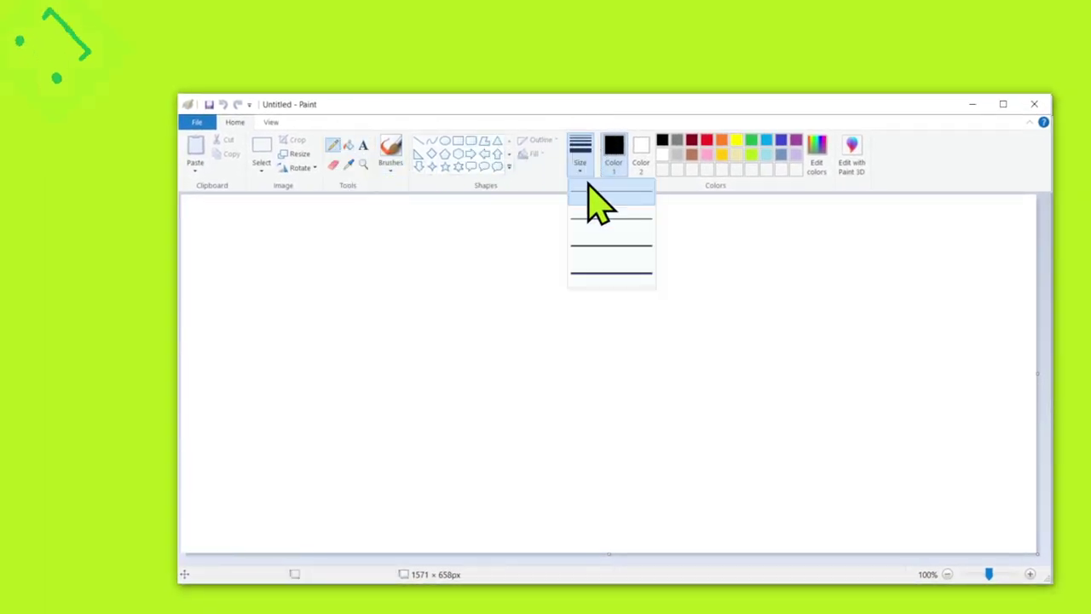
left_click(601, 273)
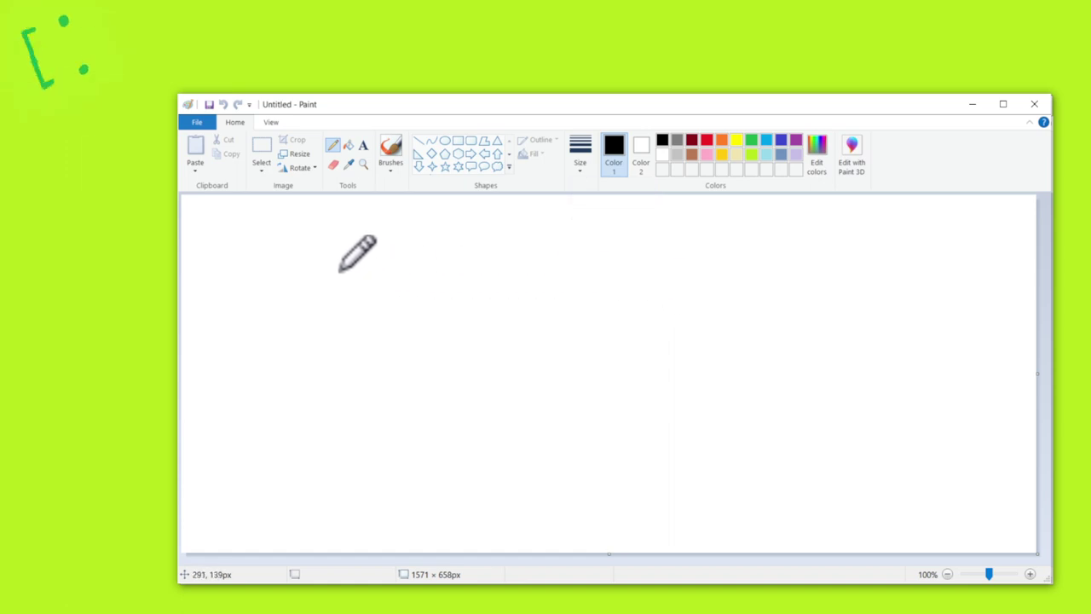
left_click_drag(341, 245, 334, 471)
key("ctrl+z")
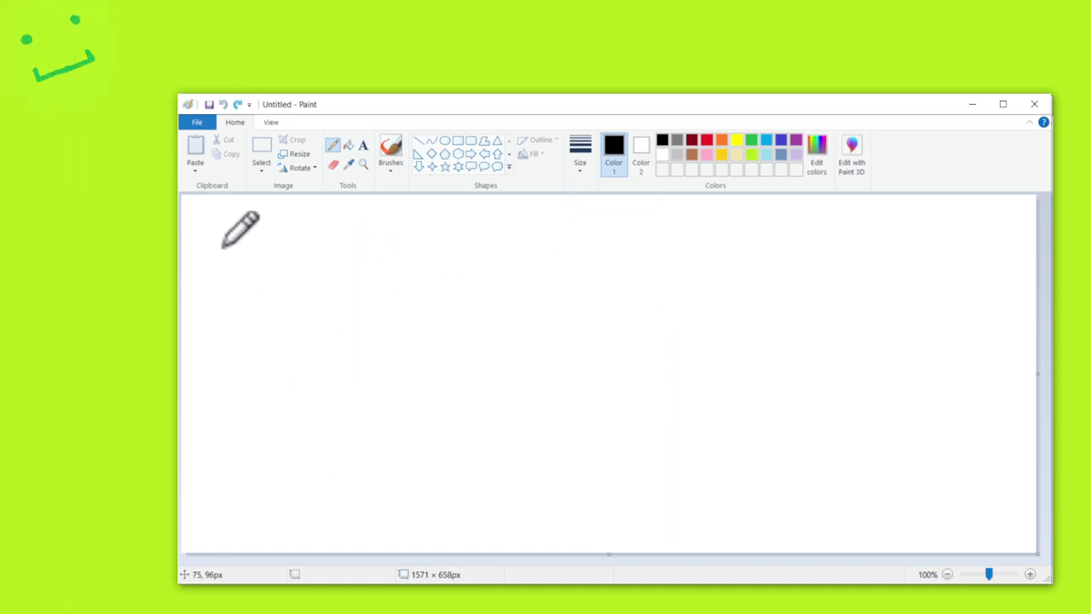
mouse_move(226, 230)
left_mouse_down()
mouse_move(227, 506)
mouse_move(572, 479)
mouse_move(554, 244)
mouse_move(403, 229)
mouse_move(228, 230)
left_mouse_up()
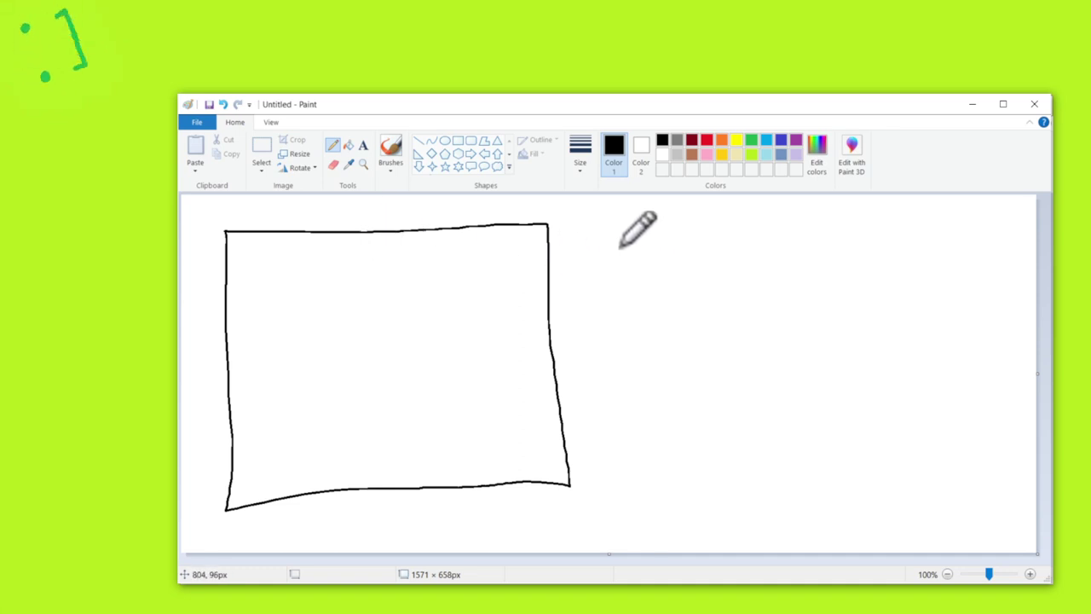
mouse_move(593, 266)
left_mouse_down()
mouse_move(591, 313)
mouse_move(692, 314)
mouse_move(691, 267)
mouse_move(594, 266)
left_mouse_up()
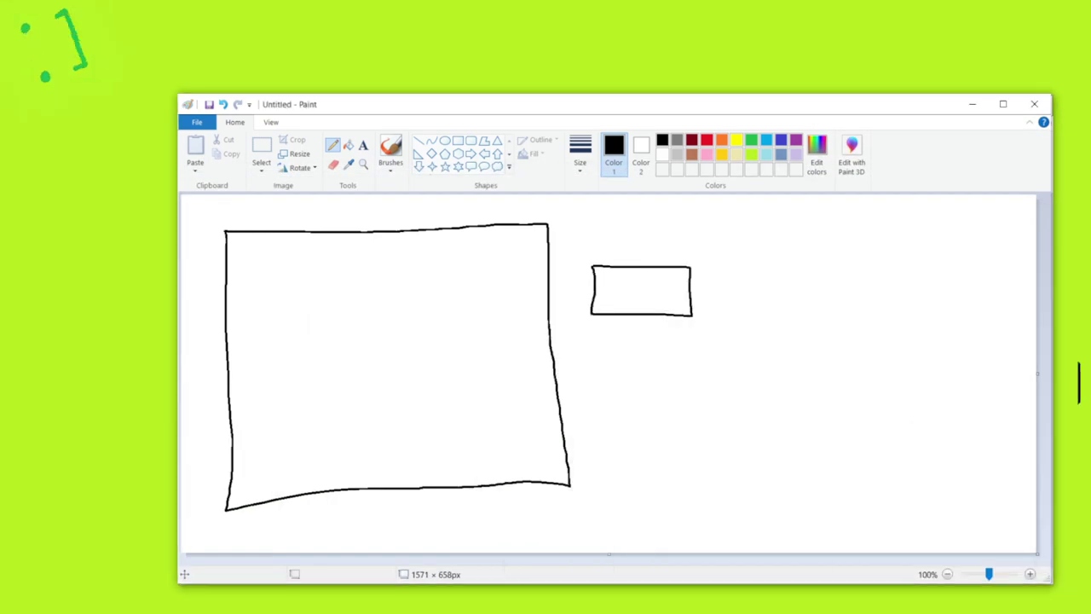
mouse_move(713, 268)
left_mouse_down()
mouse_move(709, 299)
mouse_move(731, 327)
mouse_move(810, 326)
mouse_move(806, 269)
mouse_move(718, 270)
left_mouse_up()
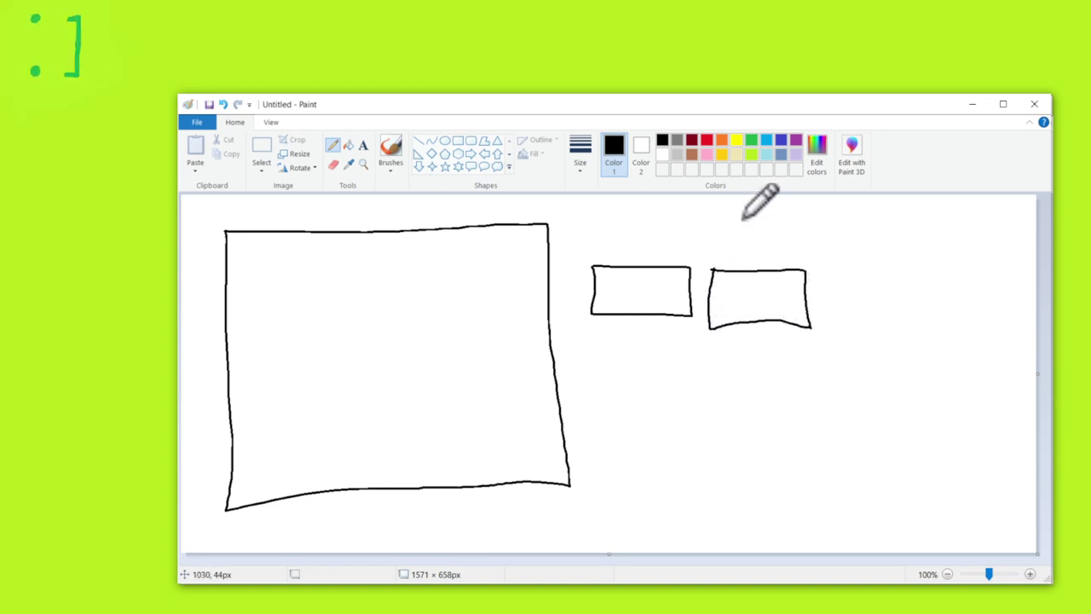
Fill the small rectangle nearest the large frame with turquoise.
left_click(752, 140)
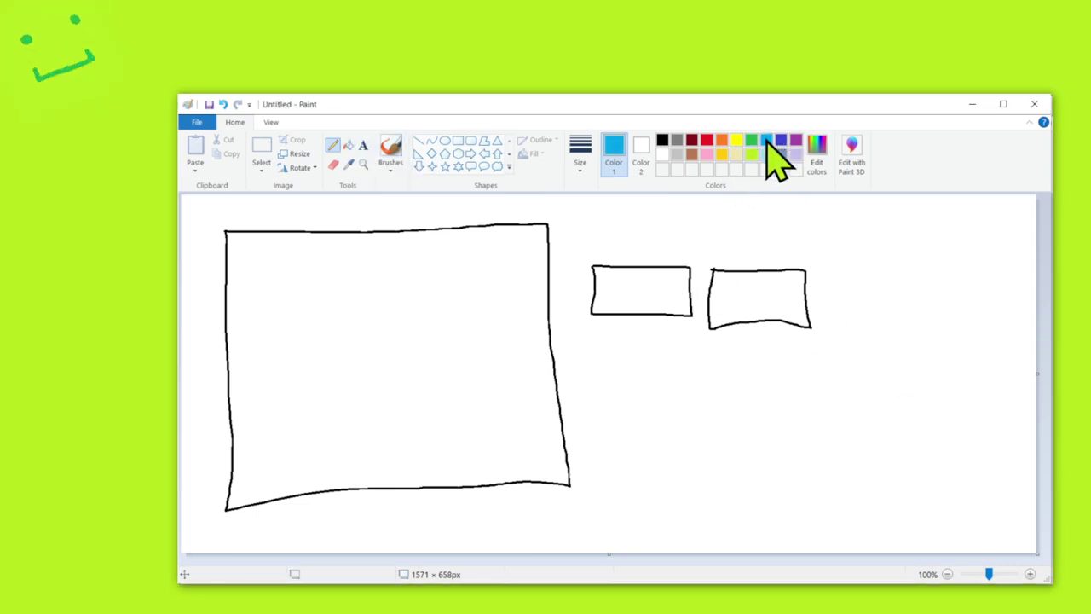
left_click(348, 145)
left_click(641, 291)
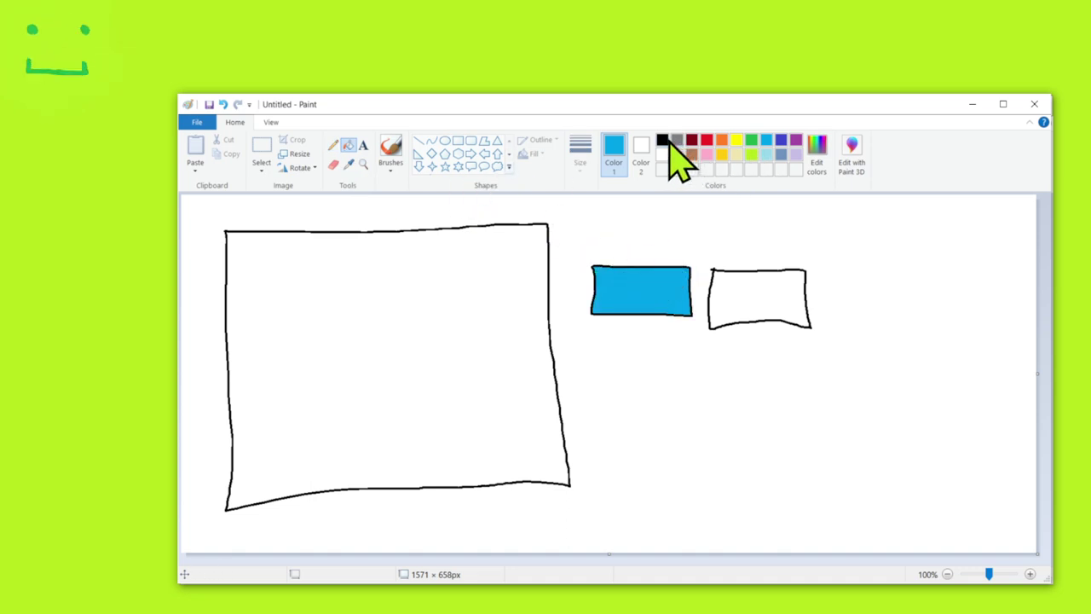
Add the black text label "bella" inside the turquoise rectangle.
left_click(665, 140)
left_click(363, 145)
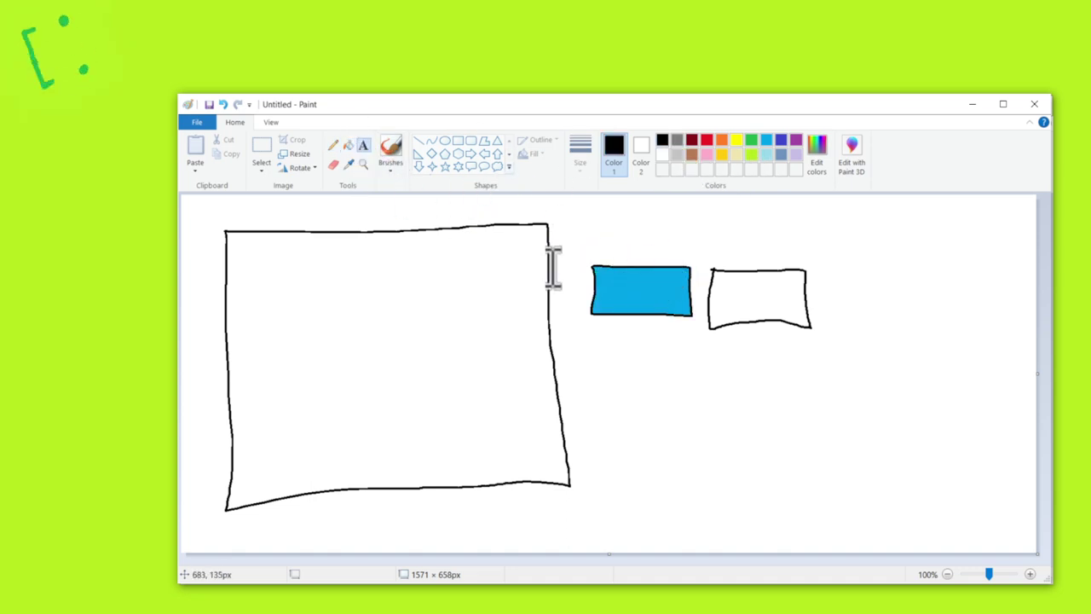
left_click_drag(610, 279, 670, 300)
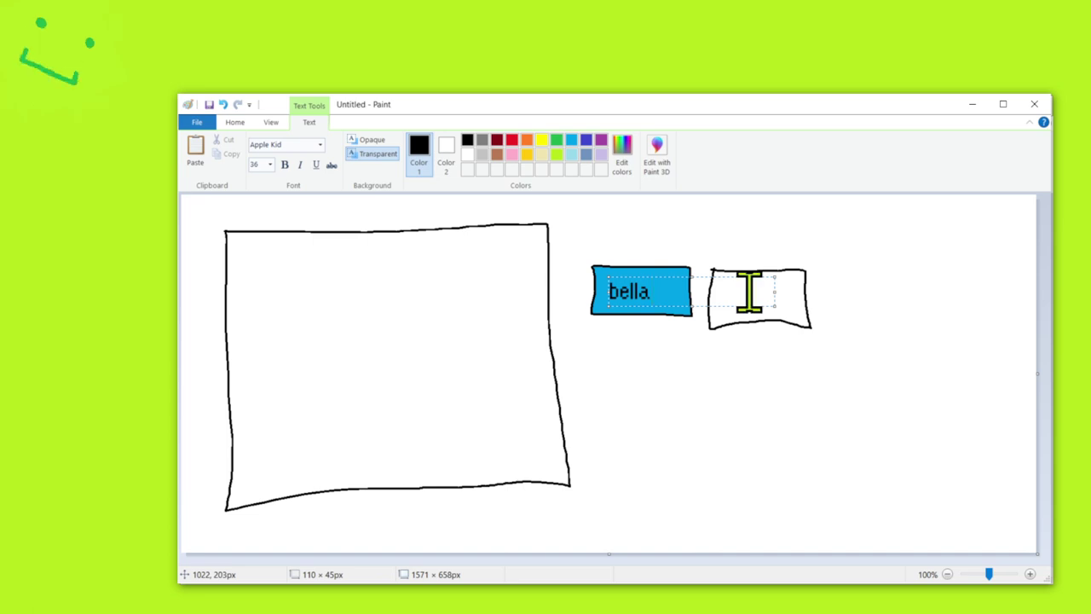
left_click(759, 244)
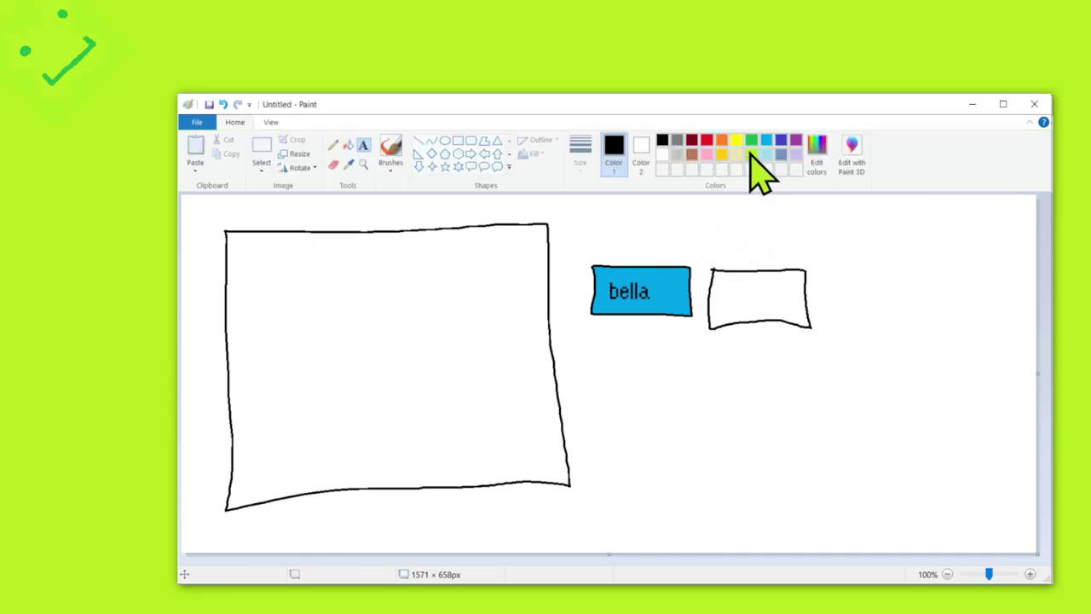
Fill the empty small rectangle beside the turquoise one with lime.
left_click(751, 155)
left_click(347, 145)
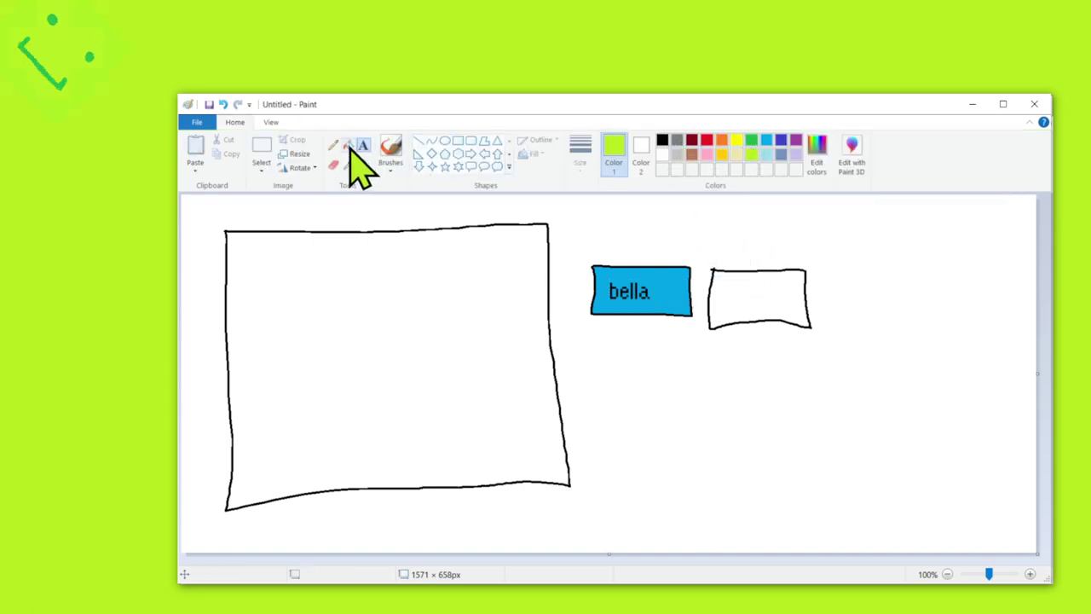
left_click(765, 300)
Add the black text label "obs, etc" inside the lime rectangle.
left_click(663, 140)
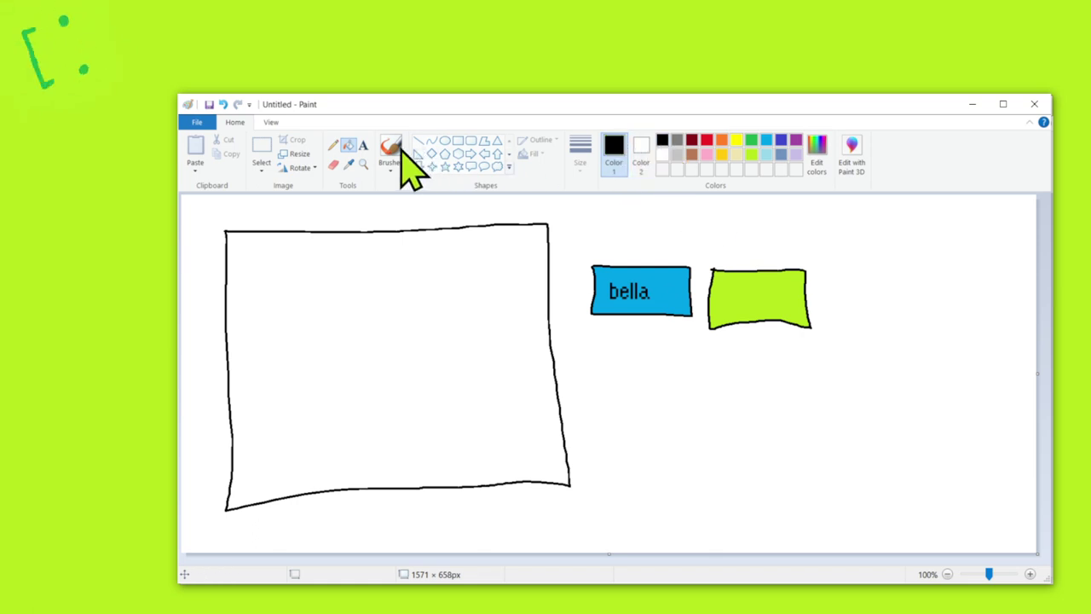
left_click(363, 145)
left_click_drag(721, 280, 885, 308)
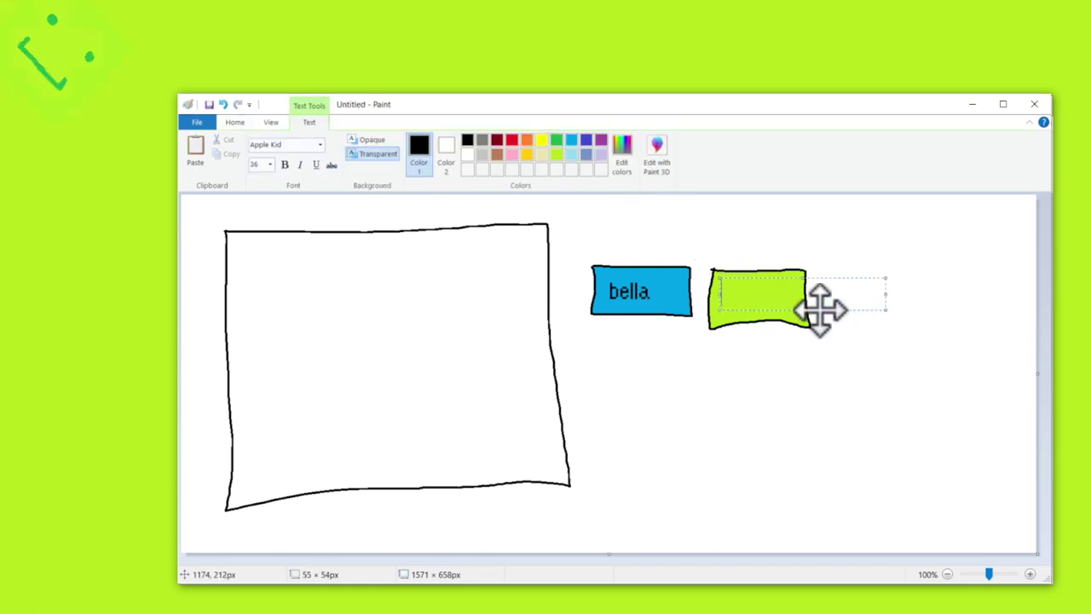
type("obs, etc")
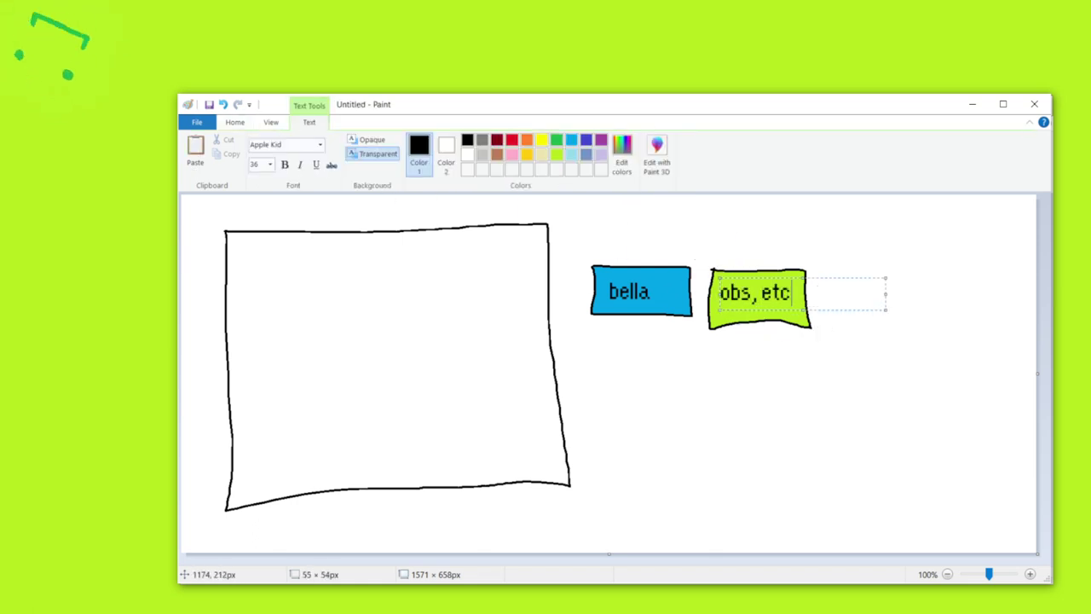
left_click(818, 231)
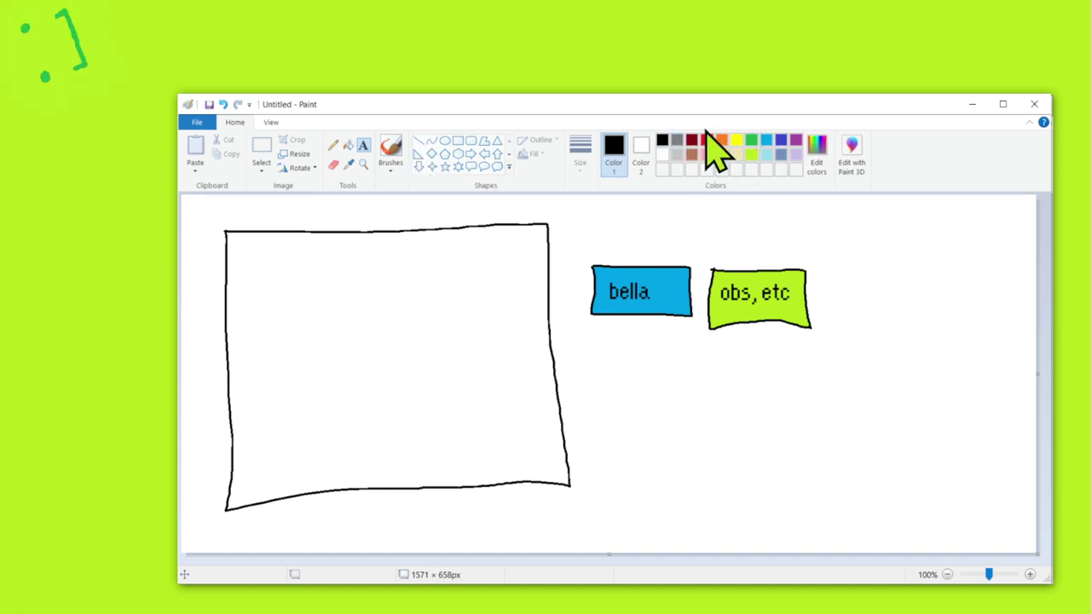
Fill the large freehand frame with turquoise and undo the fill.
left_click(766, 141)
left_click(348, 146)
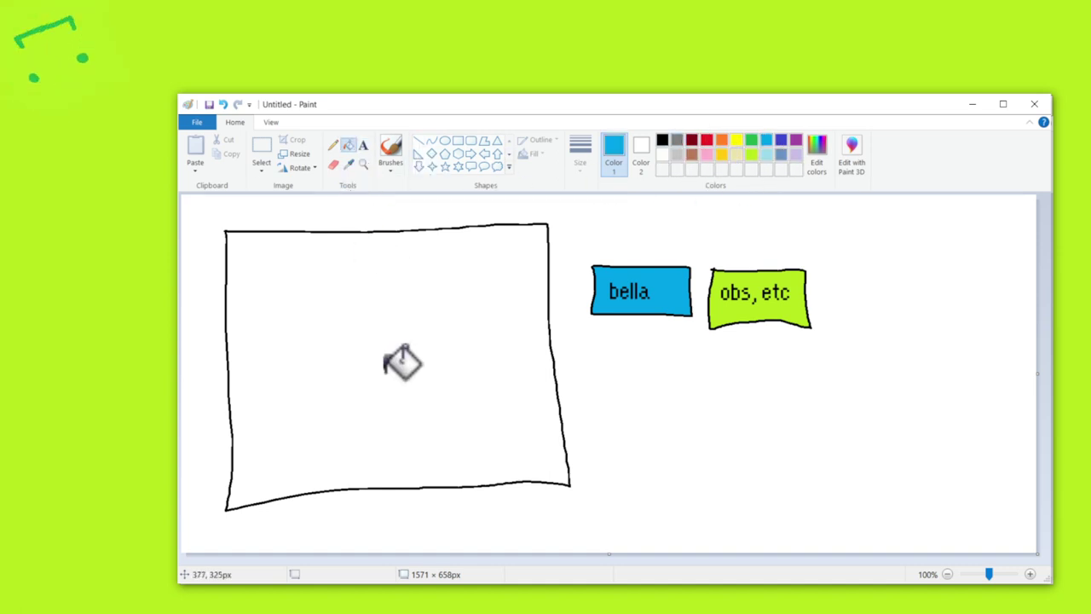
left_click(384, 368)
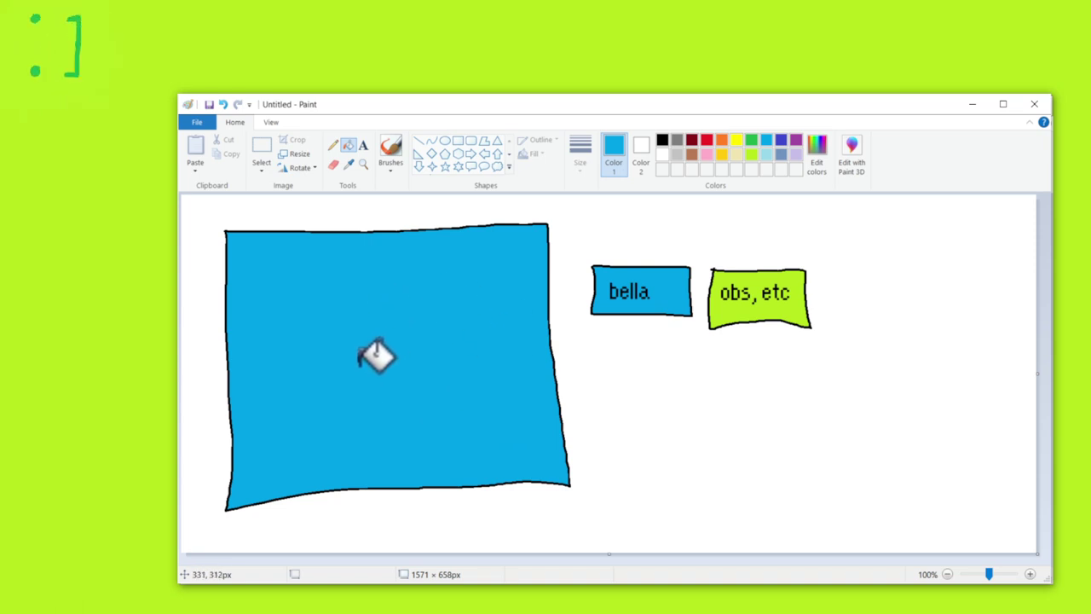
key("ctrl+z")
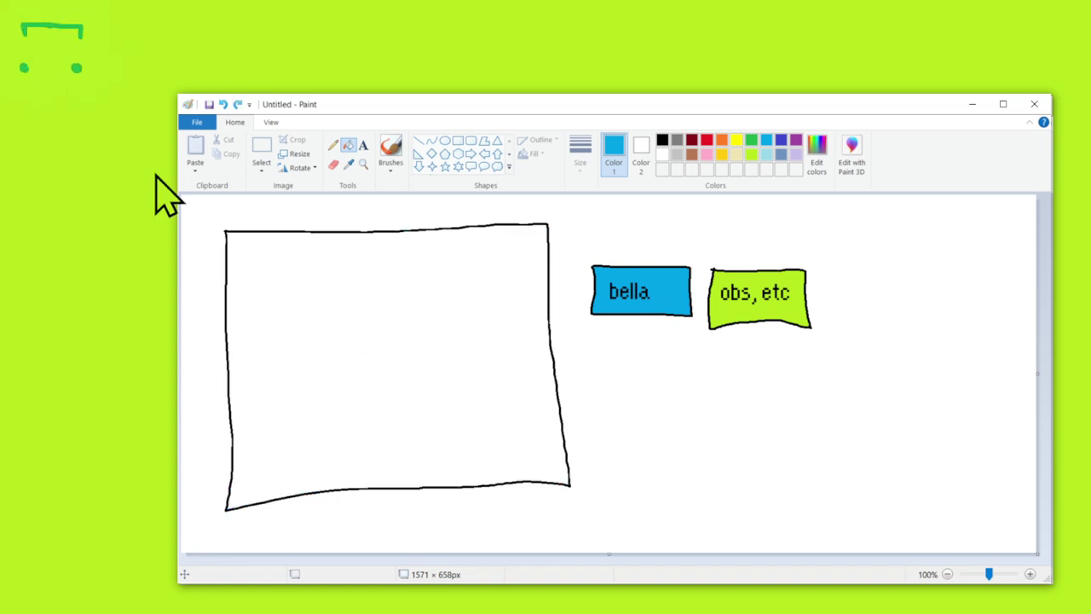
Save the drawing to the Desktop as "new obs -- sipp.png".
left_click(210, 104)
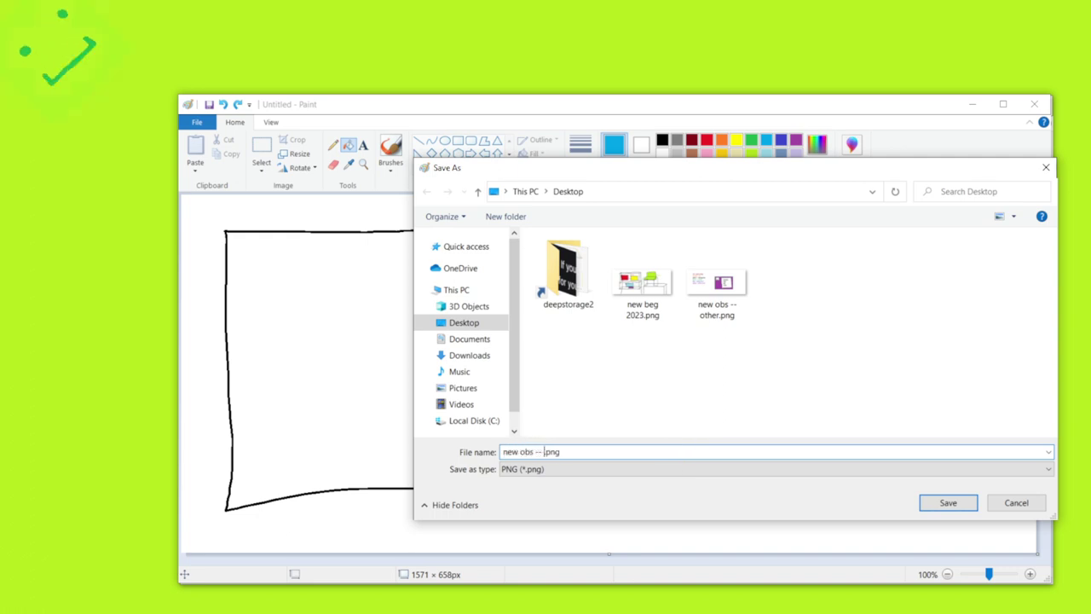
type("p")
key("Return")
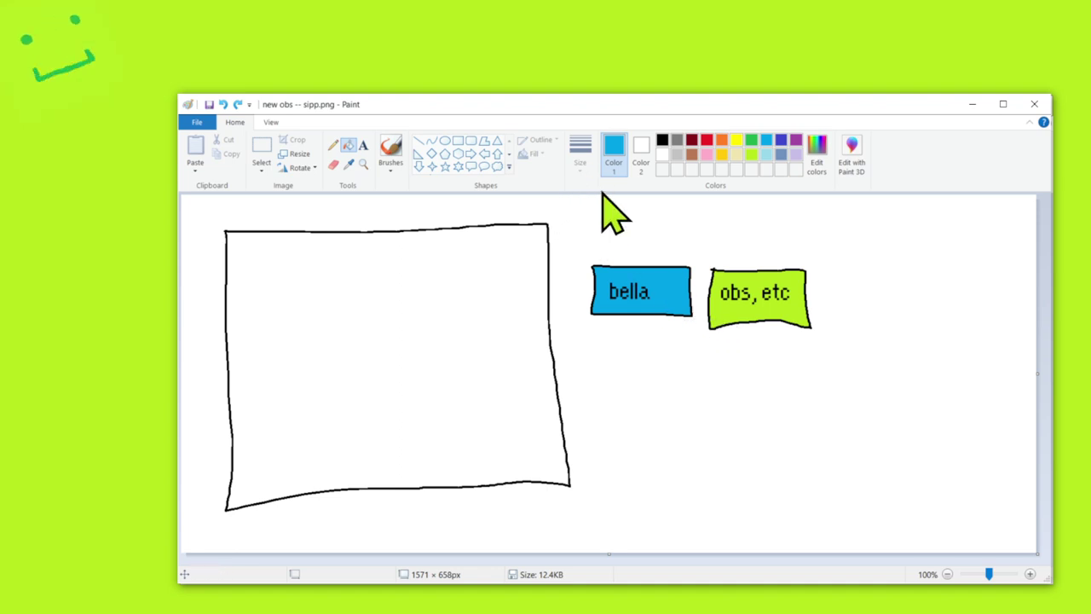
Try the turquoise fill in the large frame once more and undo it.
left_click(334, 266)
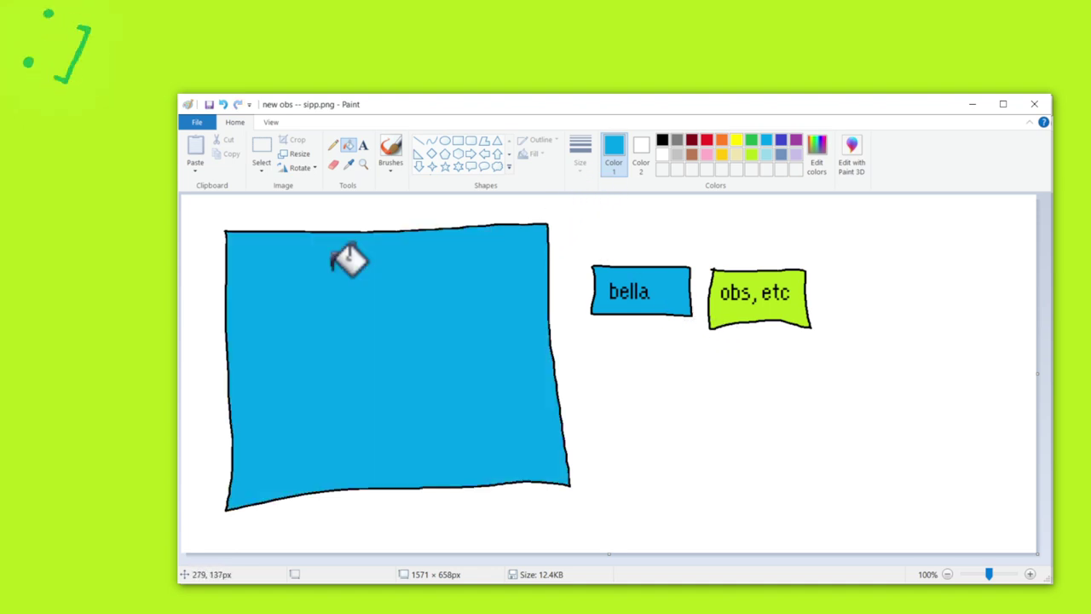
key("ctrl+z")
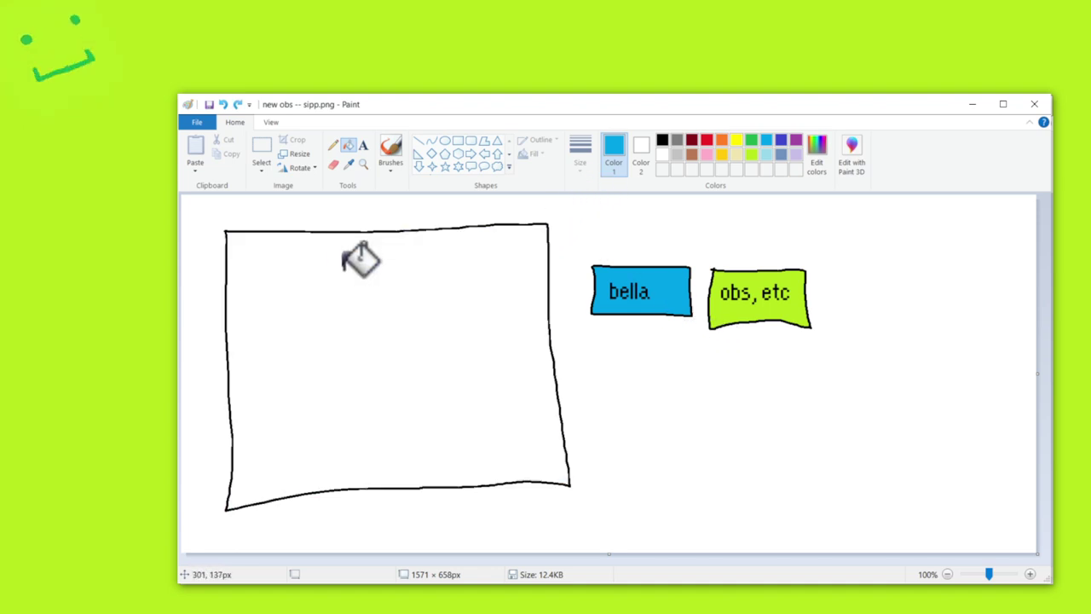
Place a duplicate of the large frame, resized to 50 percent, in the middle of the original and save the drawing.
left_click(262, 146)
left_click_drag(208, 215, 584, 514)
left_click_drag(566, 384, 542, 364)
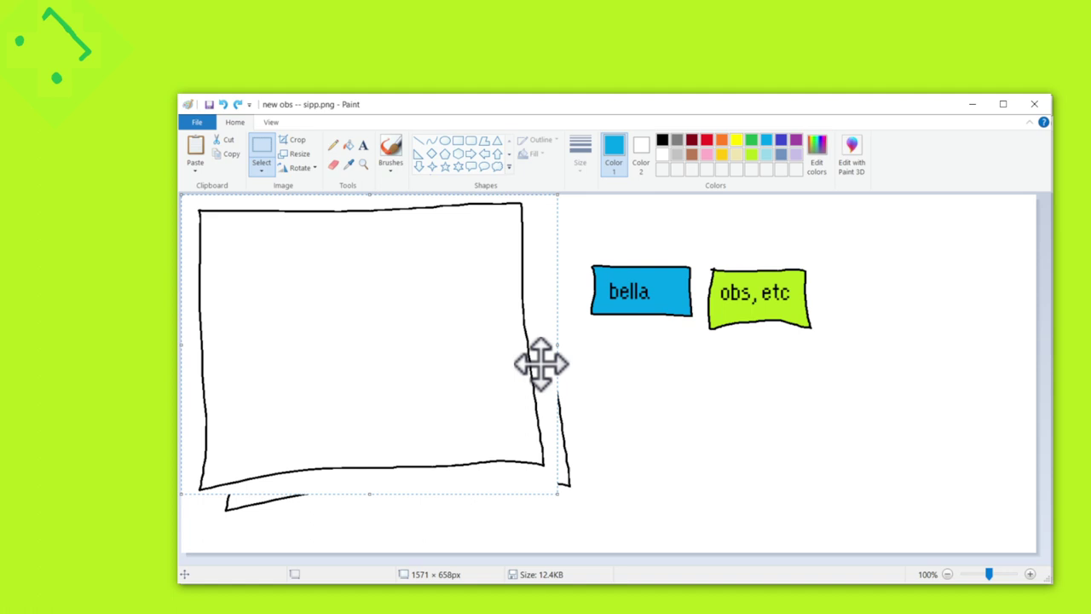
left_click(299, 154)
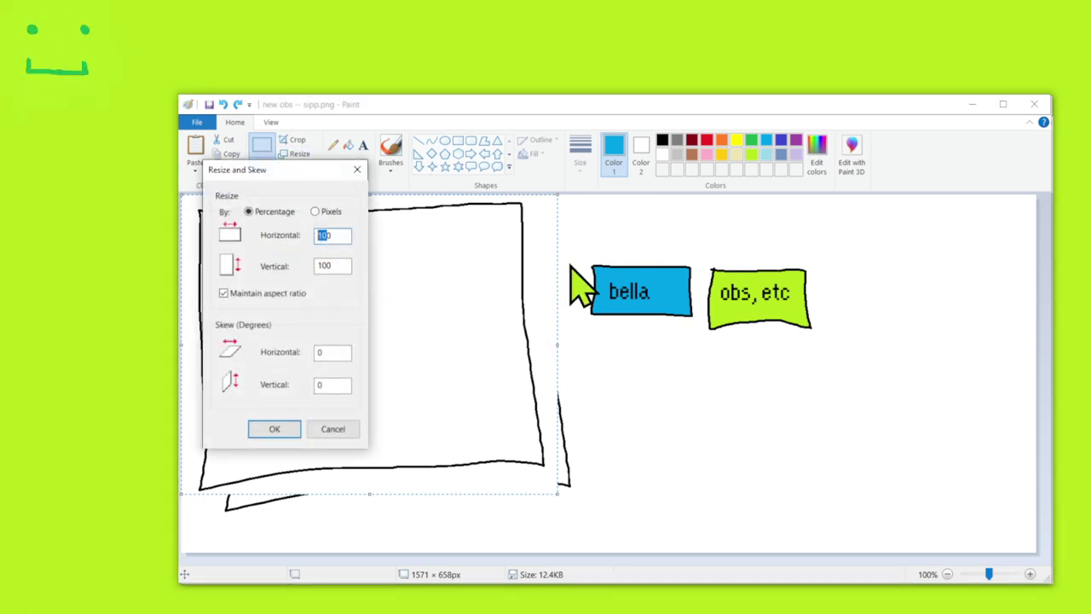
type("50")
key("Return")
left_click_drag(256, 226, 379, 315)
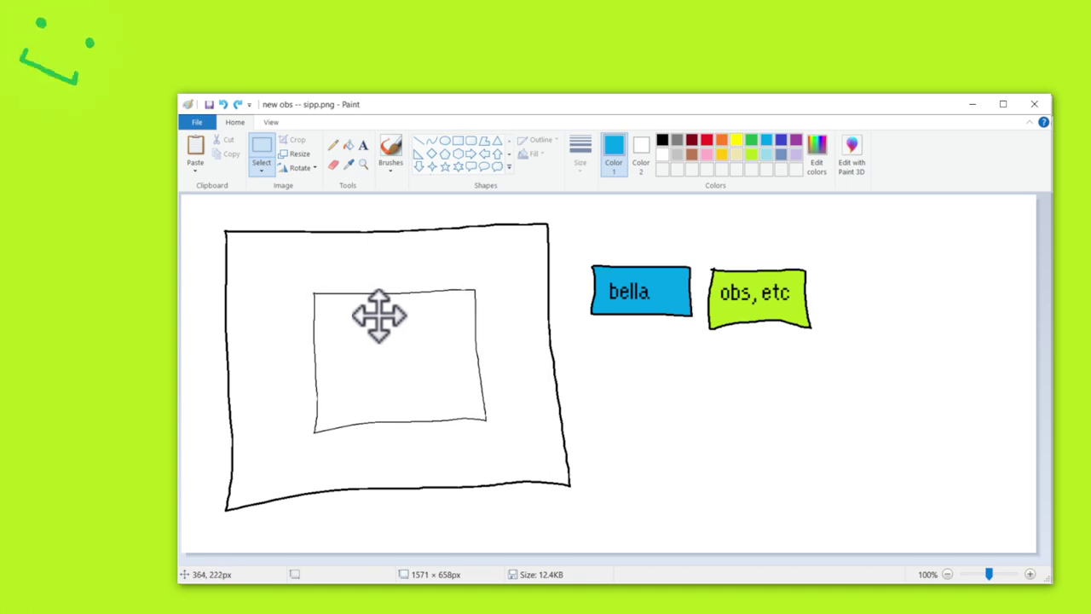
left_click(209, 104)
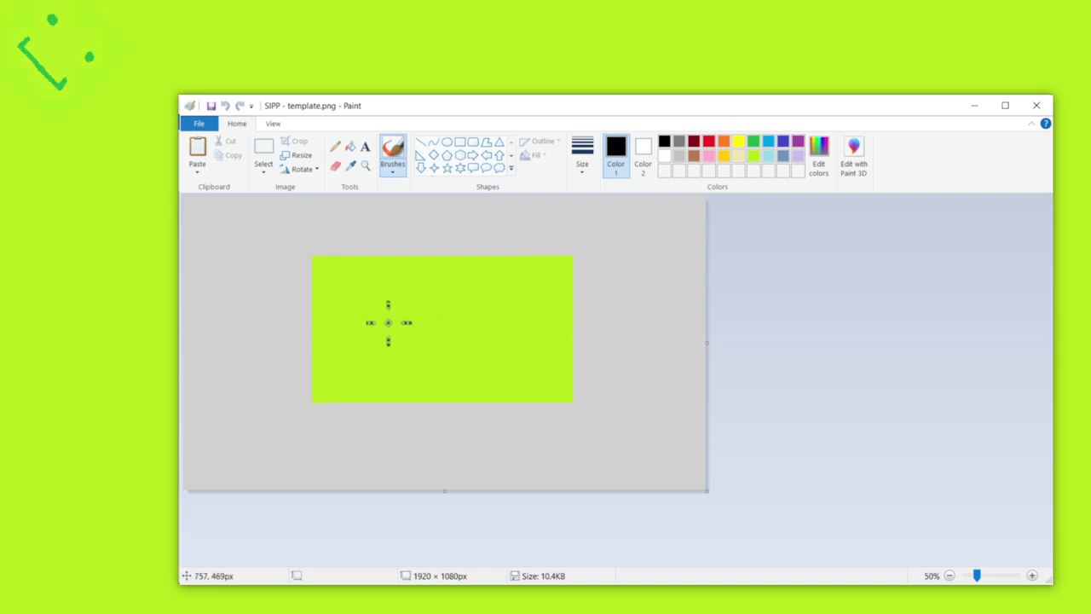
Minimize the SIPP template image to return to the sipp drawing and fill the inner frame with turquoise.
left_click(974, 105)
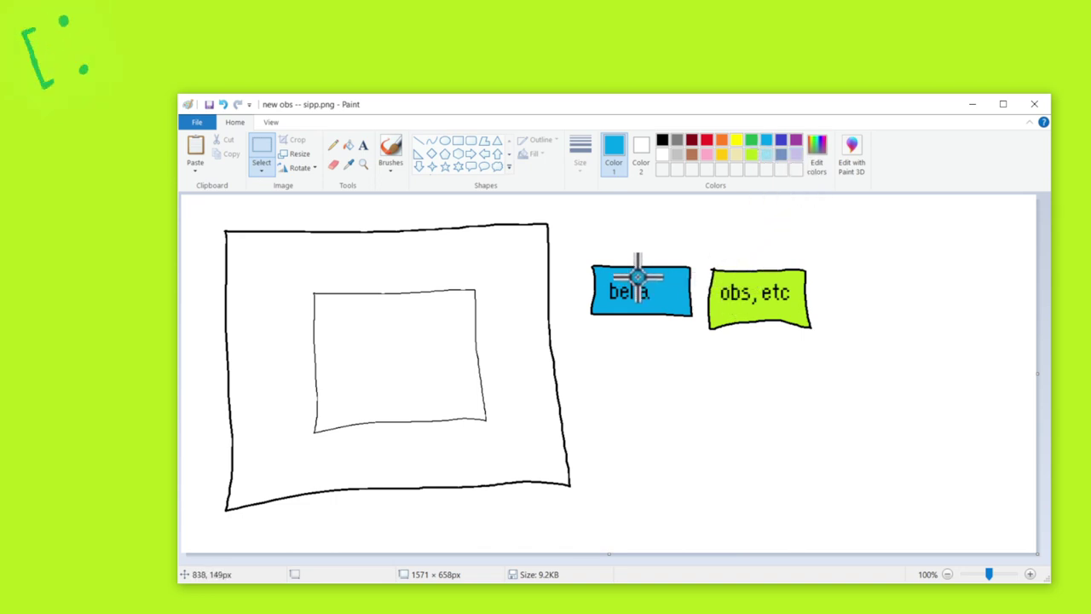
left_click(348, 146)
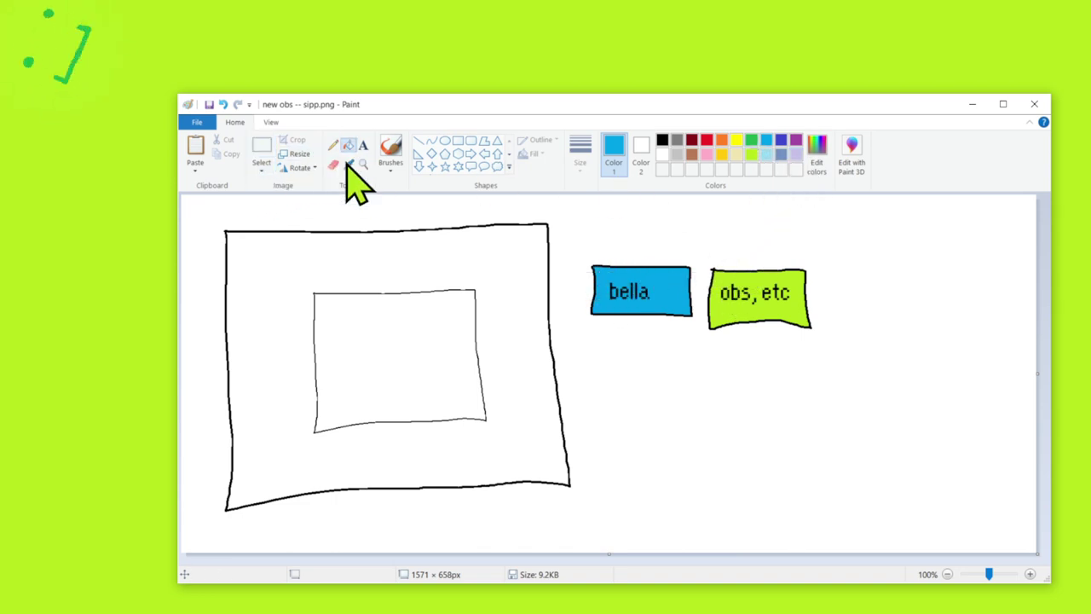
left_click(435, 392)
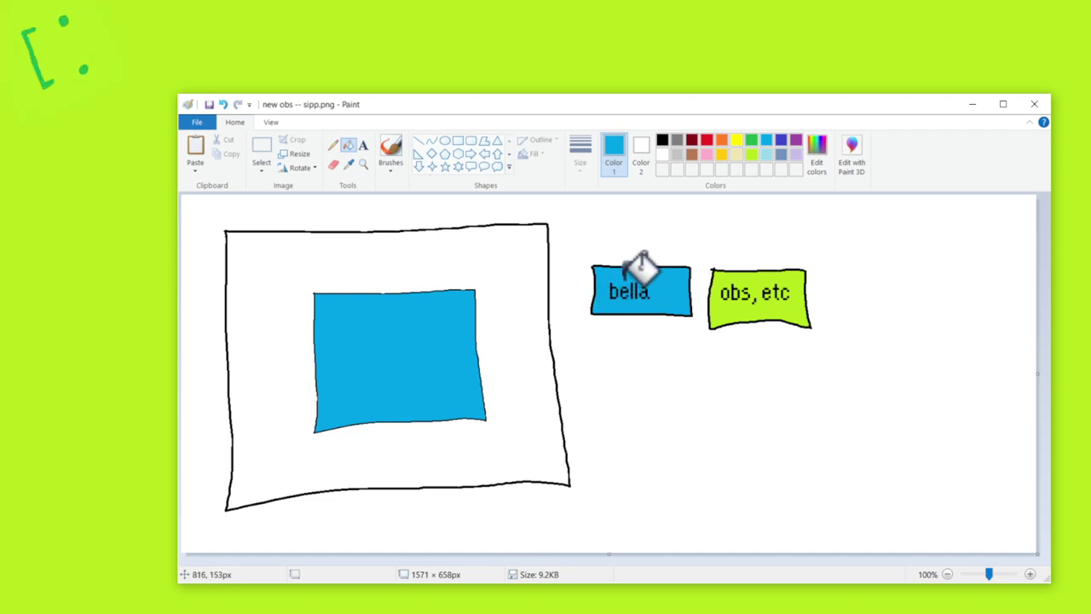
Fill the area between the outer and inner frames with light gray and undo the fill.
left_click(677, 155)
left_click(510, 260)
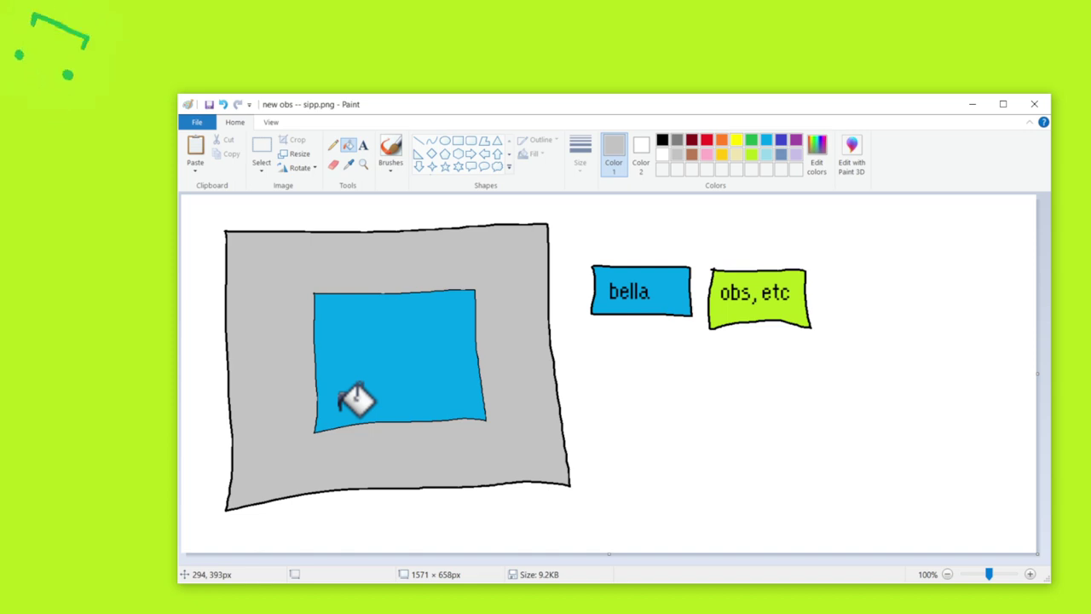
key("ctrl+z")
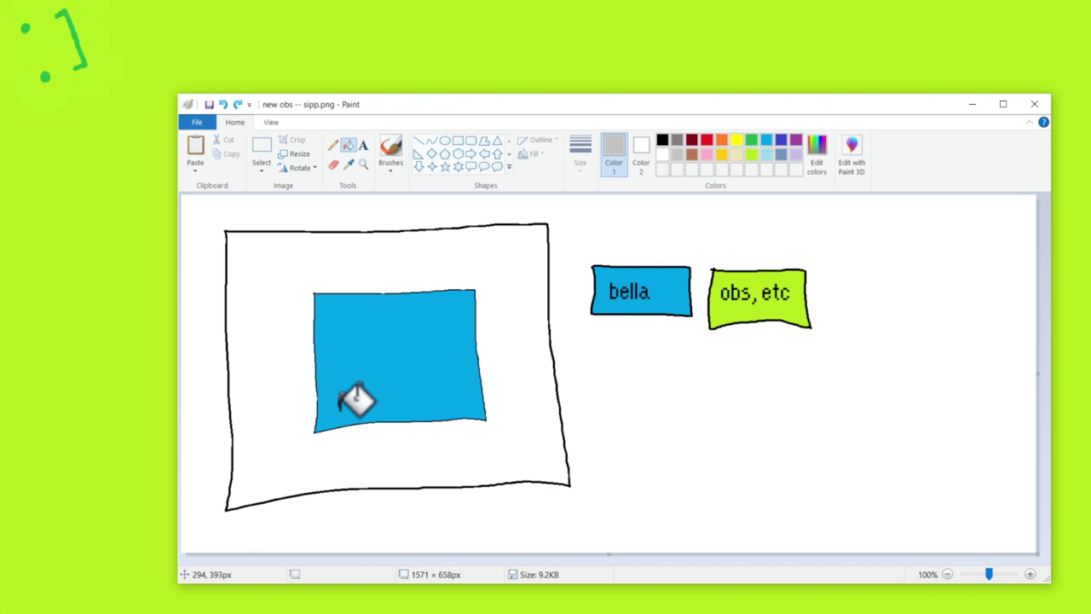
Draw black freehand boxes inside the outer frame: a tall one on each side of the turquoise frame and a small one below it.
left_click(662, 140)
left_click(332, 145)
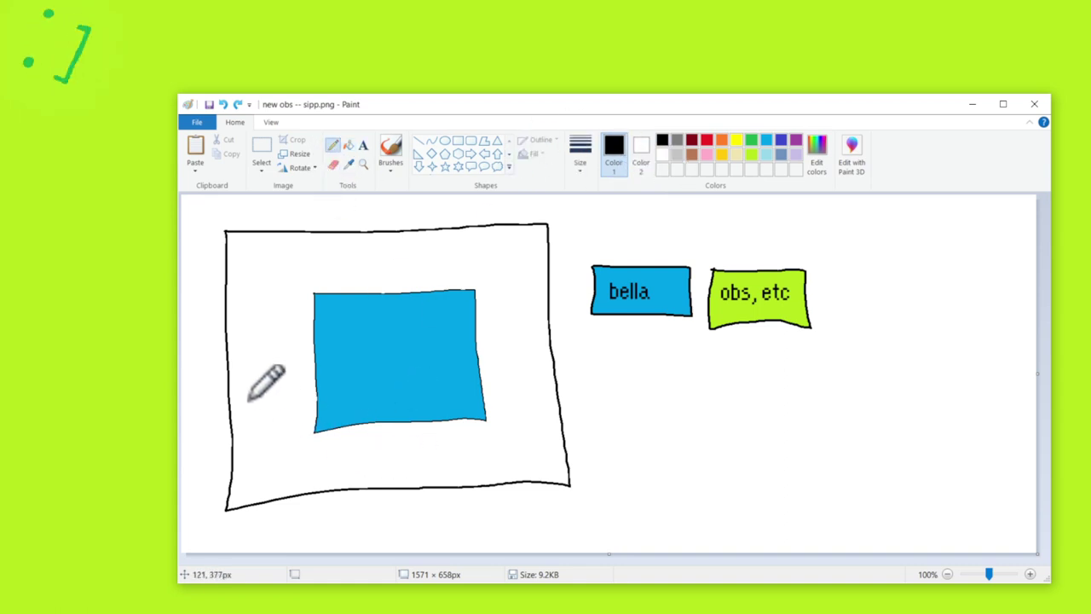
mouse_move(252, 392)
left_mouse_down()
mouse_move(253, 482)
mouse_move(289, 482)
mouse_move(289, 387)
mouse_move(261, 388)
left_mouse_up()
mouse_move(502, 389)
left_mouse_down()
mouse_move(500, 470)
mouse_move(543, 471)
mouse_move(538, 374)
mouse_move(504, 380)
left_mouse_up()
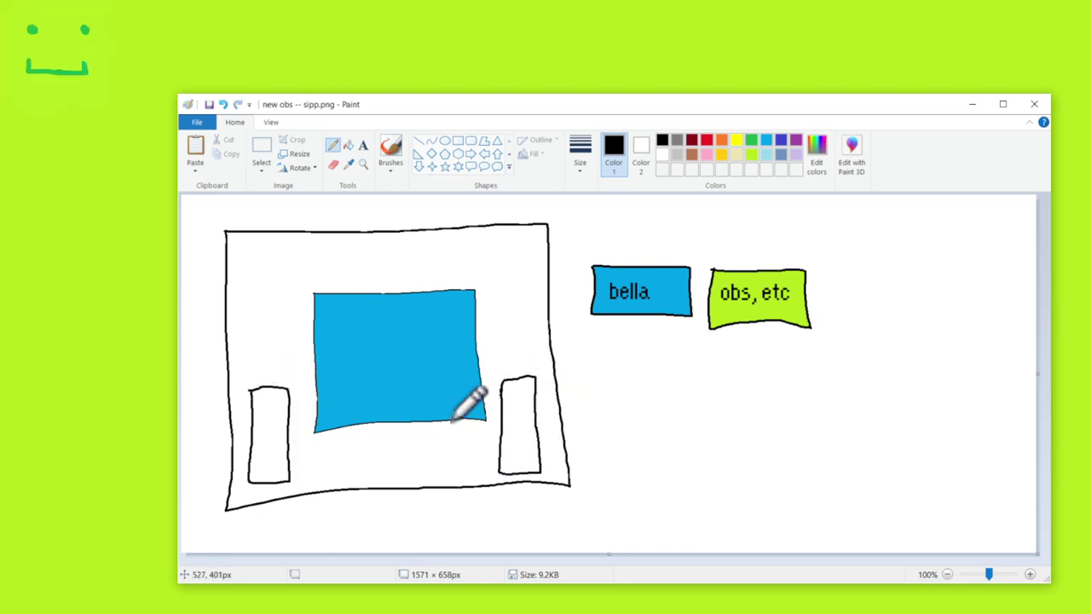
mouse_move(363, 445)
left_mouse_down()
mouse_move(364, 470)
mouse_move(420, 471)
mouse_move(419, 450)
mouse_move(365, 444)
left_mouse_up()
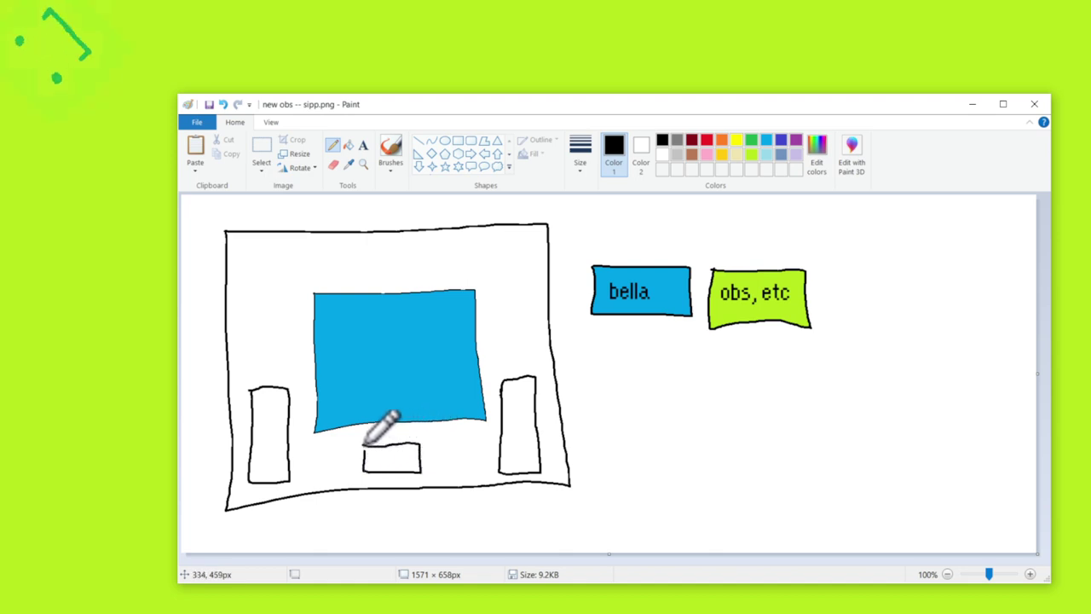
Fill the right tall box with yellow, the left tall box with orange and the small box between them with lime.
left_click(737, 140)
left_click(348, 145)
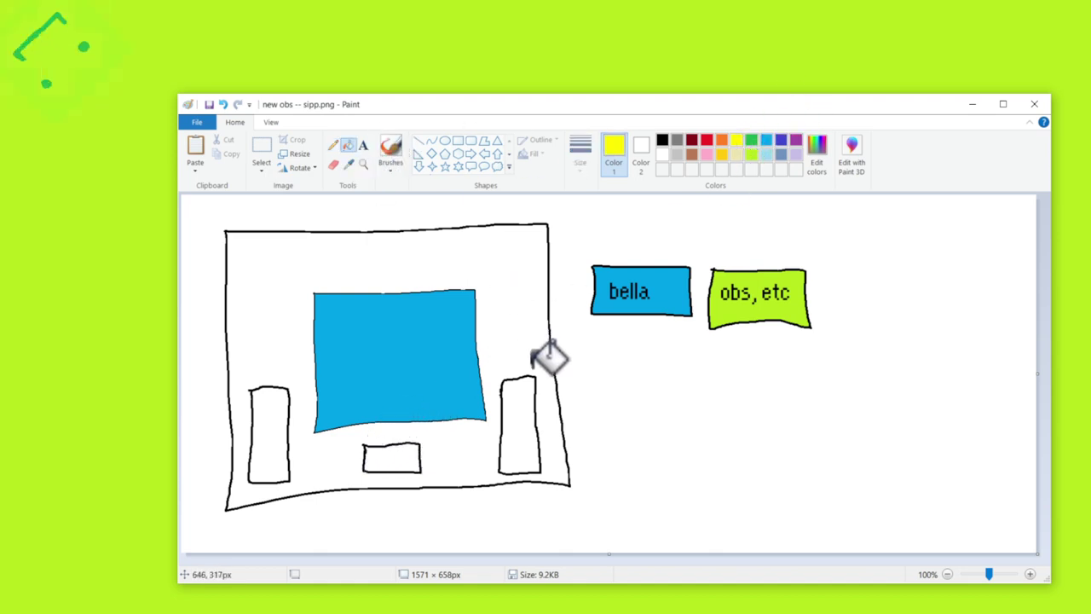
left_click(521, 408)
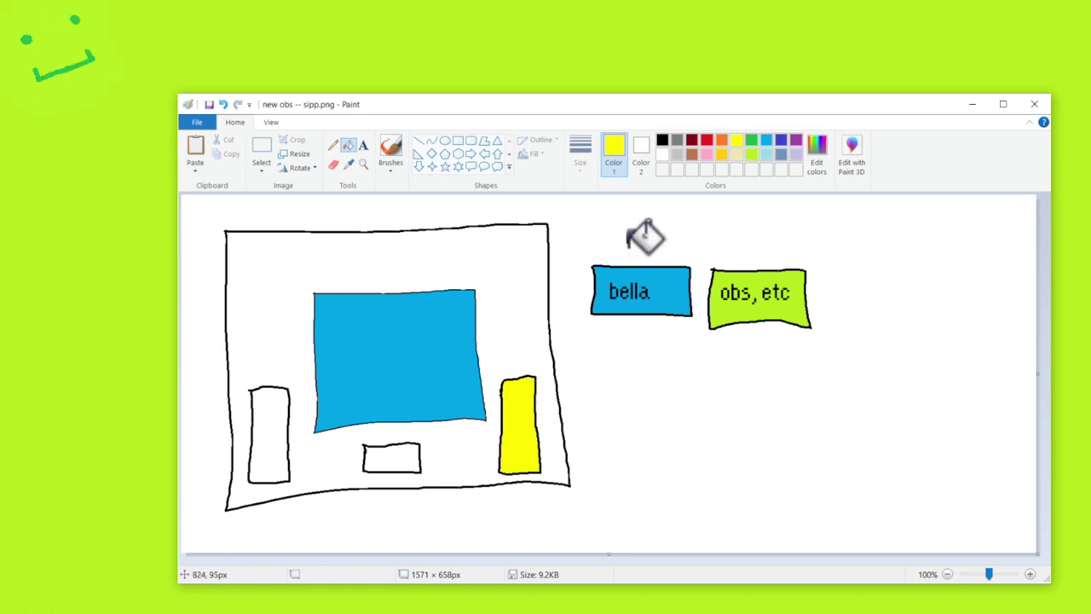
left_click(723, 141)
left_click(271, 424)
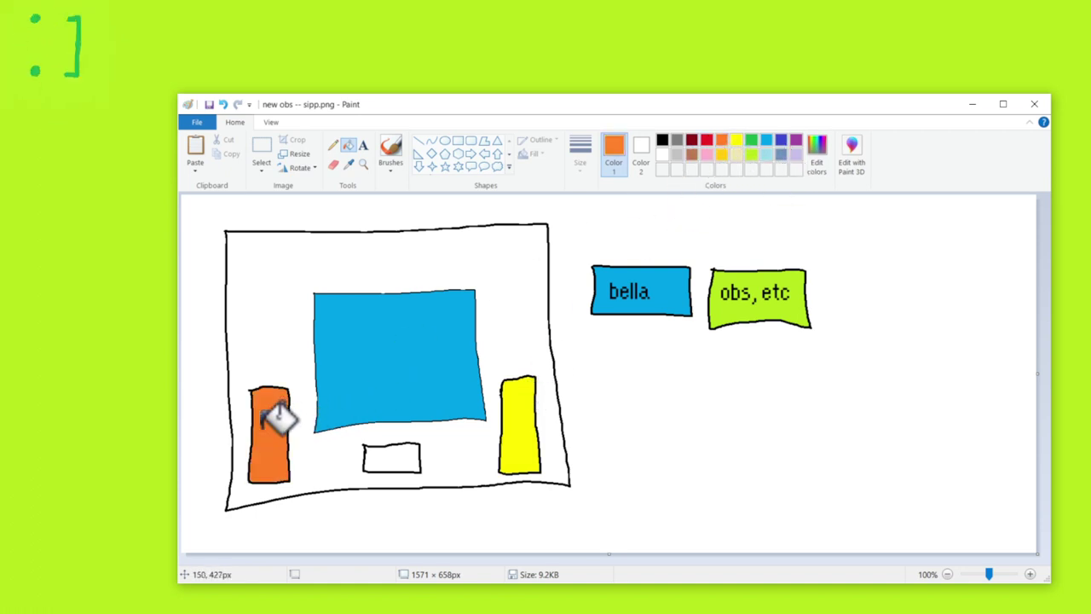
left_click(753, 153)
left_click(399, 456)
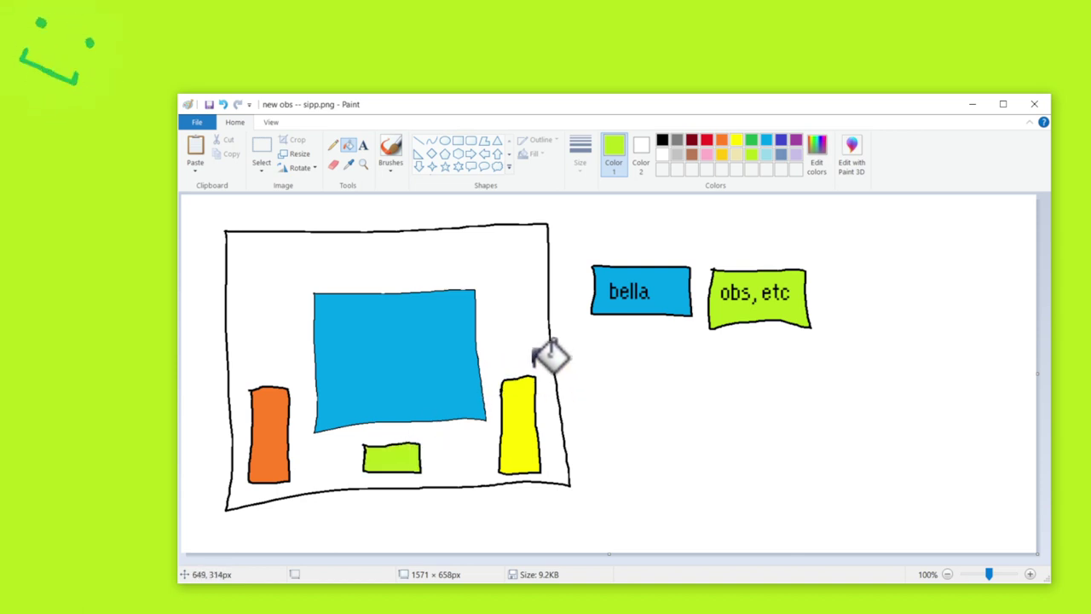
Recolor the orange box with blue-gray and undo the fill.
left_click(781, 156)
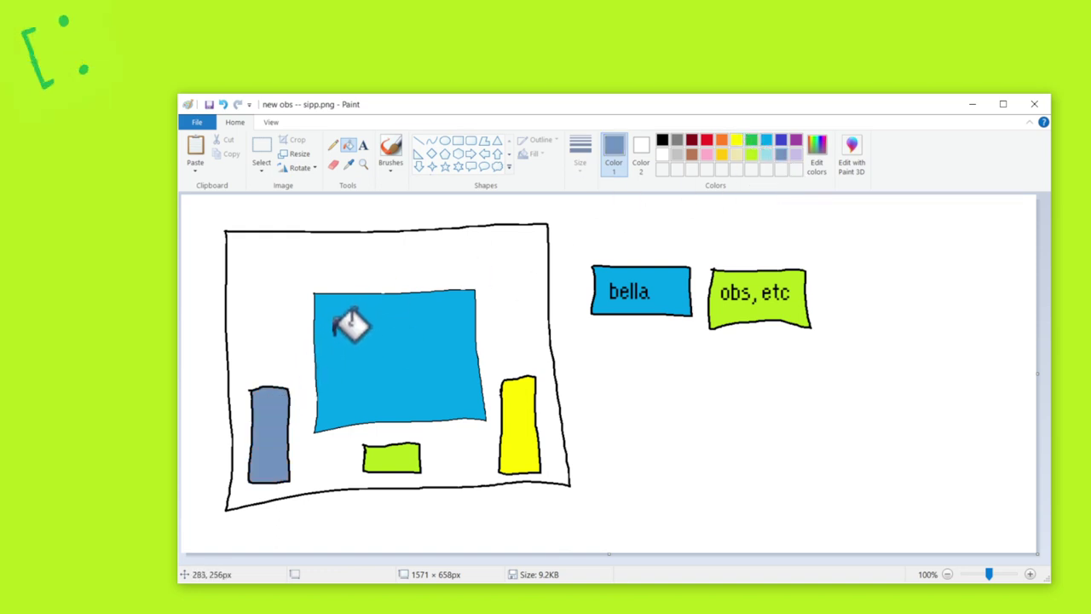
key("ctrl+z")
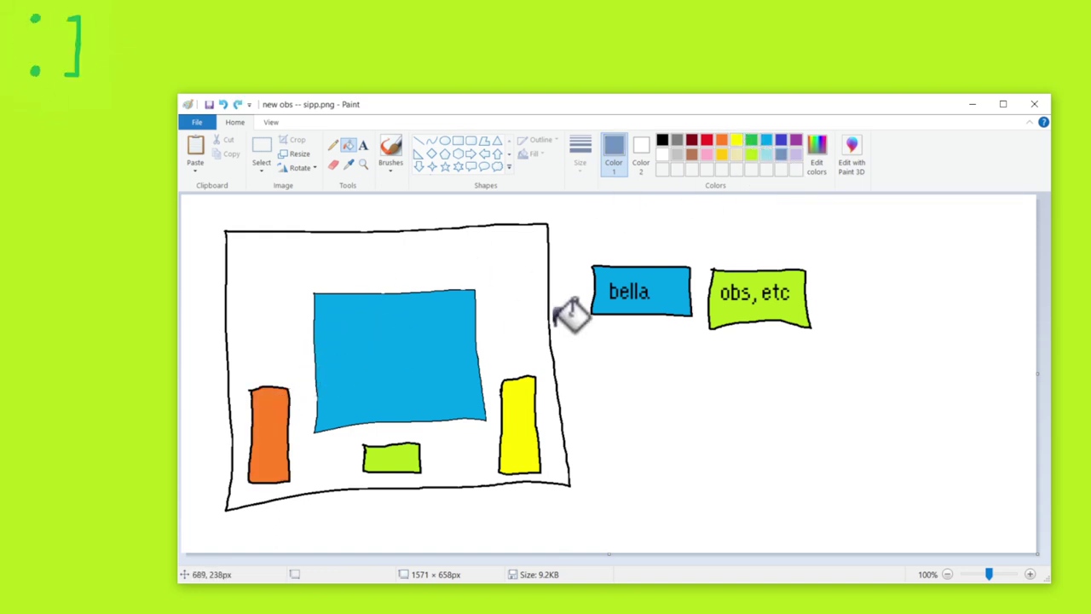
Select and copy the orange box inside the outer frame.
left_click(263, 152)
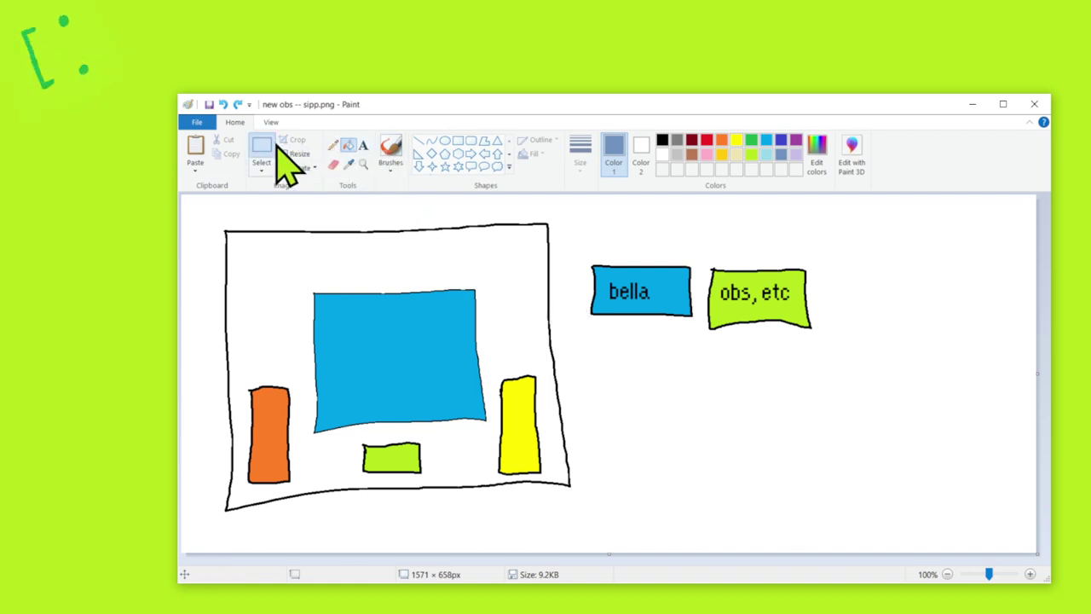
left_click_drag(239, 365, 295, 487)
key("ctrl+c")
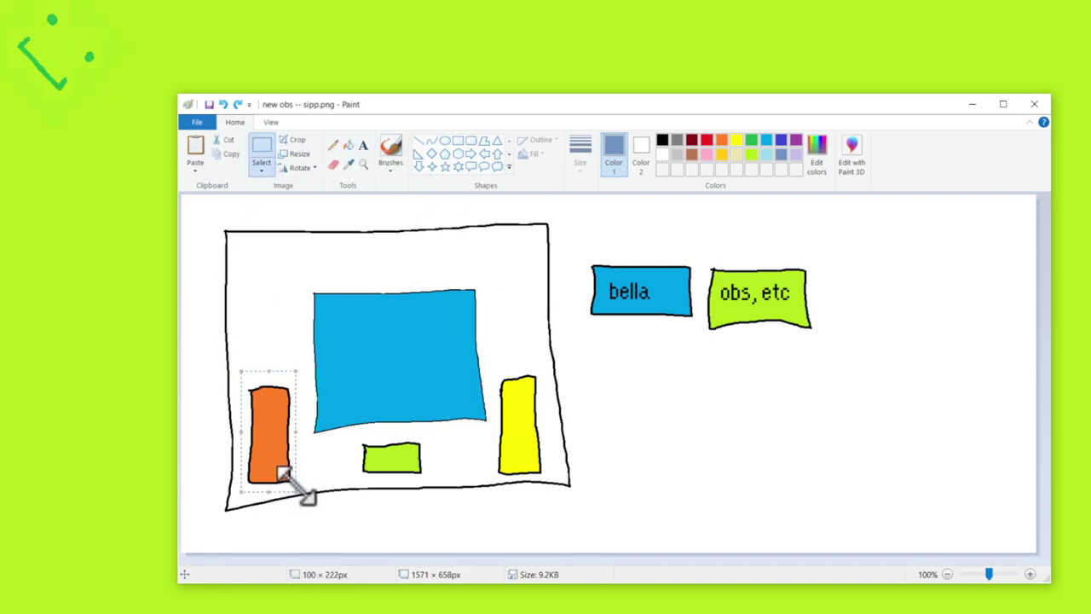
key("ctrl+v")
left_click_drag(232, 257, 278, 314)
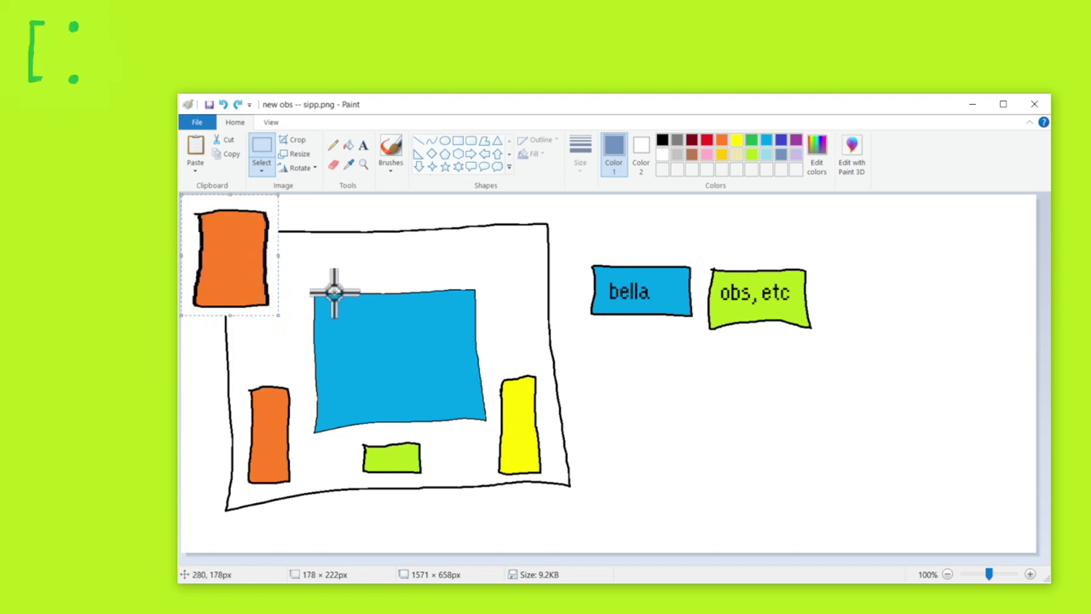
key("ctrl+z")
Paste the copied orange box and place it inside the outer frame, directly above the yellow box.
key("ctrl+v")
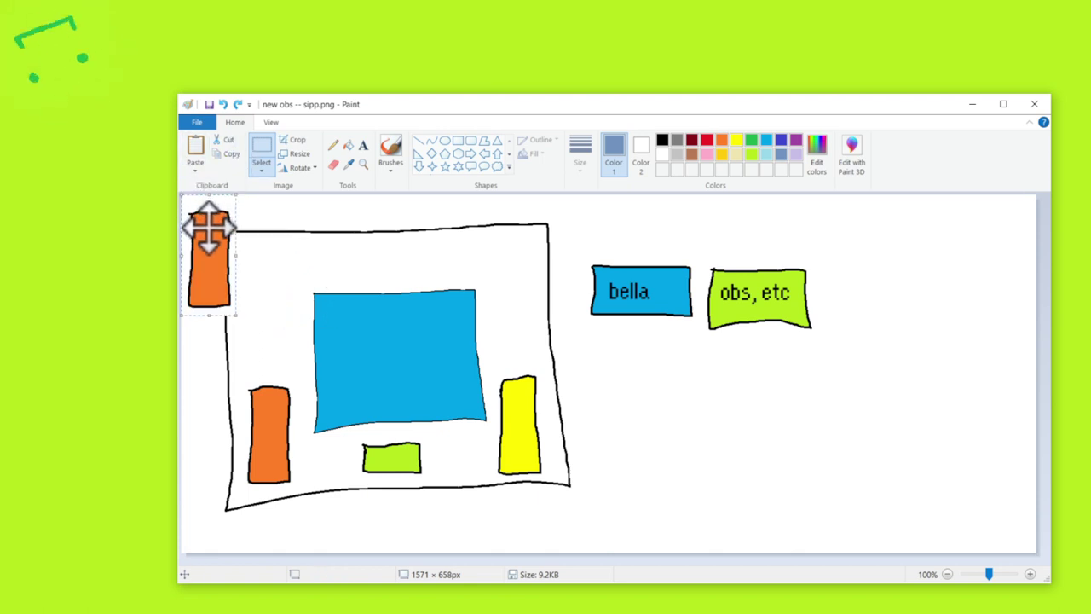
mouse_move(211, 225)
left_mouse_down()
mouse_move(486, 307)
mouse_move(517, 266)
left_mouse_up()
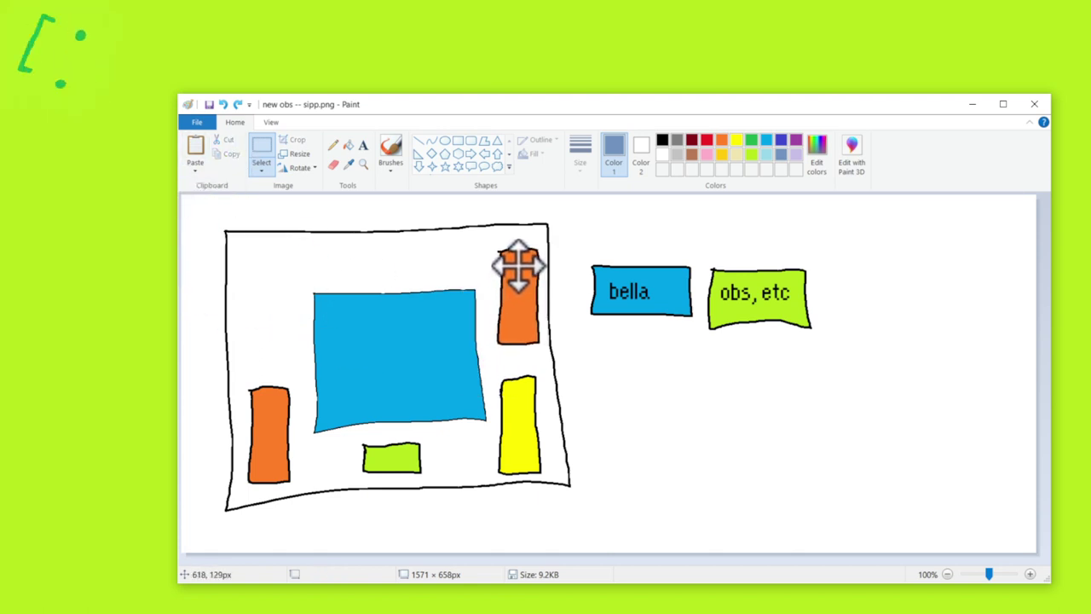
left_click(445, 268)
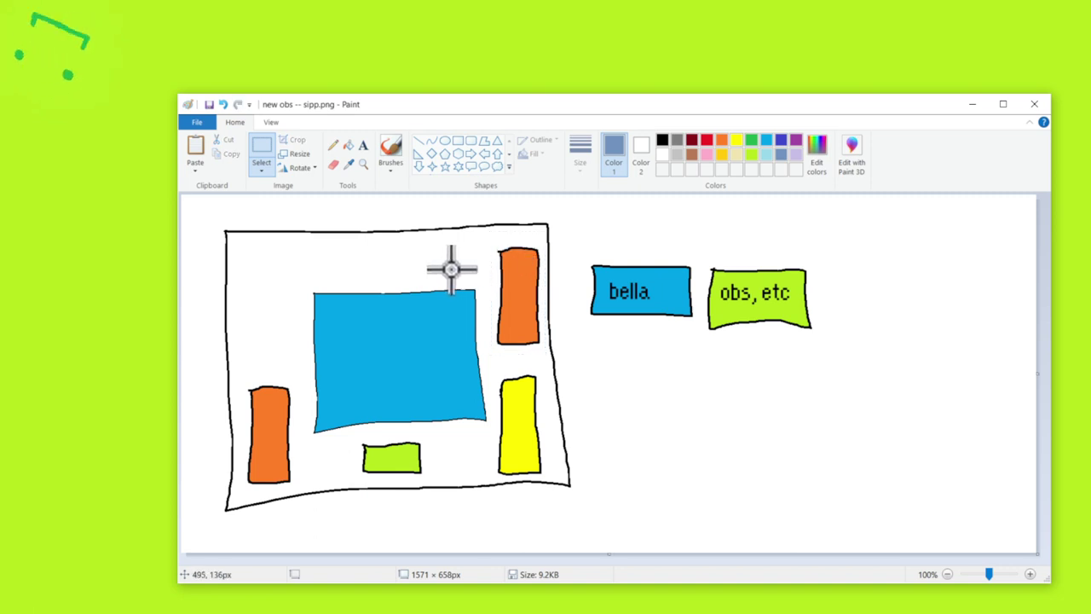
Fill the pasted orange box above the yellow one with indigo and save the image.
left_click(767, 140)
left_click(348, 144)
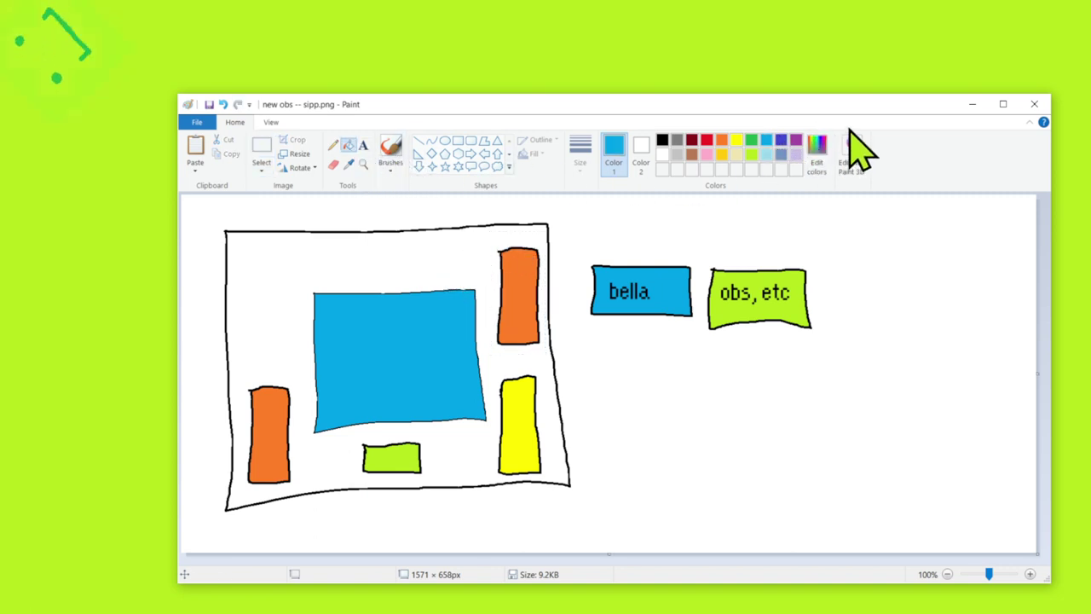
left_click(781, 140)
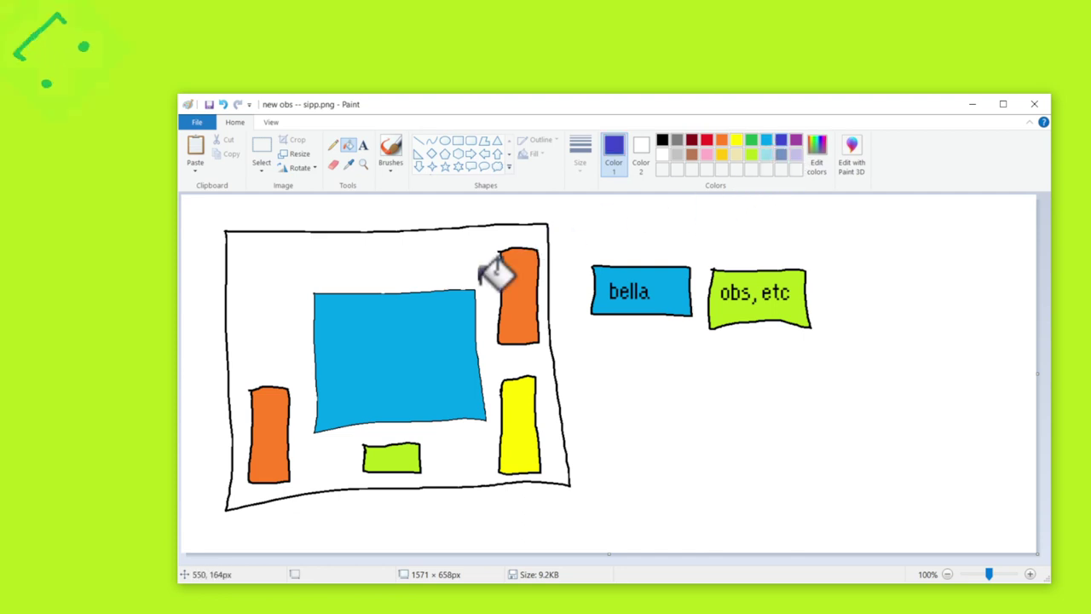
left_click(517, 286)
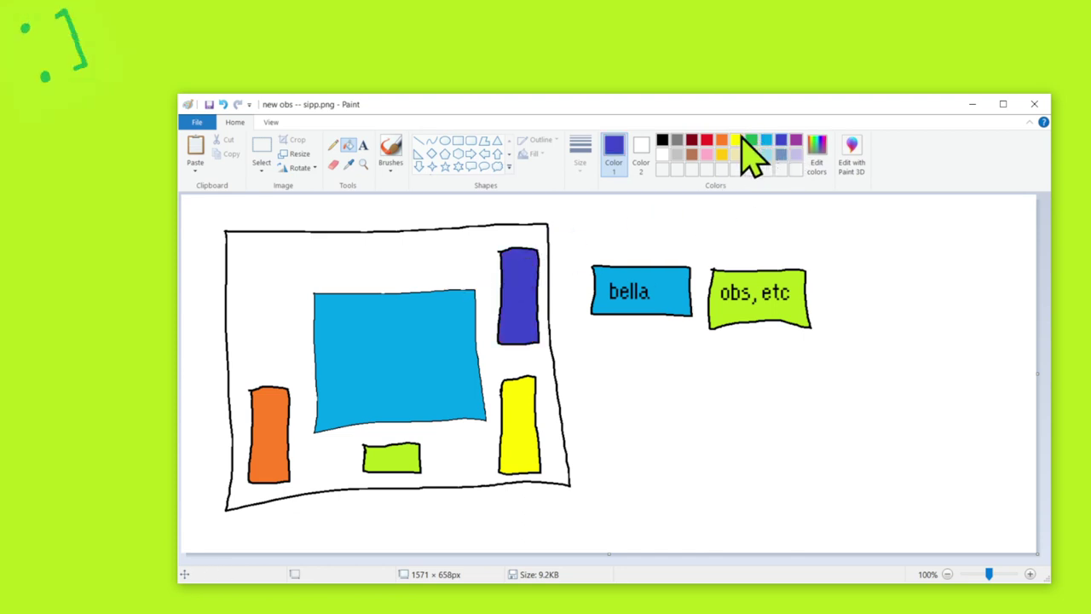
left_click(707, 155)
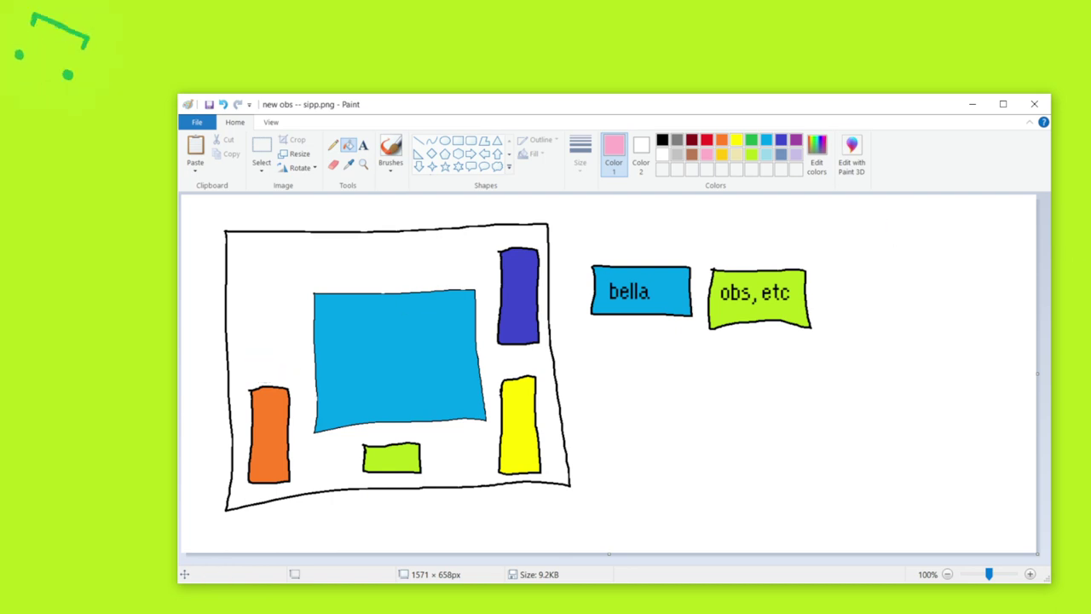
left_click(209, 104)
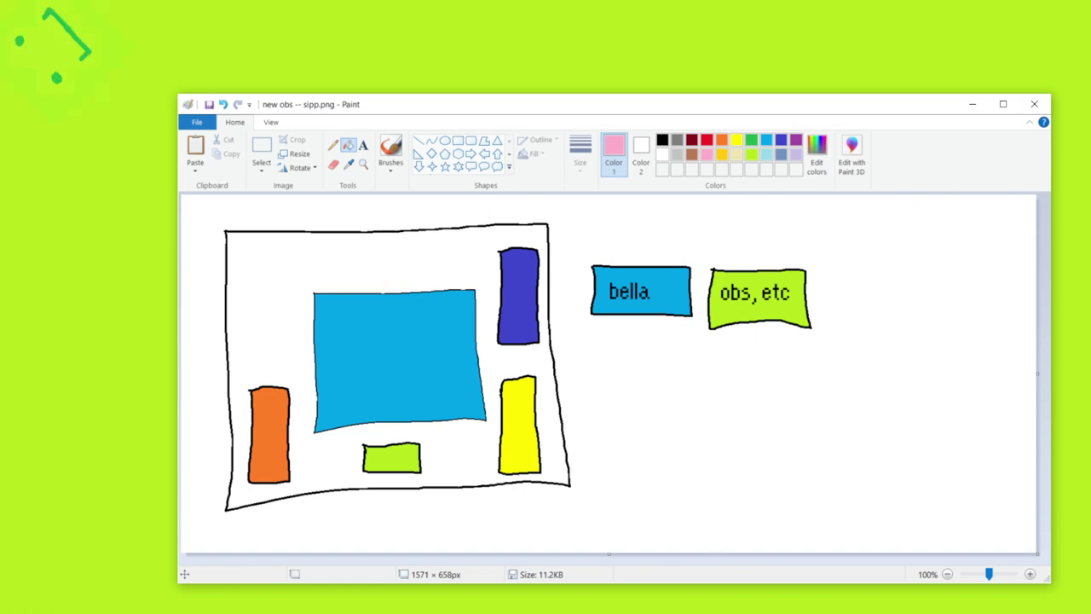
Switch to OBS, reposition its window over Paint and select the SIPP scene's left monitor source.
key("alt+Tab")
left_click_drag(689, 284, 622, 129)
left_click(380, 417)
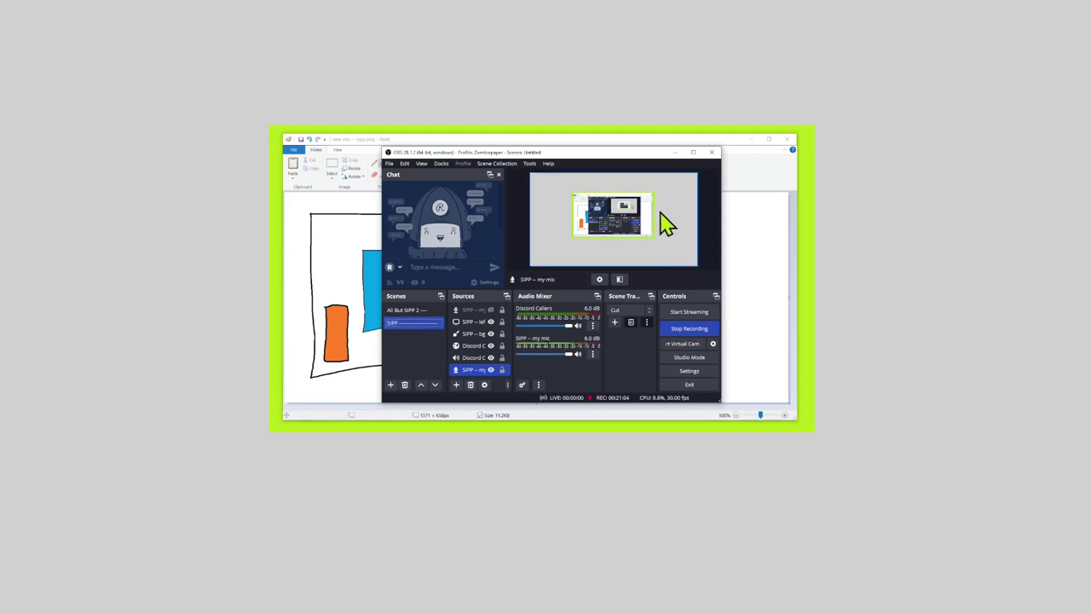
left_click(628, 208)
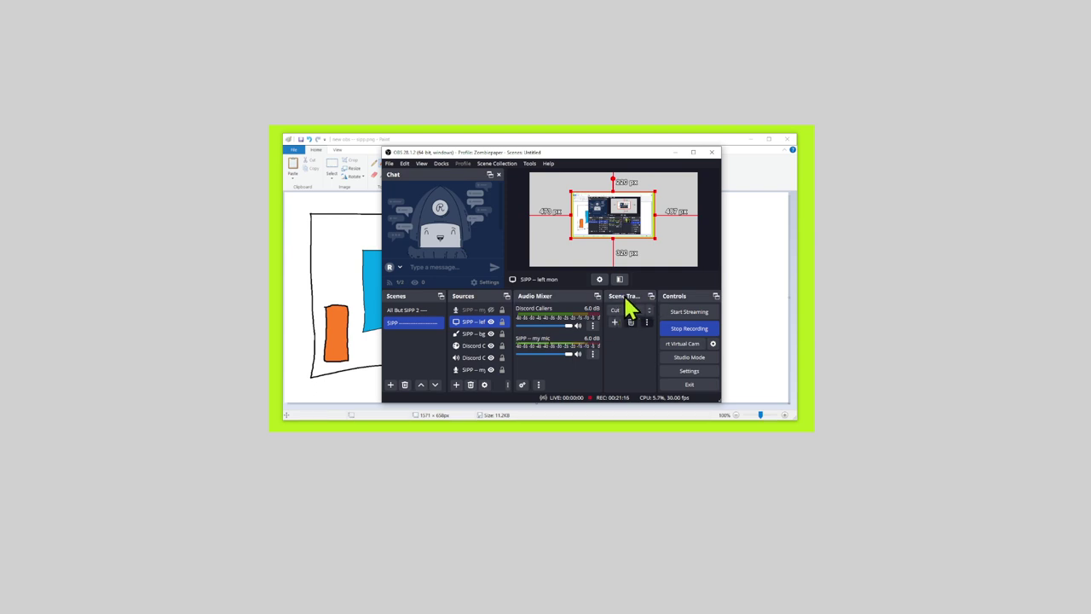
Try undocking the Scene Transitions dock and redocking it on the other side of the Controls dock.
left_click_drag(627, 298, 689, 392)
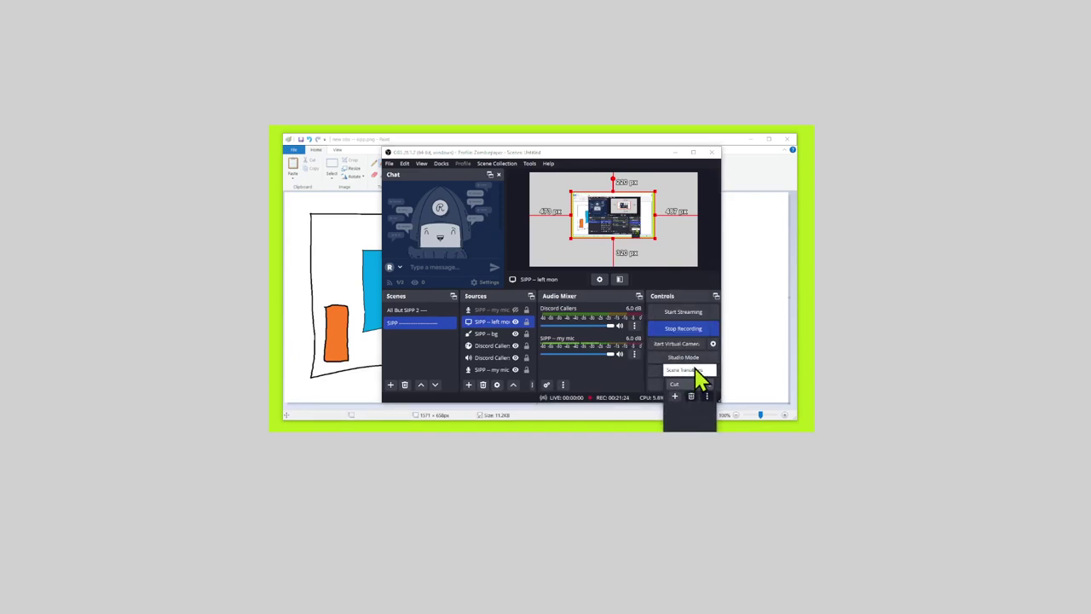
left_click_drag(699, 375, 652, 297)
left_click(714, 296)
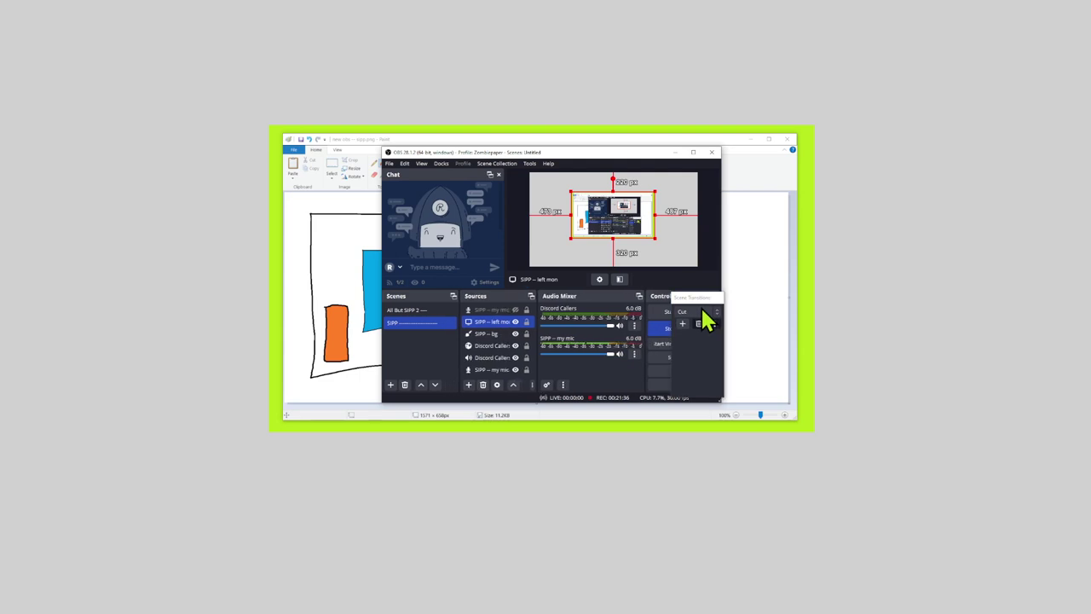
left_click_drag(702, 311, 676, 280)
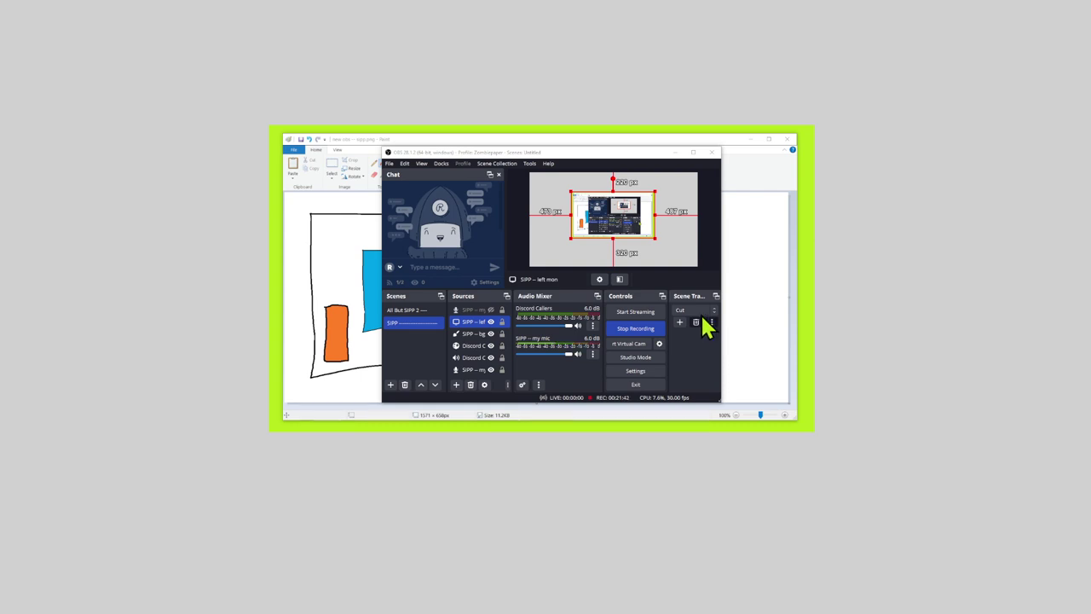
left_click_drag(681, 296, 690, 317)
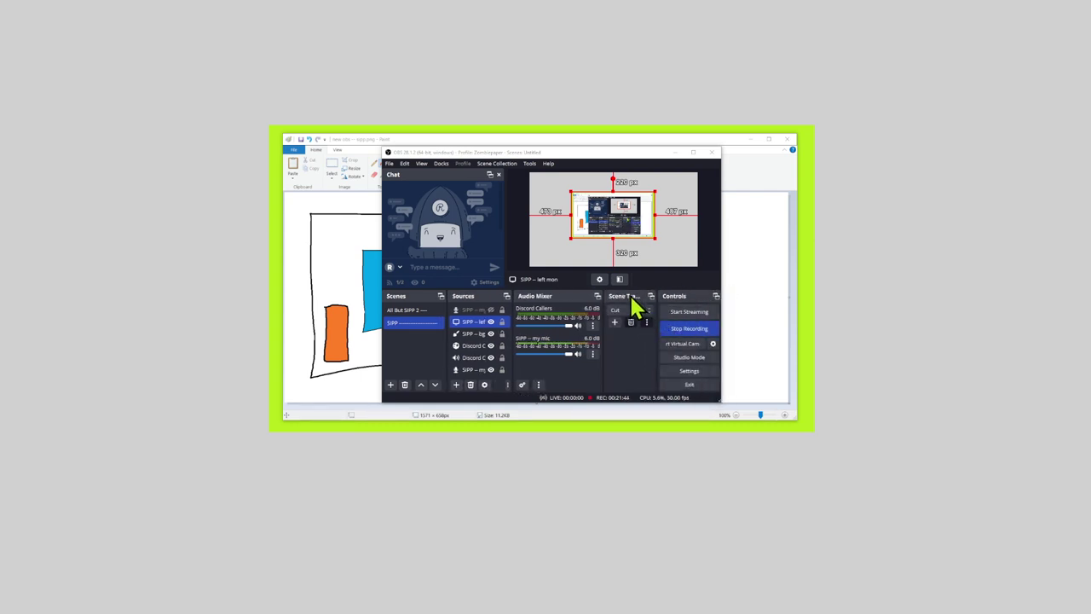
left_click(651, 296)
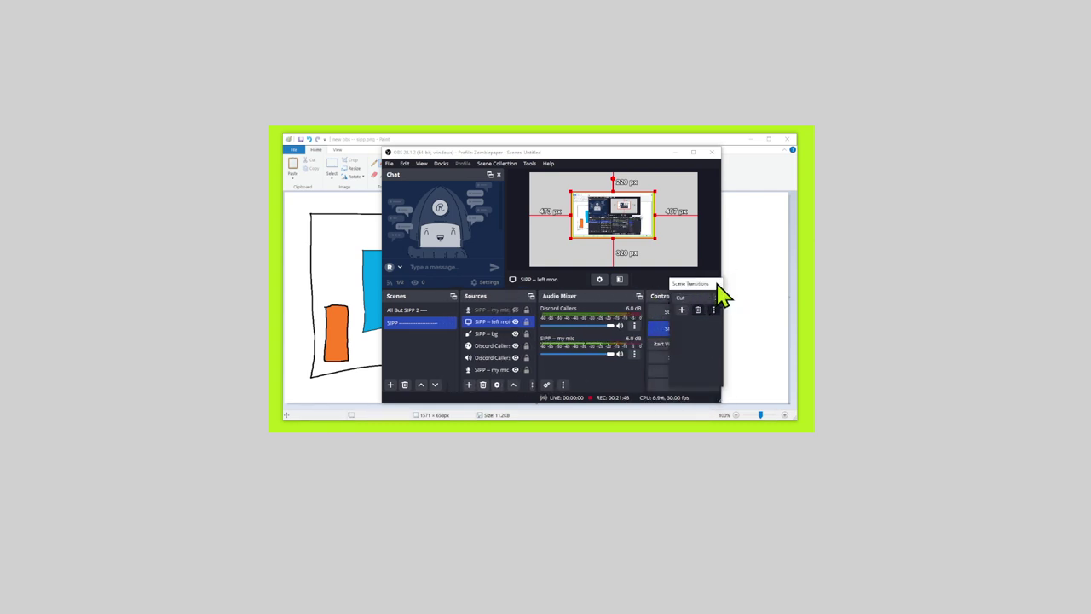
Hide the Scene/Source List Buttons and show them again.
left_click(425, 163)
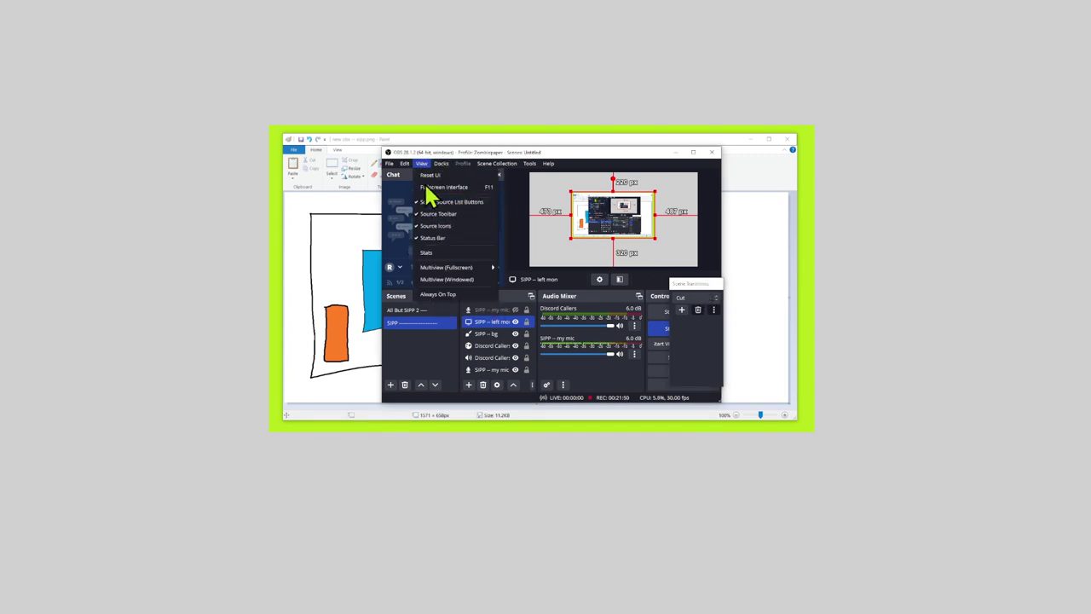
left_click(443, 202)
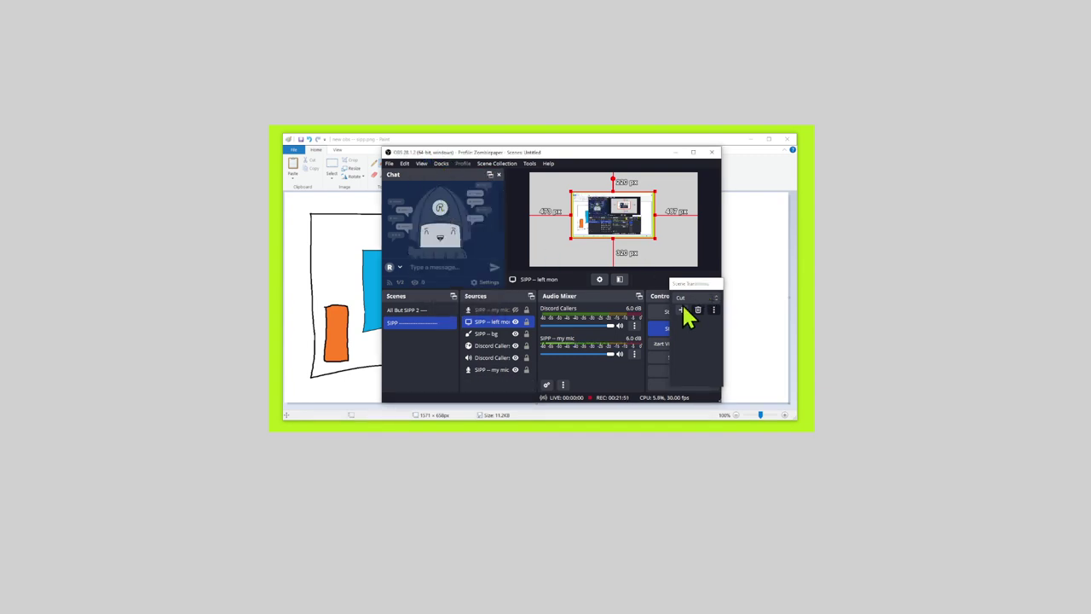
left_click(426, 164)
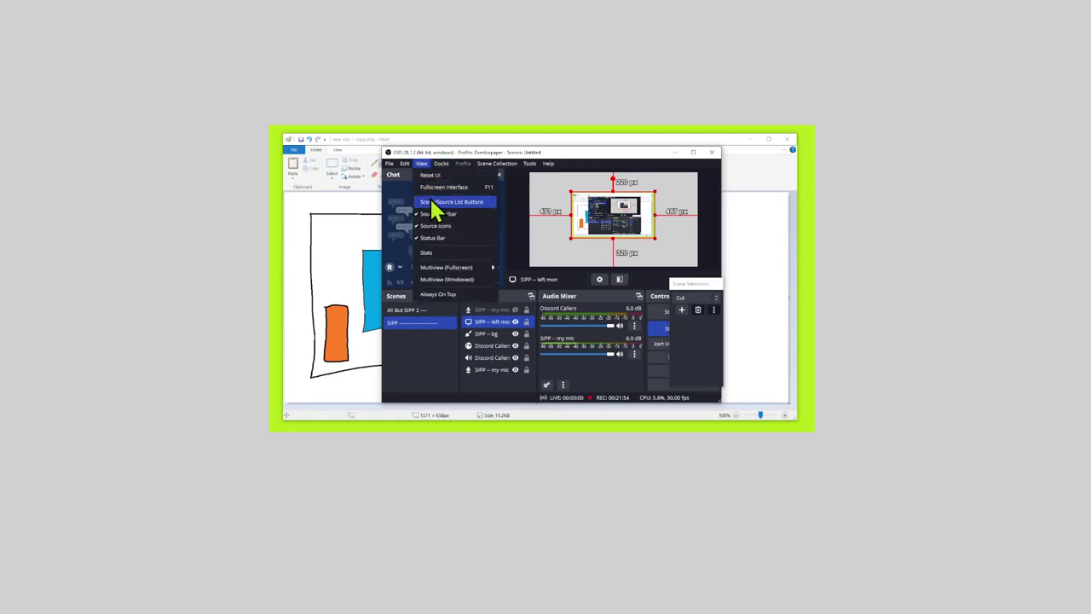
left_click(435, 205)
Hide the Scene Transitions dock and widen the Audio Mixer and Sources docks to share the freed space.
left_click(422, 163)
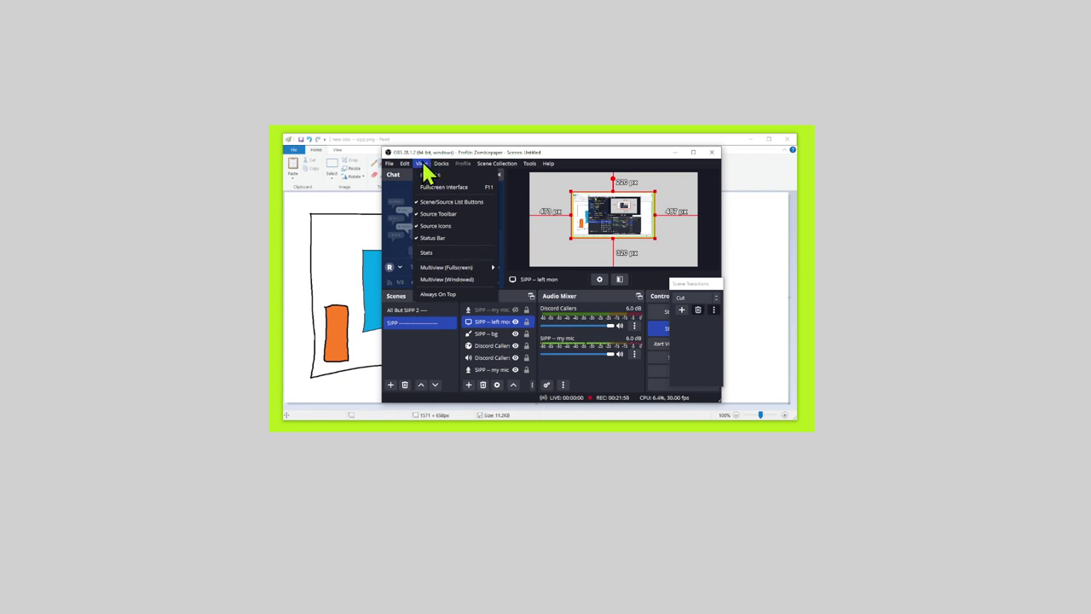
left_click(441, 165)
left_click(441, 164)
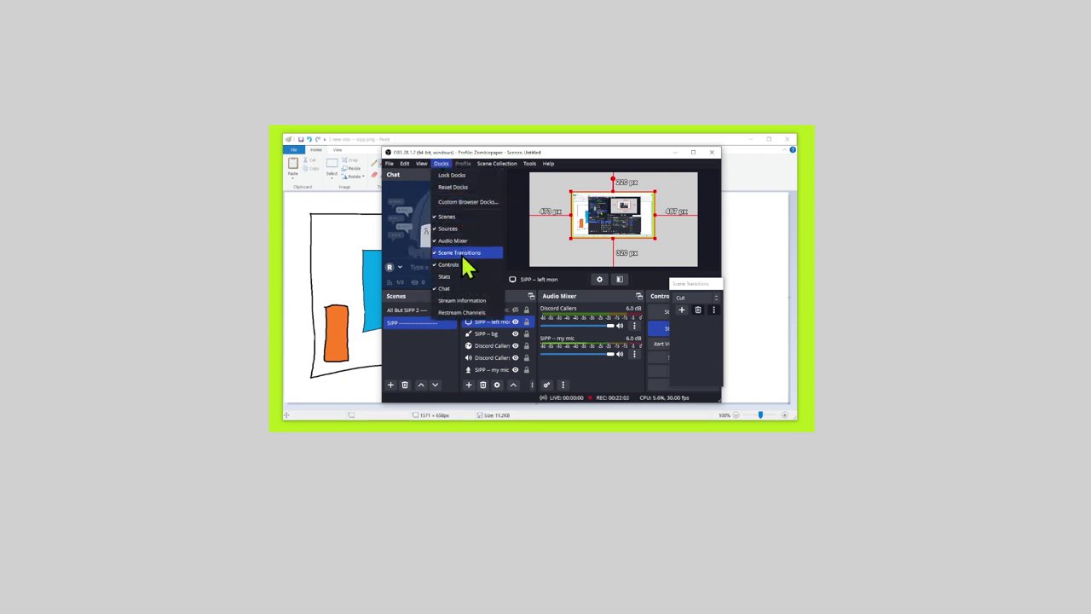
left_click(461, 253)
left_click(441, 165)
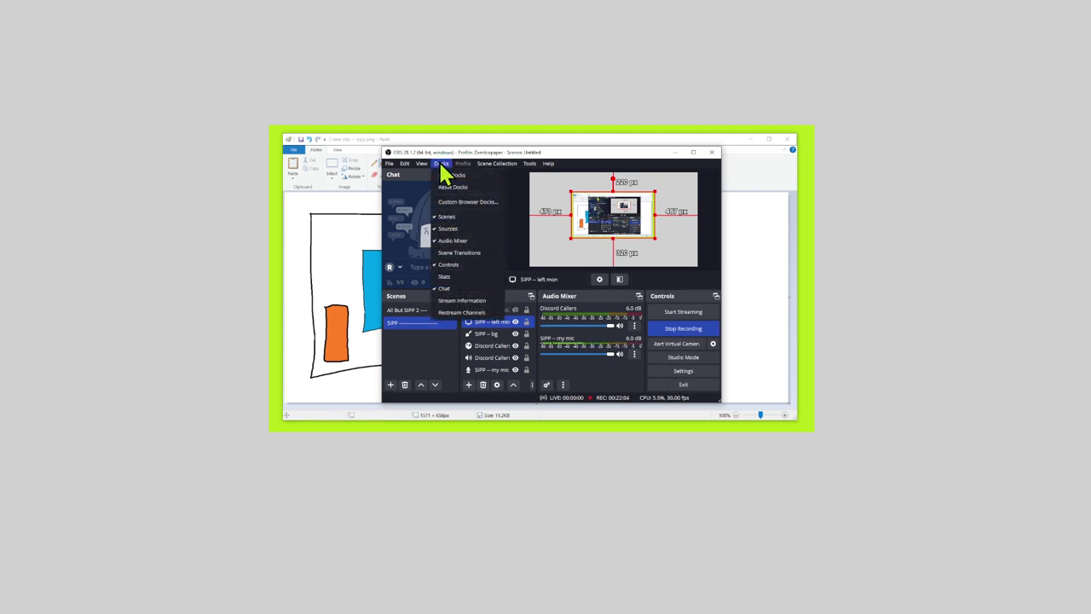
left_click(441, 166)
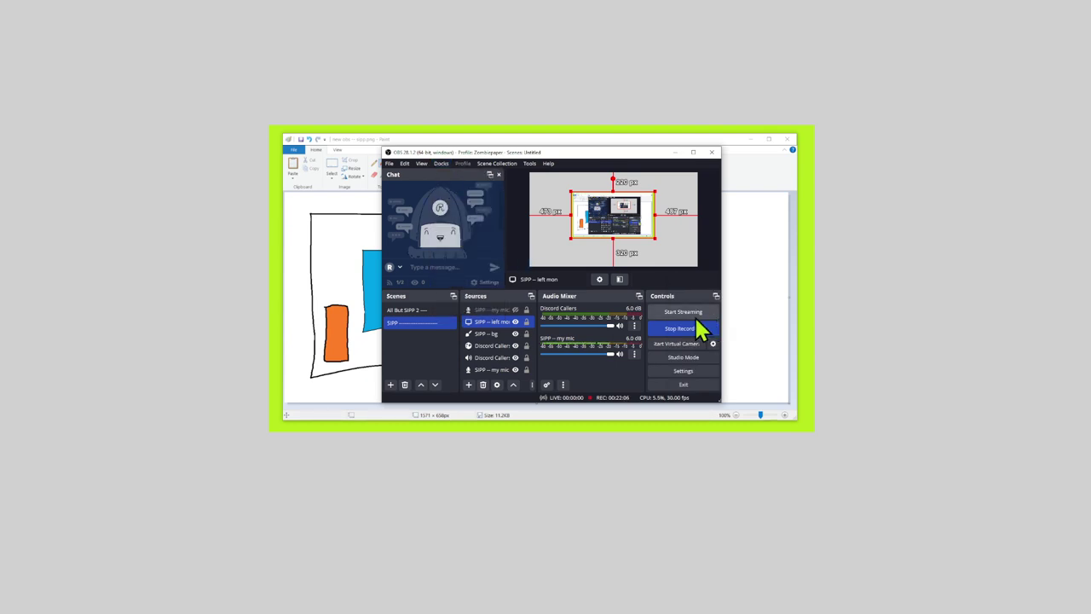
left_click_drag(652, 303, 671, 305)
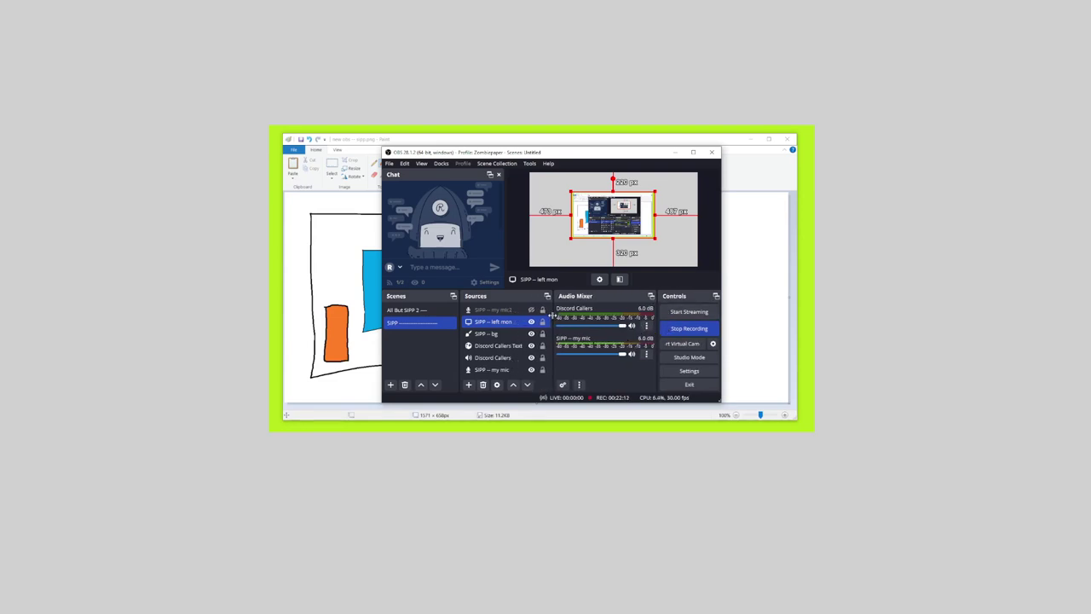
left_click_drag(537, 314, 552, 314)
In the All But SIPP 2 scene, set the Underlay group and all its sources to the custom color #b5e61d, leaving the group collapsed.
left_click(404, 312)
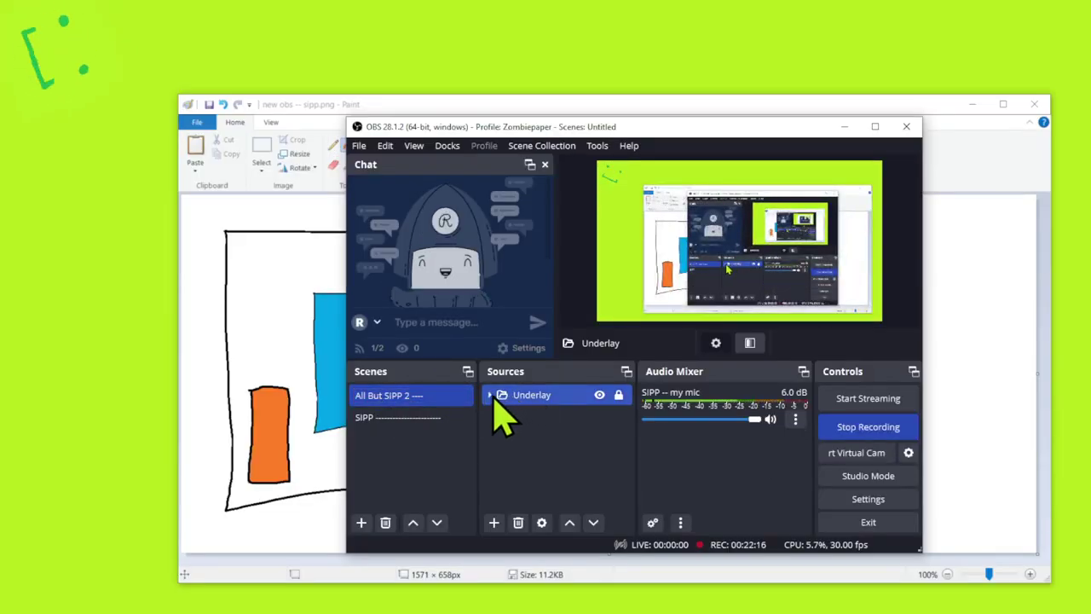
left_click(490, 394)
right_click(516, 399)
left_click_drag(496, 476, 535, 402)
right_click(538, 402)
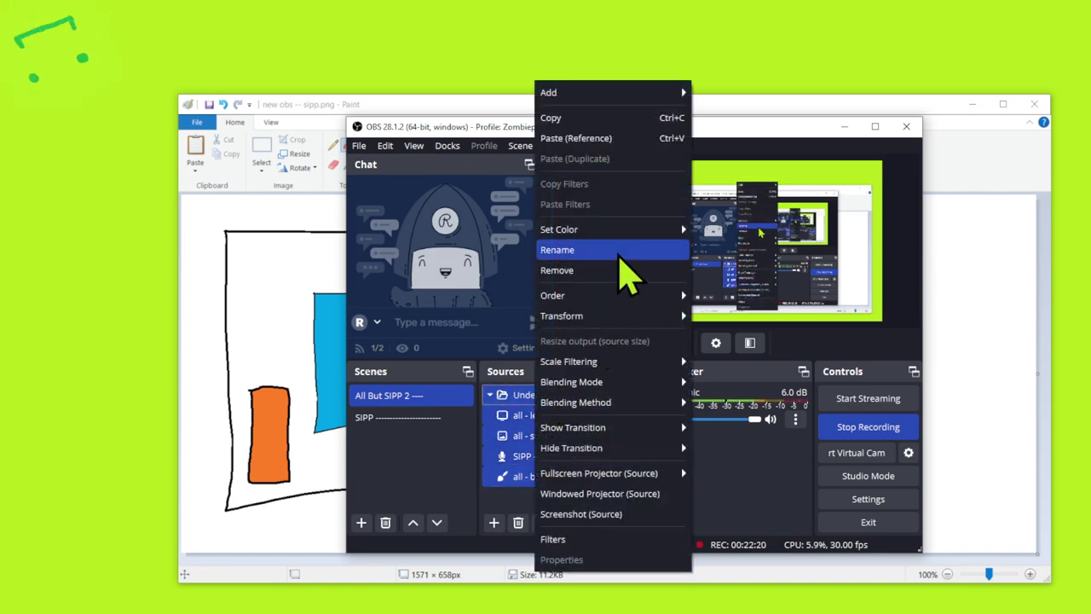
mouse_move(613, 230)
left_click(722, 248)
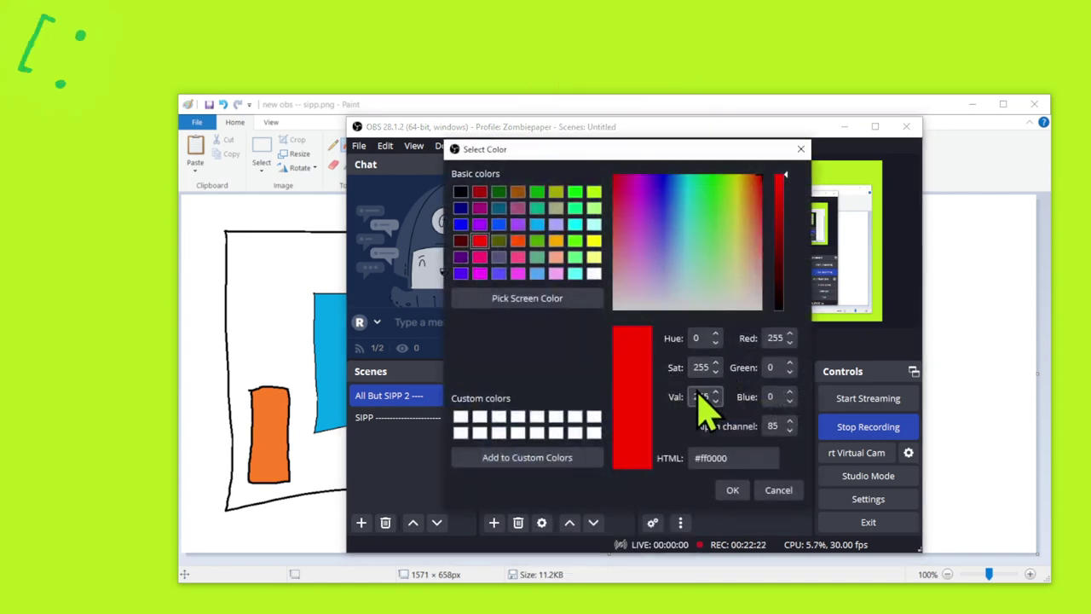
double_click(721, 458)
type("#b5e61d")
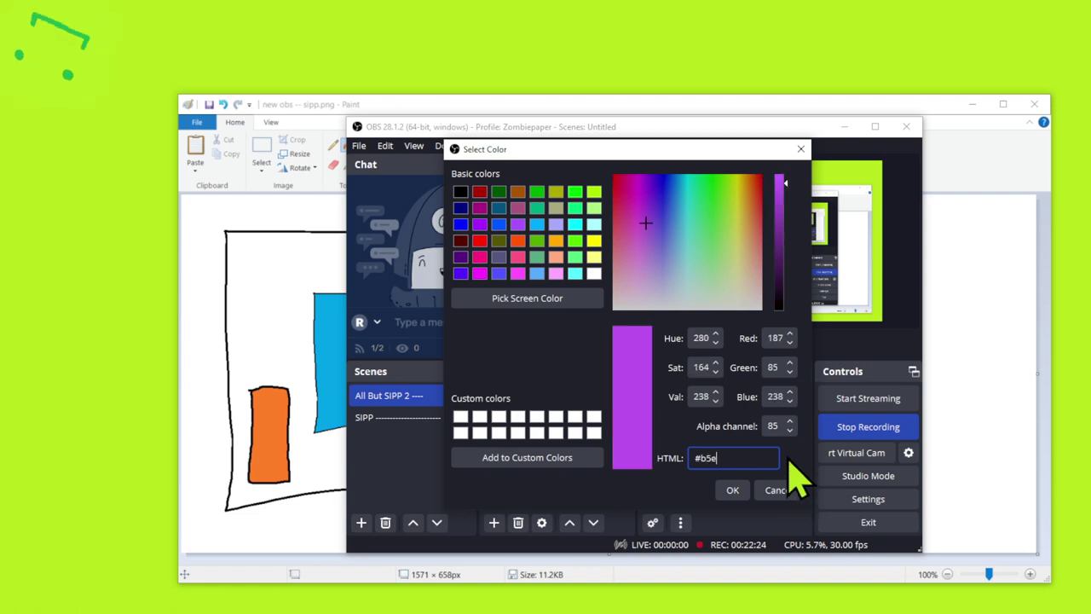
left_click(727, 490)
left_click(549, 395)
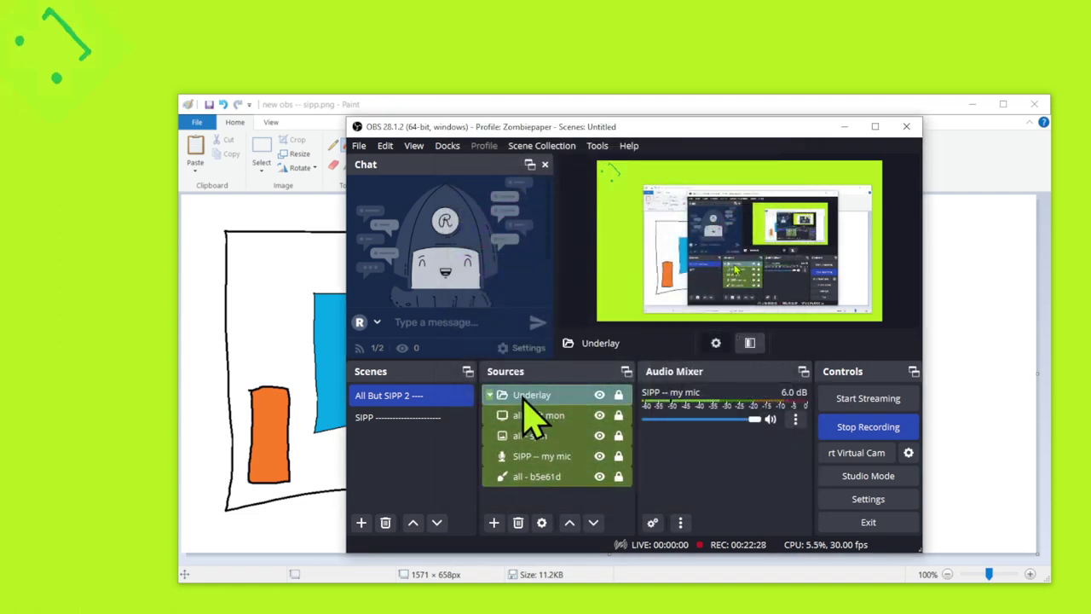
left_click(489, 396)
In the SIPP scene, move the Discord Callers Text source to the top of the source order.
left_click(418, 415)
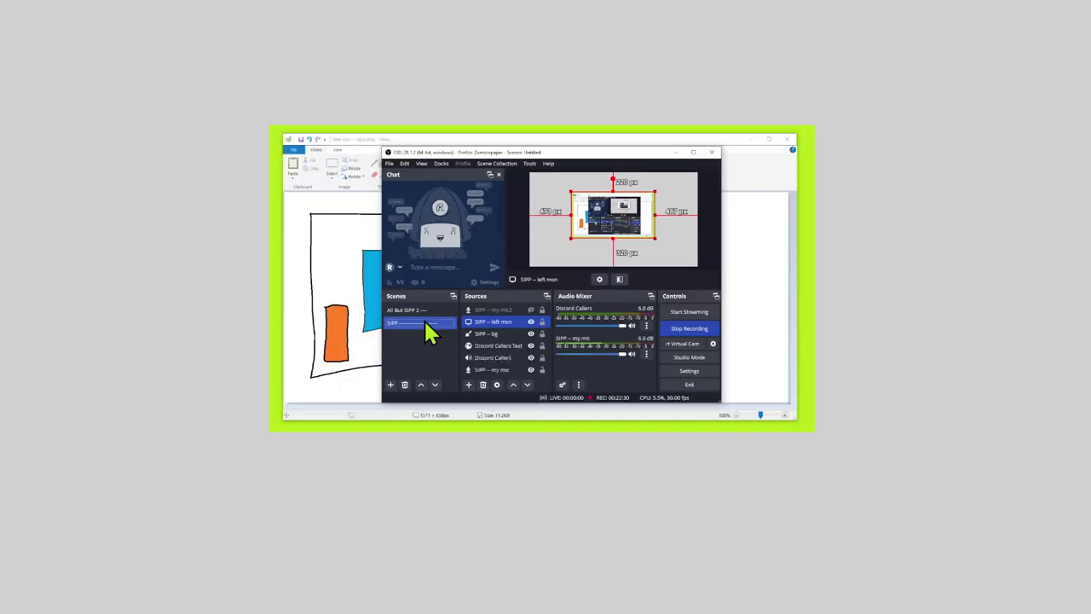
left_click(511, 370)
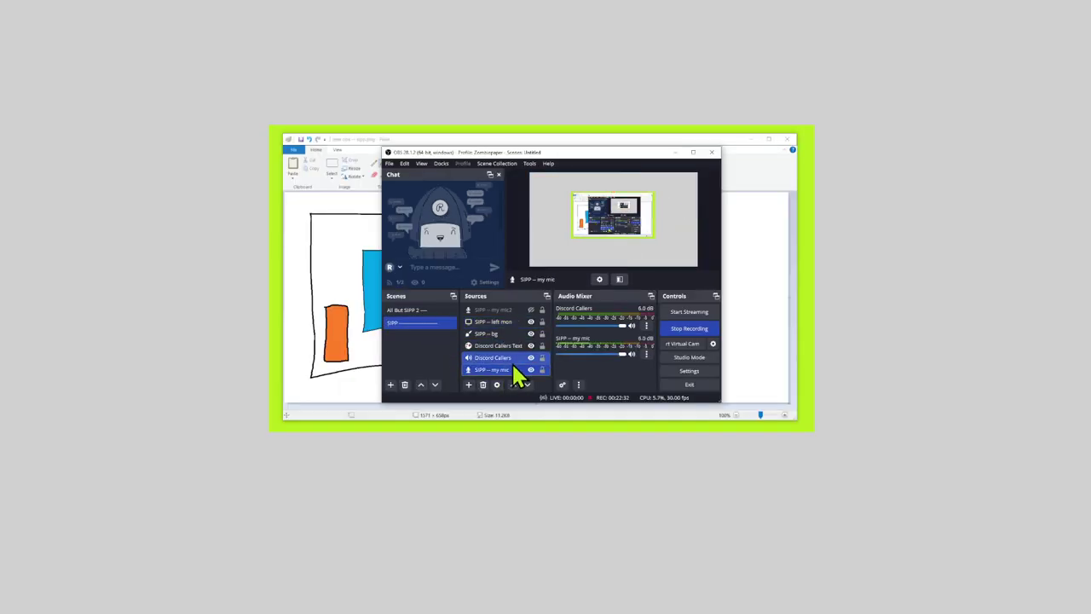
left_click(512, 346, "shift")
left_click(511, 346)
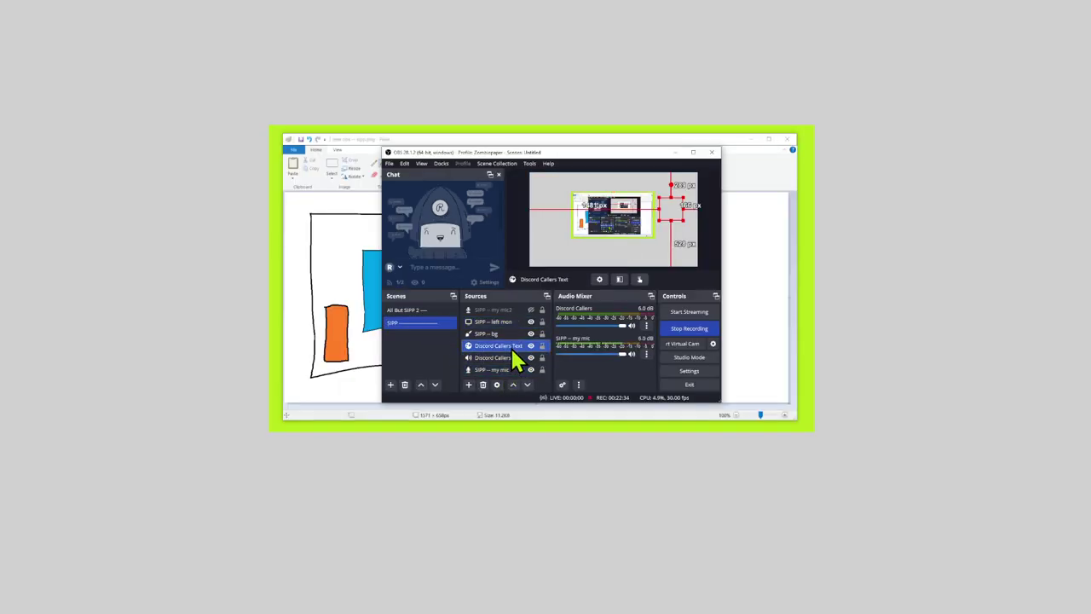
left_click(512, 357, "shift")
left_click(513, 348)
left_click_drag(513, 348, 506, 323)
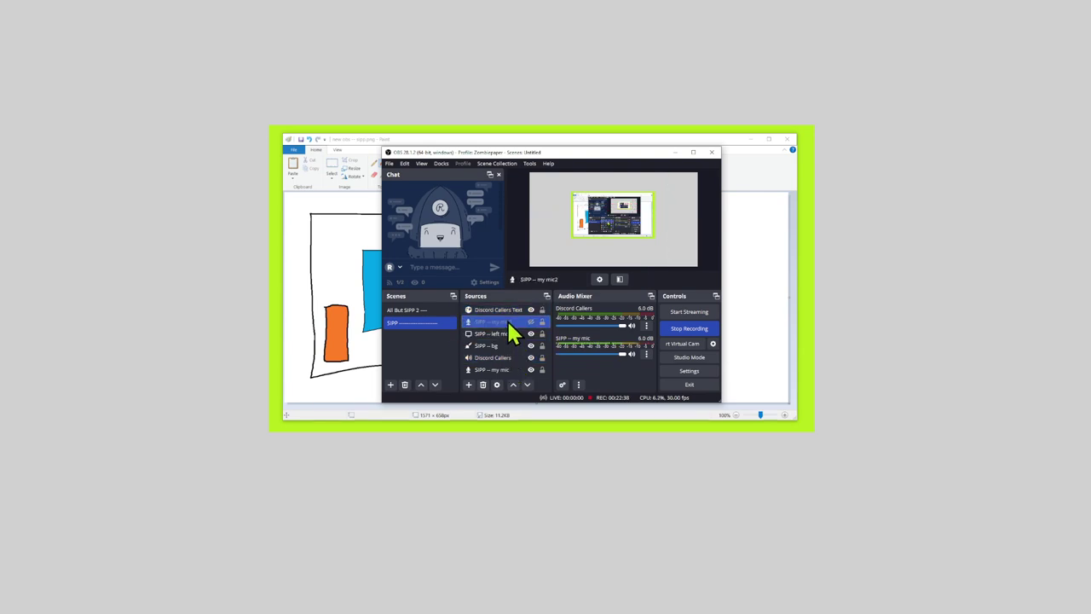
Remove the SIPP -- my mic2 source from the SIPP scene.
right_click(508, 321)
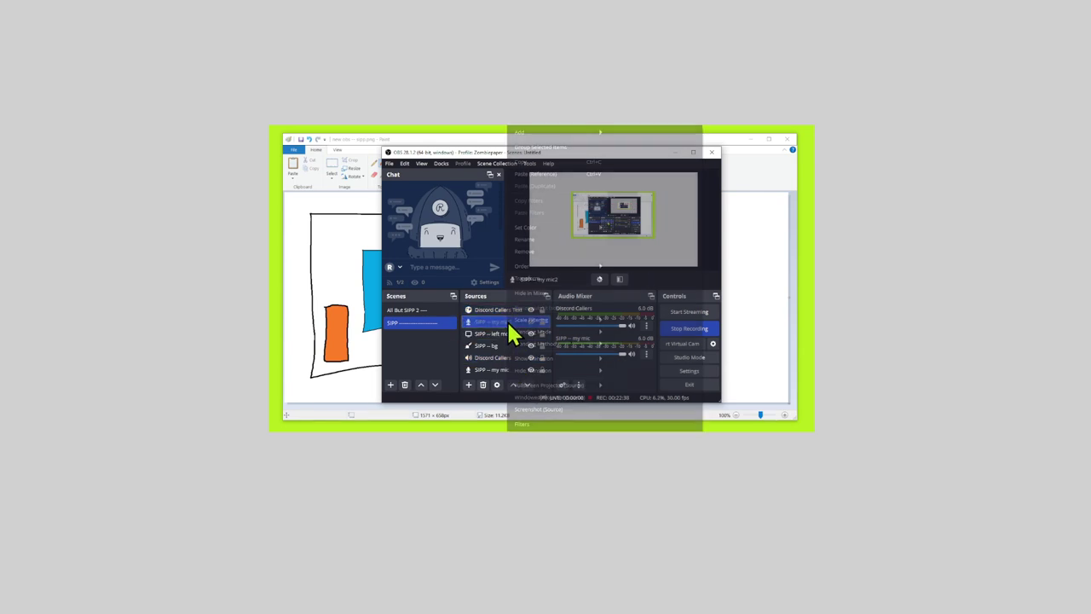
left_click(536, 251)
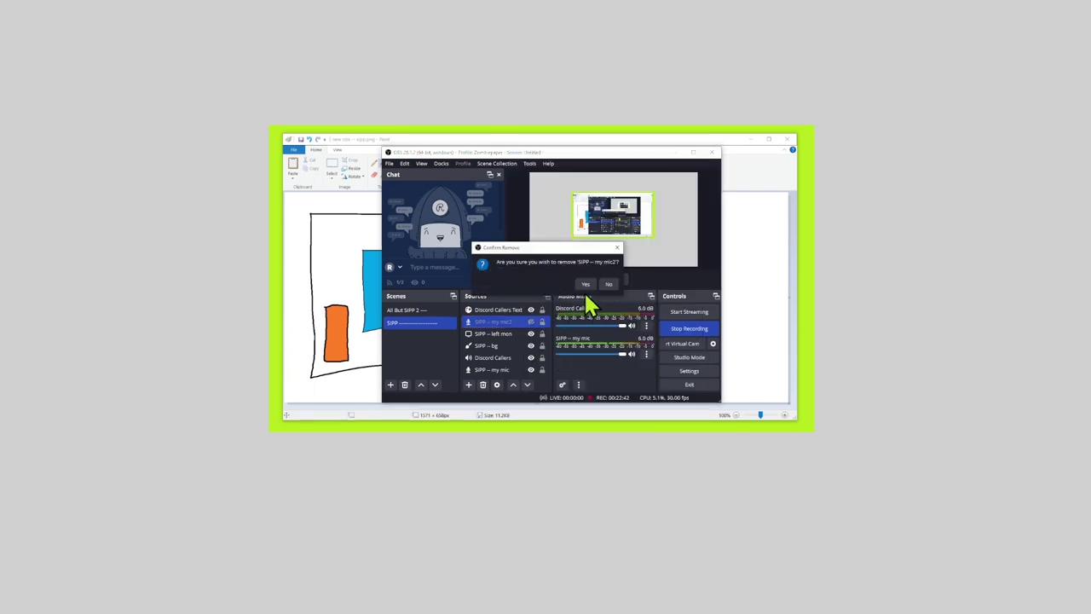
left_click(586, 284)
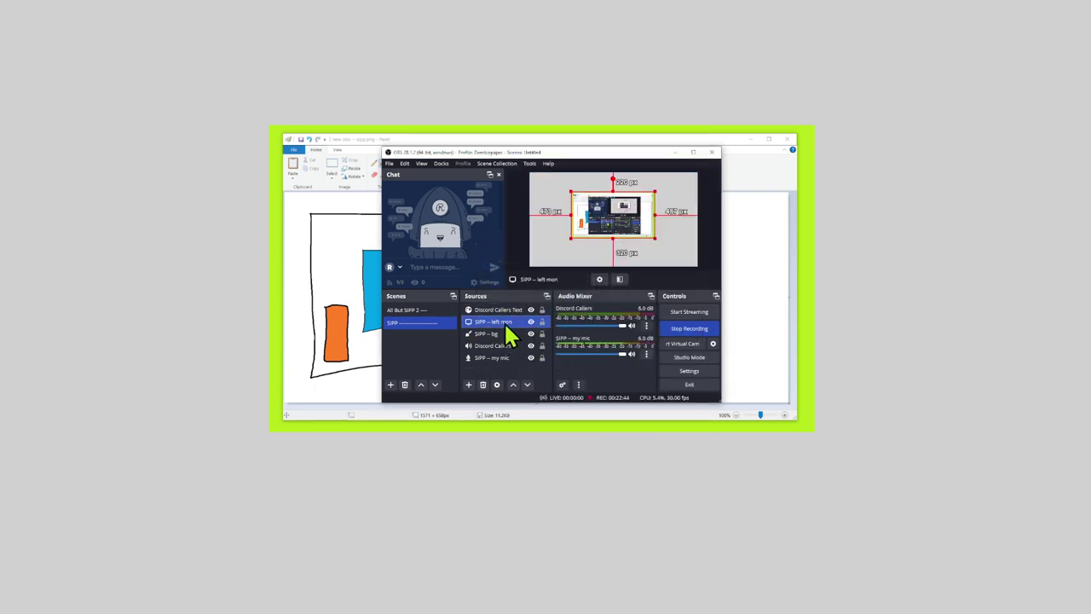
Hide the SIPP -- bg source and move SIPP -- left mon below it in the source order.
left_click(506, 335)
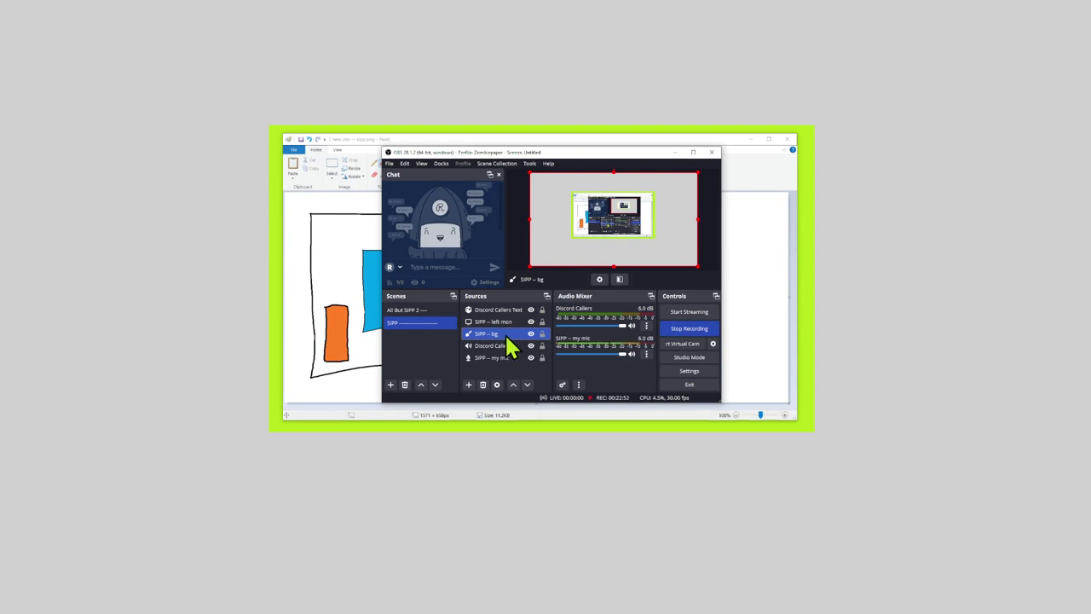
left_click(531, 333)
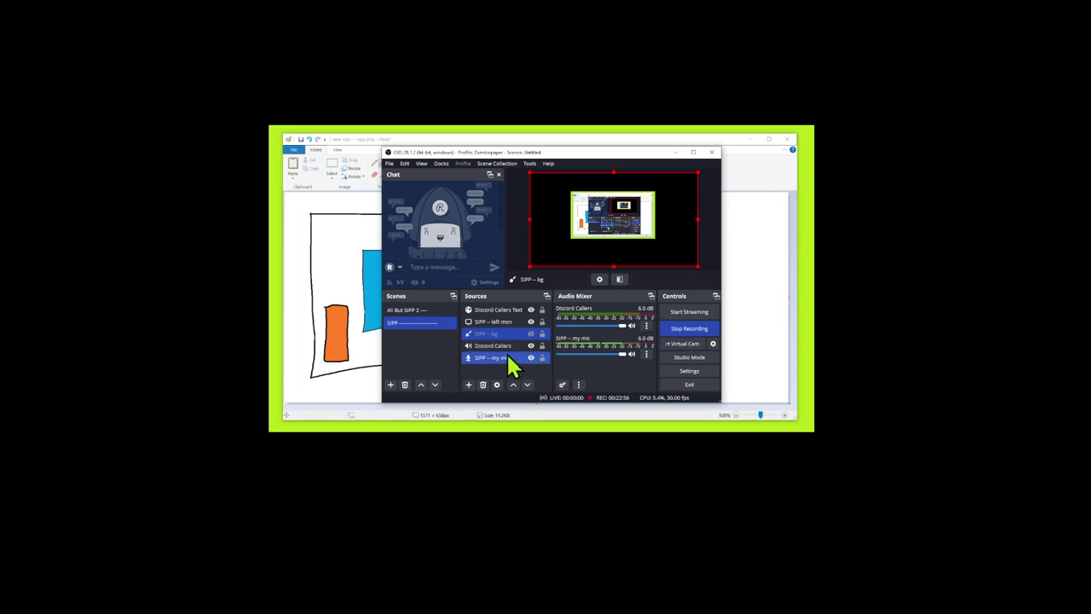
left_click(510, 324)
left_click(527, 385)
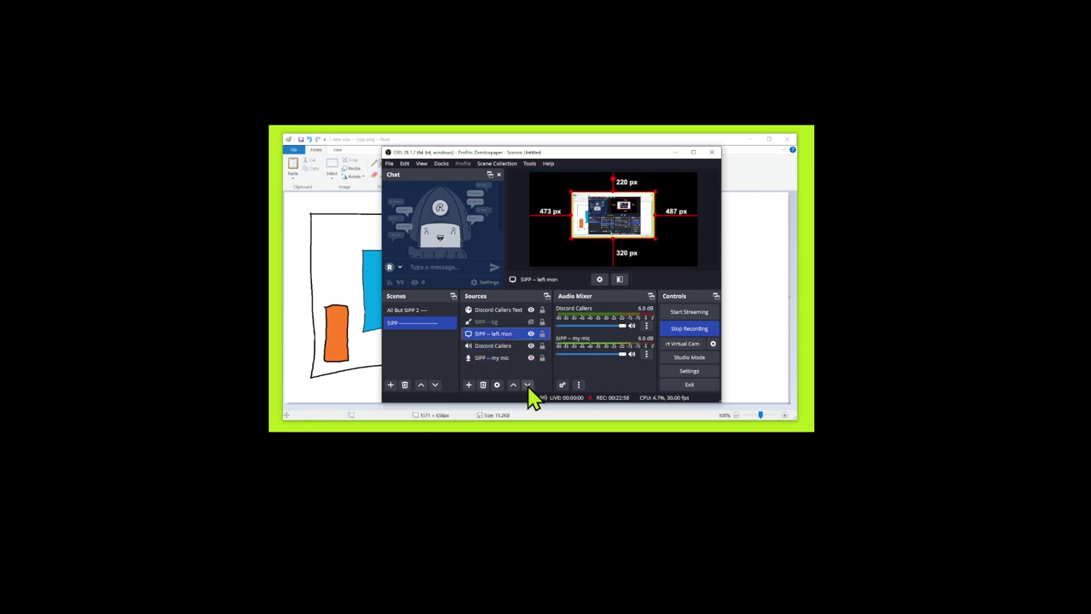
Group the SIPP -- left mon, Discord Callers and SIPP -- my mic sources under the name SIPP -- Underlay.
left_click(505, 356, "shift")
right_click(506, 353)
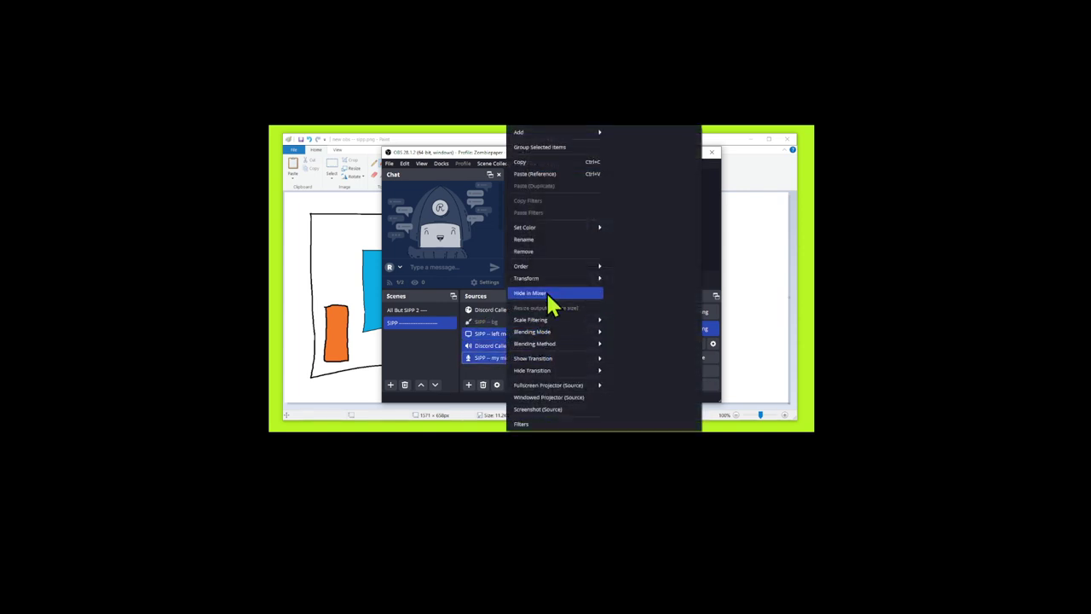
left_click(555, 148)
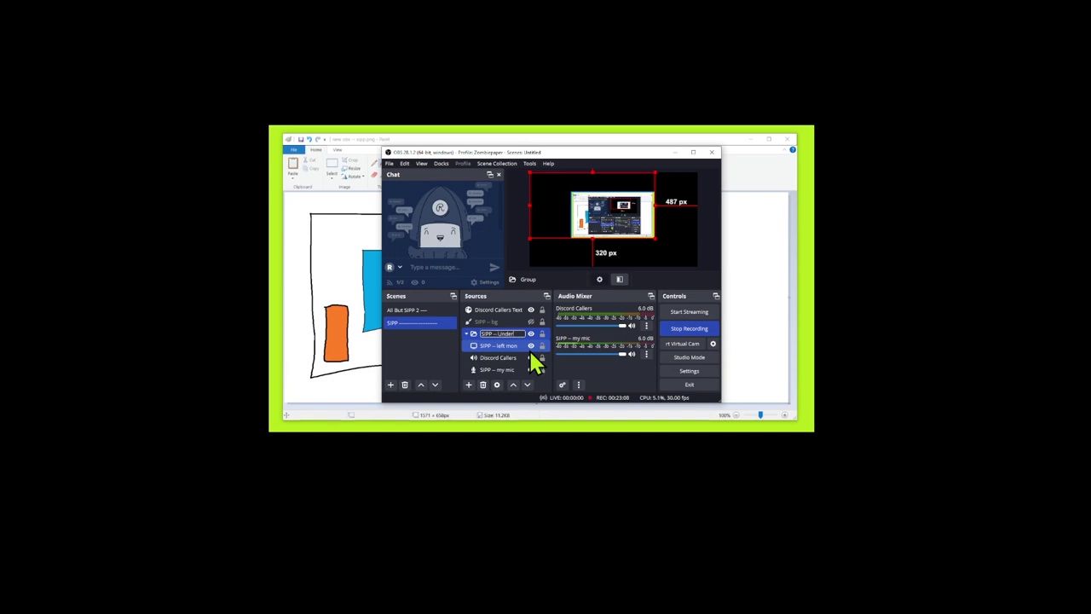
Copy the all - spin source from the All But SIPP 2 scene and return to the SIPP scene.
left_click(439, 310)
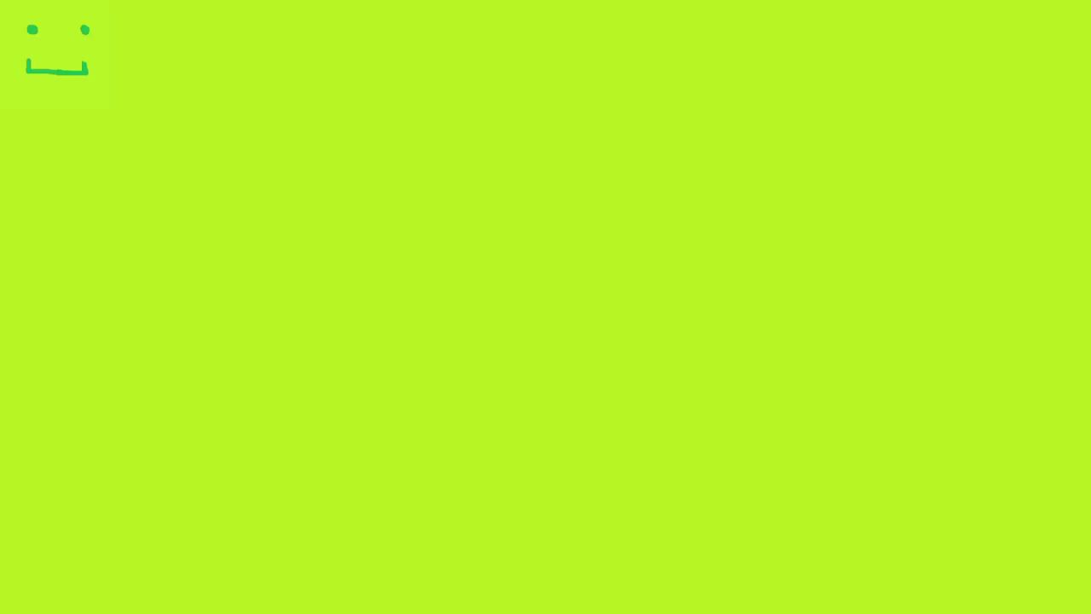
left_click(488, 395)
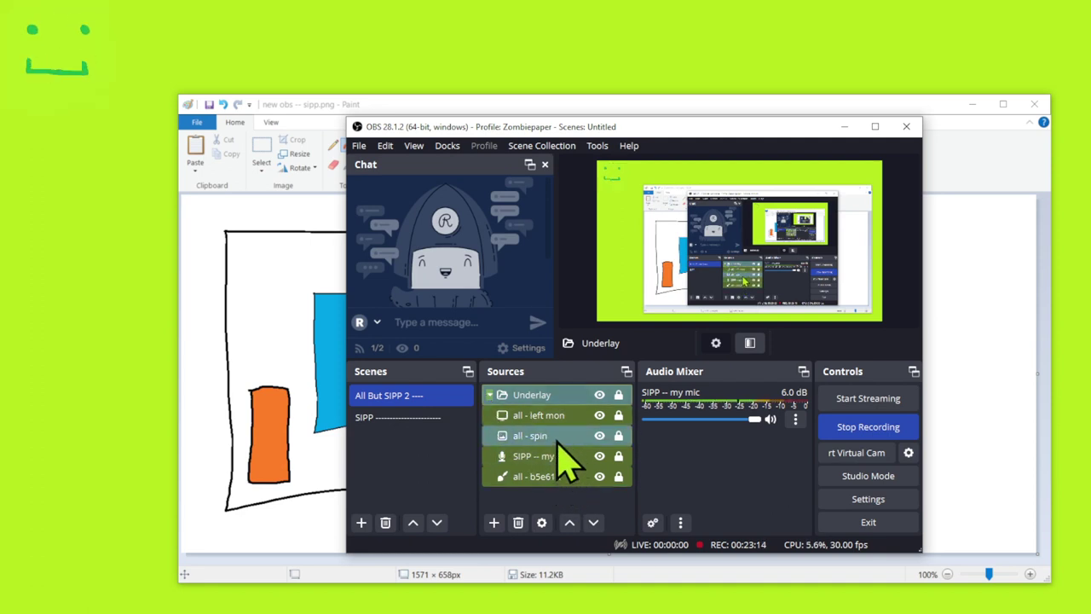
left_click(418, 417)
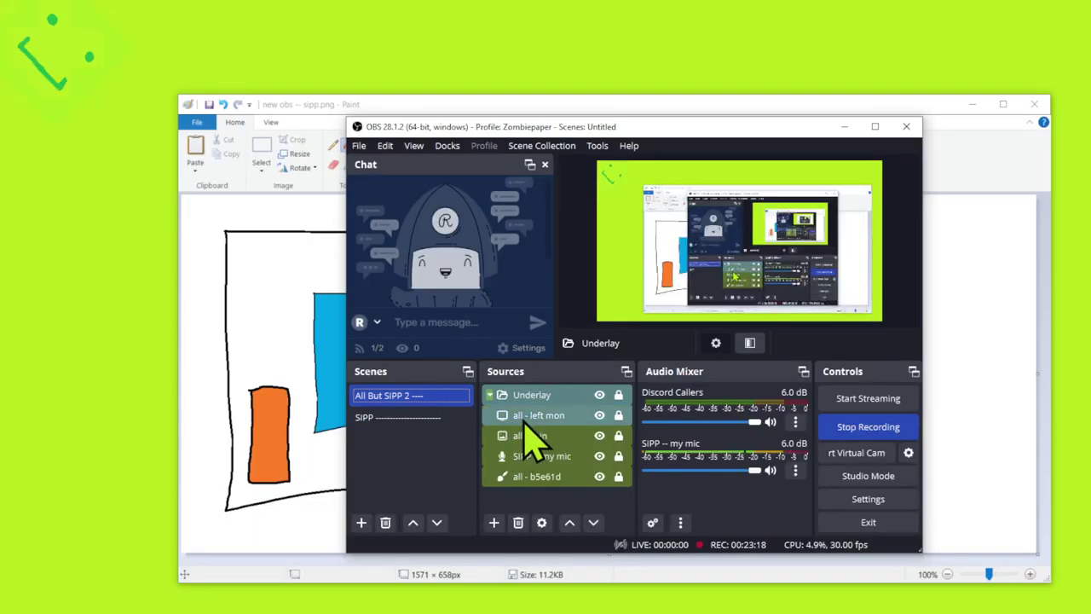
left_click(551, 437)
right_click(555, 458)
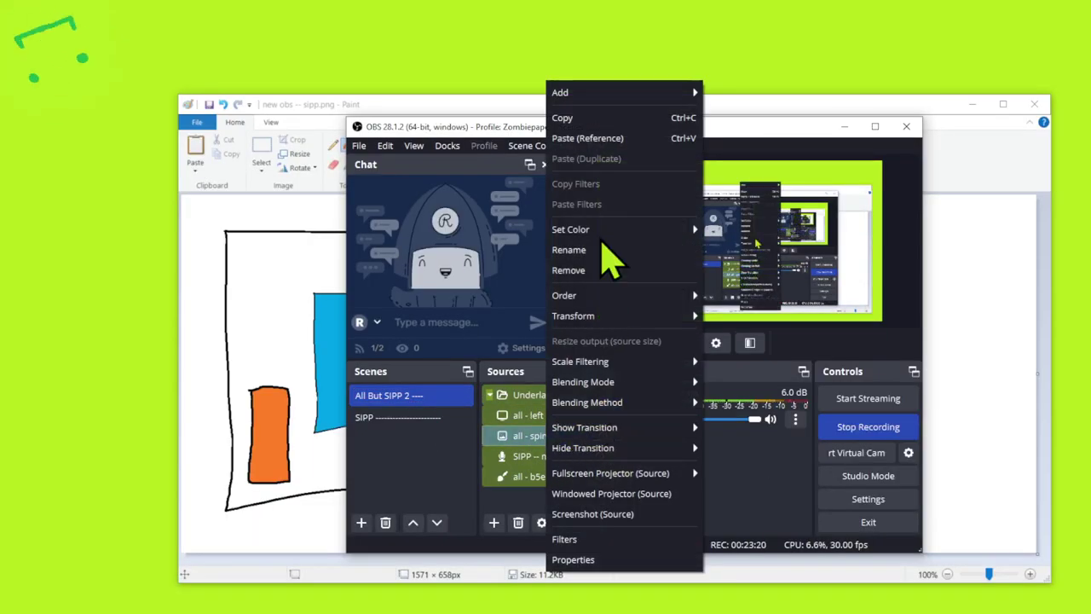
left_click(614, 116)
left_click(397, 417)
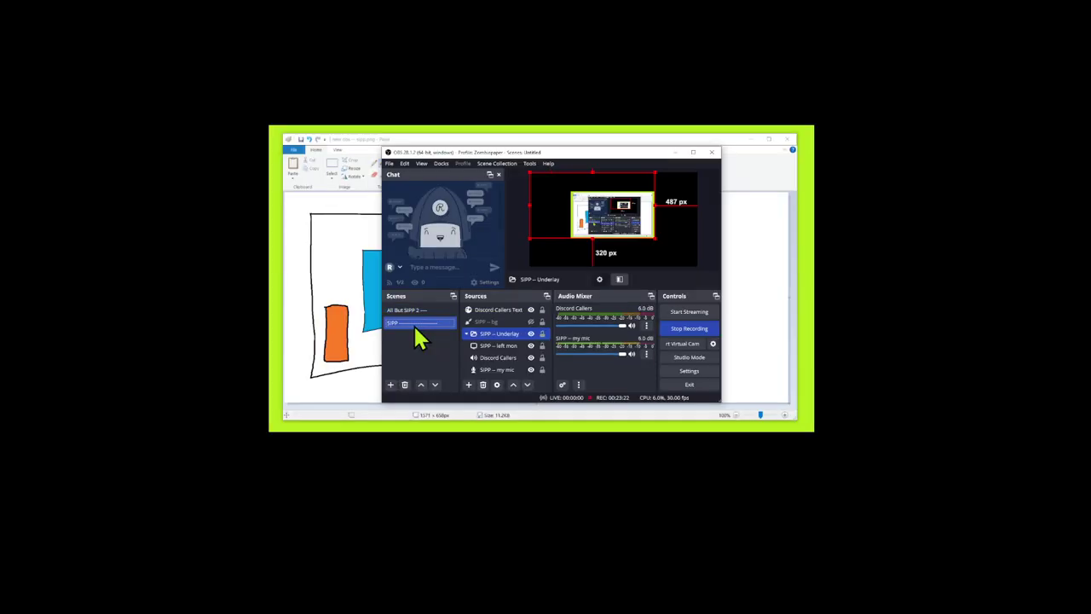
Set the SIPP -- Underlay group and all its sources to the custom color #b5e61d.
left_click(548, 416)
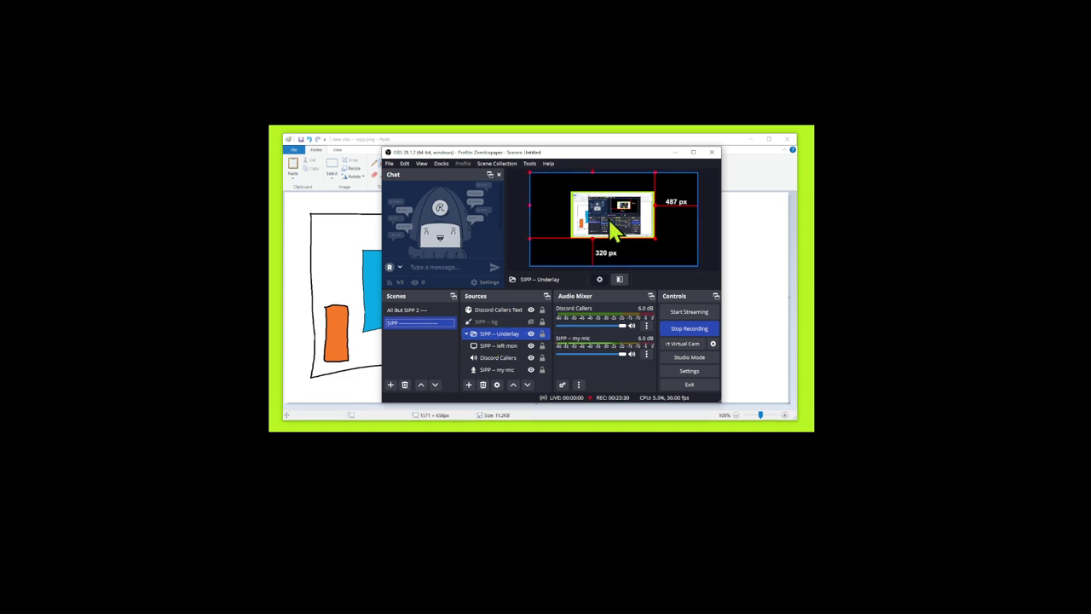
left_click(509, 373, "shift")
right_click(512, 375)
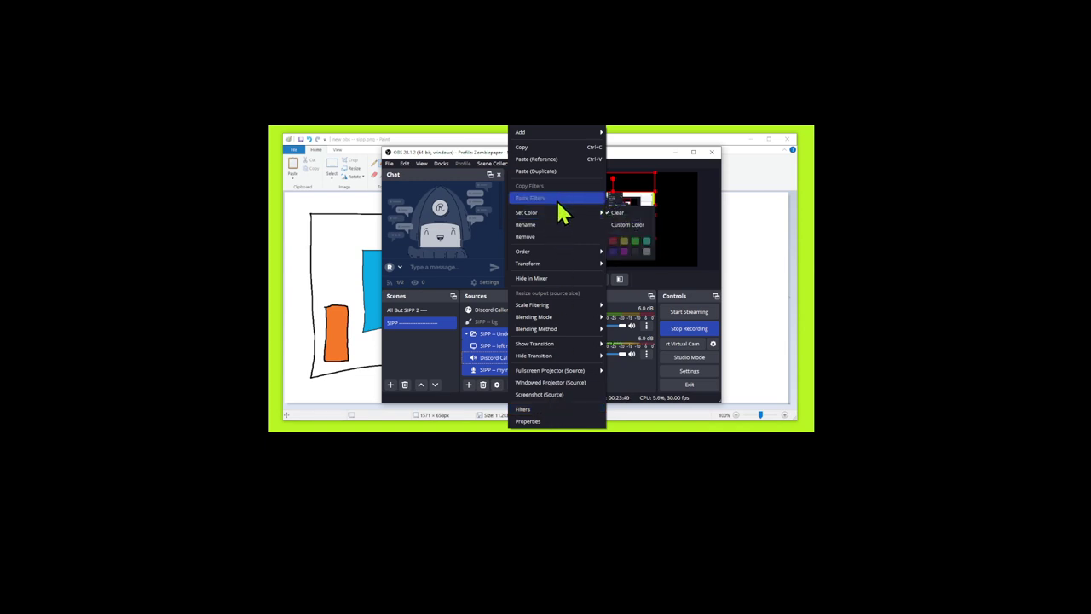
mouse_move(573, 220)
left_click(627, 225)
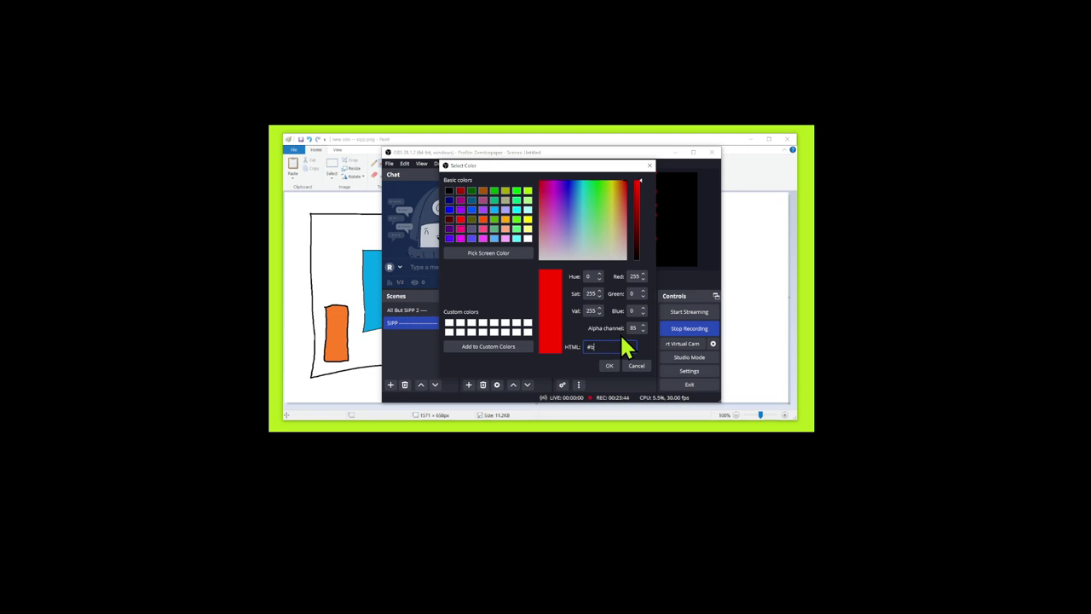
type("#b5e6")
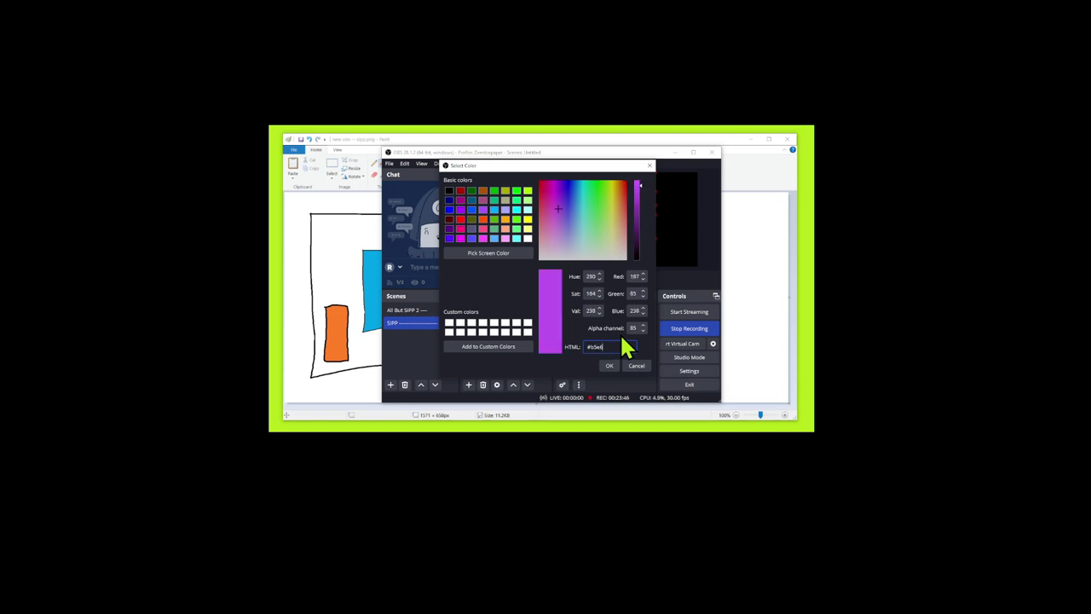
type("1d")
left_click(608, 365)
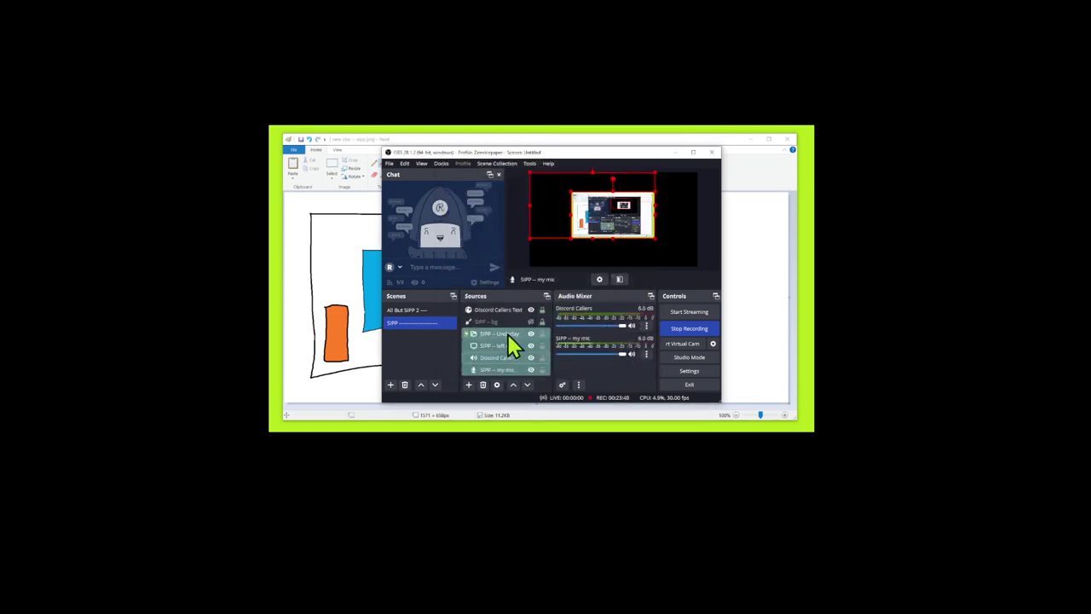
left_click(518, 323)
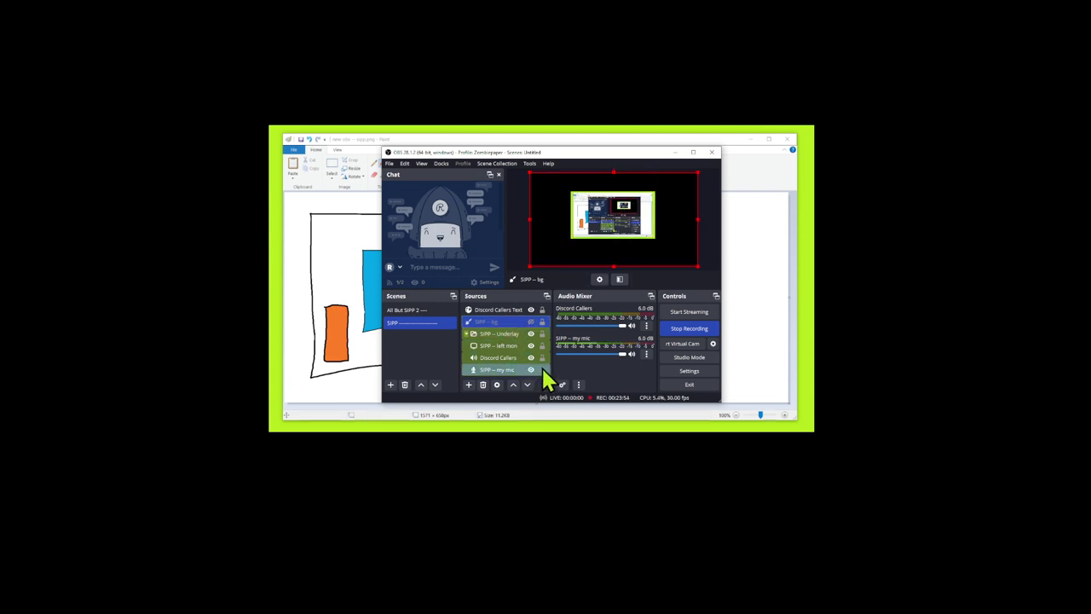
left_click(505, 359)
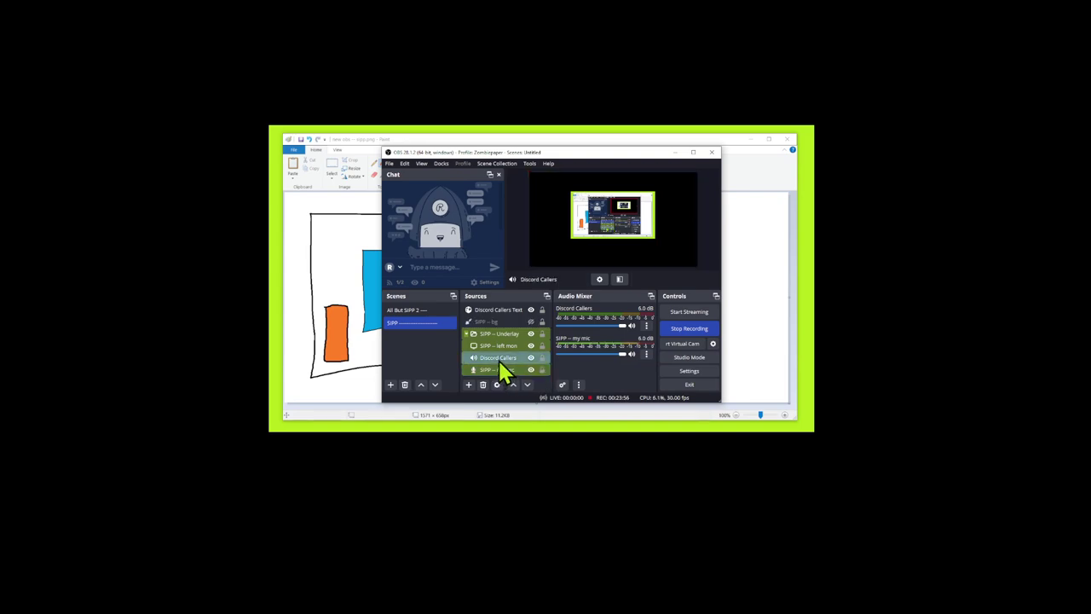
In the All But SIPP 2 scene, add a new Audio Input Capture source named "all -- my mic".
left_click(416, 310)
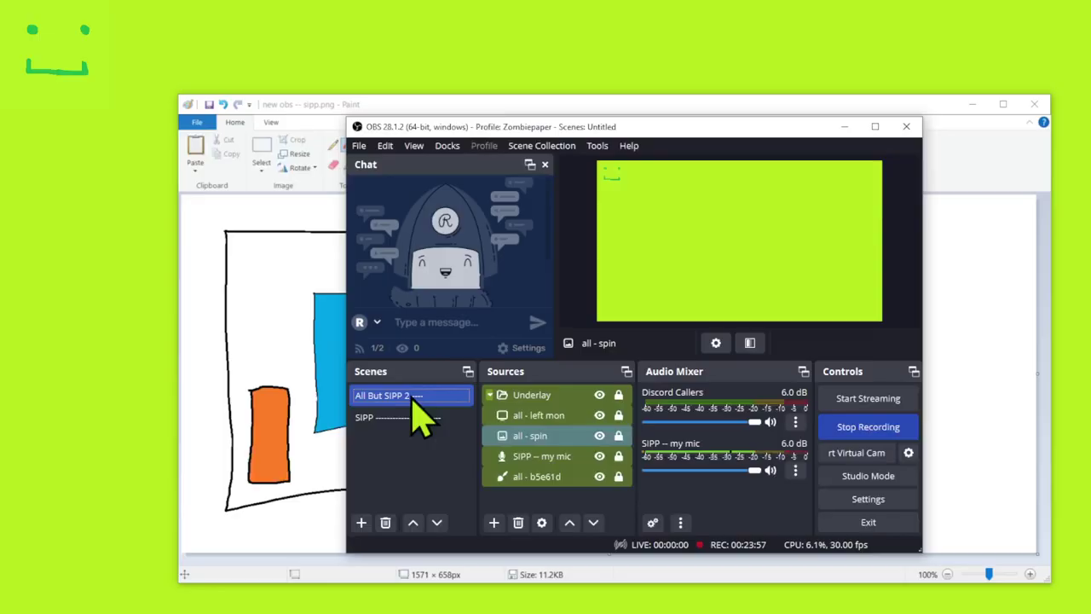
left_click(537, 458)
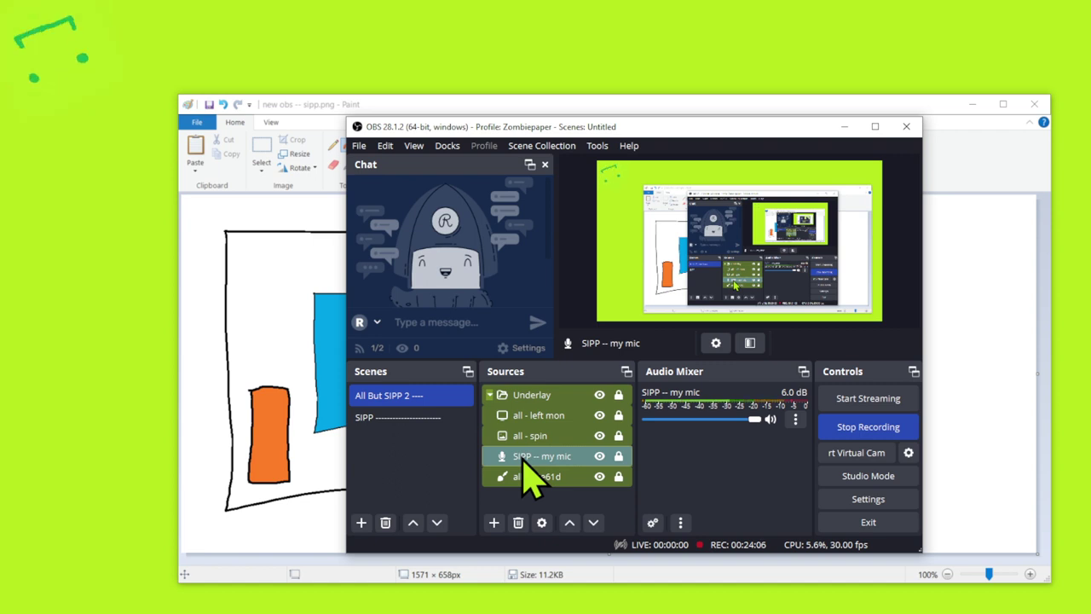
left_click(493, 522)
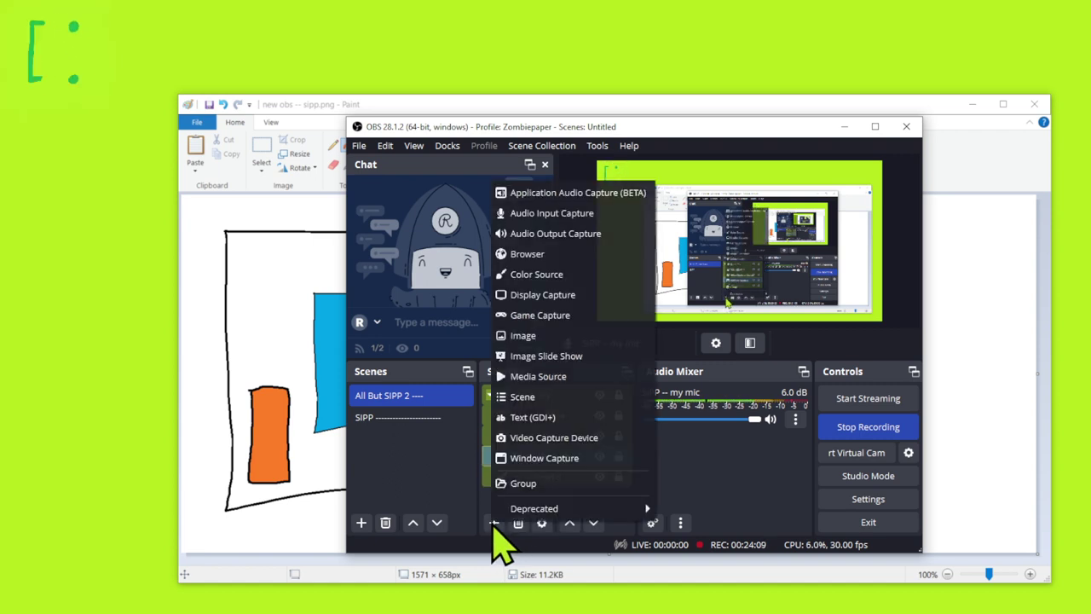
left_click(557, 217)
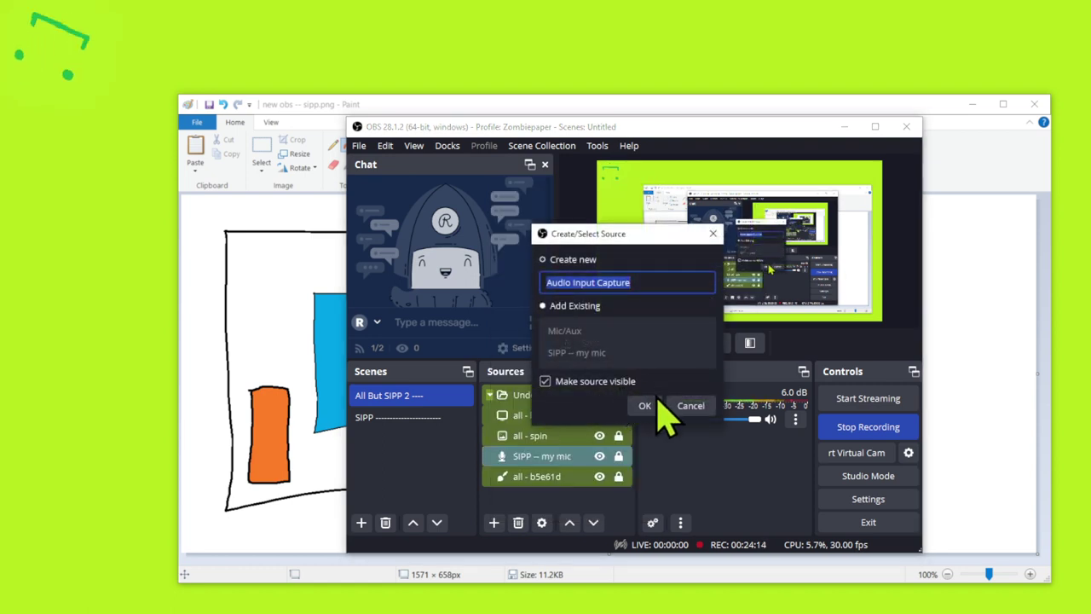
key("BackSpace")
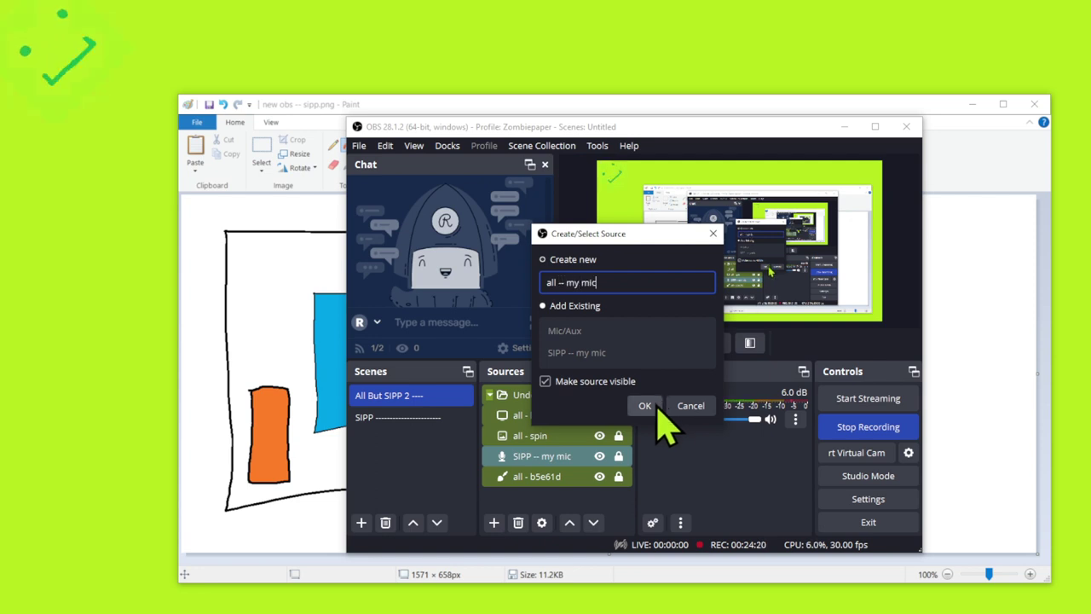
left_click(645, 406)
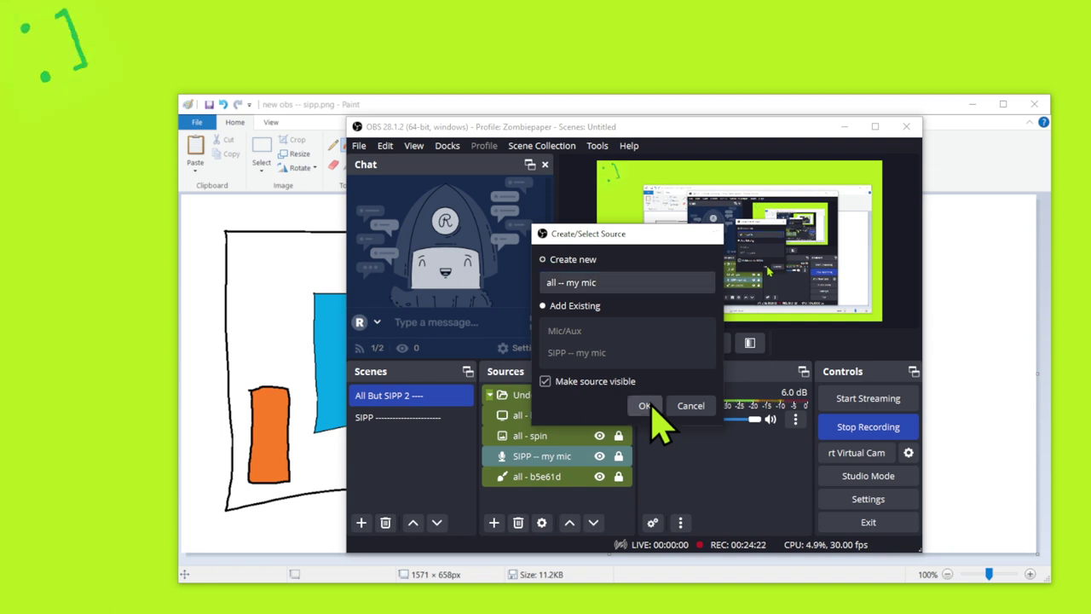
Create the microphone source "all -- my mic" and remove the "SIPP -- my mic" source from the All But SIPP 2 scene.
left_click(704, 470)
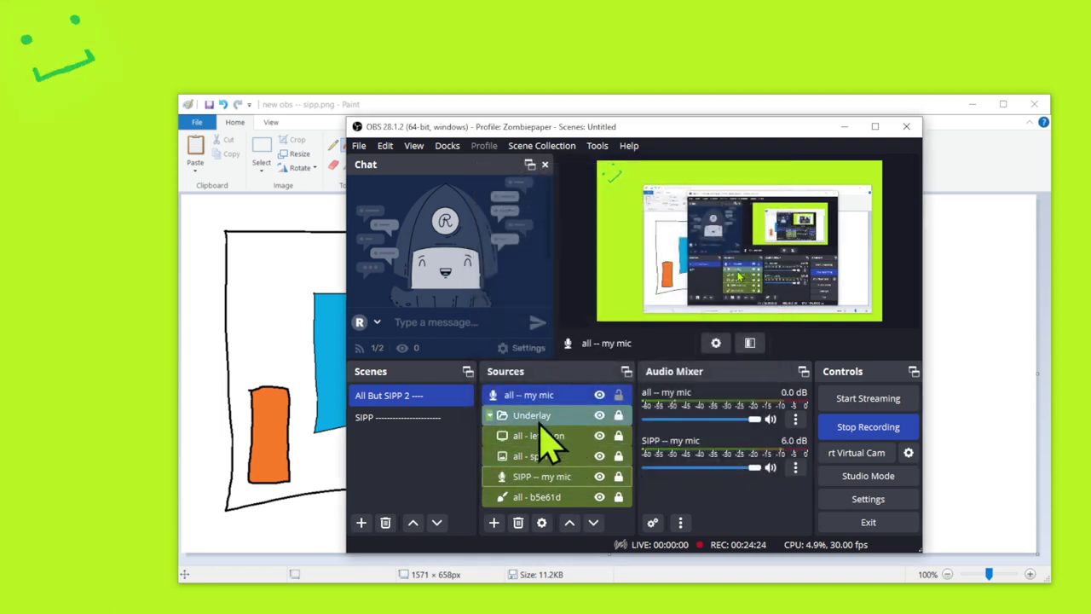
left_click(599, 477)
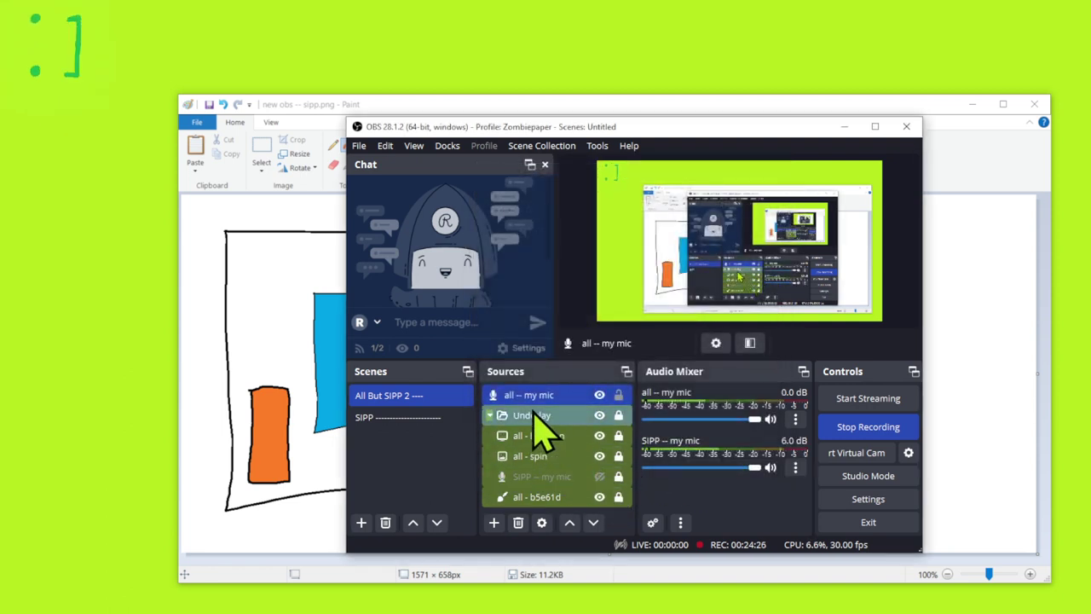
right_click(584, 479)
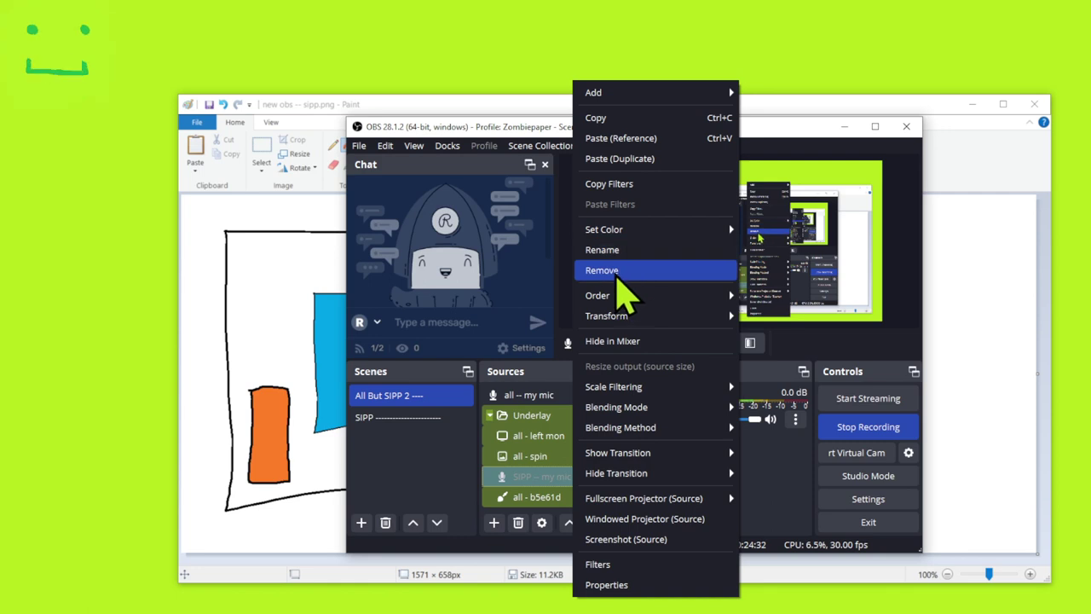
left_click(630, 271)
left_click(687, 348)
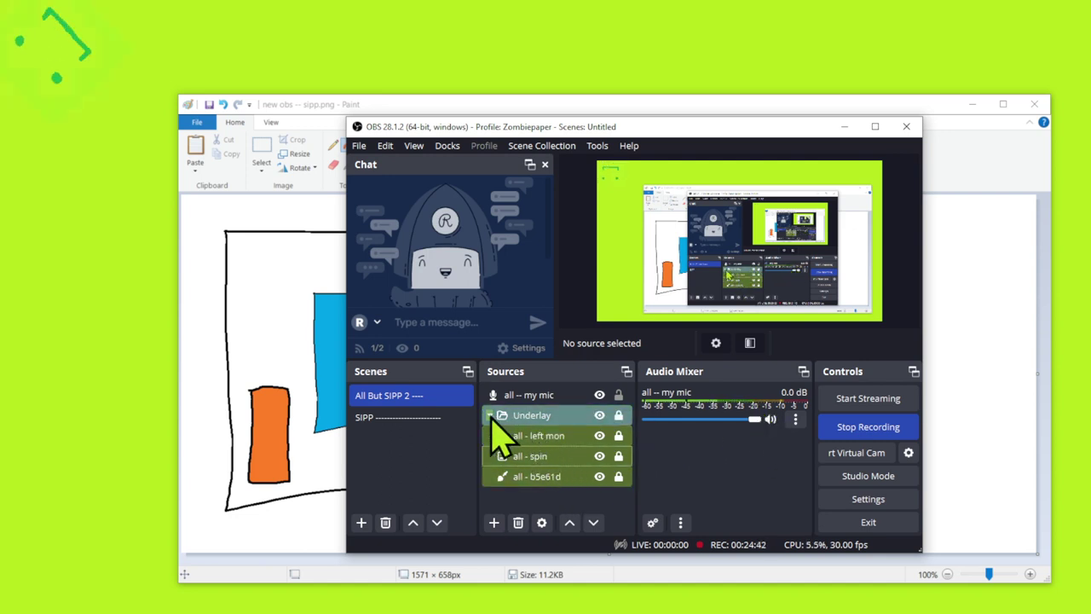
Move "all -- my mic" into the Underlay group, below the left monitor source, and set its list color to #b5e61d.
left_click_drag(551, 395, 557, 442)
right_click(557, 440)
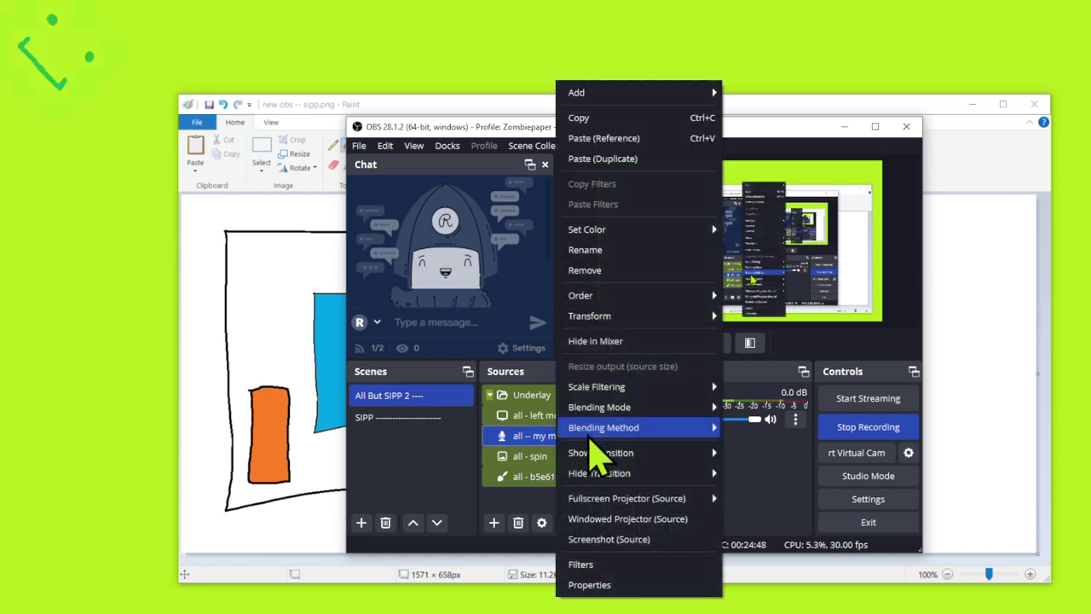
mouse_move(652, 231)
left_click(756, 256)
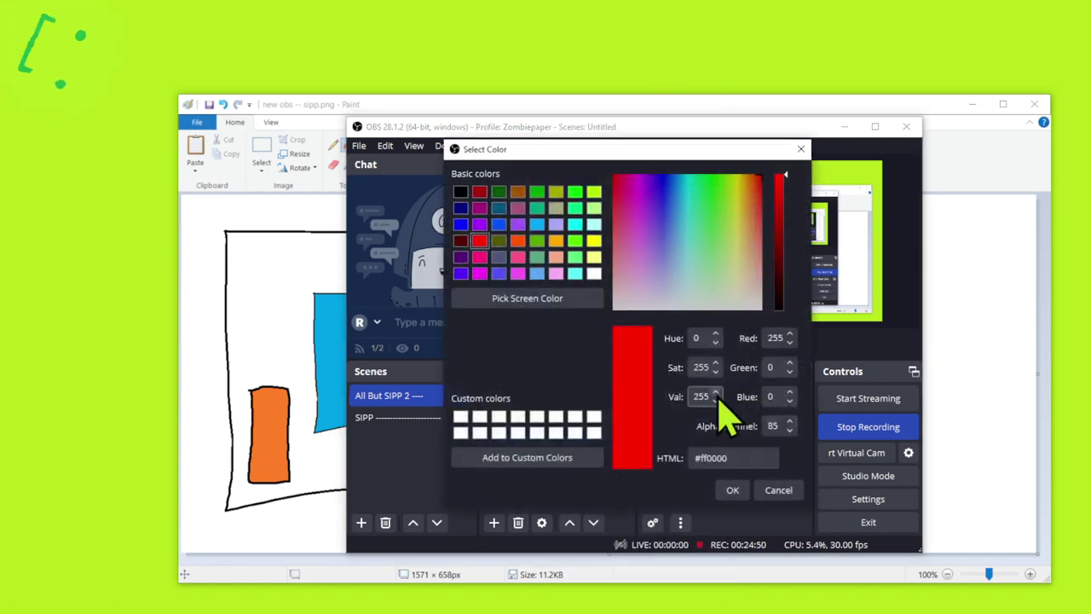
triple_click(721, 454)
type("#b5e61d")
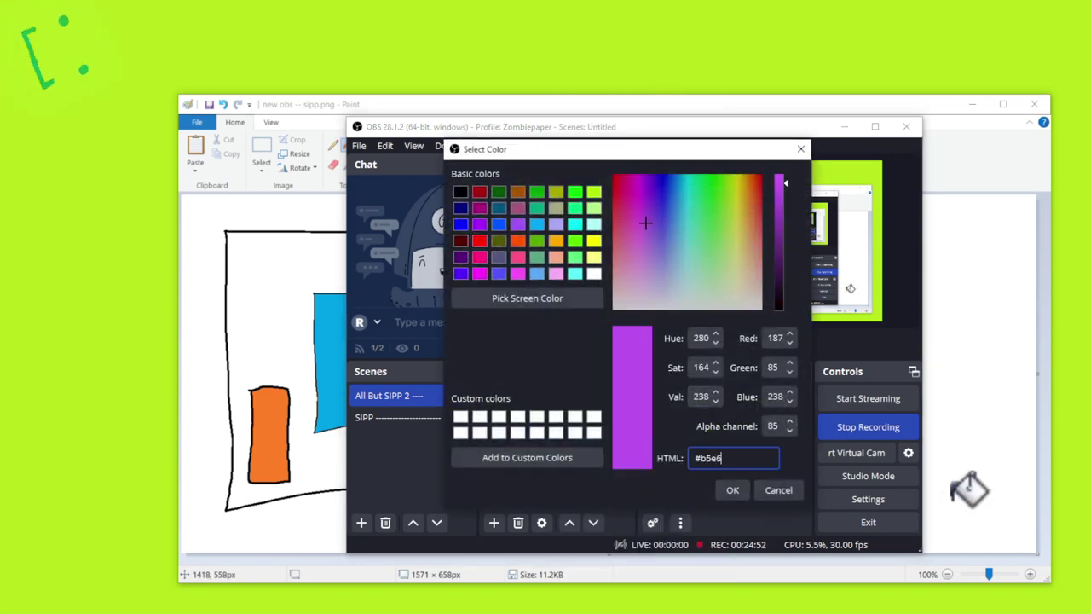
left_click(733, 489)
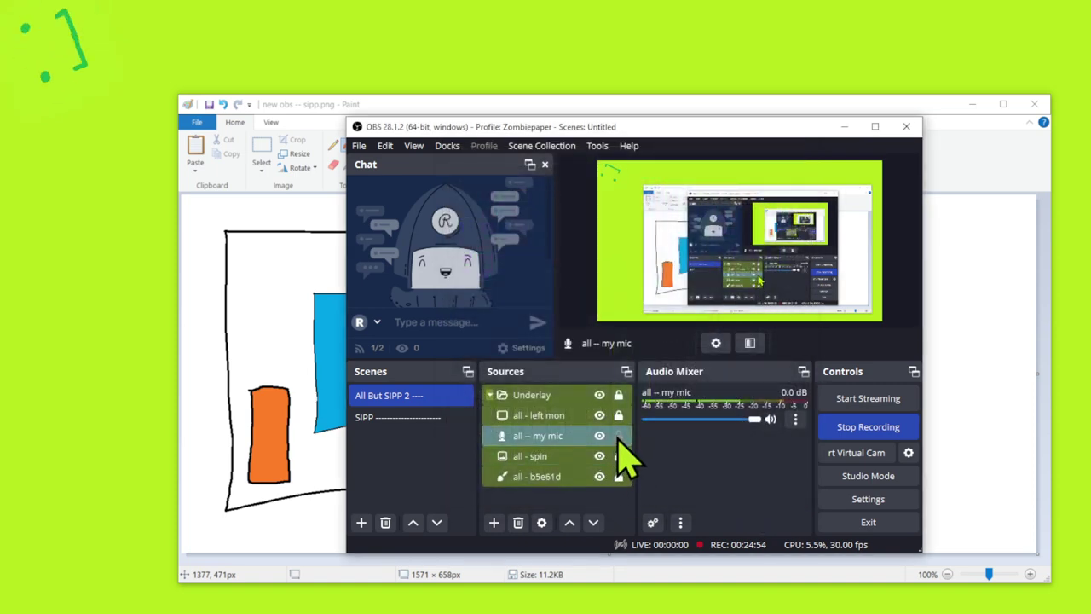
Lock the "all -- my mic" source in the Underlay group.
left_click(618, 435)
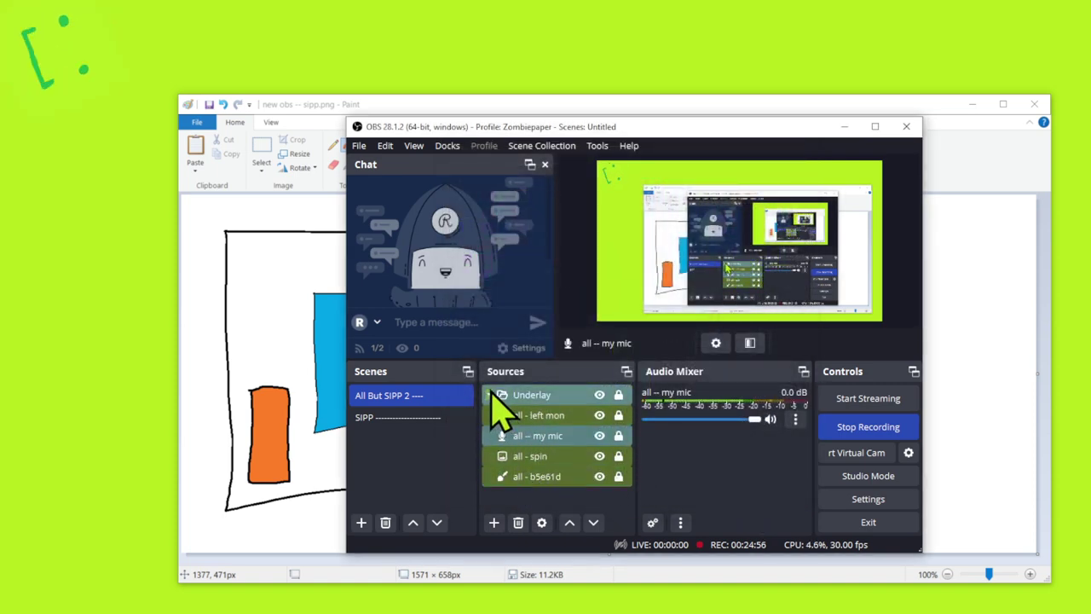
left_click(515, 396)
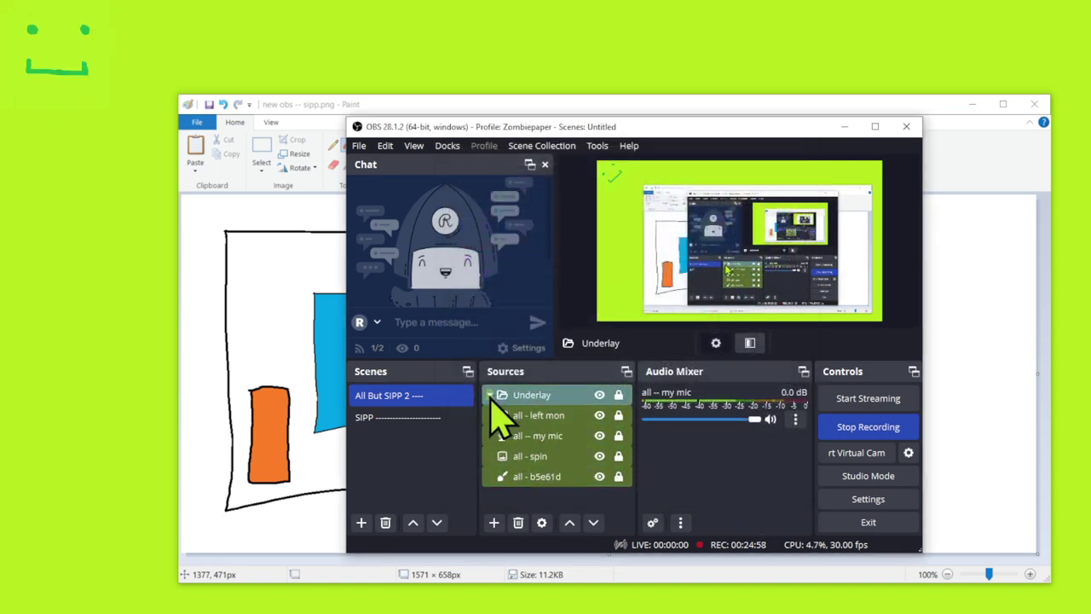
left_click(492, 395)
left_click(536, 415)
left_click(490, 394)
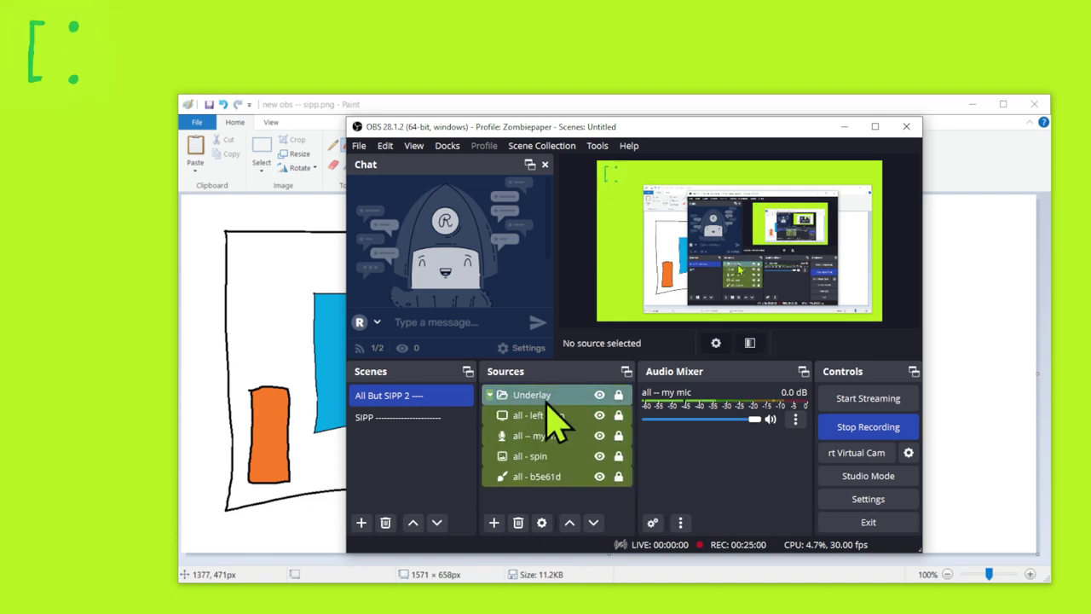
Rename the Underlay group in the All But SIPP 2 scene as "Group -- [all]".
left_click(563, 395)
left_click(563, 394)
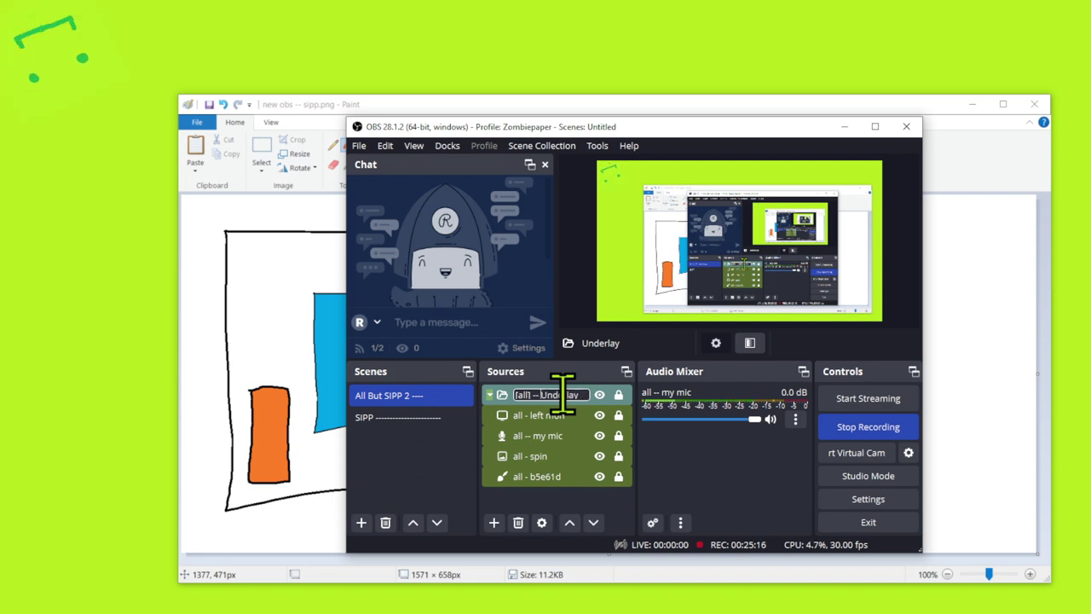
type("Group --")
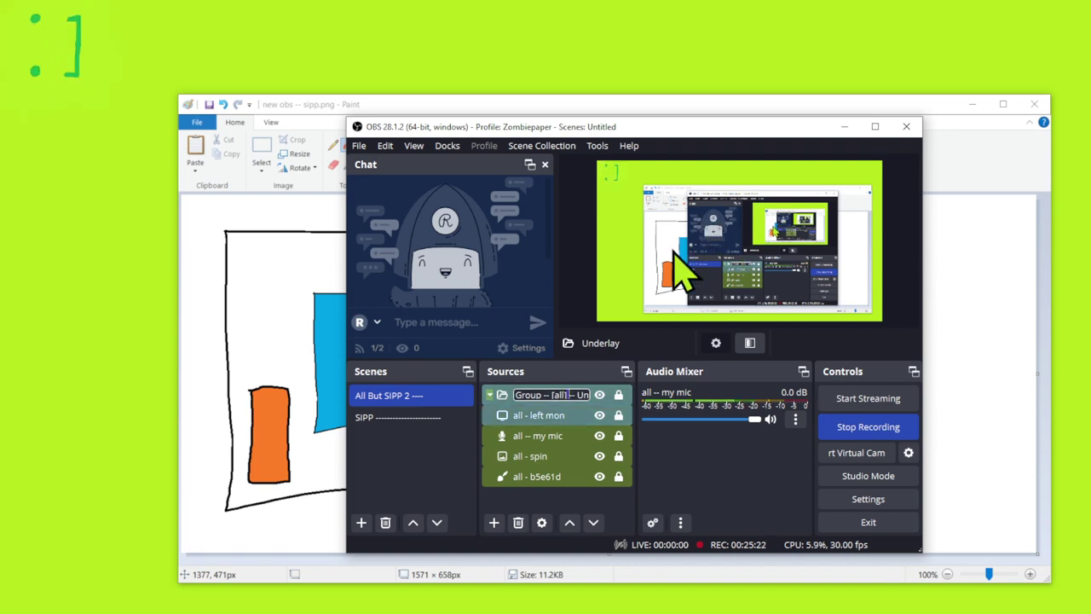
key("shift+End")
key("Delete")
key("ctrl+a")
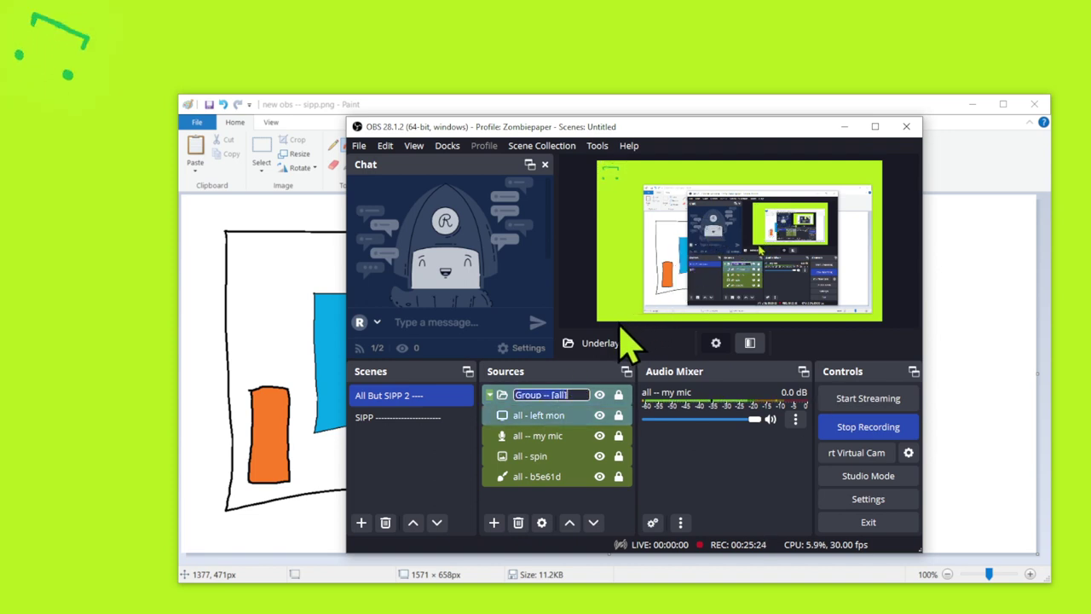
left_click(572, 392)
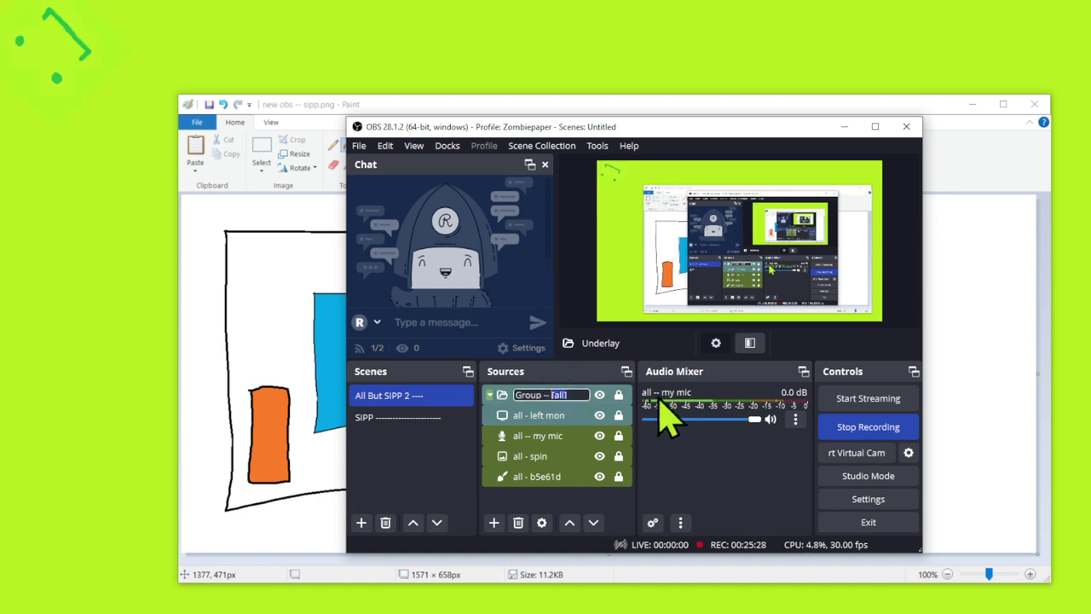
key("Return")
Rename the left monitor source in the [all] group as "[all] - left mon".
left_click(538, 415)
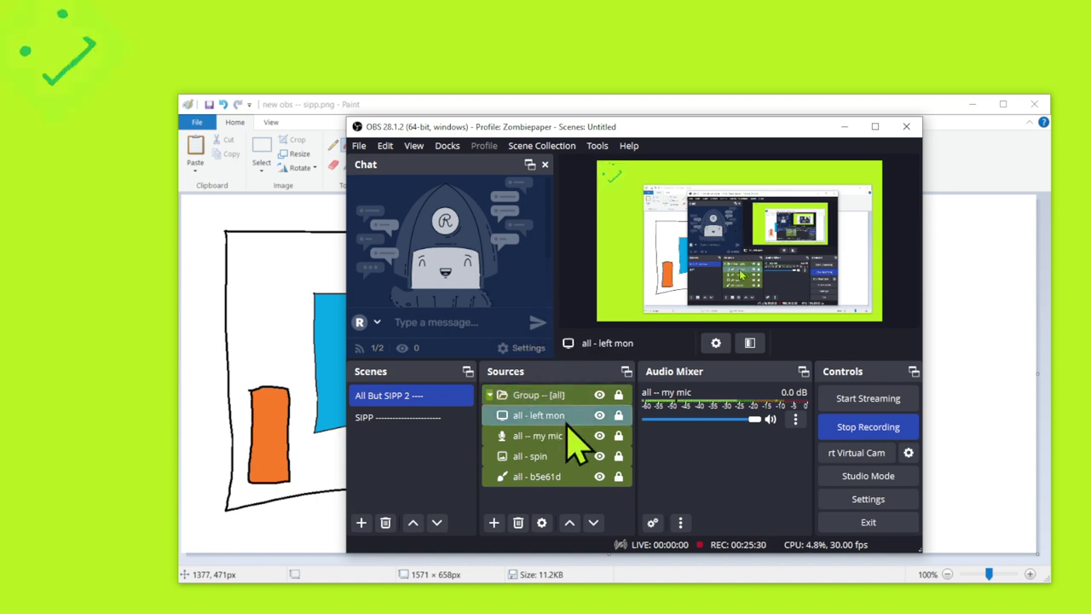
key("F2")
type("[all]")
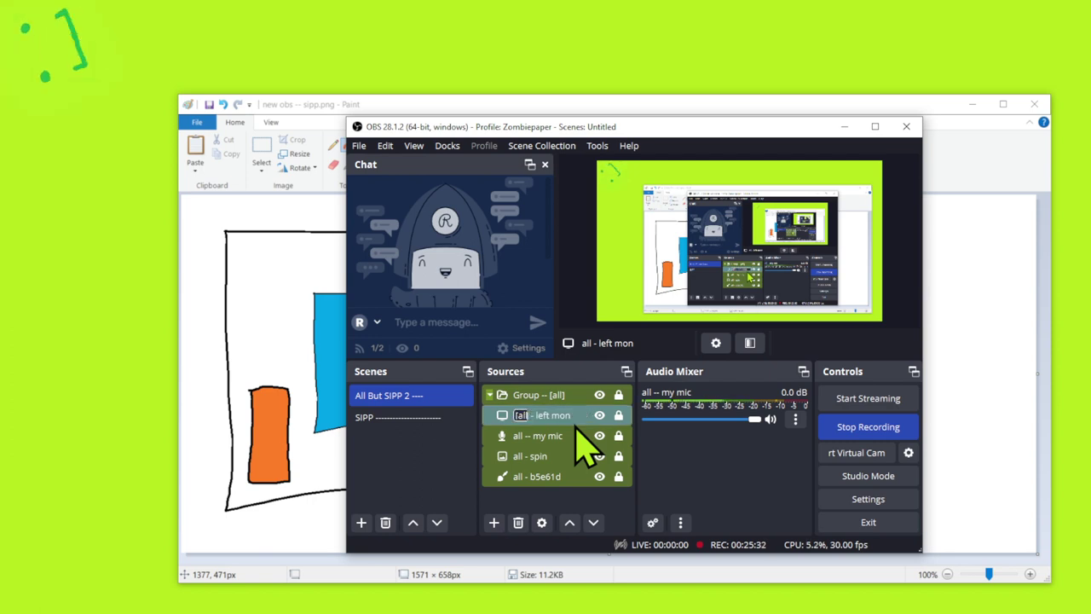
key("Return")
Rename the microphone source in the [all] group as "[all] -- my mic".
left_click(575, 438)
key("F2")
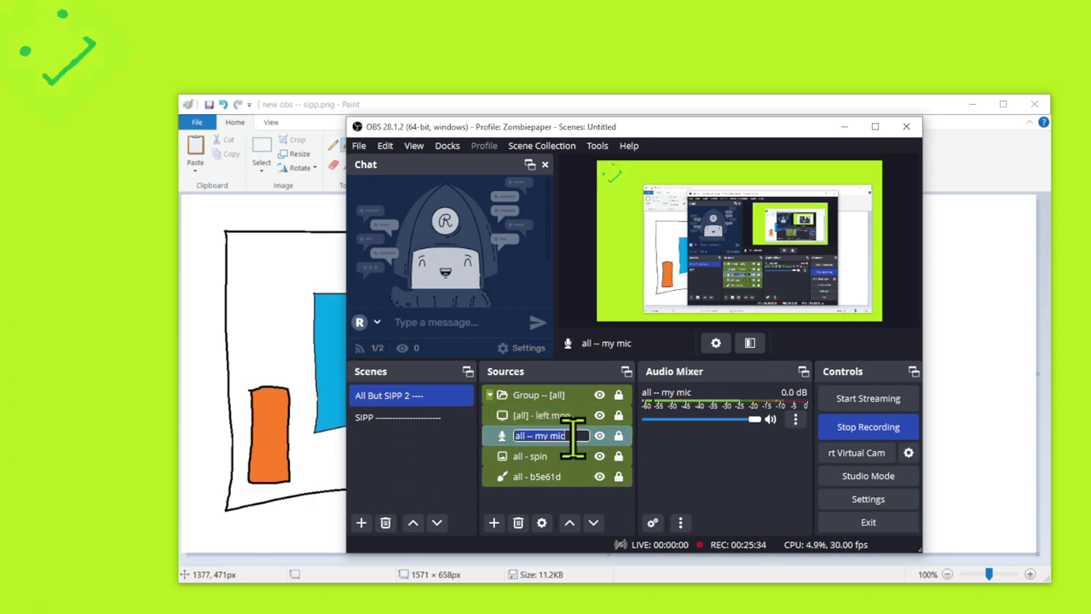
key("Home")
key("shift+Right")
key("shift+Right")
key("shift+Right")
type("[all]")
key("Return")
Rename the spin image source in the [all] group as "[all] - spin".
key("Down")
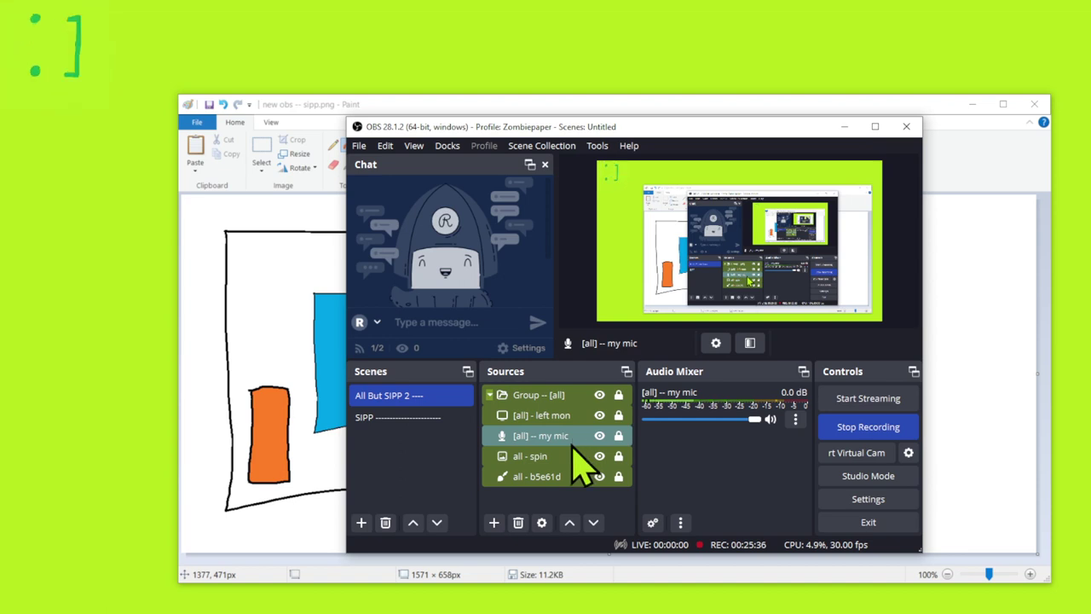
key("F2")
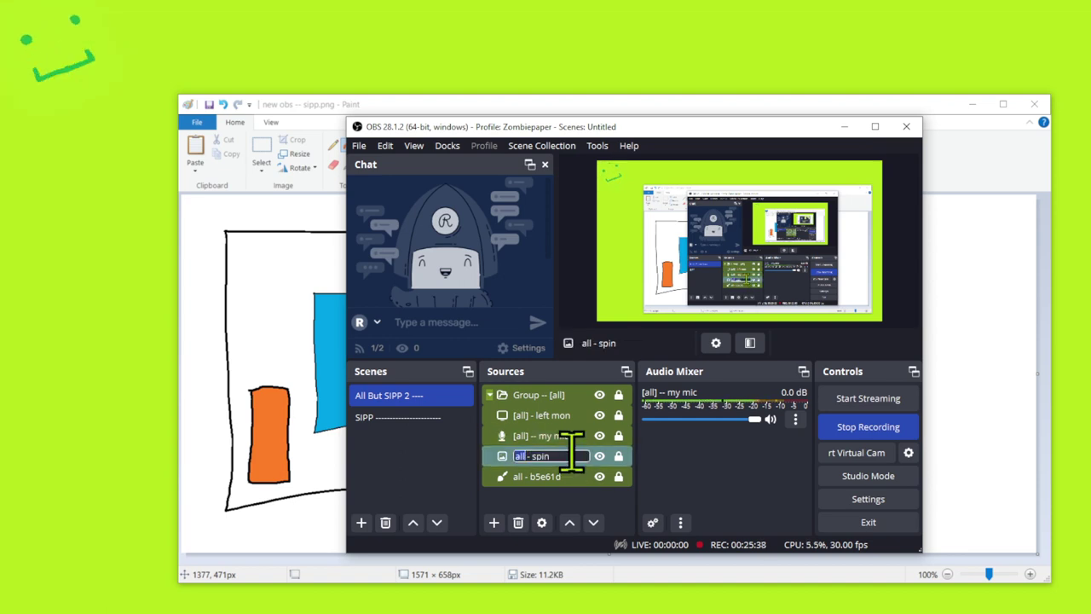
type("[all]")
key("Return")
Rename the color source in the [all] group as "[all] - b5e61d" and collapse the group.
left_click(561, 483)
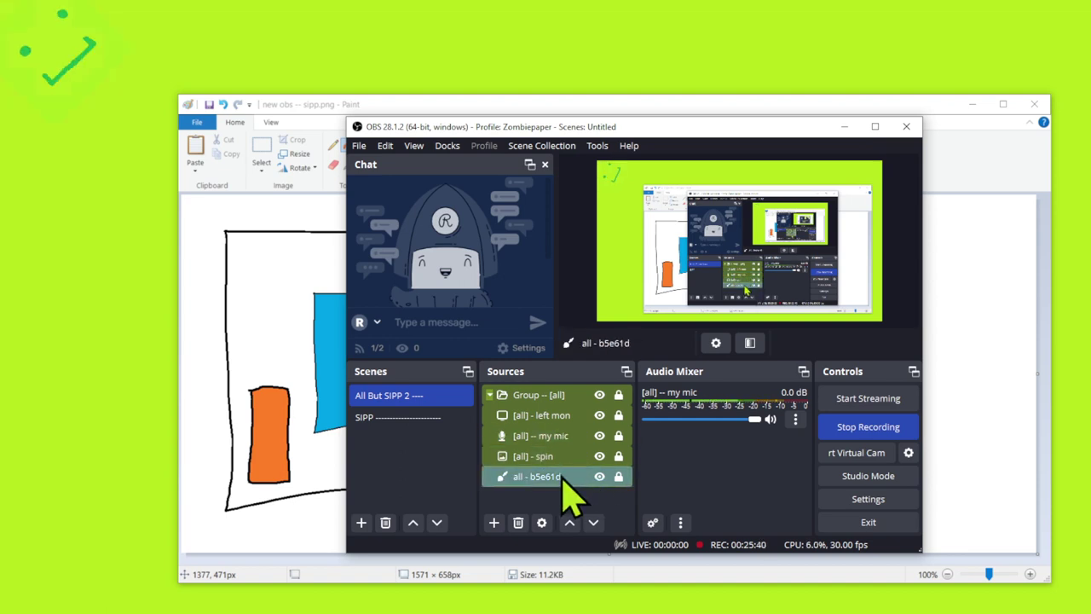
key("F2")
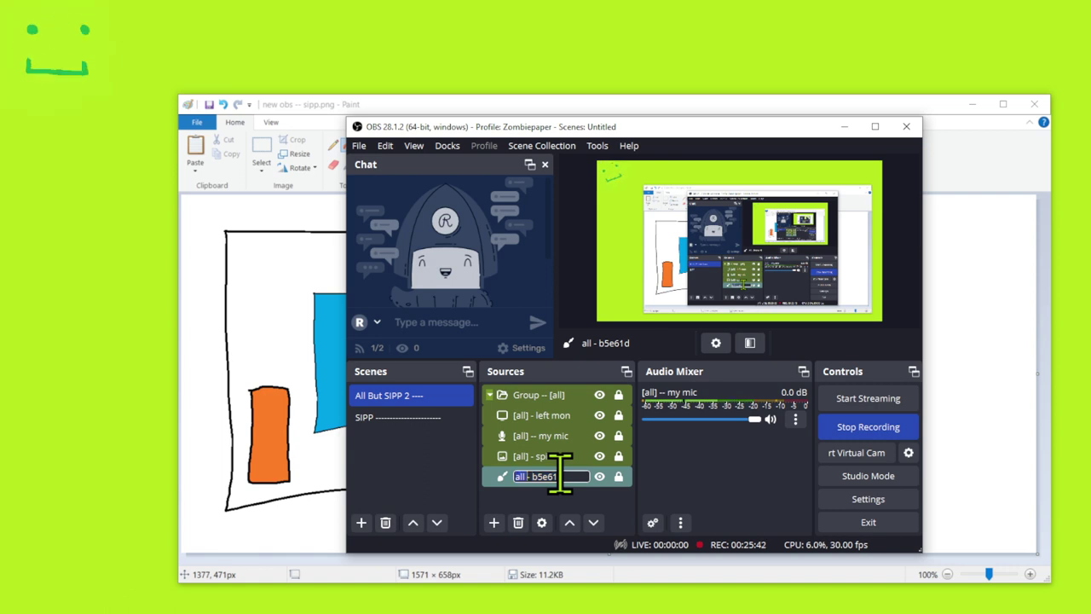
type("[all]")
key("Return")
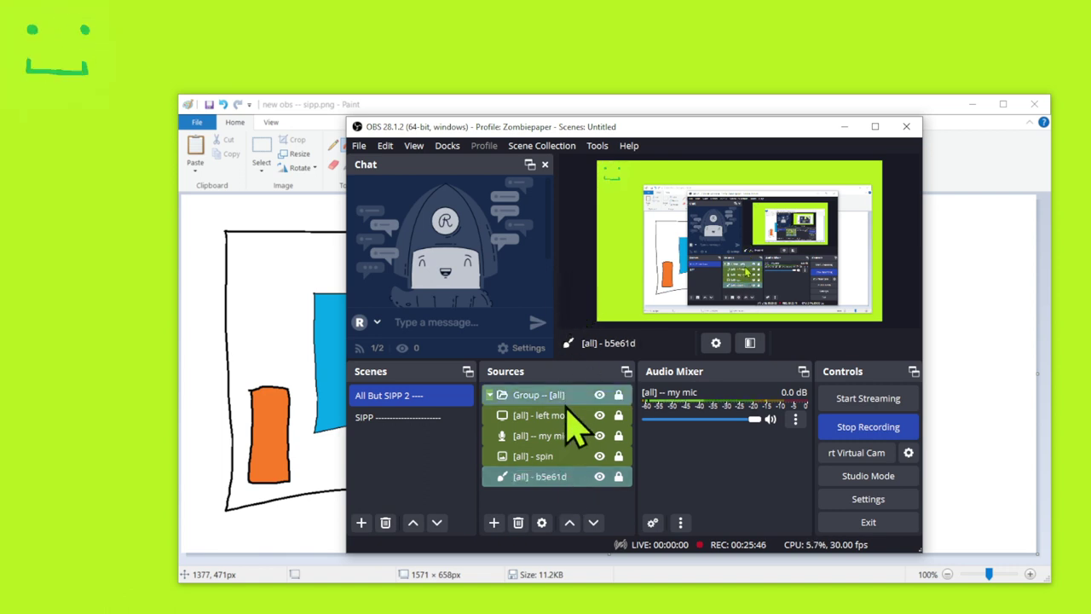
left_click(491, 395)
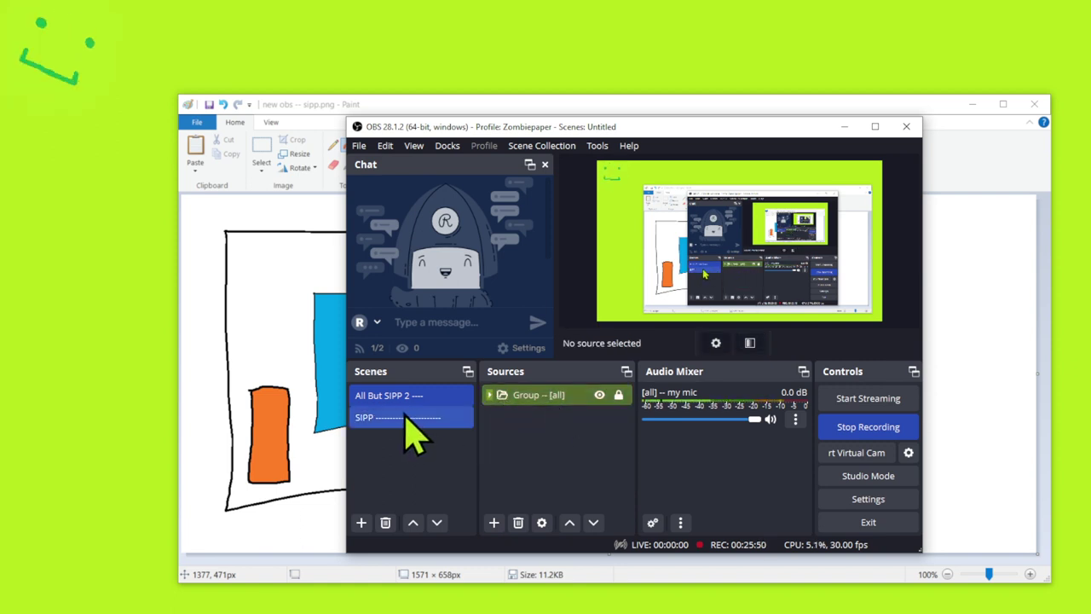
In the SIPP scene, rename the "SIPP -- Underlay" group as "Group -- Underlay".
left_click(404, 417)
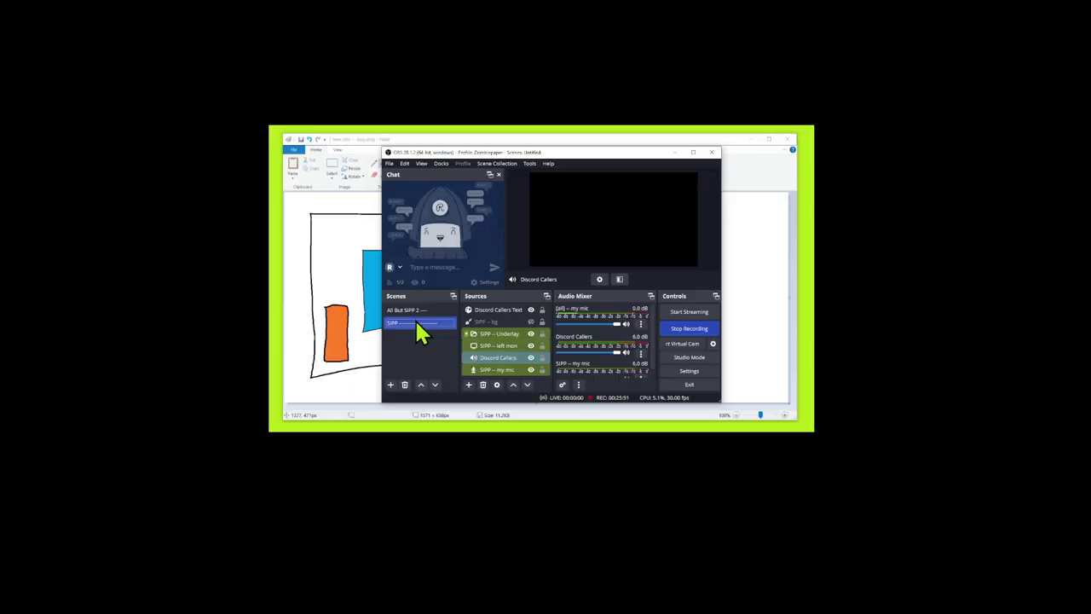
left_click(486, 334)
key("F2")
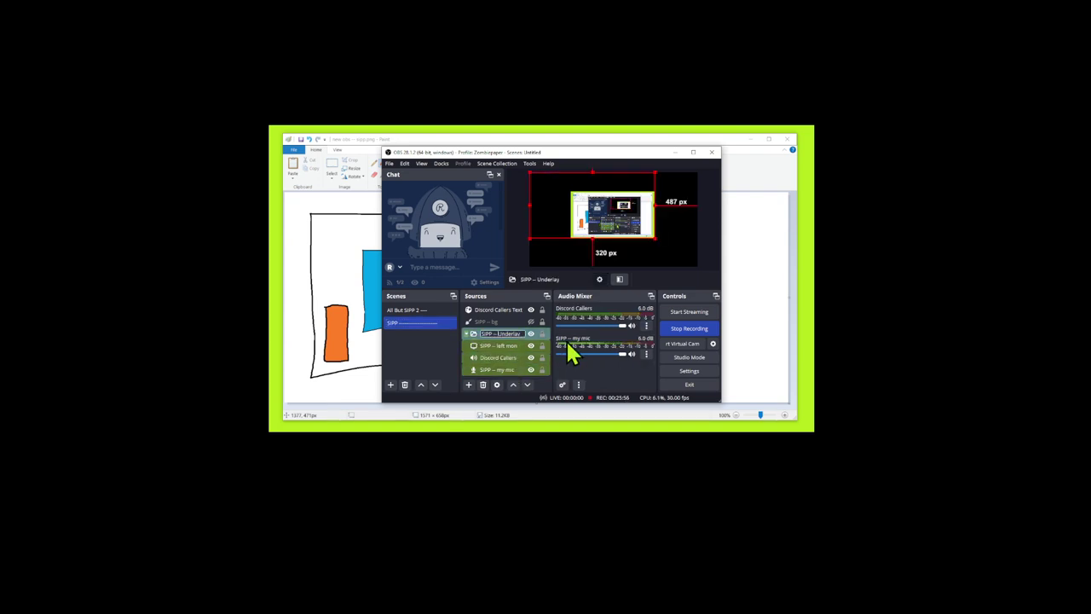
key("Home")
type("Group")
key("Delete")
key("Delete")
key("Delete")
key("Delete")
key("Delete")
key("Return")
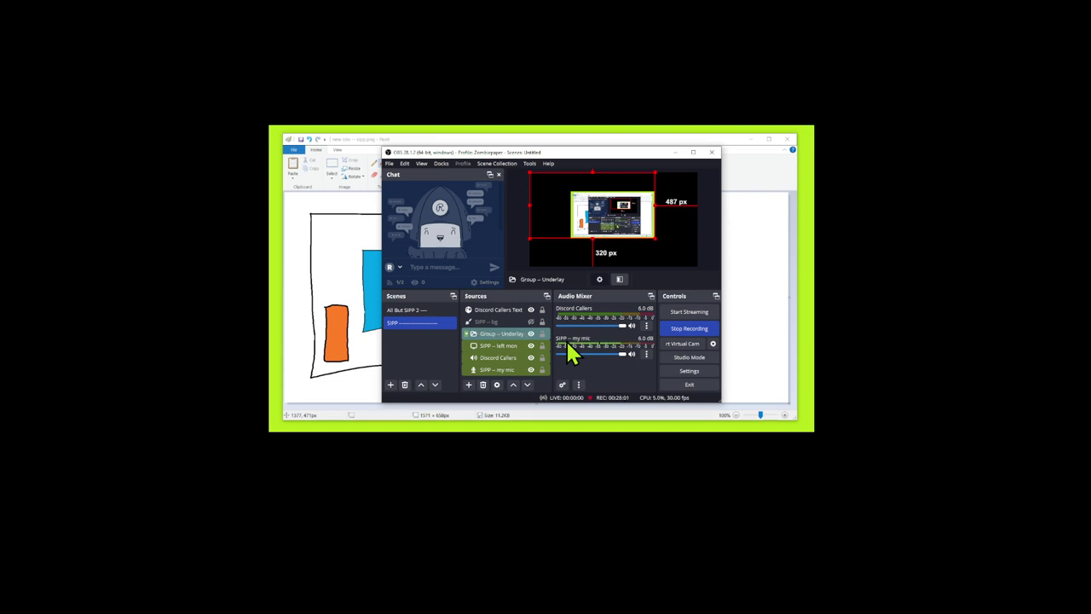
Rename the "SIPP -- left mon" source in the Underlay group as "Underlay -- left mon".
left_click(494, 346)
key("F2")
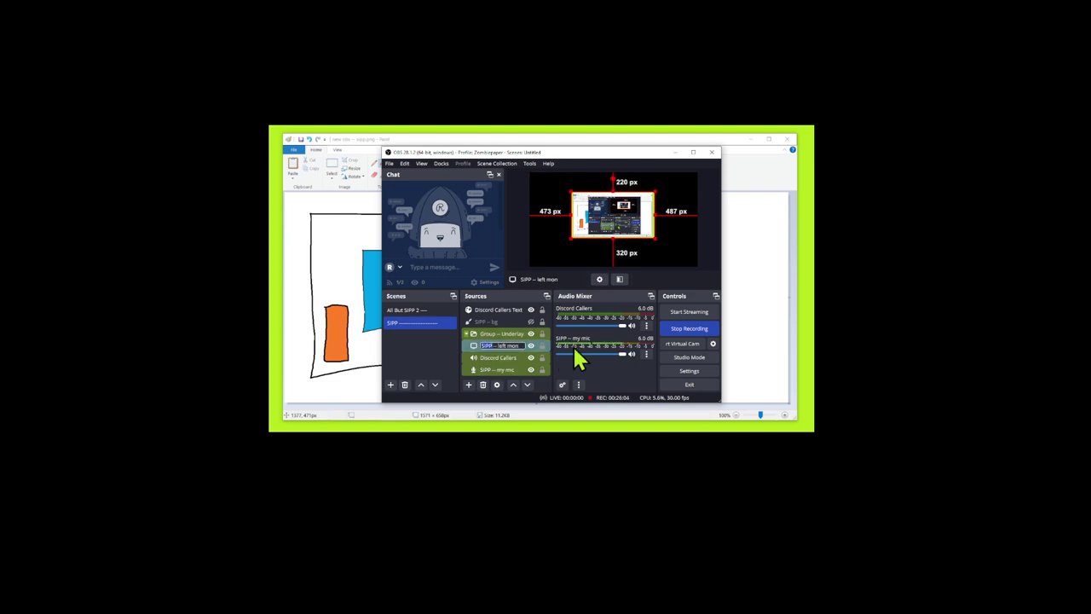
type("Underlay")
key("Return")
Check the [all] group's source names in the All But SIPP 2 scene and rename the SIPP scene's left monitor source as "Under -- left mon".
left_click(421, 310)
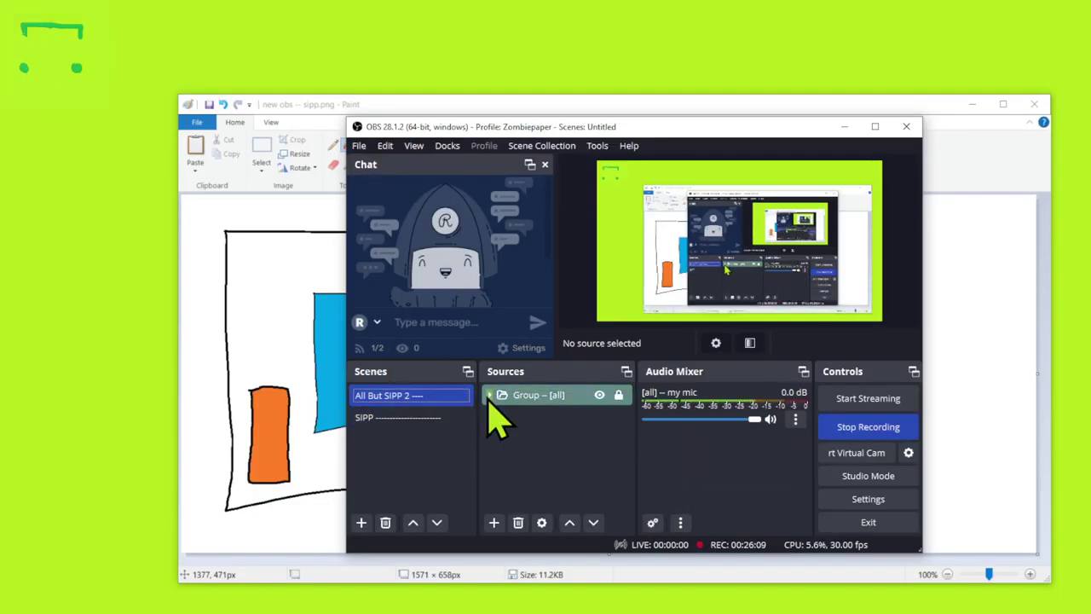
left_click(489, 395)
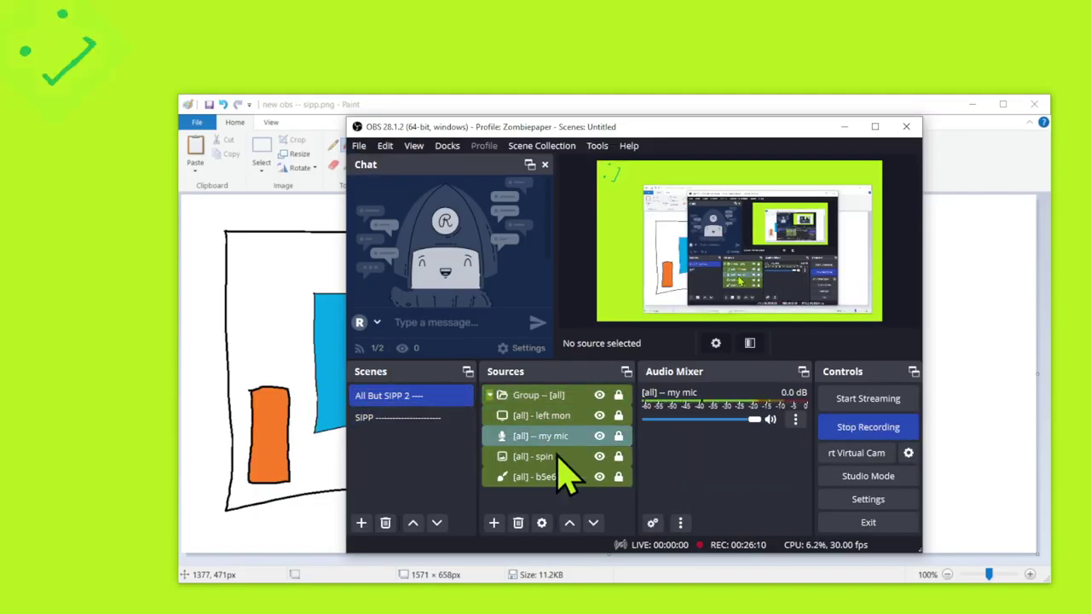
left_click(490, 400)
left_click(393, 417)
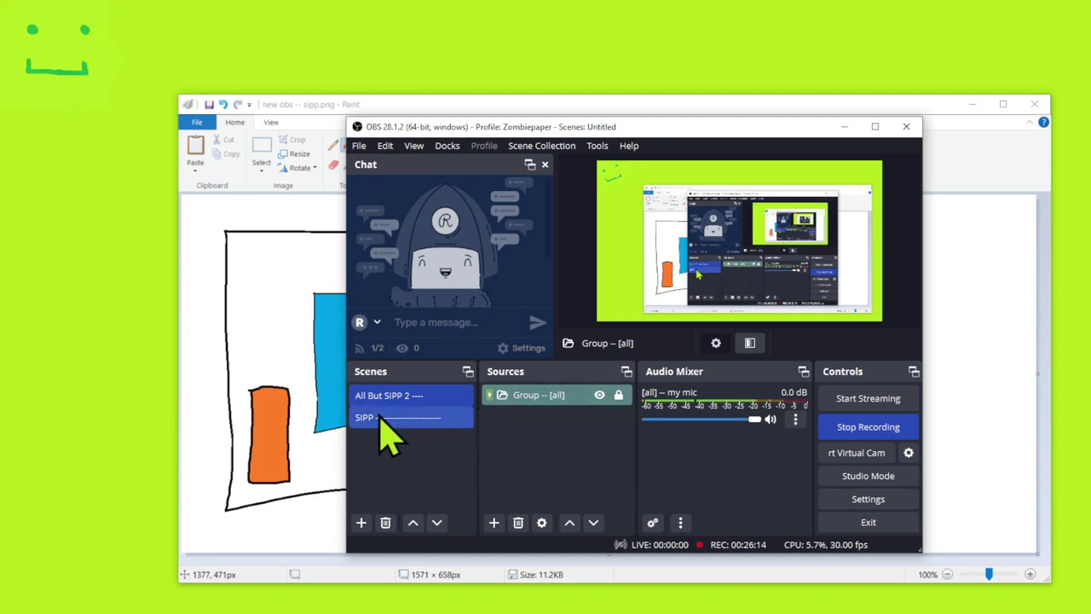
left_click(534, 435)
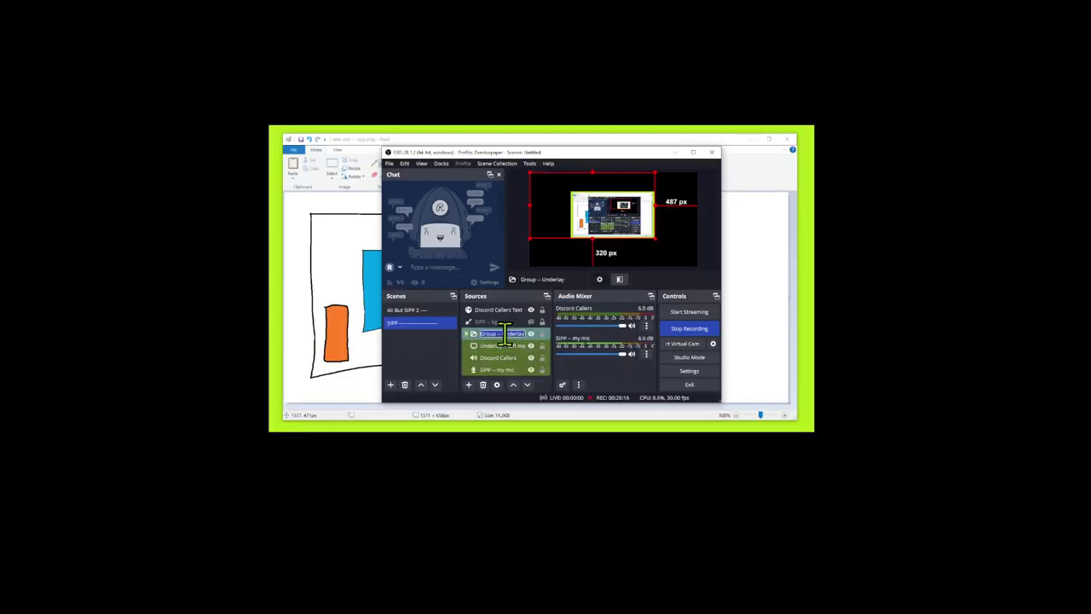
key("Down")
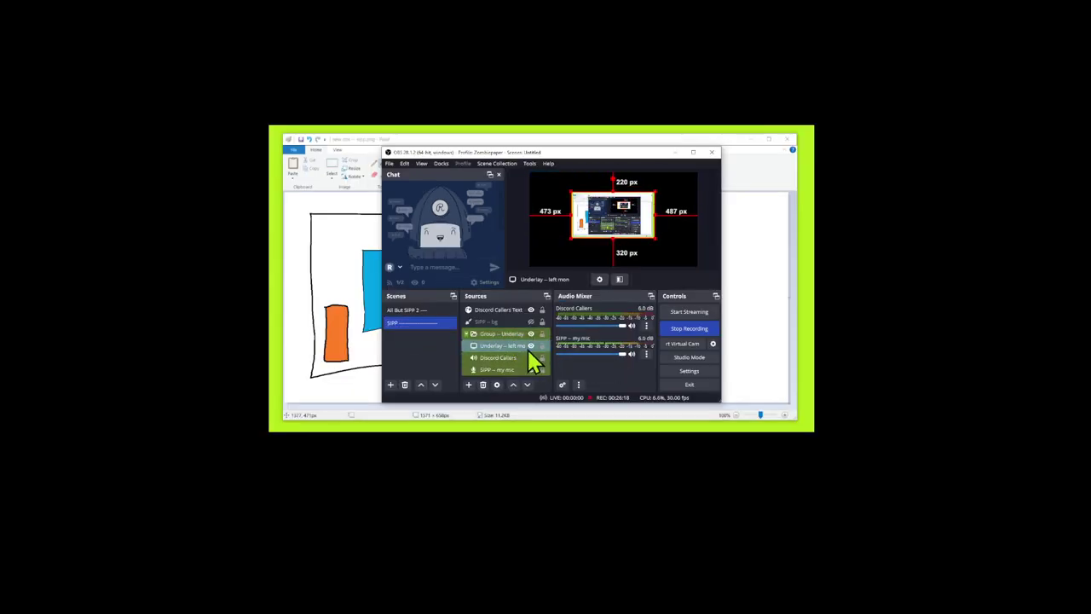
key("F2")
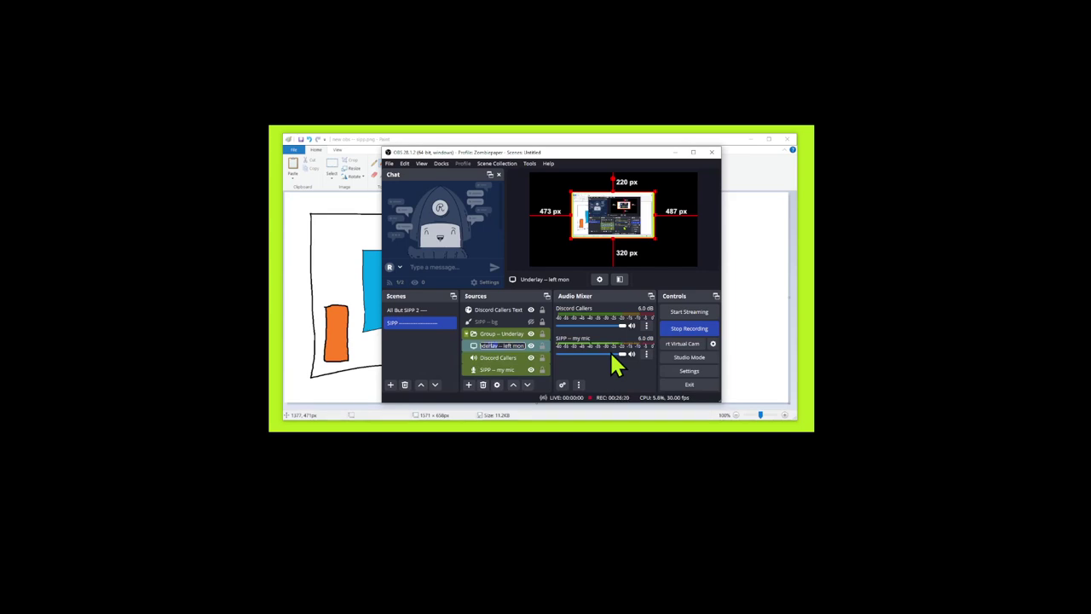
key("Return")
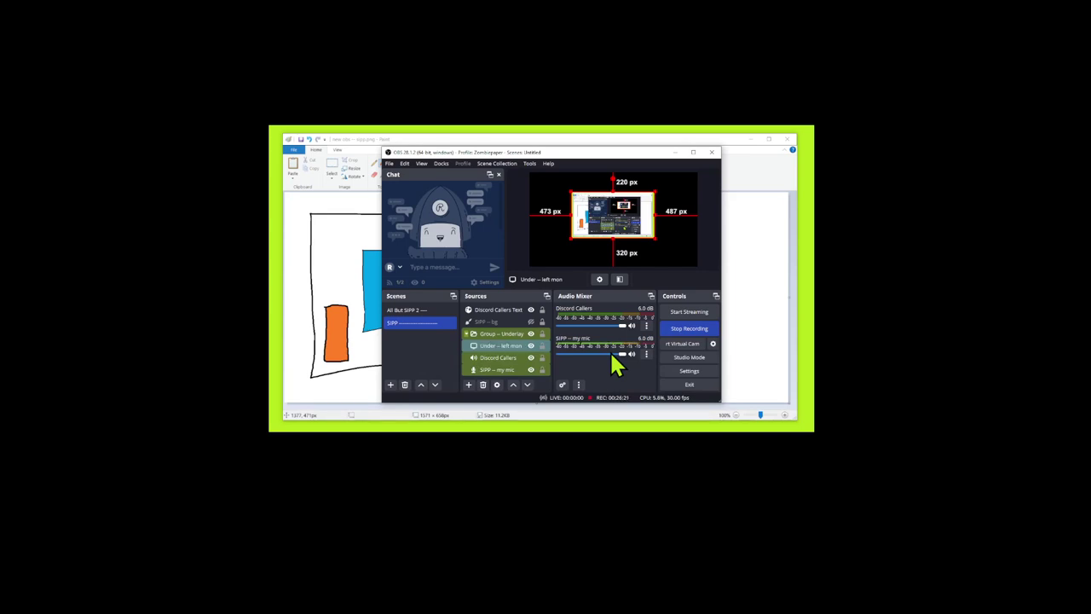
Rename the Underlay group's Discord Callers source as "Under -- D. call" and its microphone source as "Under -- my mic".
left_click(498, 358)
key("F2")
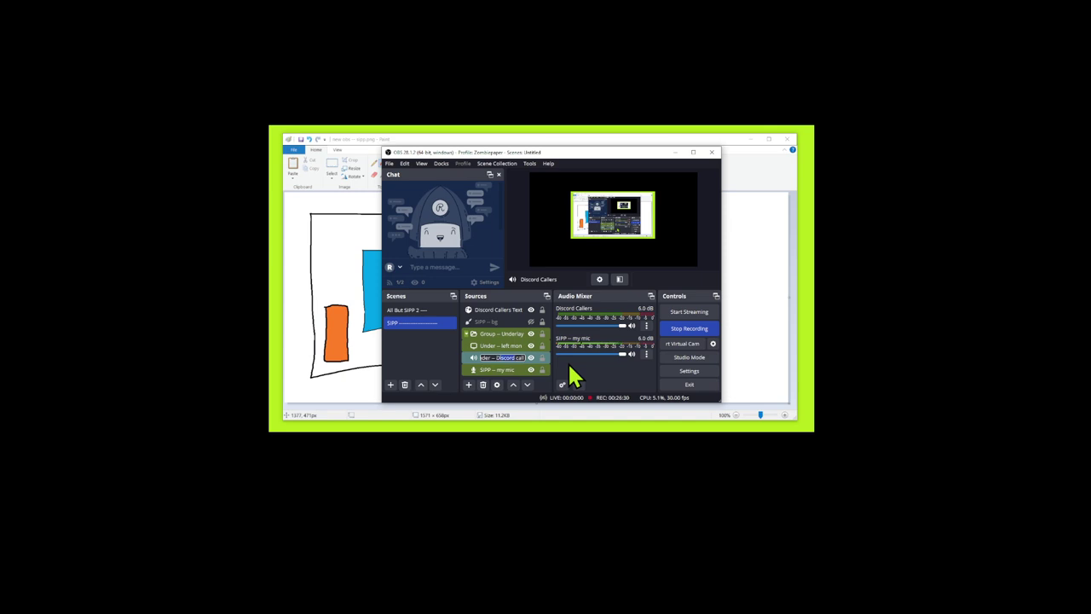
key("Return")
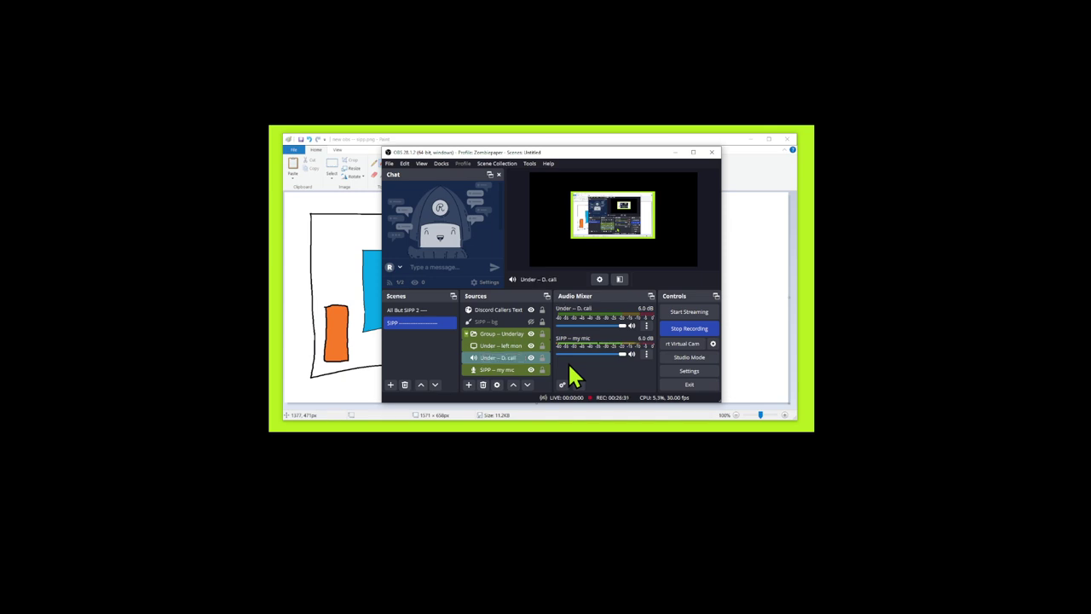
left_click(499, 371)
key("F2")
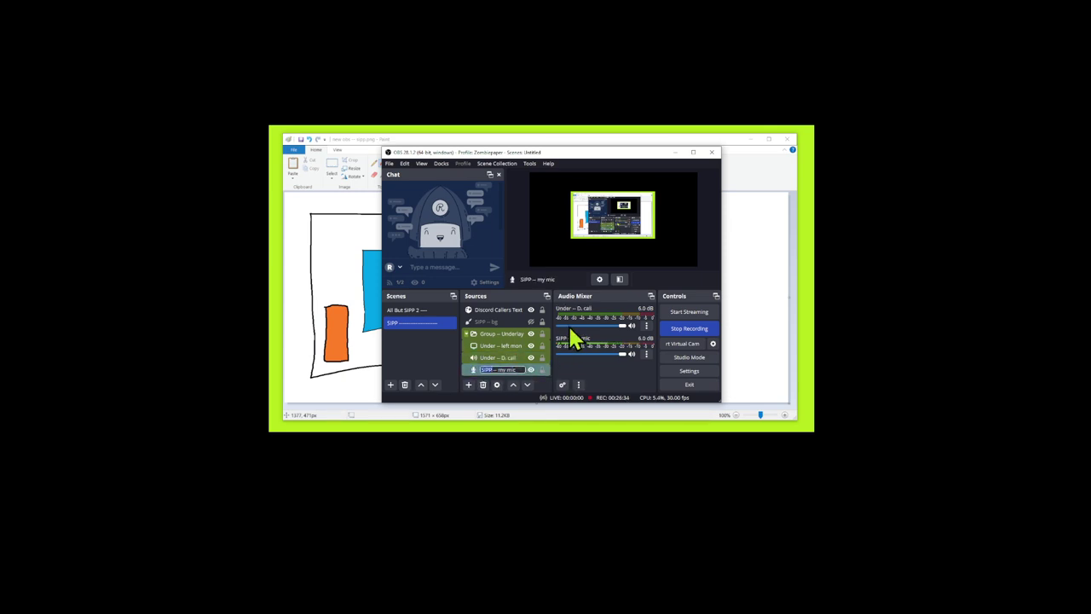
type("Under")
key("Return")
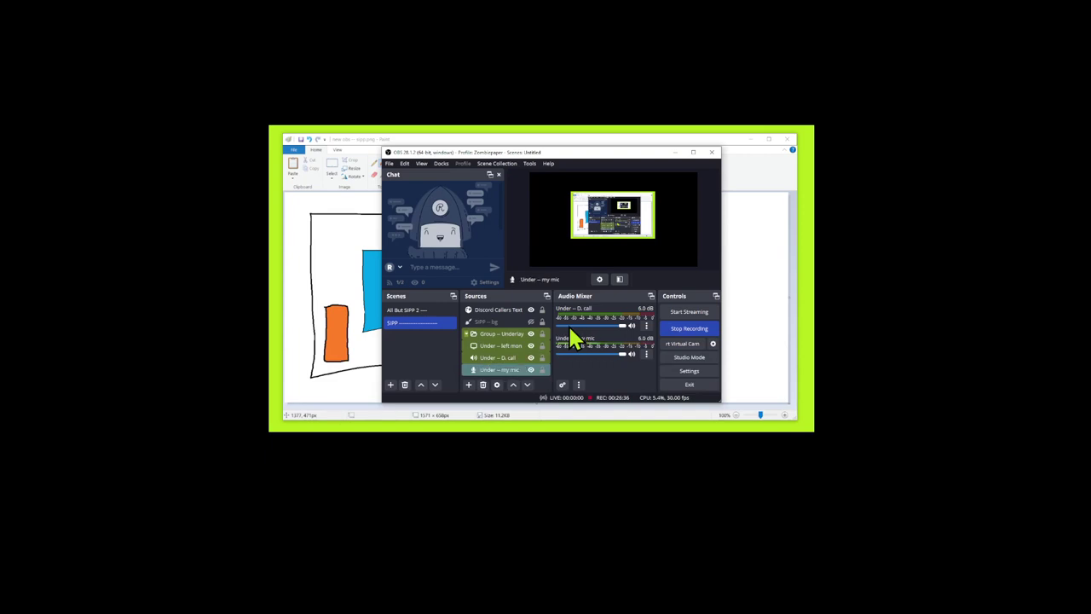
left_click(522, 336)
left_click(517, 323)
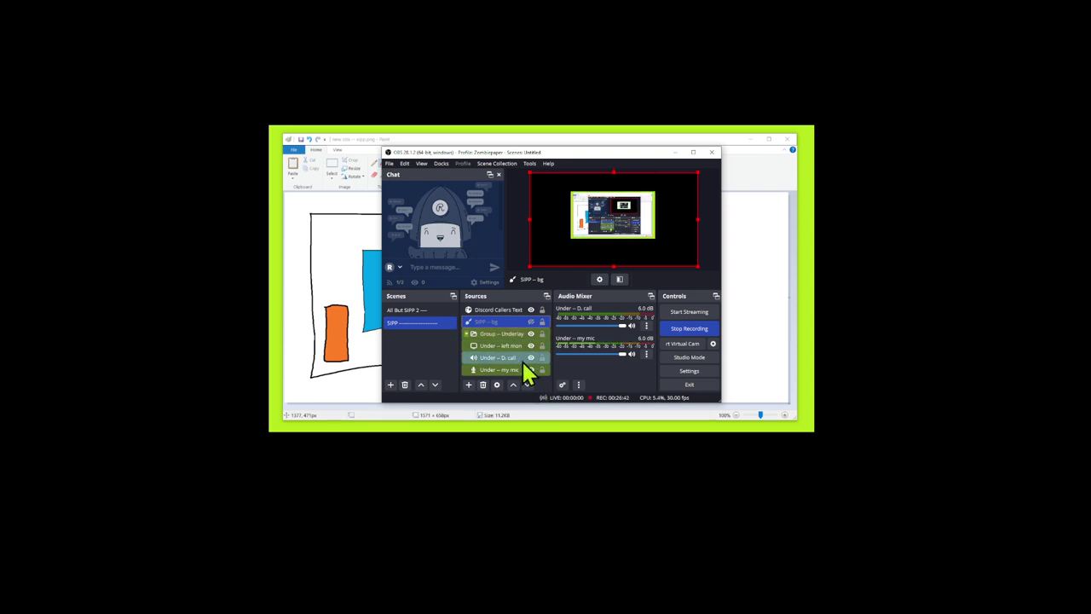
left_click(468, 334)
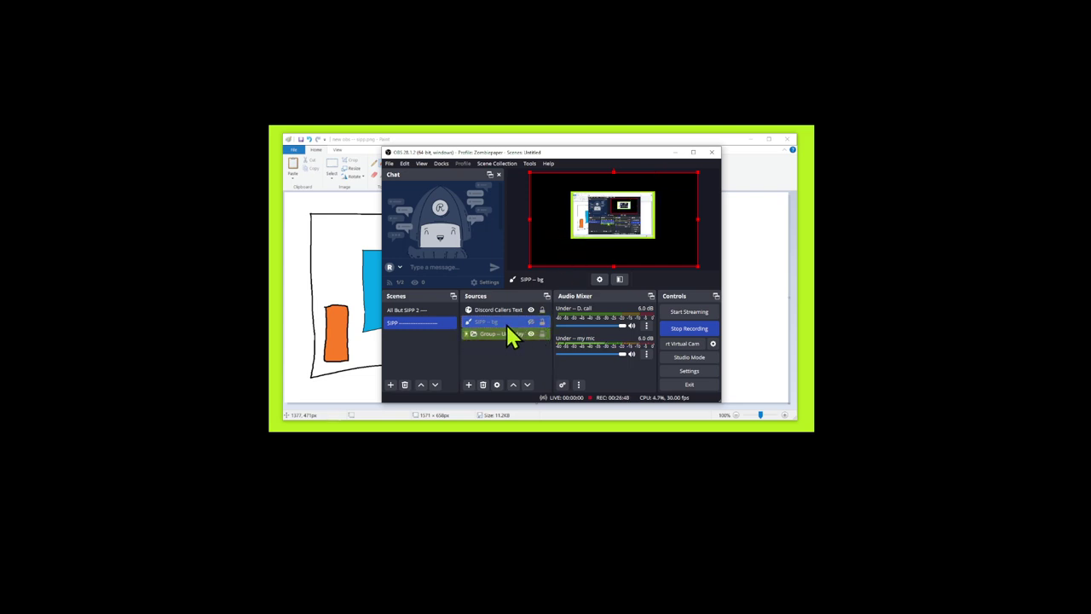
left_click(474, 335)
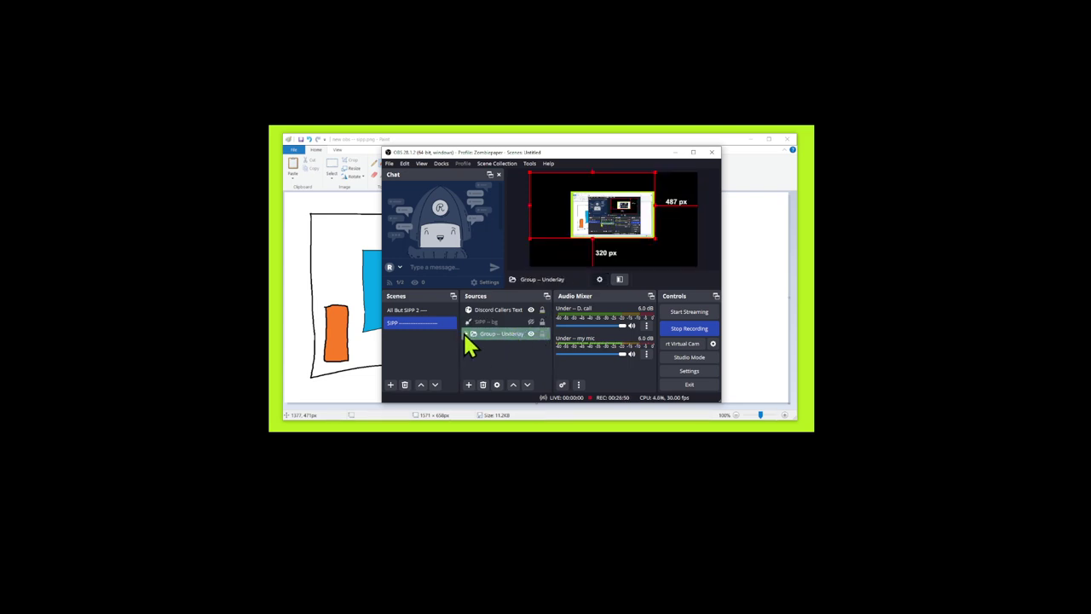
left_click(466, 333)
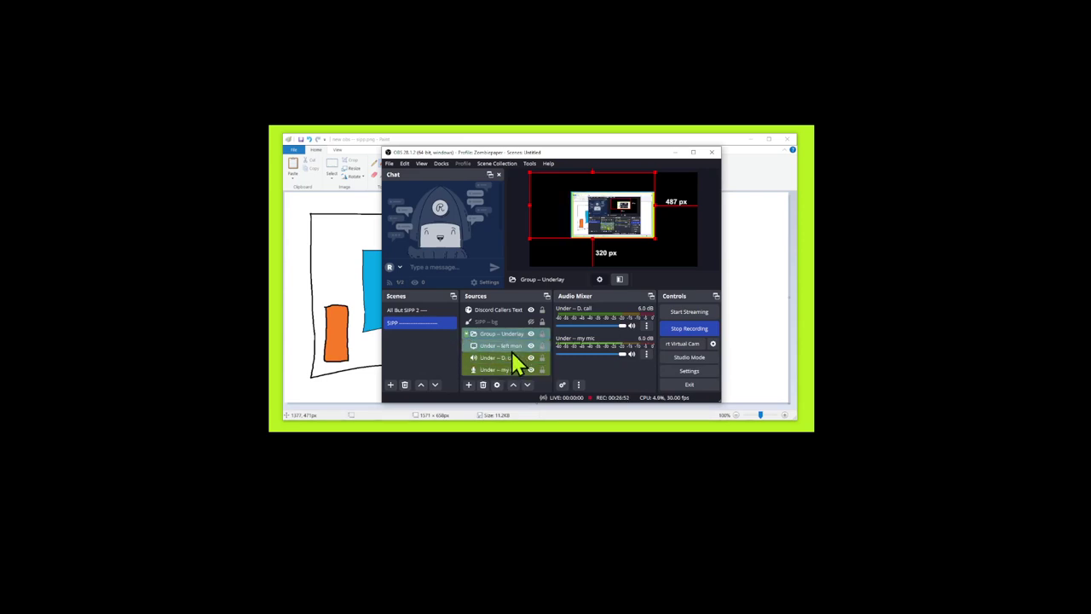
Move the "Under -- left mon" source up near the canvas's top edge and center it horizontally.
left_click(512, 348)
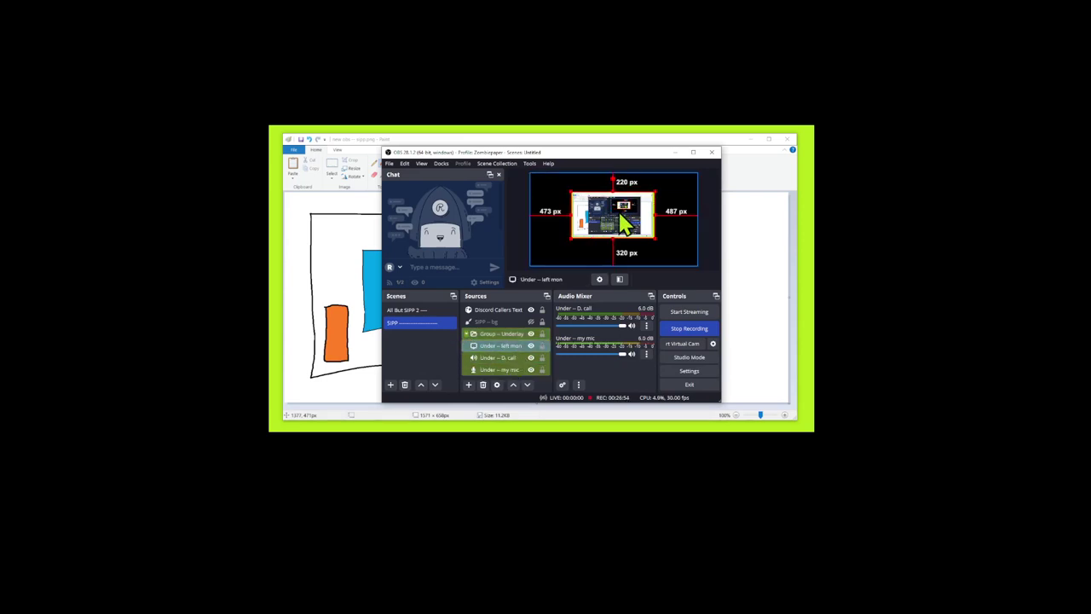
left_click_drag(621, 213, 601, 112)
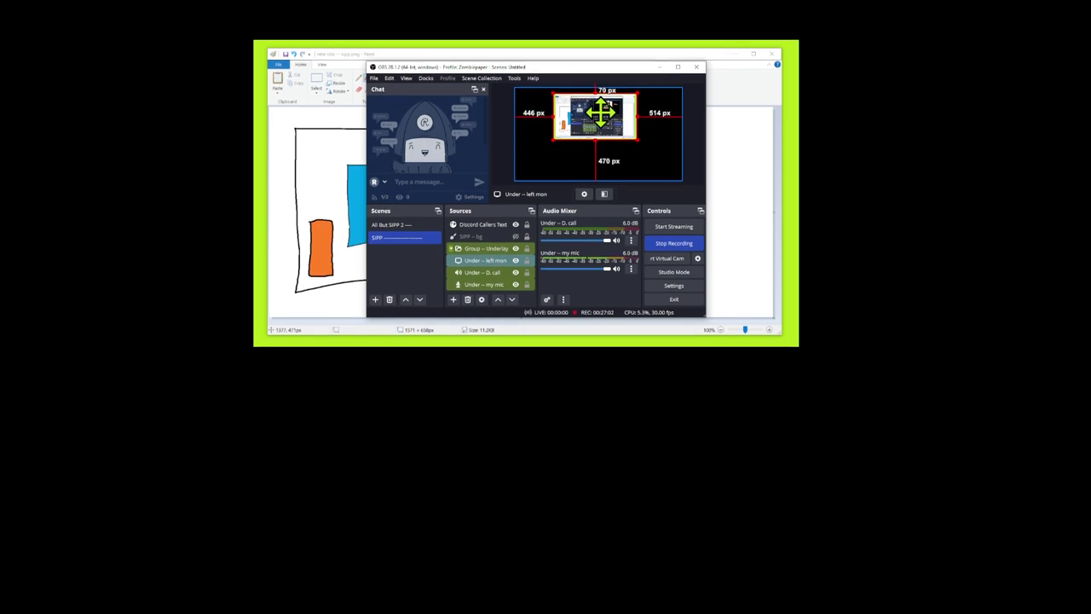
left_click(510, 165)
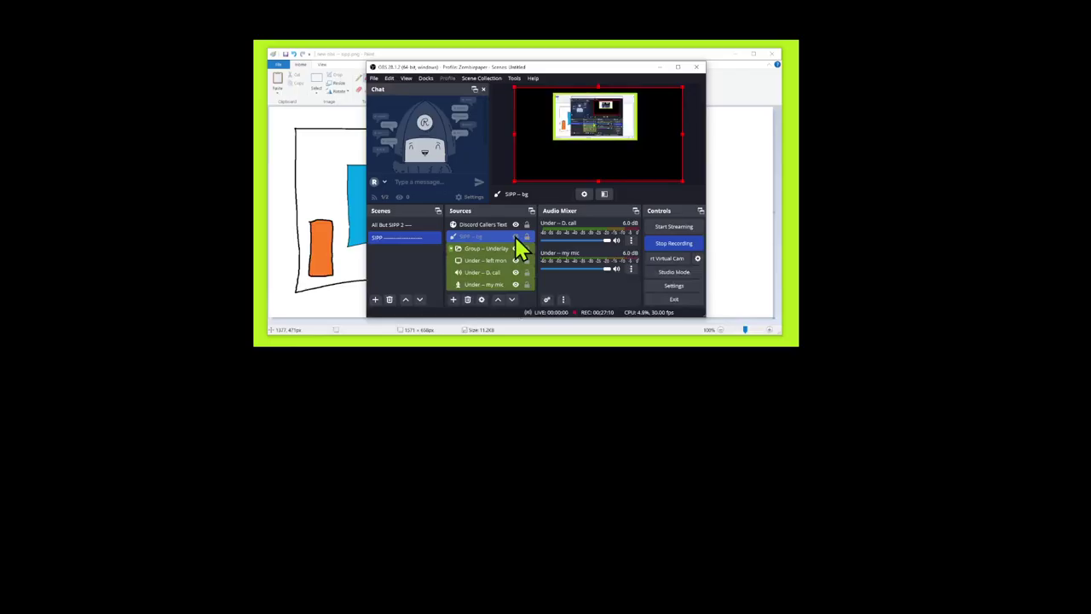
left_click(496, 225)
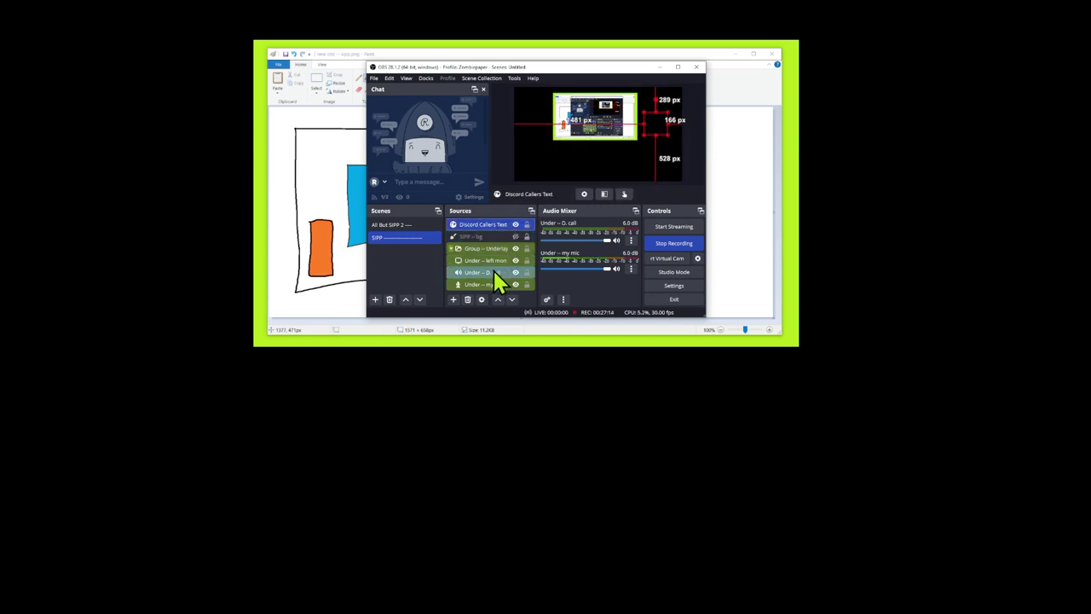
left_click(495, 261)
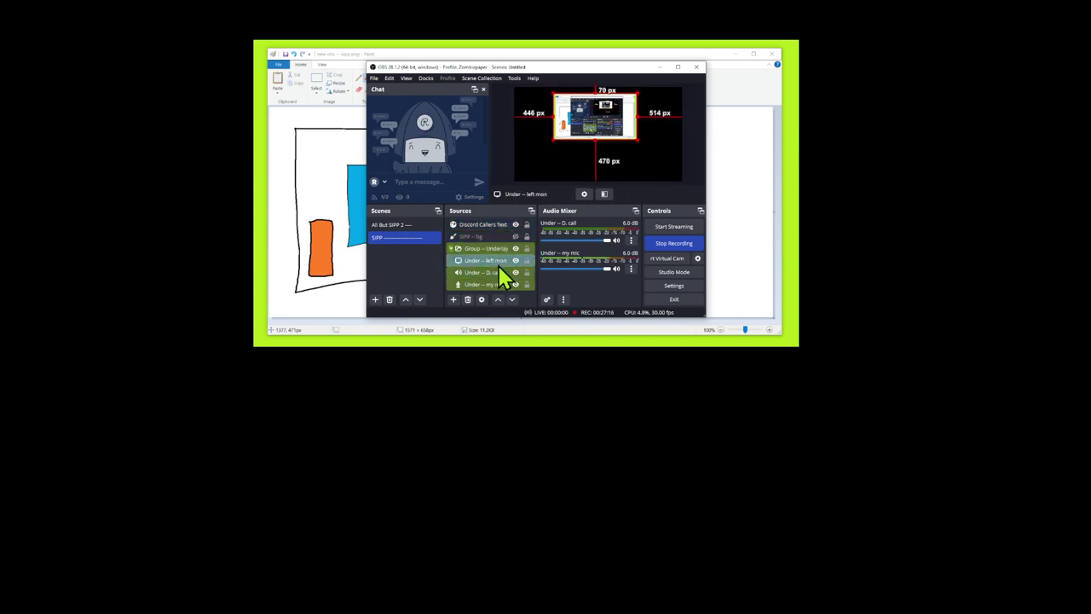
right_click(499, 275)
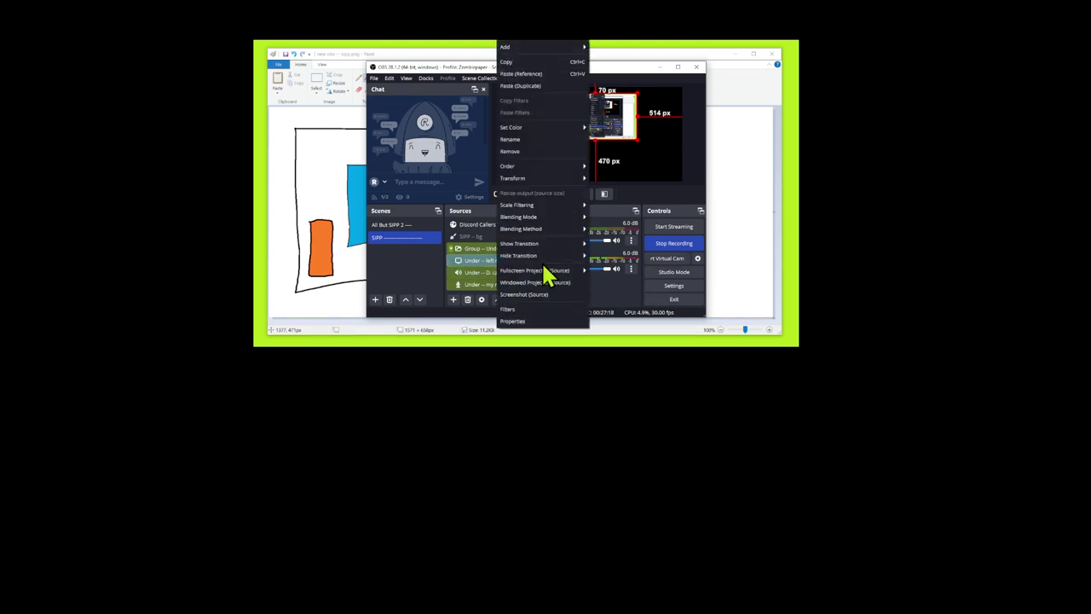
mouse_move(564, 180)
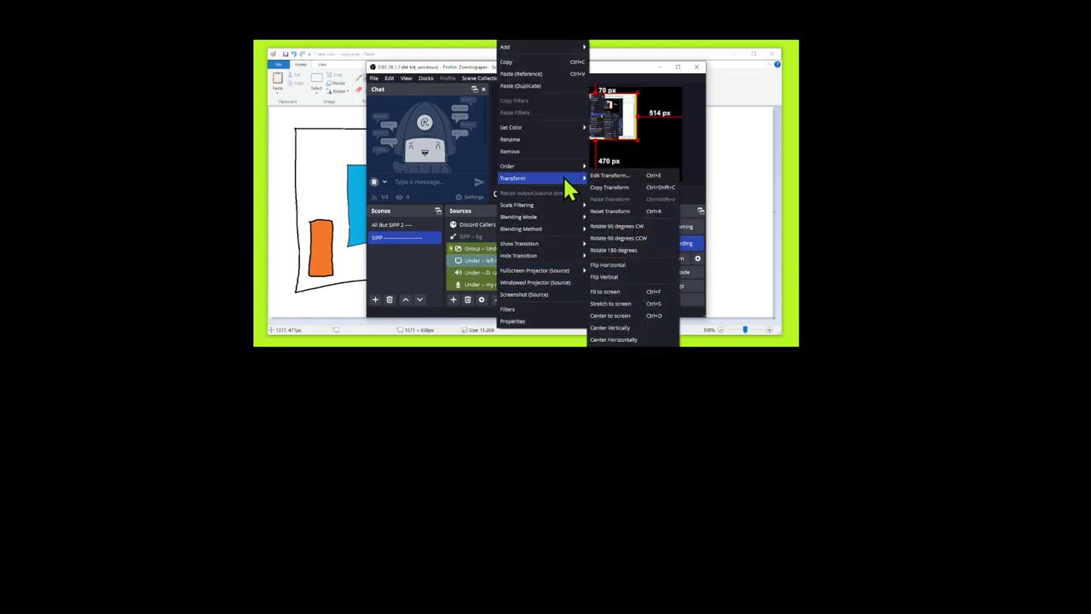
left_click(625, 339)
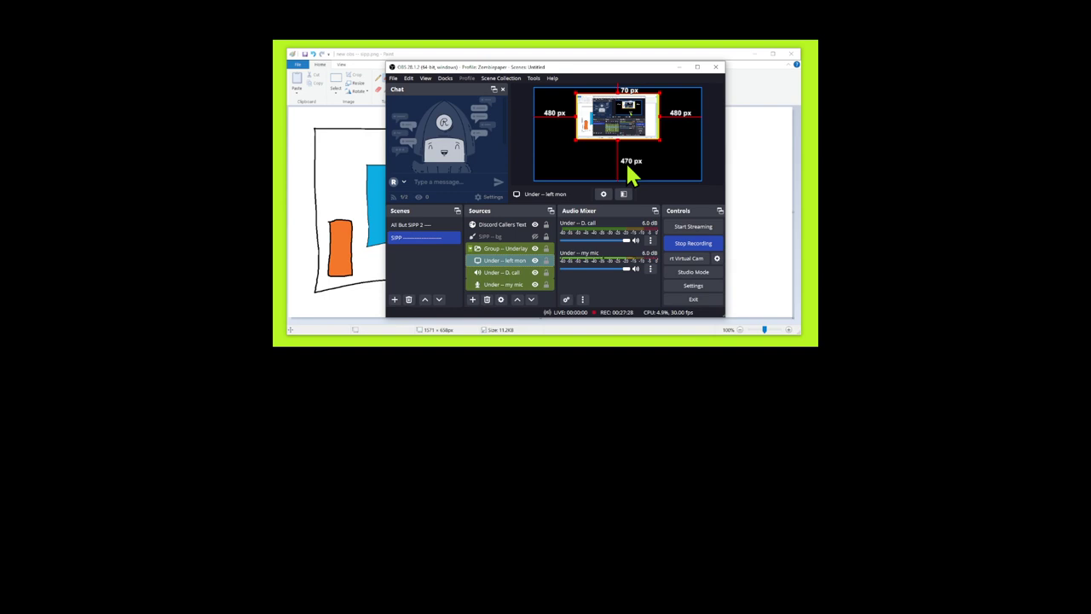
left_click_drag(616, 112, 616, 106)
left_click(615, 107)
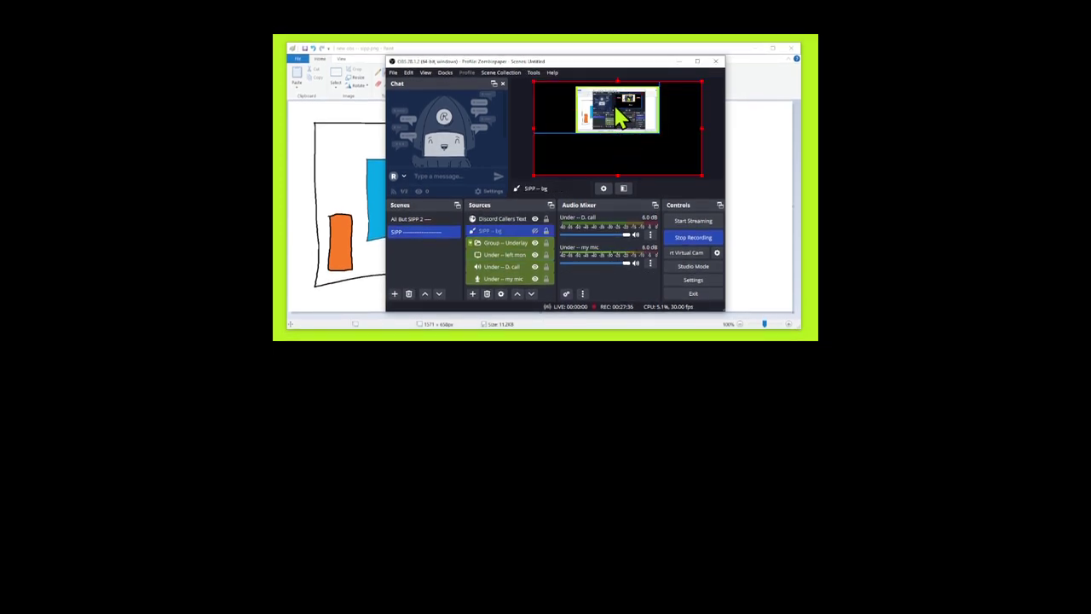
left_click(525, 122)
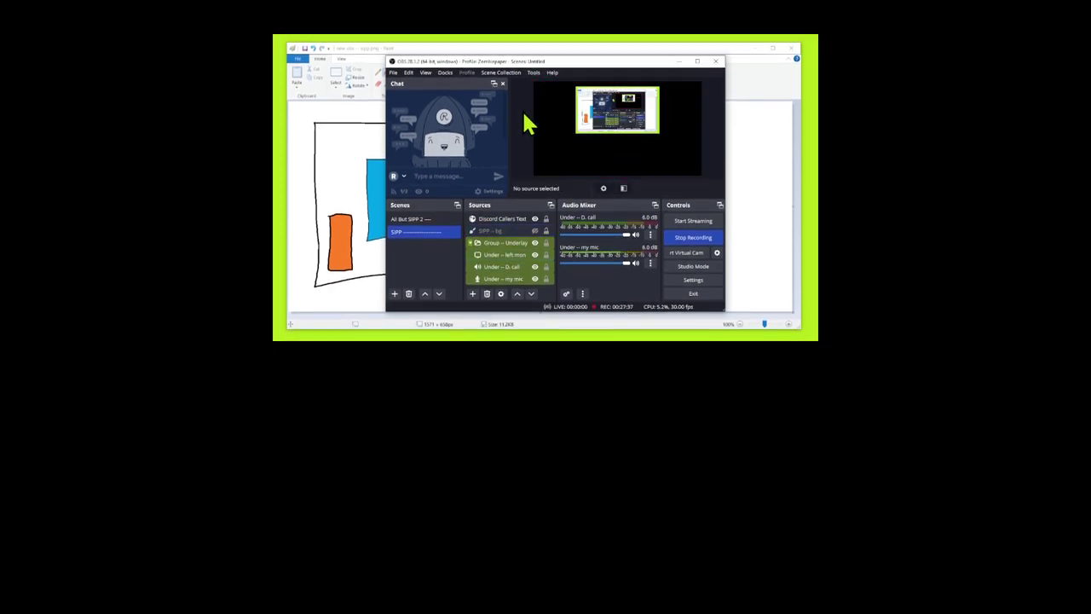
Place the "SIPP -- bg" source below the collapsed Underlay group and make it visible.
right_click(614, 109)
left_click(523, 183)
left_click_drag(515, 231, 516, 294)
left_click(470, 231)
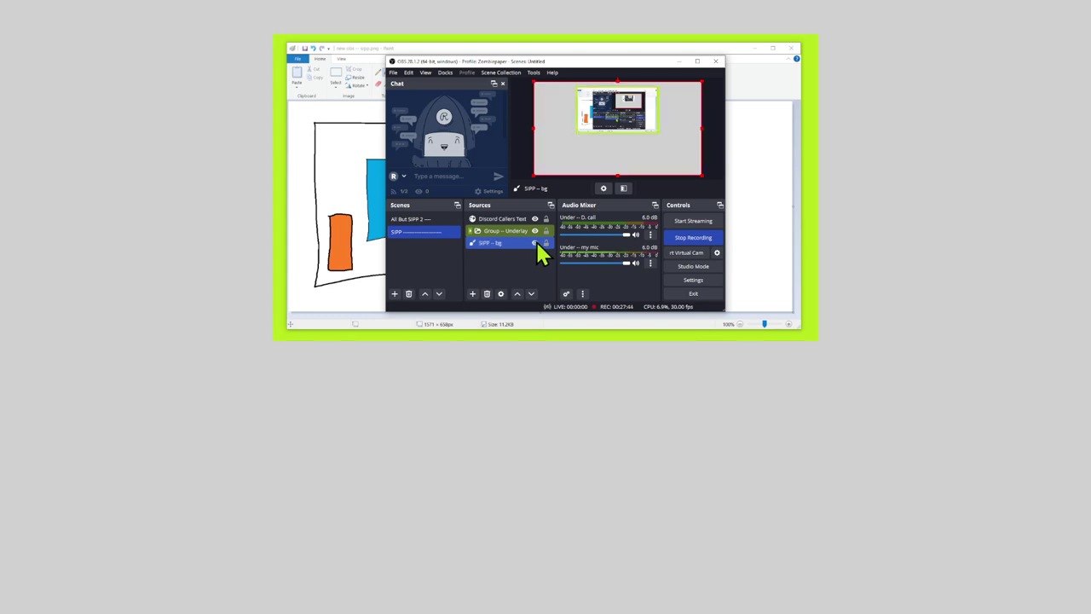
Save a screenshot of the SIPP scene's preview with no source selected.
left_click(527, 164)
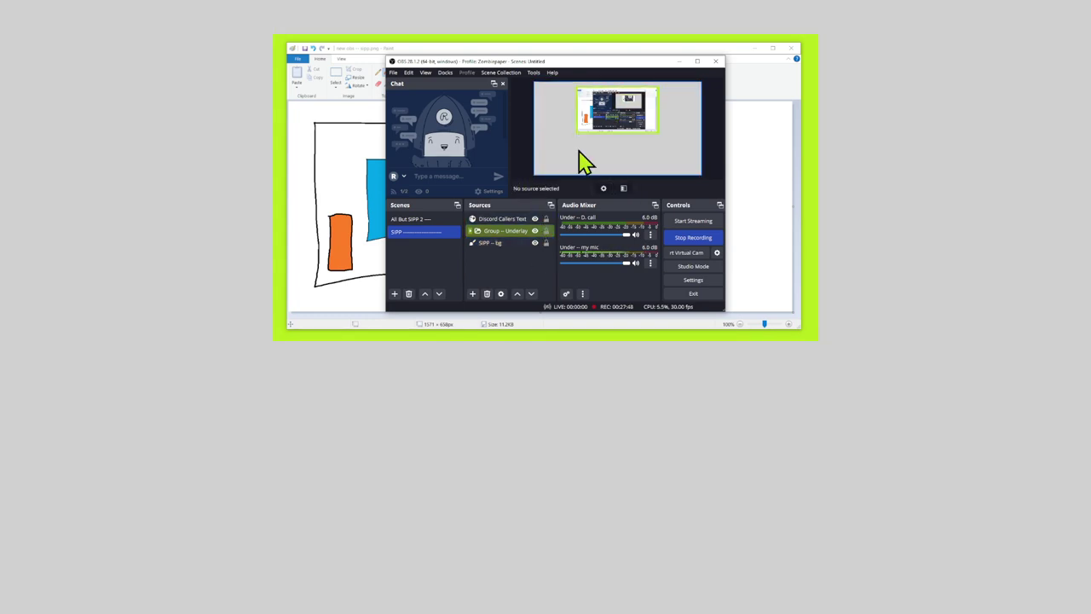
right_click(649, 162)
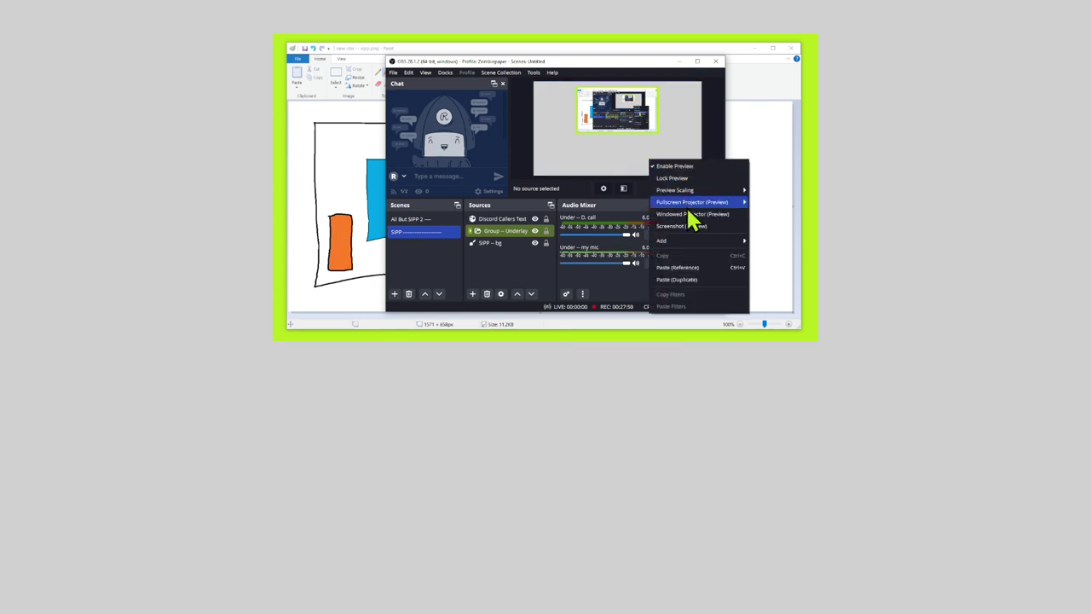
left_click(687, 227)
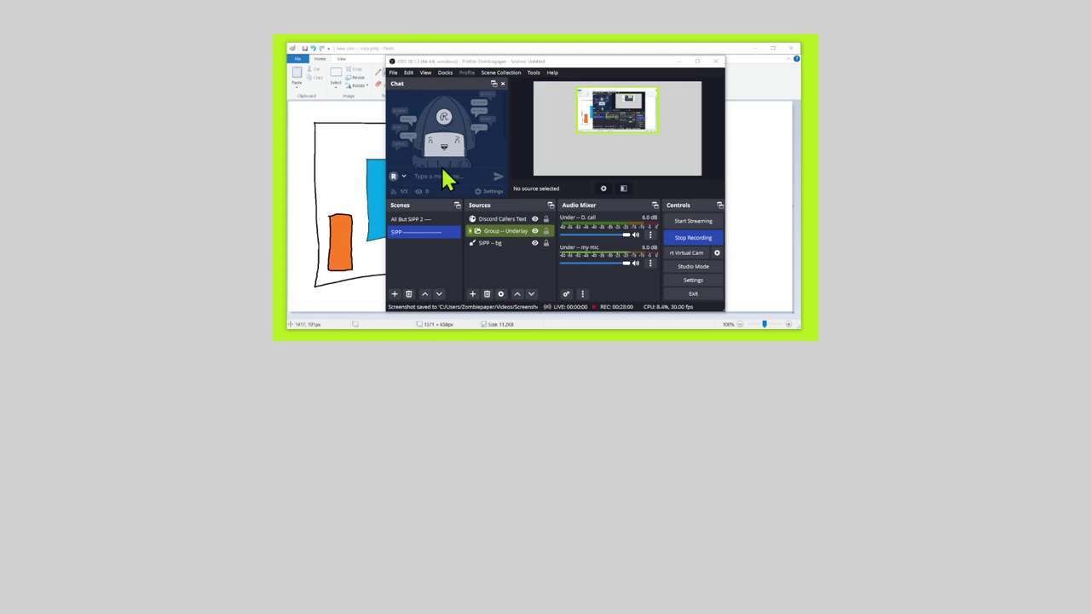
Switch to the Paint layout sketch and move the large blue rectangle up near the top of the frame.
left_click(346, 48)
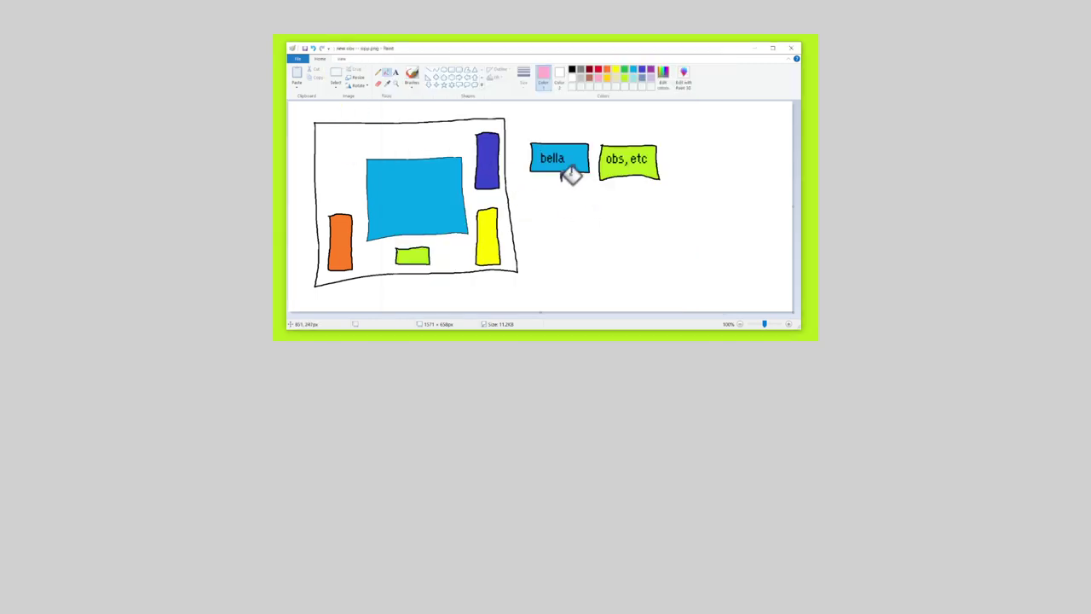
left_click(335, 78)
left_click_drag(359, 152, 433, 193)
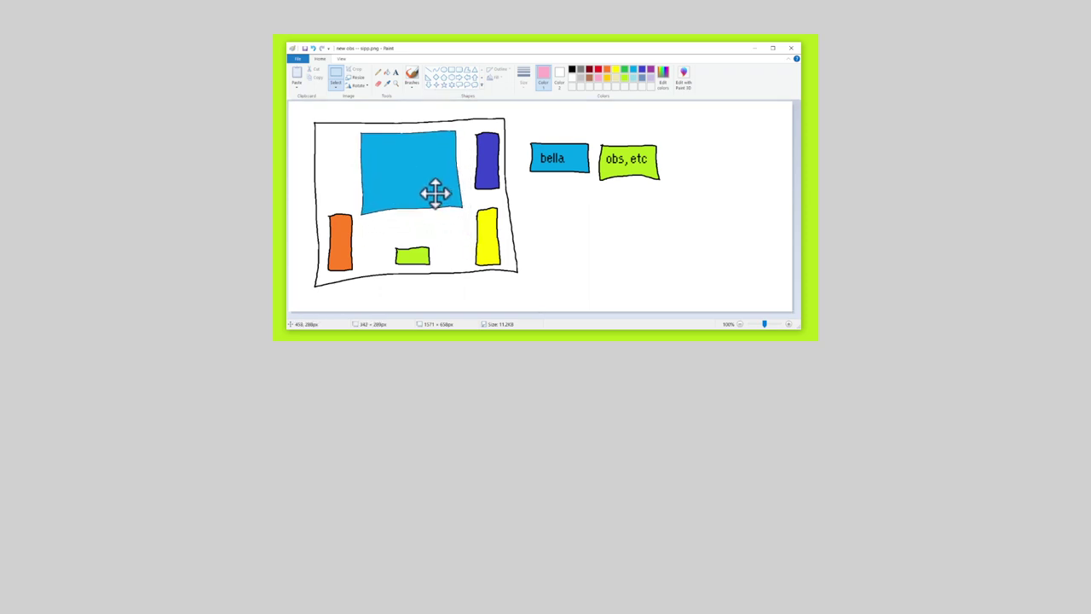
left_click_drag(319, 165, 352, 168)
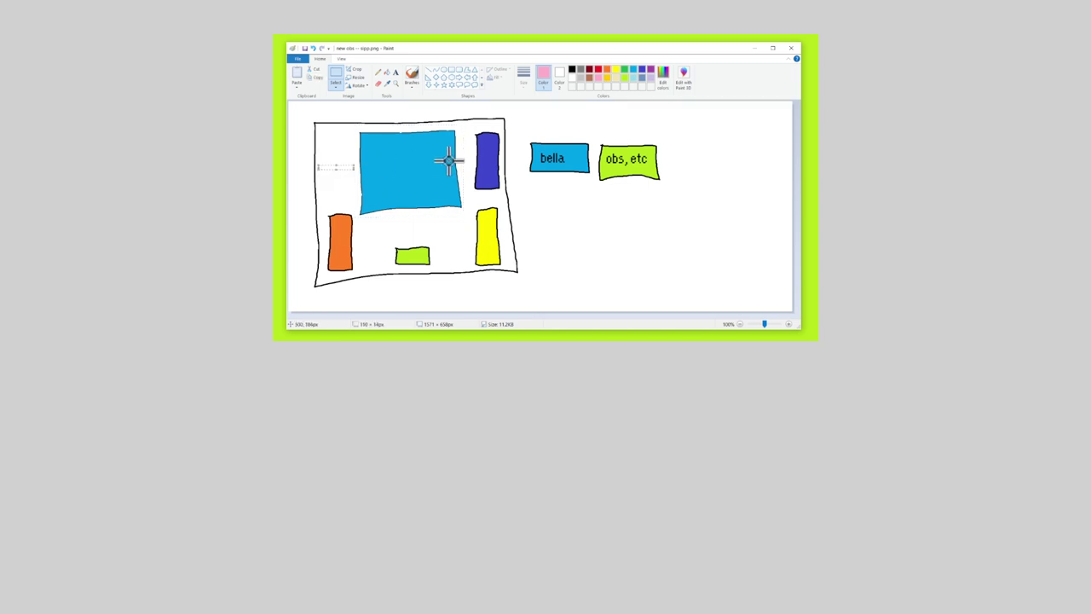
left_click_drag(454, 159, 506, 174)
left_click_drag(442, 213, 448, 273)
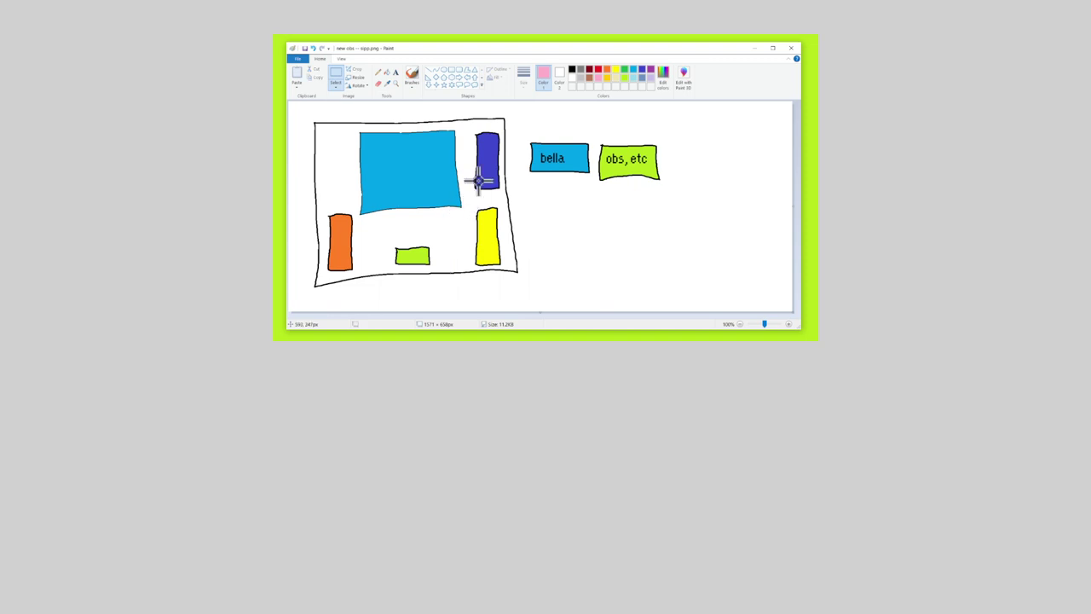
Move the small green rectangle beside the orange one using transparent selection, and the indigo rectangle down beside the yellow one.
mouse_move(385, 240)
left_mouse_down()
mouse_move(438, 268)
mouse_move(389, 253)
mouse_move(398, 255)
left_mouse_up()
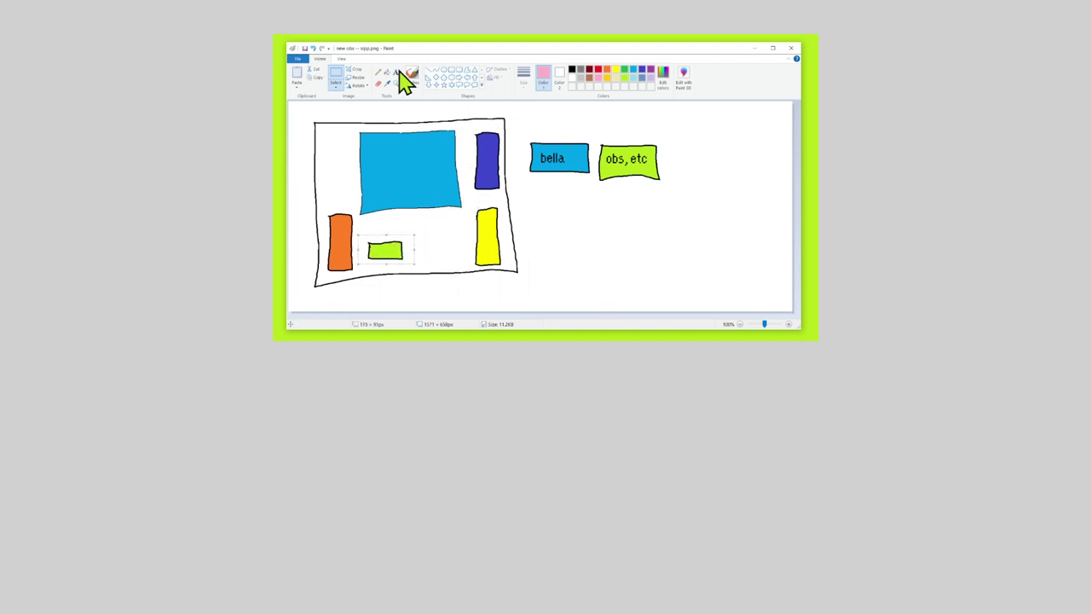
left_click(338, 88)
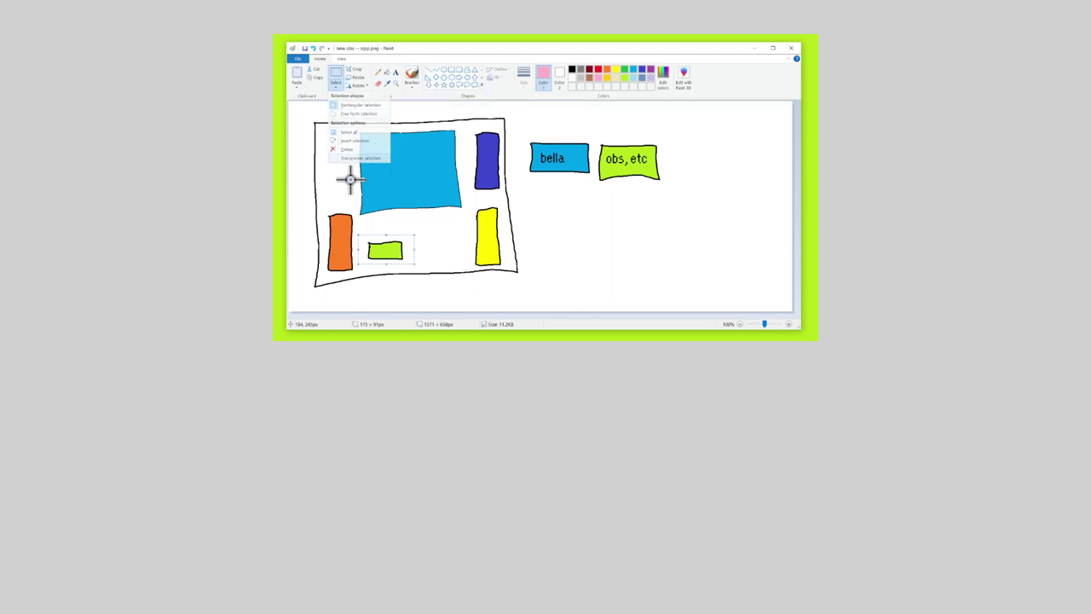
left_click(349, 158)
left_click_drag(394, 257, 391, 259)
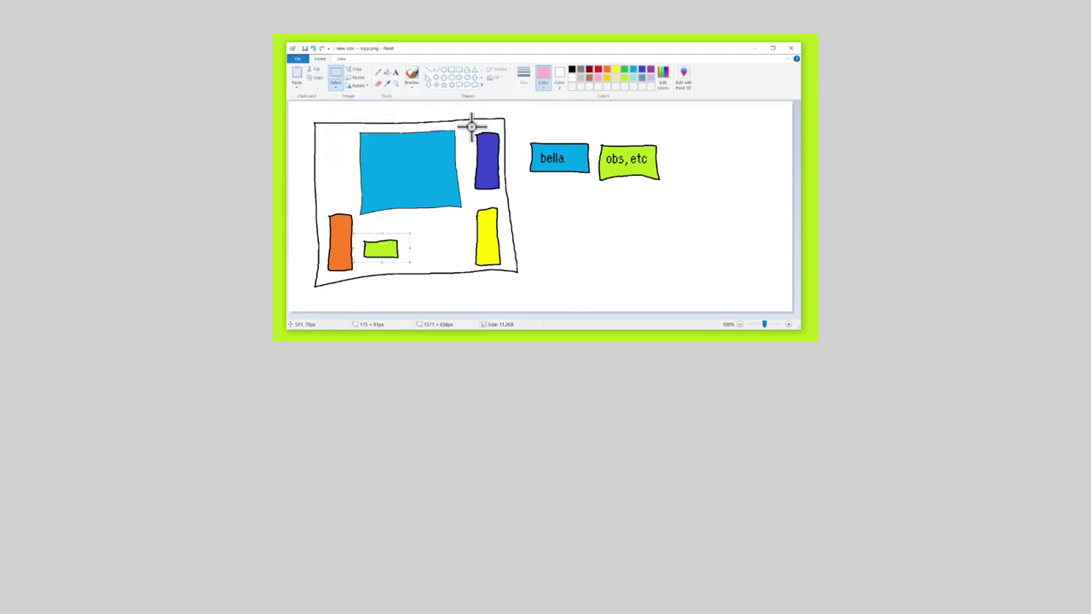
left_click_drag(471, 123, 458, 242)
left_click(392, 231)
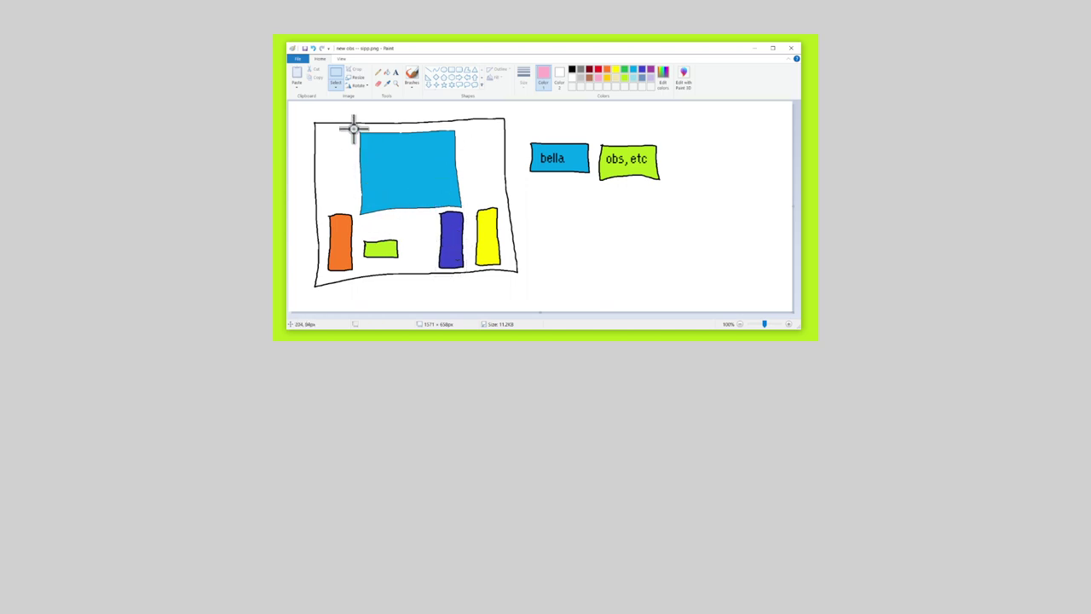
Clear the selection in the layout sketch and hide the Paint and OBS windows.
left_click_drag(352, 126, 505, 215)
left_click(536, 182)
left_click(754, 48)
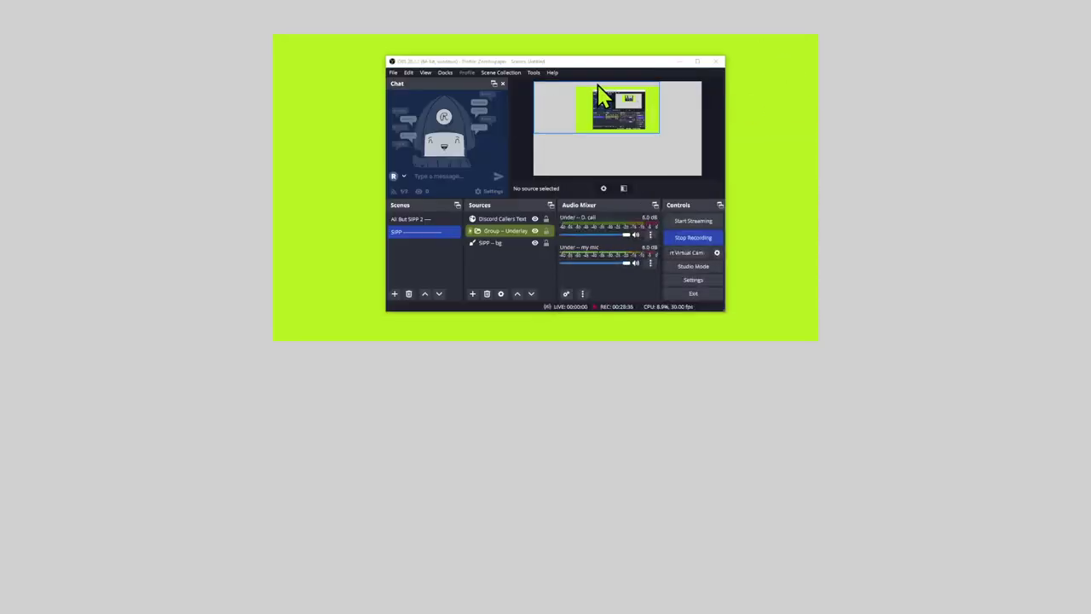
left_click_drag(594, 63, 621, 83)
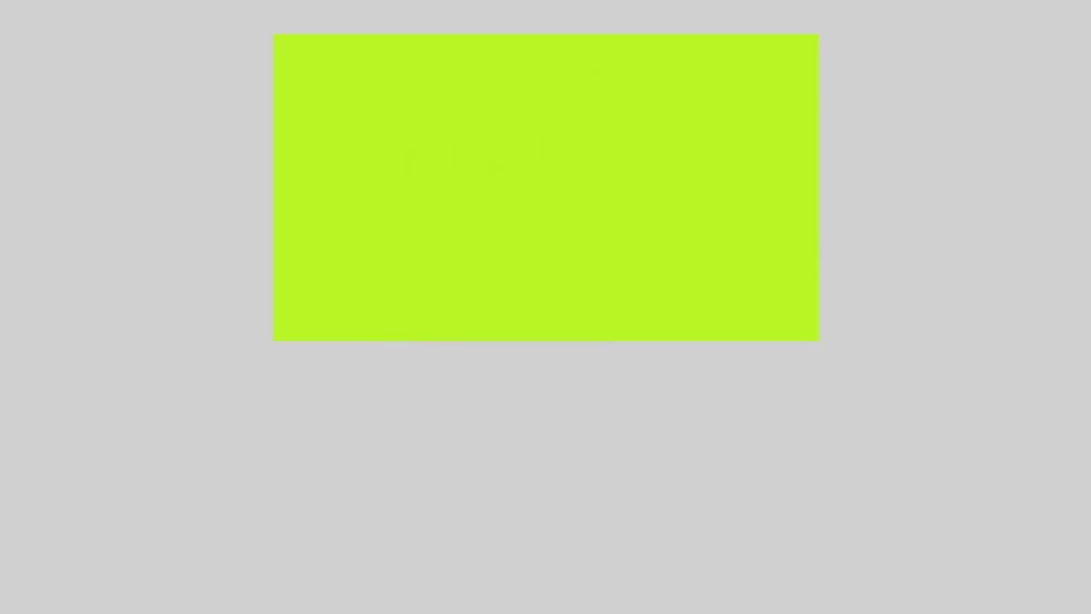
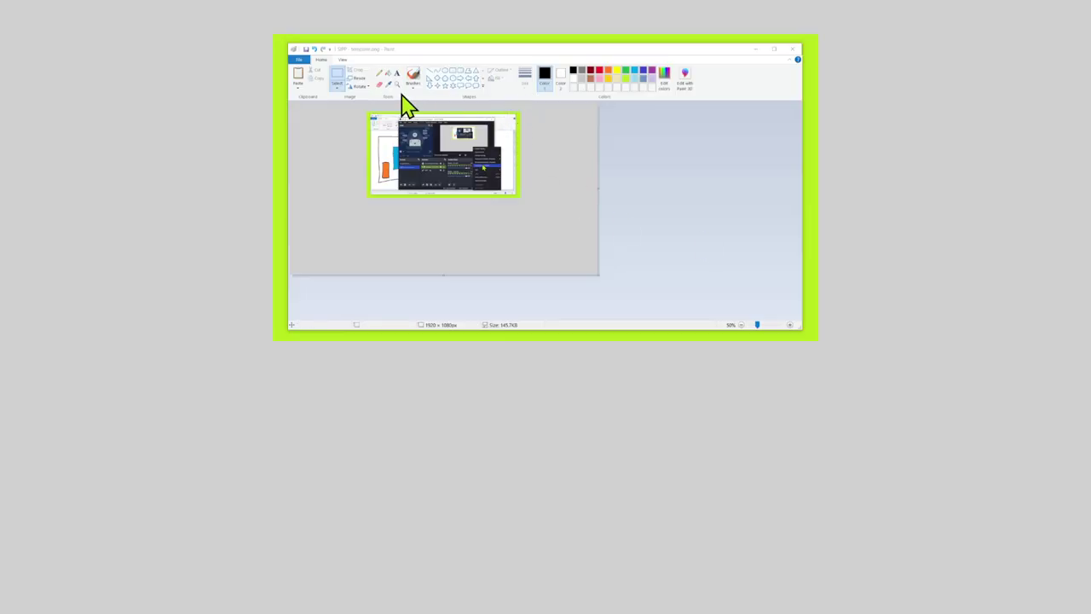
Fill the green outer border of the captured screen area in SIPP - template.png with black and save the file.
left_click(340, 77)
scroll(410, 130, "up", 2)
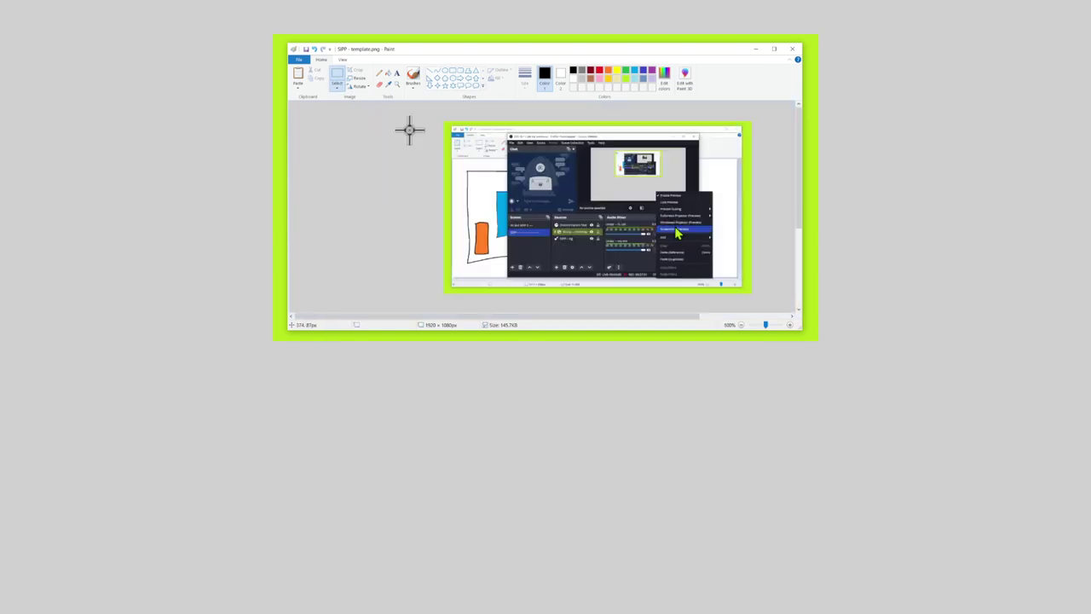
scroll(412, 132, "down", 1)
scroll(412, 133, "down", 1)
scroll(412, 133, "up", 3)
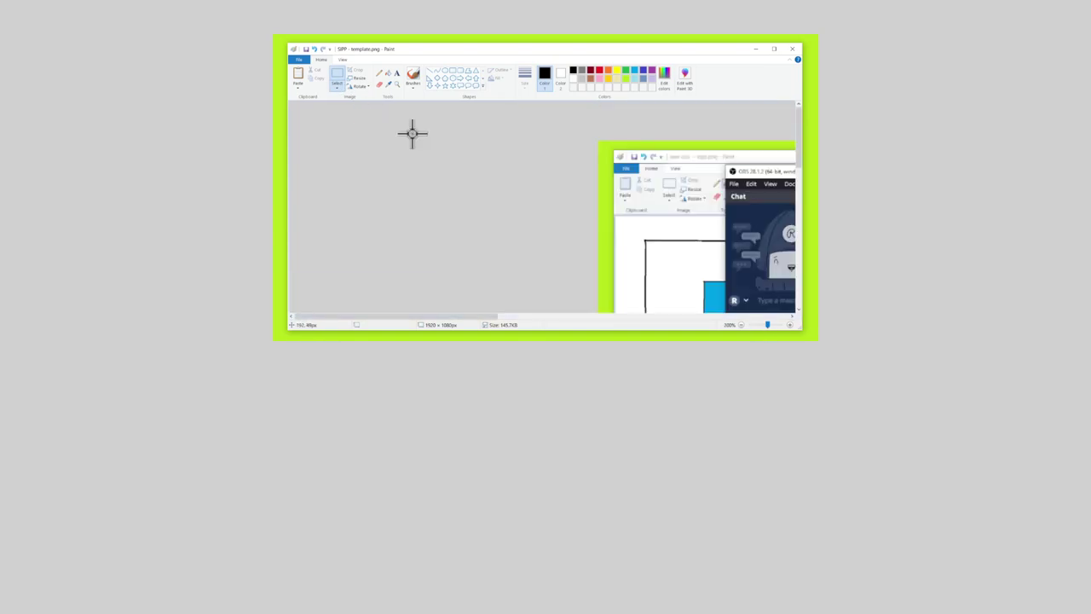
scroll(624, 183, "down", 2)
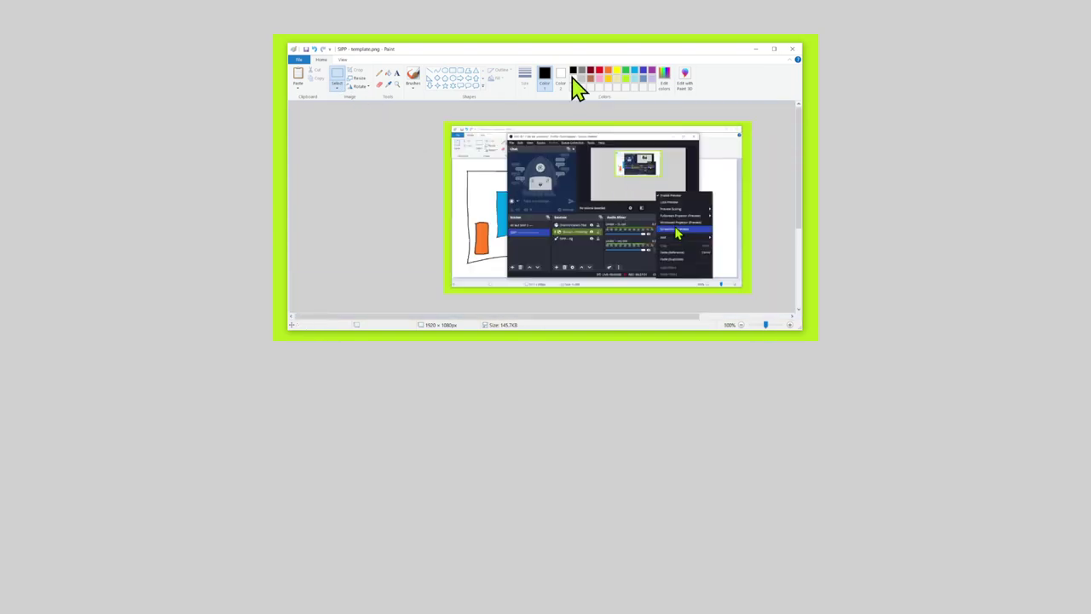
left_click(389, 74)
left_click(458, 145)
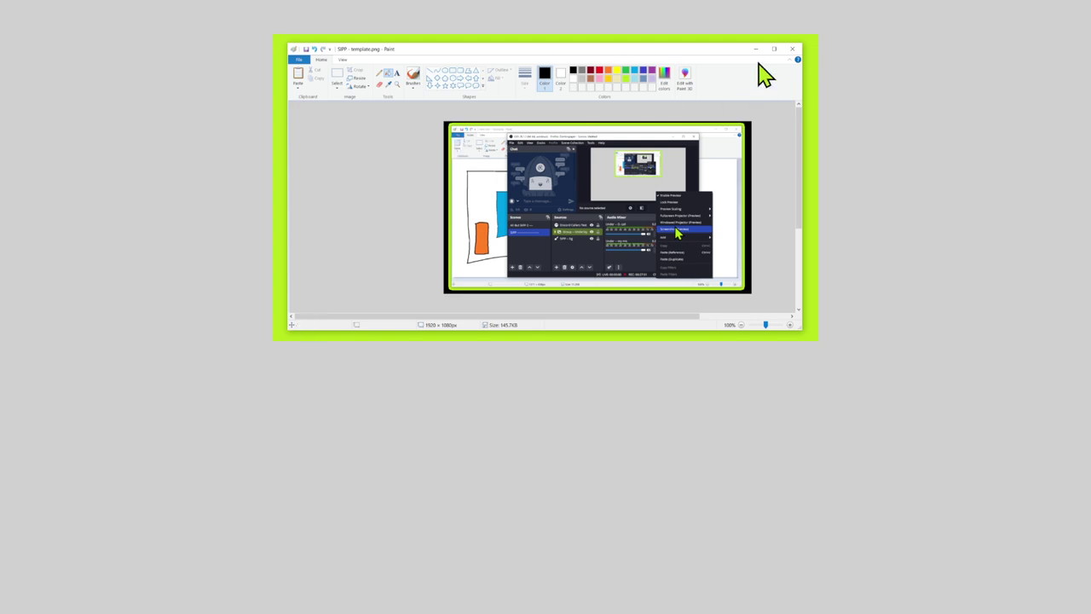
left_click(305, 48)
mouse_move(508, 53)
left_mouse_down()
mouse_move(553, 146)
mouse_move(478, 105)
mouse_move(545, 66)
mouse_move(497, 60)
mouse_move(510, 61)
left_mouse_up()
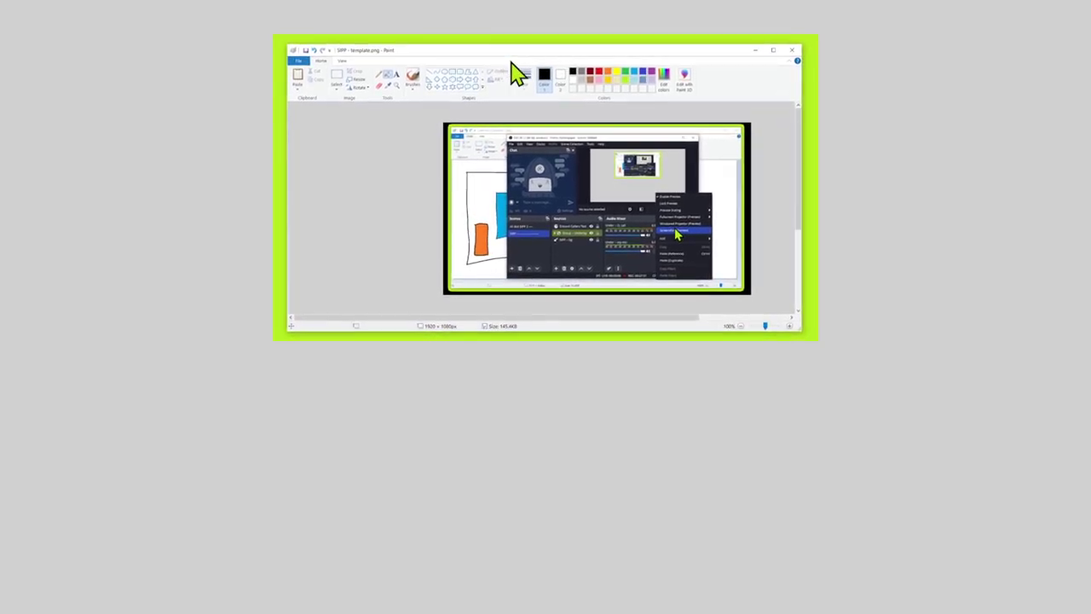
Erase the interior of the captured screen area and fill the cleared rectangle with black.
left_click(339, 77)
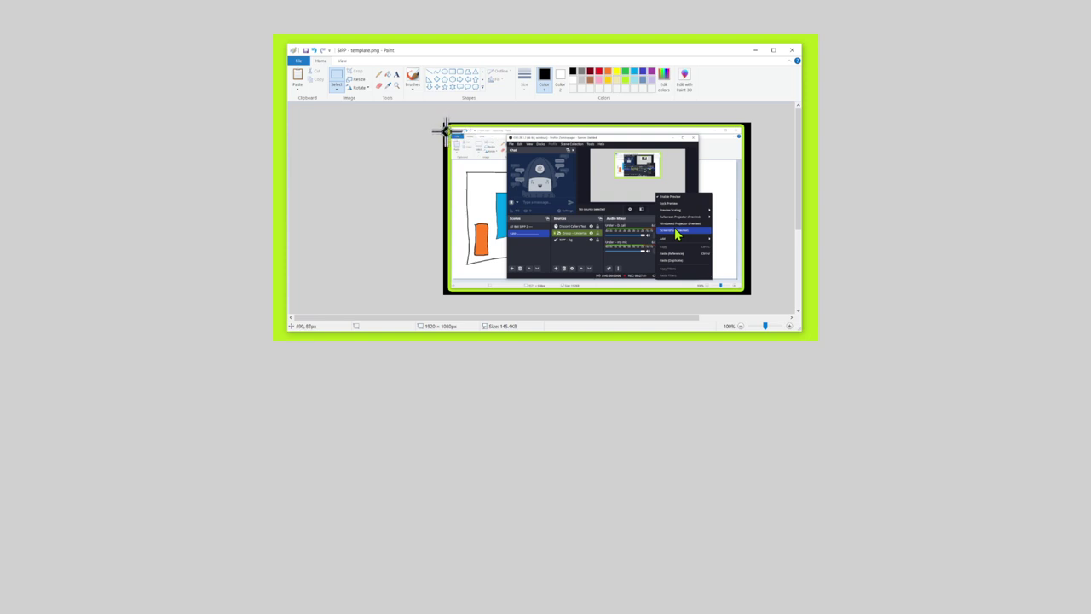
left_click_drag(444, 128, 746, 279)
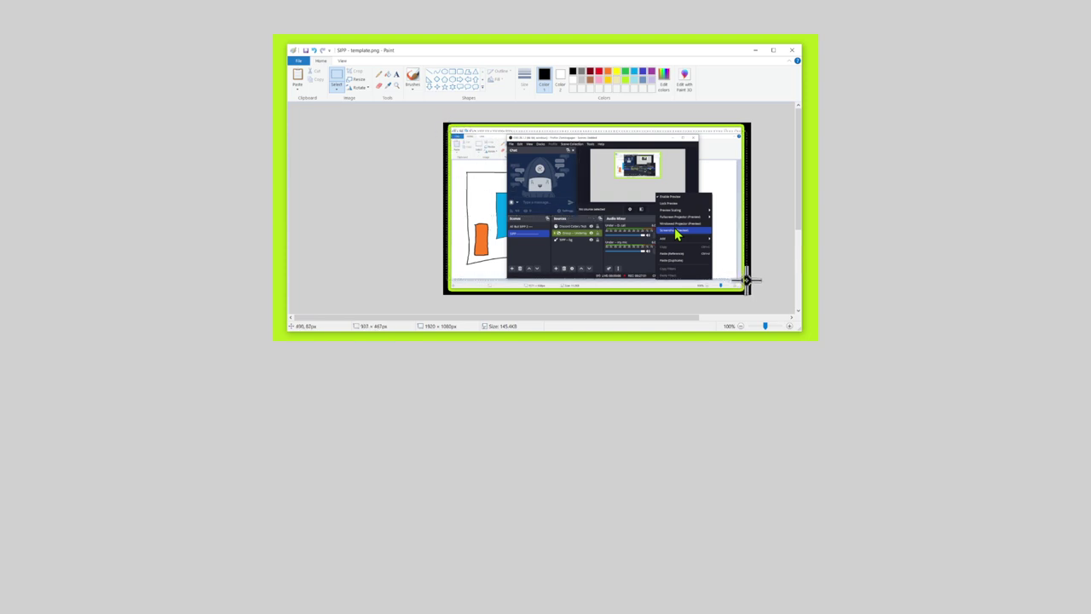
key("Delete")
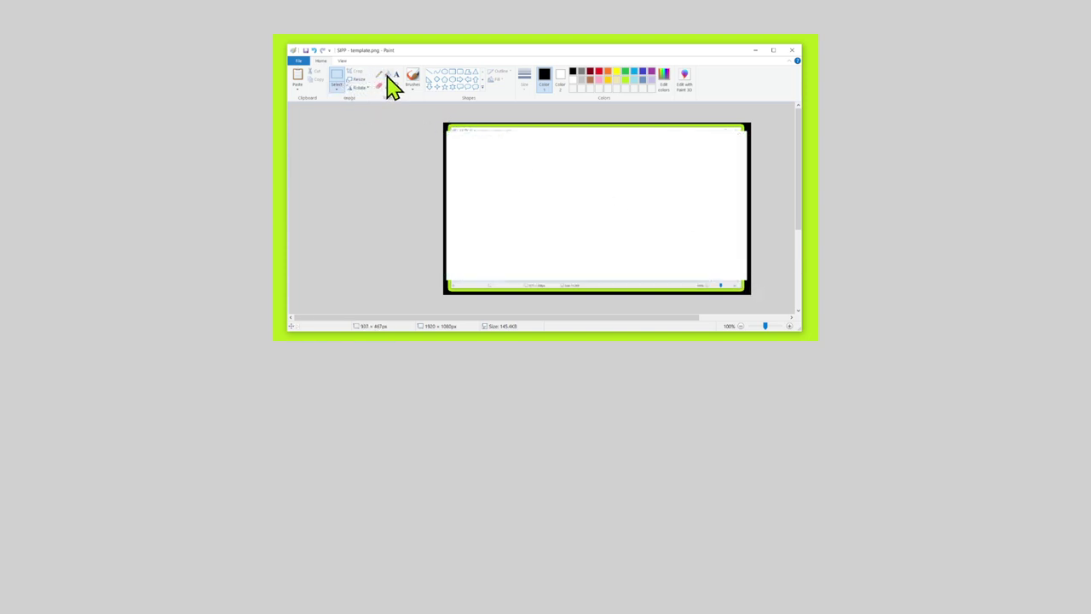
left_click(387, 75)
left_click(572, 175)
Erase a strip of about 635 × 72 px along the capture's upper edge and fill it with black.
left_click(337, 78)
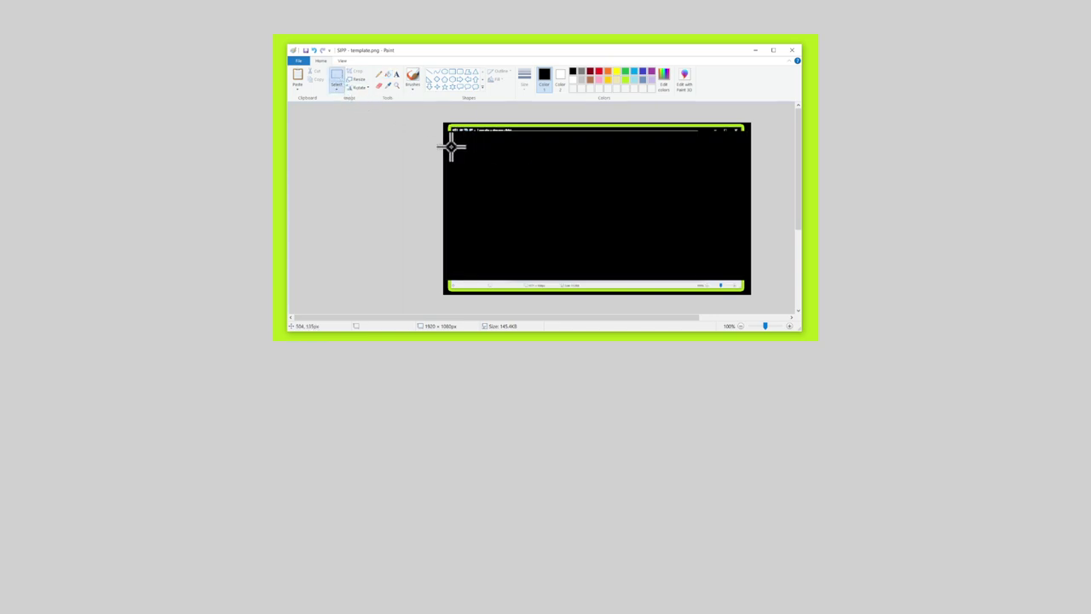
left_click_drag(451, 146, 653, 123)
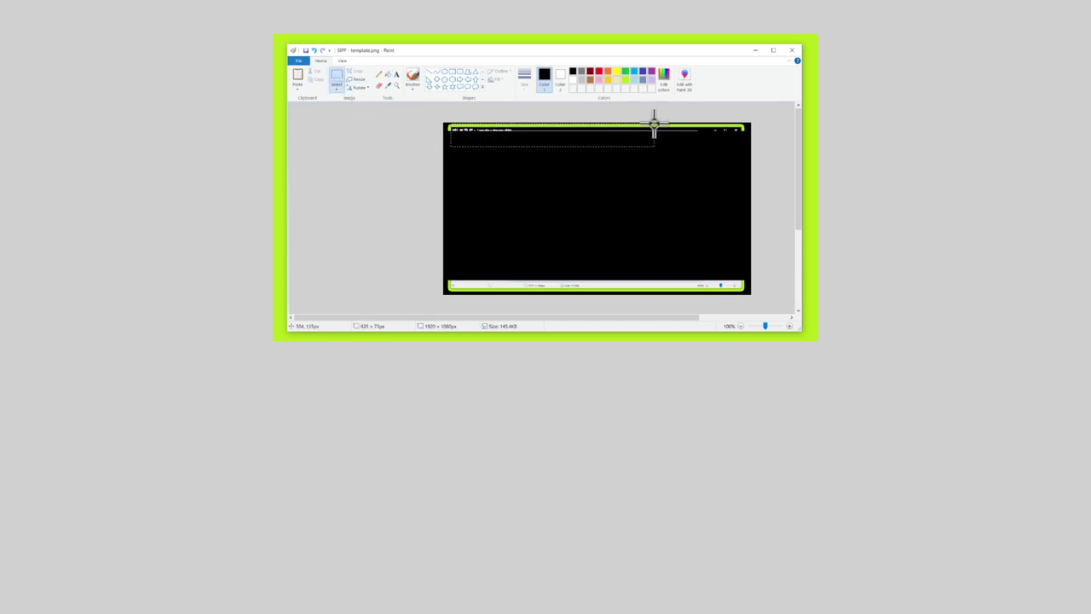
key("Delete")
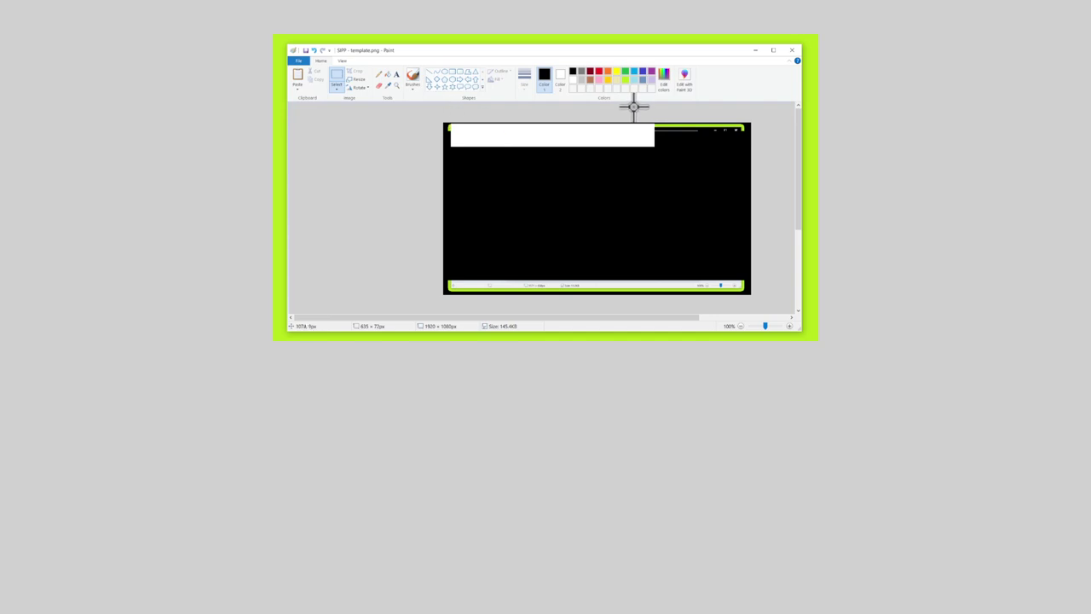
left_click(388, 75)
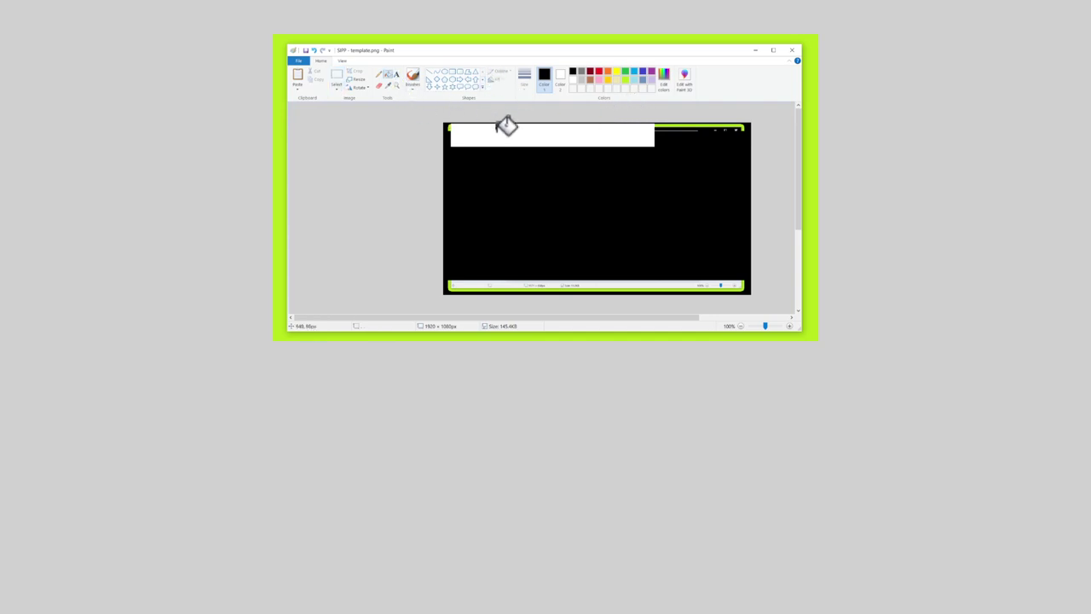
left_click(507, 128)
Erase the remaining green edges of the capture using black as the secondary color and save the template.
left_click(387, 86)
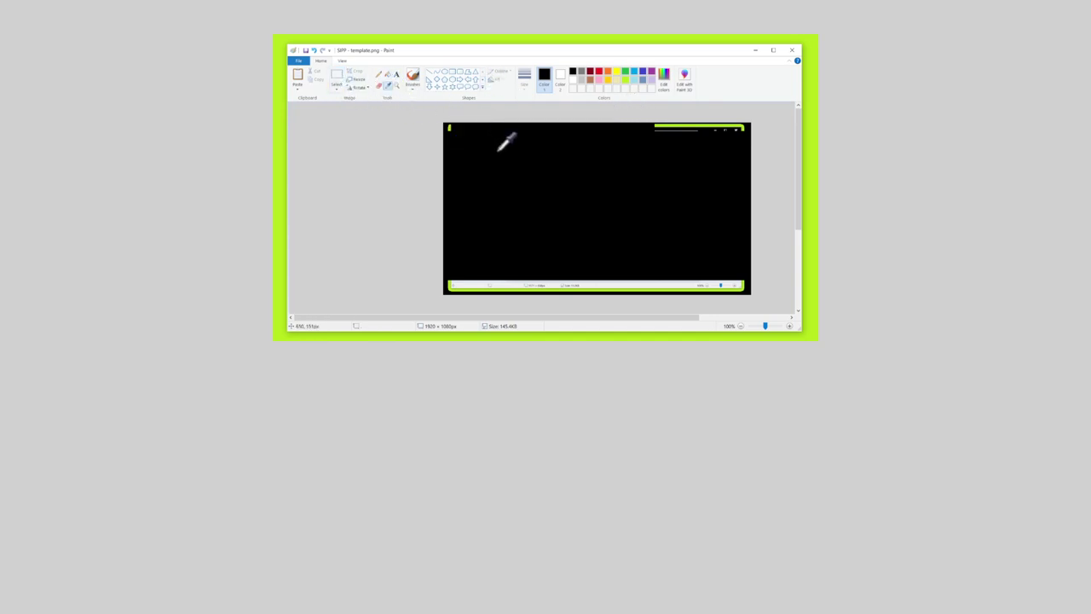
left_click(338, 78)
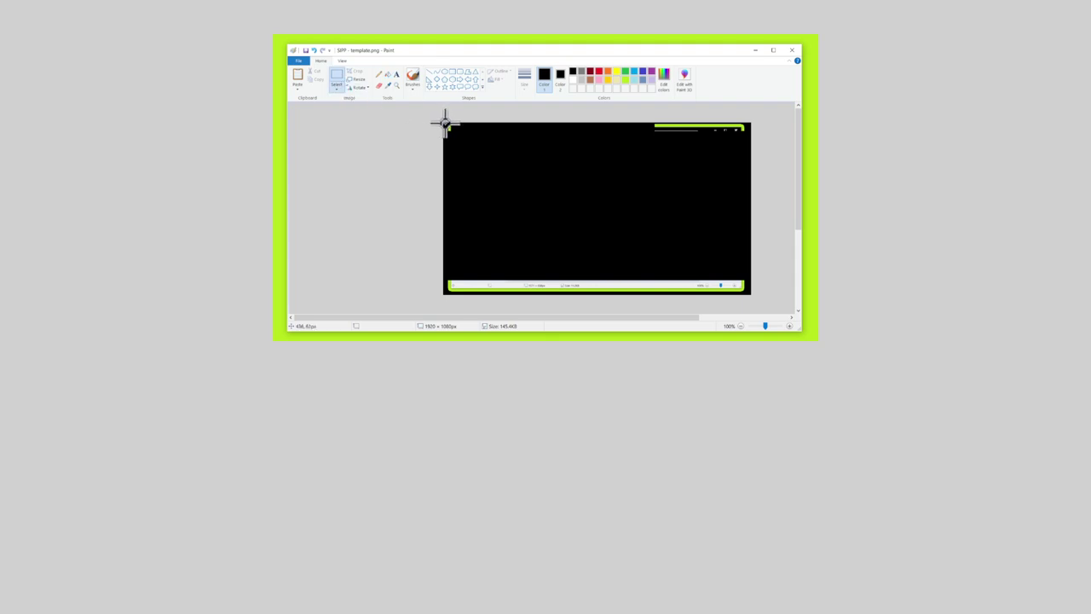
mouse_move(444, 123)
left_mouse_down()
mouse_move(511, 166)
mouse_move(677, 214)
mouse_move(755, 214)
mouse_move(441, 295)
left_mouse_up()
key("Delete")
key("Delete")
left_click_drag(577, 214, 747, 294)
key("Delete")
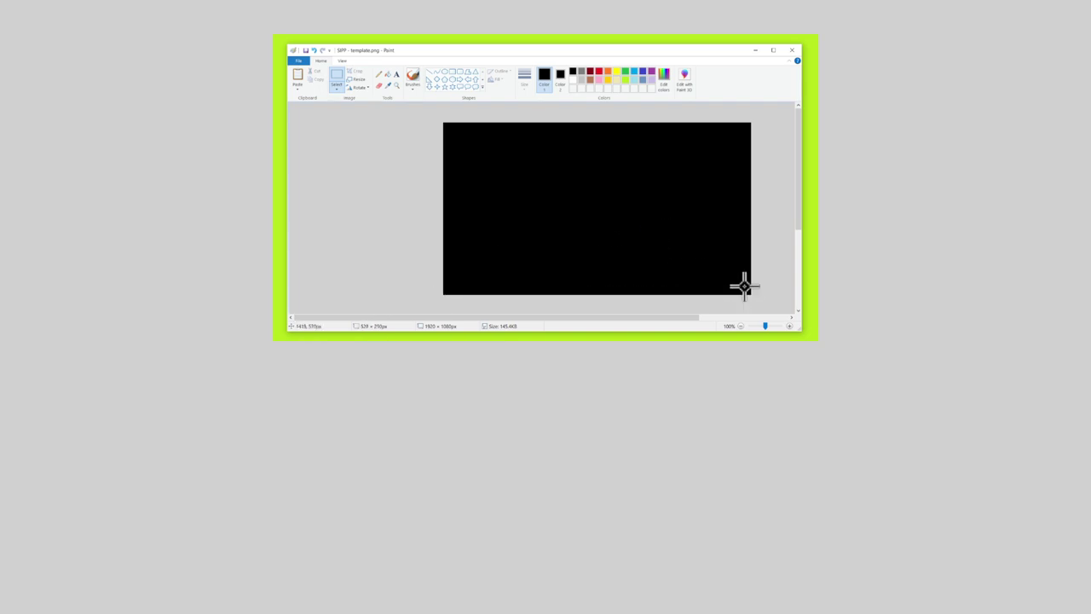
left_click(305, 51)
Set the secondary color to a custom pink made from magenta with blue 128, and fill the black rectangle with it.
left_click_drag(533, 320, 558, 321)
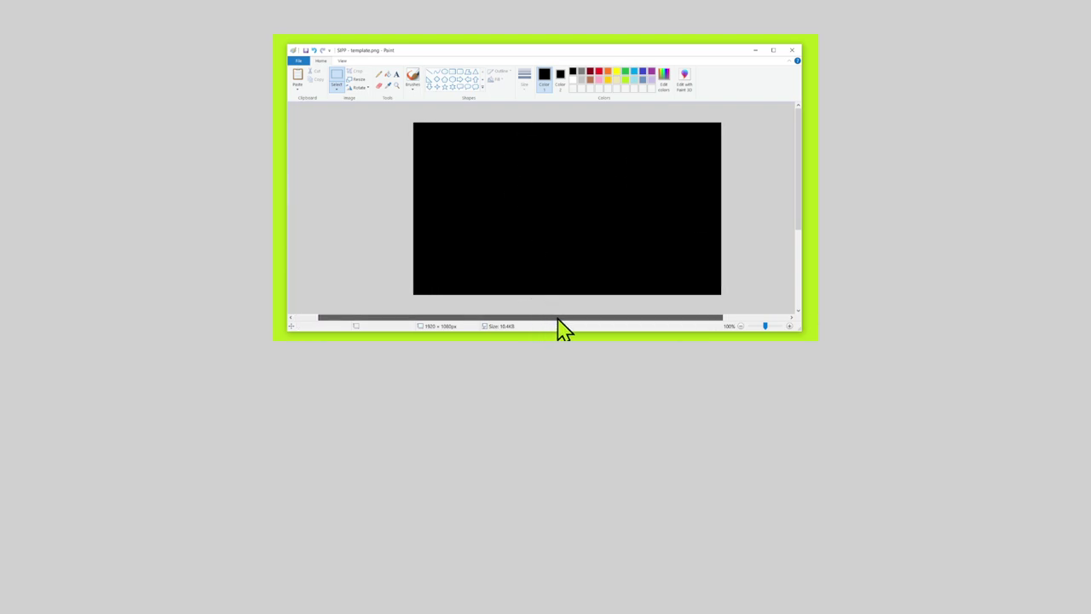
scroll(557, 322, "down", 1)
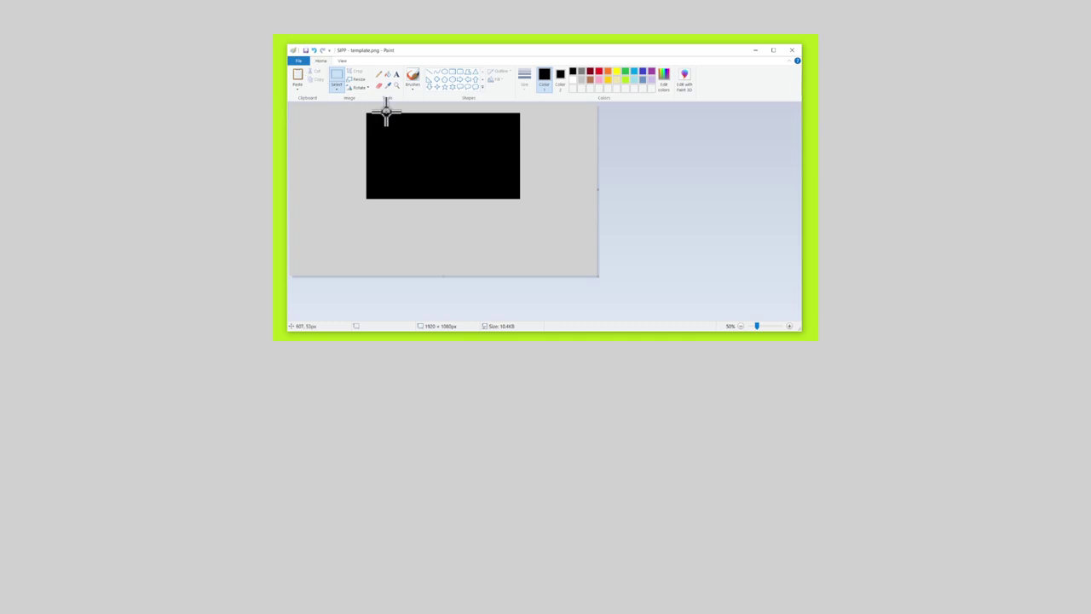
scroll(384, 110, "up", 1)
left_click(563, 79)
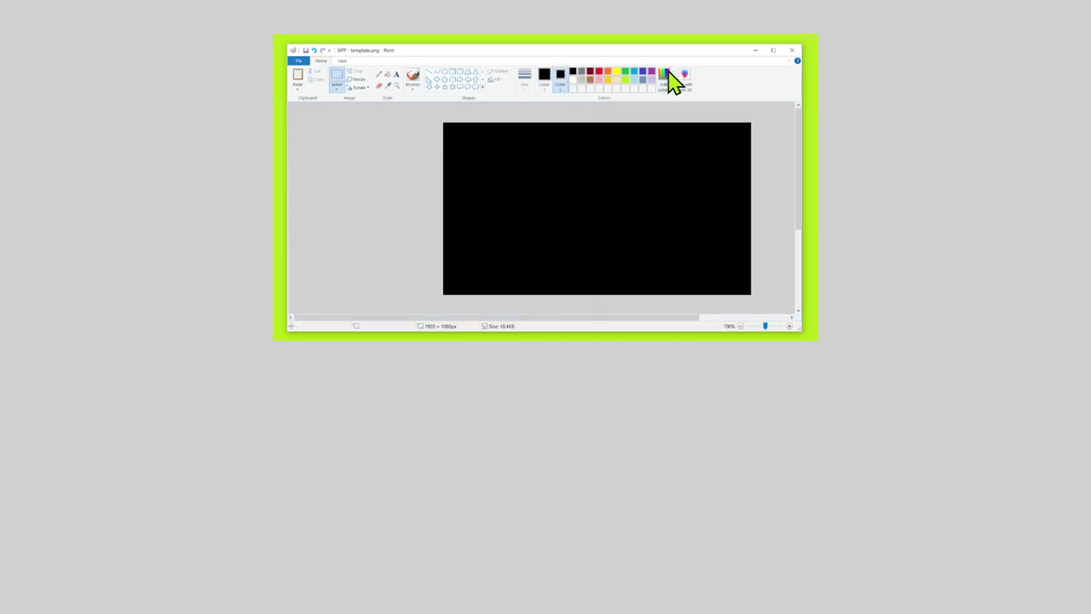
left_click(666, 76)
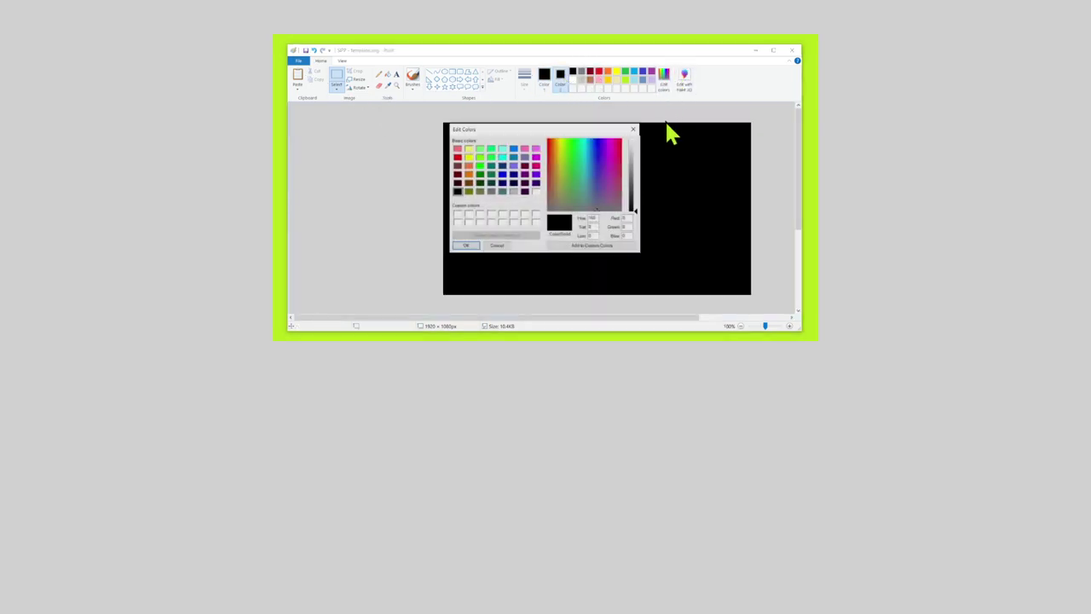
left_click(535, 157)
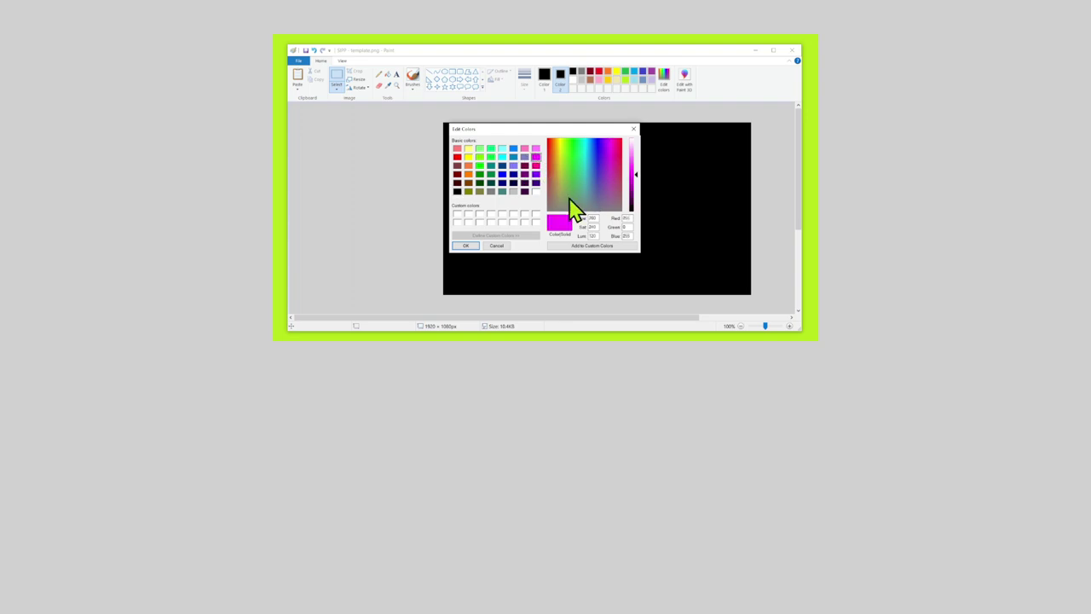
double_click(625, 235)
type("128")
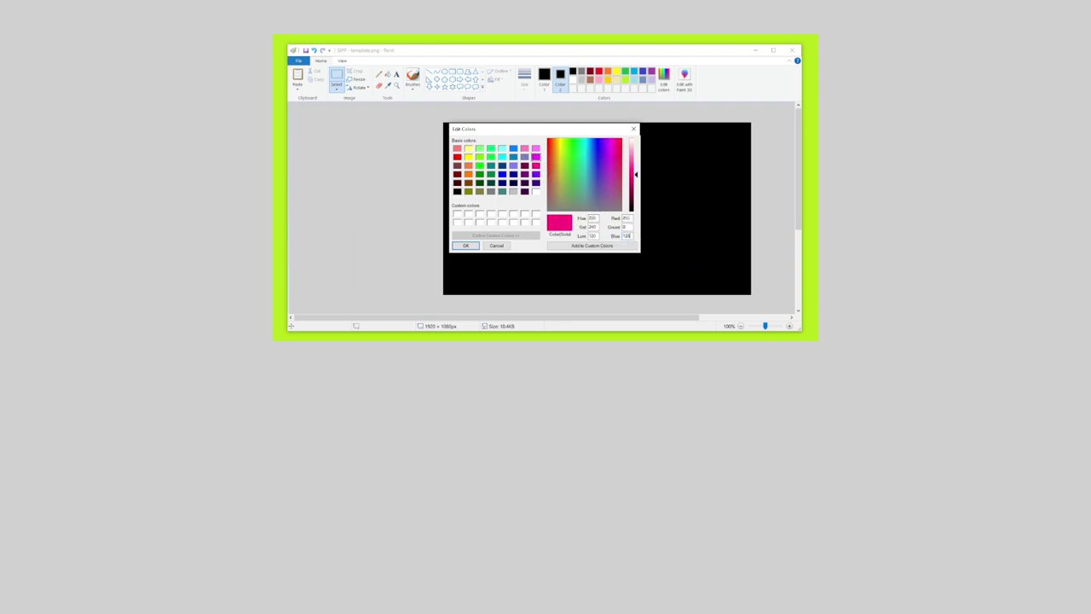
left_click(466, 246)
left_click(388, 75)
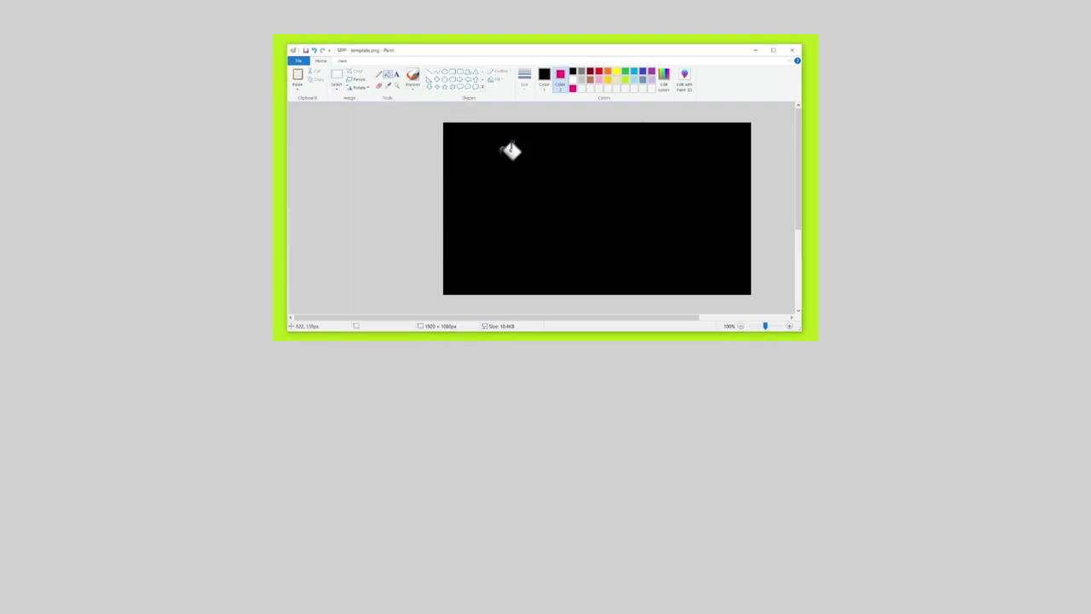
right_click(585, 200)
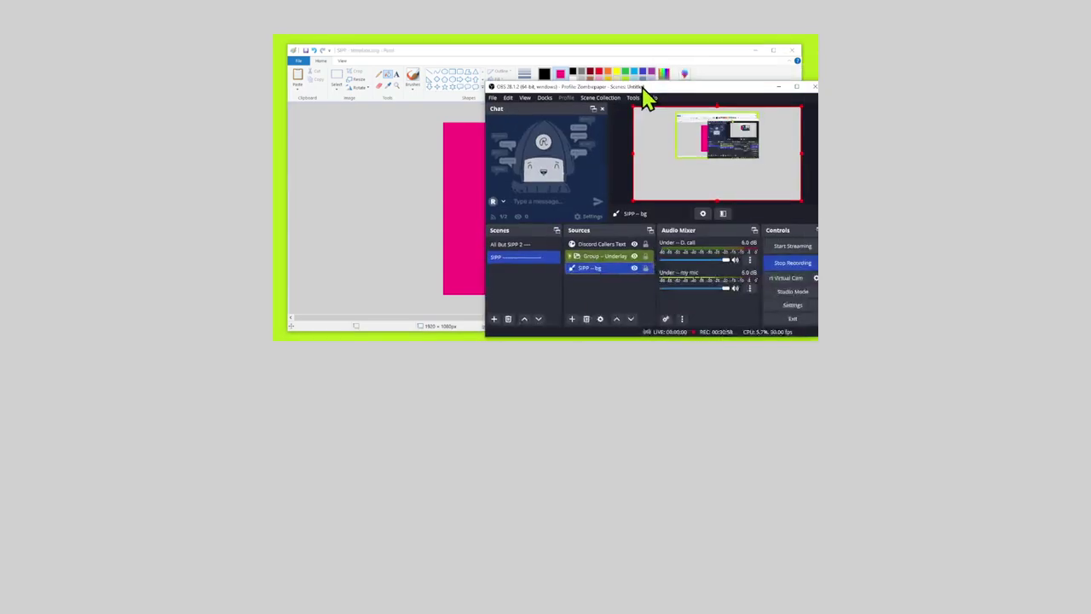
Move the OBS window over the Paint canvas and remove the SIPP -- bg source from the SIPP scene.
mouse_move(645, 96)
left_mouse_down()
mouse_move(499, 54)
mouse_move(523, 73)
left_mouse_up()
left_click(480, 275)
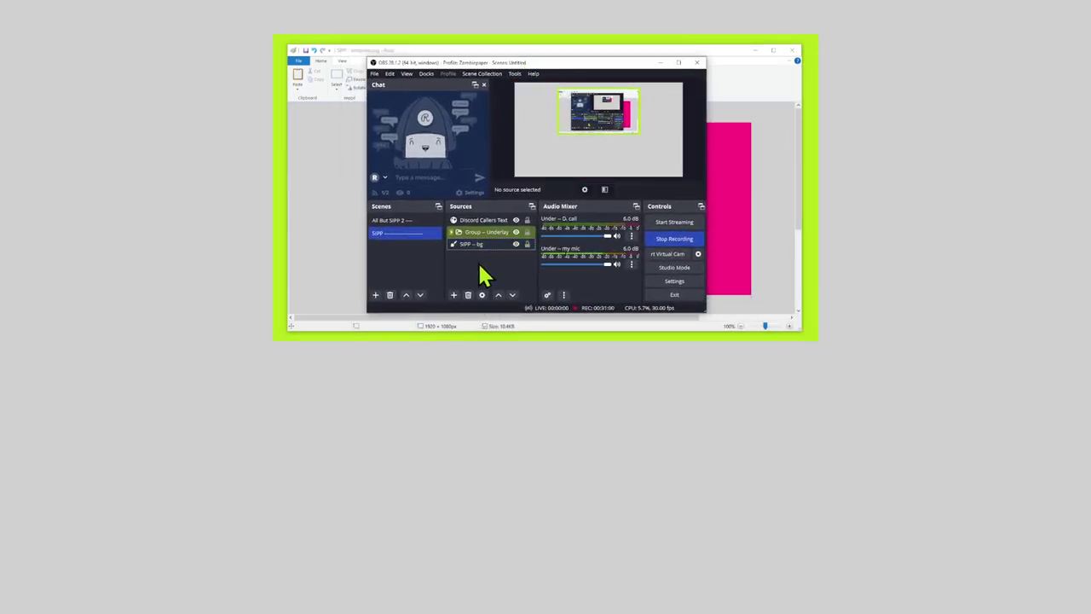
left_click_drag(482, 245, 486, 220)
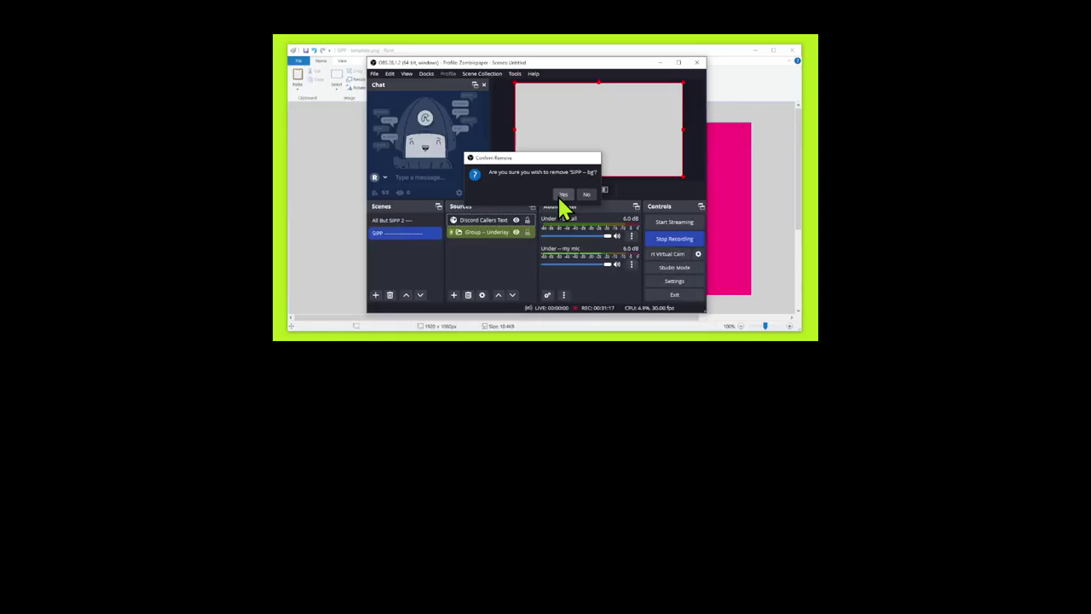
left_click(560, 197)
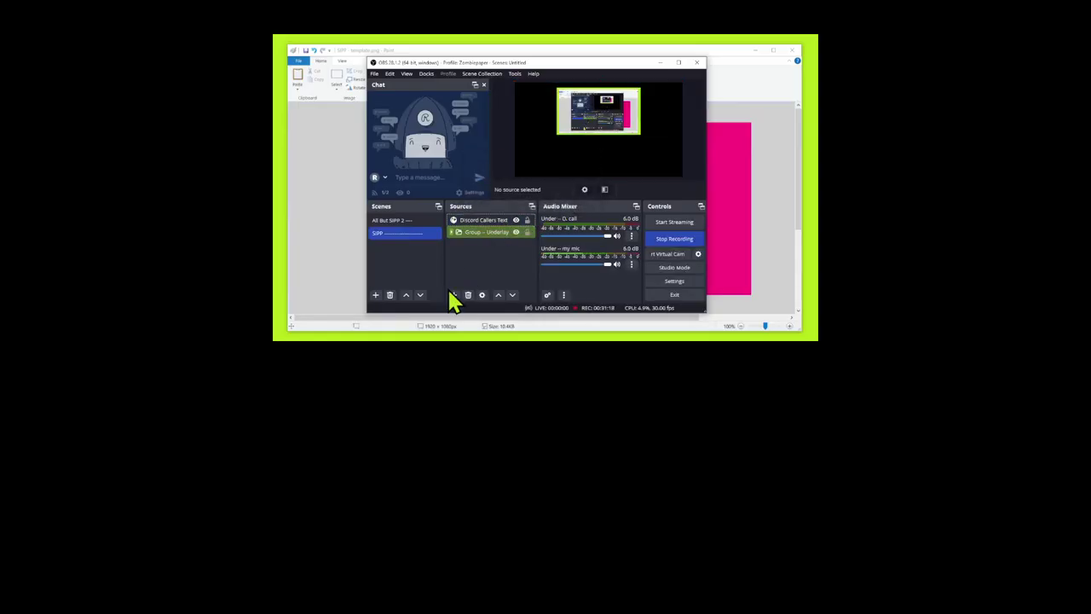
Add an image source named SIPP -- New Beg to the SIPP scene using SIPP - template.png from the obs/SIPP folder.
left_click(453, 296)
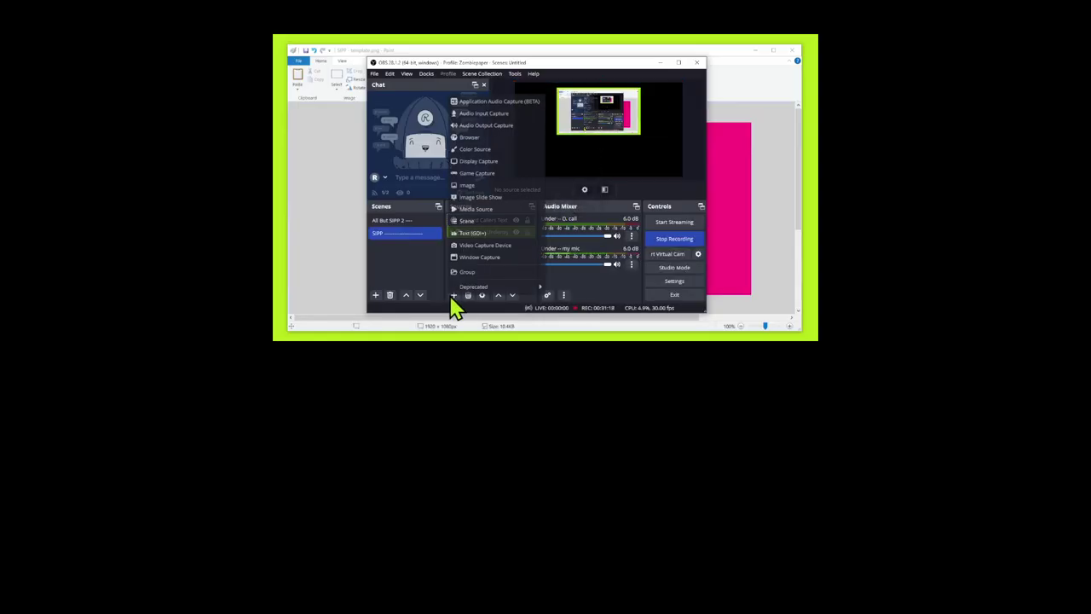
left_click(478, 184)
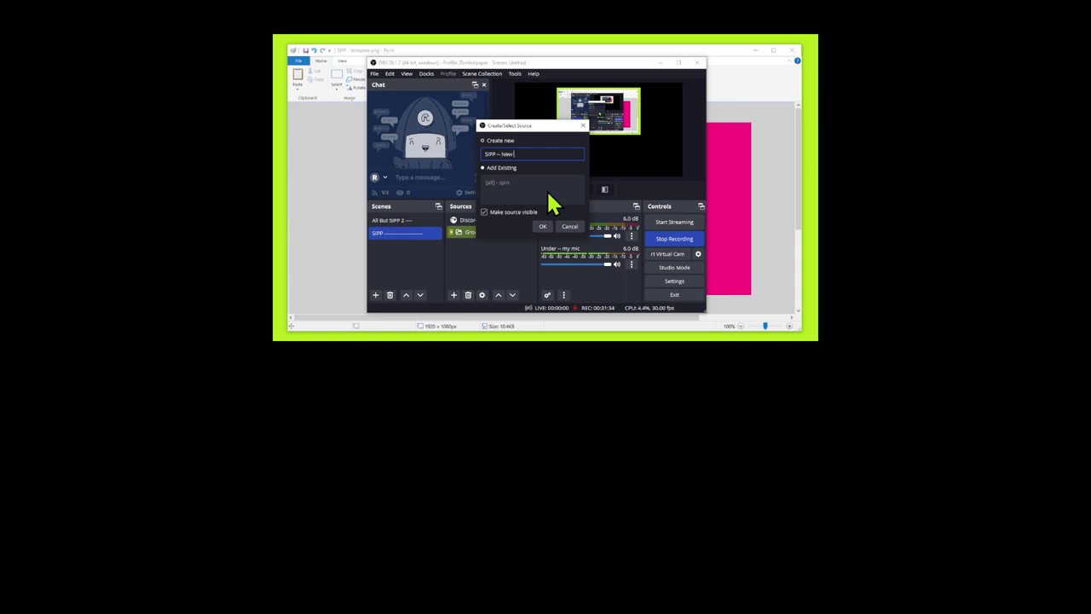
key("Return")
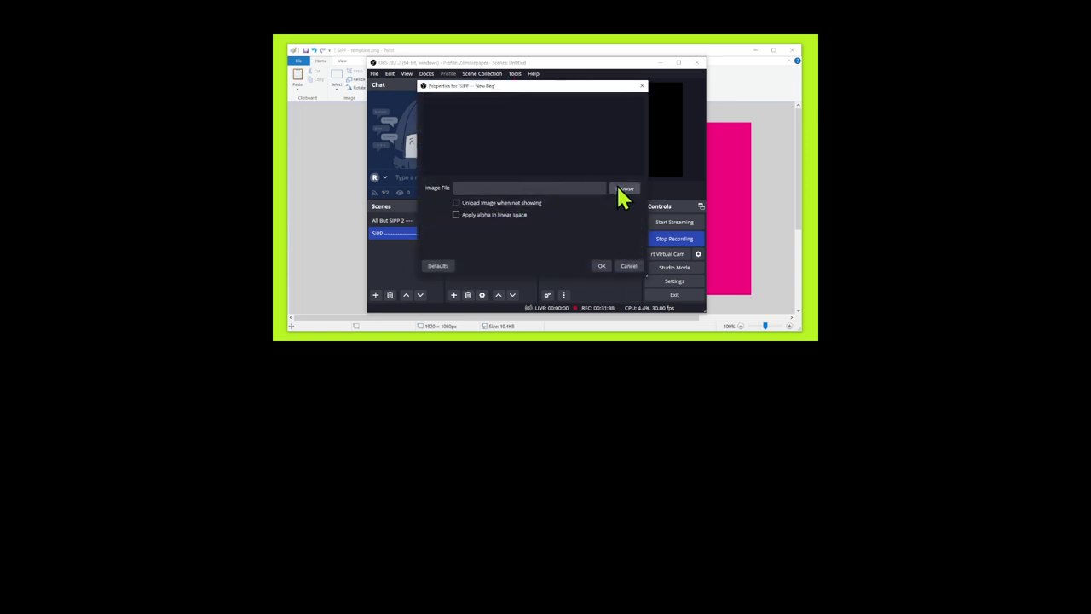
left_click(621, 188)
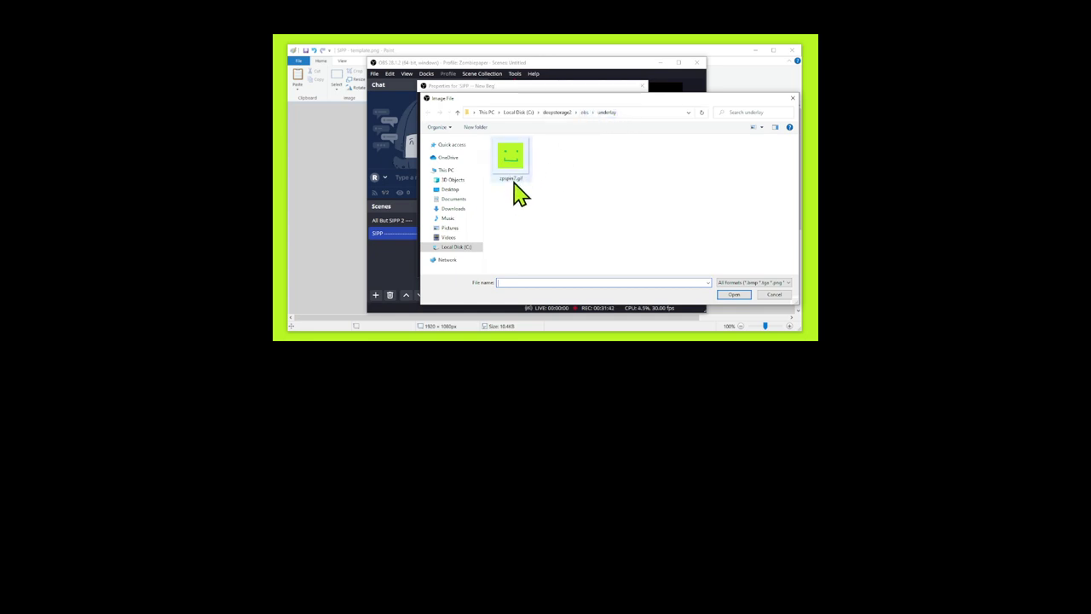
left_click(585, 113)
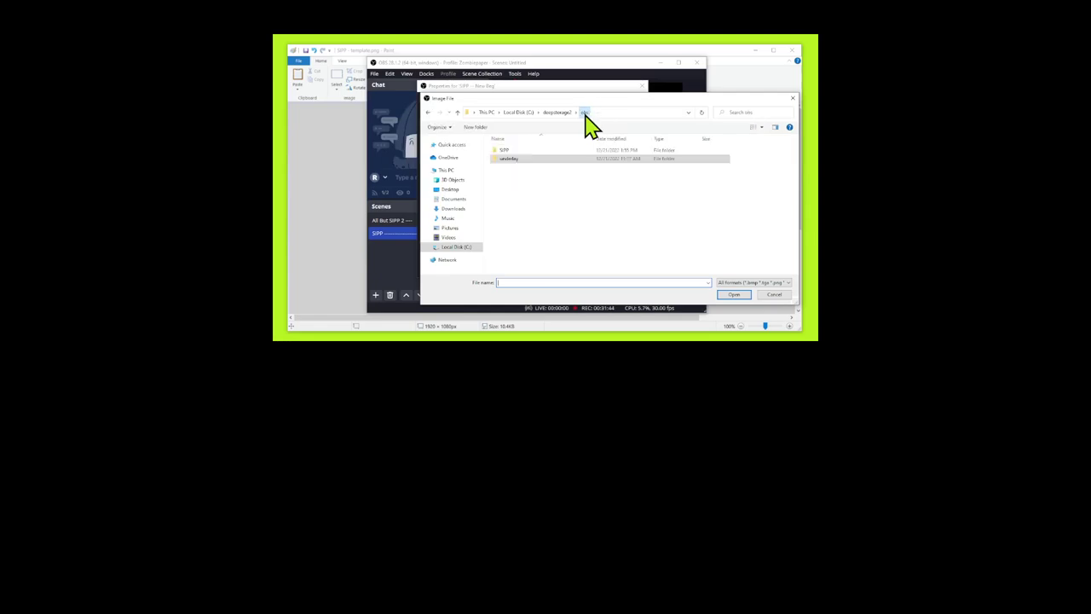
double_click(514, 150)
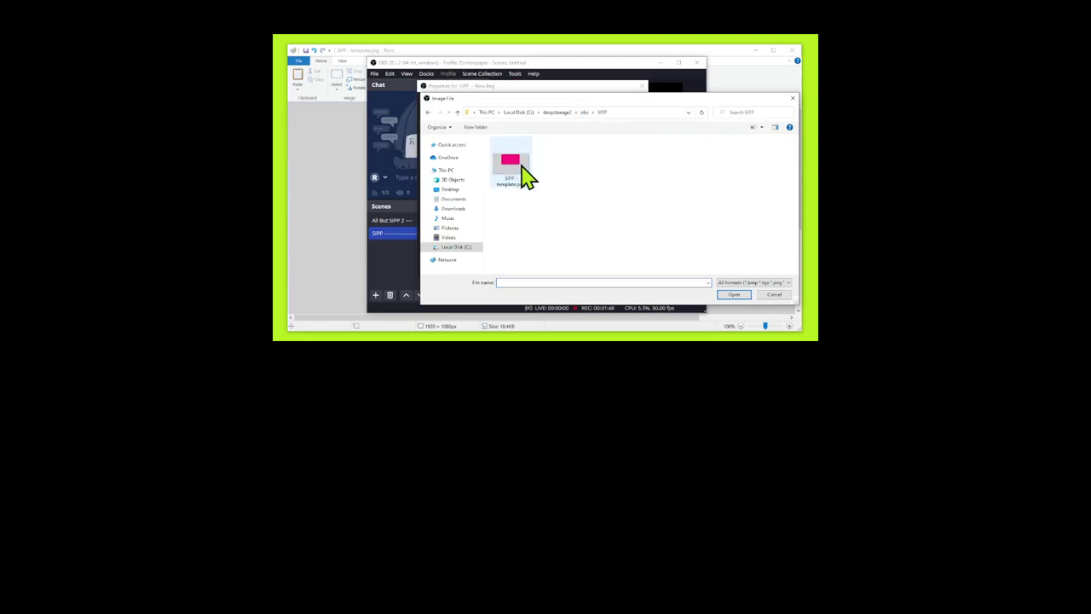
left_click(517, 190)
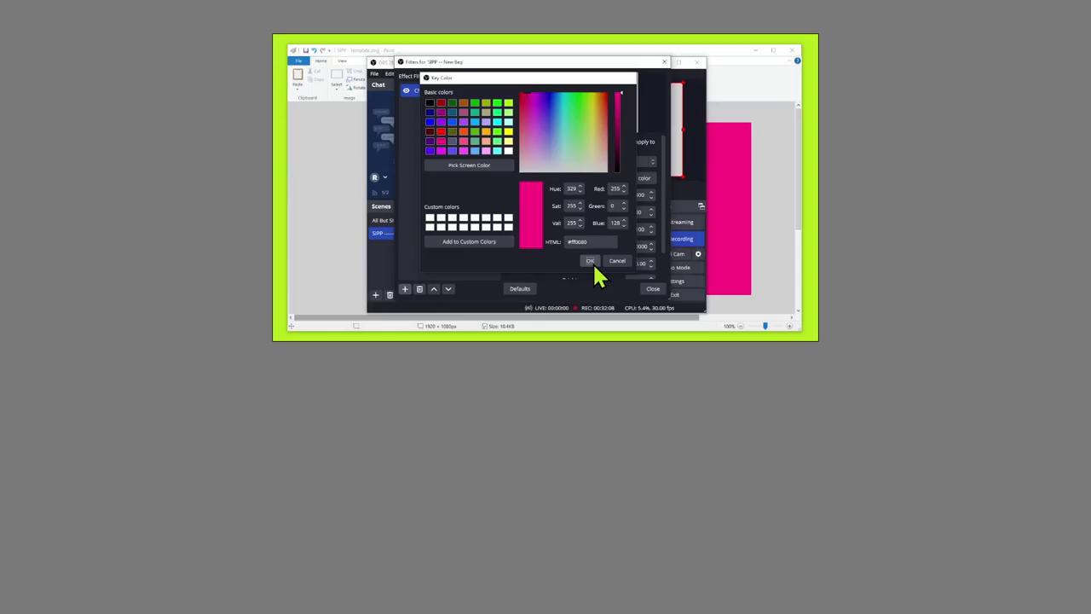
Apply #ff0080 as the key color of the SIPP -- New Beg filter and close the filters window.
left_click(592, 265)
left_click(662, 293)
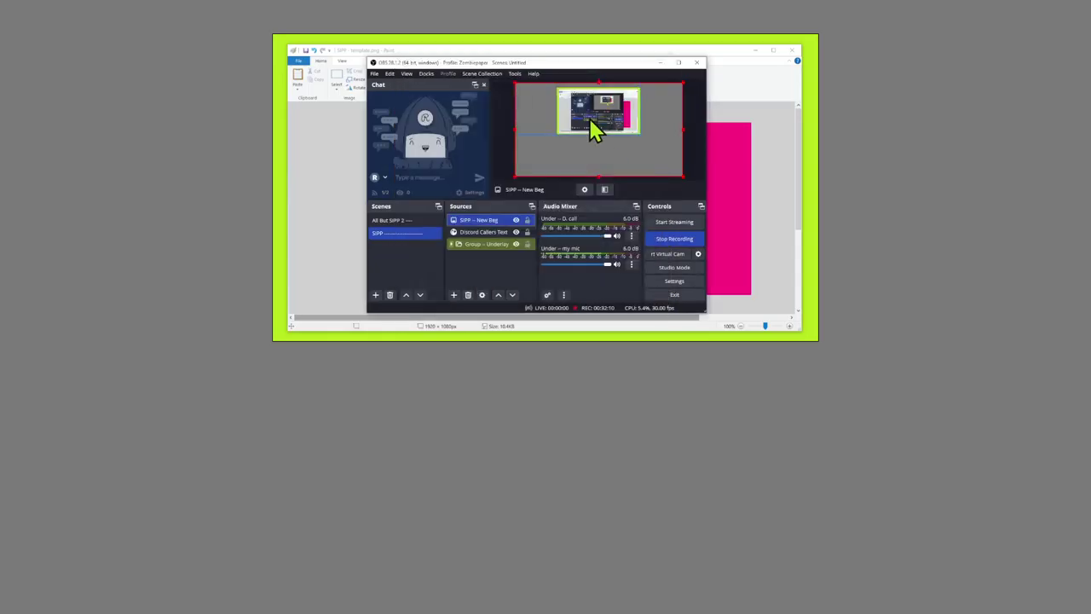
Review the Chroma Key filter and its key color values on the SIPP -- New Beg source without changing them.
right_click(492, 234)
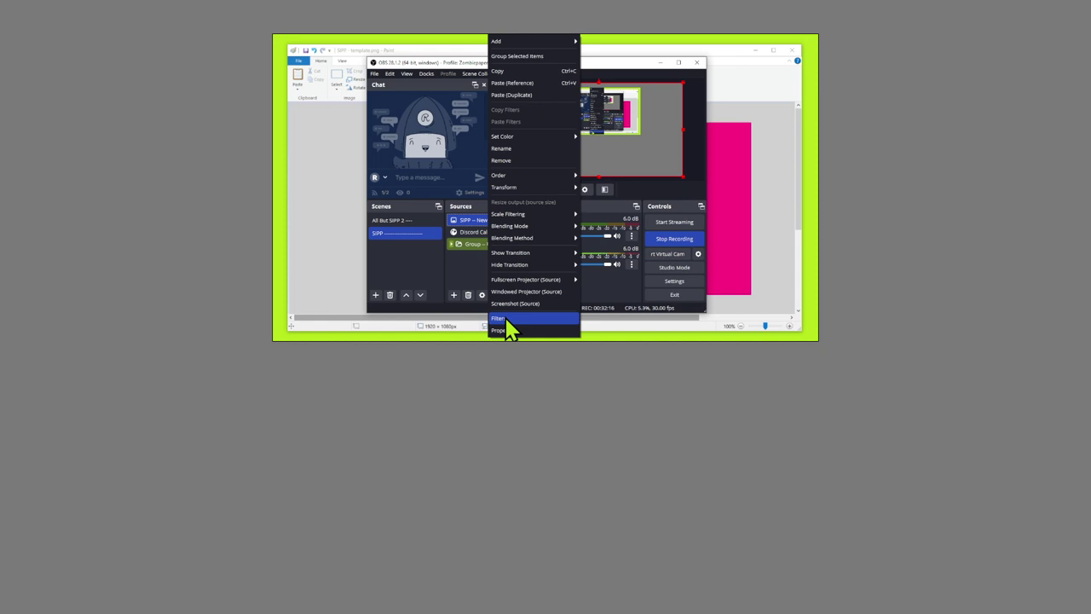
left_click(506, 320)
left_click_drag(578, 68, 521, 82)
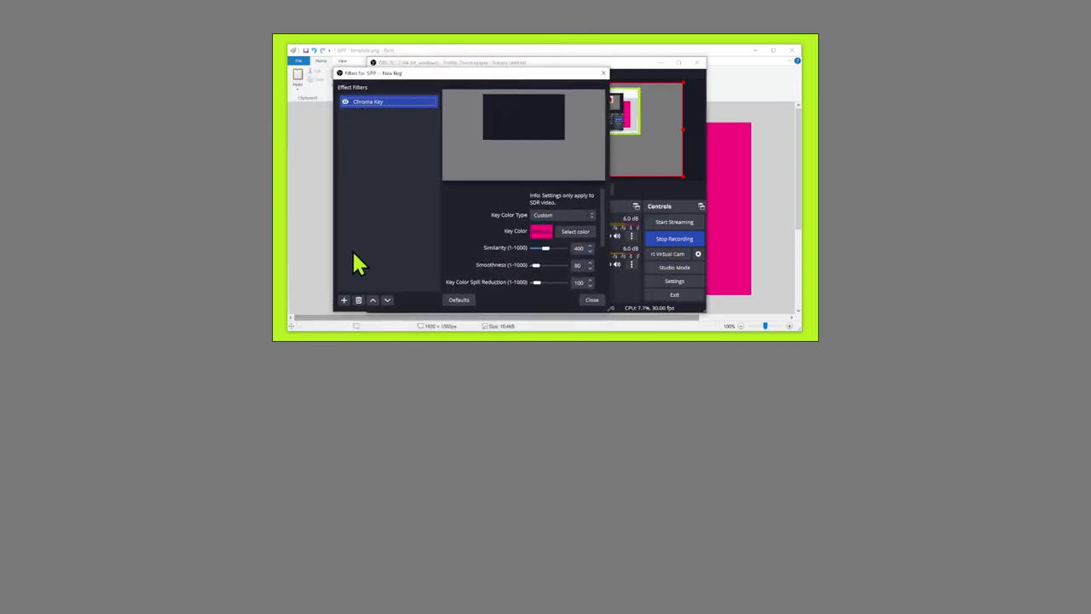
left_click(344, 300)
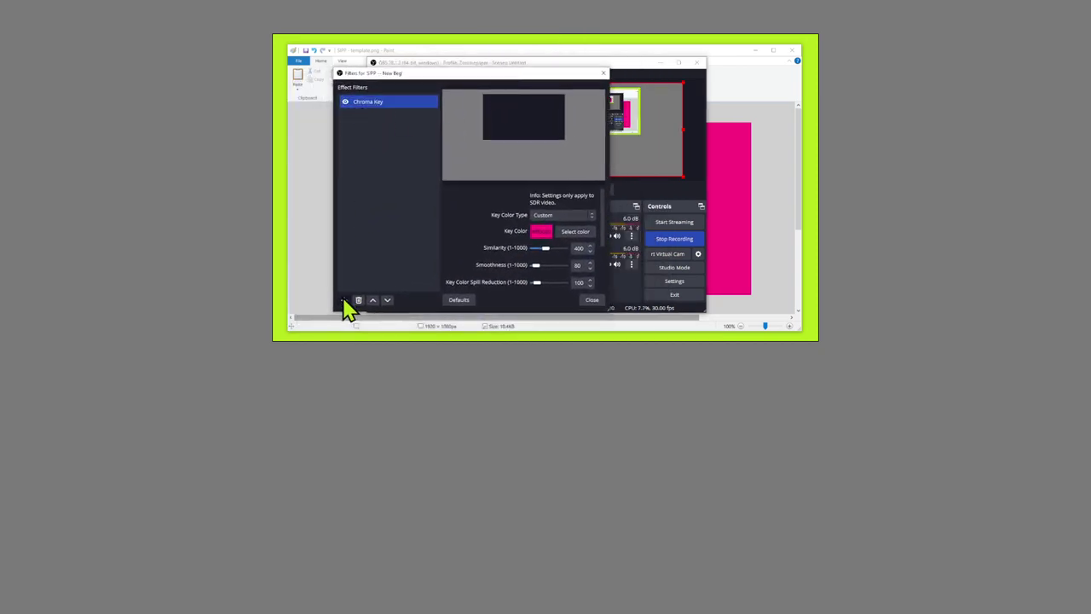
left_click(375, 141)
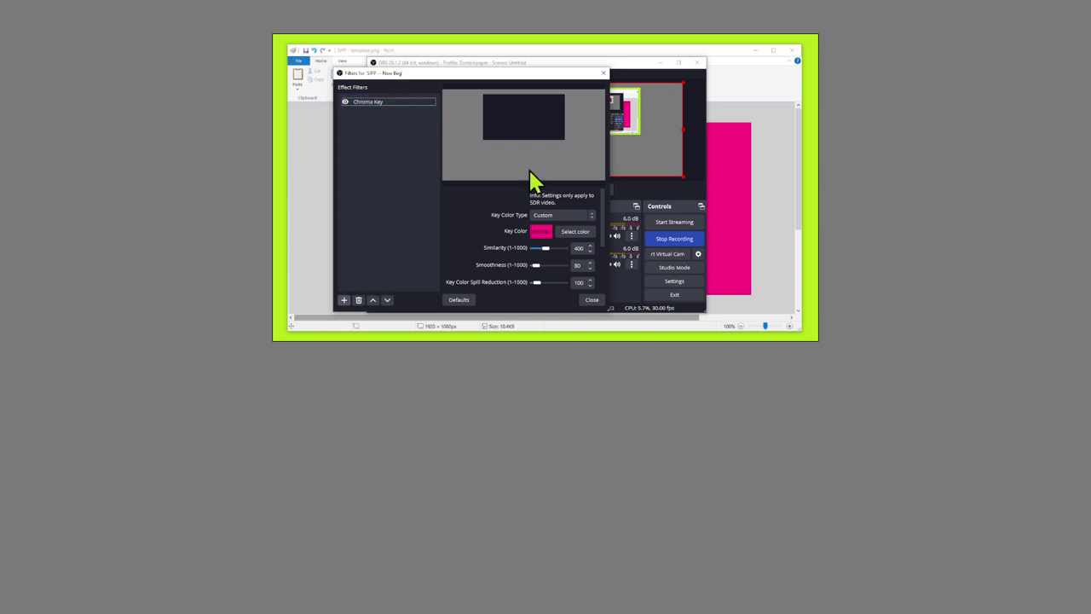
left_click(573, 231)
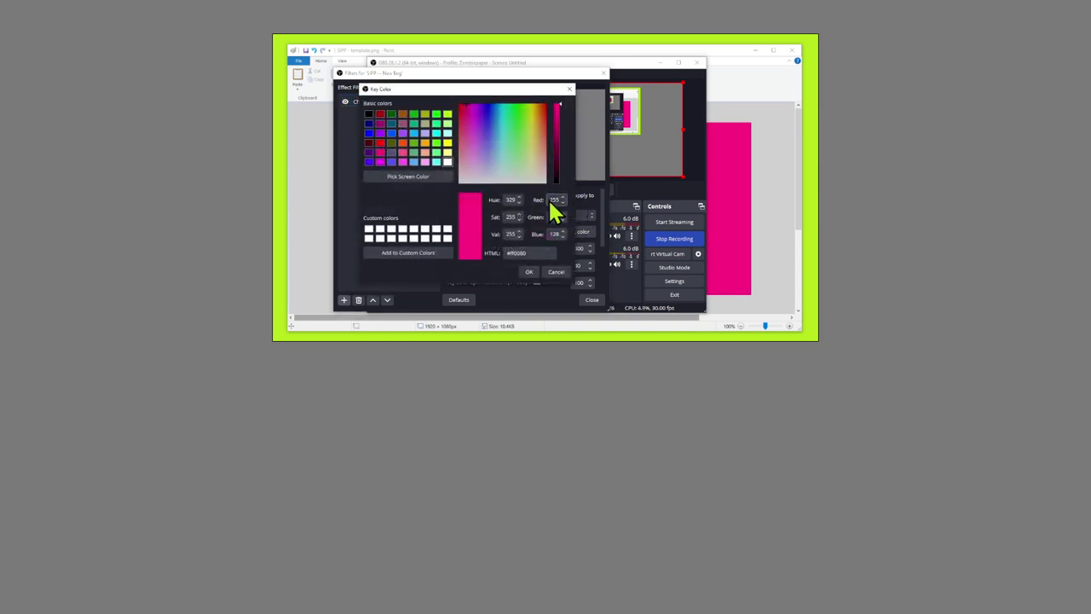
left_click(553, 235)
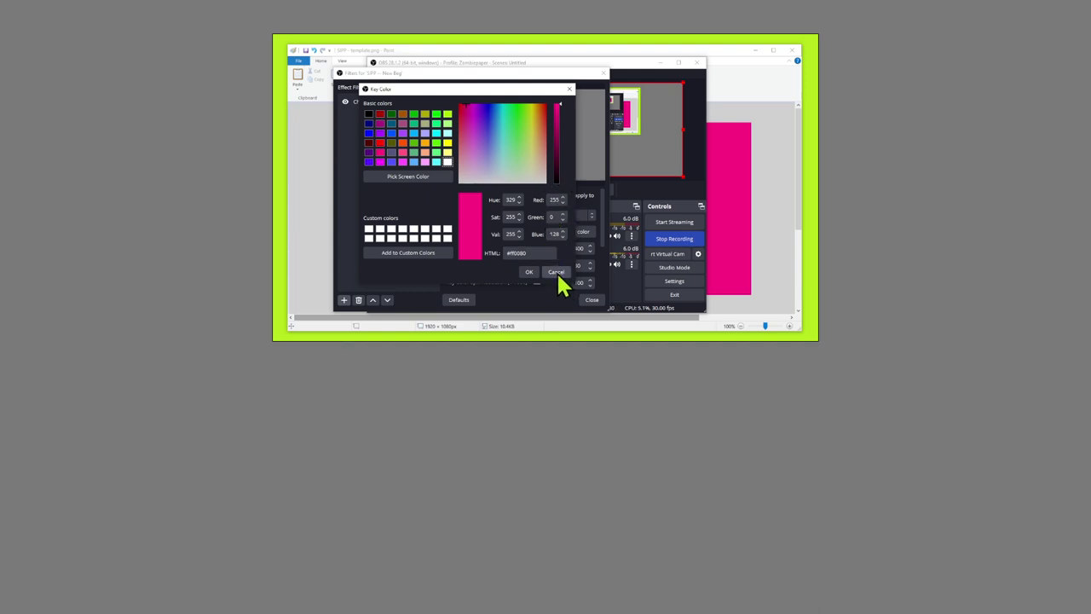
left_click(557, 273)
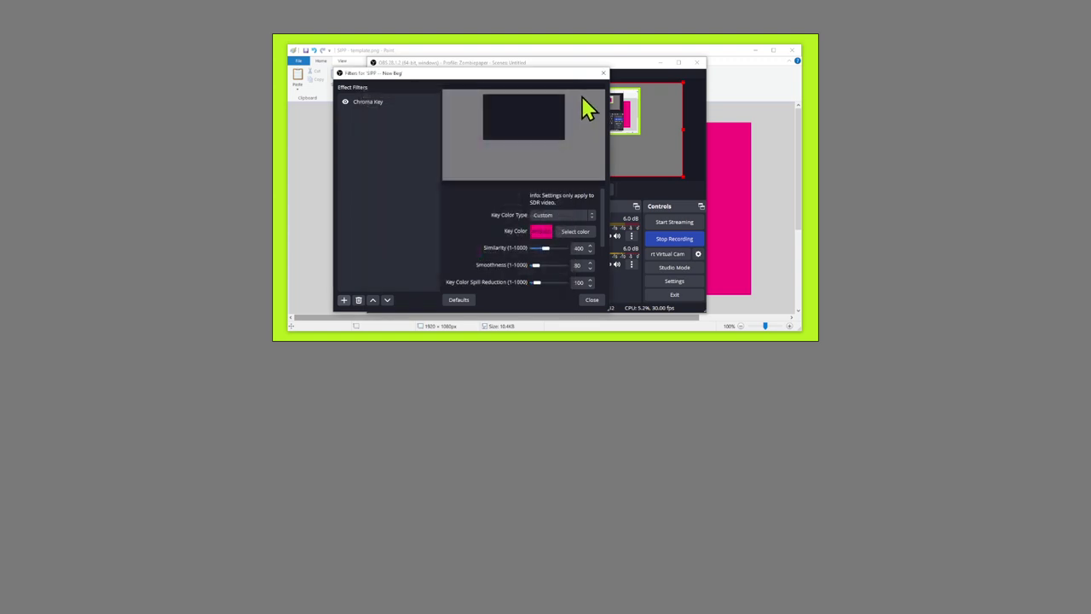
left_click(604, 72)
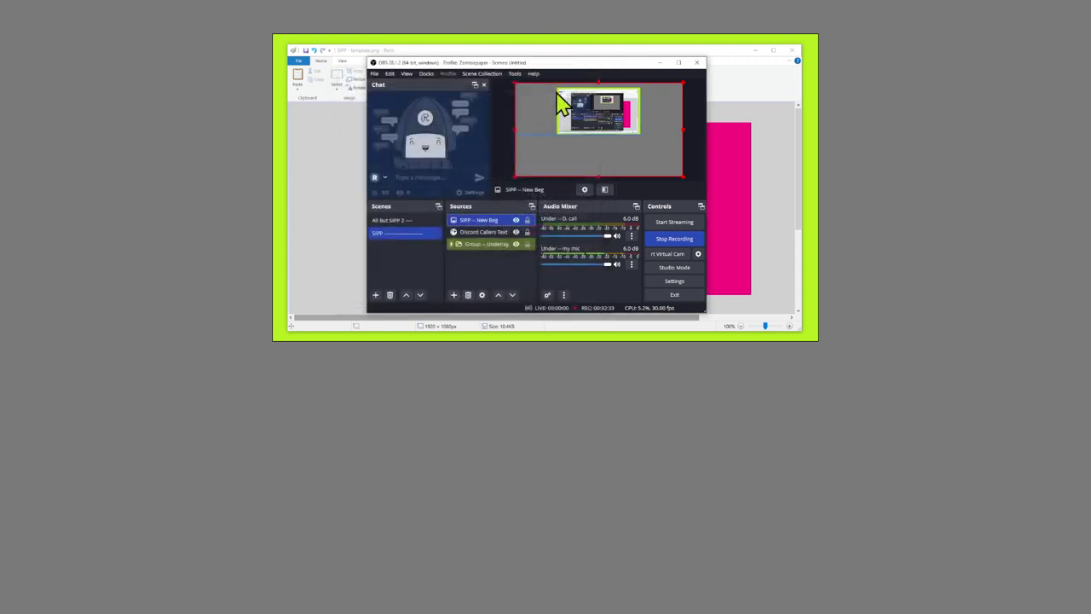
Lock the Group -- Underlay group in the SIPP scene and check the sources inside it.
left_click(495, 94)
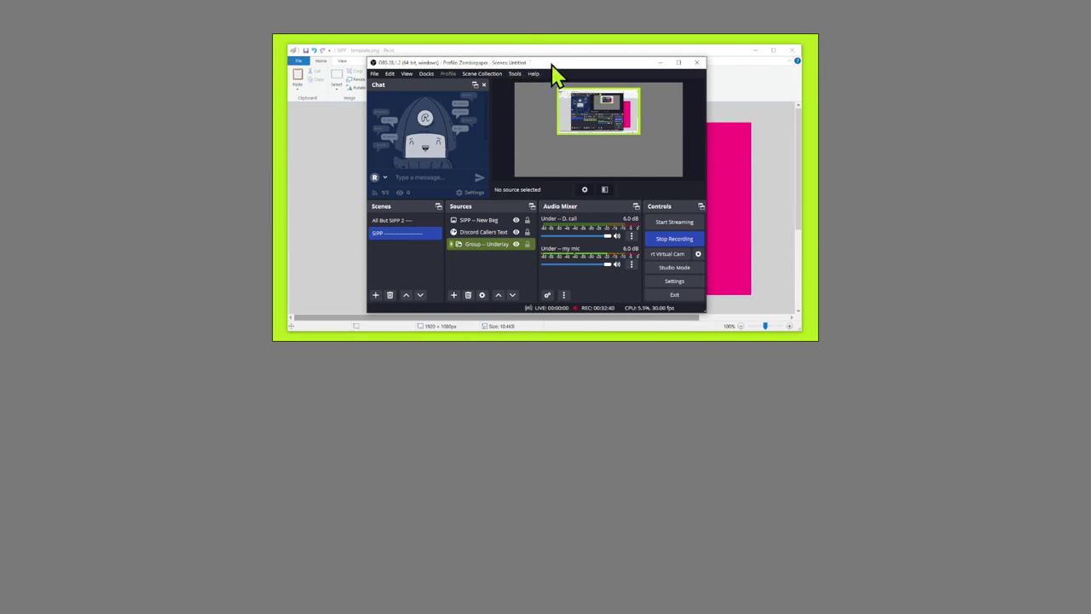
mouse_move(550, 69)
left_mouse_down()
mouse_move(530, 68)
mouse_move(551, 69)
left_mouse_up()
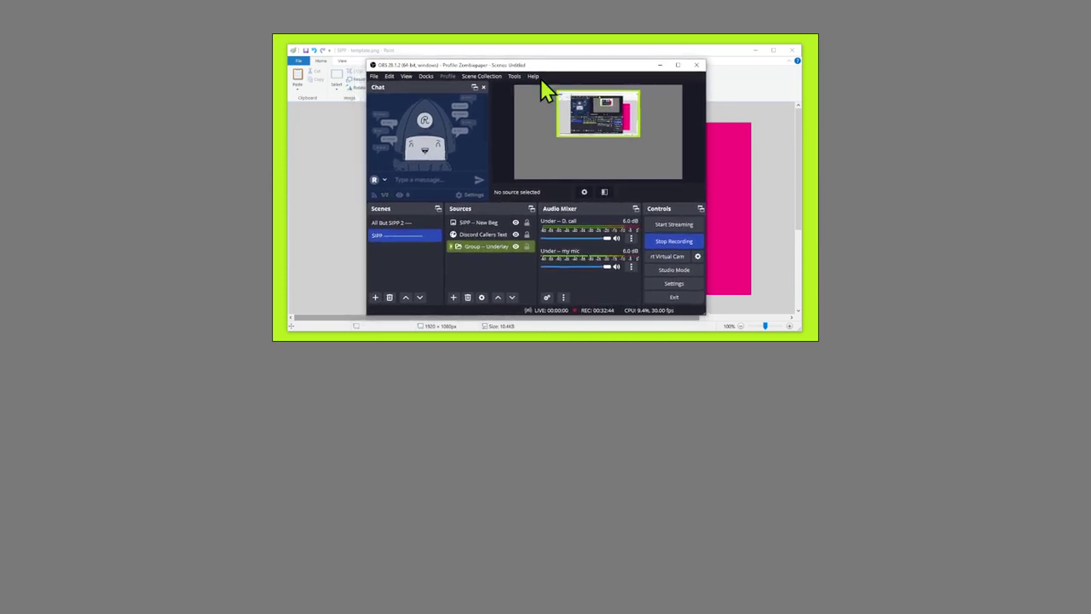
left_click(386, 224)
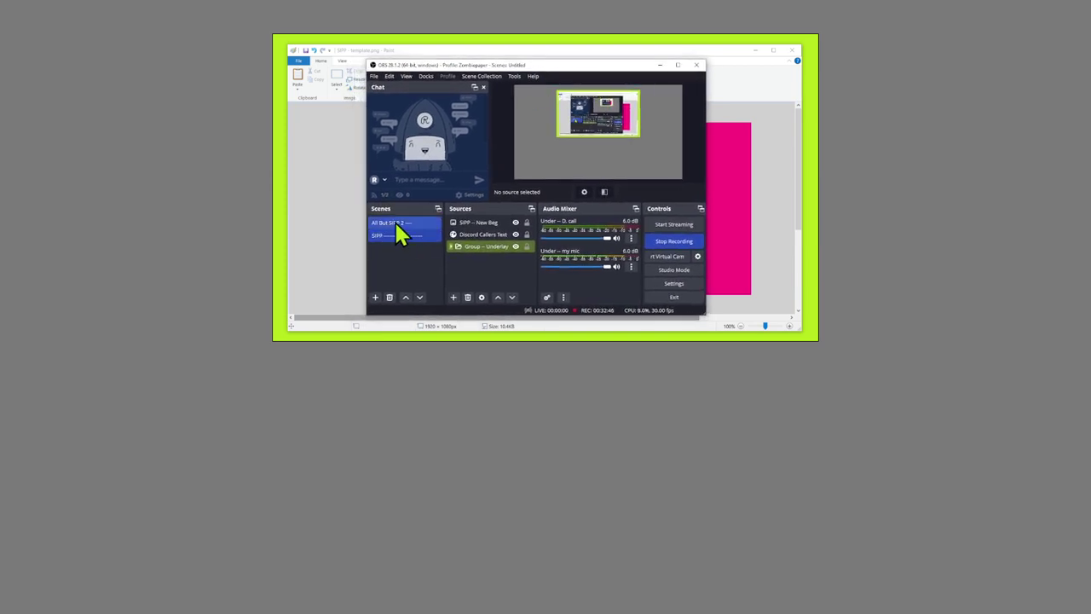
left_click(400, 235)
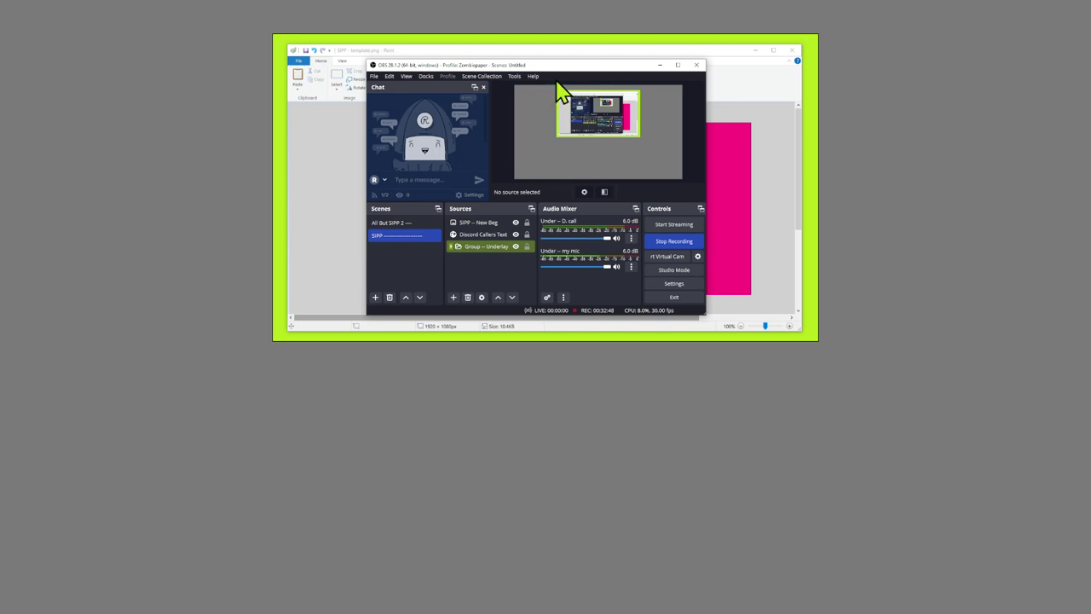
left_click(526, 246)
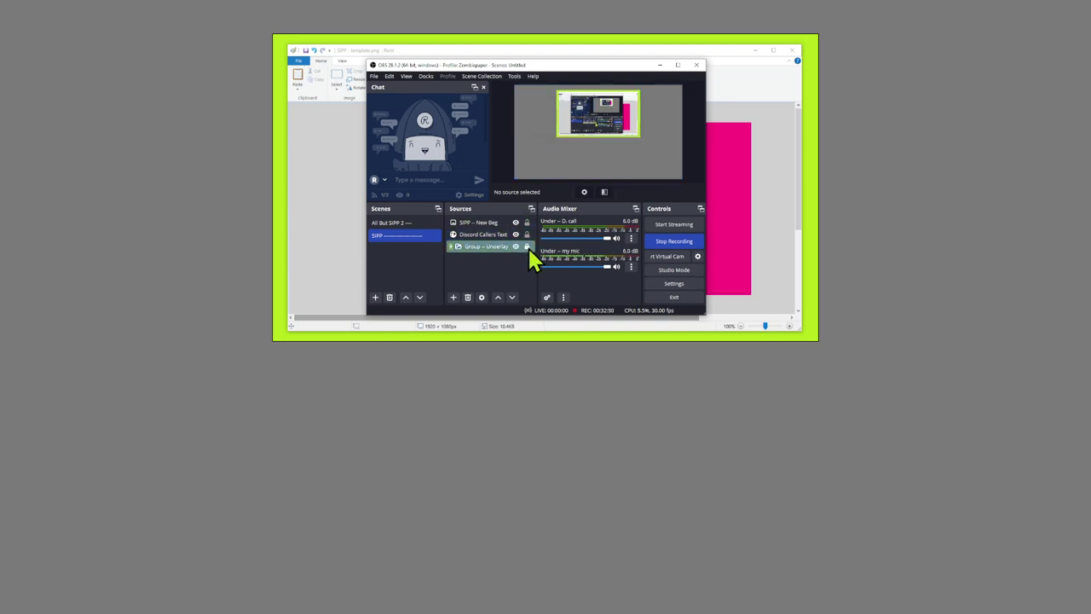
left_click(451, 246)
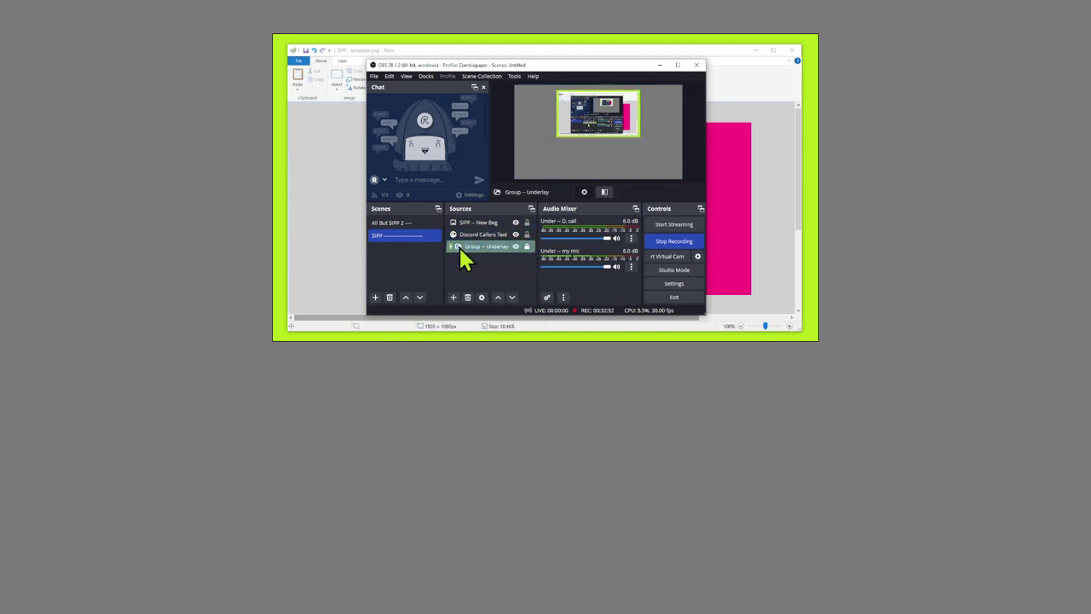
left_click(452, 248)
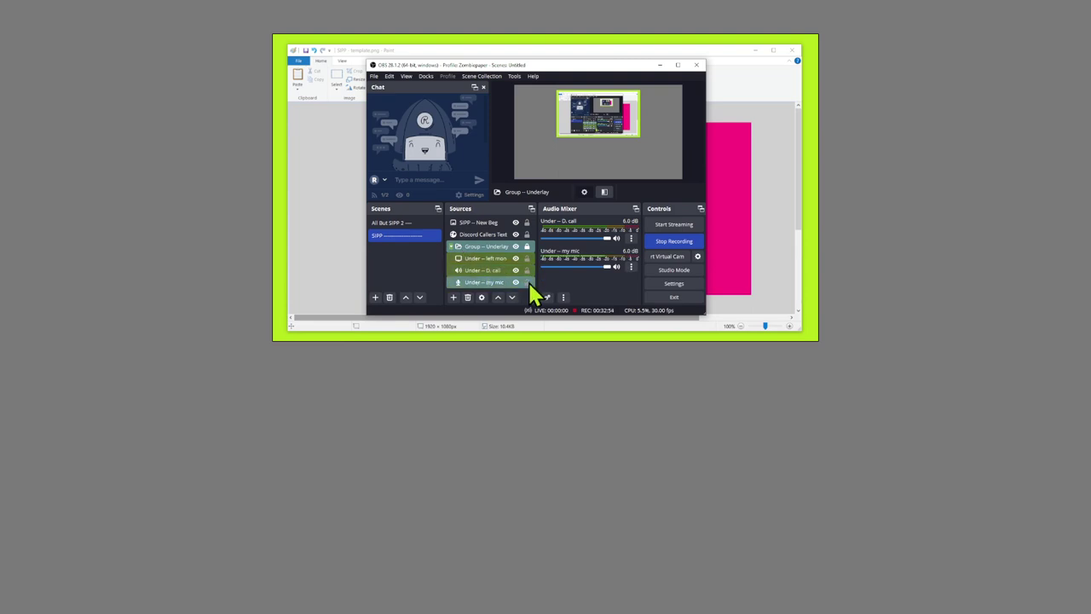
left_click(452, 246)
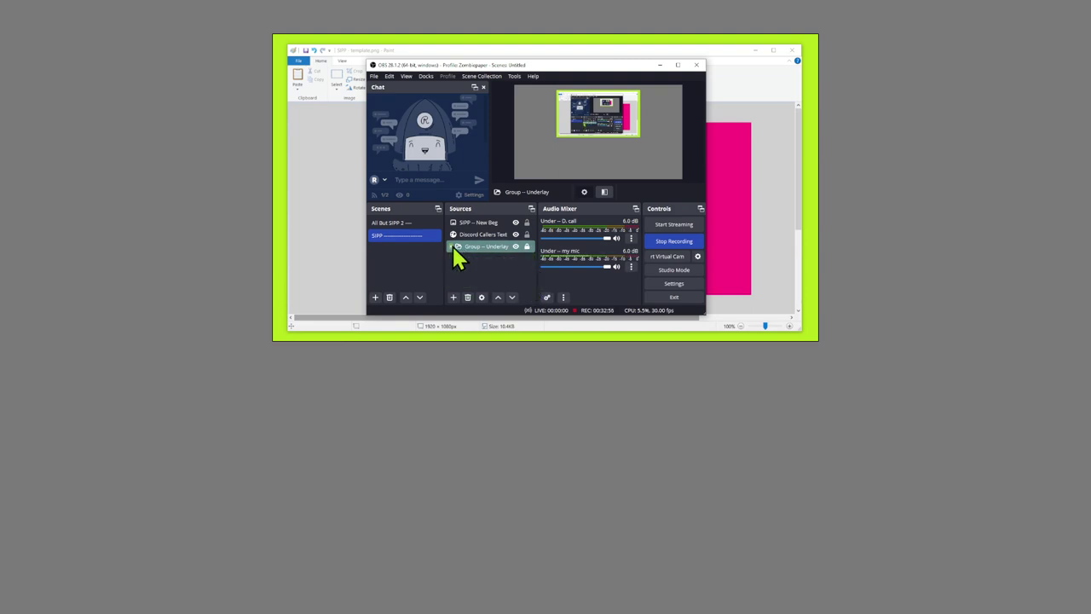
Move the Discord Callers Text source above SIPP -- New Beg and rename it Callers text.
left_click(504, 237)
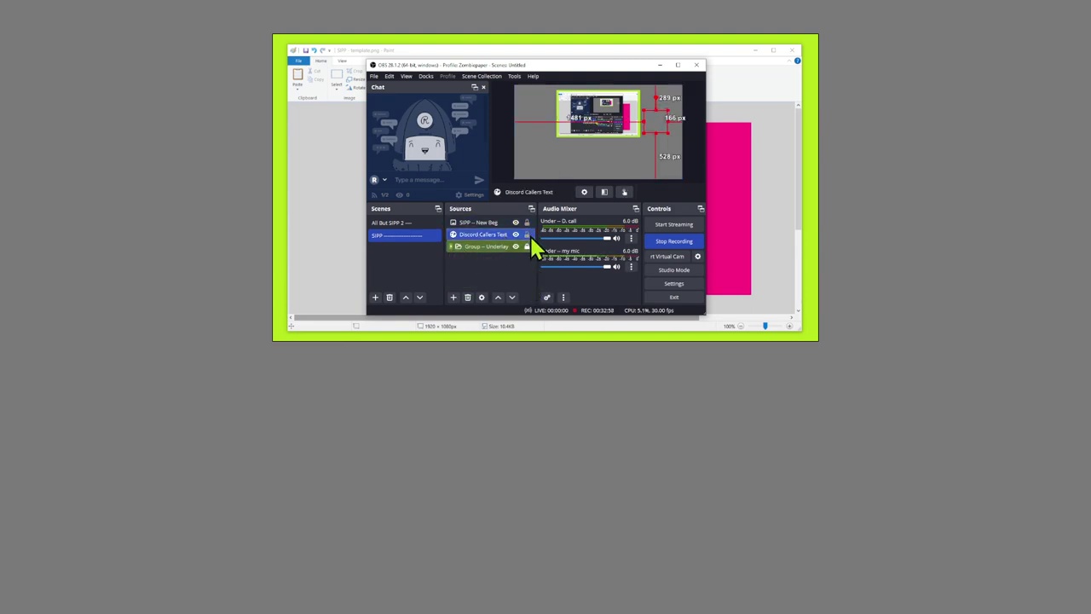
left_click_drag(493, 244, 494, 224)
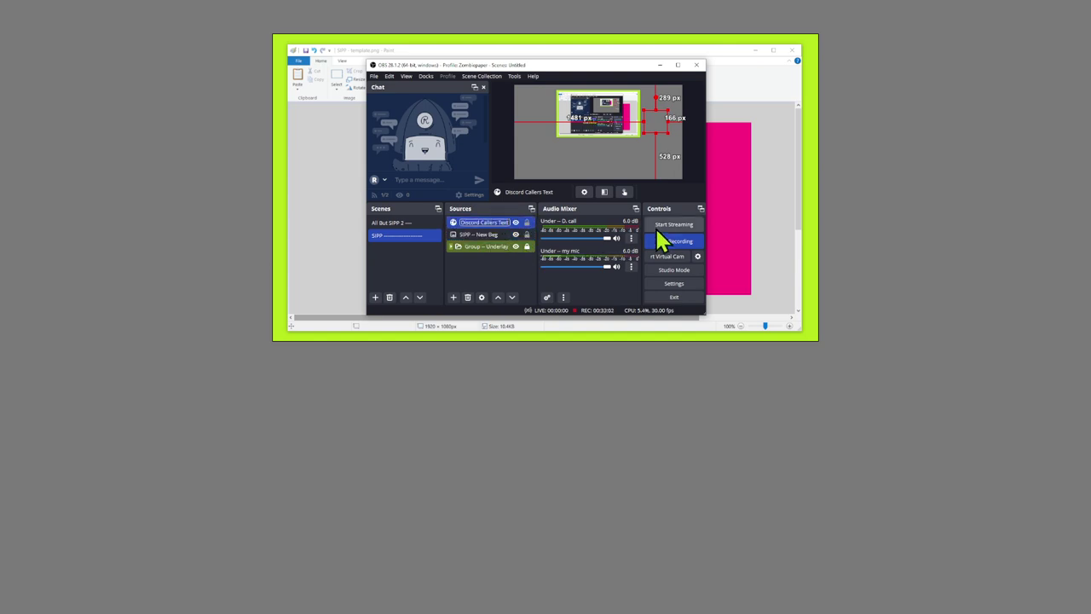
type("Callers text")
key("Return")
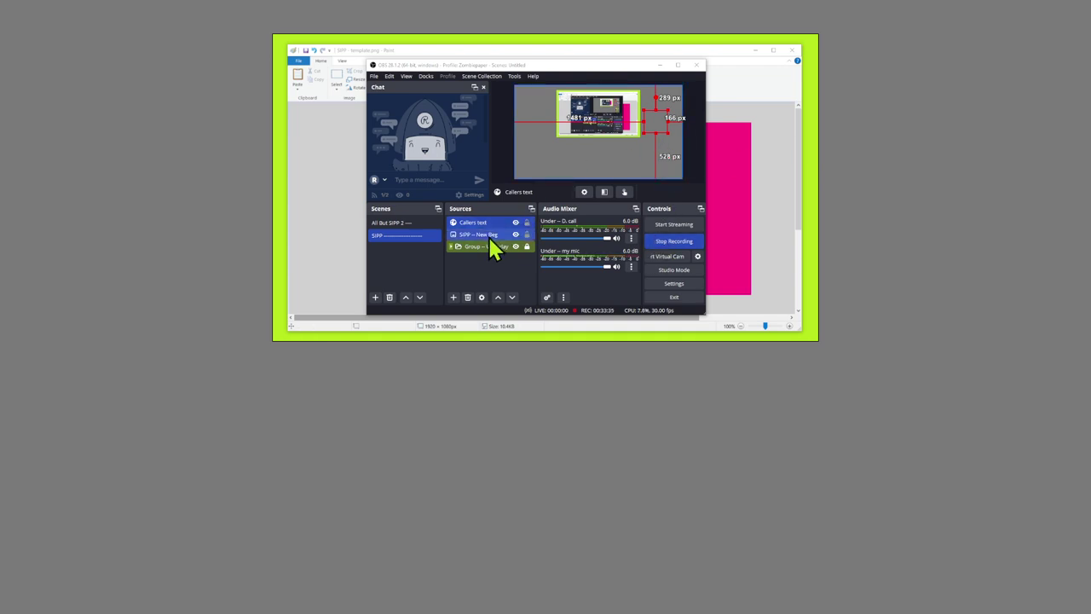
Review the Callers text source's properties, including its URL, size, custom CSS and page permissions.
left_click(657, 127)
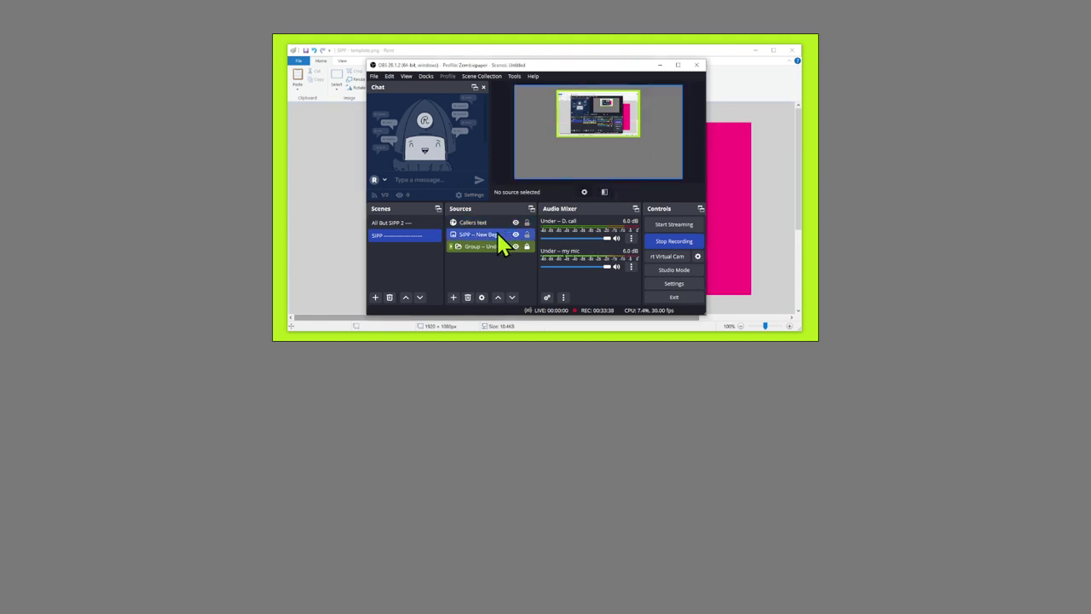
left_click(501, 224)
double_click(500, 224)
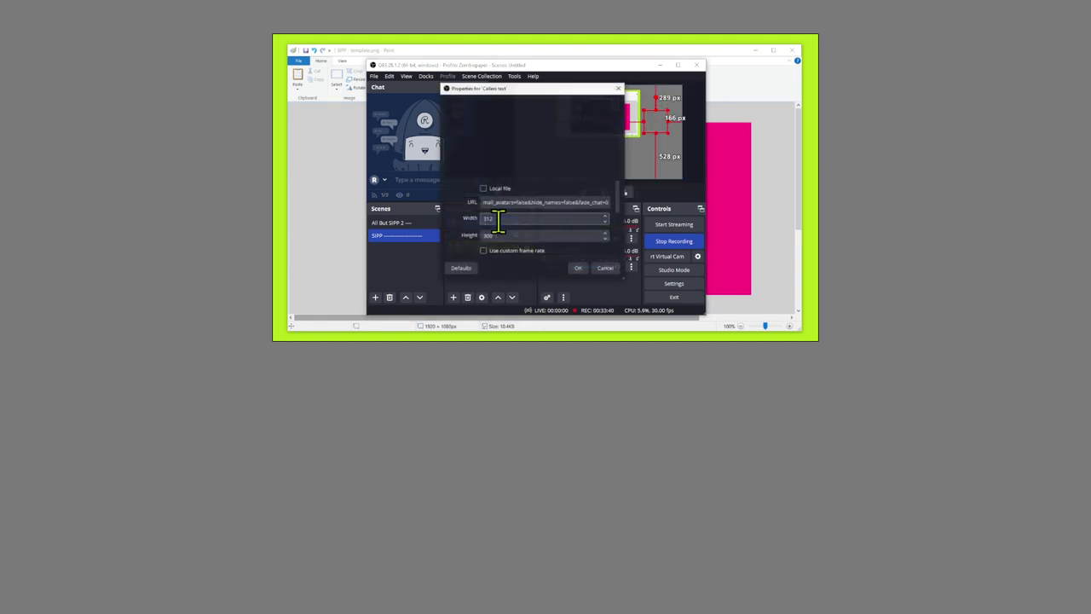
left_click(604, 269)
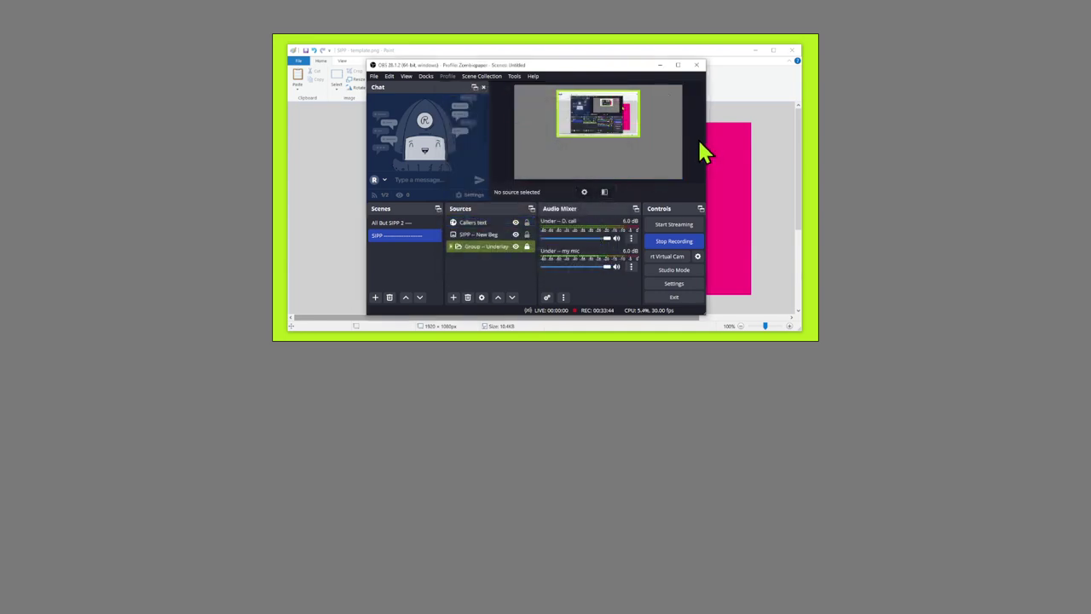
double_click(493, 226)
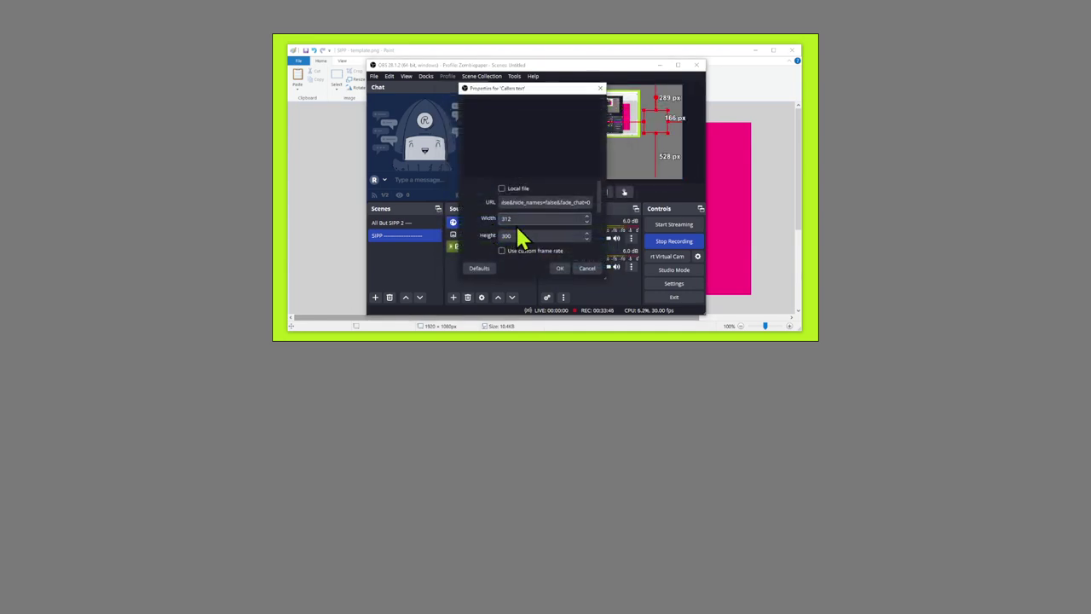
scroll(552, 223, "down", 5)
scroll(552, 237, "down", 3)
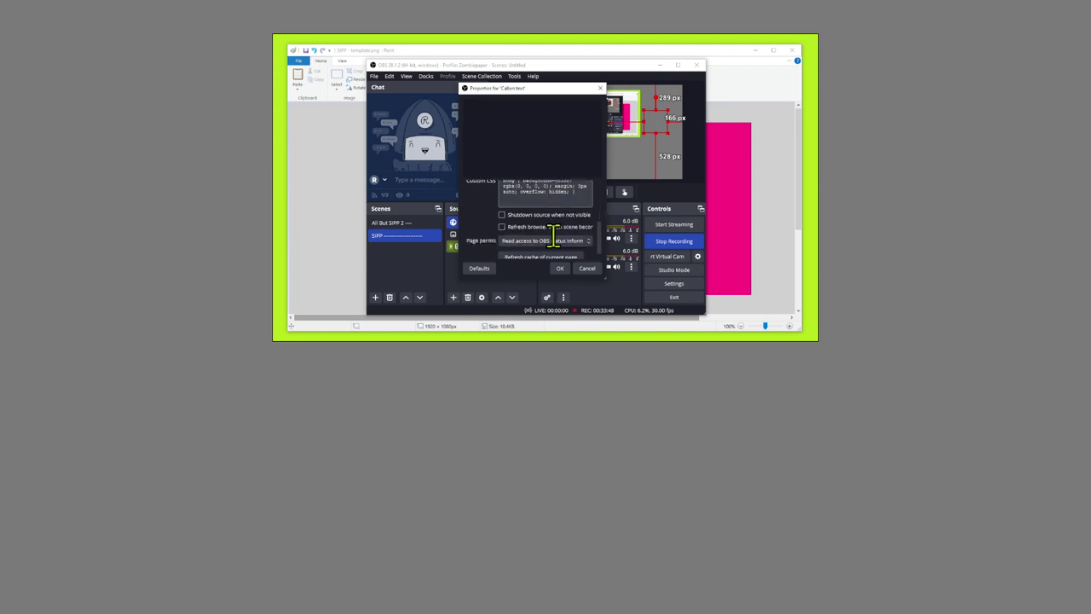
left_click(584, 269)
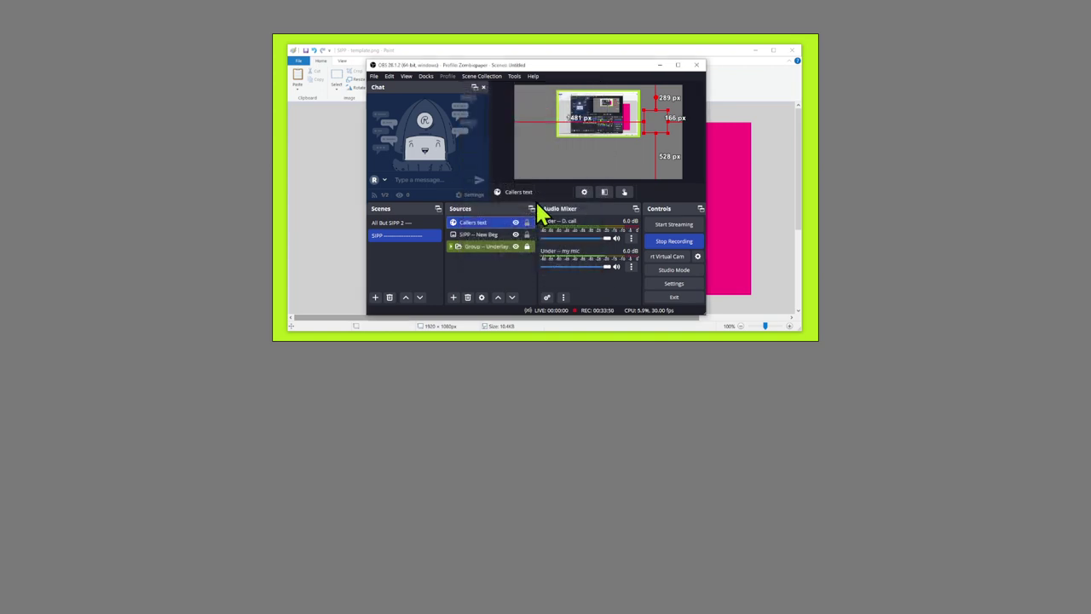
Remove the Callers text source from the SIPP scene.
right_click(492, 224)
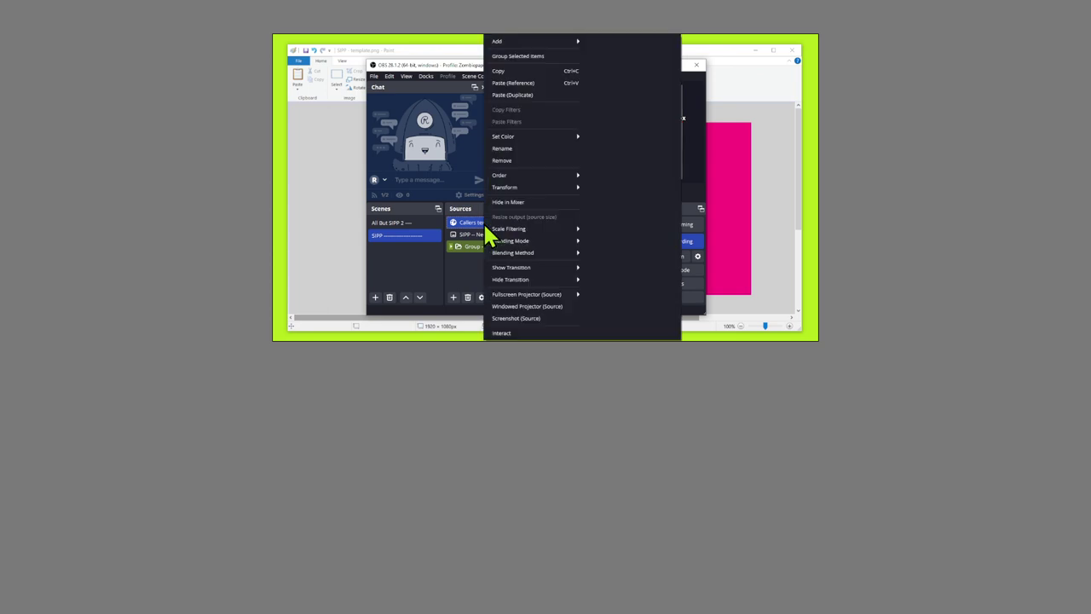
left_click(530, 160)
left_click(567, 197)
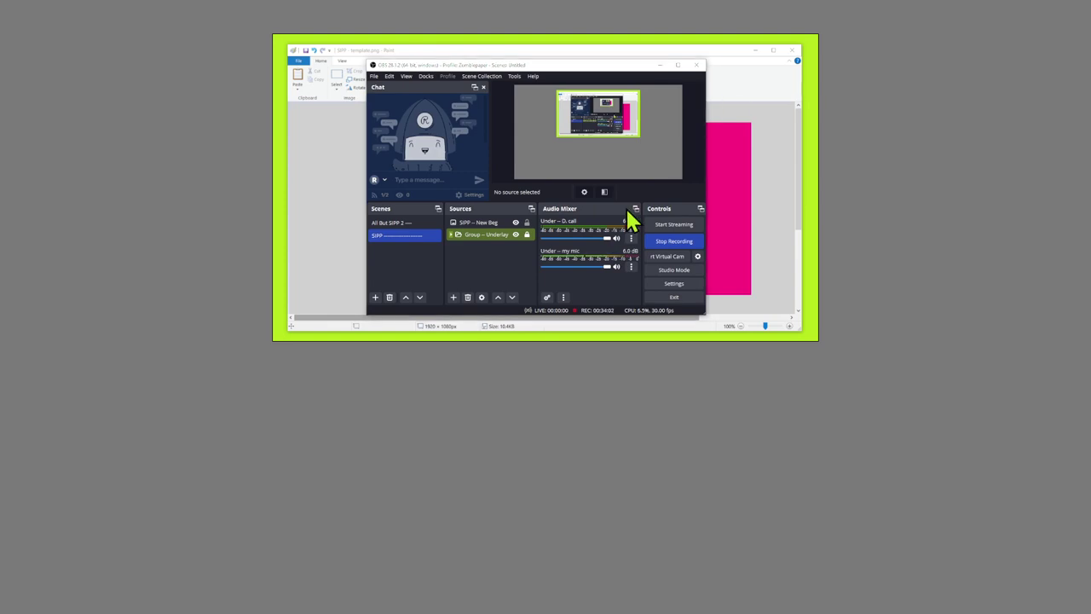
Move the OBS window off the Paint canvas and choose the Pencil tool and a line thickness in Paint.
left_click(483, 222)
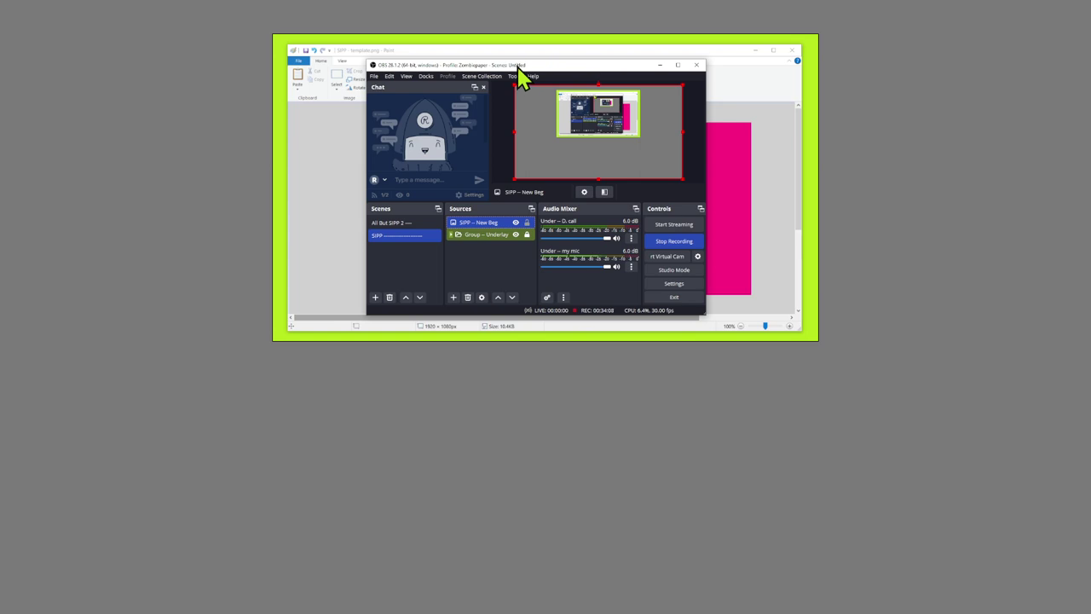
left_click_drag(516, 66, 981, 94)
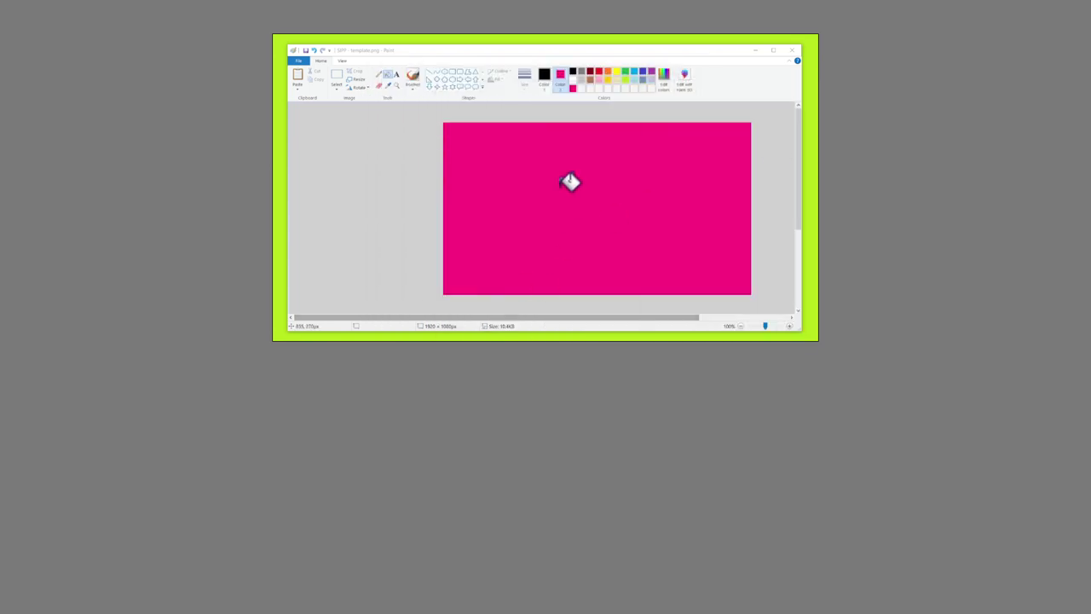
left_click(386, 85)
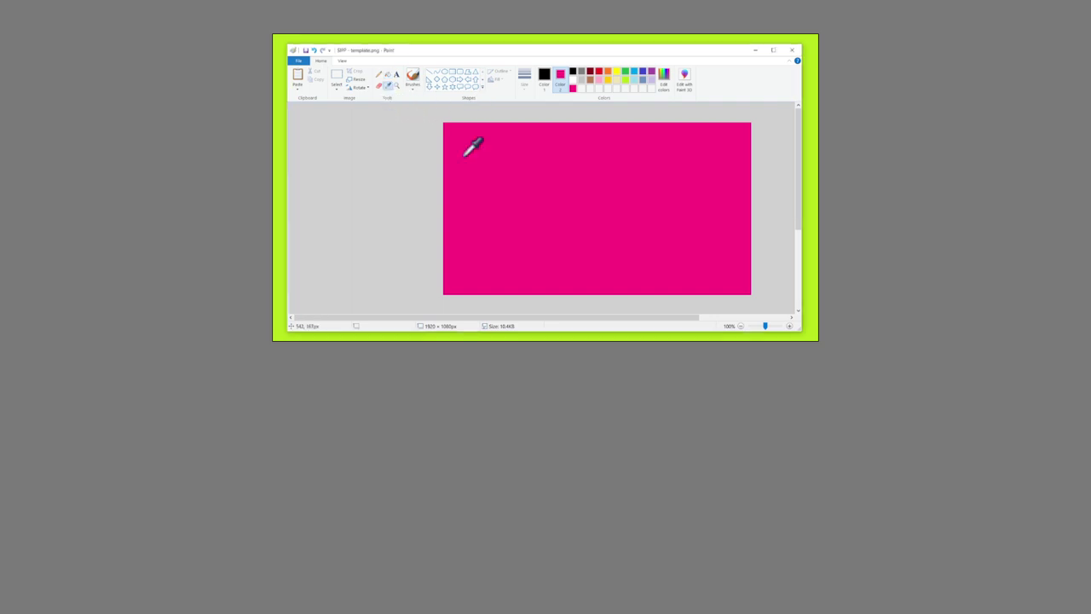
left_click_drag(617, 328, 661, 326)
left_click(379, 75)
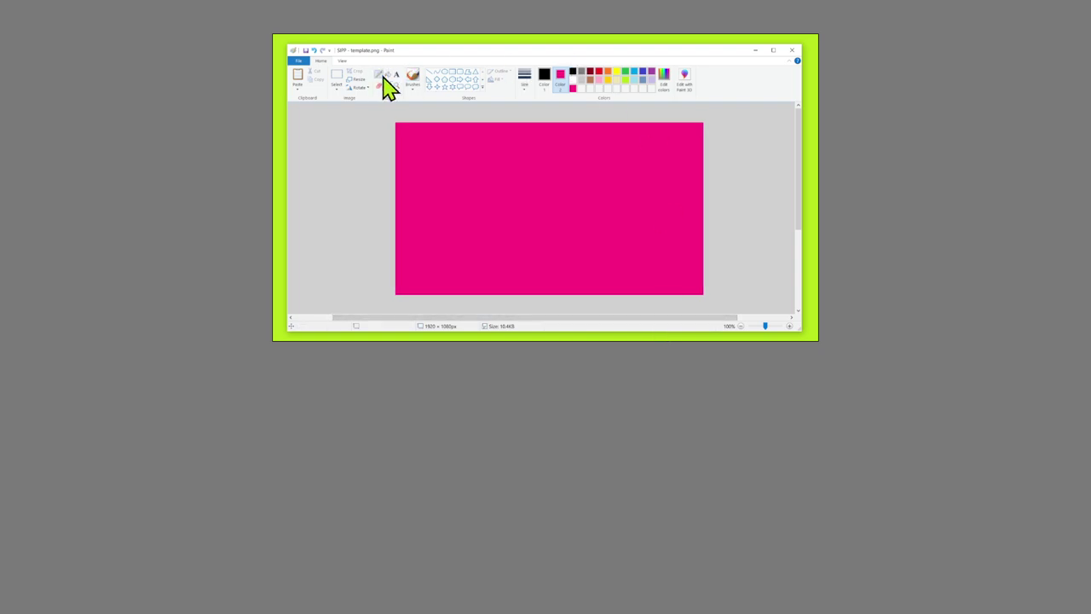
left_click(525, 79)
left_click(533, 150)
scroll(414, 119, "down", 2)
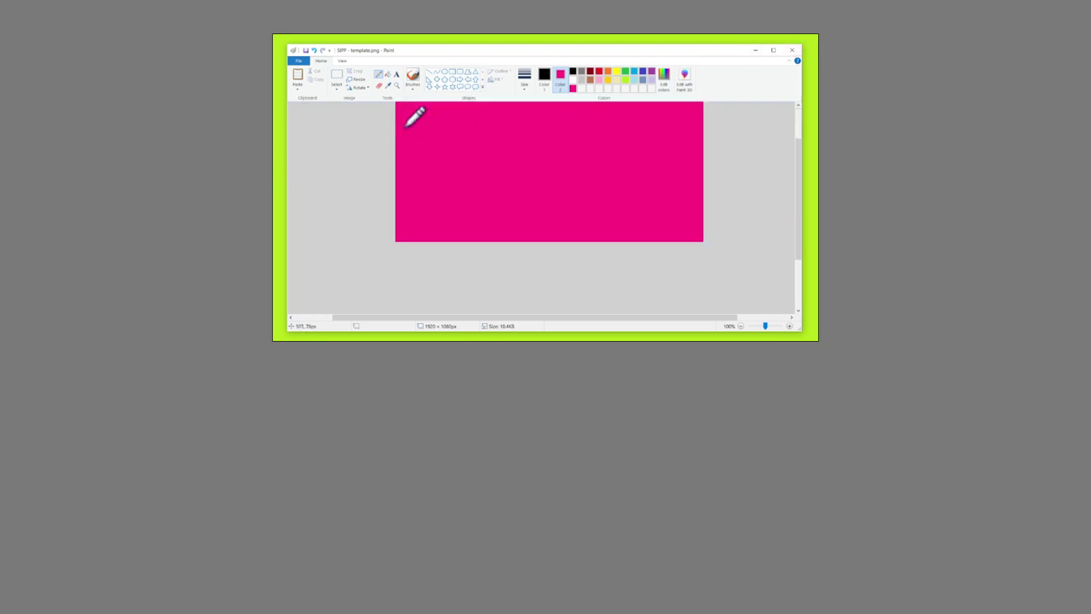
scroll(417, 125, "up", 2)
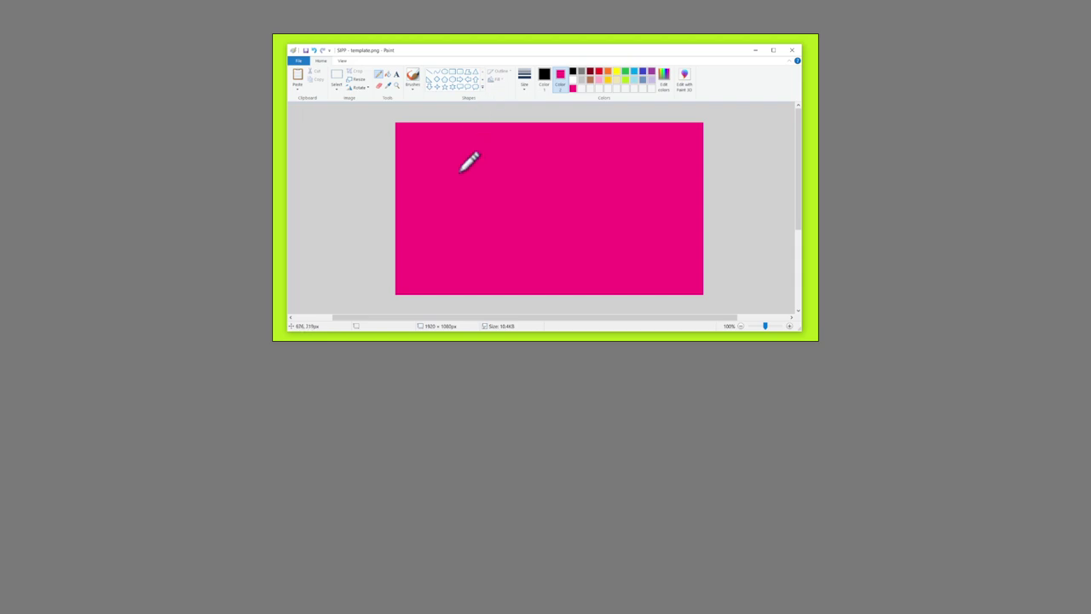
scroll(417, 226, "down", 3)
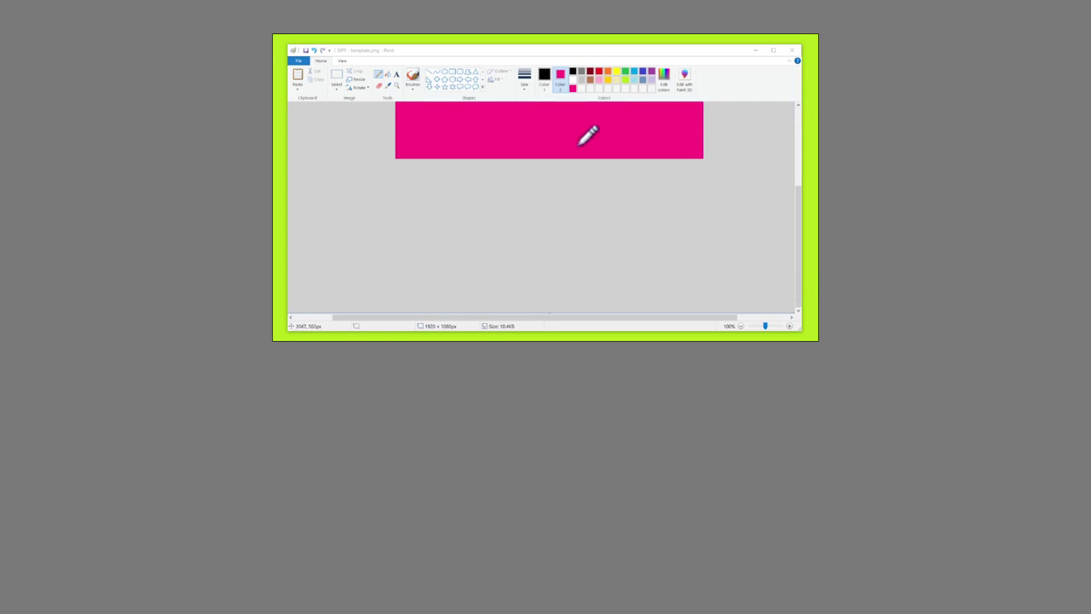
scroll(439, 175, "up", 3)
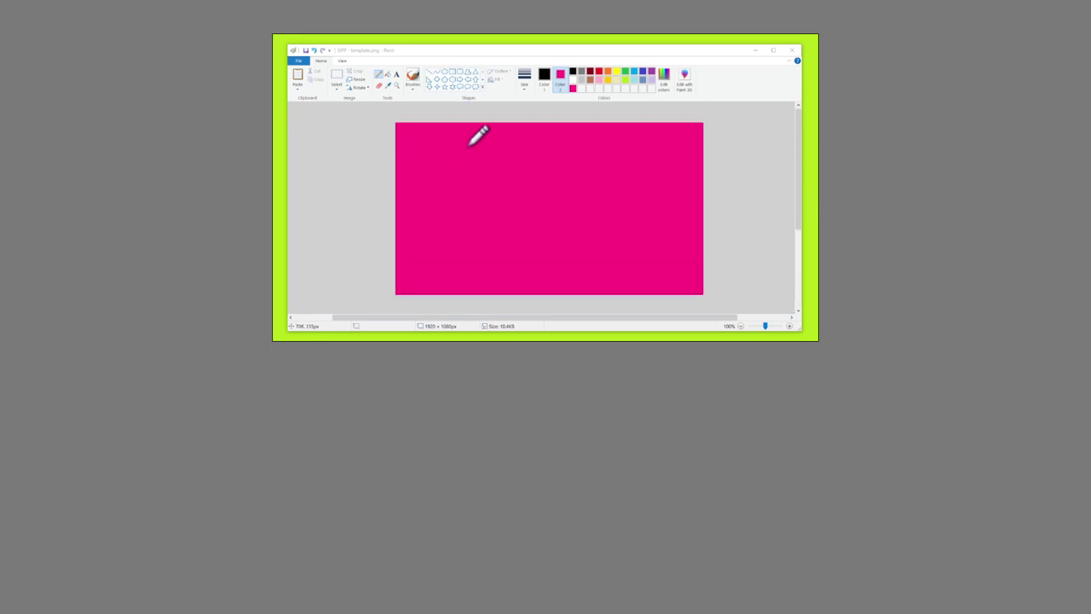
Try black freehand pencil strokes at the pink rectangle's upper-left corner, undoing the first one and redrawing along the top edge.
scroll(477, 132, "up", 2)
left_click_drag(436, 319, 483, 322)
scroll(556, 198, "up", 2, "ctrl")
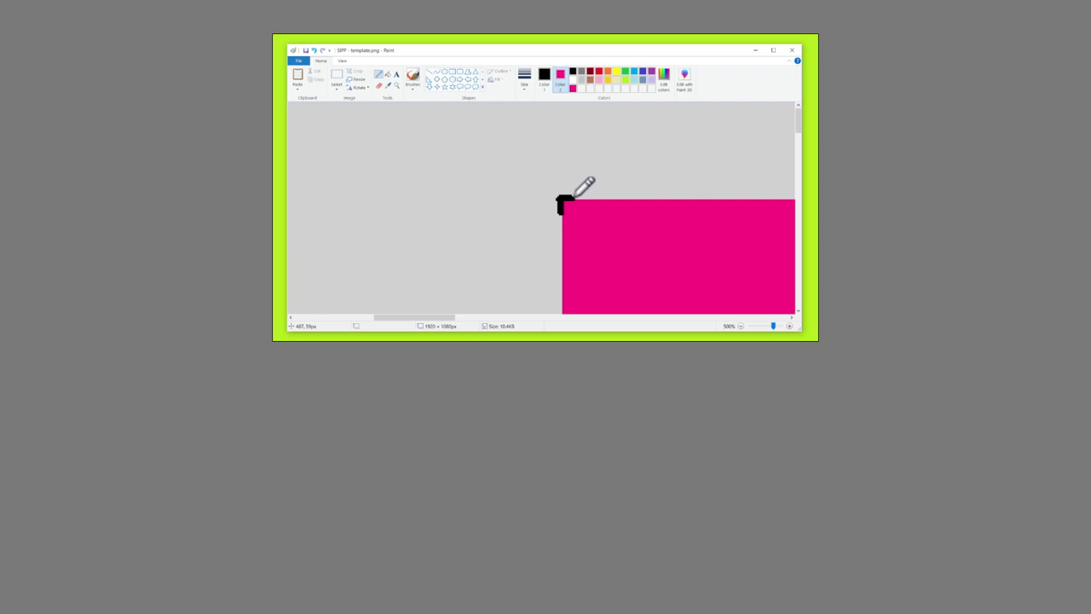
scroll(583, 186, "down", 2, "ctrl")
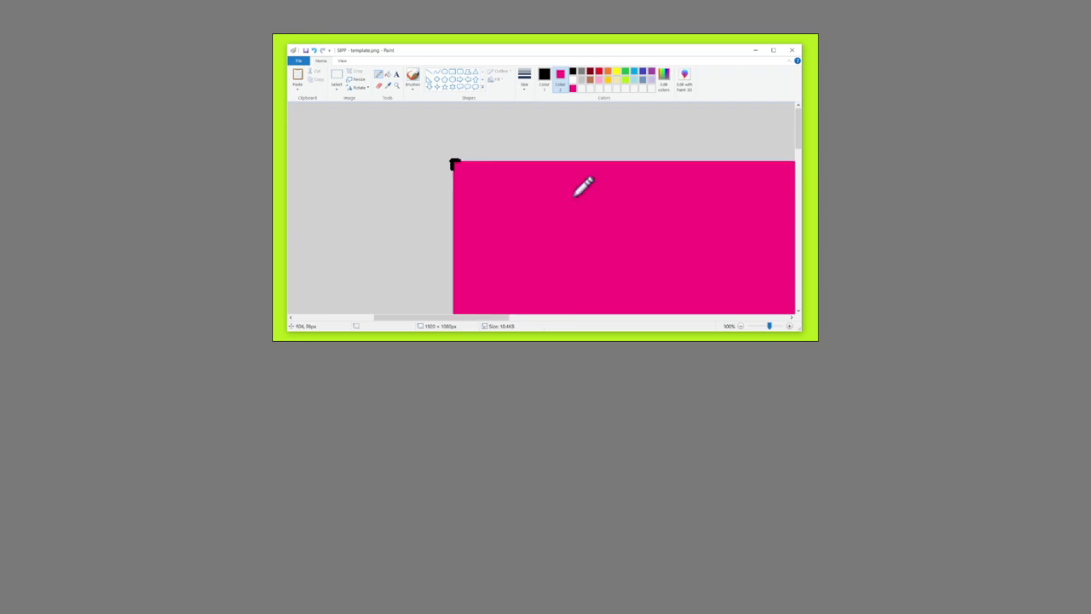
scroll(586, 173, "up", 2, "ctrl")
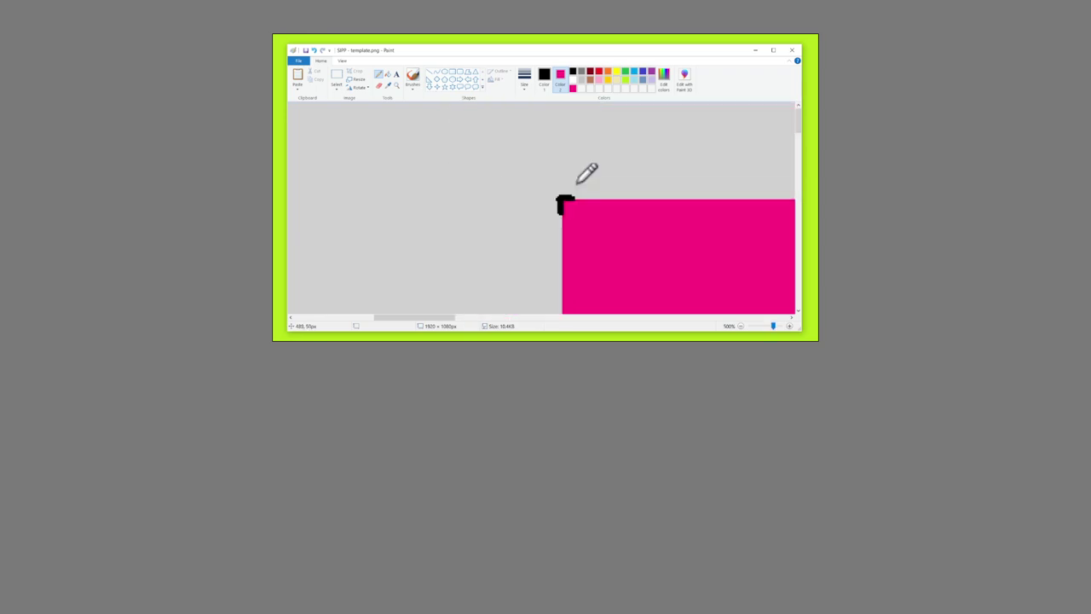
scroll(586, 173, "up", 1, "ctrl")
key("ctrl+z")
scroll(668, 206, "up", 1, "ctrl")
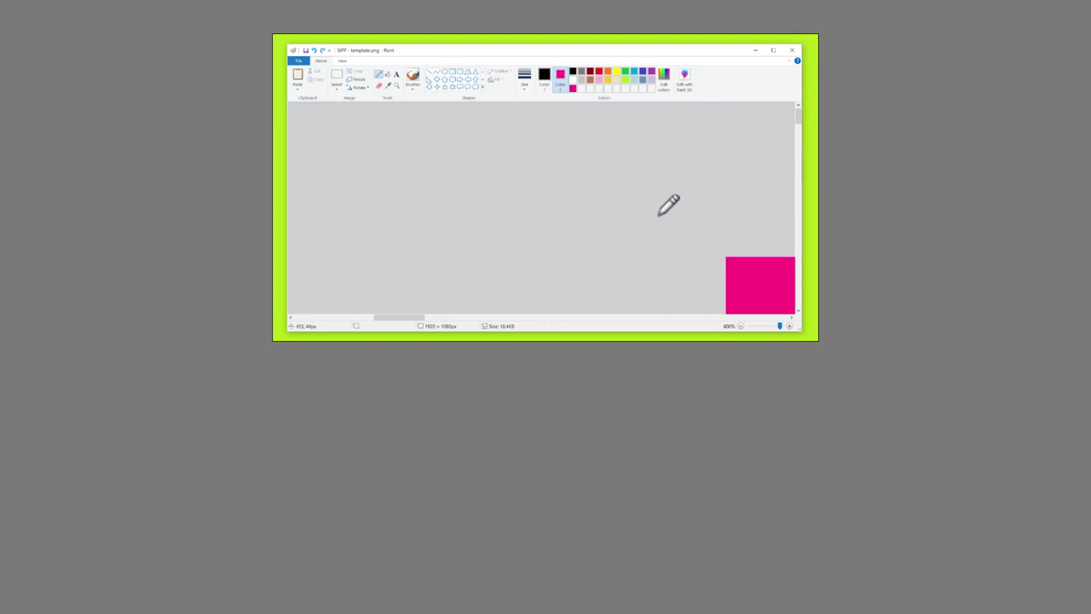
left_click_drag(415, 323, 451, 324)
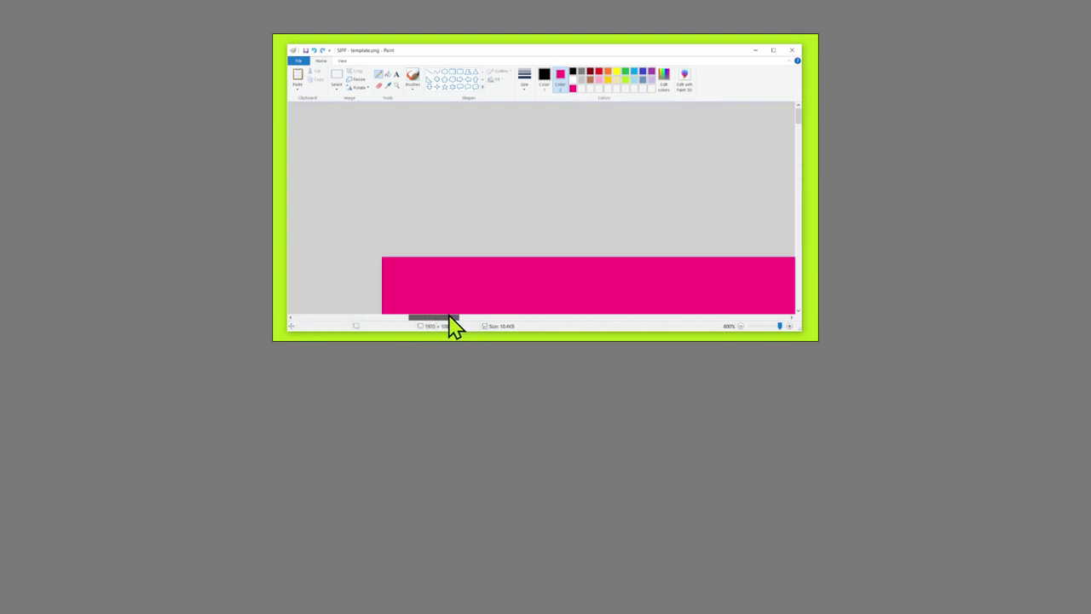
scroll(415, 172, "down", 1)
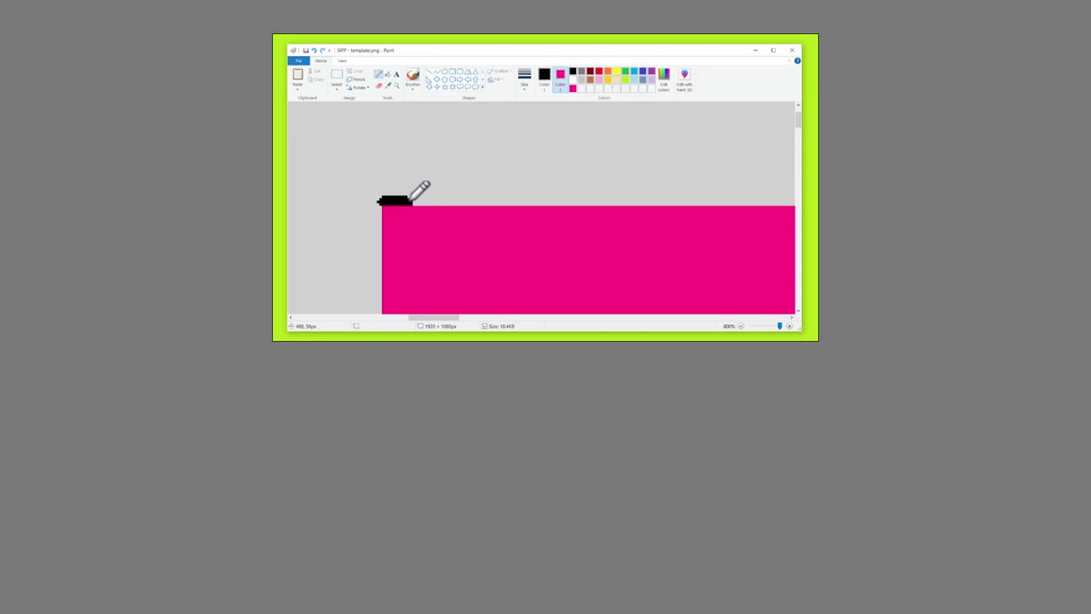
scroll(380, 192, "down", 2)
Set the Pencil to the thickest line size and undo the stroke at the pink rectangle's upper-left corner.
left_click(523, 78)
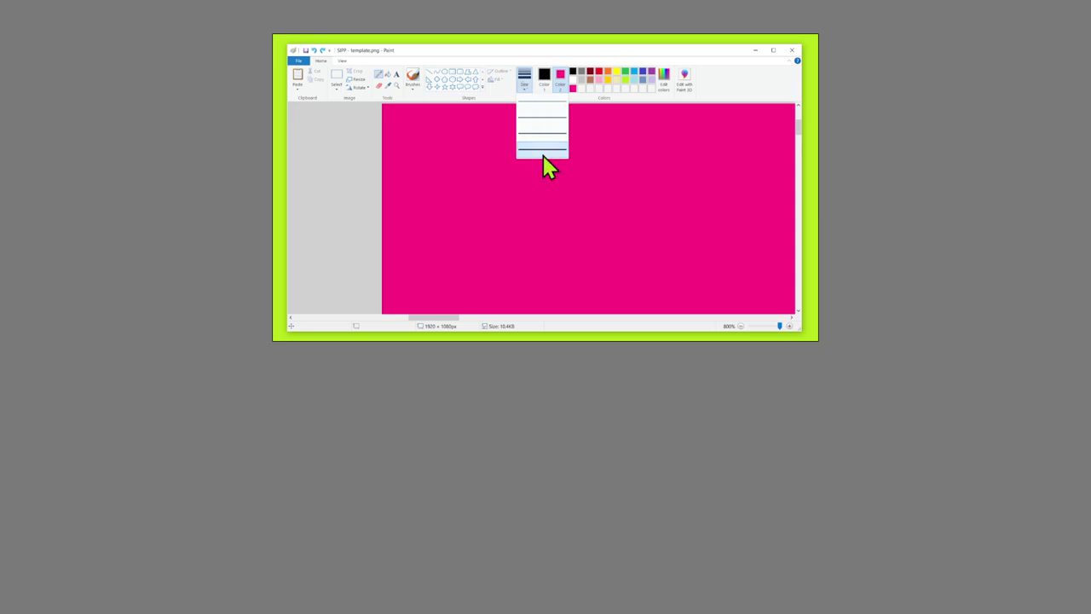
left_click(546, 160)
scroll(367, 143, "up", 1)
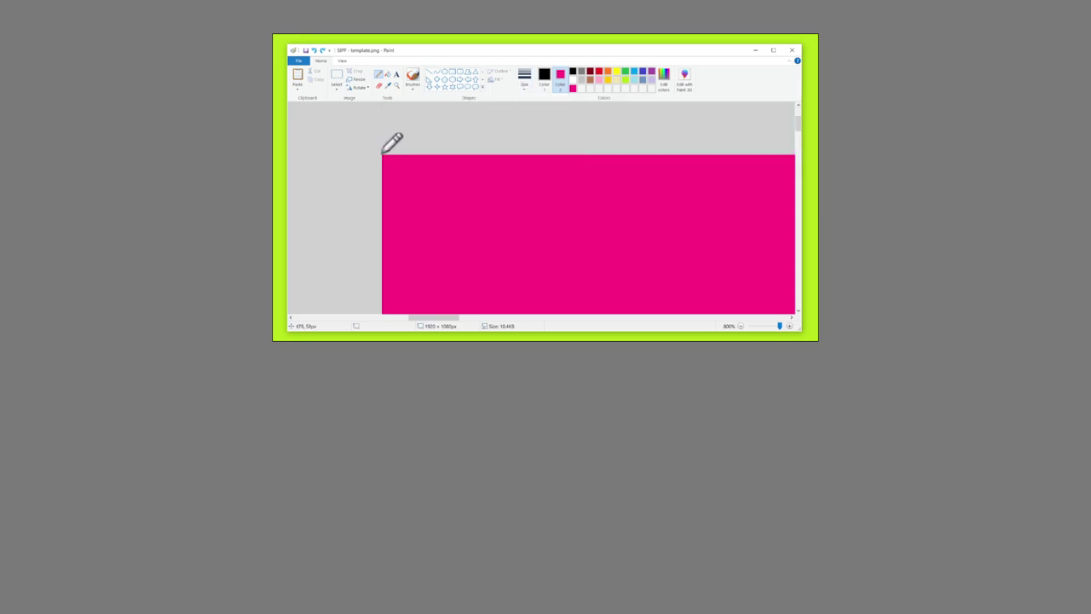
key("ctrl+z")
Draw a black pencil mark at the pink rectangle's upper-left corner and continue it down the start of the left edge.
left_click(341, 85)
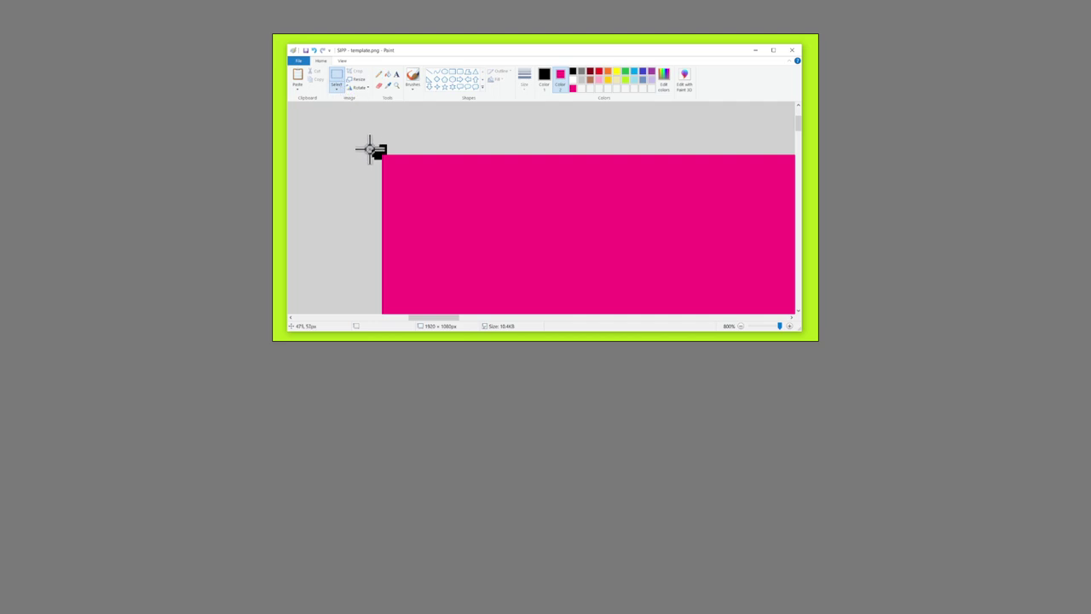
left_click(379, 74)
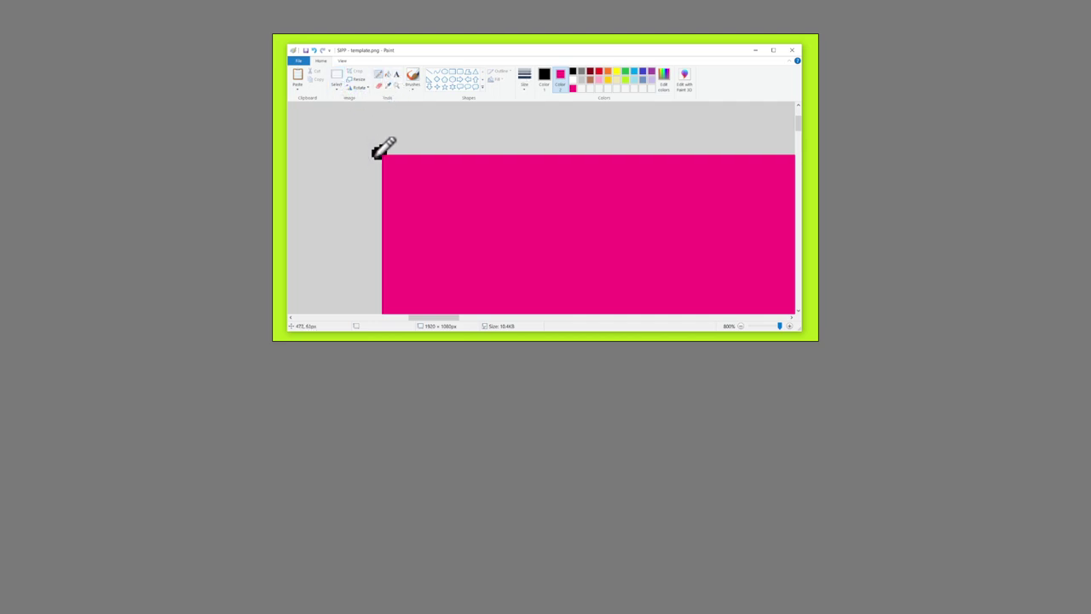
key("ctrl+a")
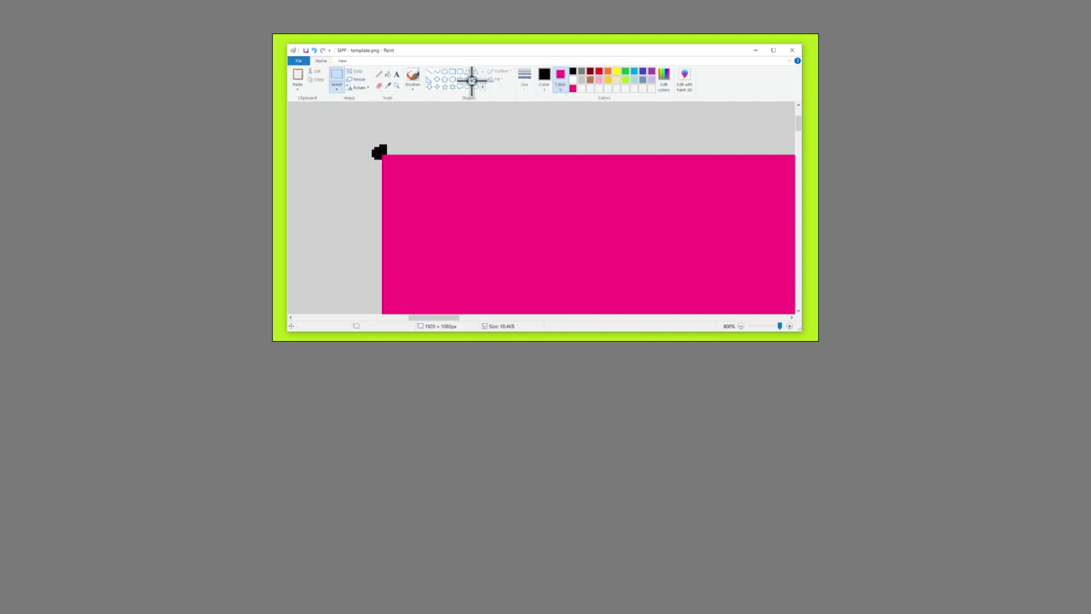
left_click(378, 74)
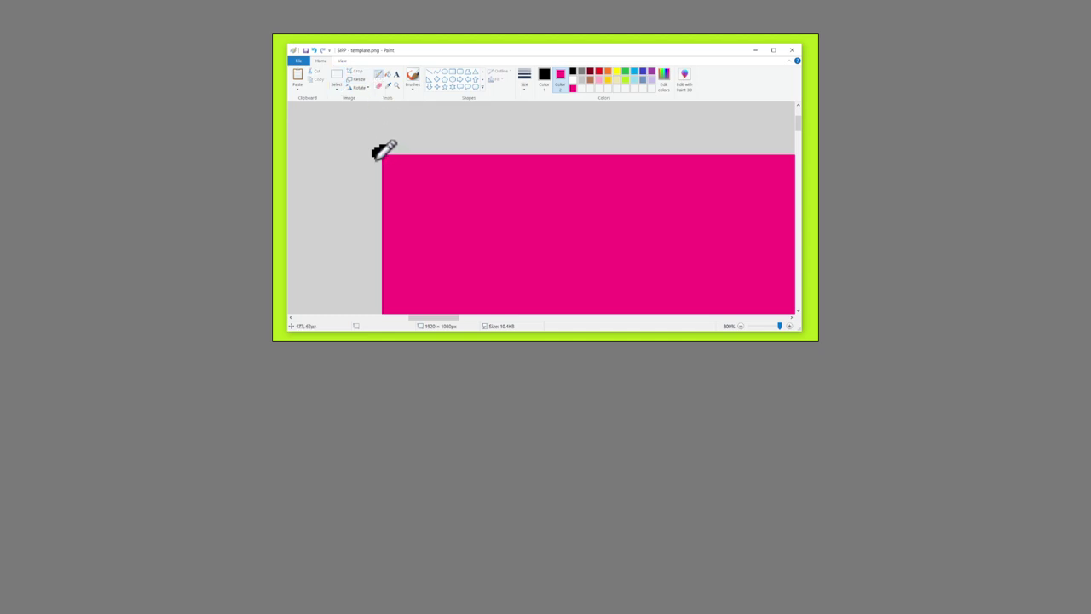
scroll(386, 217, "down", 4)
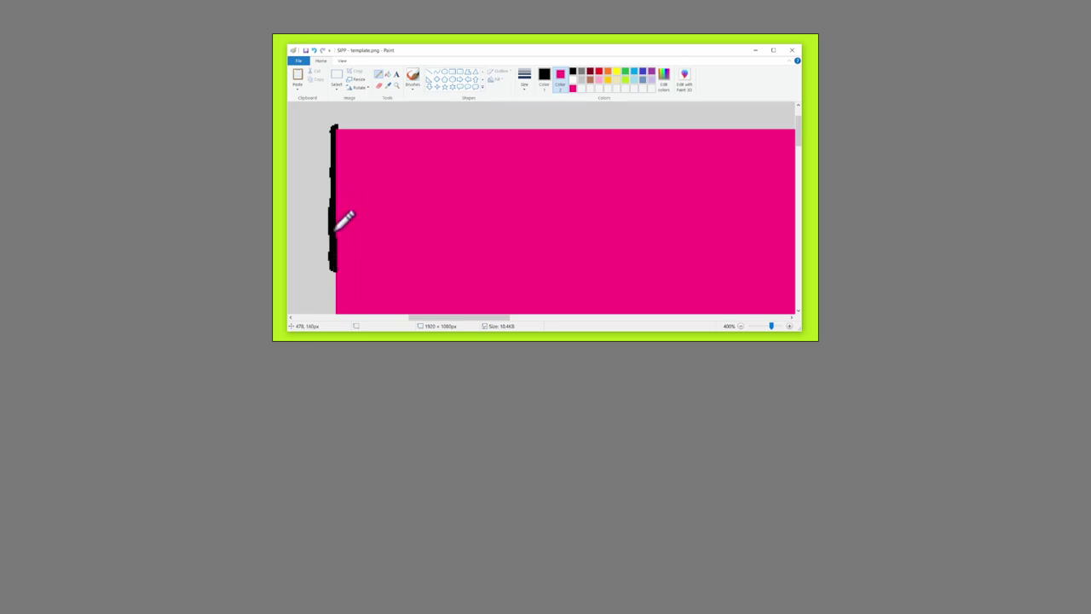
Extend the black freehand pencil line further down the pink rectangle's left edge.
scroll(345, 175, "down", 3)
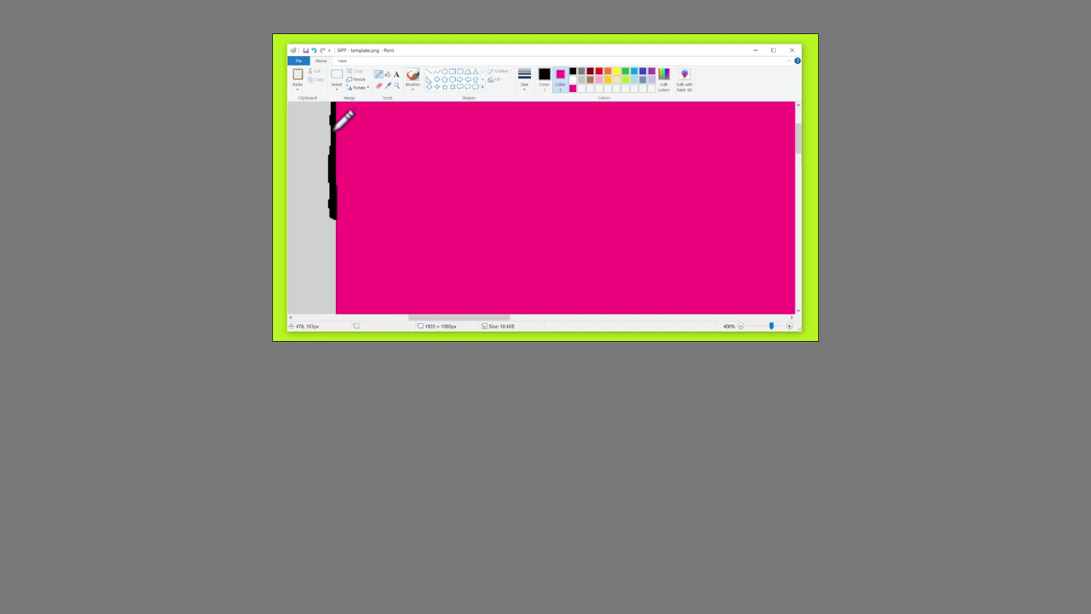
scroll(345, 125, "down", 2)
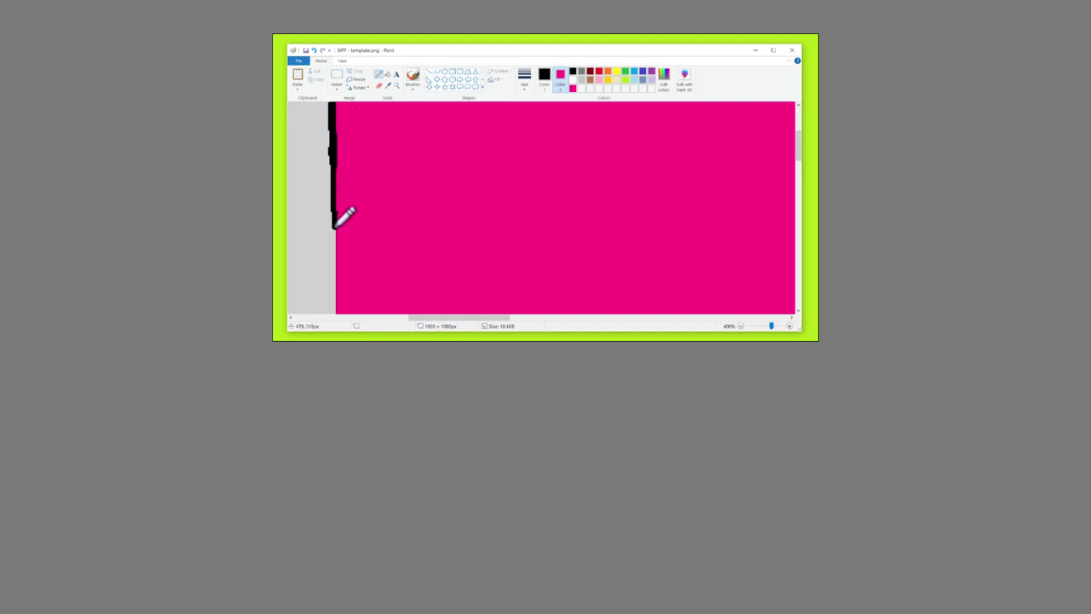
scroll(345, 249, "down", 4)
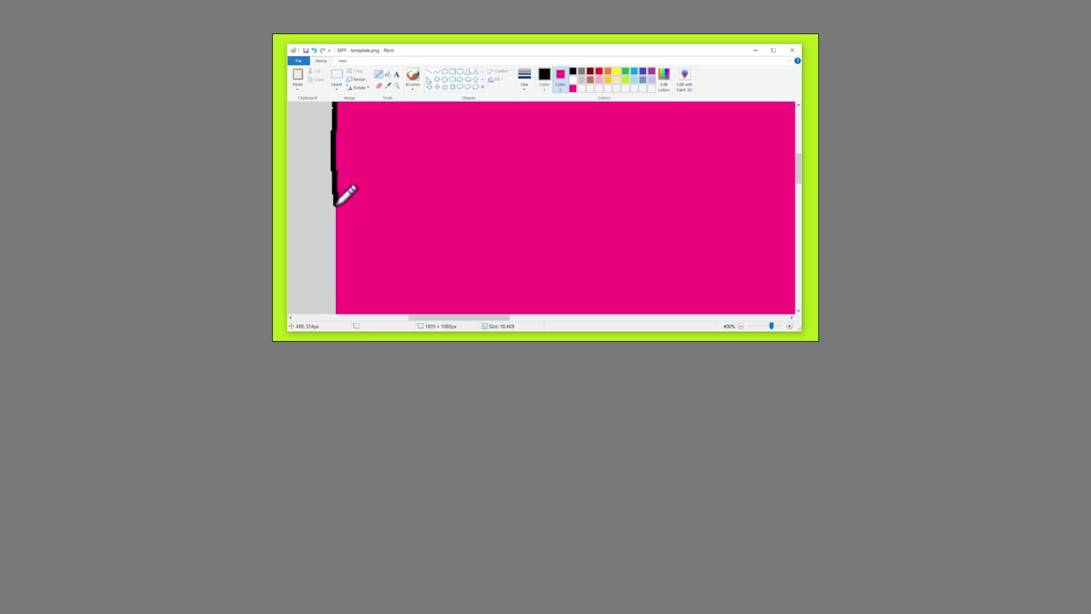
scroll(339, 252, "down", 6)
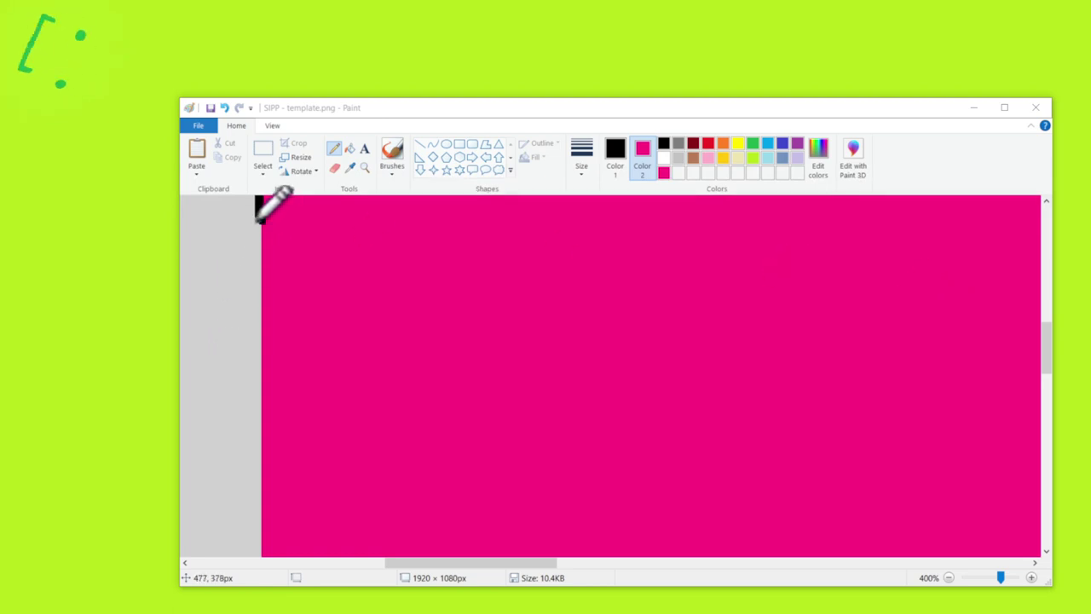
left_click_drag(256, 215, 261, 256)
scroll(272, 225, "down", 4)
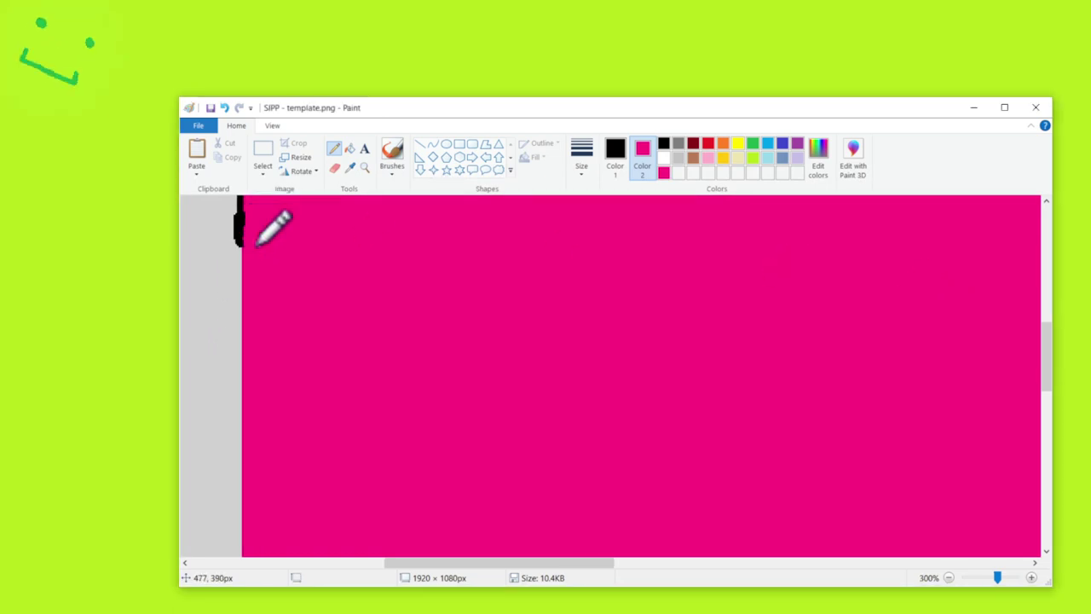
Select the whole canvas and pick the gray background as Color 2.
left_click(262, 174)
left_click(290, 295)
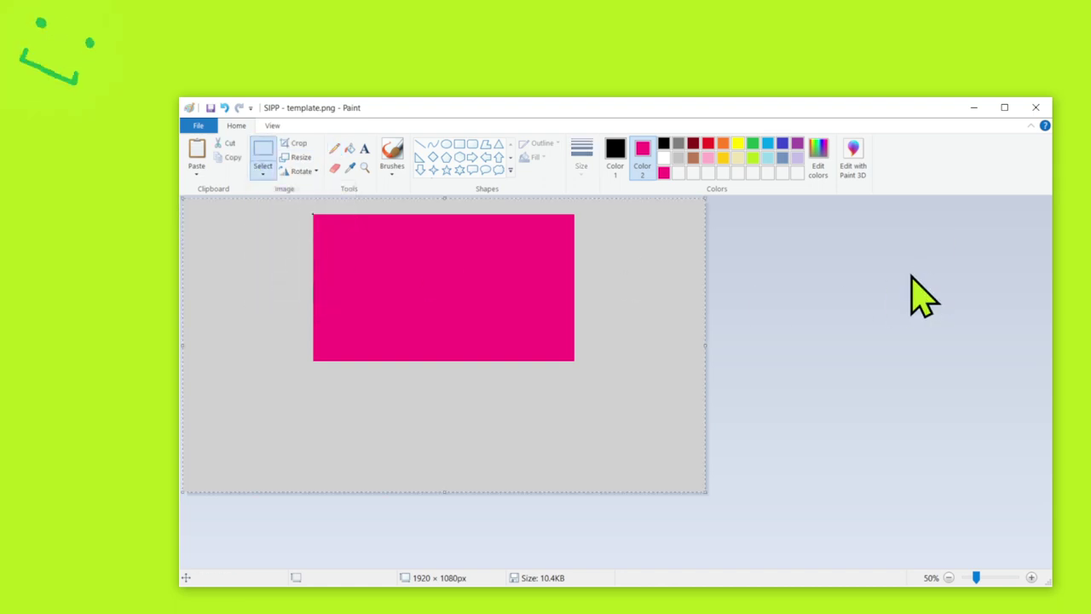
scroll(805, 256, "up", 2)
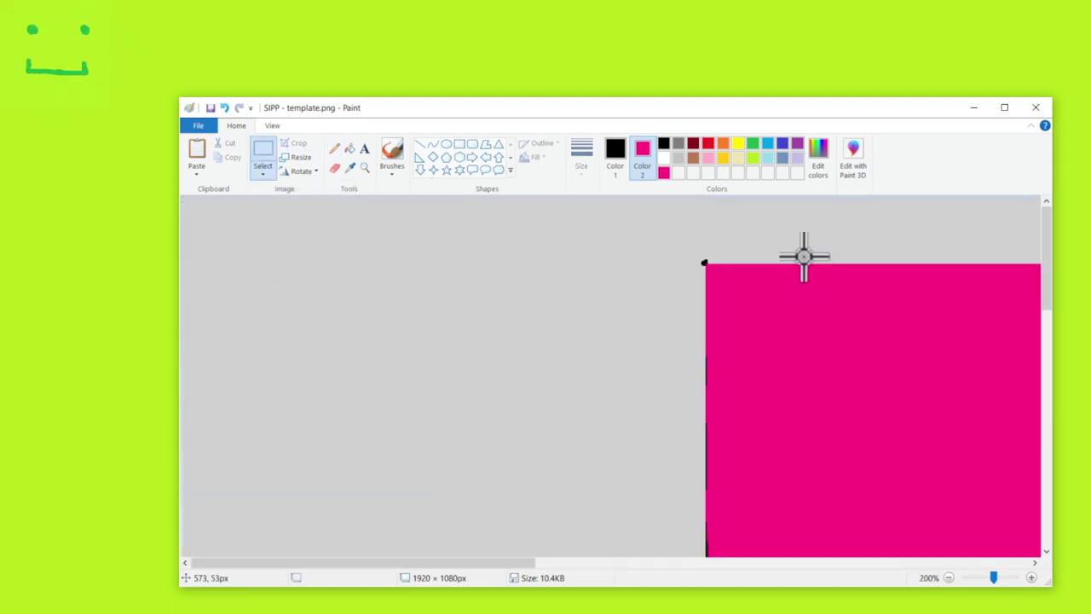
left_click(350, 168)
right_click(546, 301)
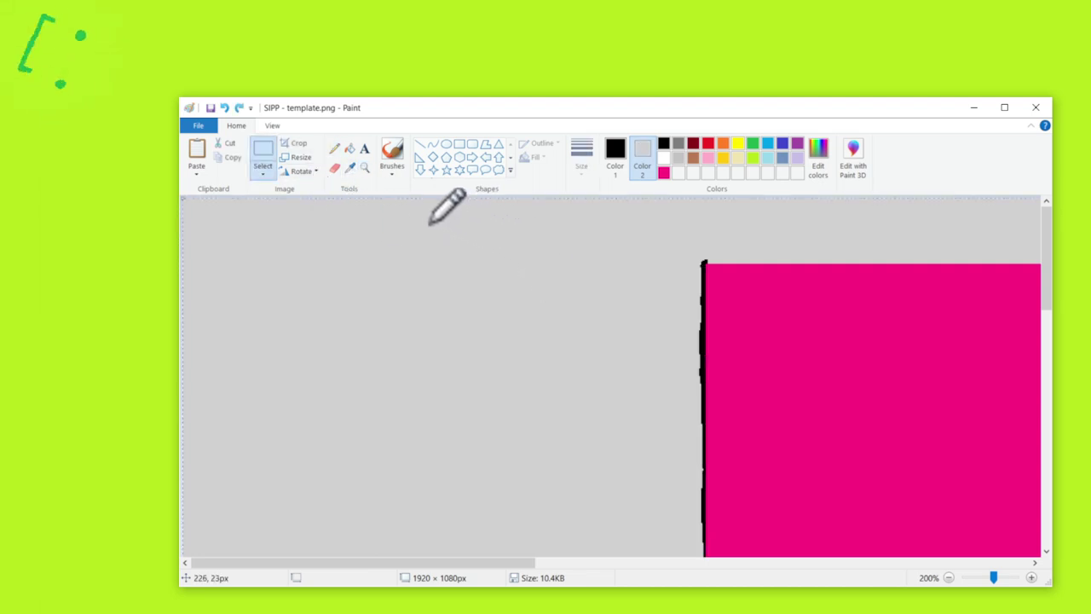
Try a freehand black line along the pink rectangle's top edge, and undo it together with the latest left-edge strokes.
left_click(335, 149)
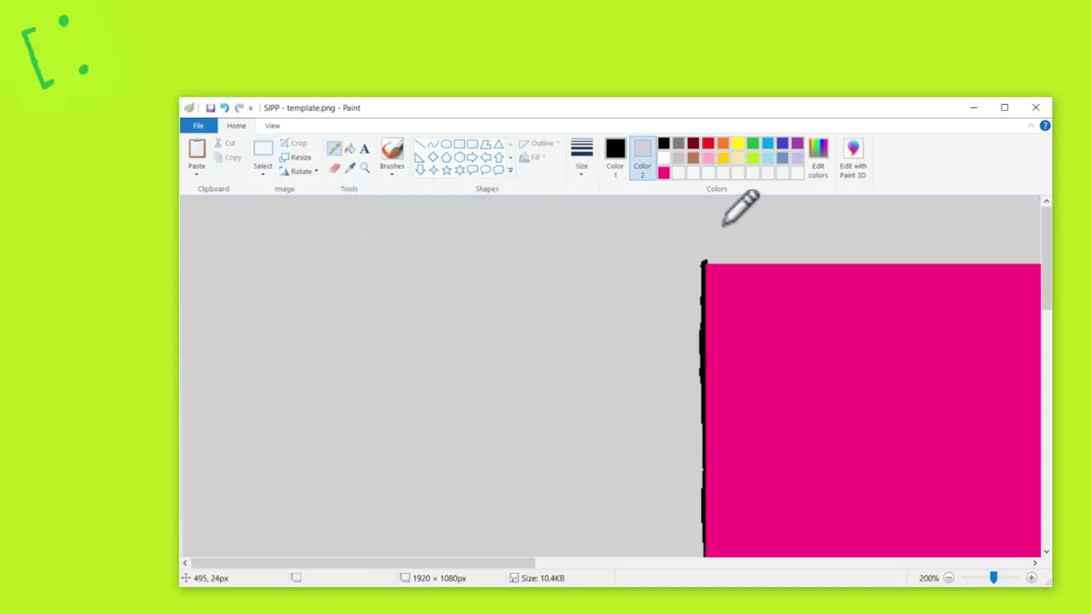
left_click_drag(704, 261, 1023, 265)
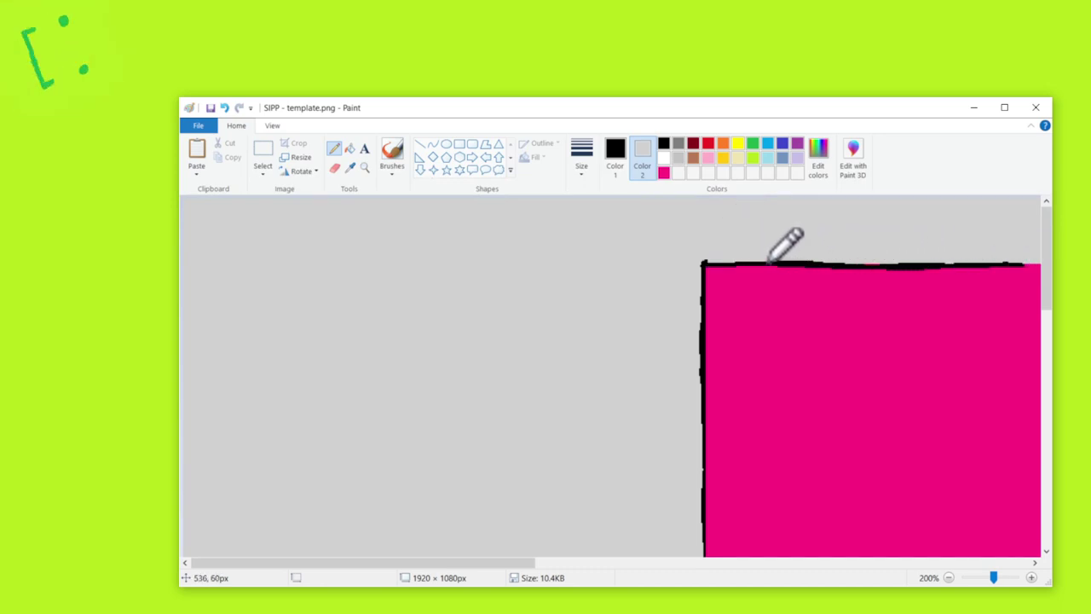
key("ctrl+z")
key("ctrl+z")
key("ctrl+z")
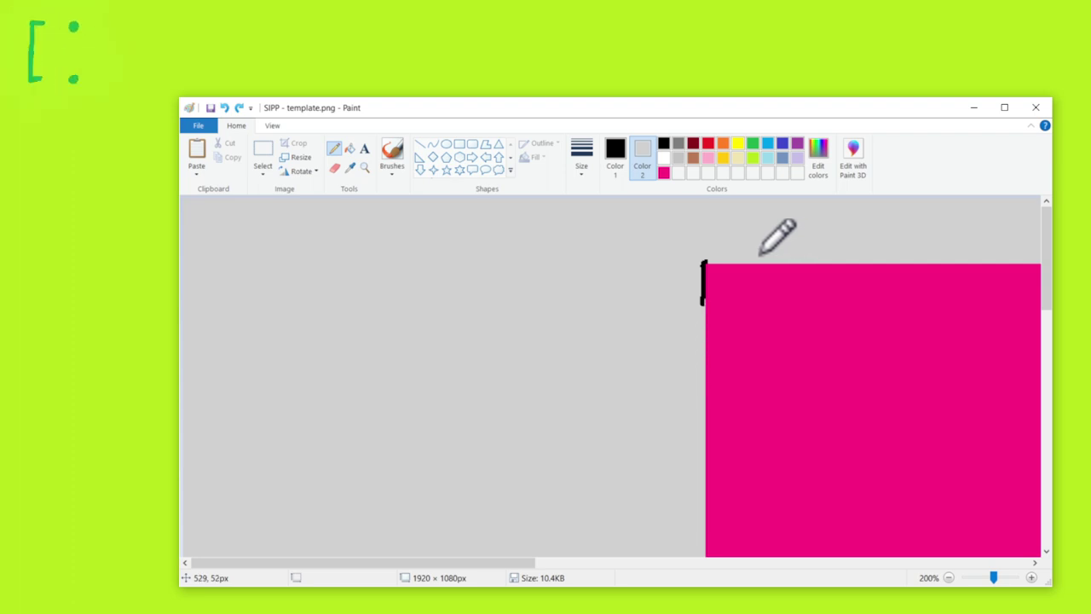
Select a section of the short black line on the pink rectangle's left edge and stretch it downward into a straight border.
scroll(706, 285, "up", 2, "ctrl")
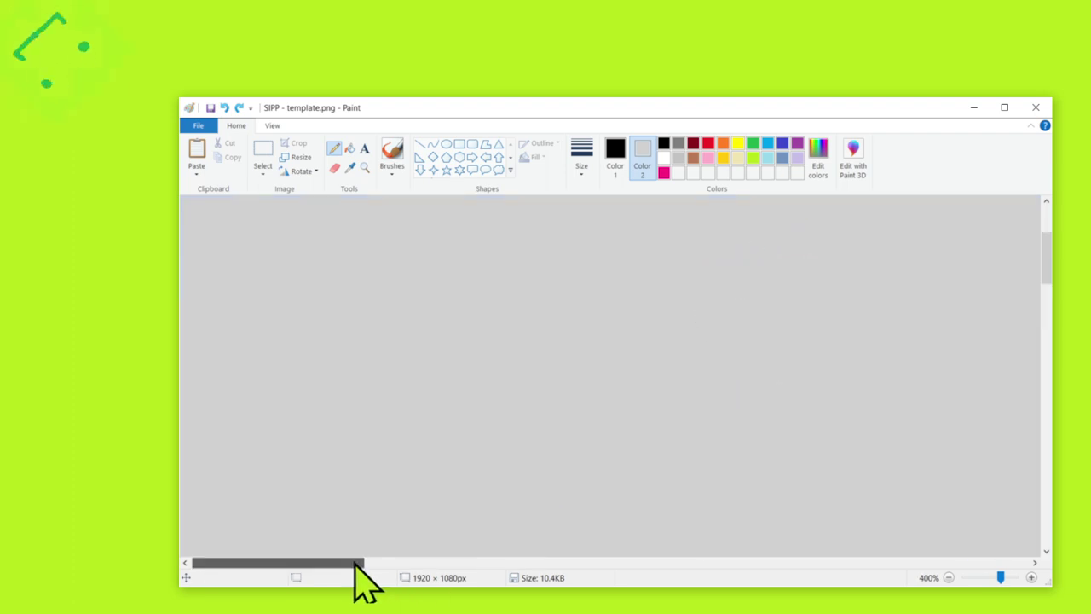
left_click_drag(357, 562, 493, 563)
scroll(623, 455, "up", 1)
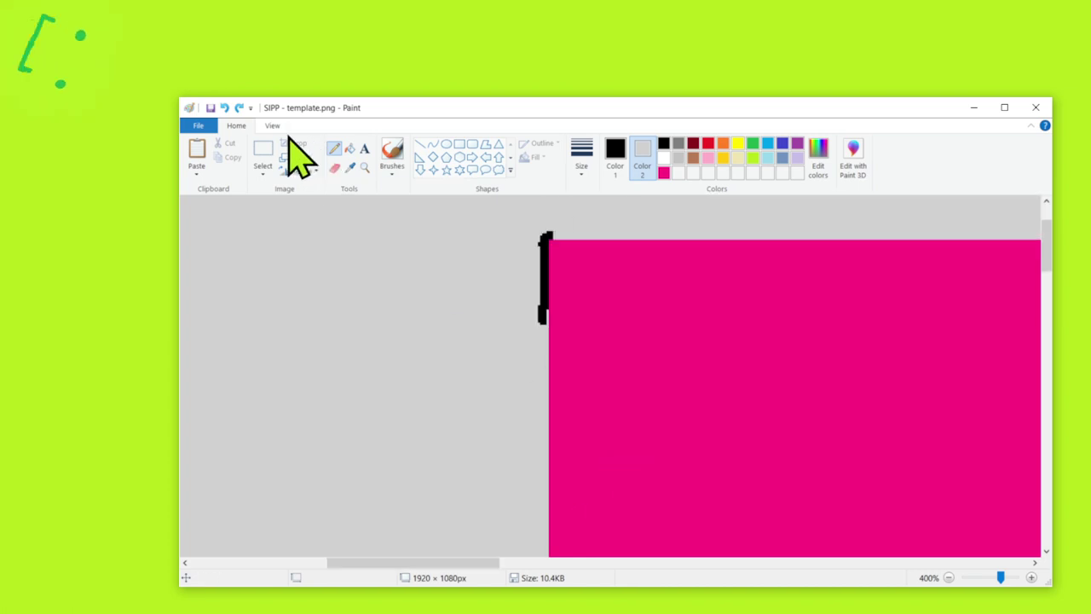
left_click(263, 152)
left_click_drag(522, 265, 549, 587)
scroll(404, 332, "down", 3)
left_click(497, 339)
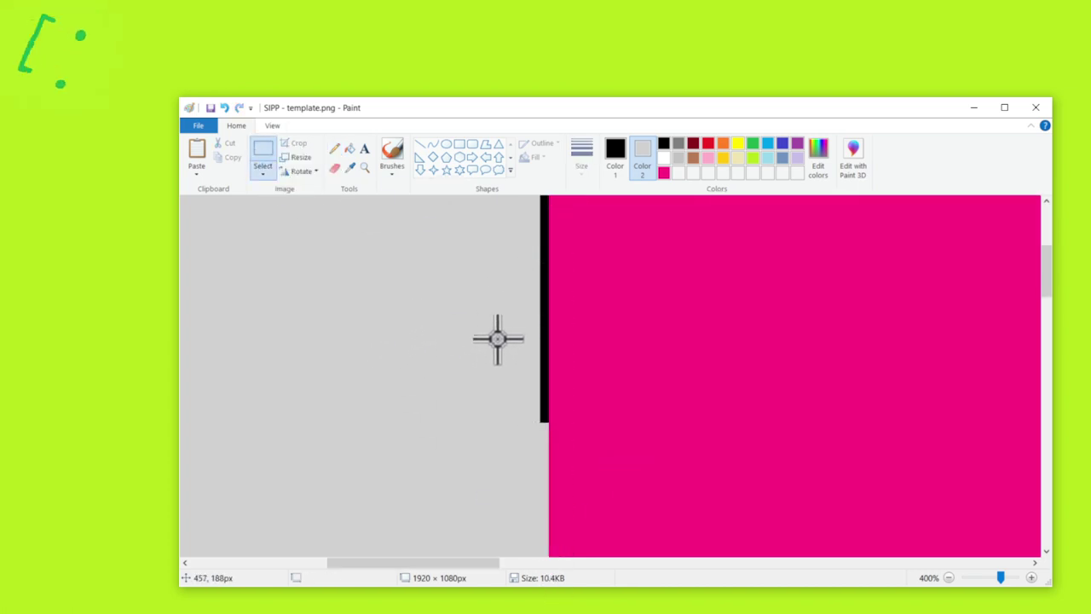
Select a 52 × 27 px section of the black left border and stretch it down past the pink rectangle's lower-left corner.
left_click_drag(480, 329, 593, 390)
scroll(601, 310, "down", 3)
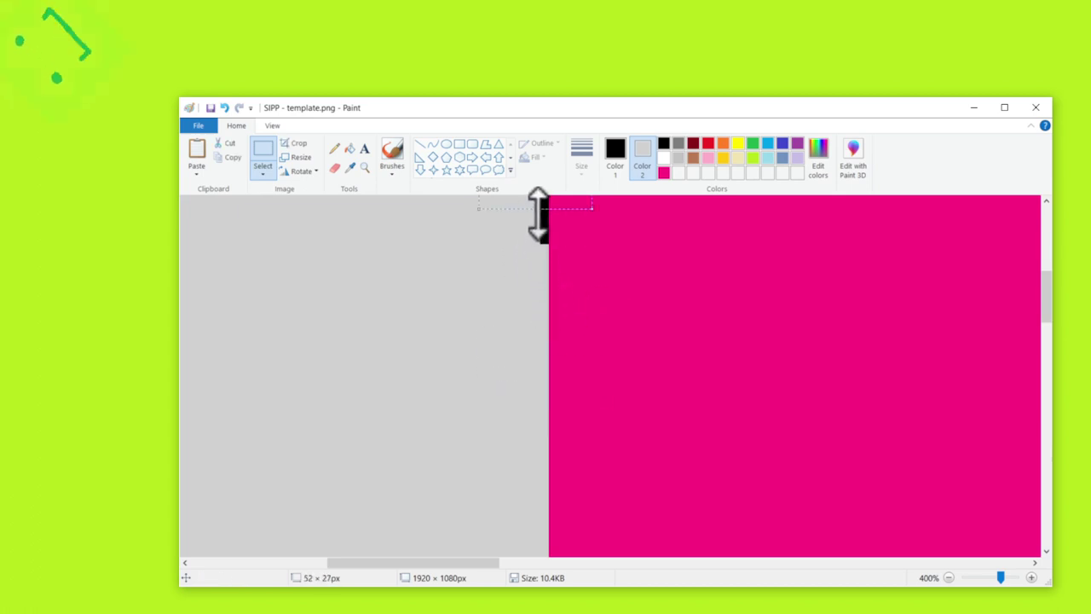
left_click_drag(538, 214, 536, 541)
scroll(519, 315, "down", 3)
left_click_drag(537, 275, 541, 552)
left_click(384, 382)
scroll(541, 402, "up", 1)
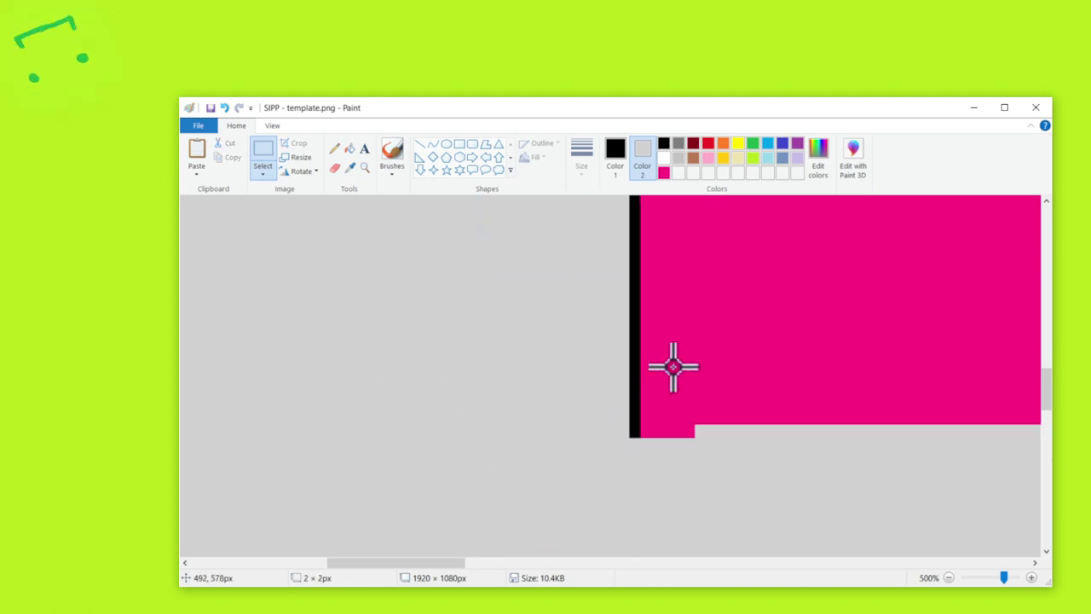
Select the excess pink and black strip below the pink rectangle's bottom edge, about 69 × 27 px, and delete it.
scroll(733, 324, "down", 3)
scroll(767, 290, "up", 2)
left_click_drag(708, 299, 791, 377)
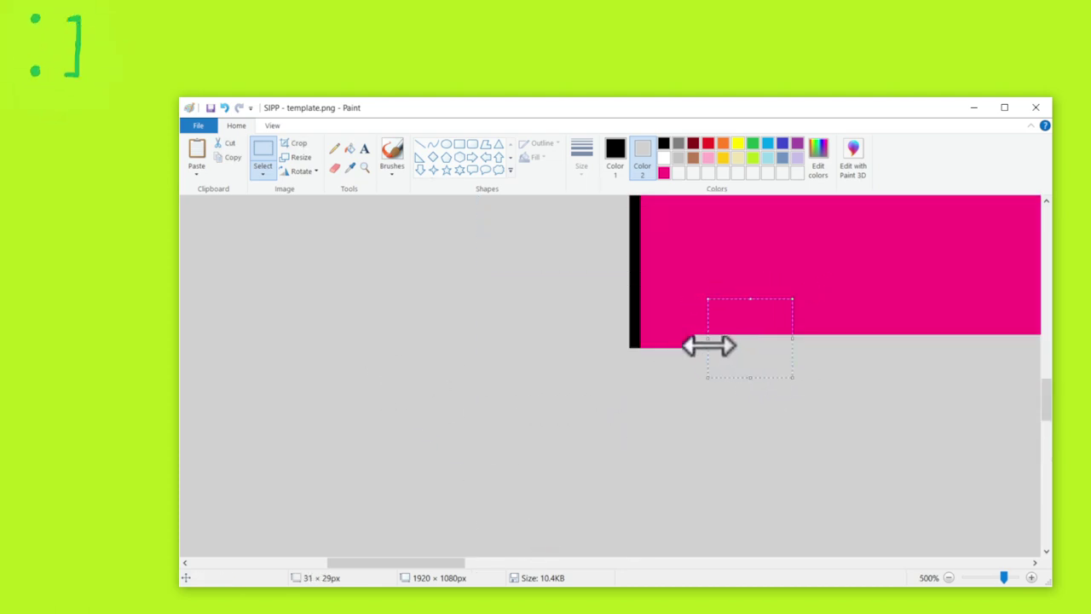
left_click_drag(708, 345, 639, 338)
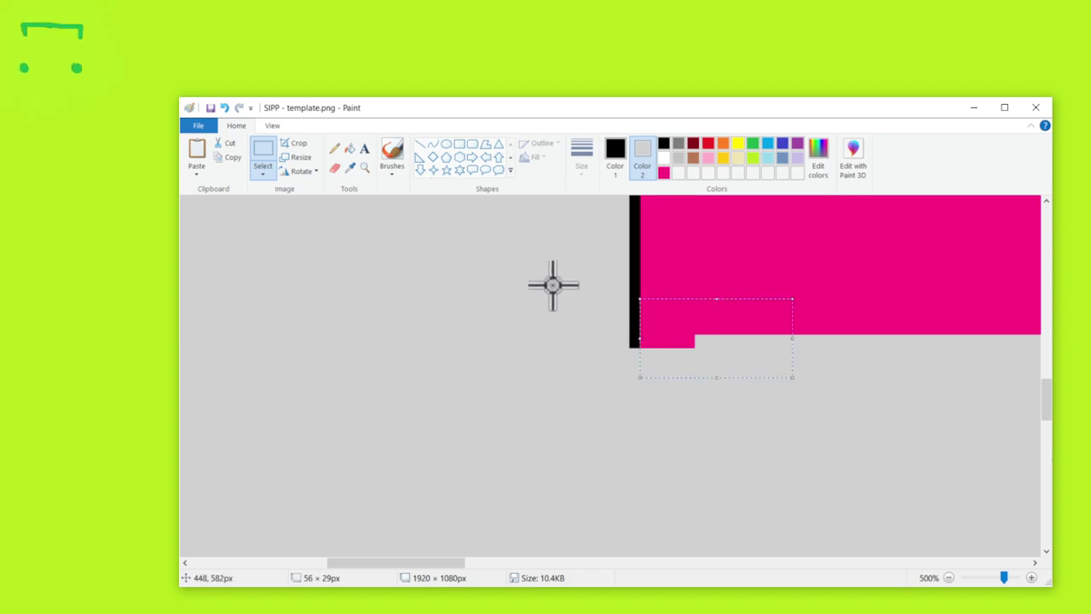
left_click(553, 285)
left_click_drag(793, 405, 607, 335)
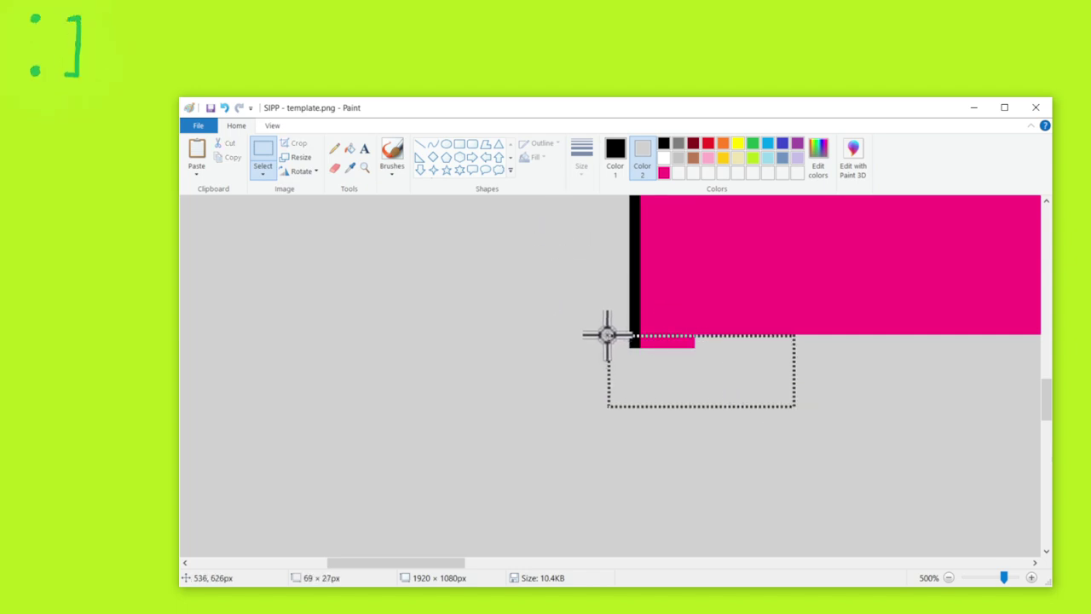
key("Delete")
Draw a black pencil mark at the pink rectangle's lower-left corner, where the left border meets the bottom edge.
left_click(334, 149)
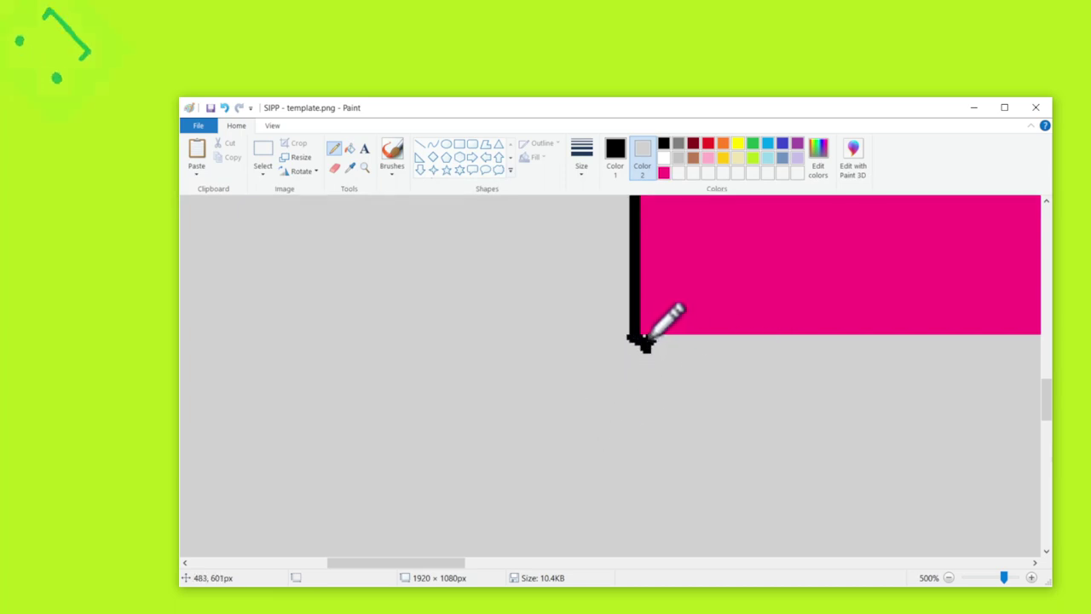
left_click_drag(451, 563, 483, 577)
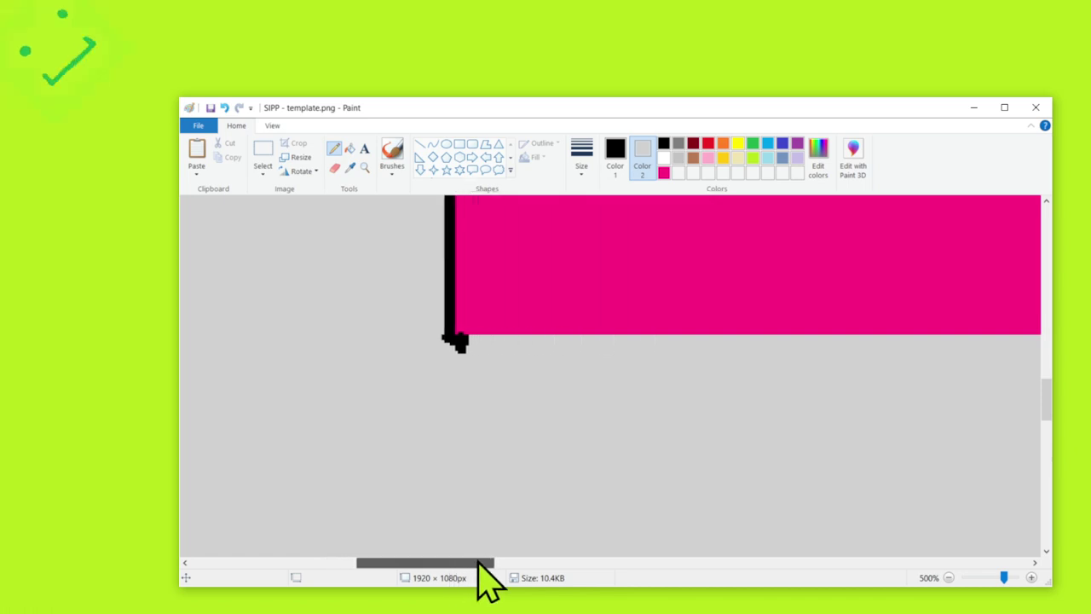
scroll(458, 236, "down", 5, "ctrl")
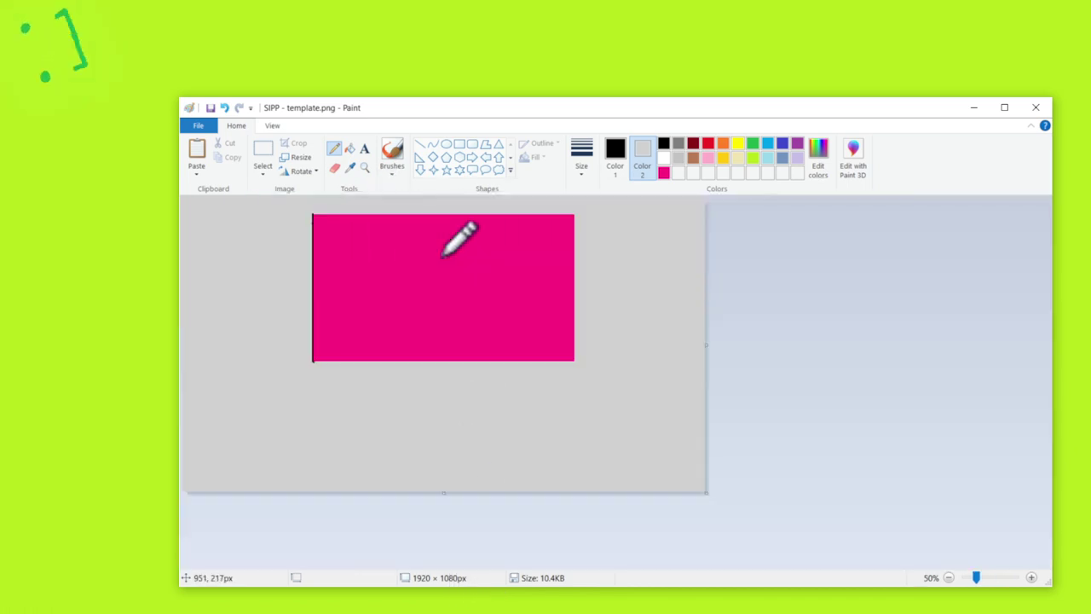
Select the excess black pixels hanging below the pencil mark at the pink rectangle's lower-left corner and delete them.
left_click(263, 158)
scroll(858, 286, "up", 3, "ctrl")
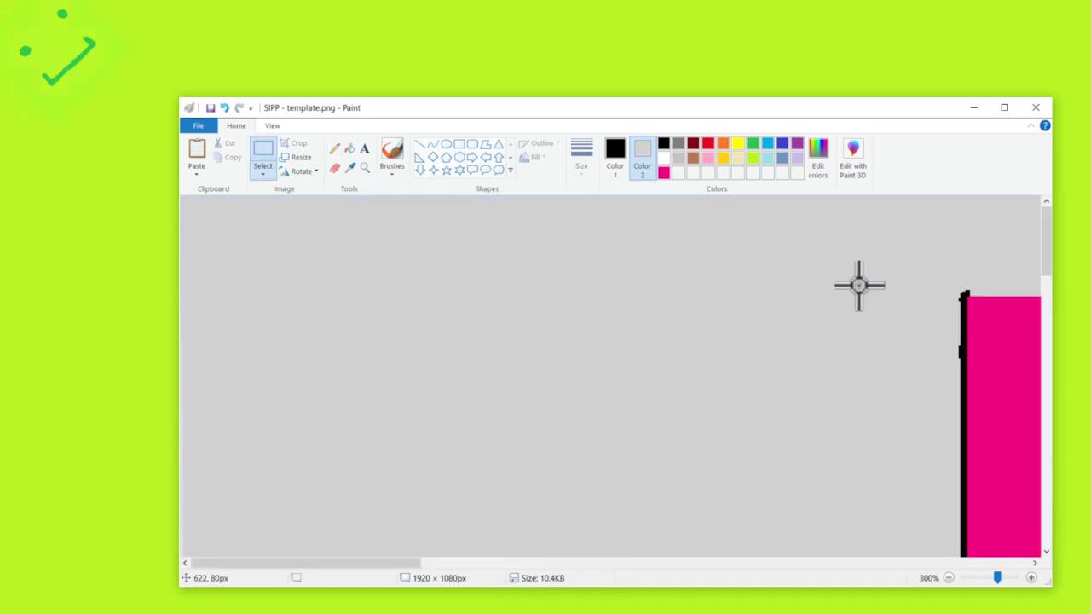
left_click_drag(362, 564, 519, 531)
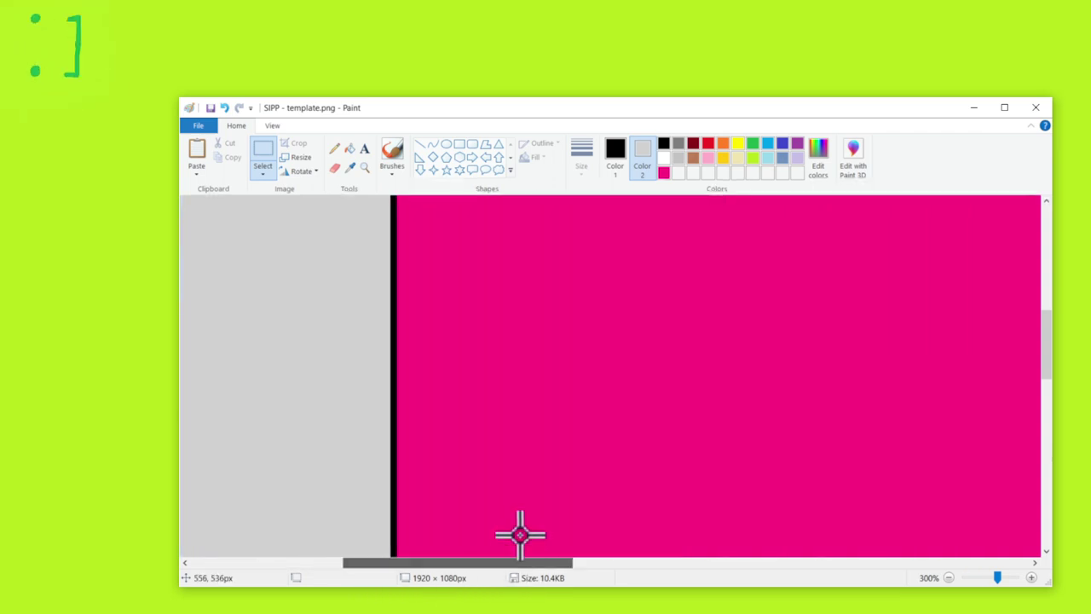
scroll(559, 464, "down", 5)
scroll(559, 465, "up", 2, "ctrl")
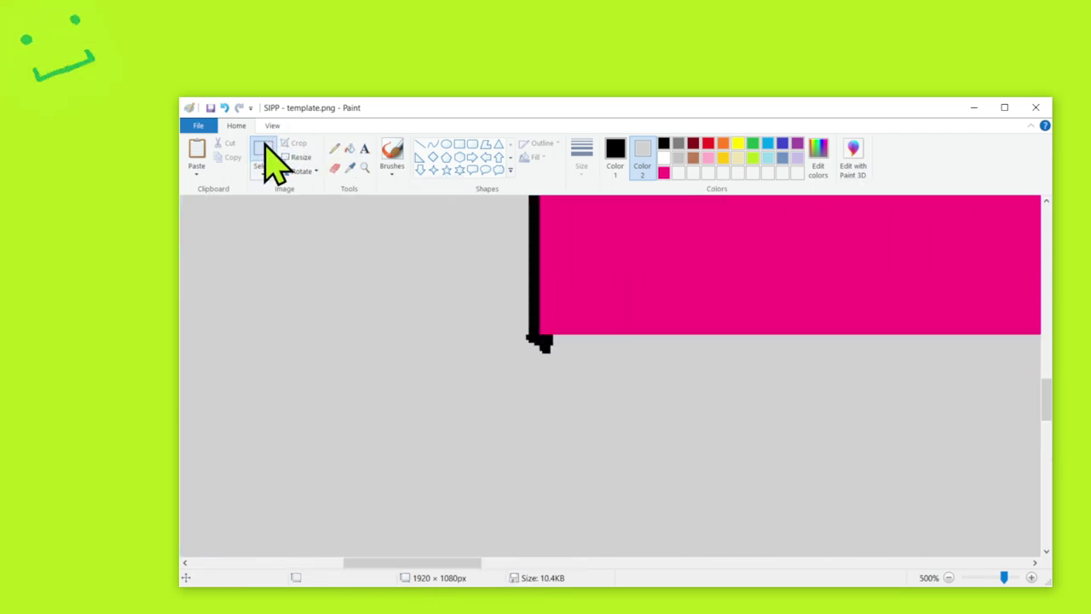
mouse_move(627, 450)
left_mouse_down()
mouse_move(499, 389)
mouse_move(585, 348)
left_mouse_up()
left_click(605, 291)
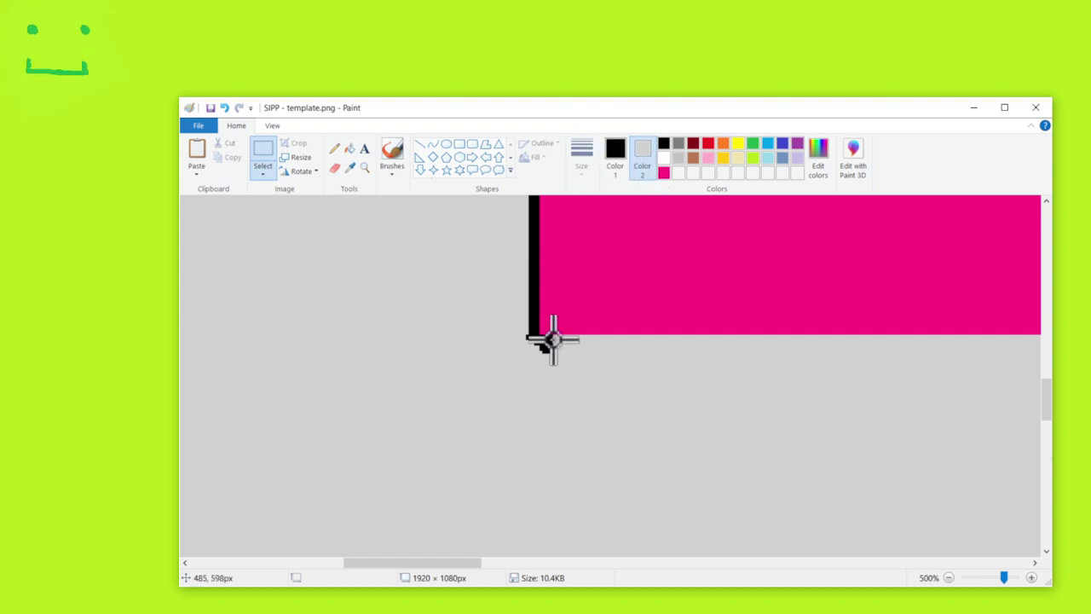
left_click_drag(607, 398, 501, 345)
key("Escape")
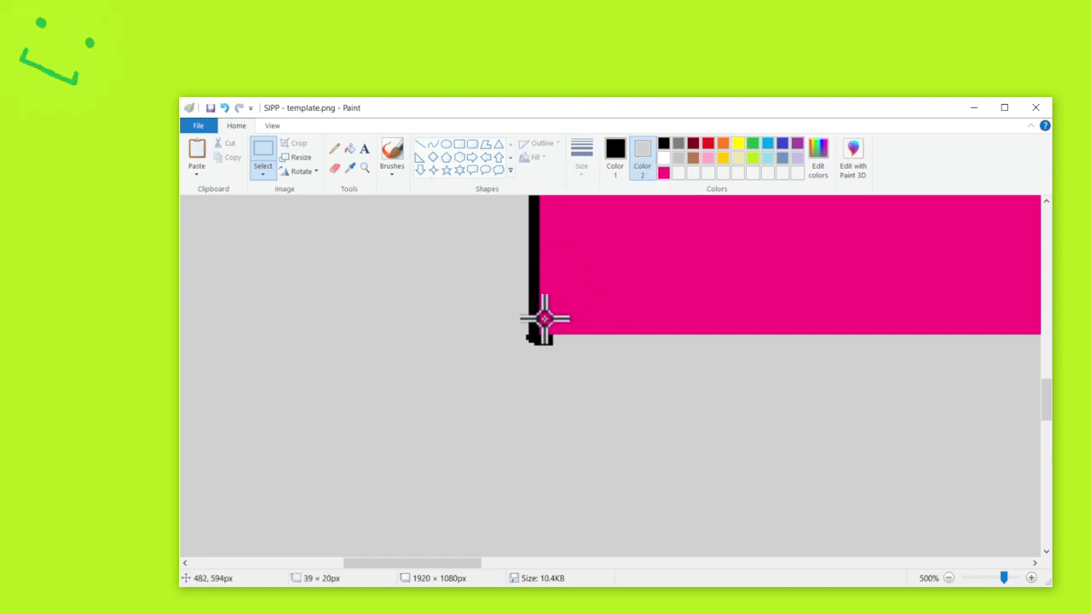
Select a 17 px tall section of the black mark at the lower-left corner and stretch it rightward along the pink rectangle's bottom edge.
mouse_move(547, 317)
left_mouse_down()
mouse_move(548, 363)
mouse_move(1090, 341)
left_mouse_up()
left_click_drag(392, 564, 565, 565)
left_click_drag(356, 340, 1079, 358)
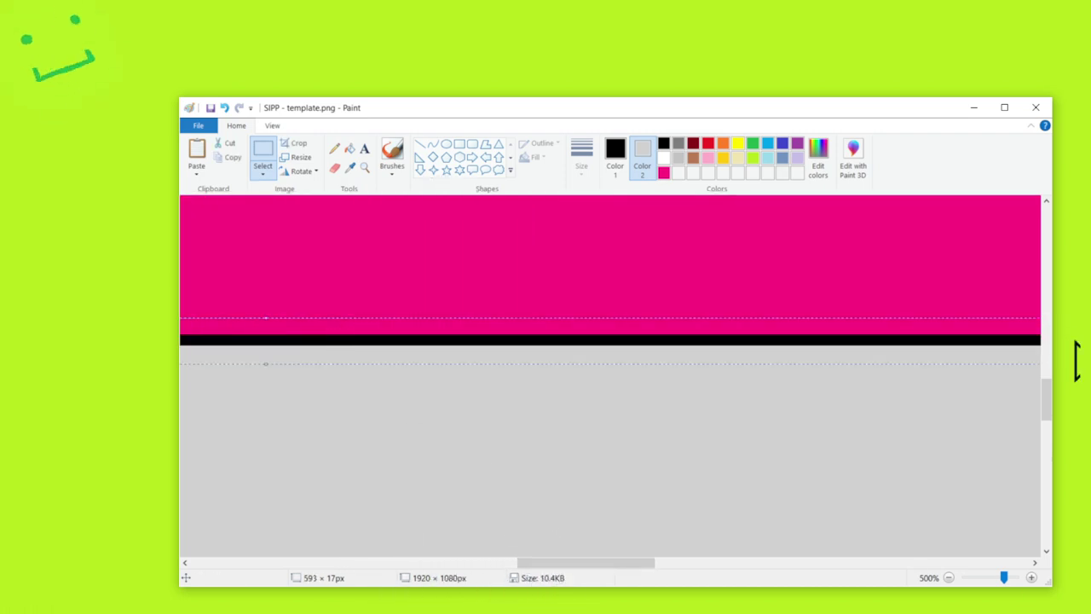
left_click_drag(628, 565, 728, 564)
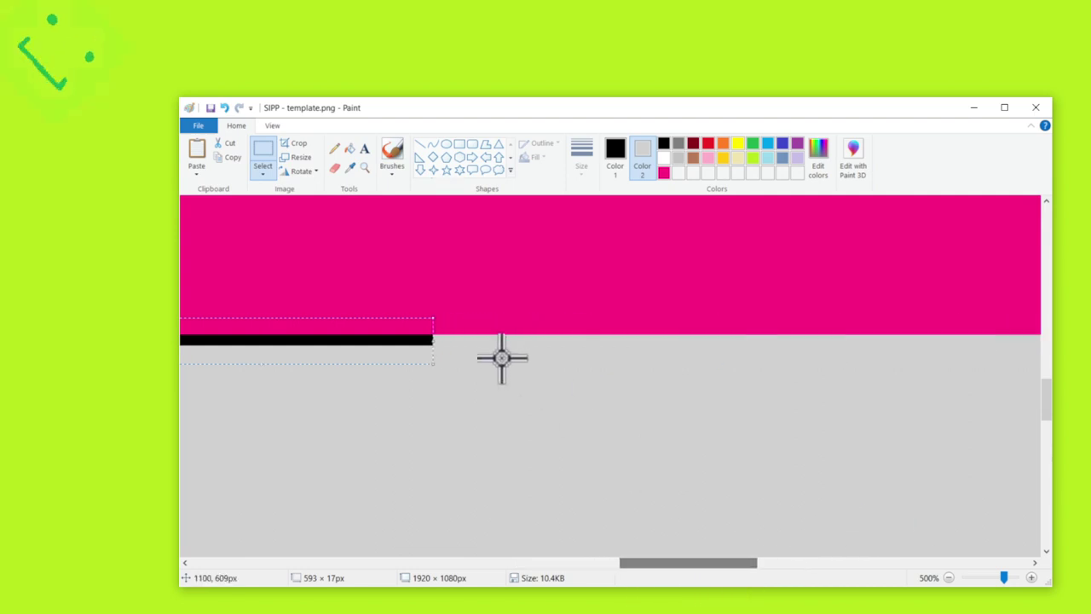
left_click_drag(441, 342, 1055, 366)
key("Escape")
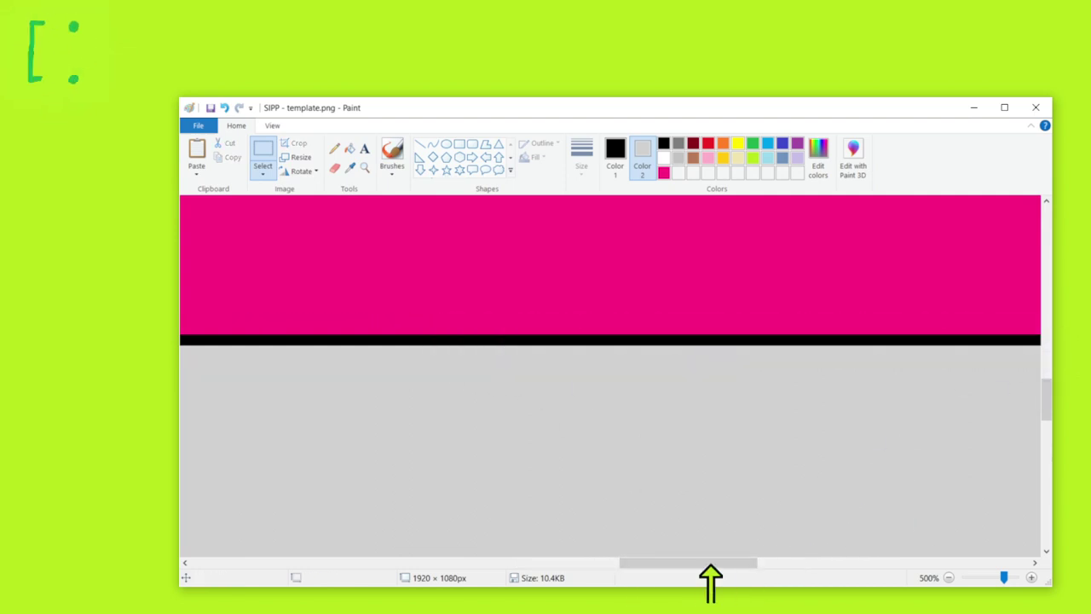
Select a section near the right end of the black bottom border and stretch it to the pink rectangle's lower-right corner.
left_click_drag(703, 575, 811, 555)
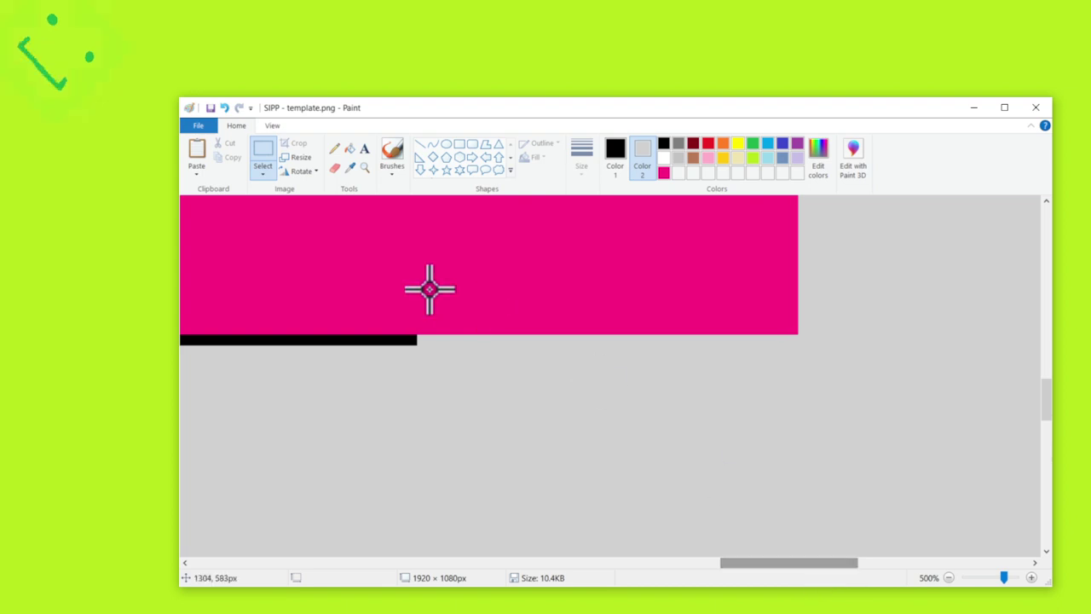
left_click_drag(328, 300, 362, 374)
left_click_drag(365, 334, 798, 329)
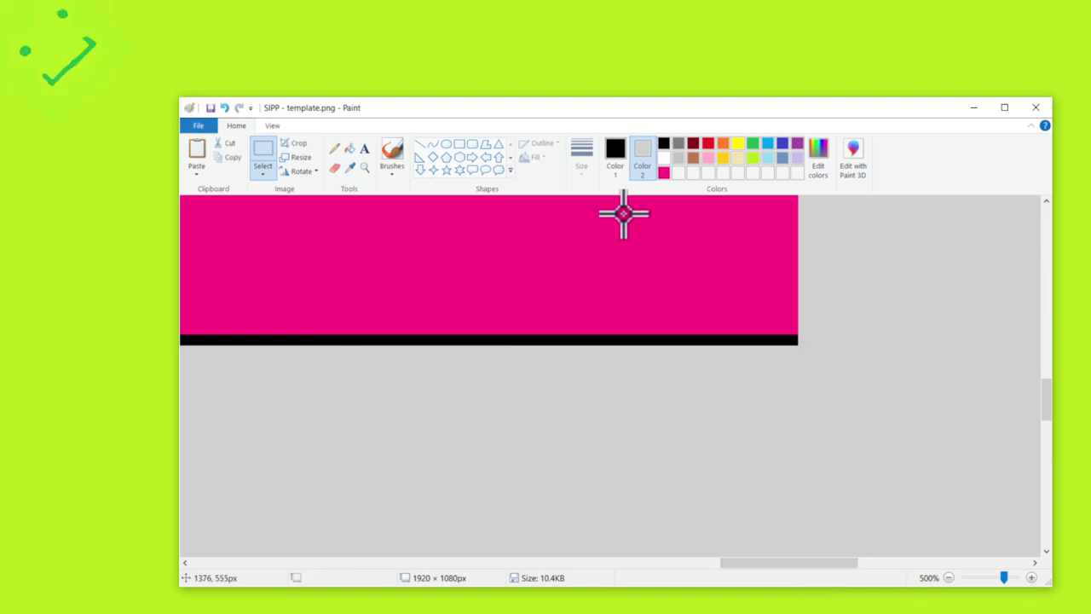
Draw a short black pencil mark around the pink rectangle's lower-right corner, joining the bottom border and rising along the right edge.
left_click(335, 149)
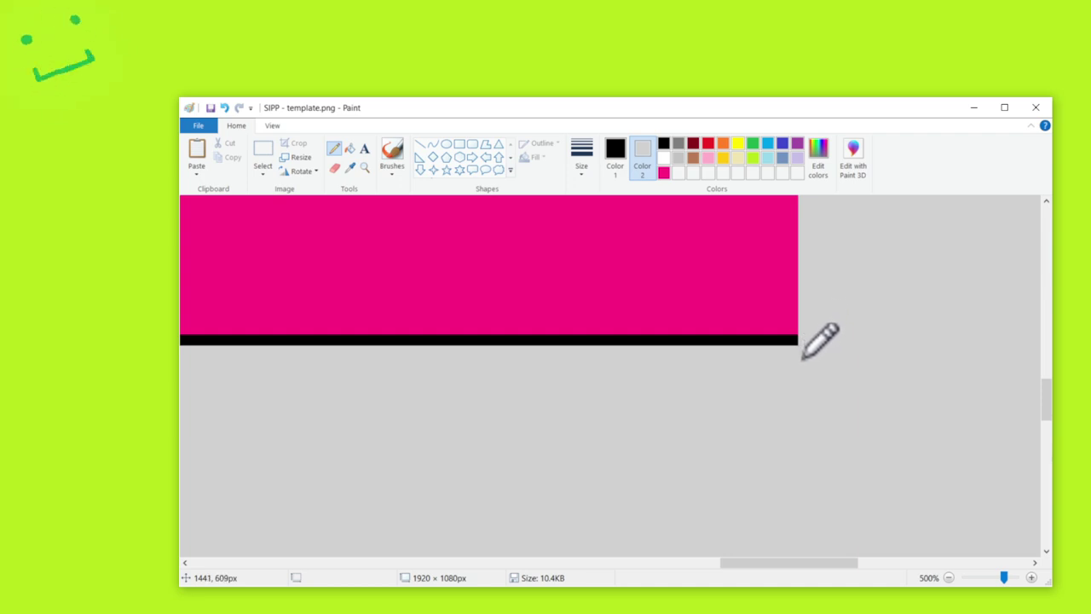
scroll(821, 341, "up", 3)
left_click_drag(762, 563, 808, 563)
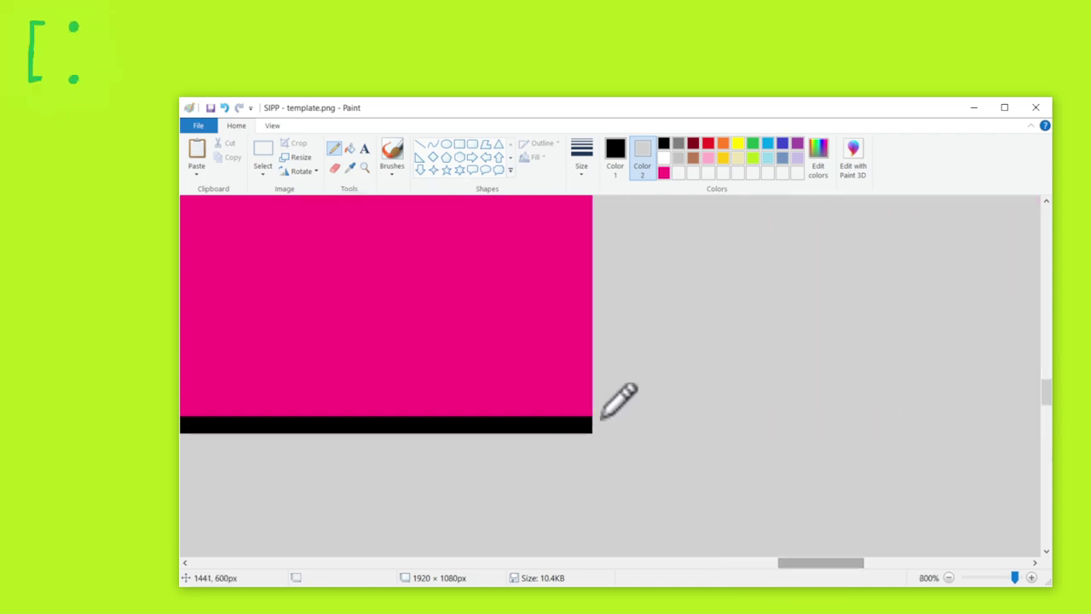
left_click_drag(594, 412, 601, 420)
key("ctrl+z")
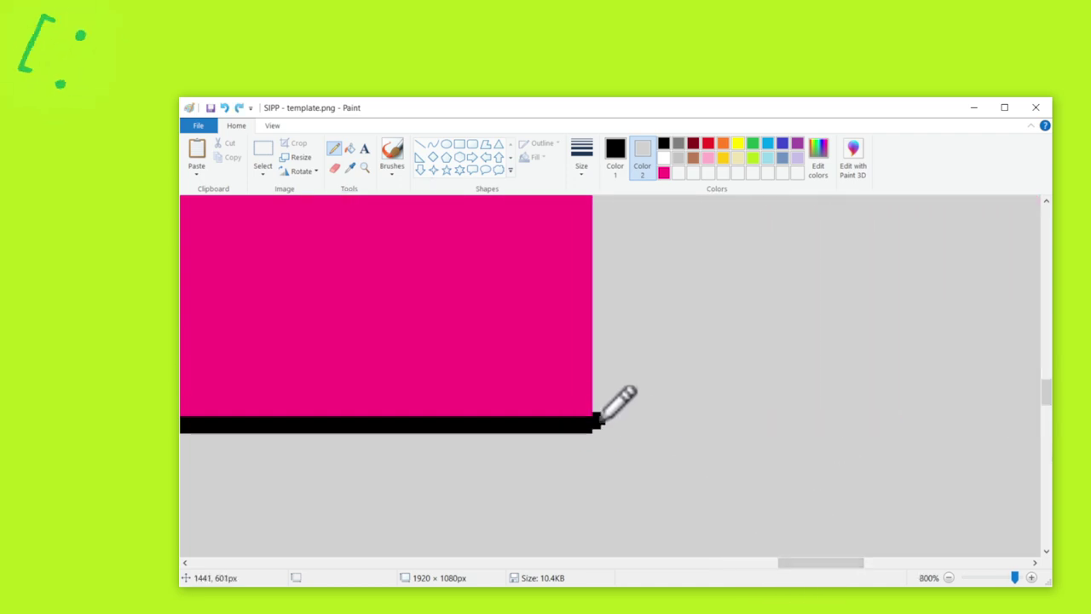
left_click_drag(597, 417, 600, 397)
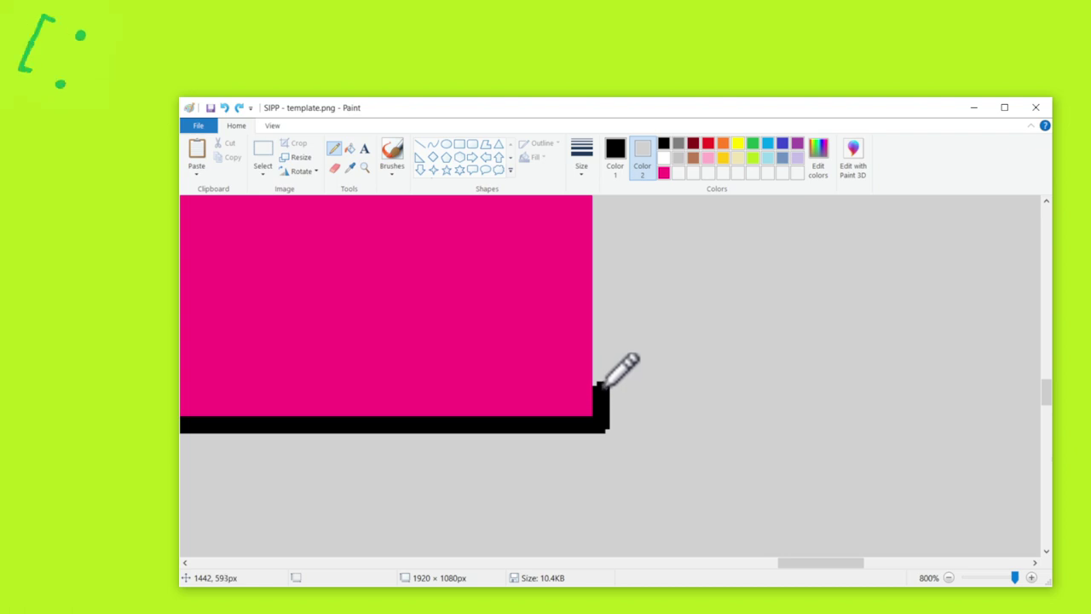
Select a 15 px wide section of the black mark on the right edge and stretch it up to the pink rectangle's upper-right corner.
left_click(262, 154)
left_click_drag(578, 391, 645, 85)
scroll(680, 301, "up", 3)
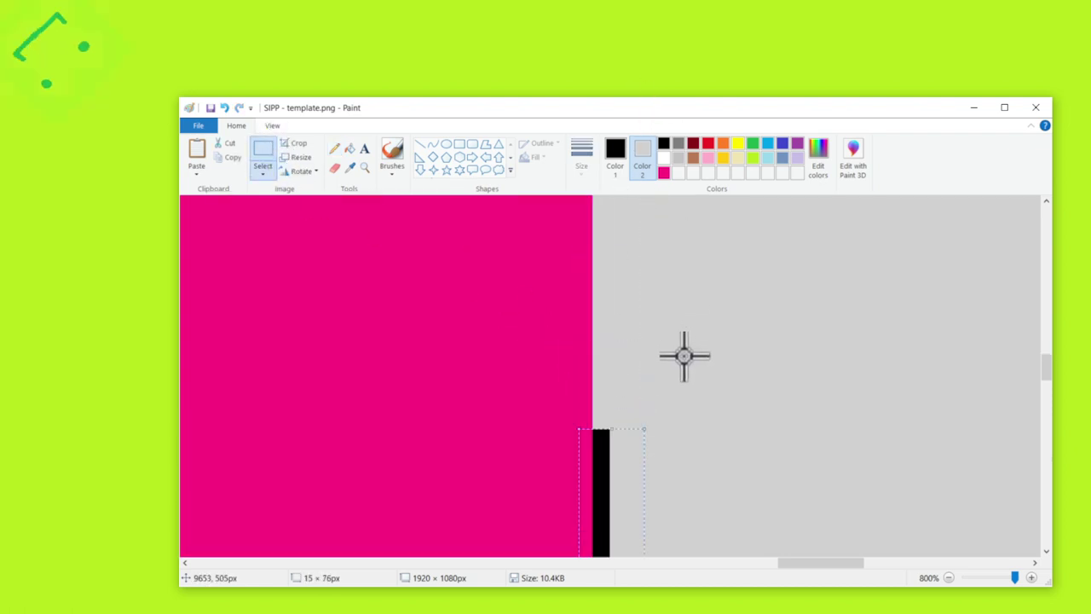
left_click_drag(620, 423, 642, 192)
key("ctrl+z")
key("ctrl+z")
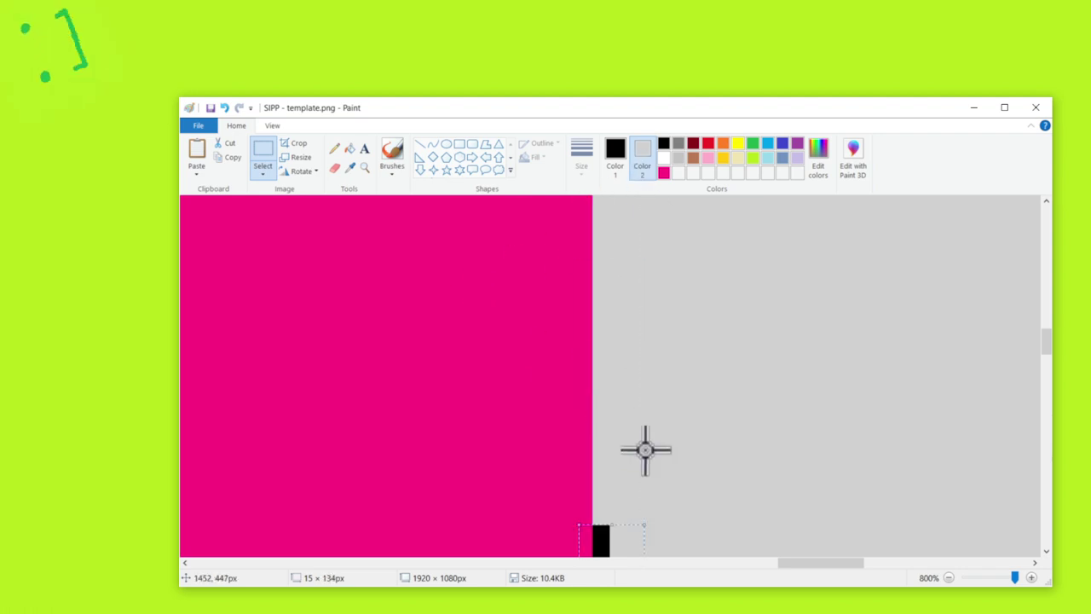
left_click_drag(610, 522, 653, 213)
key("ctrl+z")
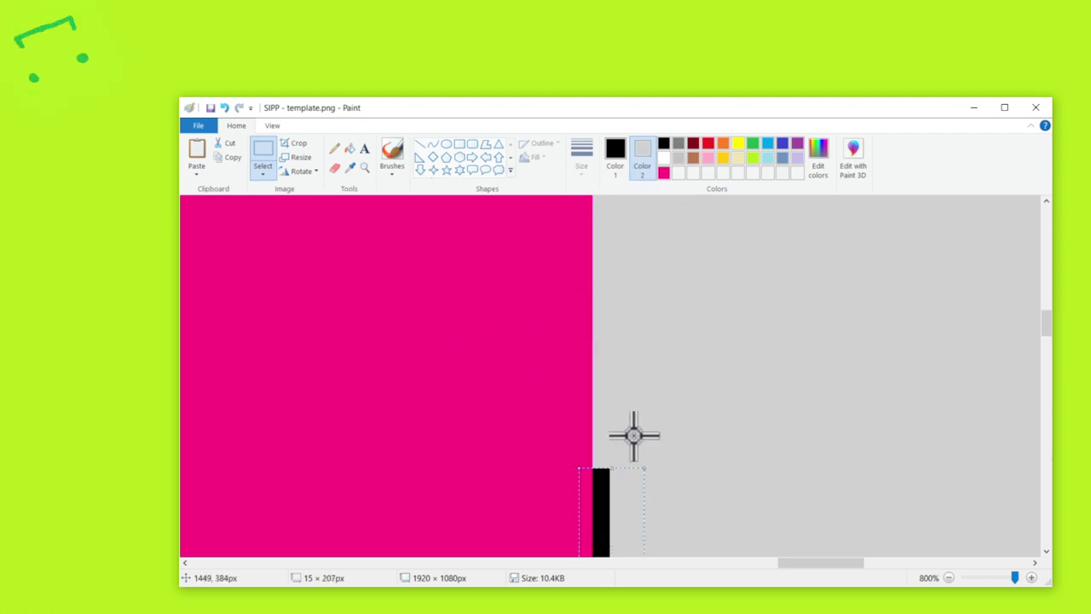
left_click_drag(618, 470, 644, 199)
key("ctrl+z")
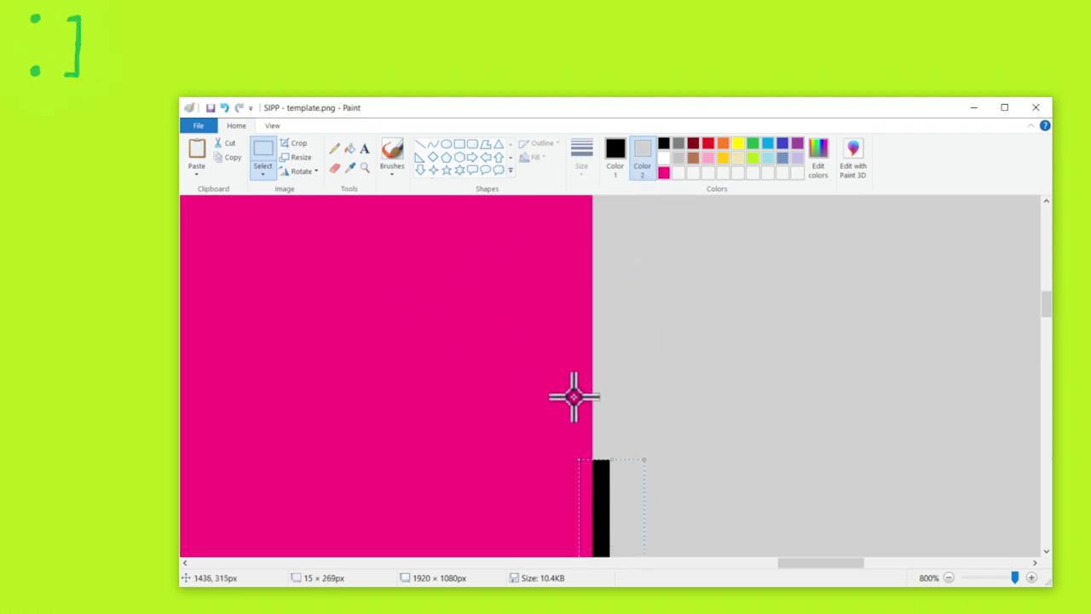
left_click_drag(612, 461, 626, 231)
key("ctrl+z")
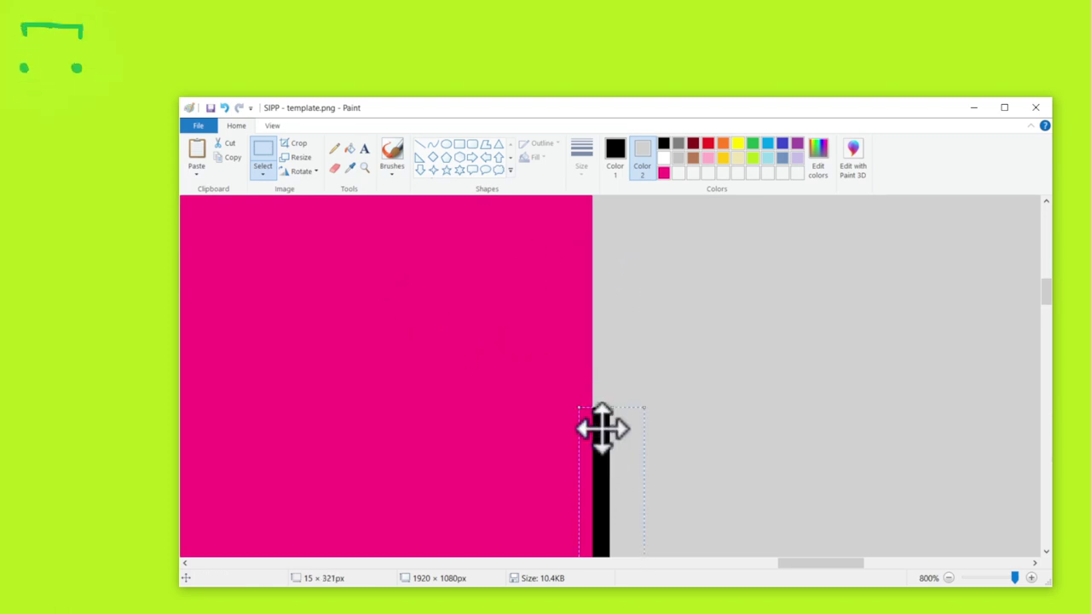
left_click_drag(613, 408, 633, 223)
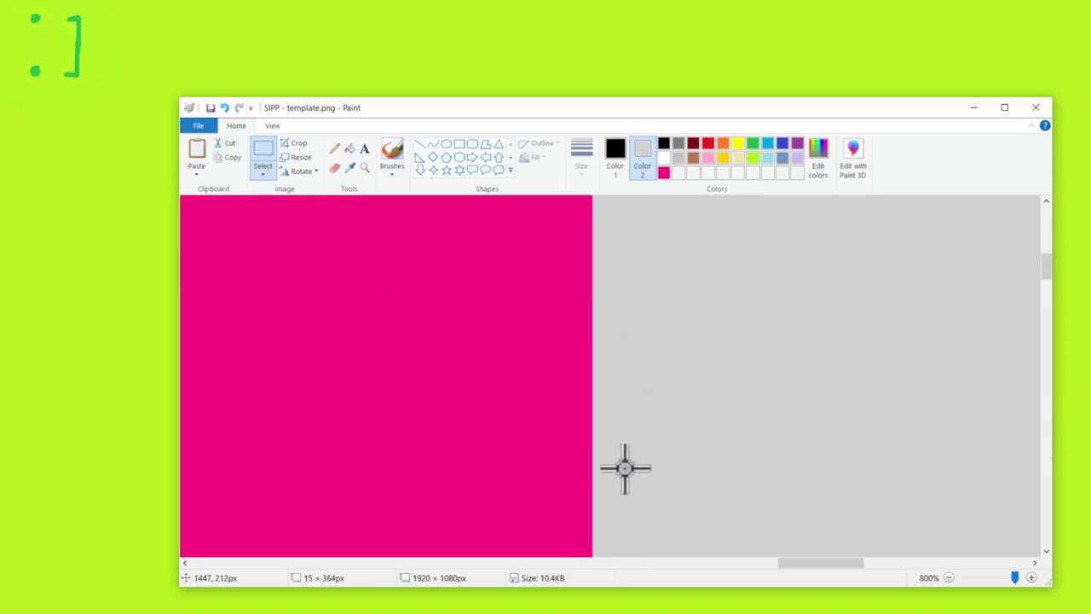
key("ctrl+z")
left_click_drag(619, 474, 632, 209)
key("ctrl+z")
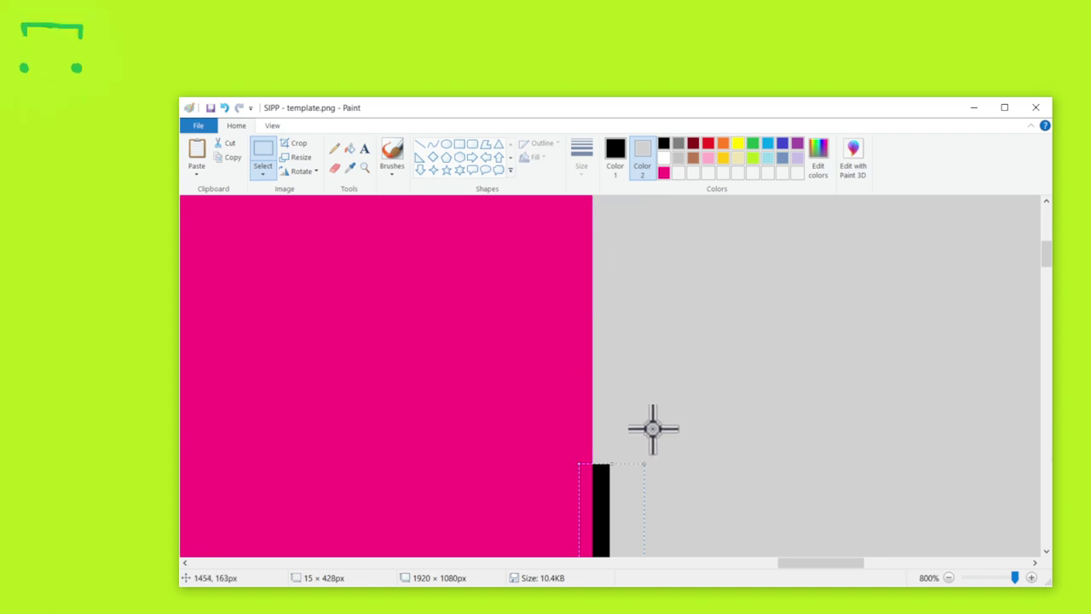
left_click_drag(613, 463, 631, 229)
key("ctrl+z")
scroll(637, 324, "up", 1)
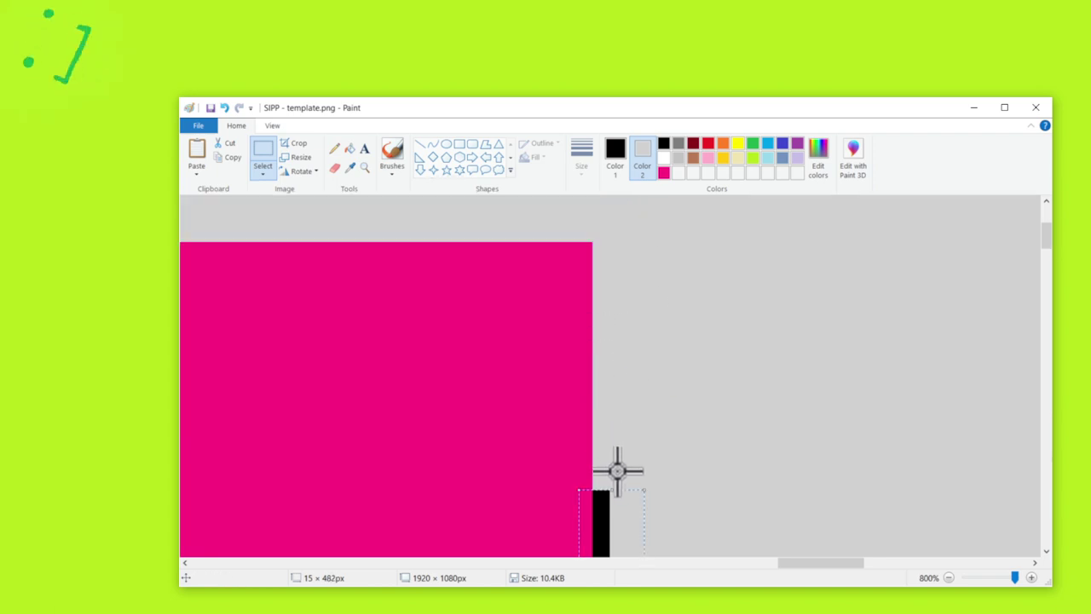
left_click_drag(614, 487, 635, 242)
left_click(448, 250)
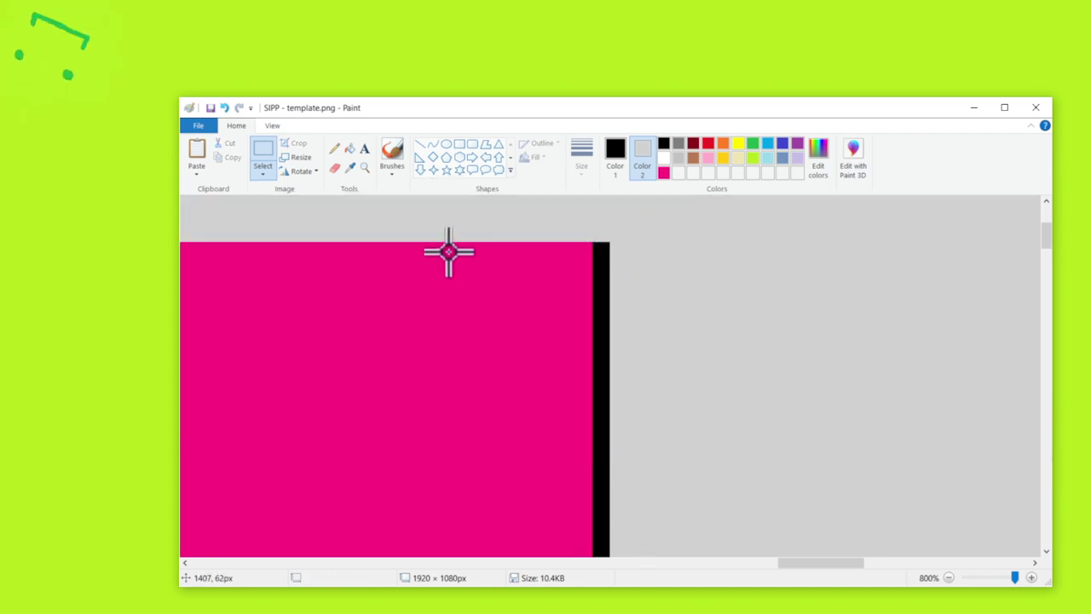
Draw a black pencil mark over the pink rectangle's upper-right corner, joining the right border to the start of the top edge.
left_click(333, 149)
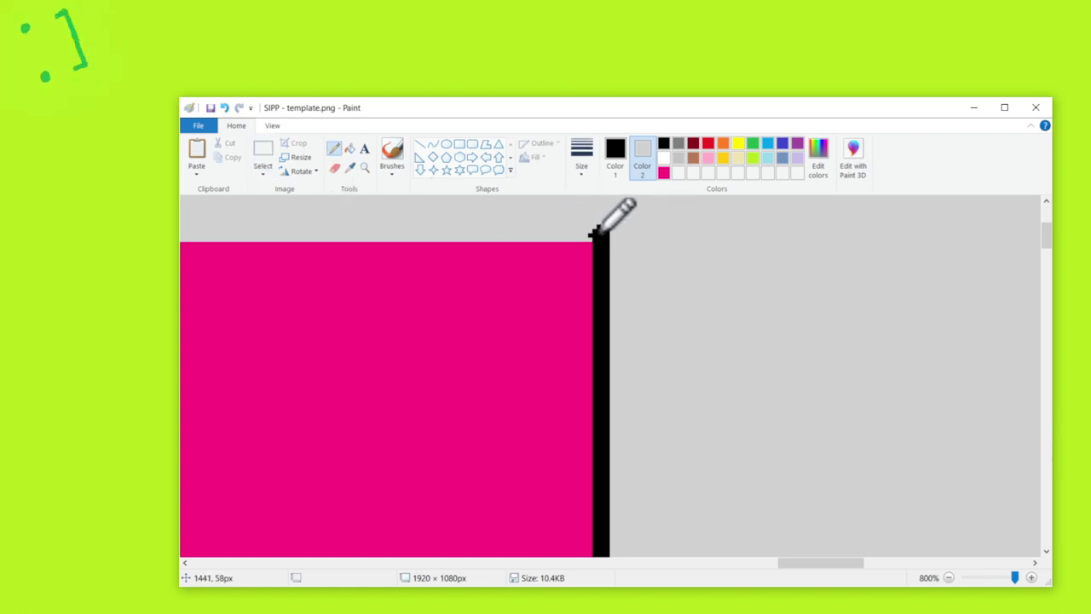
left_click_drag(596, 231, 577, 230)
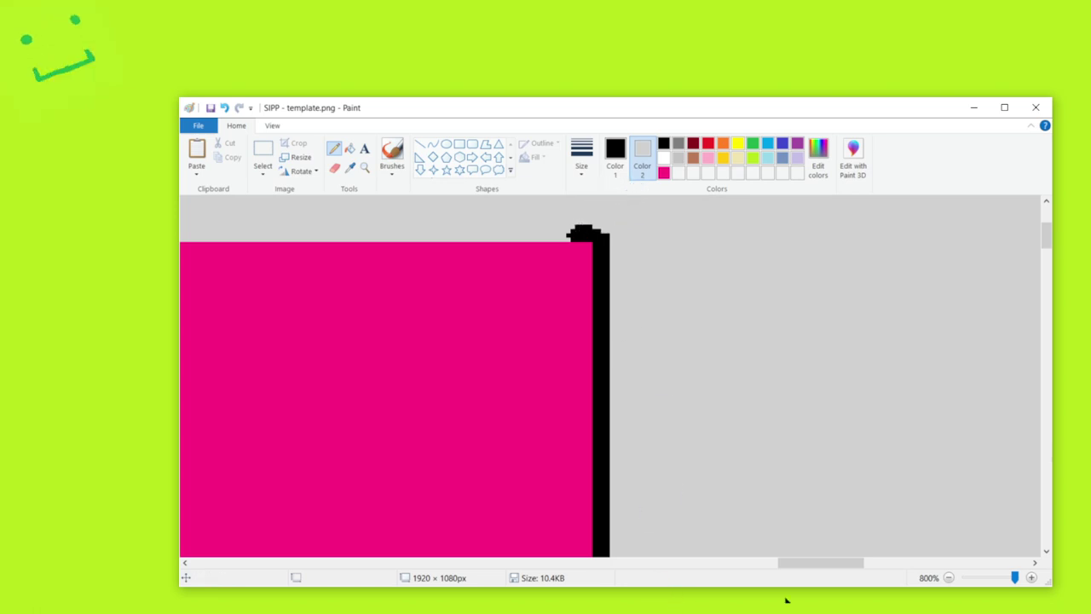
Select a section of the black mark on the top edge and stretch it across to the pink rectangle's upper-left corner.
left_click_drag(793, 571, 763, 566)
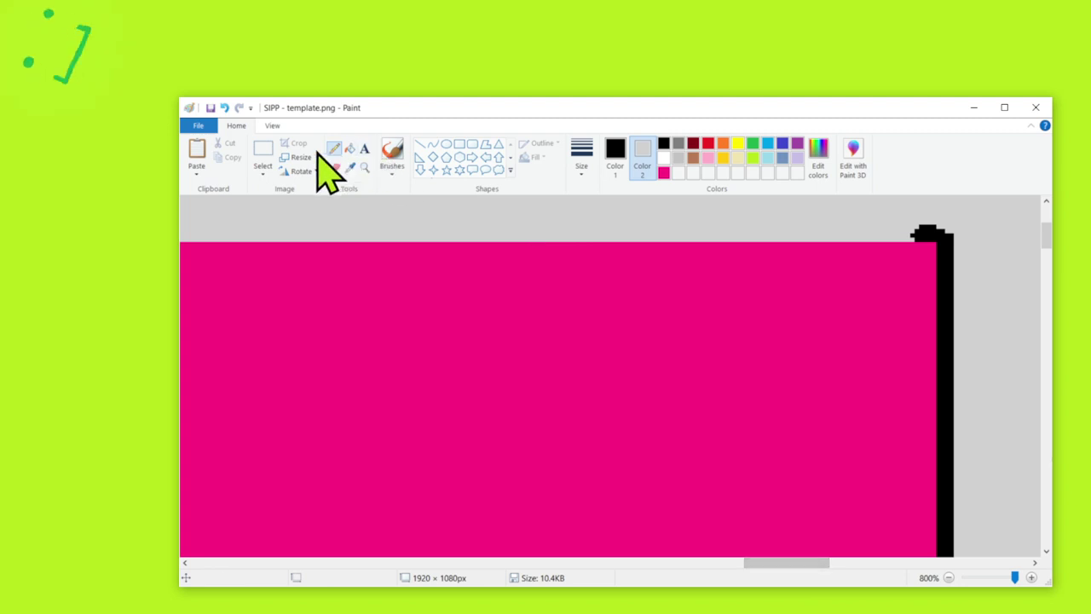
left_click(261, 162)
left_click_drag(926, 210, 269, 226)
left_click_drag(804, 569, 742, 562)
left_click_drag(863, 236, 196, 237)
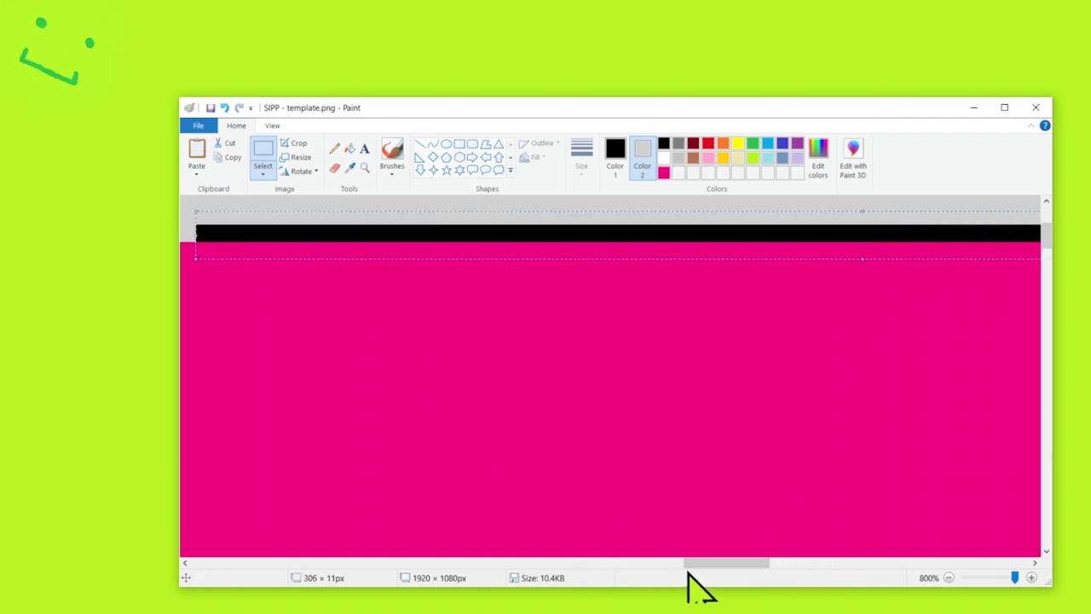
left_click_drag(692, 564, 631, 564)
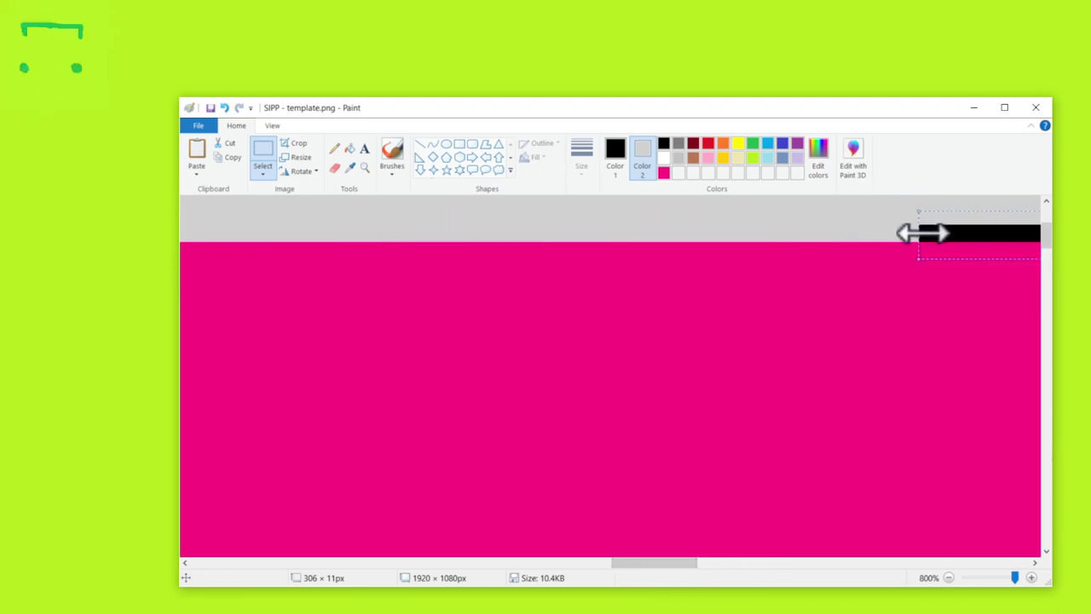
left_click_drag(919, 231, 244, 236)
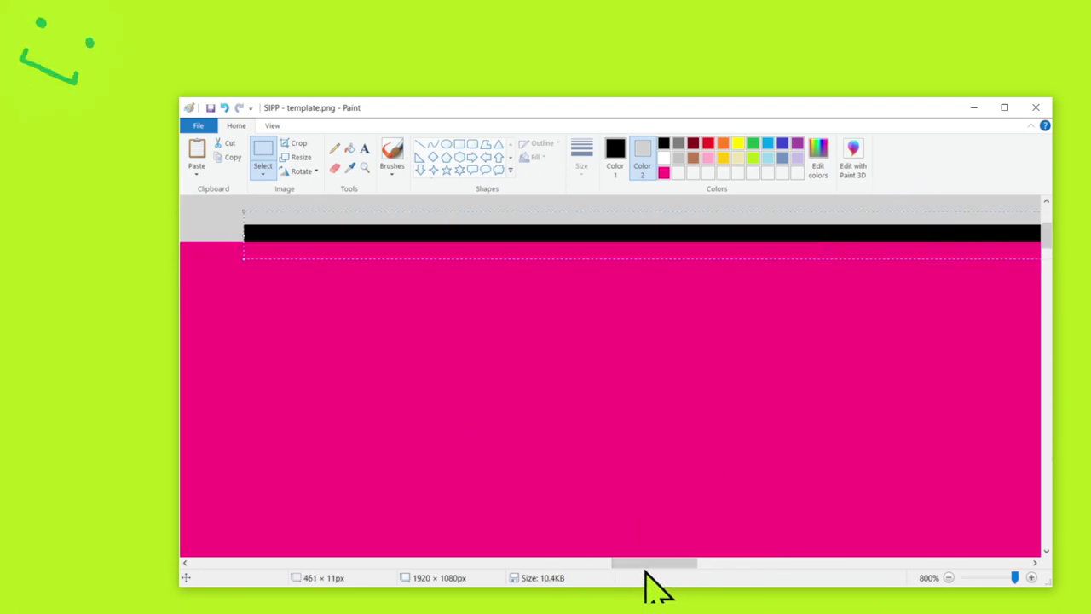
left_click_drag(645, 565, 576, 565)
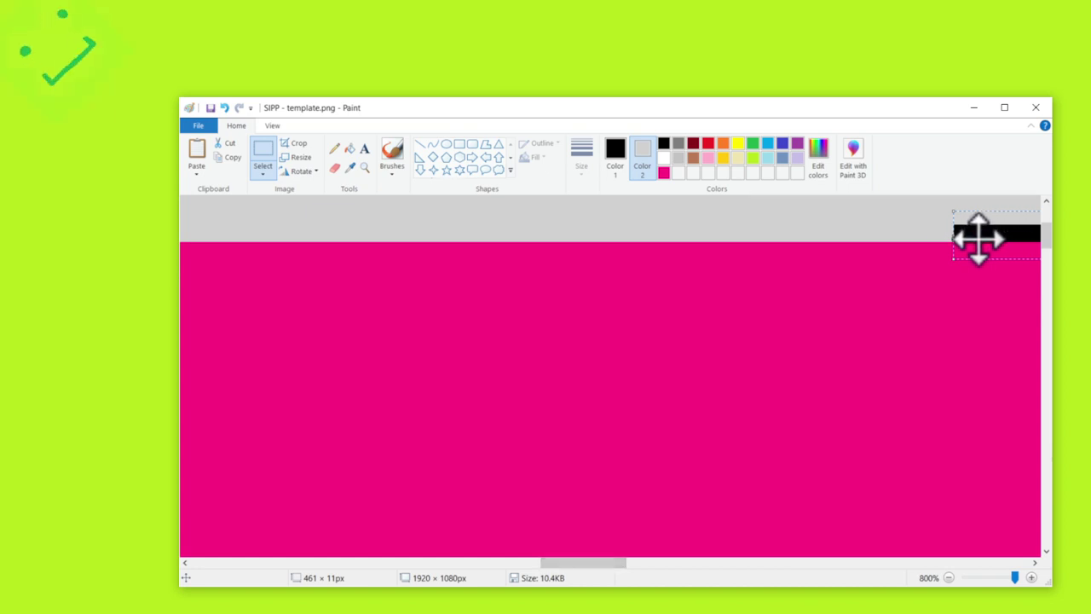
left_click_drag(964, 232, 296, 232)
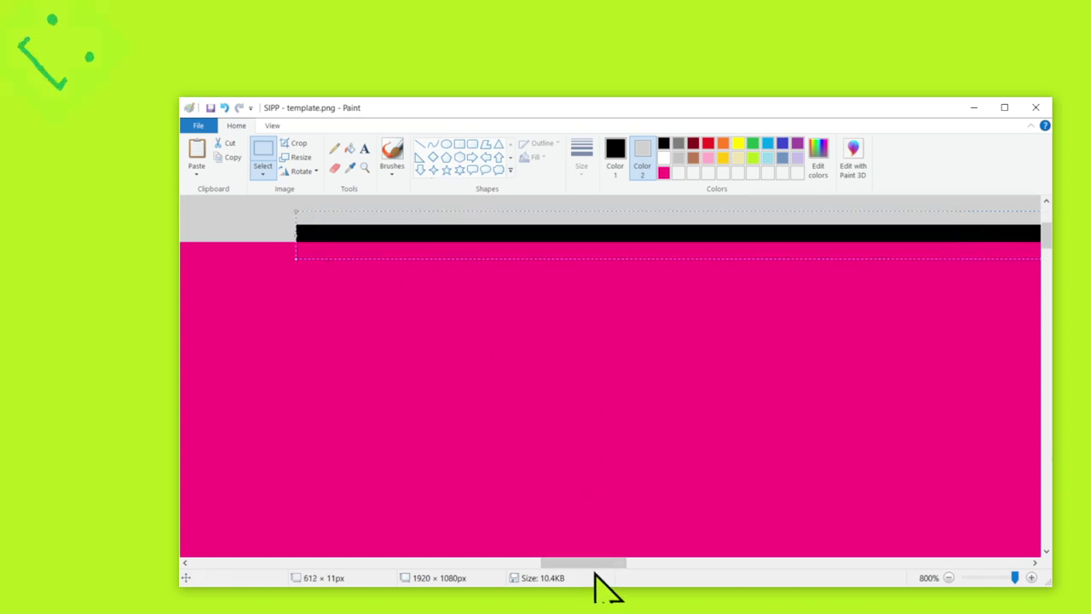
left_click_drag(591, 565, 529, 559)
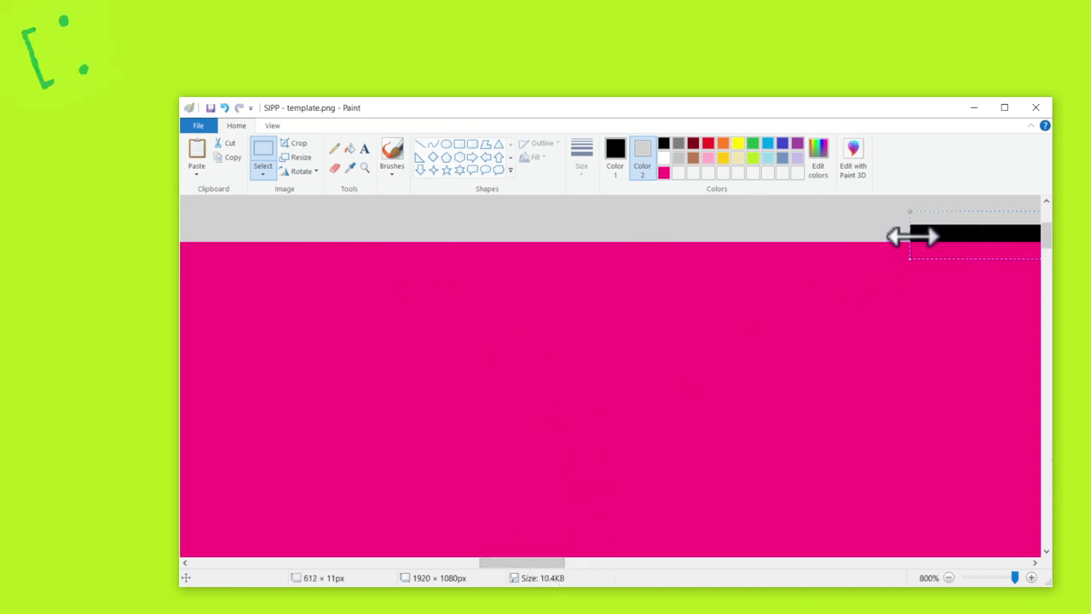
left_click_drag(907, 234, 234, 232)
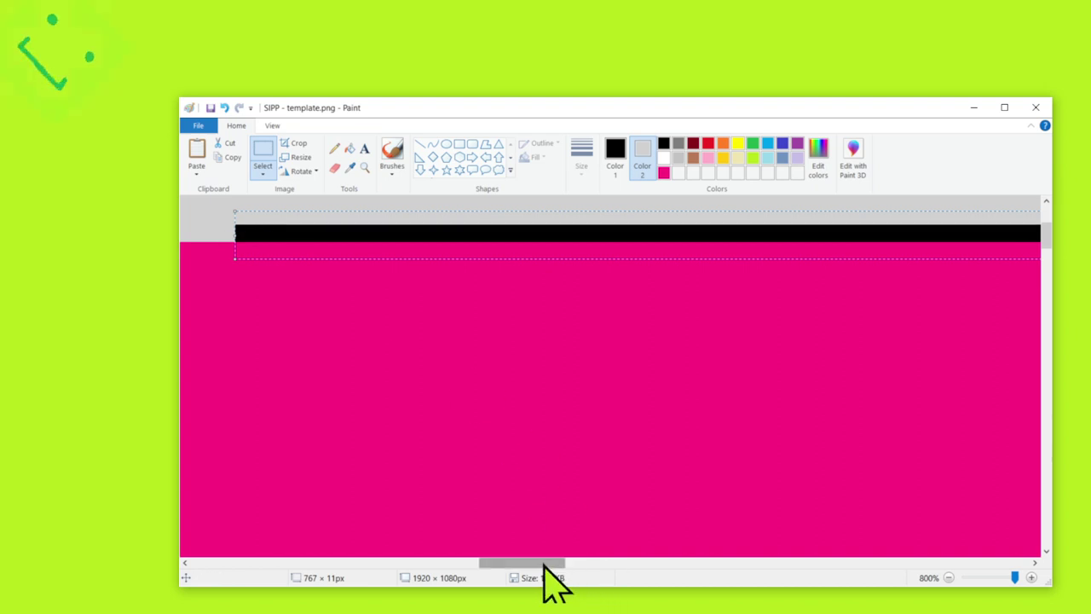
left_click_drag(542, 564, 476, 564)
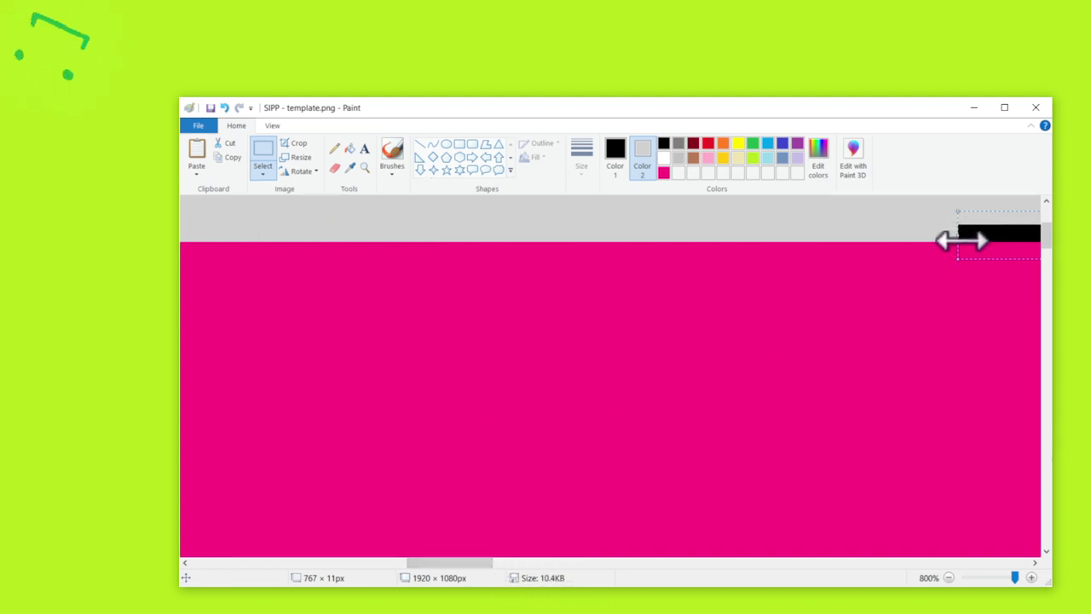
left_click_drag(962, 239, 331, 234)
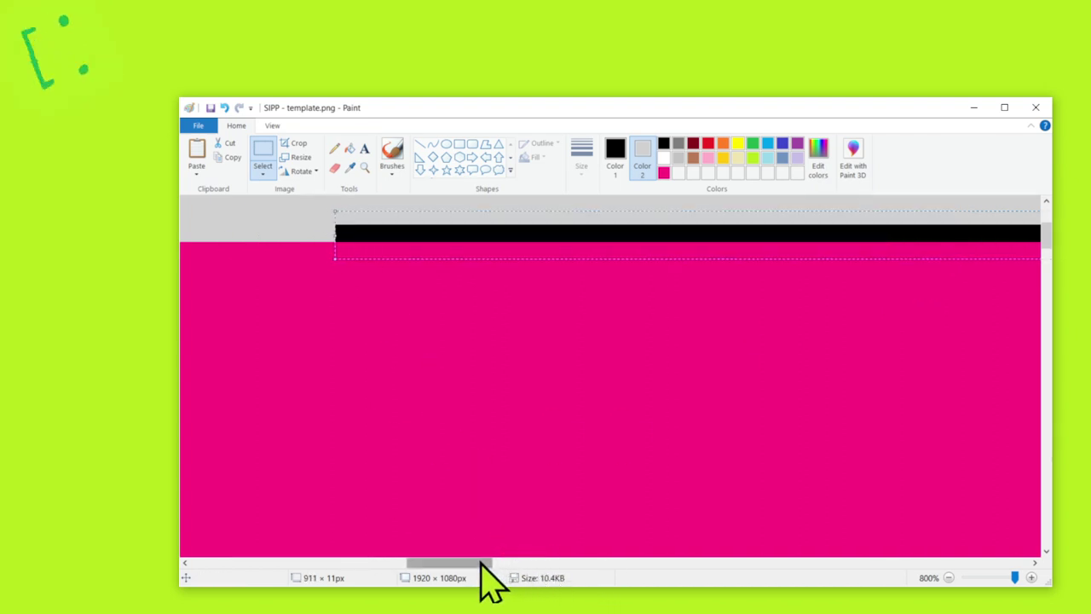
left_click_drag(482, 563, 426, 563)
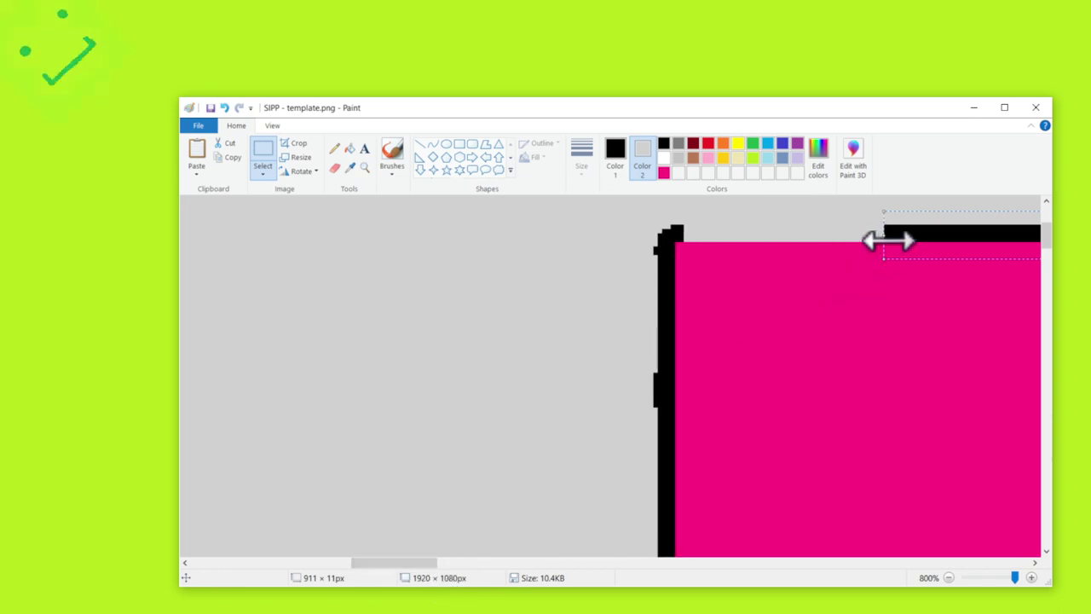
left_click_drag(886, 237, 685, 234)
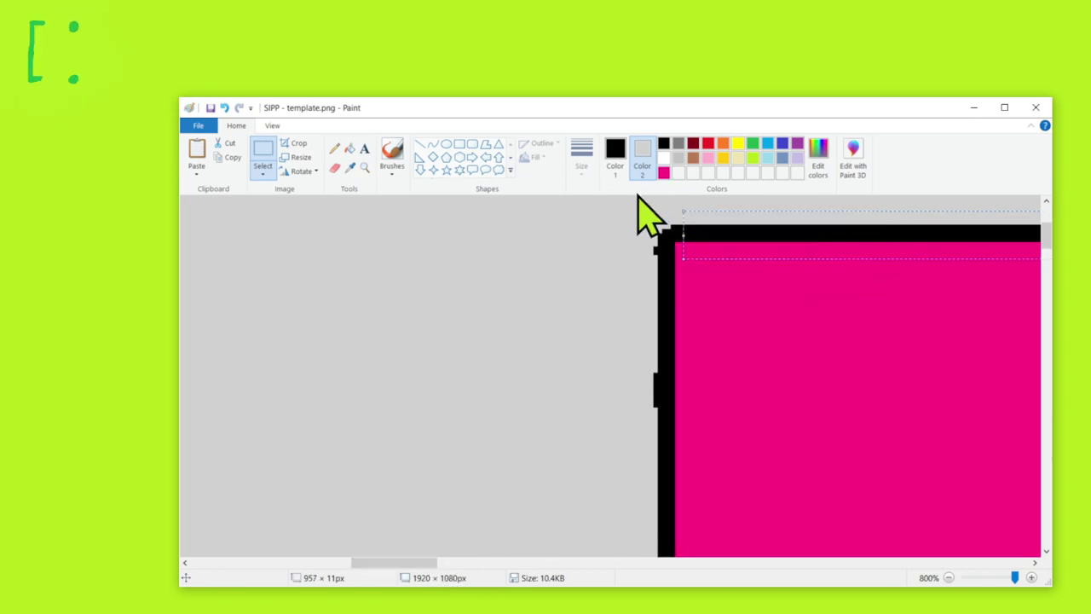
left_click(577, 244)
Save the SIPP template image with the completed black border around the pink rectangle.
scroll(576, 244, "down", 1)
scroll(576, 244, "down", 5)
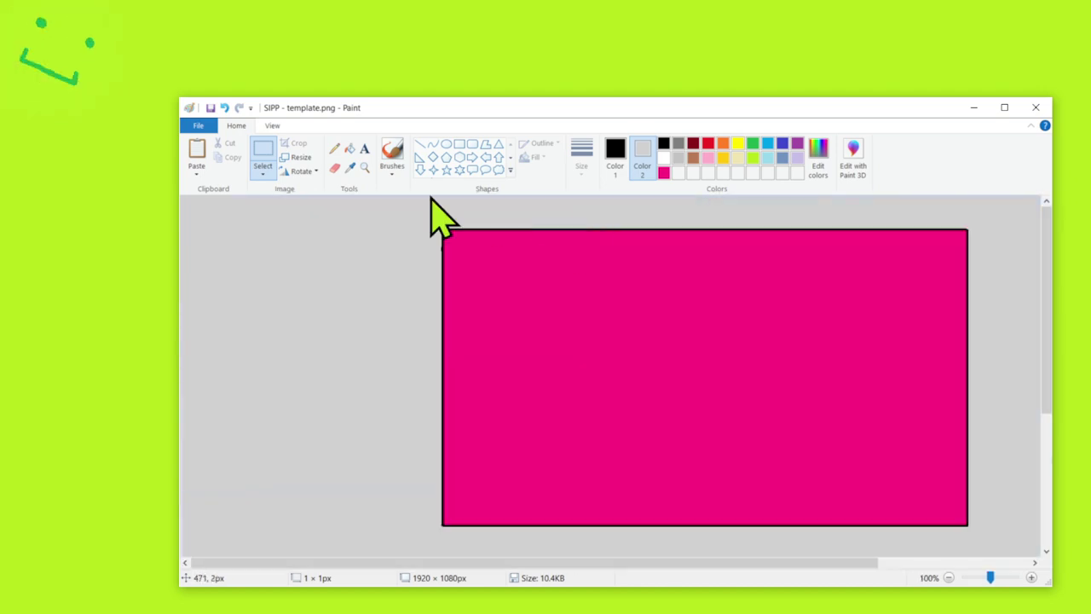
left_click(209, 109)
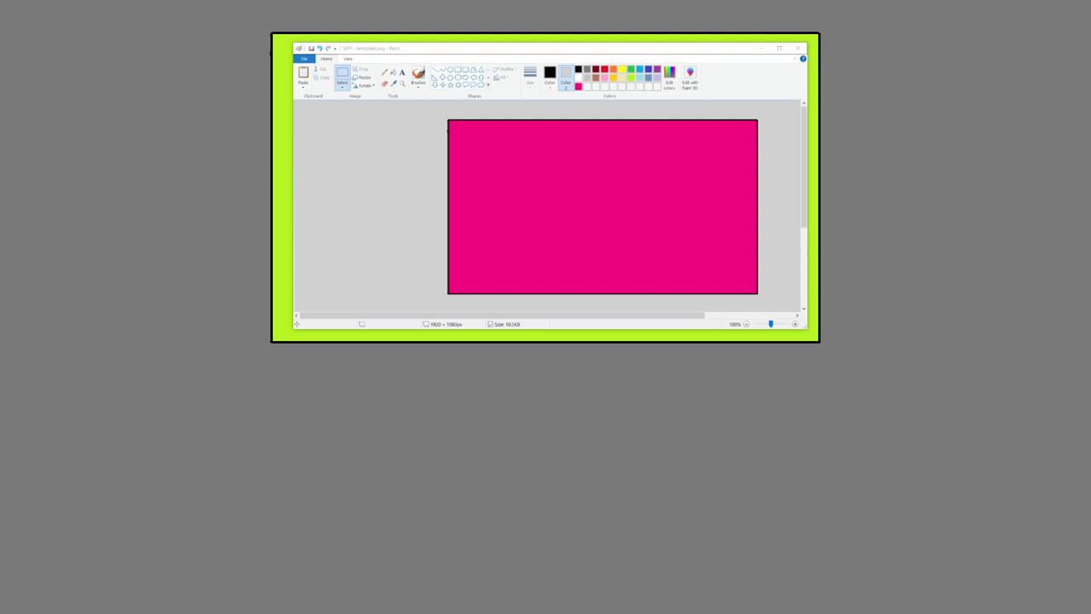
Switch to the browser and compare the template.png body outline with the bella.png character drawing.
mouse_move(814, 81)
left_mouse_down()
mouse_move(597, 94)
mouse_move(572, 39)
mouse_move(575, 49)
left_mouse_up()
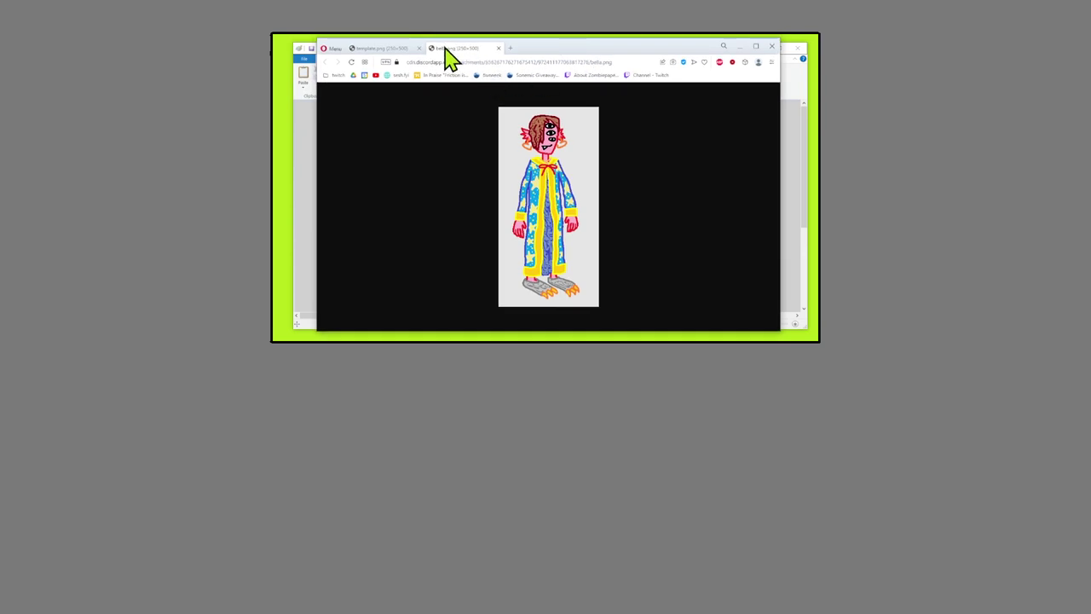
left_click(388, 50)
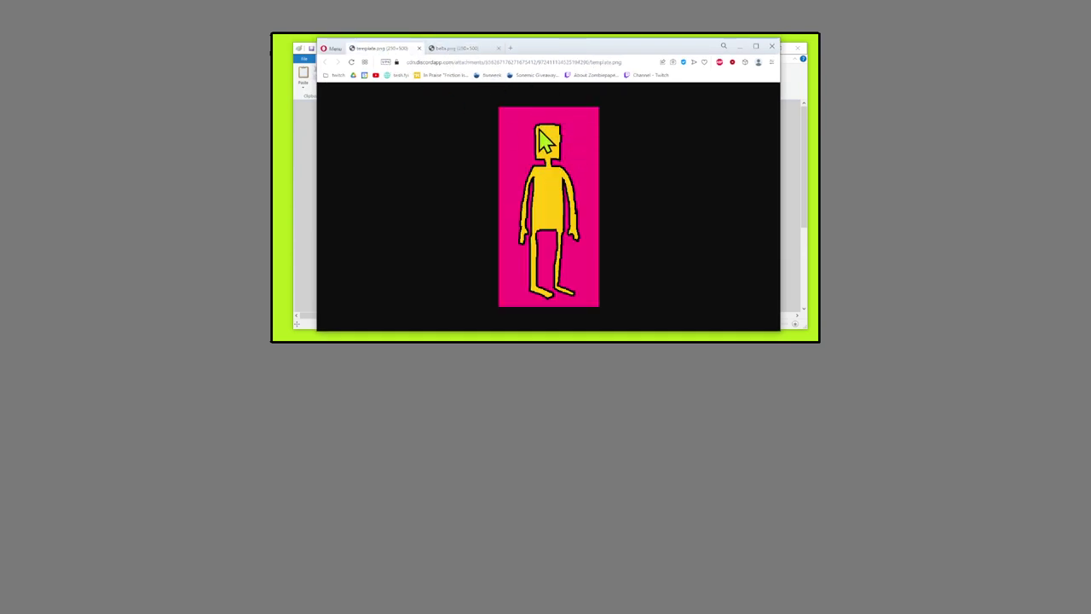
left_click(471, 53)
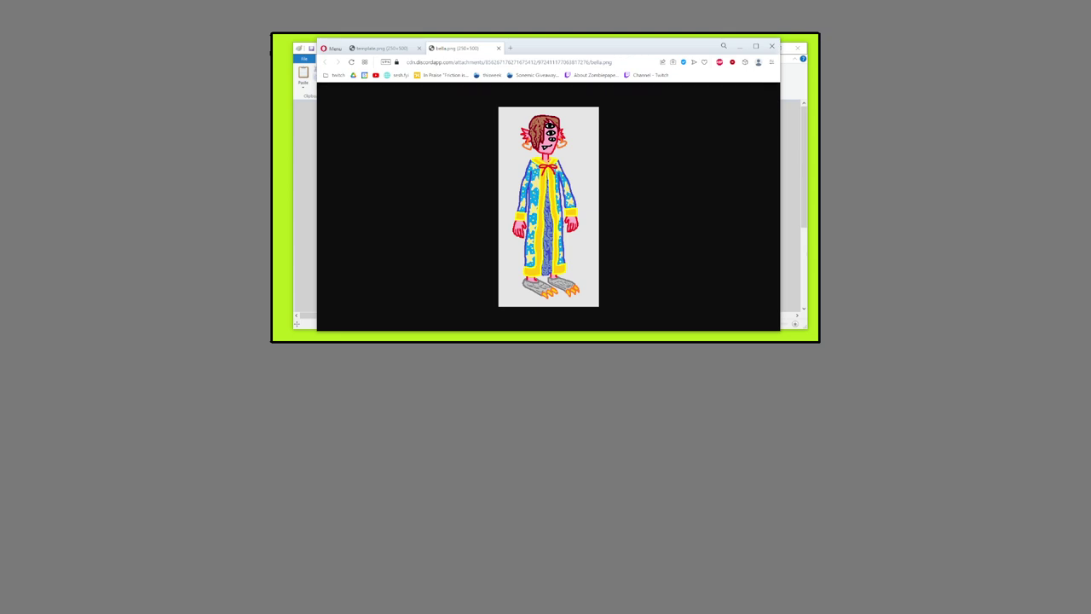
key("alt+Tab")
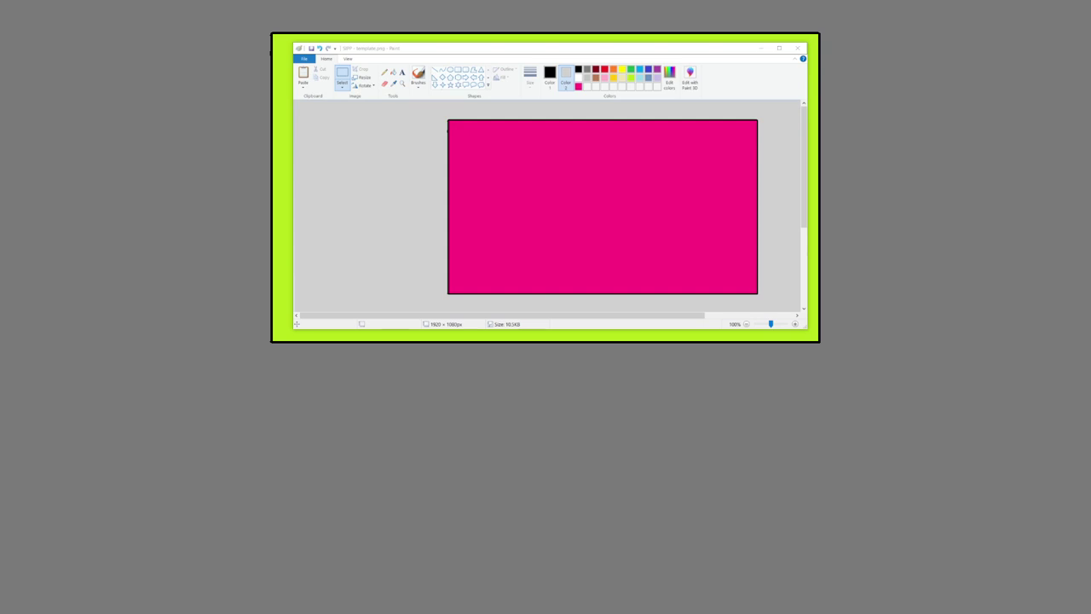
Switch to OBS and add an image source named "bella -- main" to the SIPP scene, using the file bella -- main.png.
mouse_move(813, 51)
left_mouse_down()
mouse_move(670, 92)
mouse_move(635, 86)
left_mouse_up()
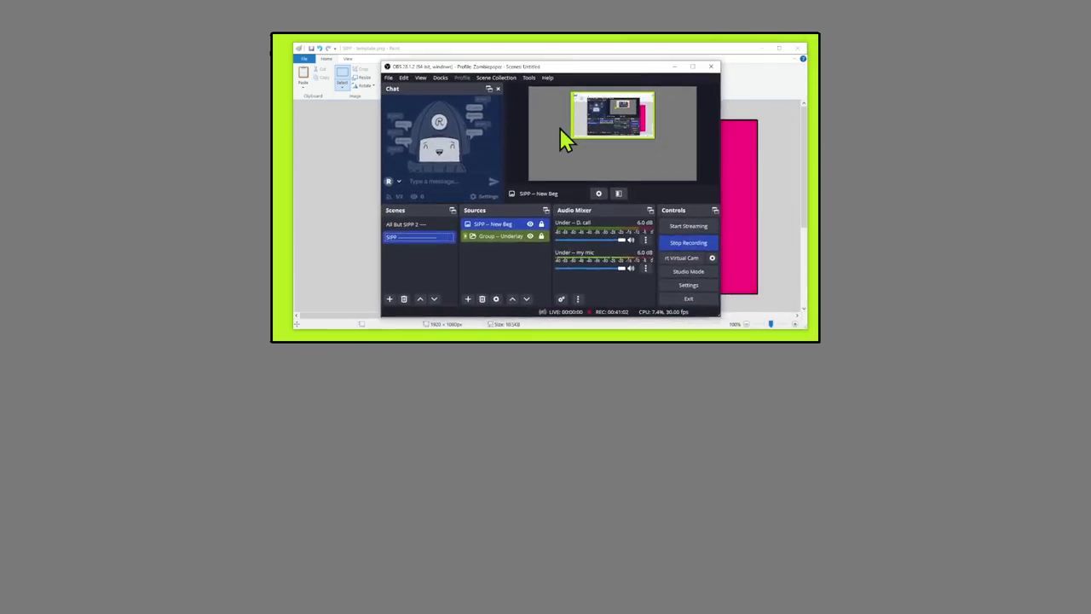
left_click(479, 281)
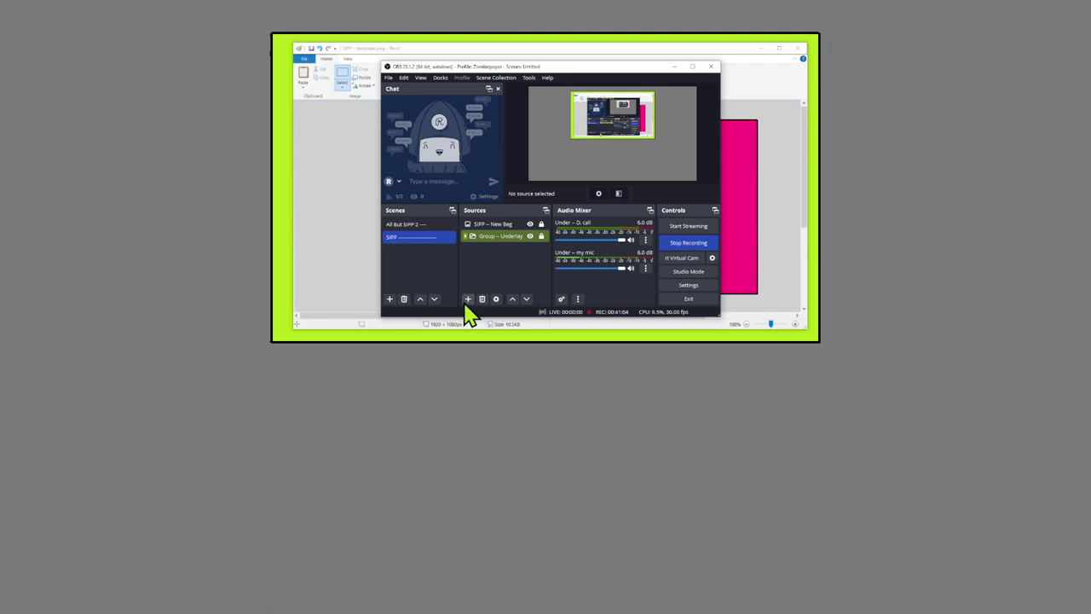
left_click(467, 300)
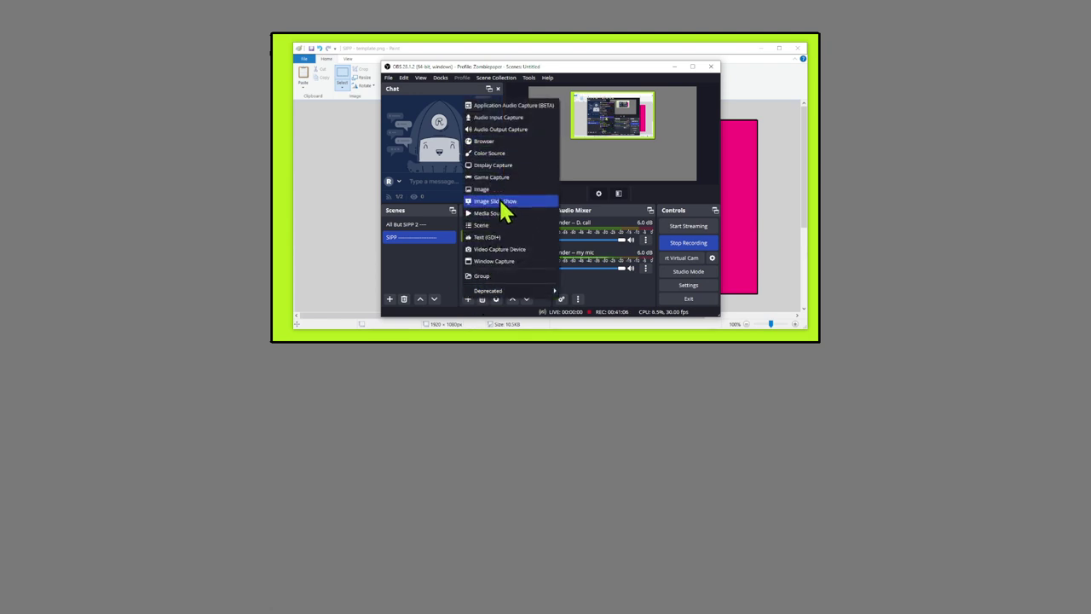
left_click(505, 205)
type("bella")
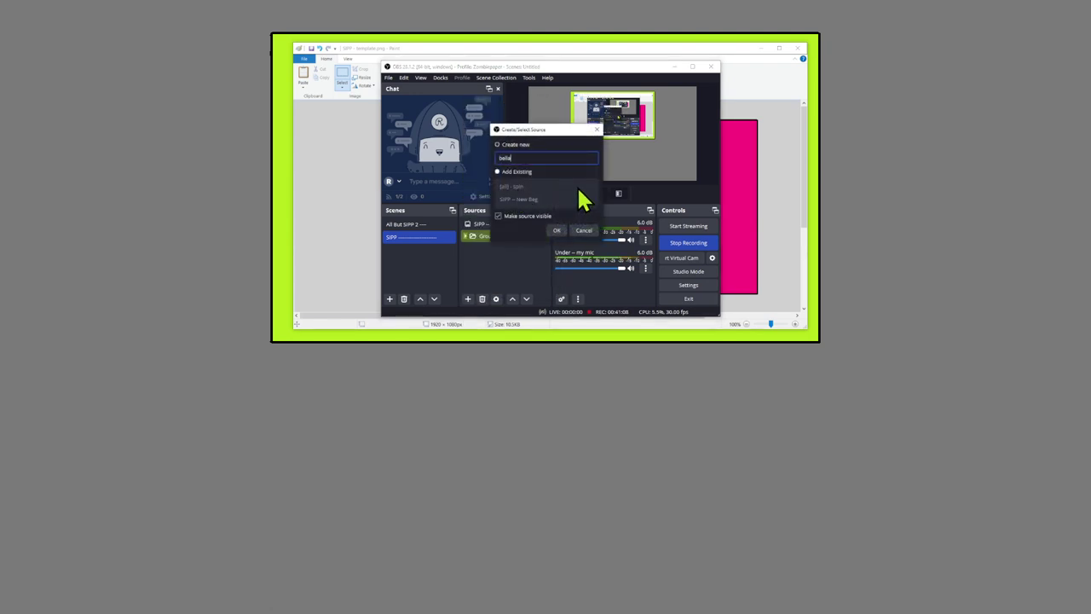
type(" -- main")
key("Return")
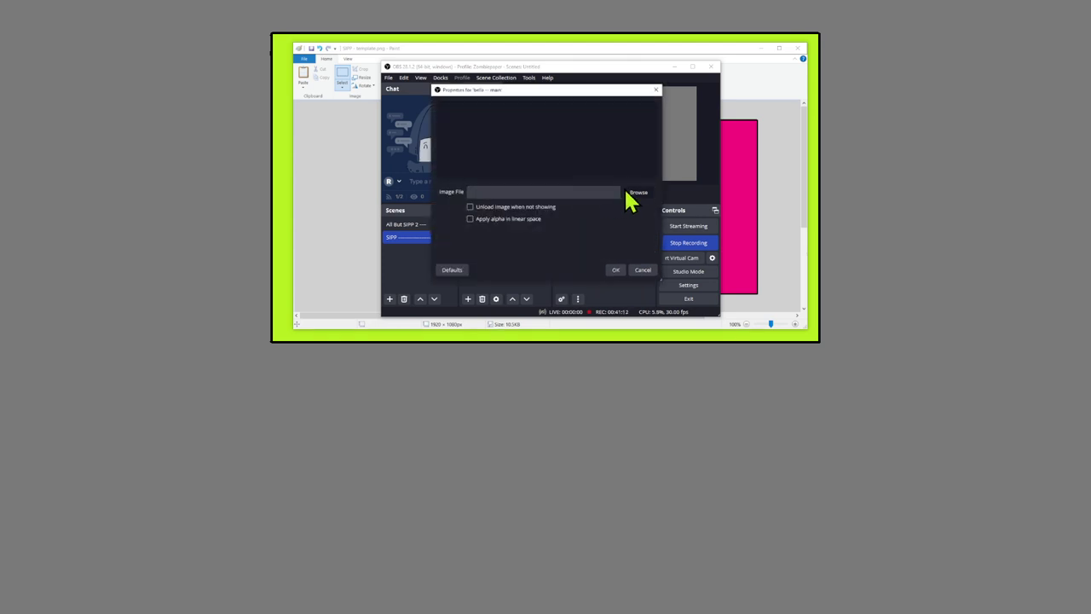
left_click(627, 192)
double_click(519, 170)
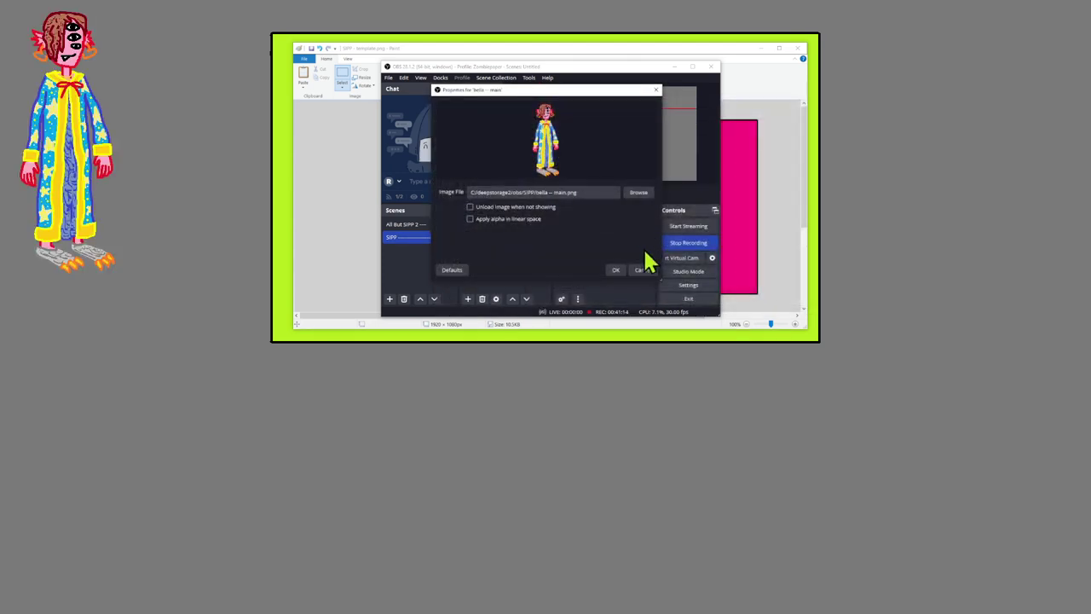
left_click(616, 270)
Move the bella character below the green frame's lower-left corner, about 408 px from the canvas's left edge.
left_click_drag(540, 110, 574, 162)
left_click(522, 151)
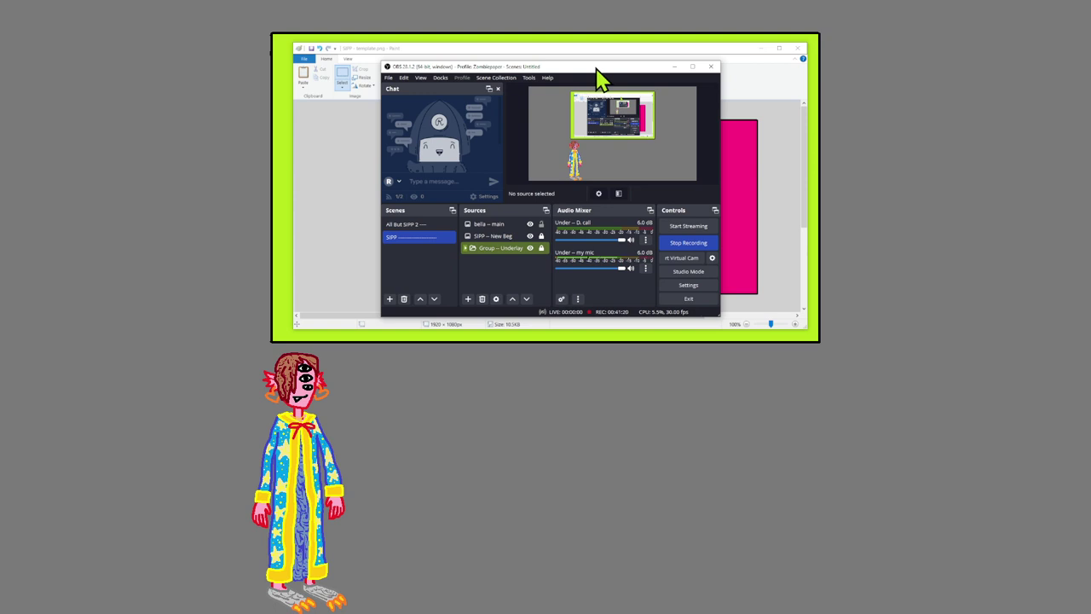
left_click_drag(596, 71, 584, 73)
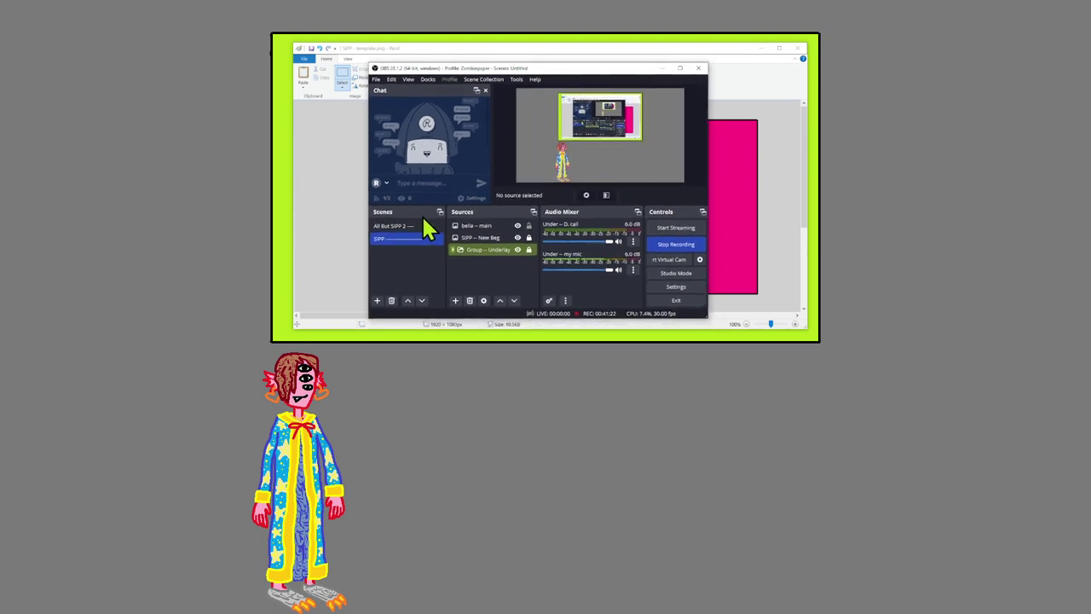
Take a screenshot of the OBS preview and examine the character's placement below the frame in Paint.
right_click(570, 124)
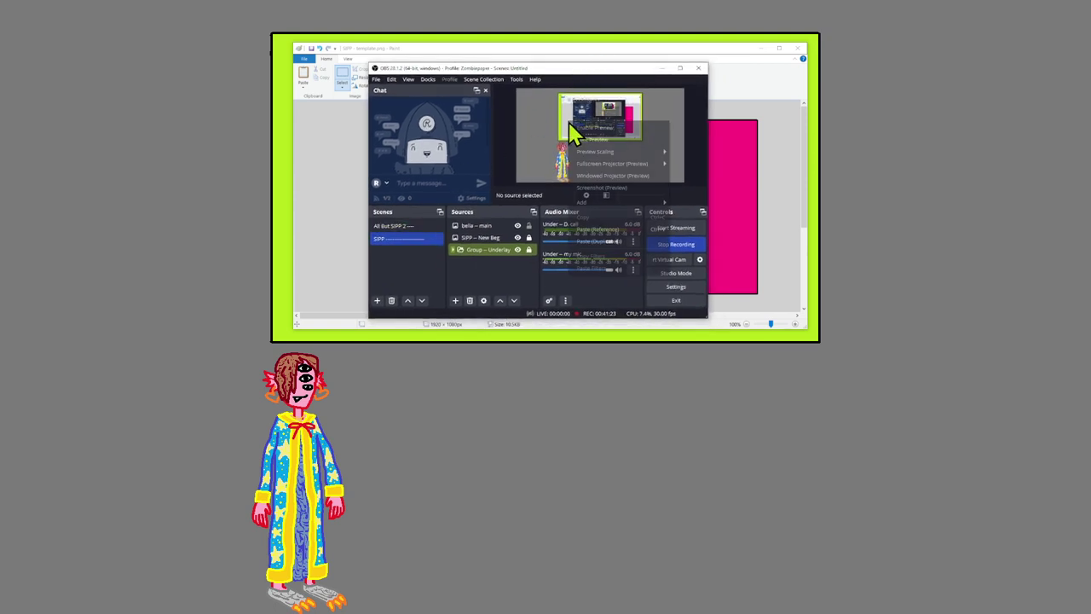
left_click(604, 187)
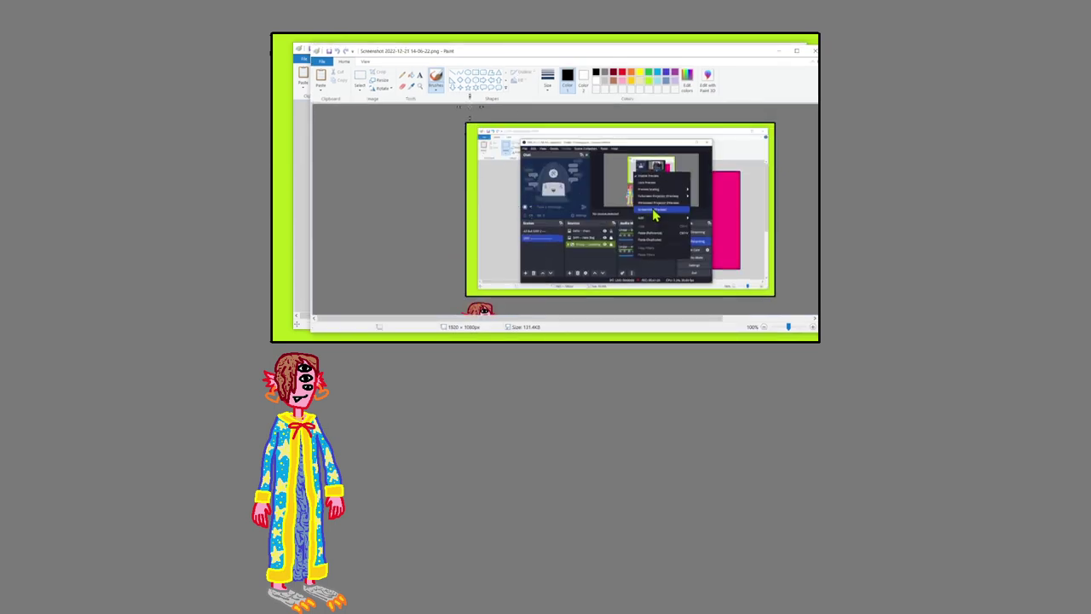
scroll(454, 164, "down", 5)
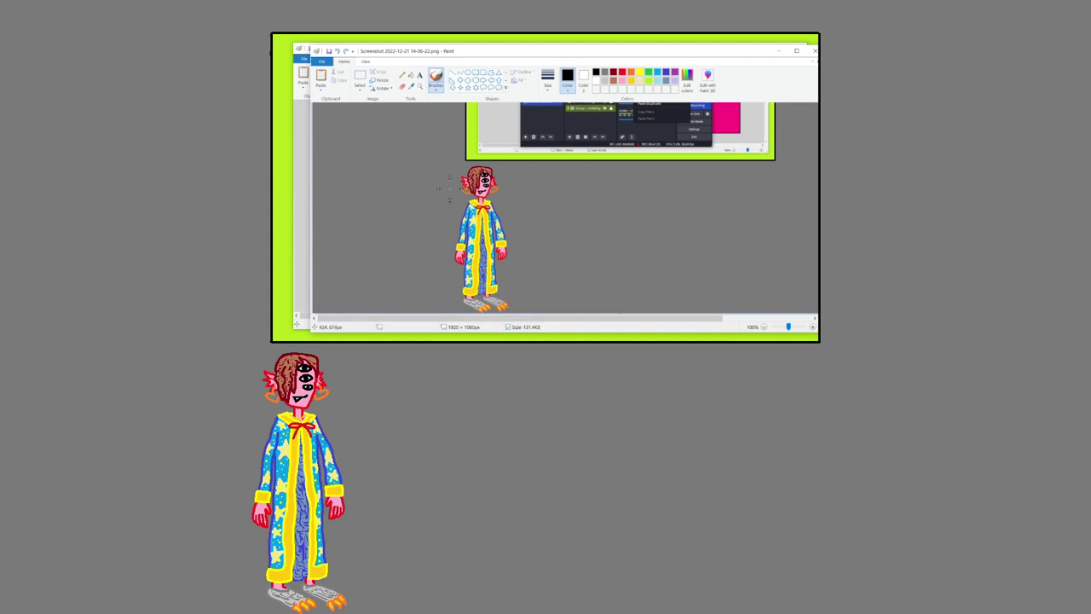
left_click(761, 65)
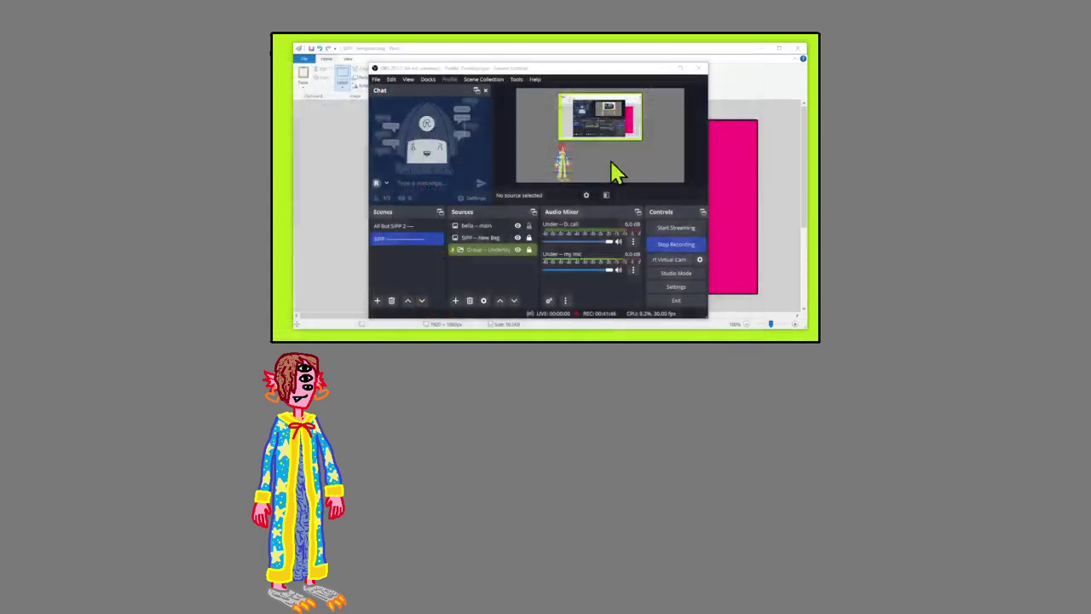
Move the "bella -- main" source to the canvas's left edge, about 580 px below its top.
left_click(487, 226)
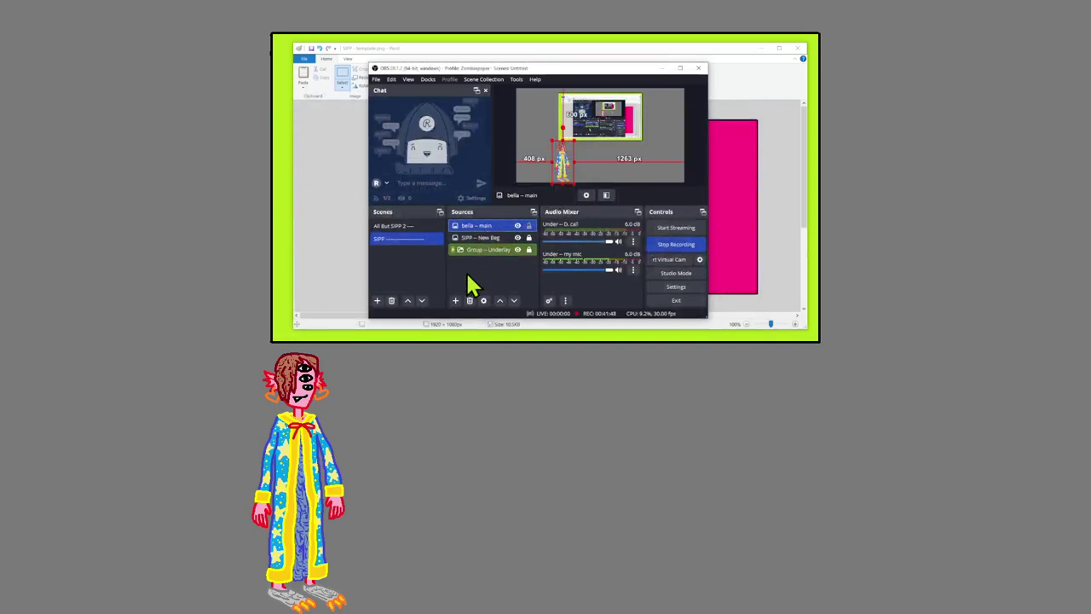
left_click_drag(560, 157, 529, 156)
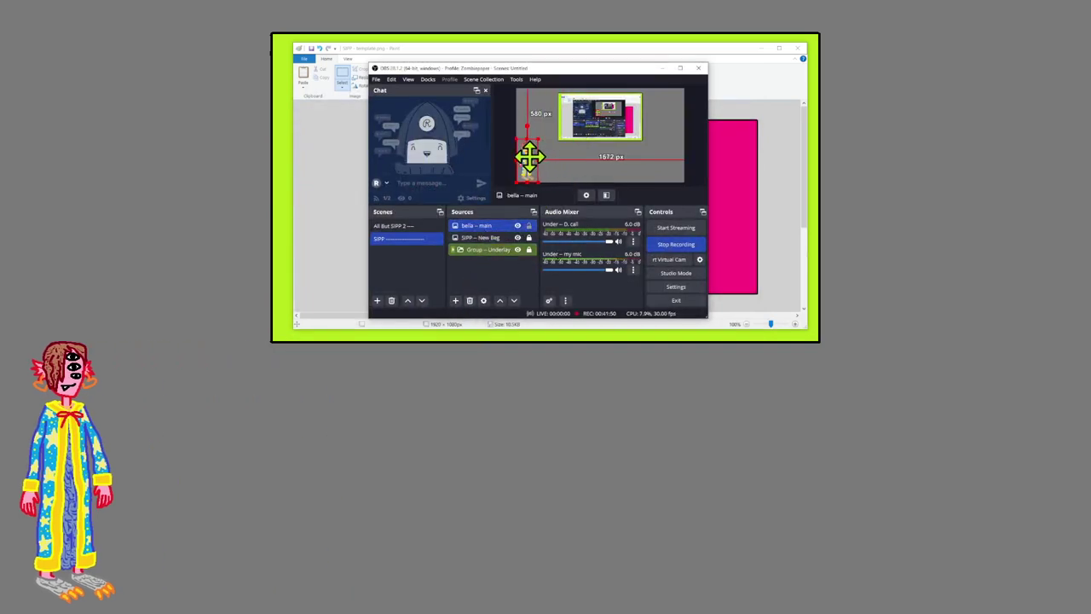
left_click(514, 162)
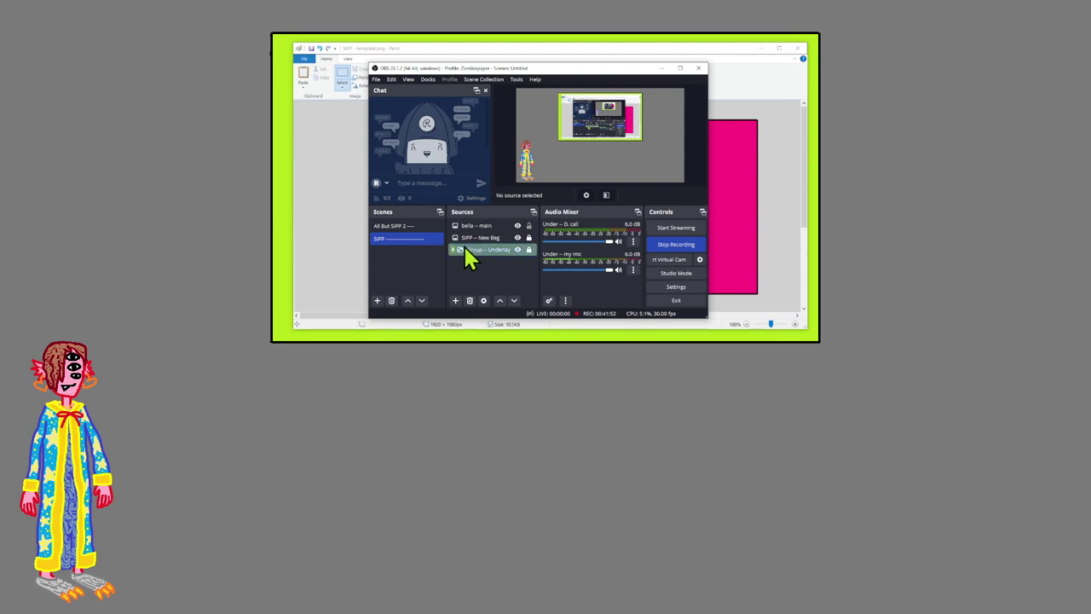
Add an image source named "ghost -- main" using the ghost template image, and place it below the frame, between bella and the canvas centre.
left_click(456, 300)
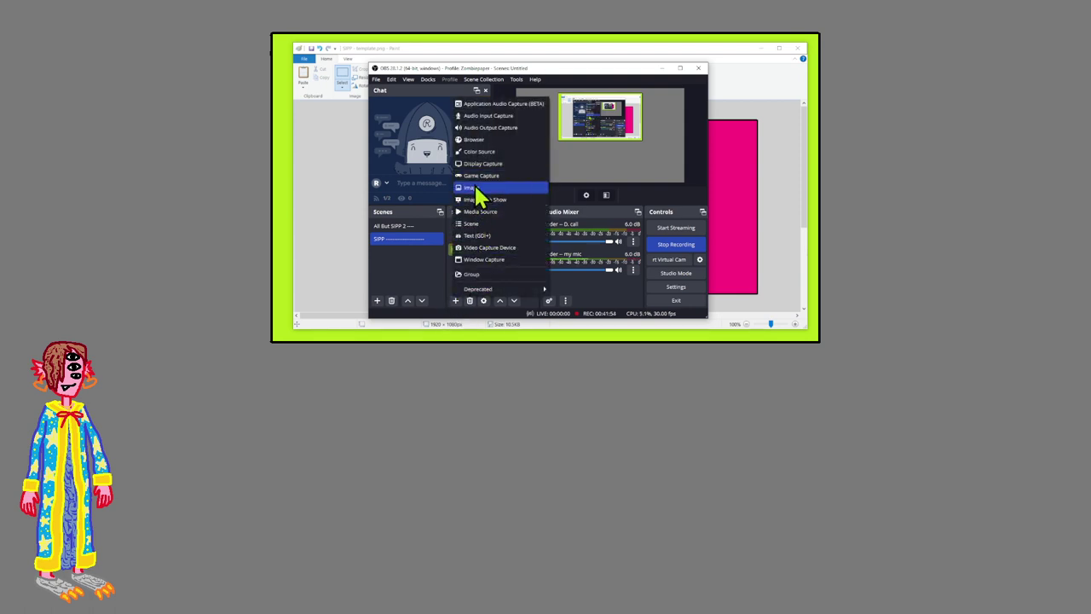
left_click(482, 196)
type("ghost -- main")
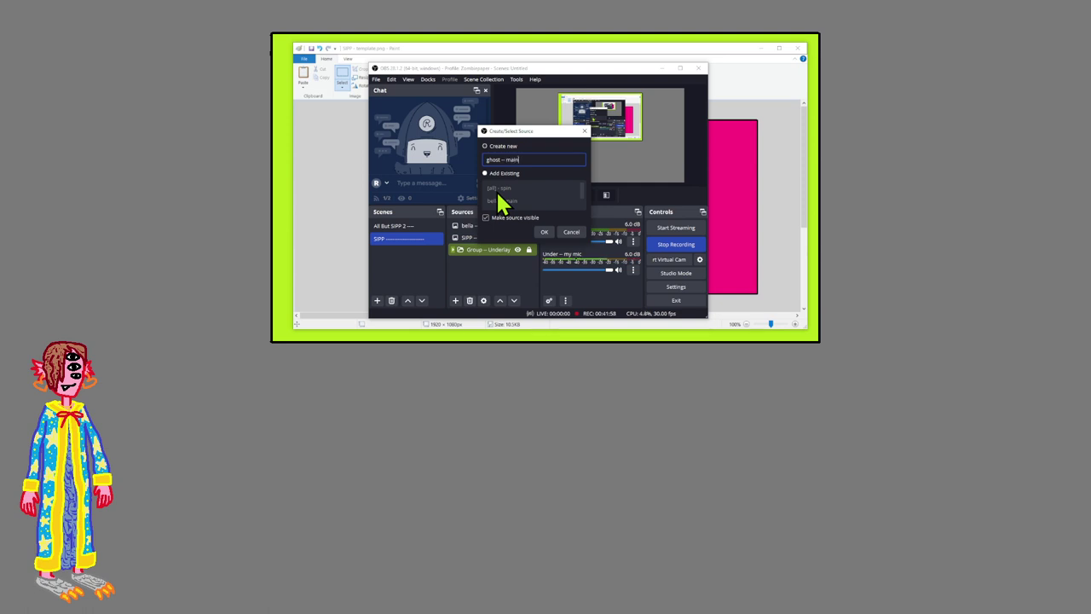
key("Return")
left_click(611, 193)
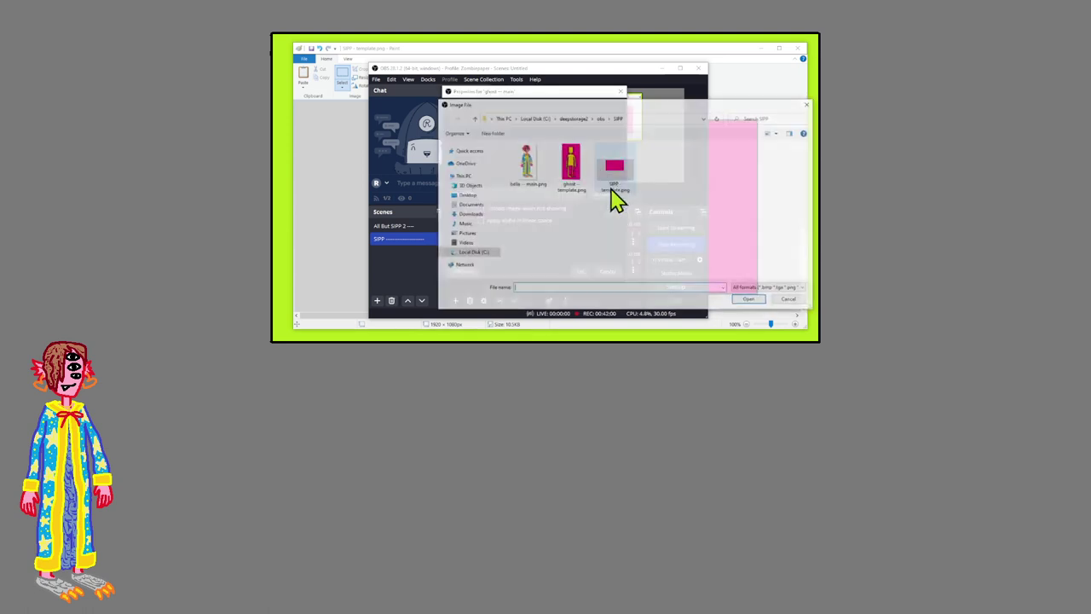
double_click(579, 167)
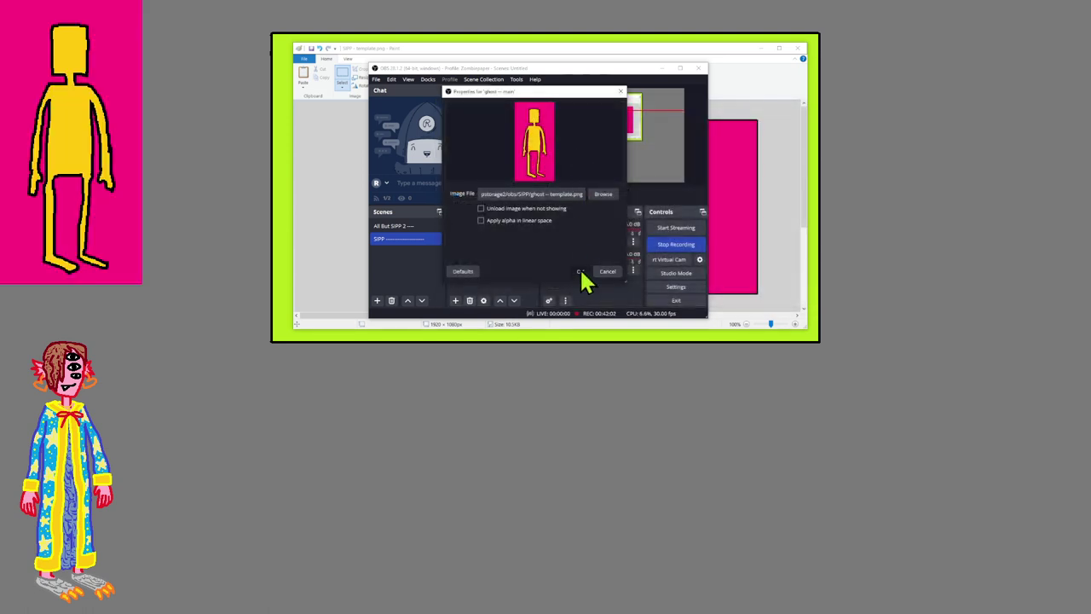
left_click(580, 272)
left_click_drag(524, 118, 558, 163)
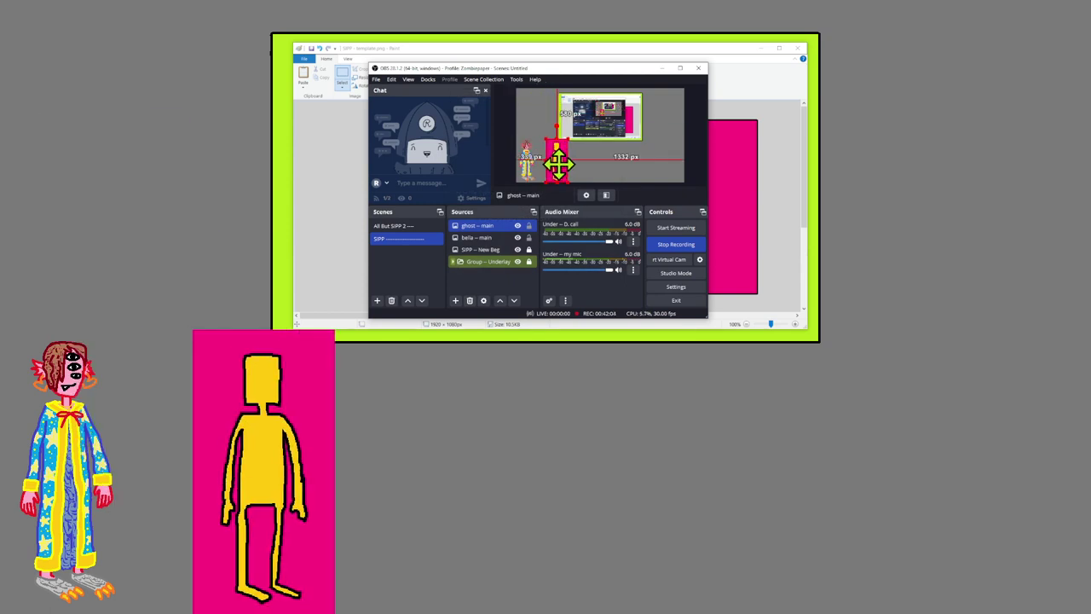
Add a Chroma Key filter to the "ghost -- main" source and set its key color type to Custom.
right_click(558, 164)
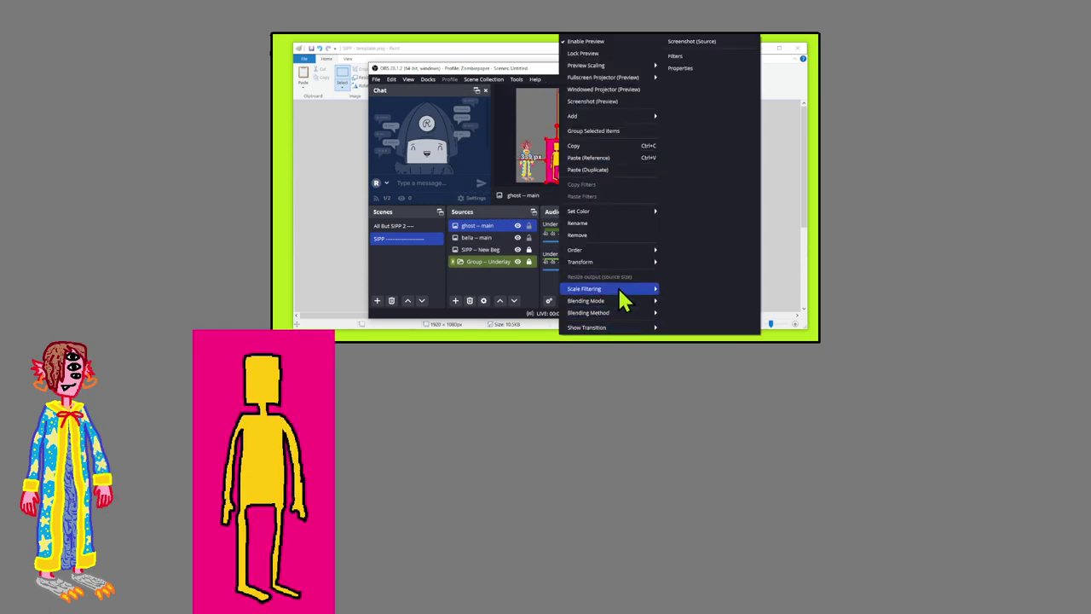
right_click(485, 223)
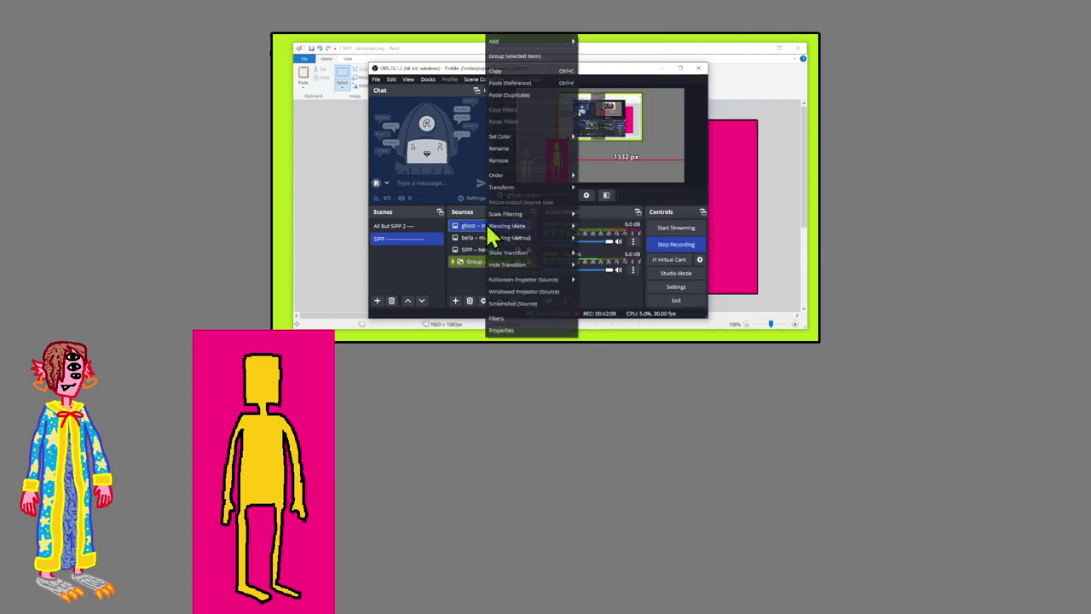
left_click(512, 325)
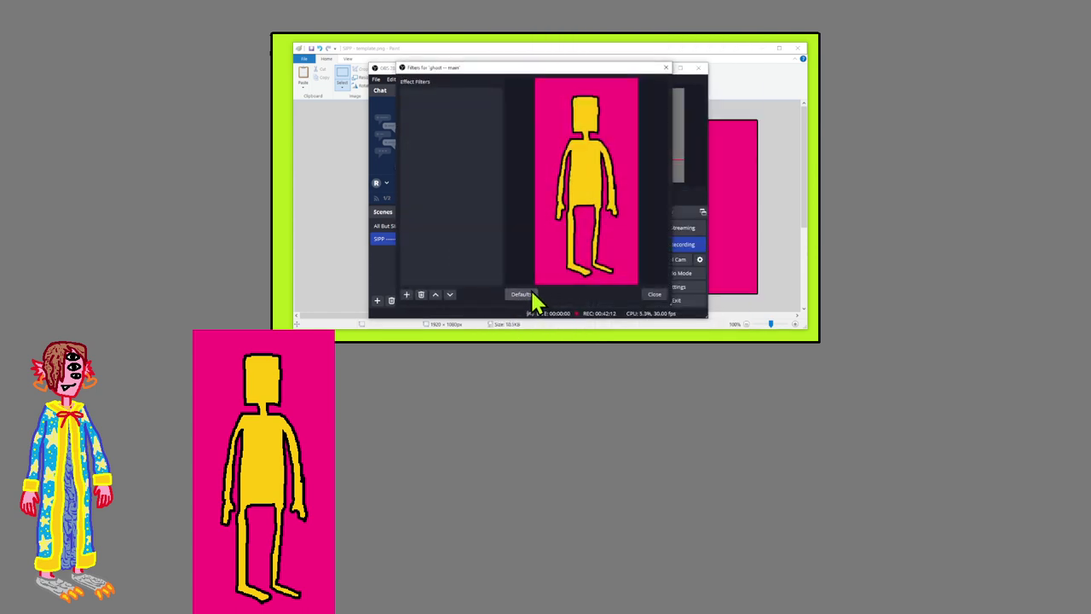
left_click(408, 295)
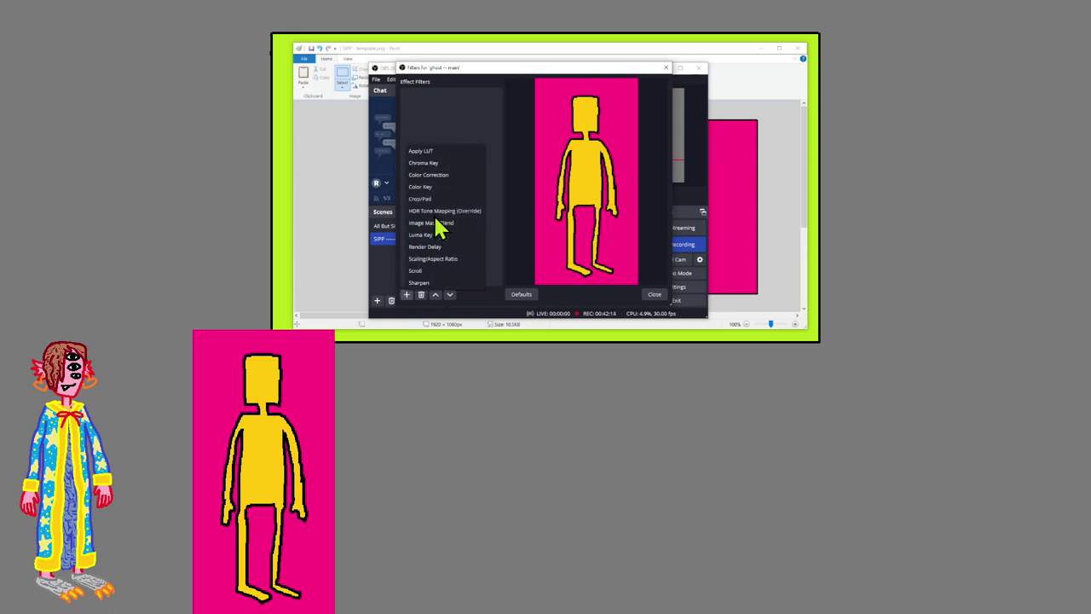
left_click(440, 164)
left_click(514, 197)
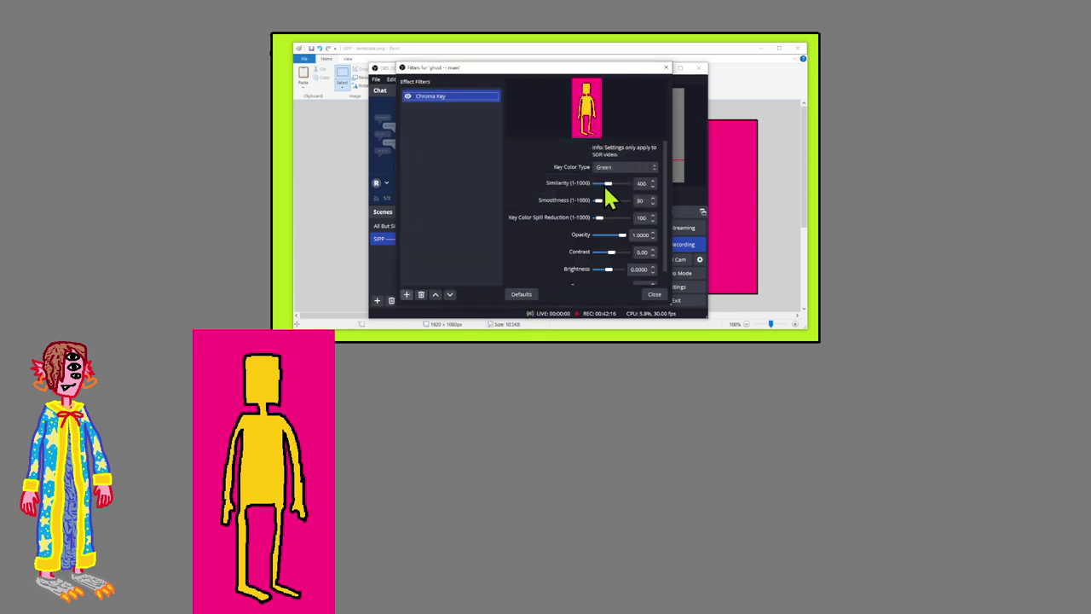
left_click(641, 168)
left_click(629, 209)
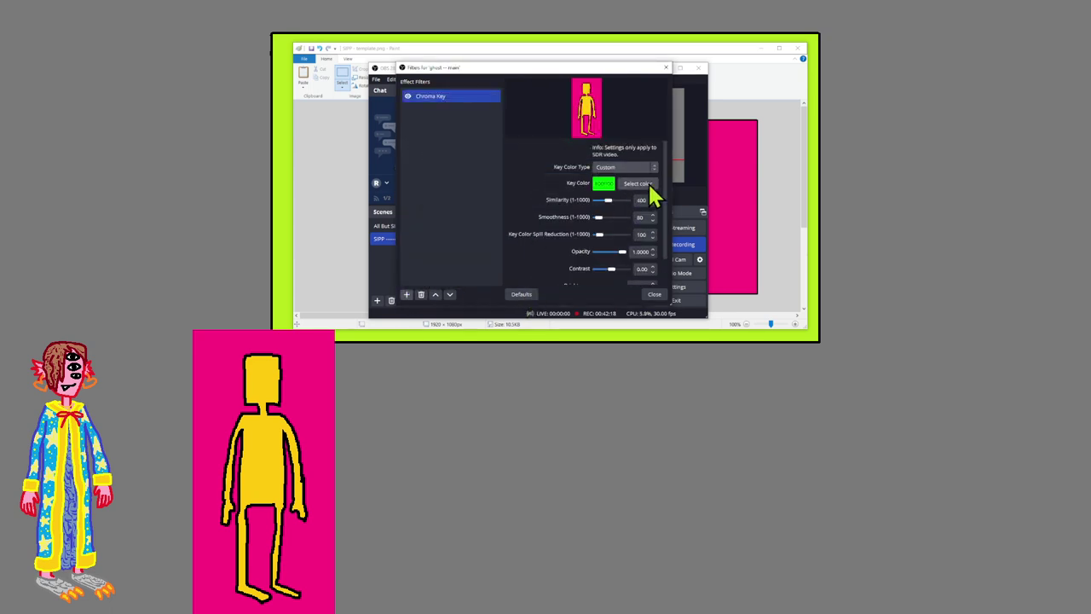
Set the Chroma Key's key color to the ghost background's pink, with red 255 and green 0, and close the filters.
left_click(648, 185)
scroll(616, 197, "up", 20)
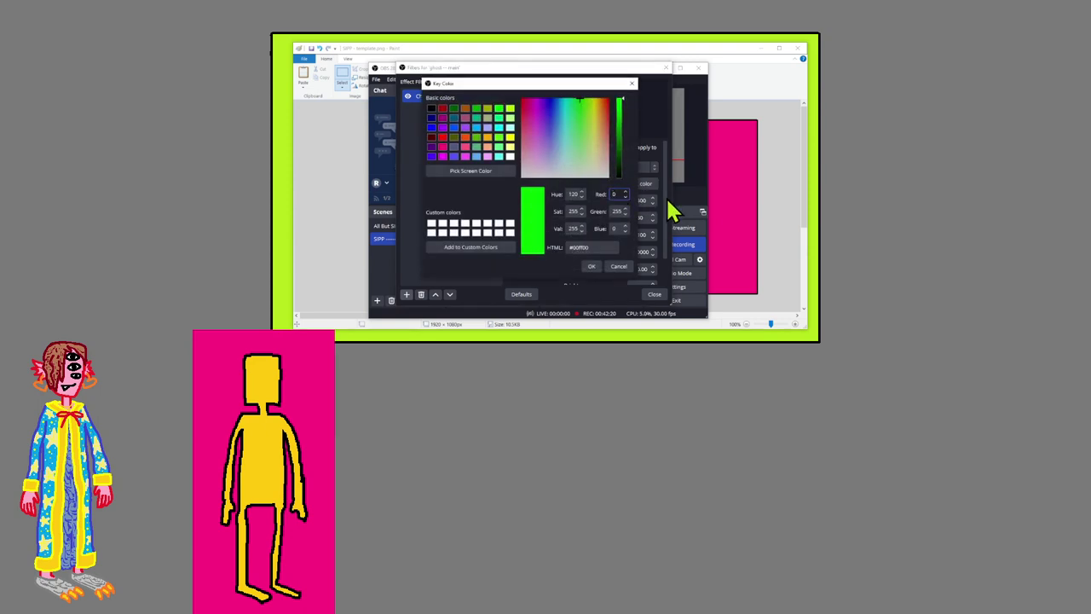
type("55")
key("BackSpace")
type("2")
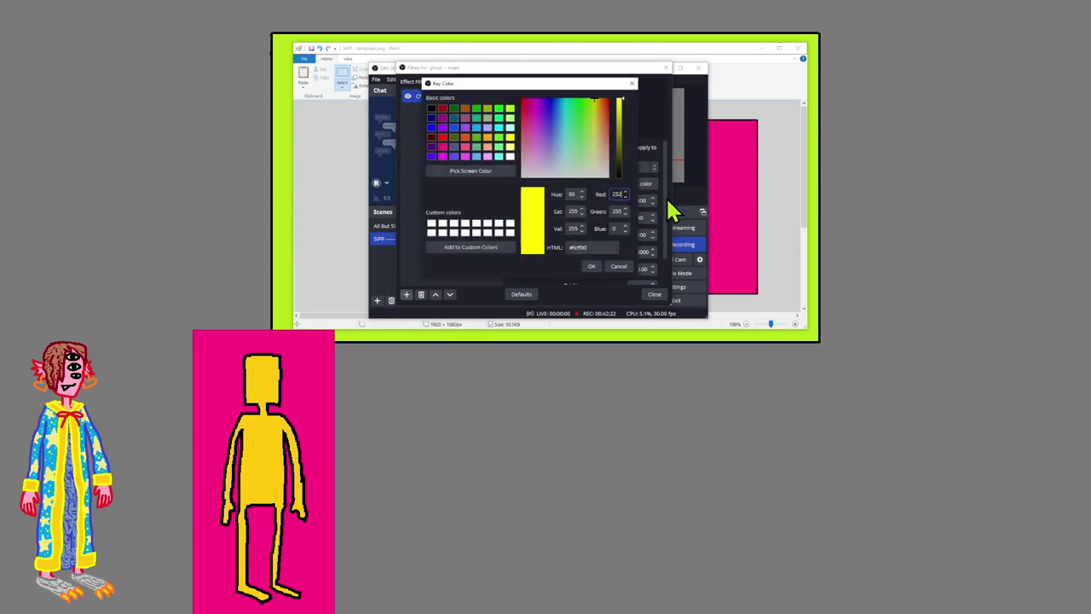
key("Tab")
key("shift+Tab")
type("255")
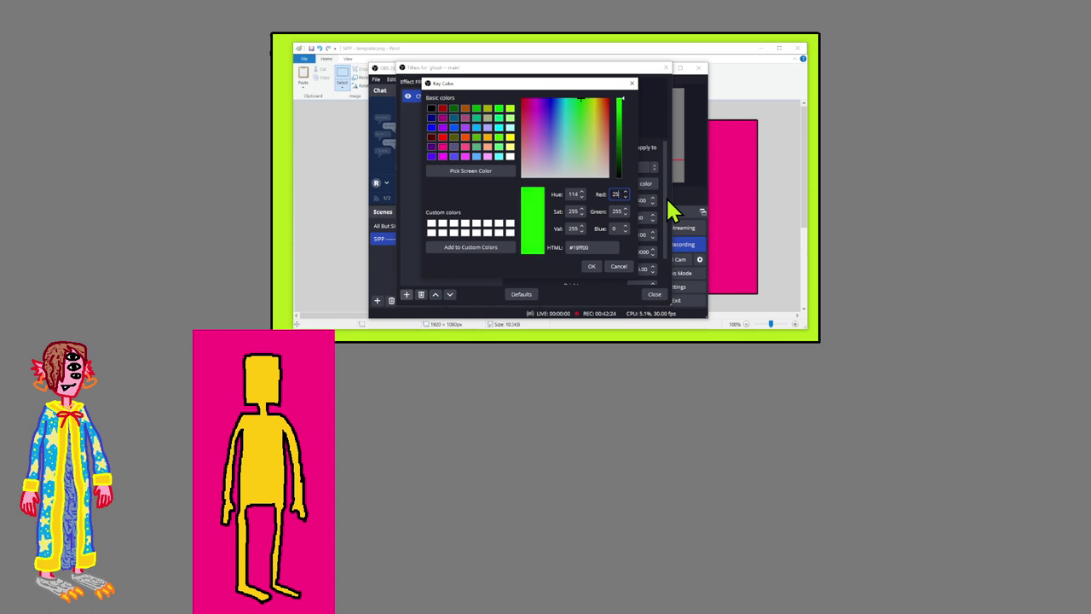
key("Tab")
type("0")
key("Tab")
type("255")
key("Return")
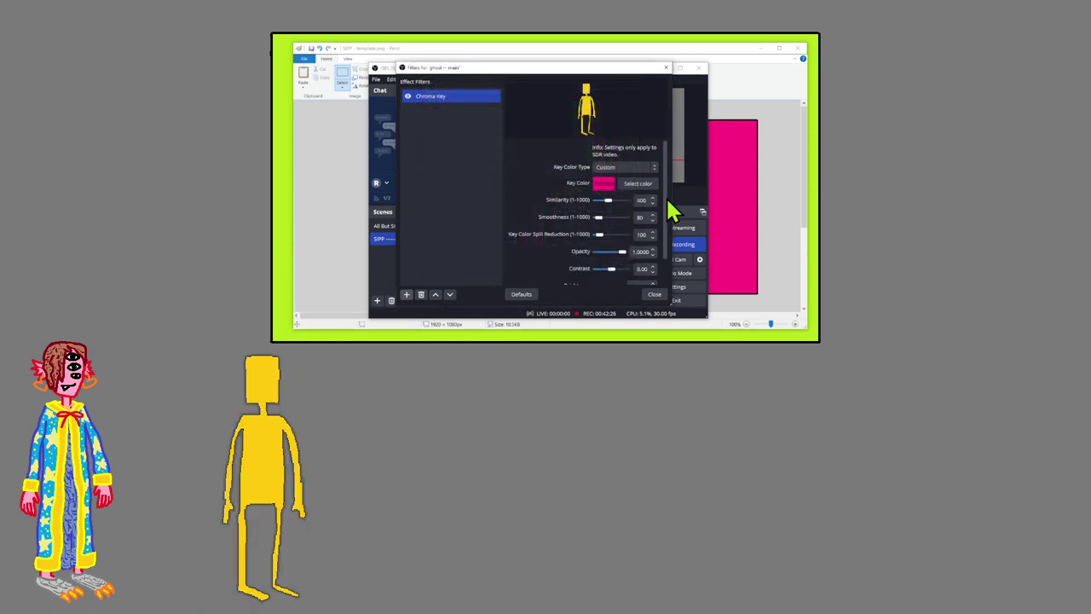
left_click(652, 296)
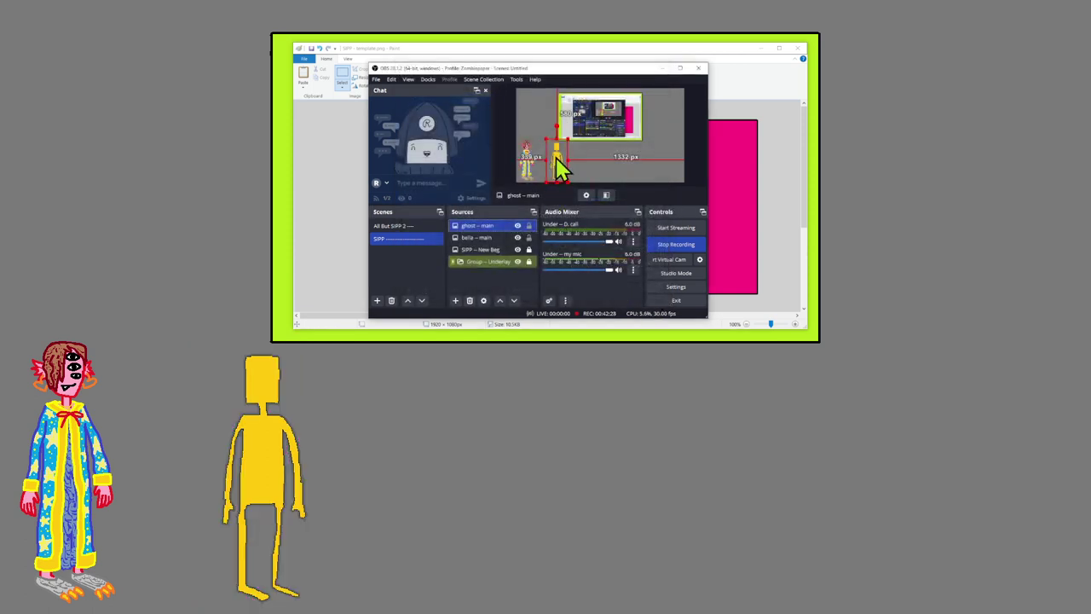
Move "ghost -- main" to about 440 px from the canvas's left edge and place a duplicate of it about 717 px from the right edge.
left_click_drag(558, 165, 564, 157)
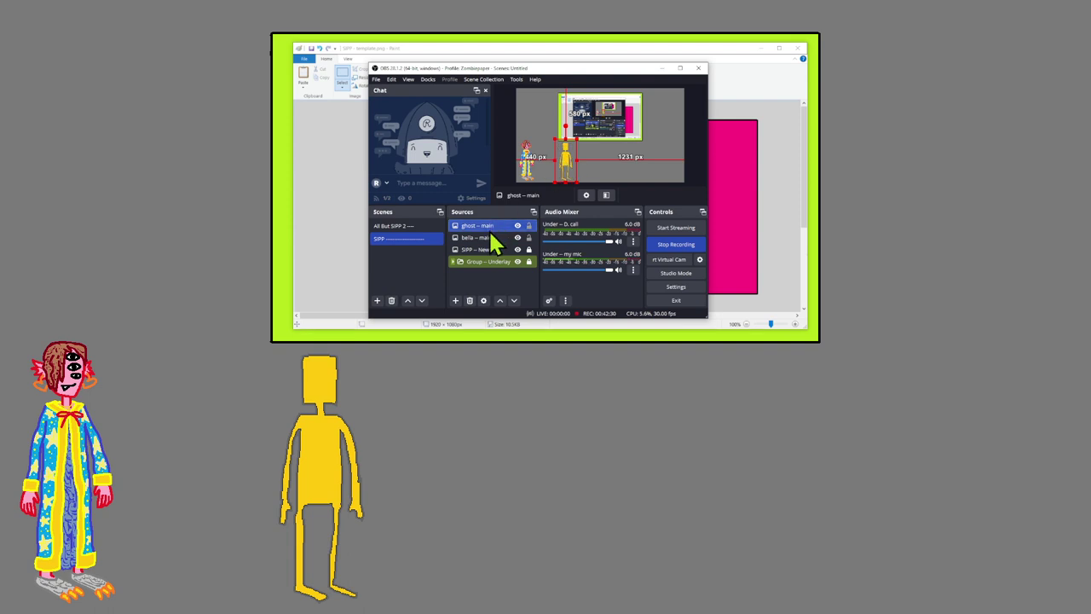
left_click(491, 237)
left_click(493, 225)
right_click(493, 224)
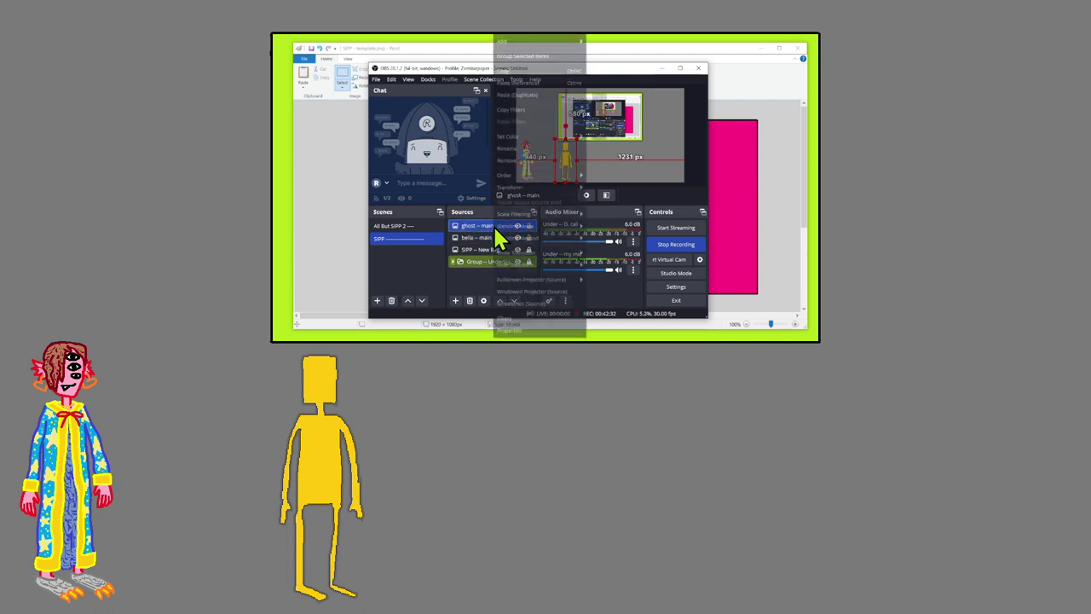
left_click(511, 81)
right_click(487, 226)
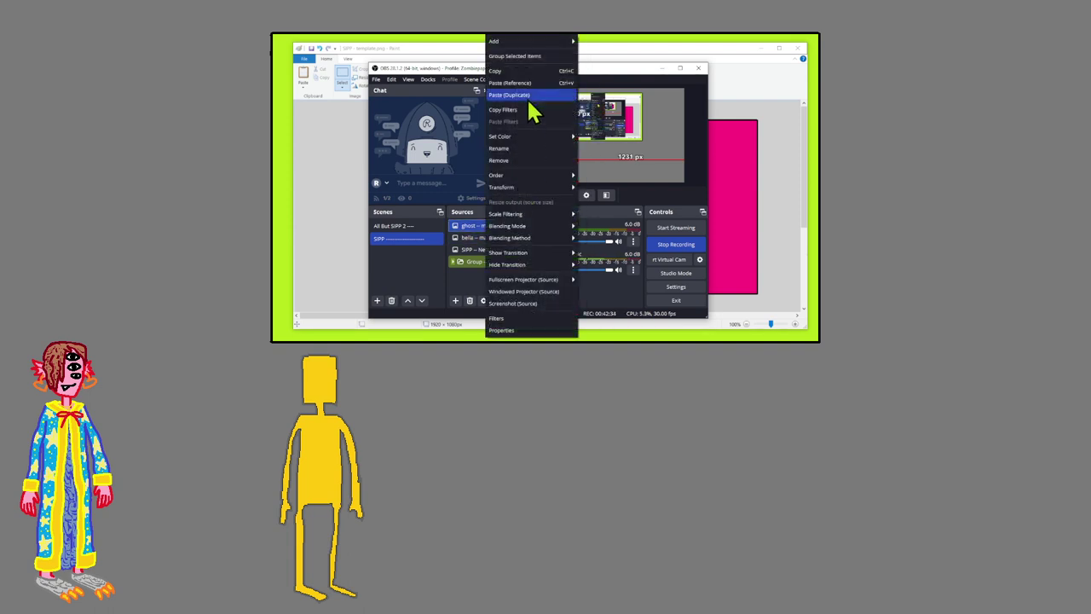
left_click(529, 96)
left_click_drag(580, 162, 612, 162)
Duplicate the ghost source again, placing the new copy near the canvas's right edge and "ghost -- main 2" about 593 px from that edge.
right_click(498, 228)
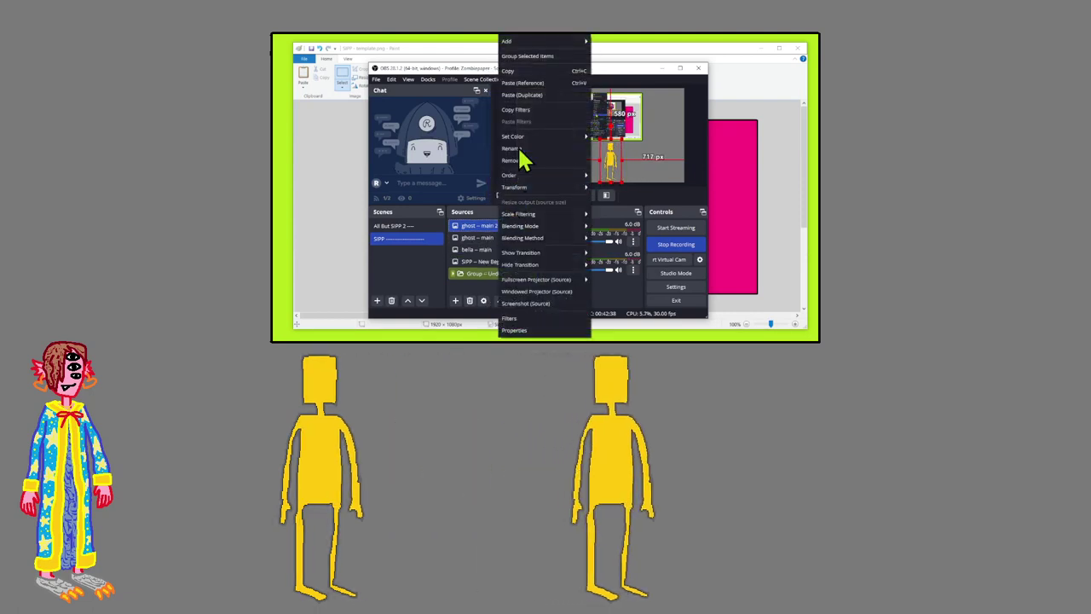
left_click(539, 82)
right_click(500, 236)
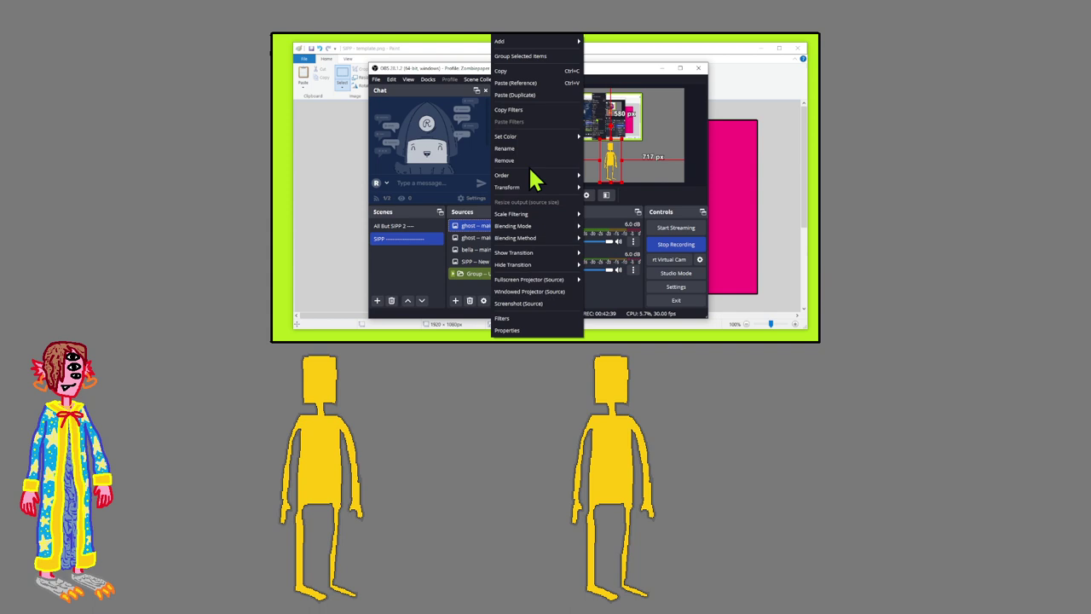
left_click(532, 94)
mouse_move(616, 176)
left_mouse_down()
mouse_move(674, 163)
mouse_move(623, 163)
left_mouse_up()
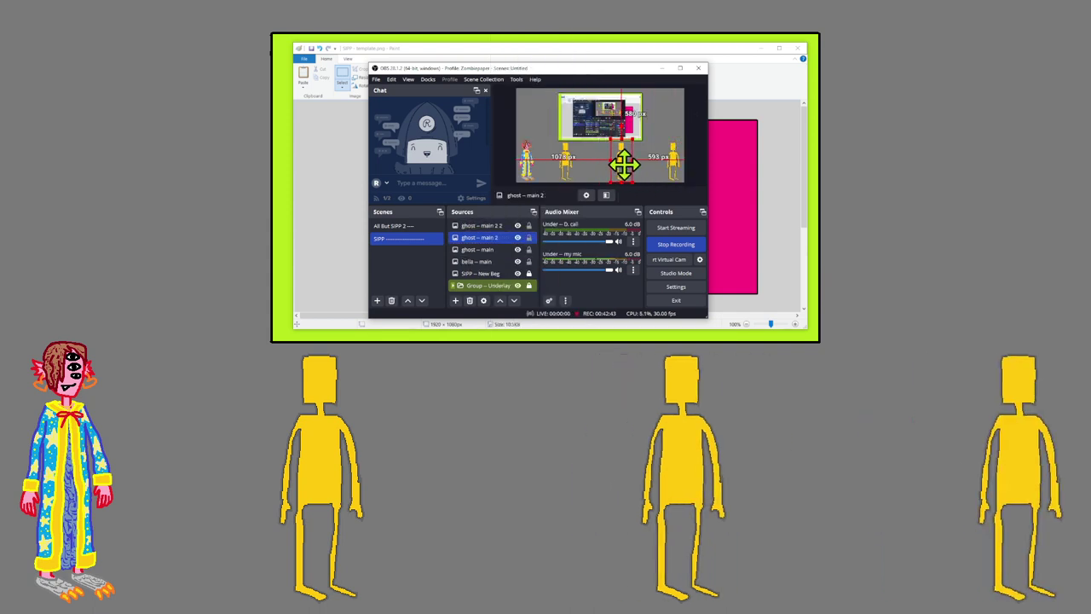
Flip the "ghost -- main" and "ghost -- main 2 2" sources horizontally.
left_click(566, 171)
right_click(567, 167)
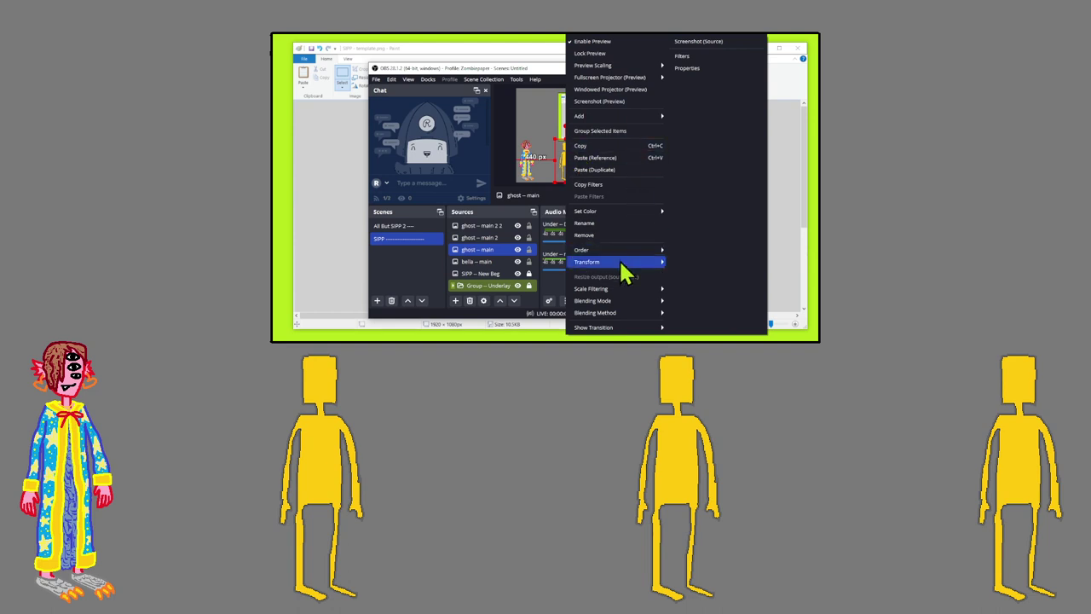
mouse_move(640, 263)
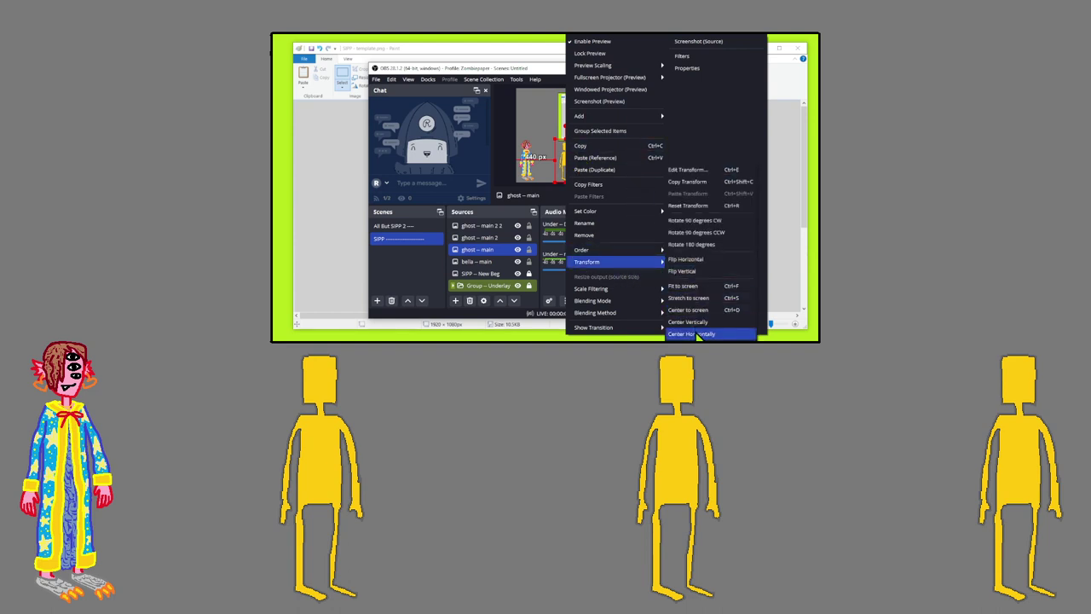
left_click(694, 260)
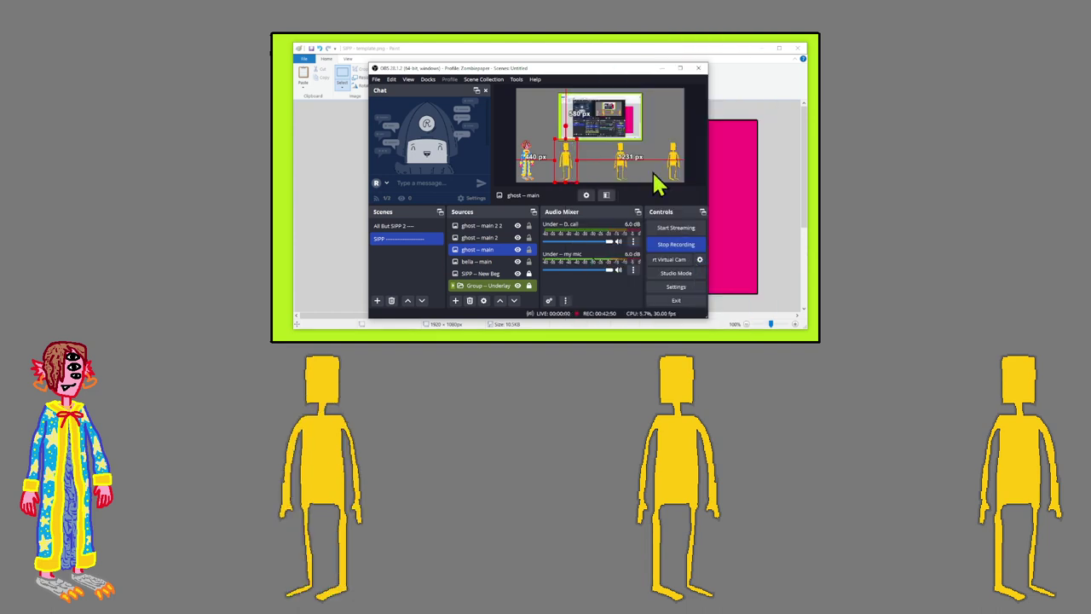
left_click(674, 159)
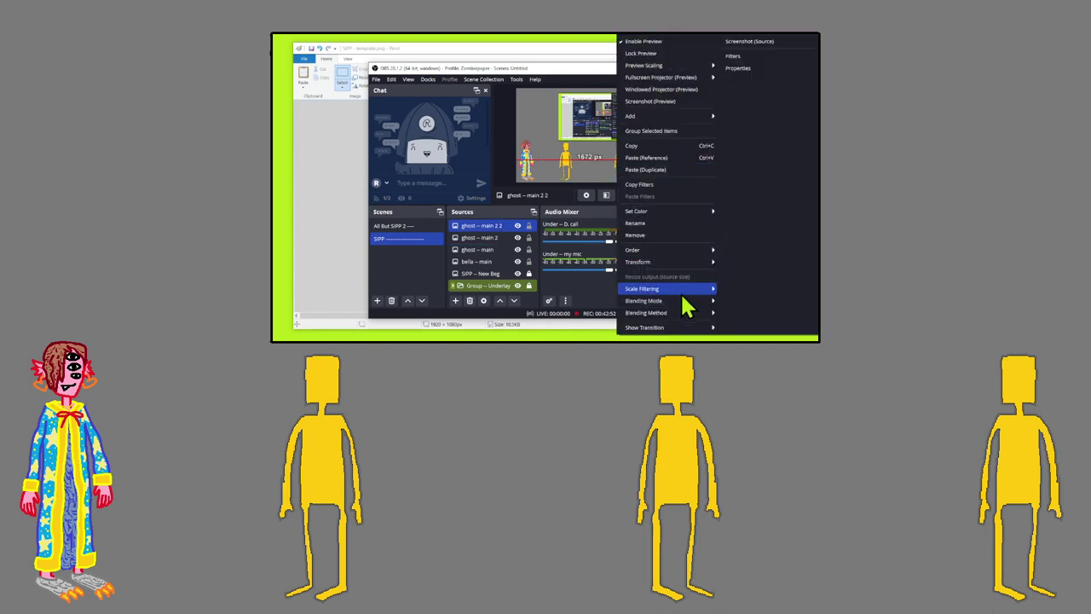
mouse_move(671, 266)
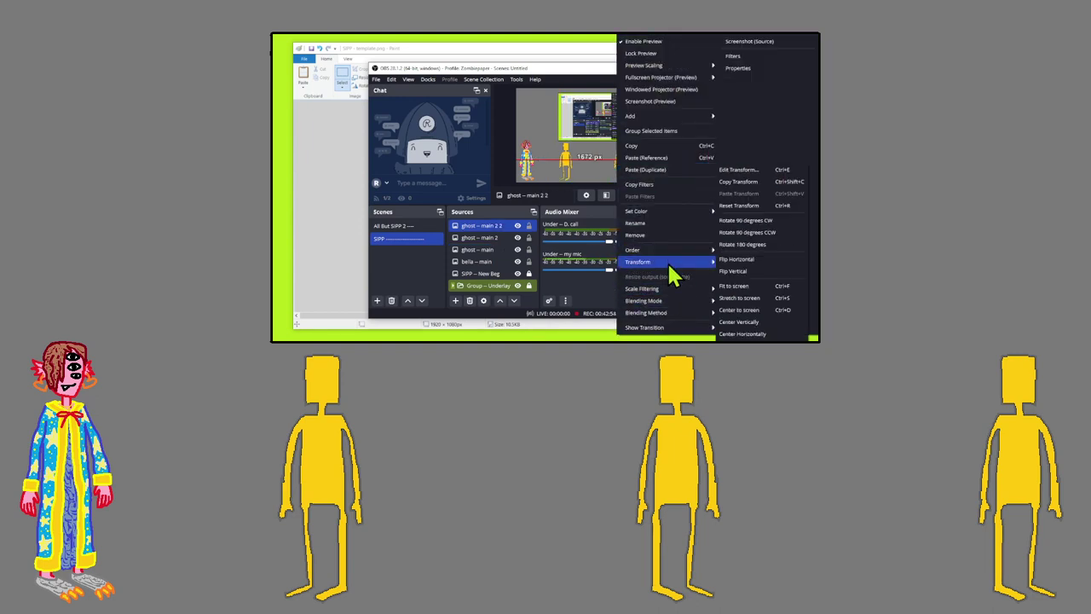
left_click(733, 258)
Space out the ghosts, moving "ghost -- main" about 540 px from the left and 600 px down, and "ghost -- main 2" about 1156 px from the left.
left_click_drag(618, 162, 574, 161)
left_click(506, 128)
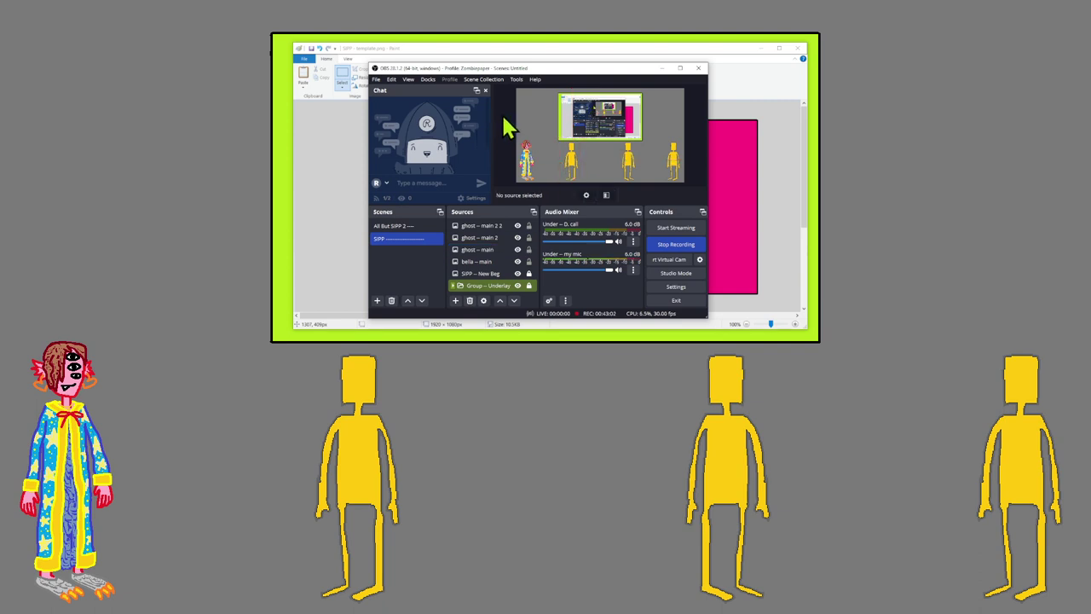
left_click_drag(575, 166, 578, 162)
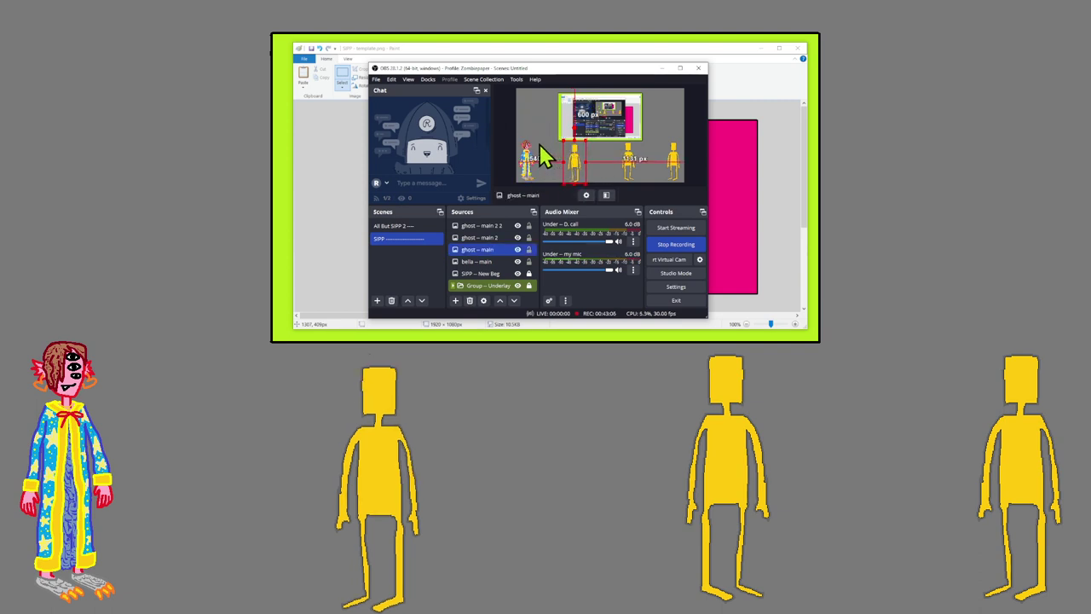
left_click(626, 165)
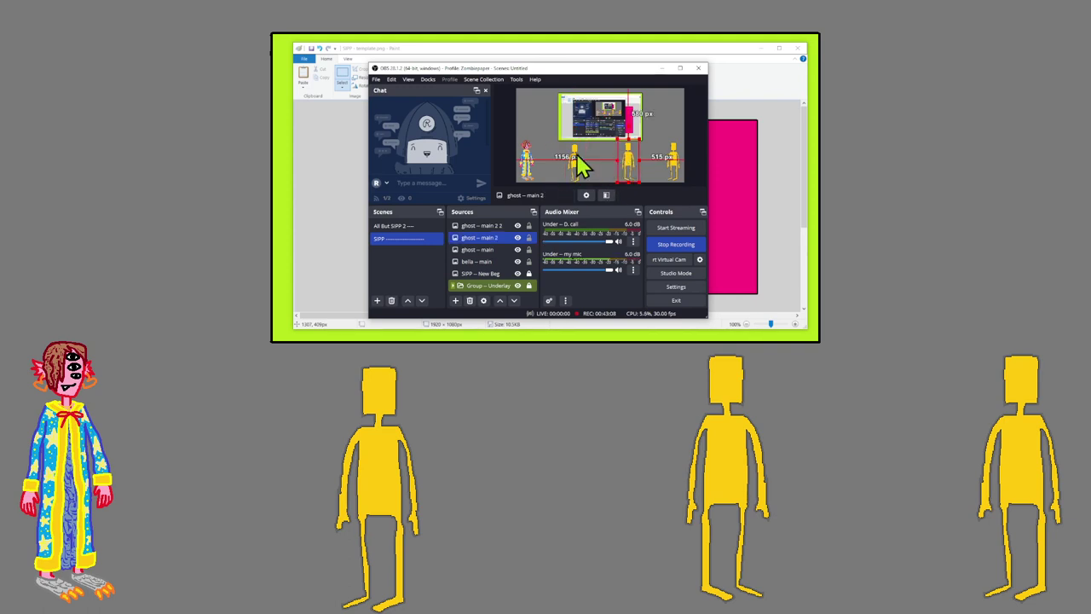
left_click(511, 136)
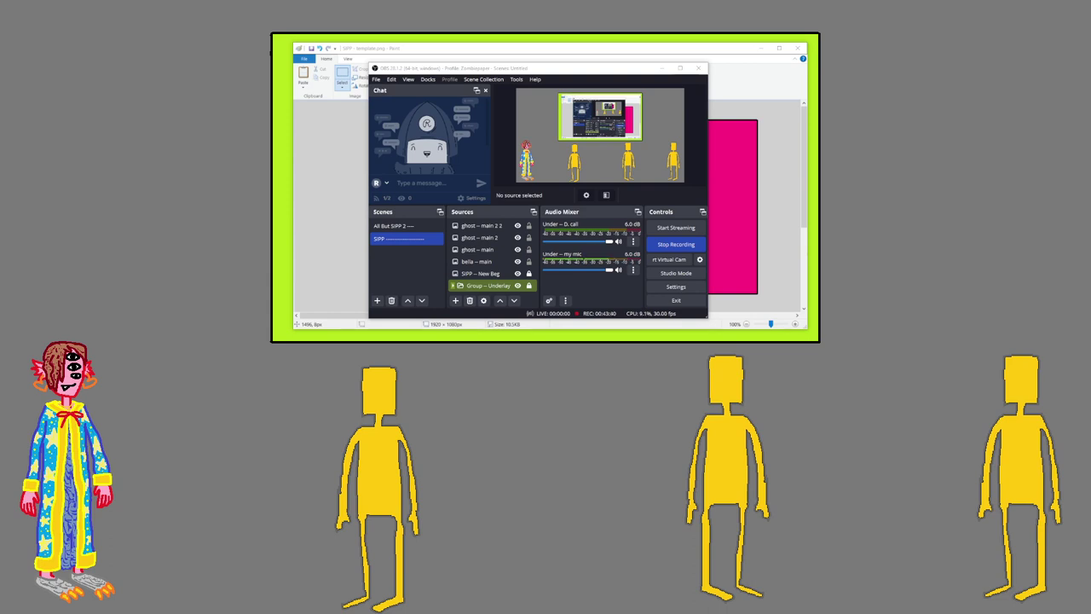
mouse_move(814, 128)
left_mouse_down()
mouse_move(512, 126)
mouse_move(598, 75)
mouse_move(814, 128)
left_mouse_up()
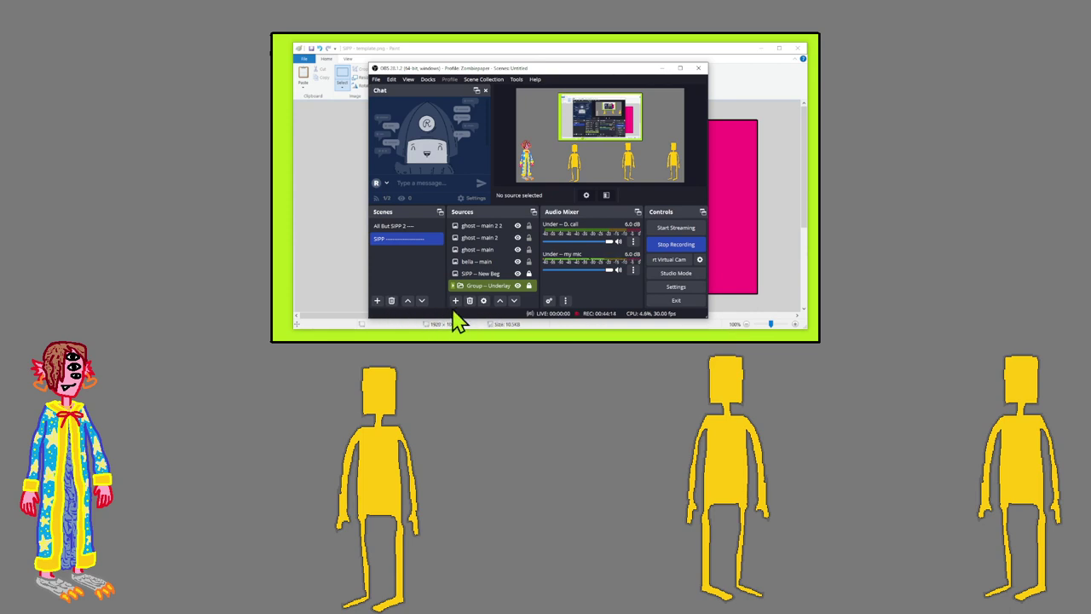
Replace the "ghost -- main" source's image with the green-background pirate image from the SIPP folder.
left_click(495, 249)
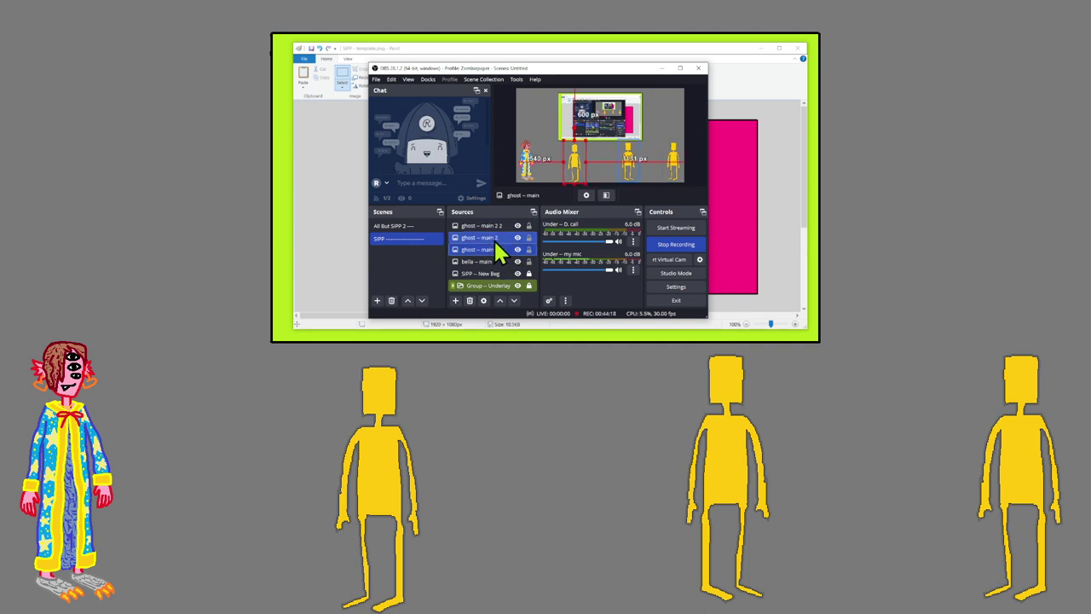
double_click(492, 249)
left_click(591, 195)
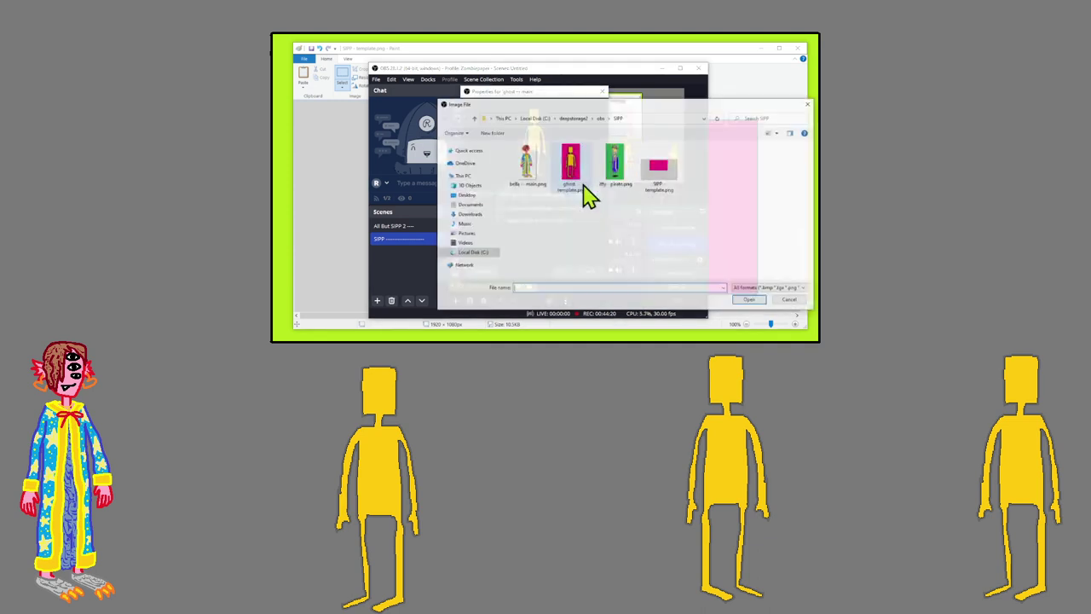
double_click(614, 164)
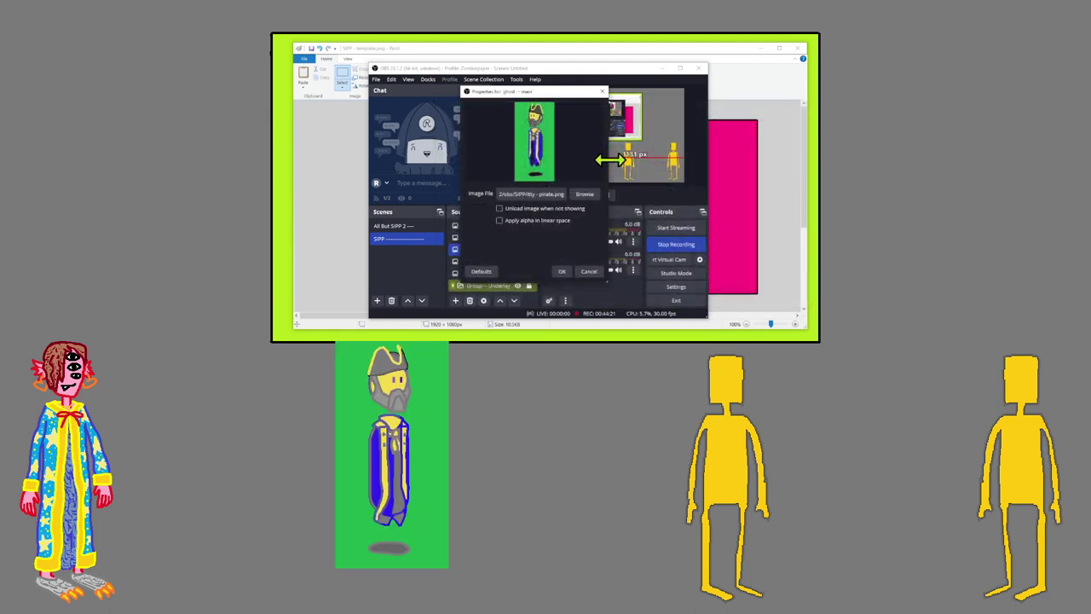
left_click(562, 271)
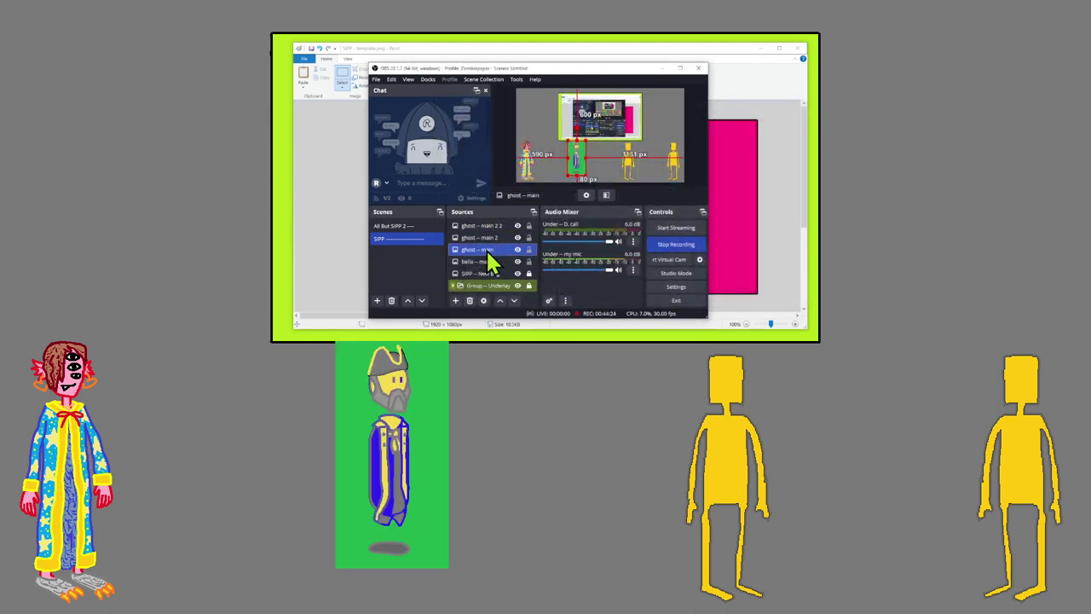
Open the list of available operations for the "ghost -- main" source that holds the pirate image.
right_click(487, 252)
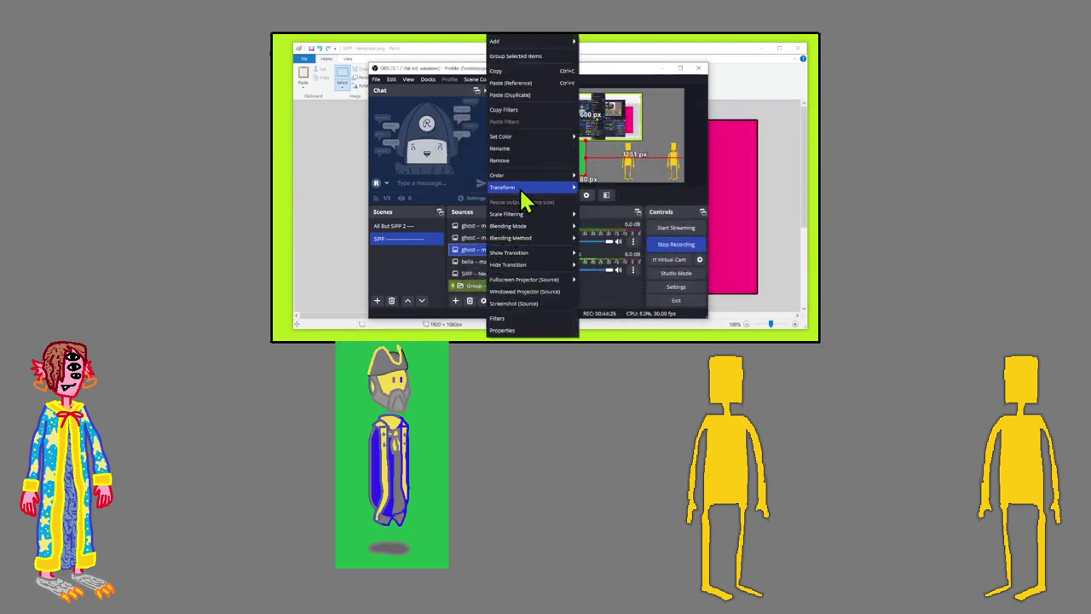
Set the key color type of the Chroma Key filter on the "ghost -- main" source to Green.
mouse_move(519, 187)
left_click(527, 318)
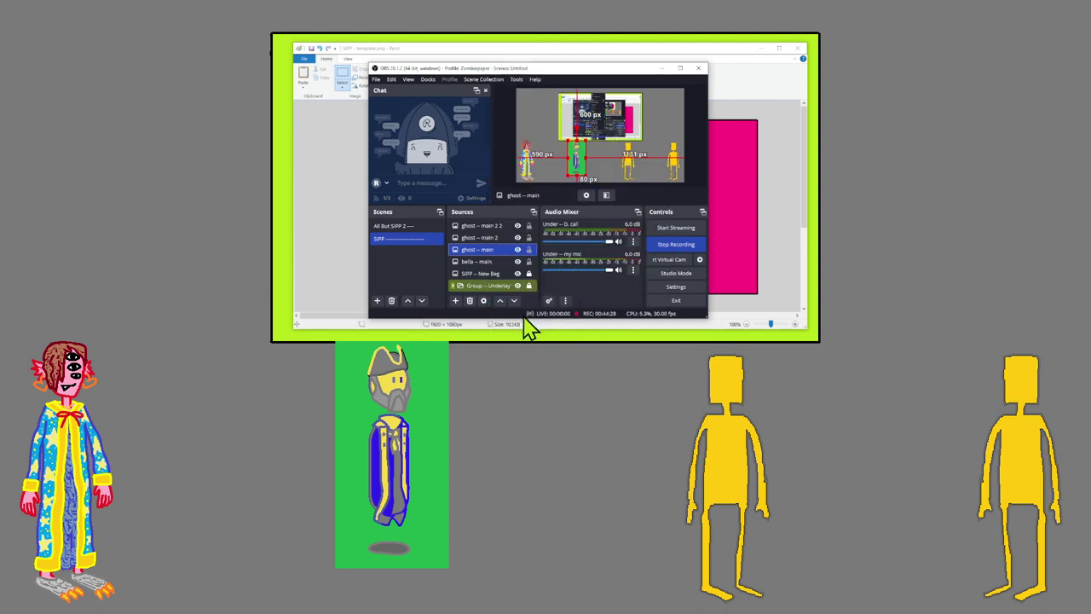
left_click(633, 208)
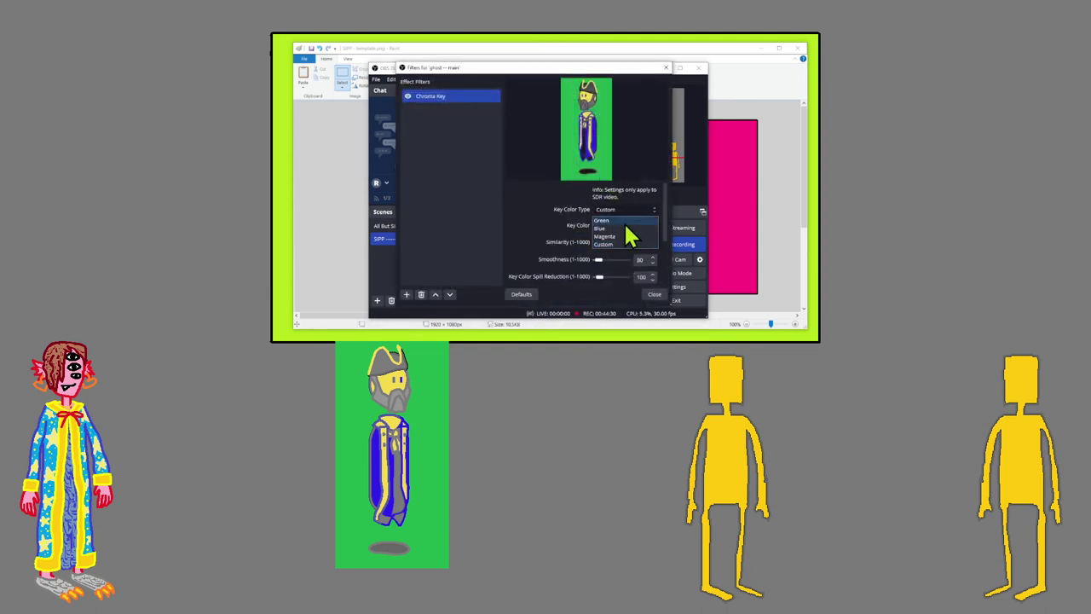
left_click(618, 229)
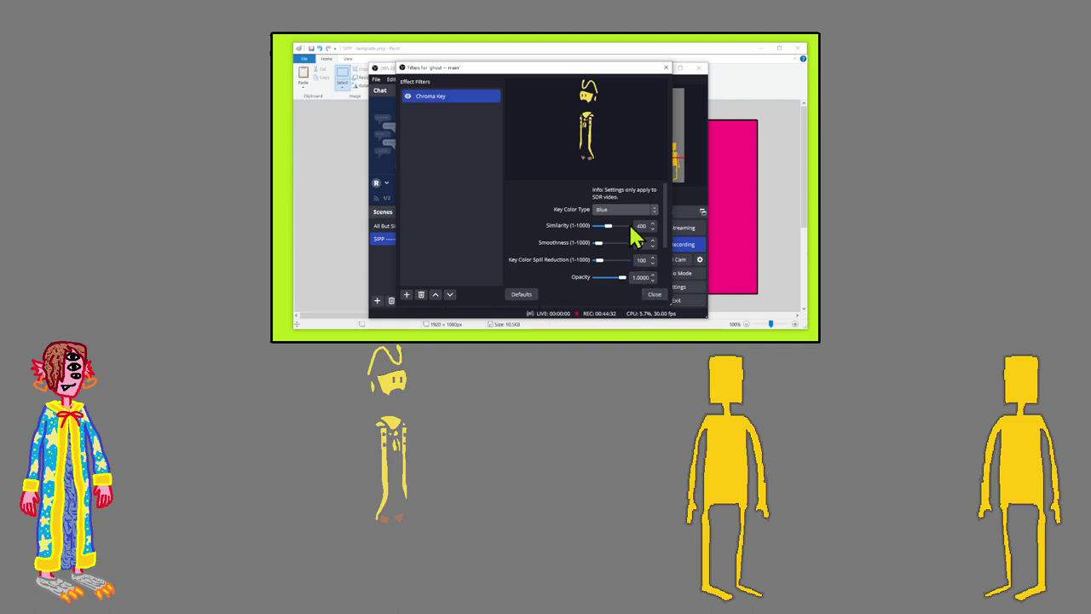
left_click(611, 212)
left_click(610, 219)
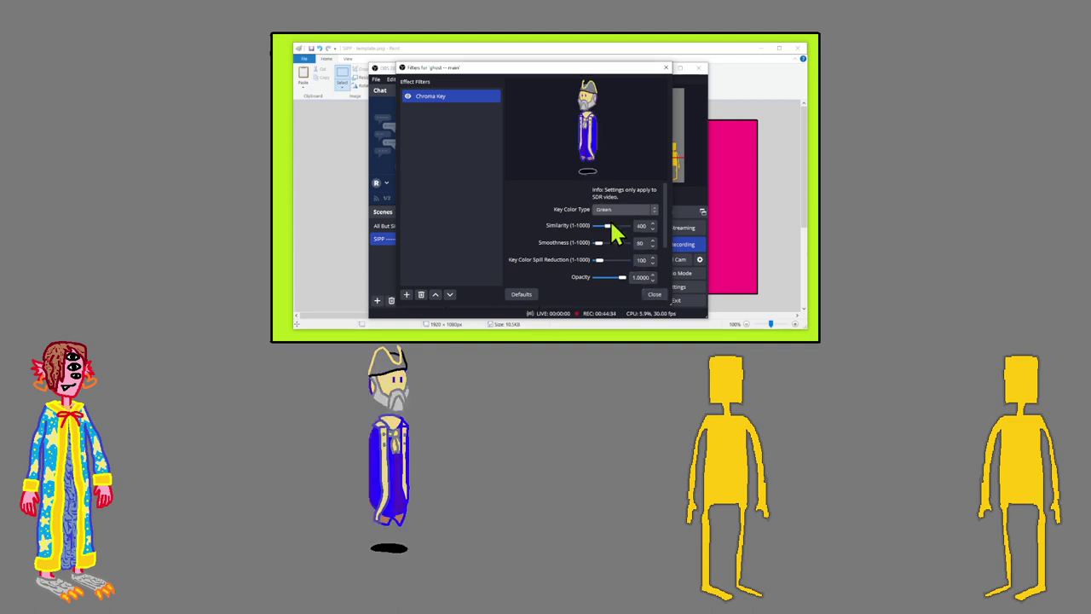
left_click(653, 295)
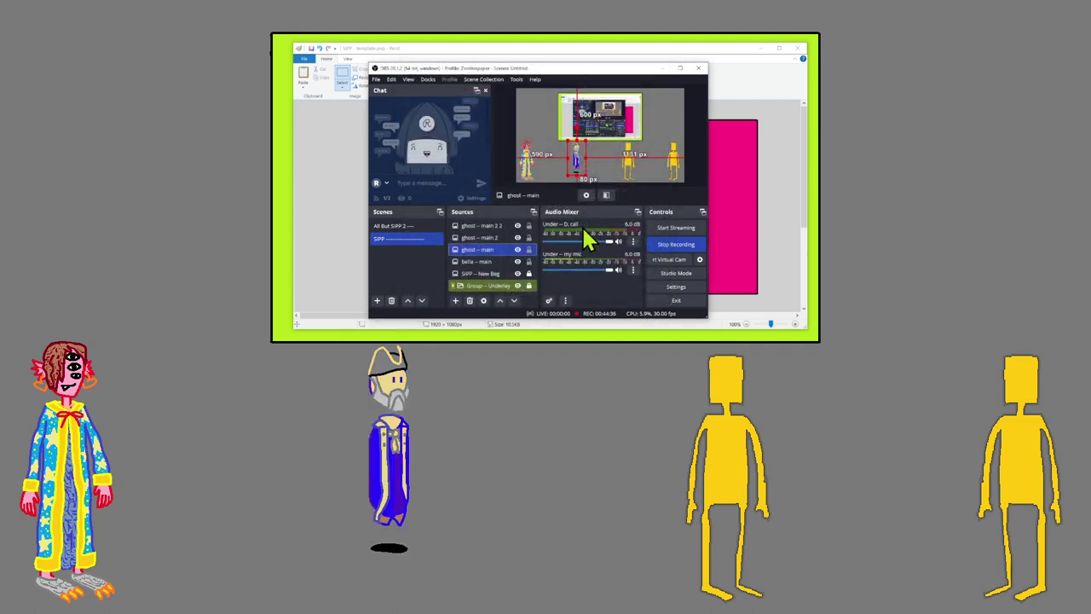
Flip the "ghost -- main" source horizontally and move it down to about 17 px above the canvas's lower edge.
right_click(493, 249)
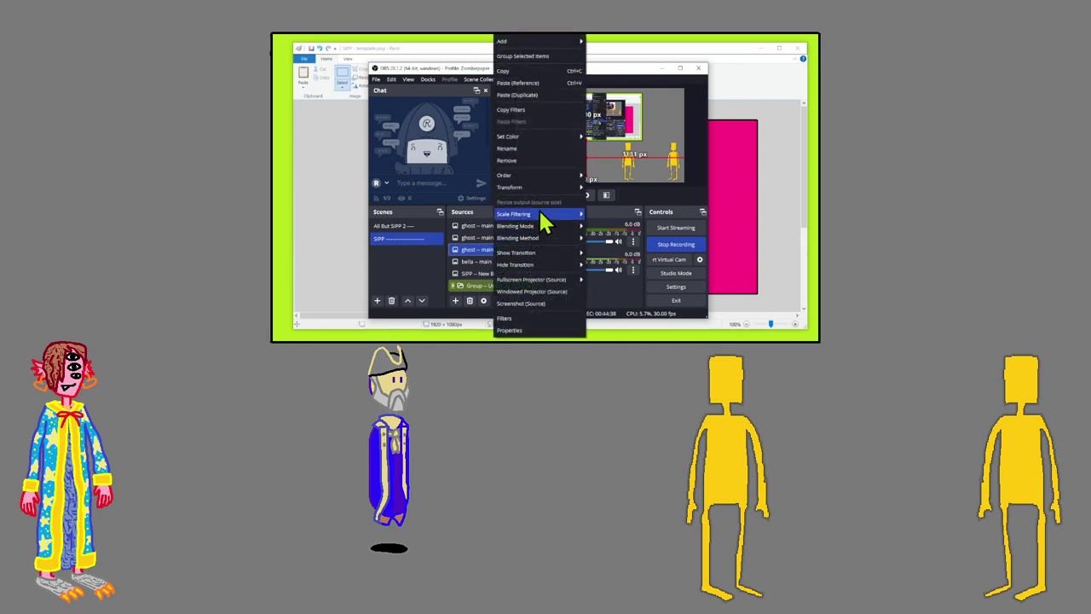
mouse_move(539, 188)
left_click(607, 259)
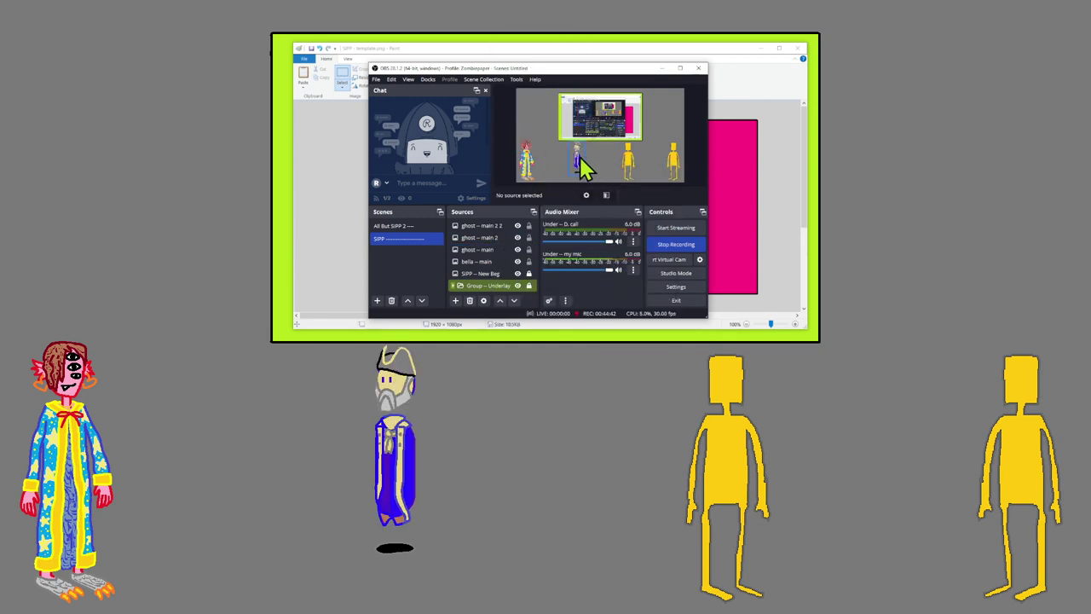
left_click_drag(579, 157, 577, 157)
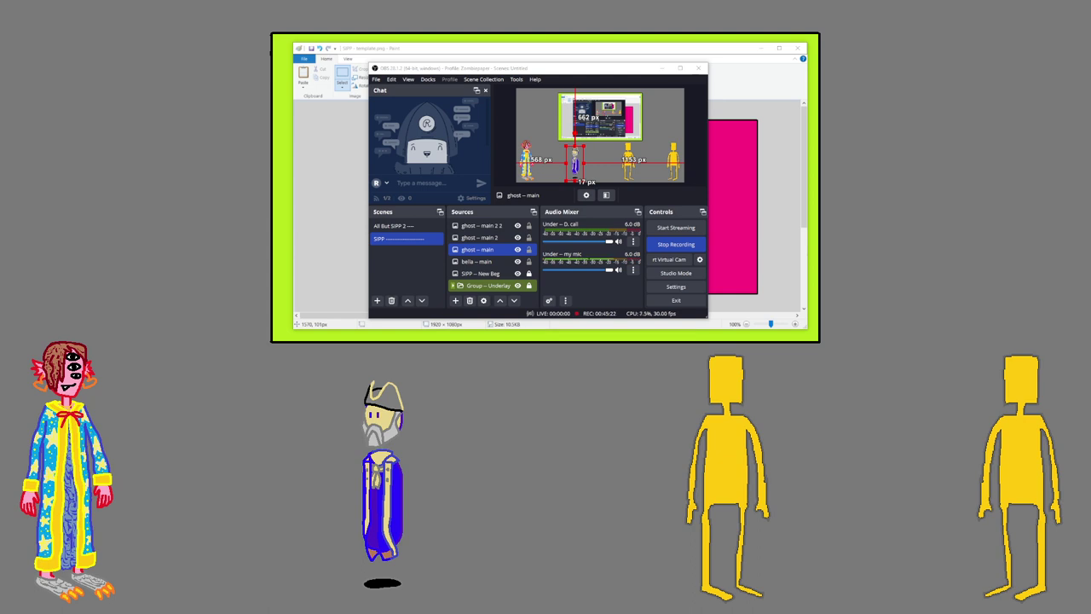
mouse_move(816, 51)
left_mouse_down()
mouse_move(609, 49)
mouse_move(686, 68)
mouse_move(817, 68)
left_mouse_up()
Replace the image of the "ghost -- main 2" source with the frog character's cobain PNG and move it down near the canvas's lower edge.
left_click(632, 161)
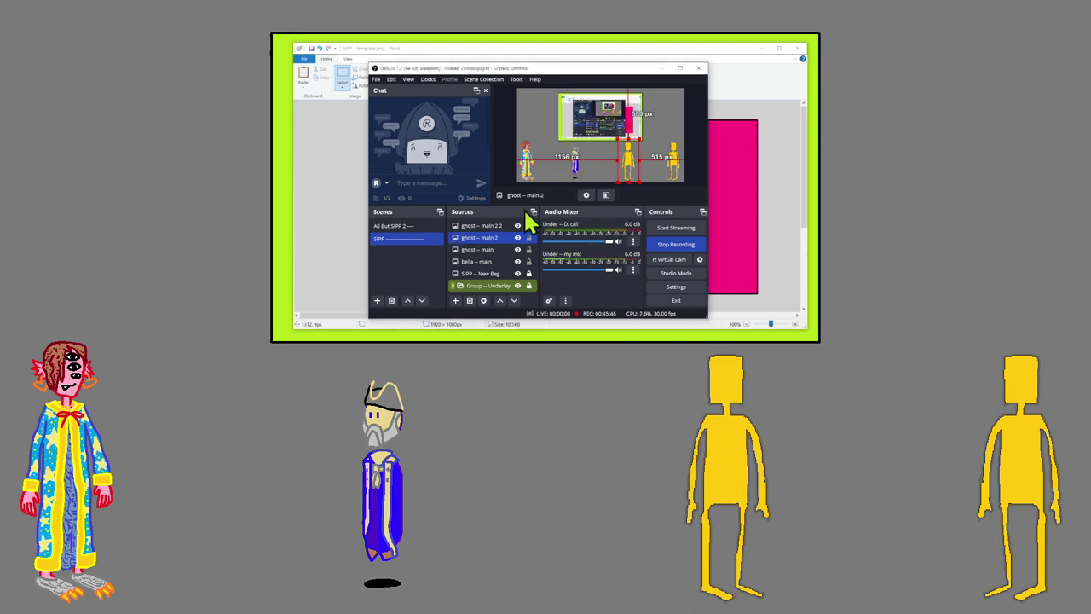
double_click(484, 237)
left_click(626, 194)
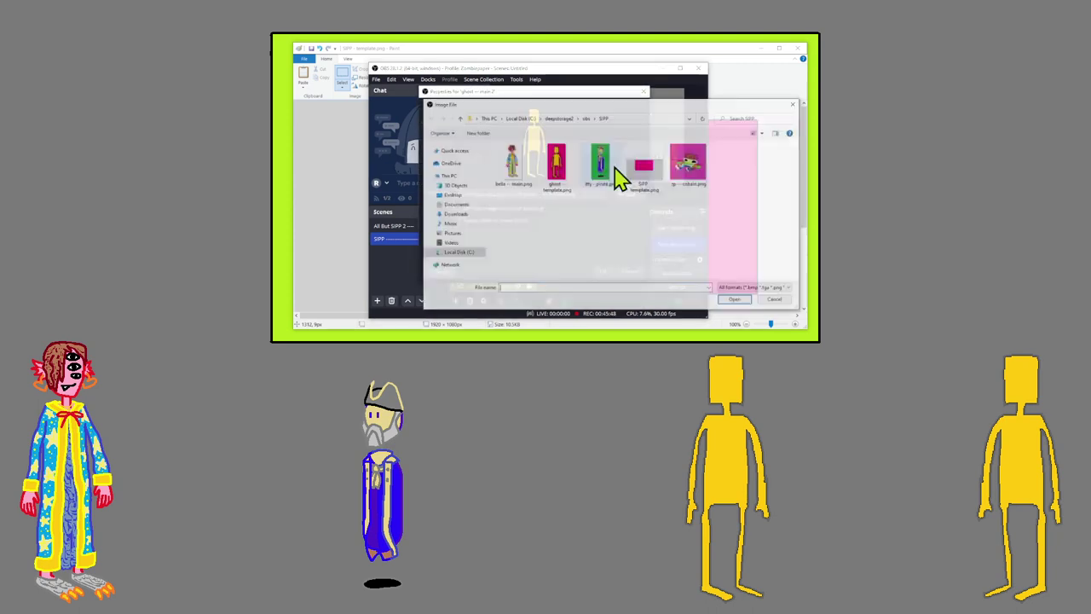
double_click(690, 165)
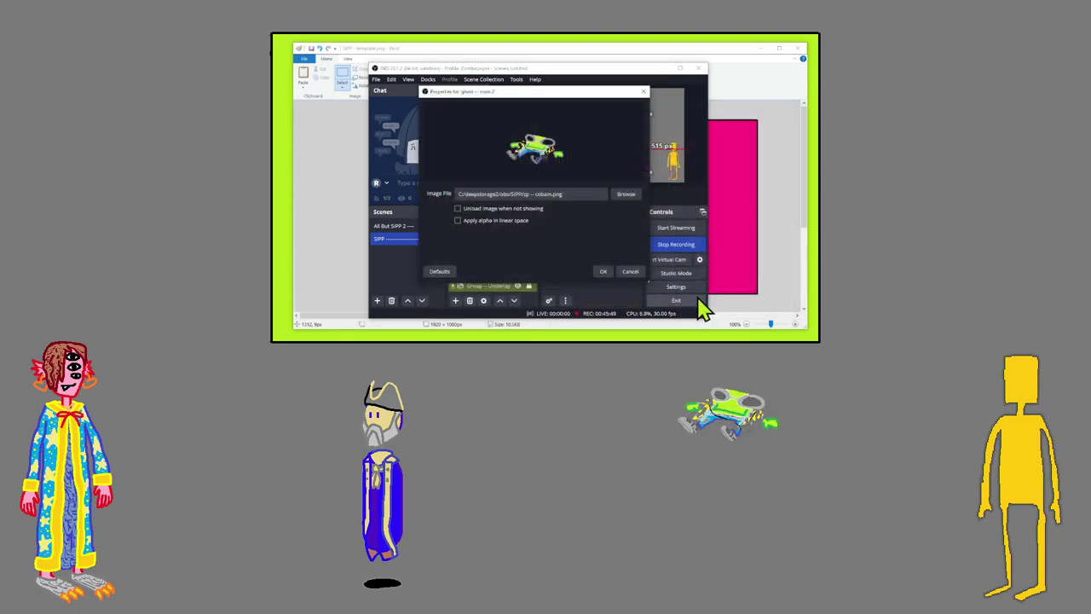
left_click(602, 271)
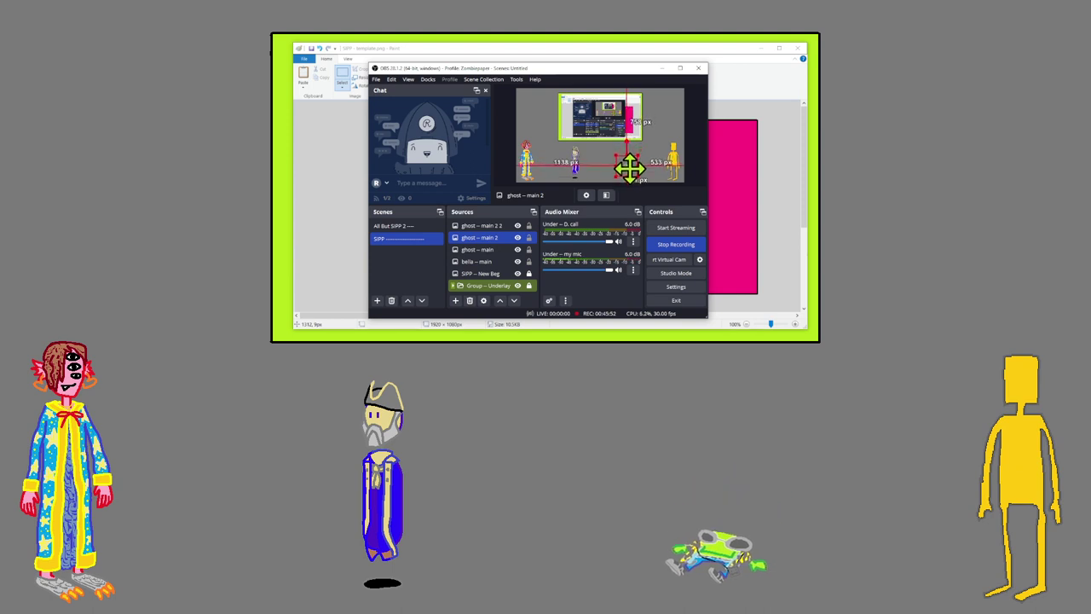
Flip the frog character in the "ghost -- main 2" source horizontally.
right_click(479, 241)
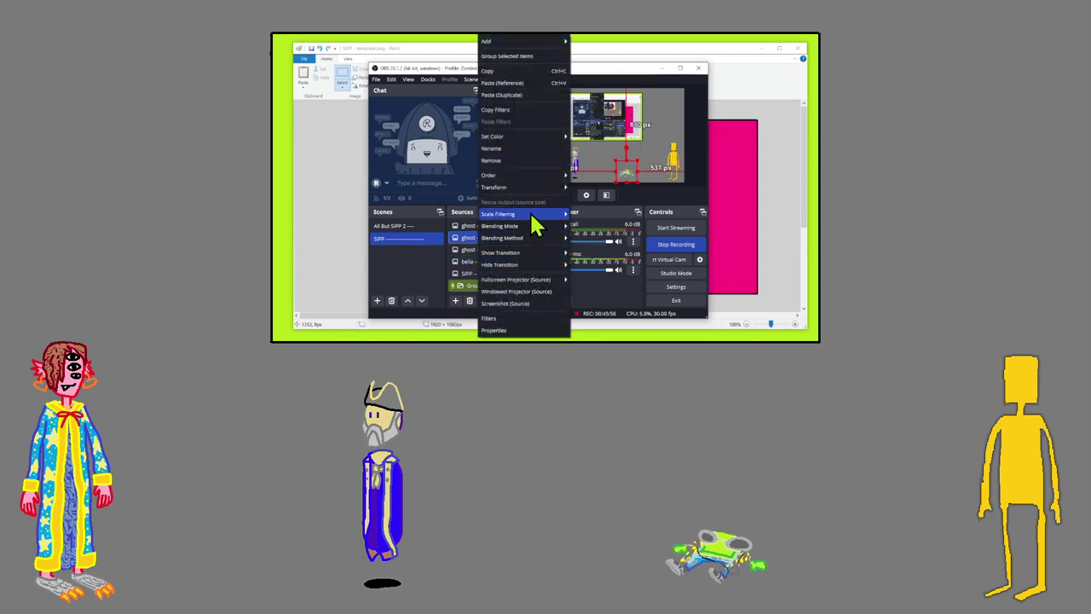
mouse_move(538, 194)
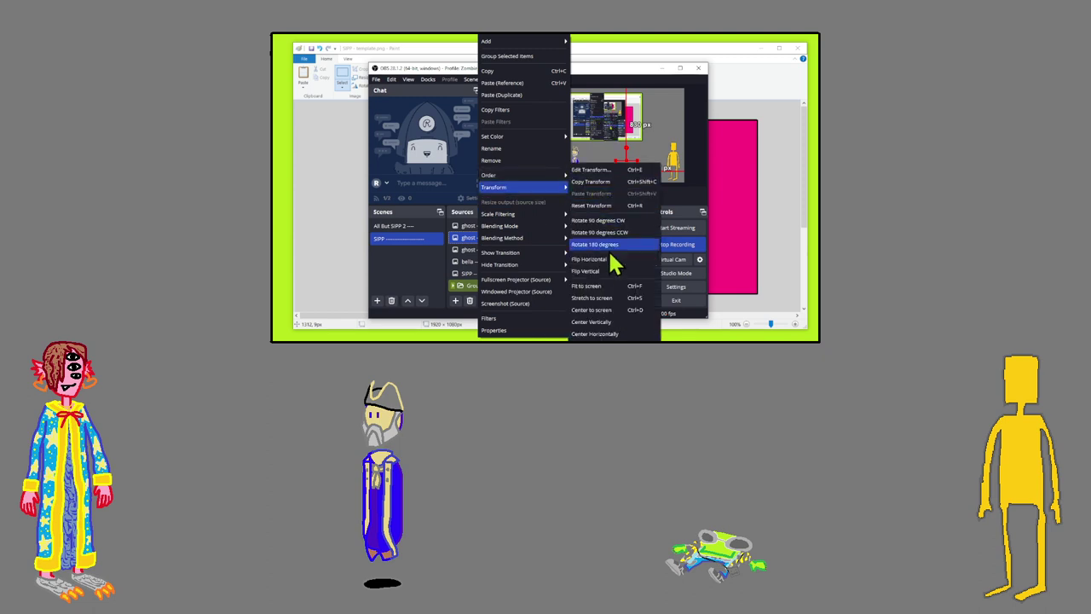
left_click(607, 259)
Reduce the Chroma Key similarity on the "ghost -- main 2" source to 185.
right_click(490, 244)
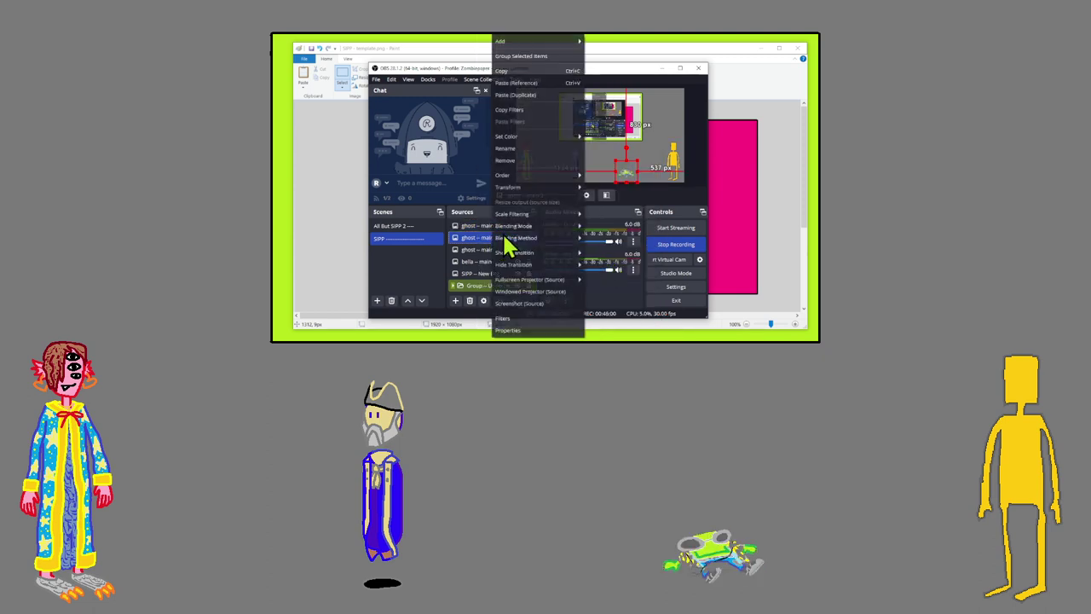
left_click(536, 321)
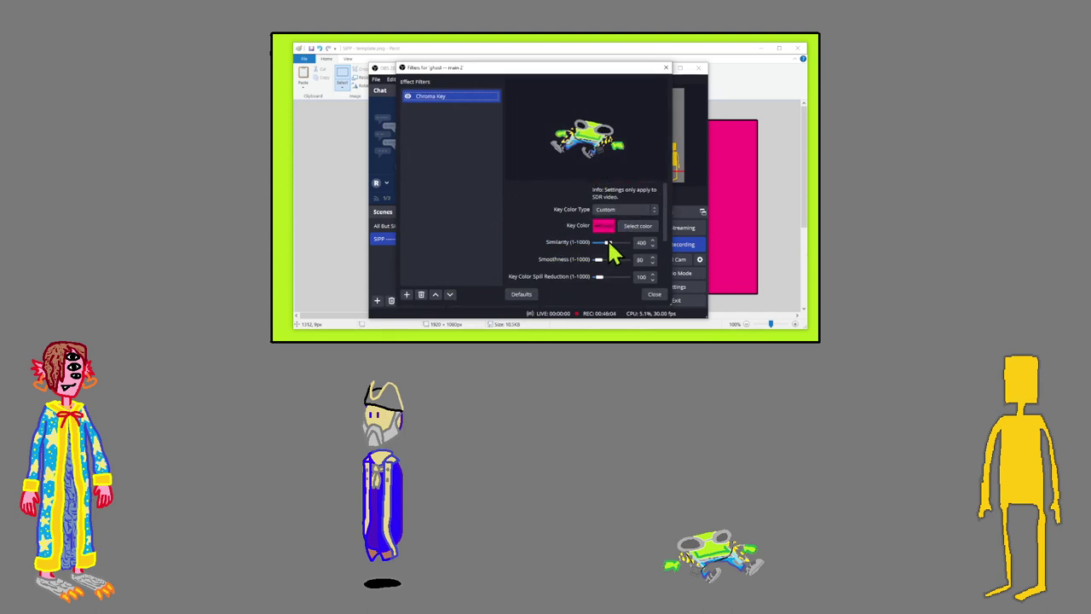
left_click_drag(608, 242, 601, 243)
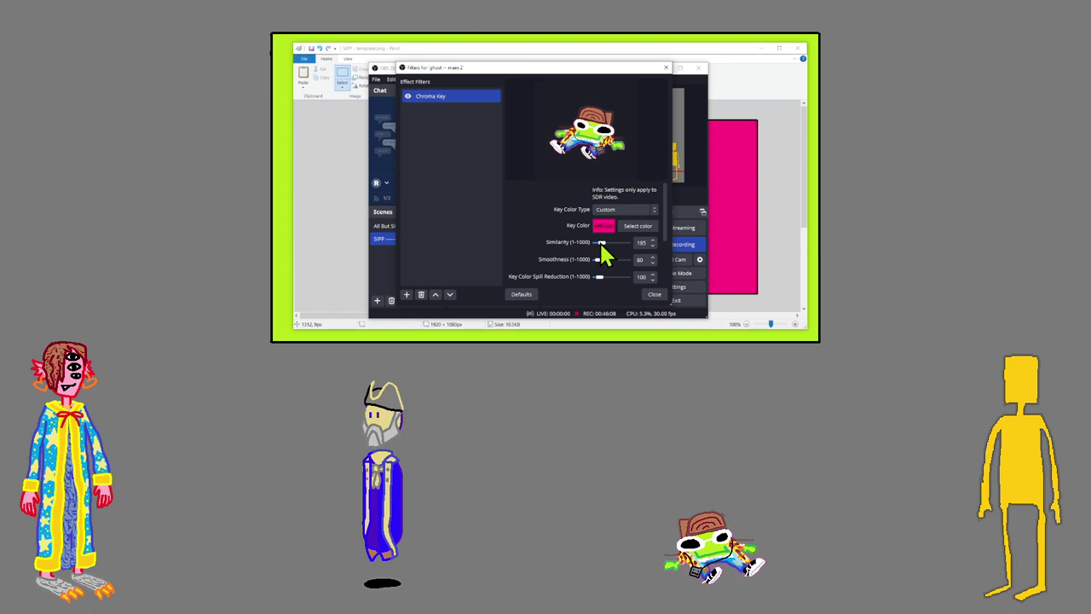
left_click(653, 294)
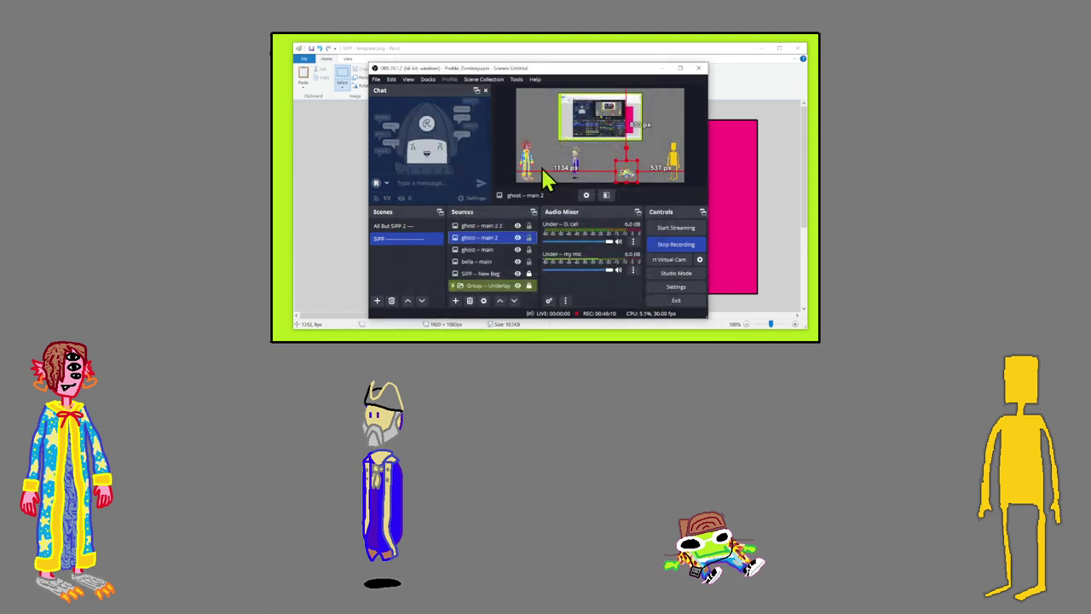
Deselect the source and take a screenshot of the scene preview.
left_click(514, 143)
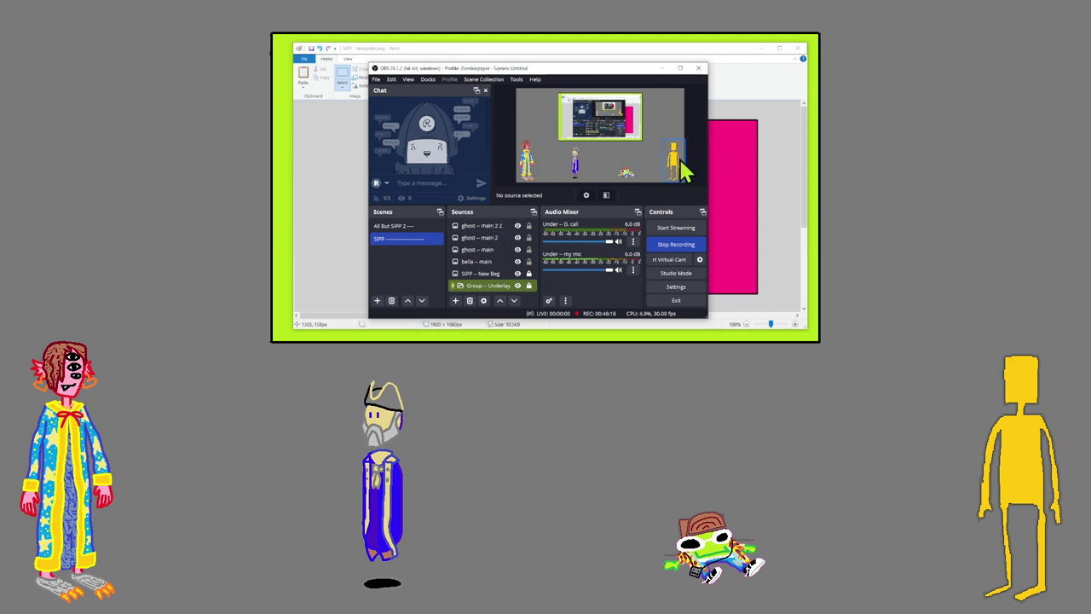
right_click(587, 124)
left_click(633, 188)
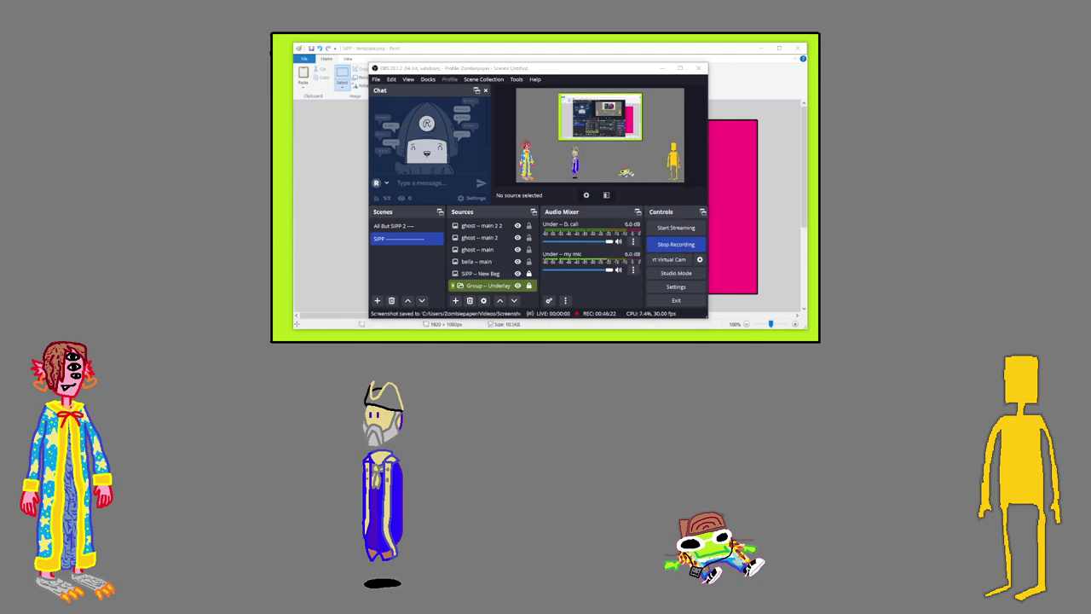
Examine the saved scene screenshot in Paint, checking the keyed edges of the frog character up close, and close it.
scroll(619, 225, "down", 5)
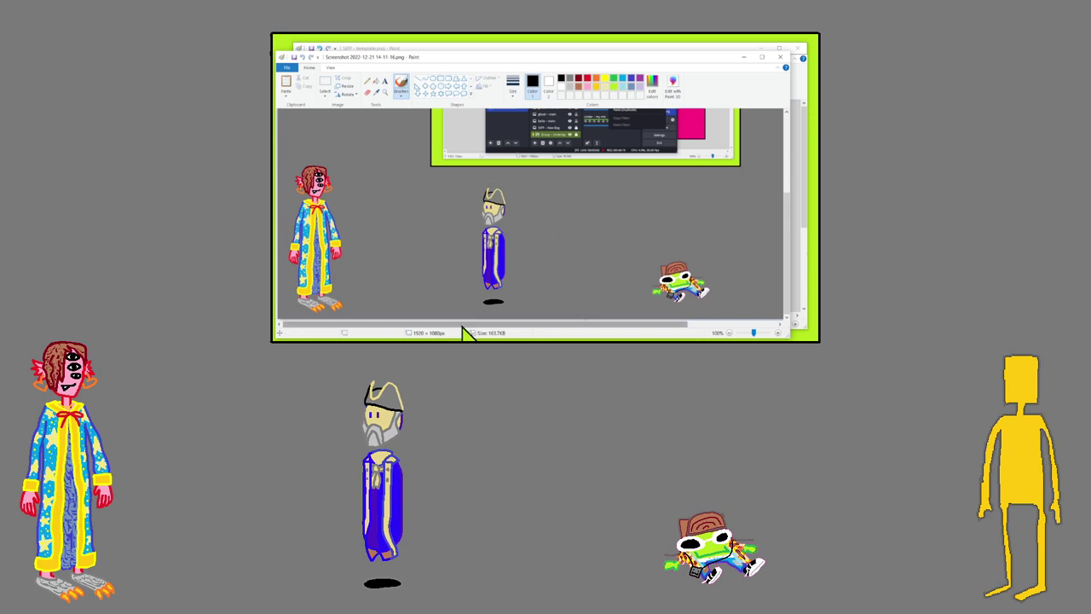
left_click_drag(463, 327, 662, 332)
scroll(583, 294, "up", 5)
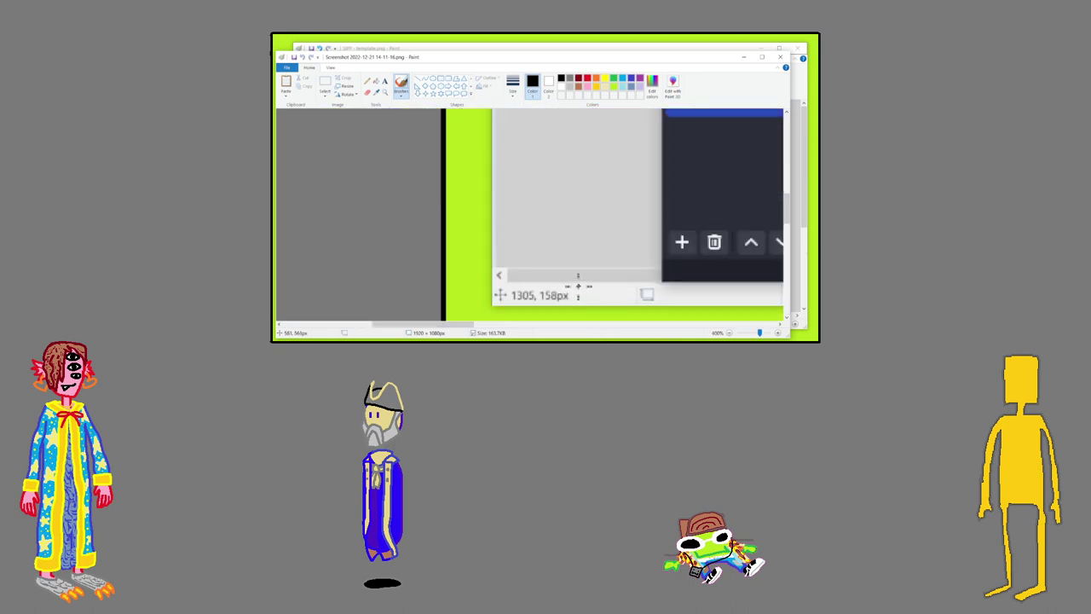
scroll(578, 286, "up", 2)
scroll(646, 280, "down", 3)
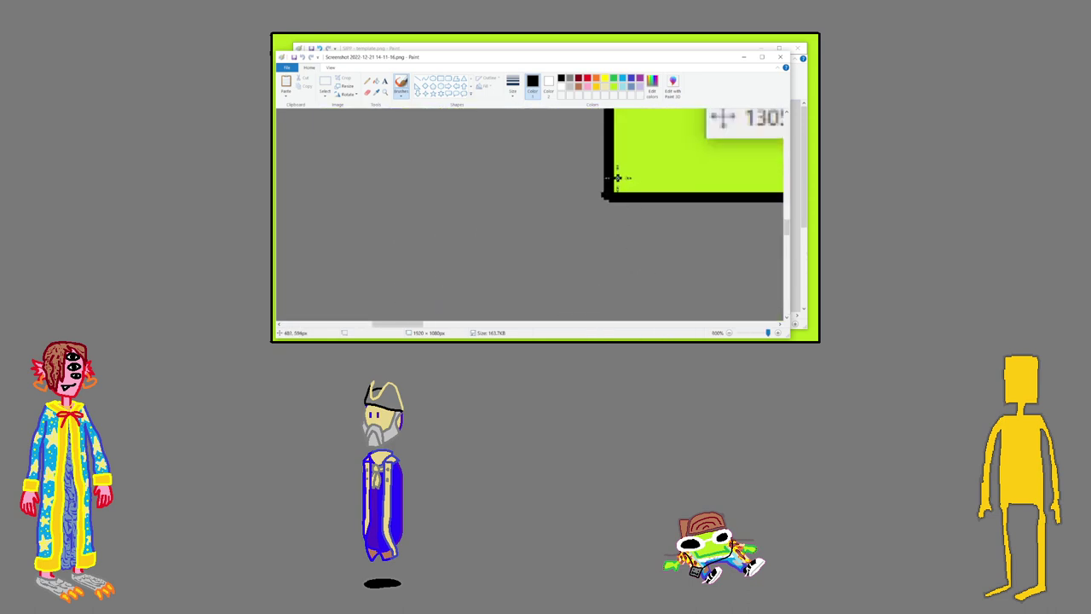
left_click_drag(417, 324, 598, 332)
scroll(646, 264, "down", 2)
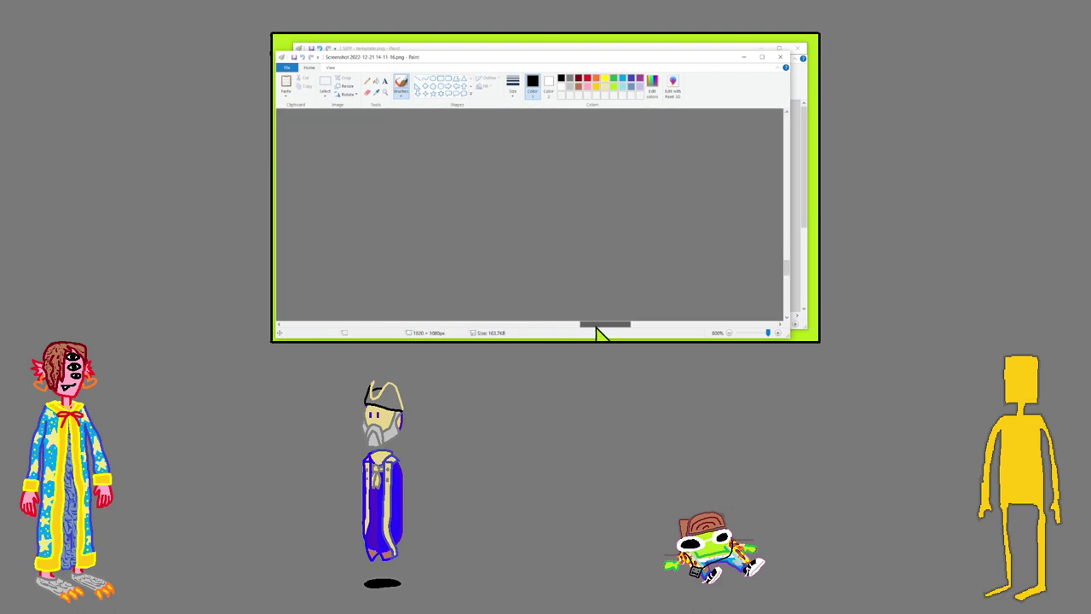
scroll(637, 277, "up", 3)
scroll(638, 277, "down", 1)
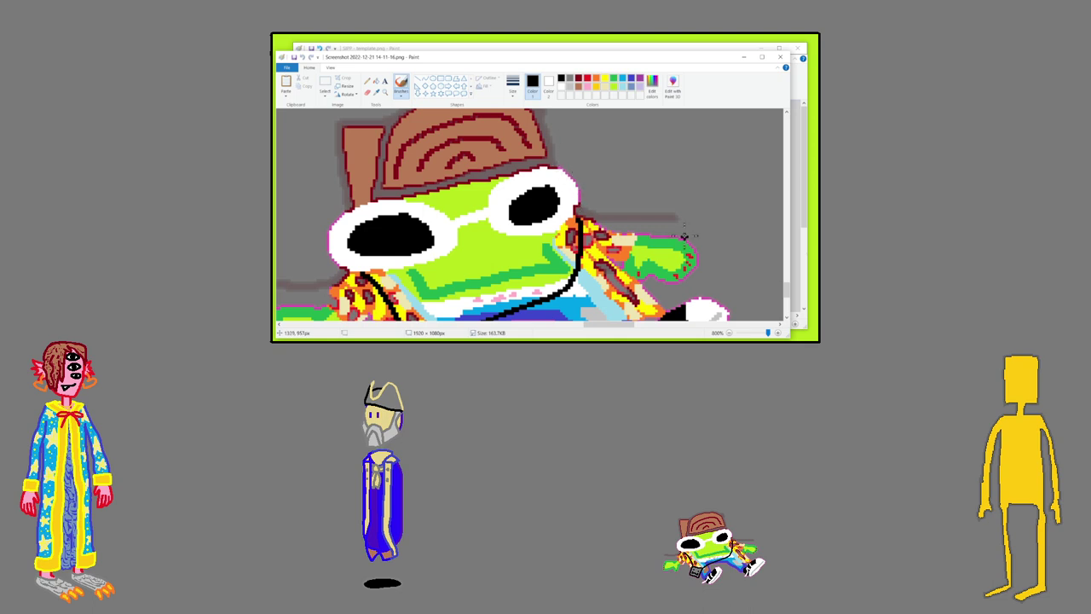
scroll(619, 275, "down", 3)
scroll(619, 271, "down", 4, "ctrl")
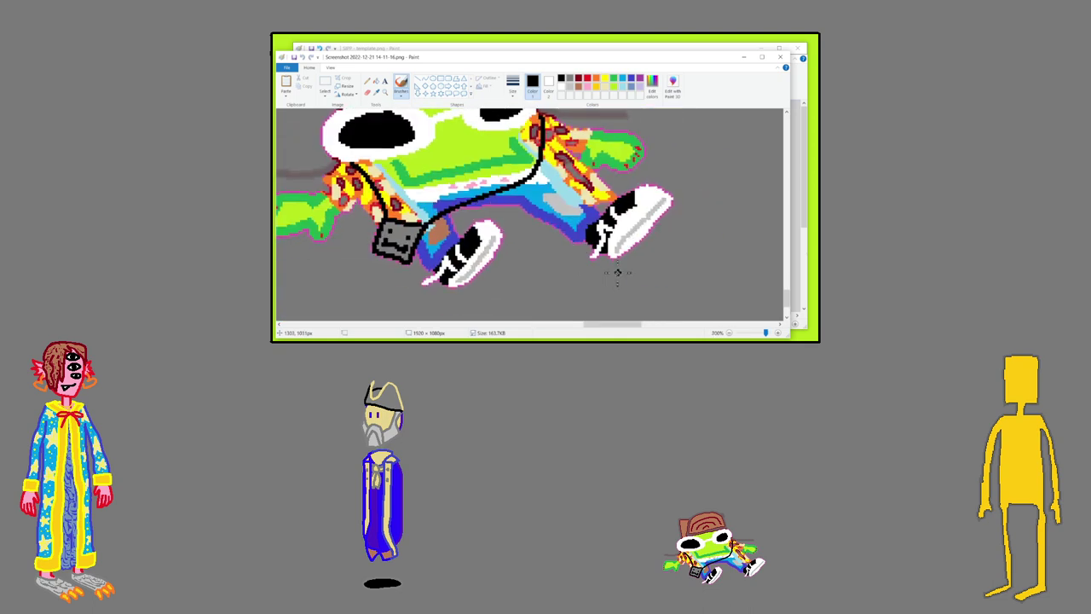
scroll(617, 273, "down", 4, "ctrl")
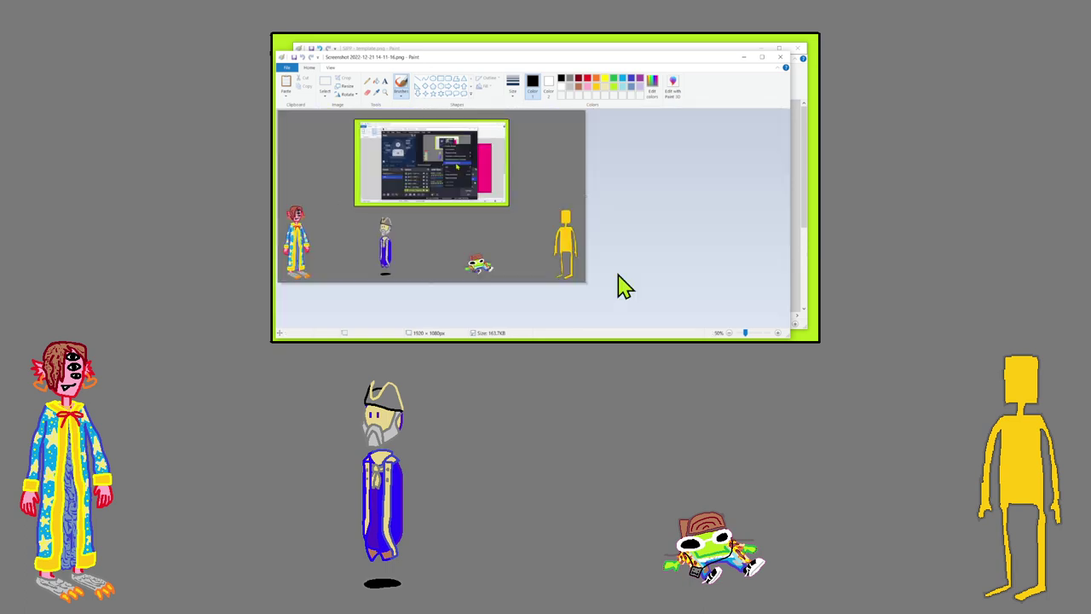
scroll(622, 286, "up", 2, "ctrl")
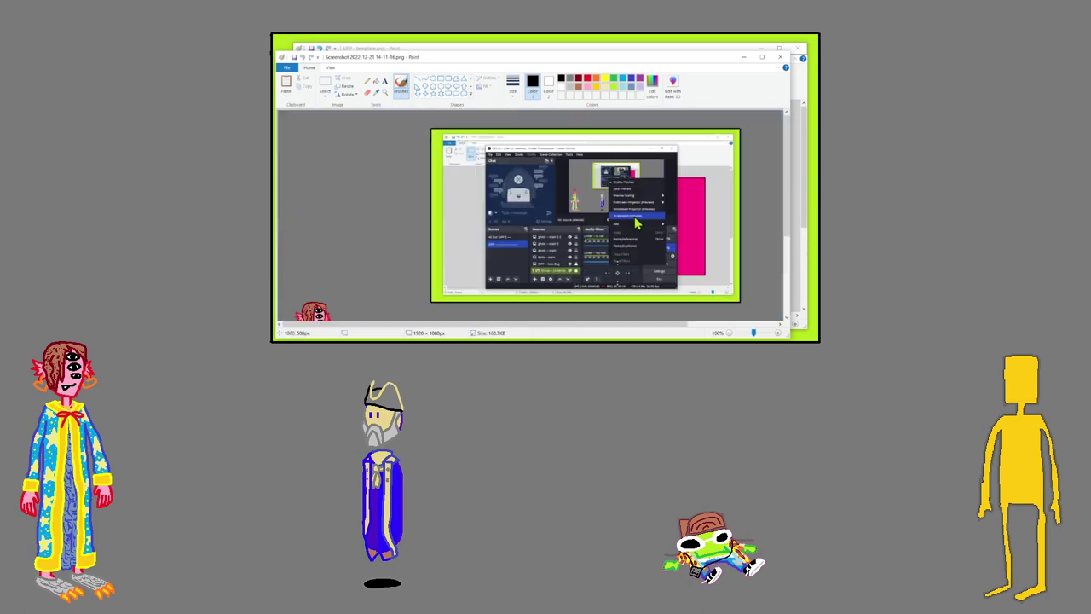
left_click(783, 58)
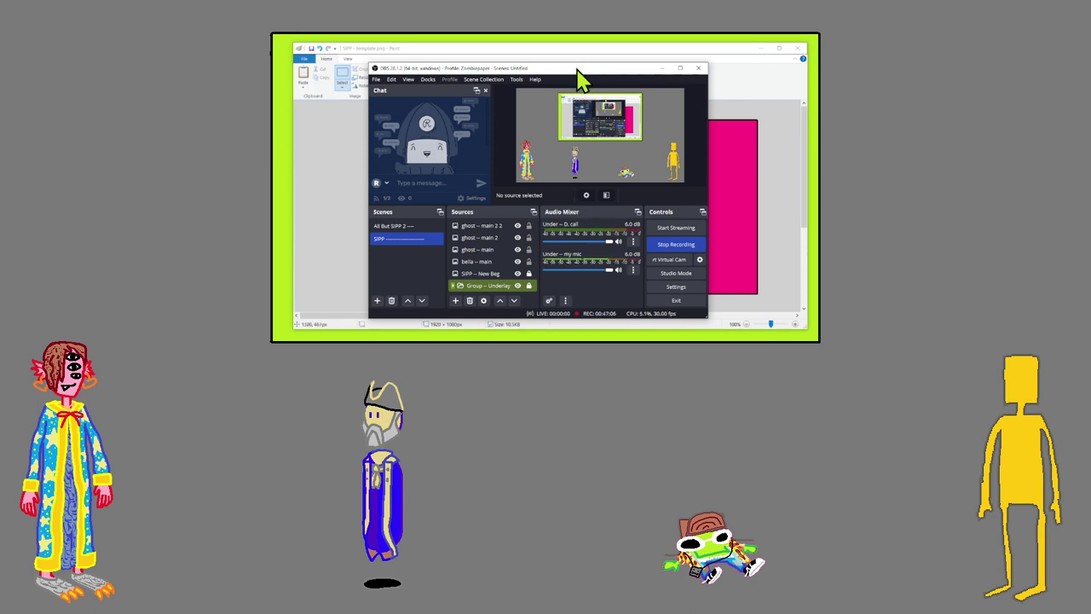
Minimize the OBS window and view the pink placeholder area of the SIPP template in Paint.
left_click(662, 68)
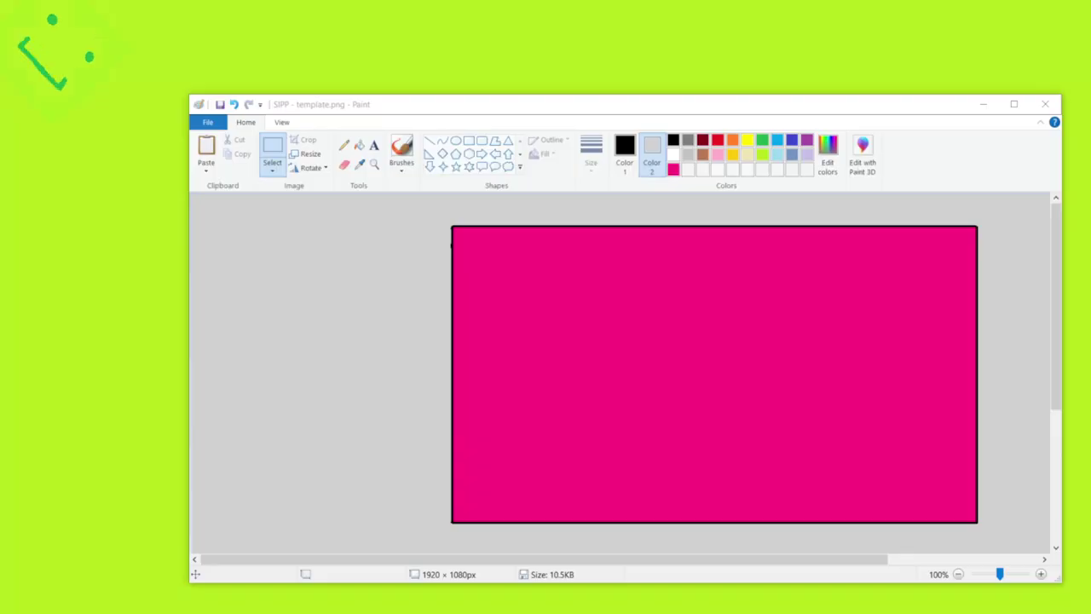
scroll(618, 460, "down", 2)
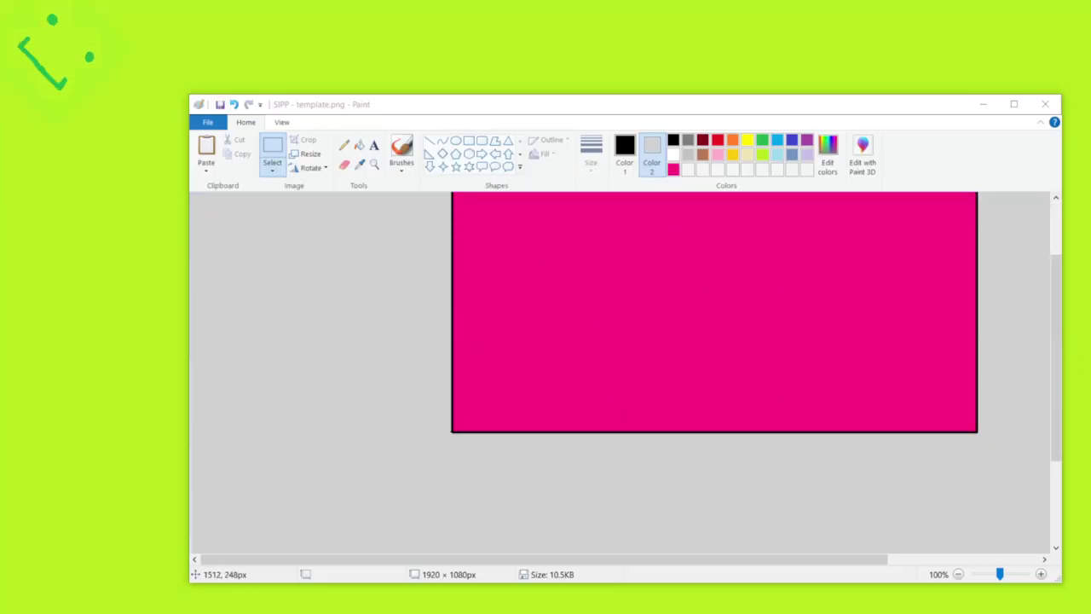
mouse_move(1074, 294)
left_mouse_down()
mouse_move(801, 305)
mouse_move(840, 241)
mouse_move(1090, 247)
left_mouse_up()
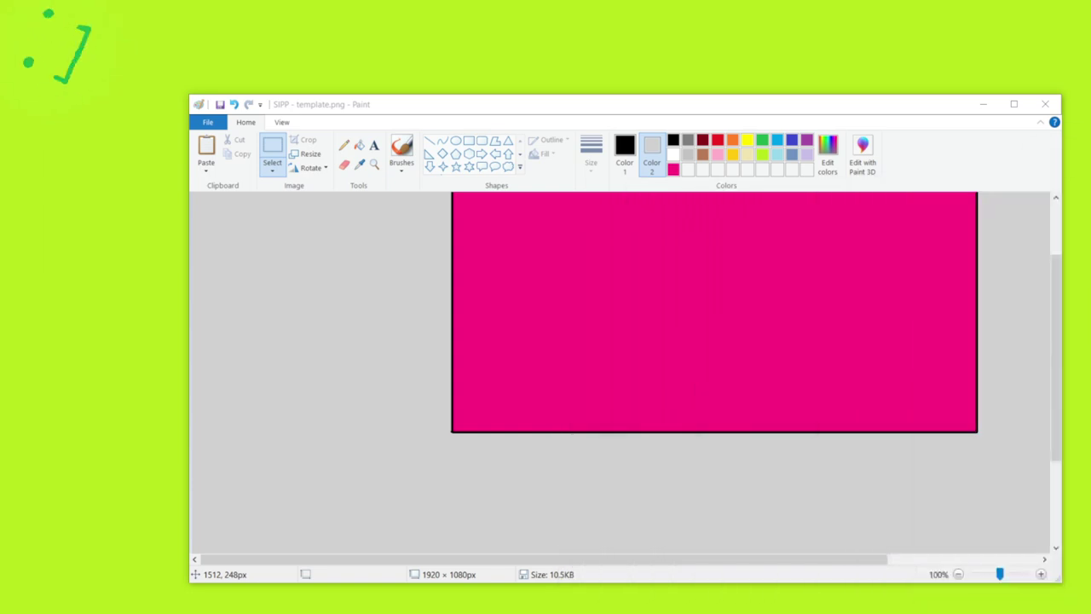
Bring the OBS window back over Paint, shift it slightly higher and show the chat's connected channels.
mouse_move(1090, 248)
left_mouse_down()
mouse_move(1090, 219)
mouse_move(572, 219)
mouse_move(567, 200)
left_mouse_up()
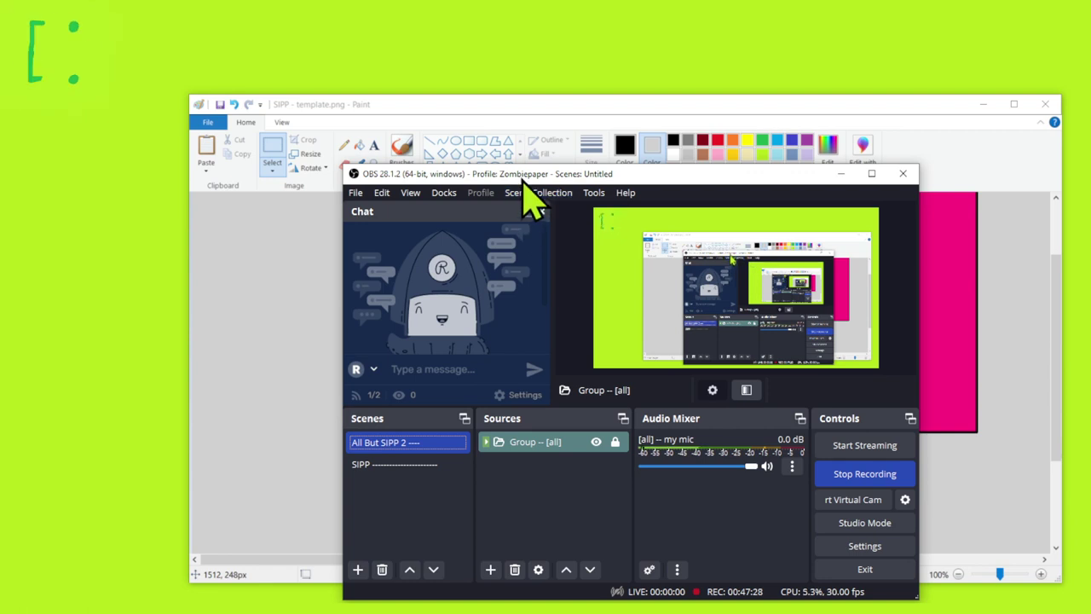
left_click_drag(521, 181, 527, 144)
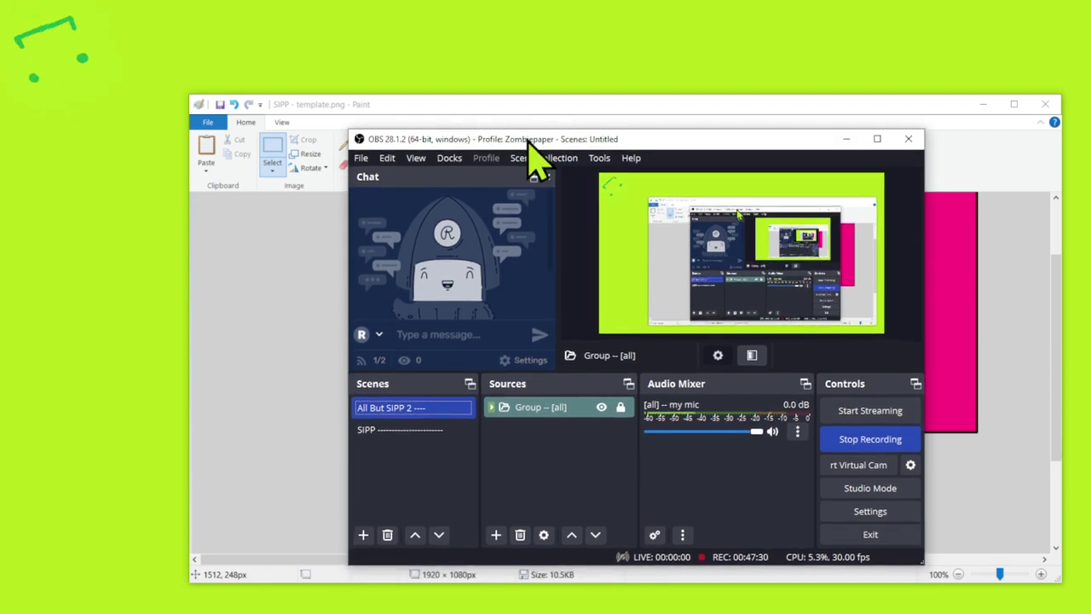
left_click(380, 363)
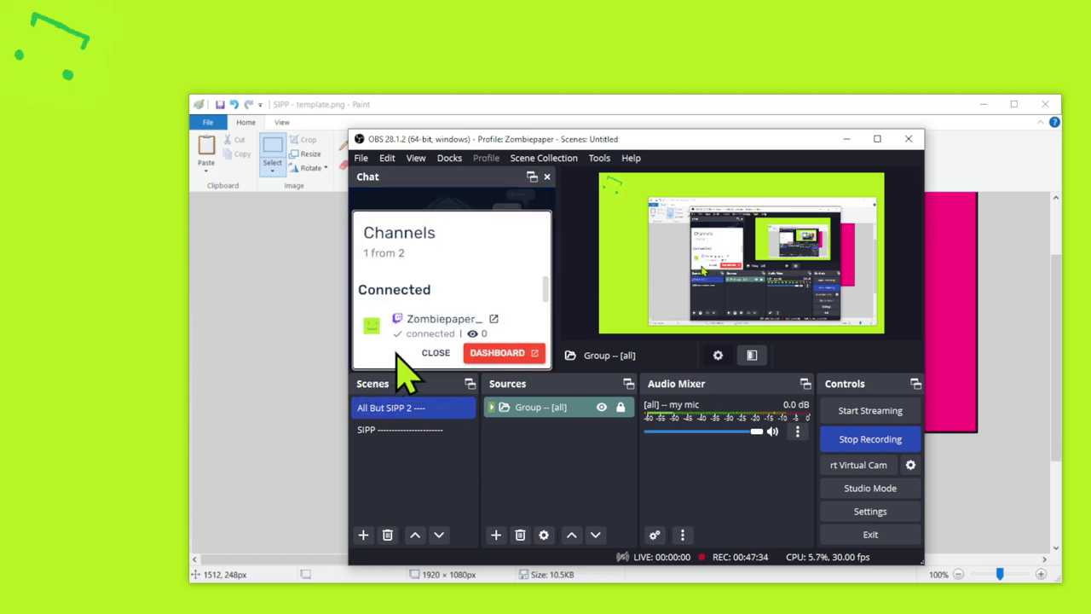
Check the connection status of the Twitch and YouTube channels in the chat's channel list and close the list.
scroll(452, 329, "down", 1)
scroll(452, 329, "down", 1)
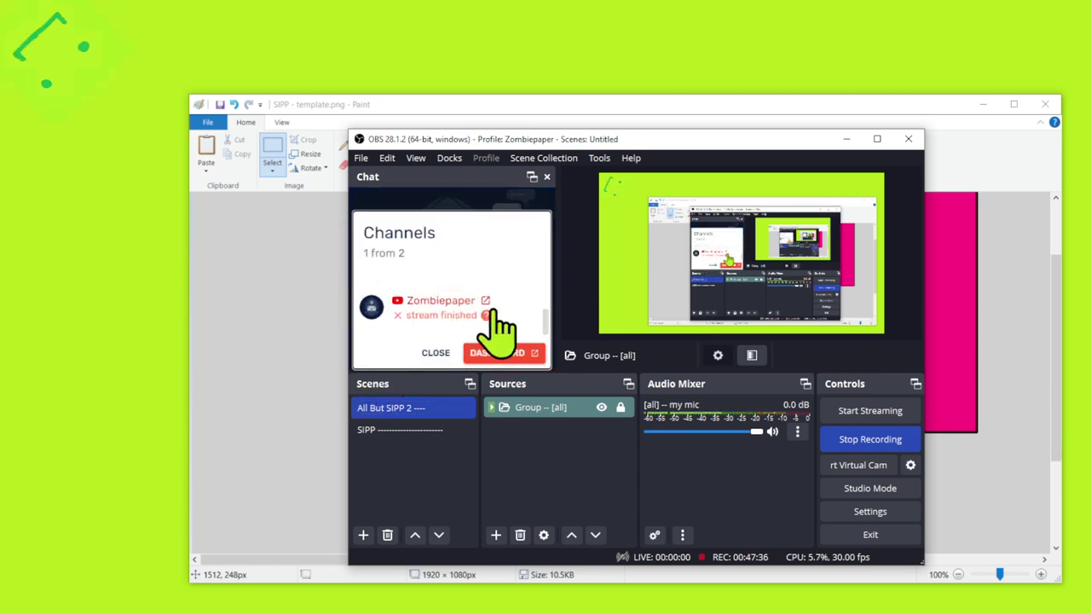
mouse_move(487, 315)
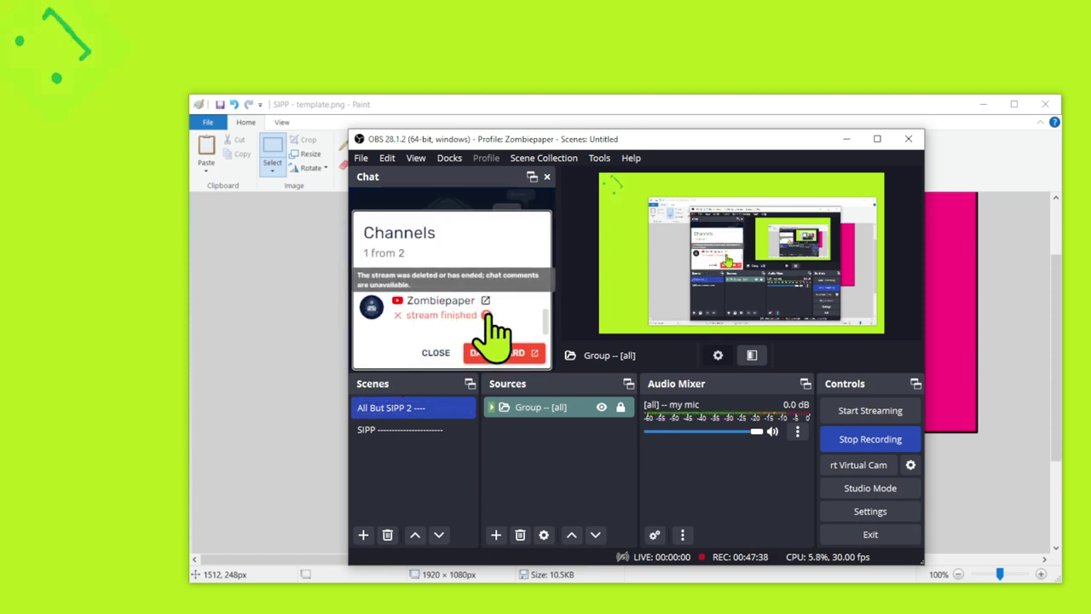
scroll(469, 323, "up", 1)
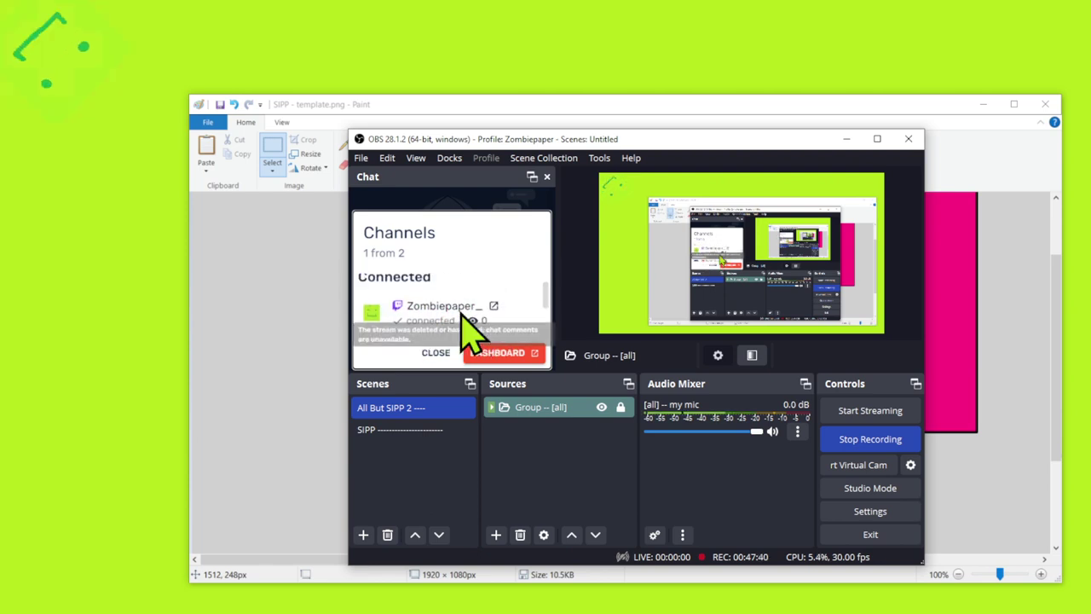
scroll(464, 328, "down", 1)
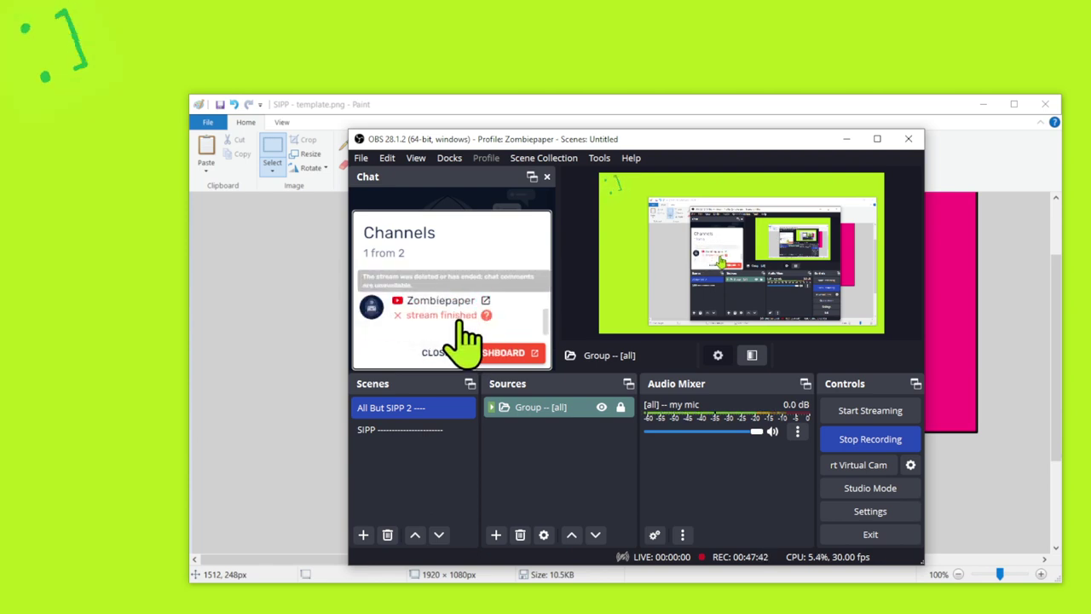
scroll(524, 331, "up", 1)
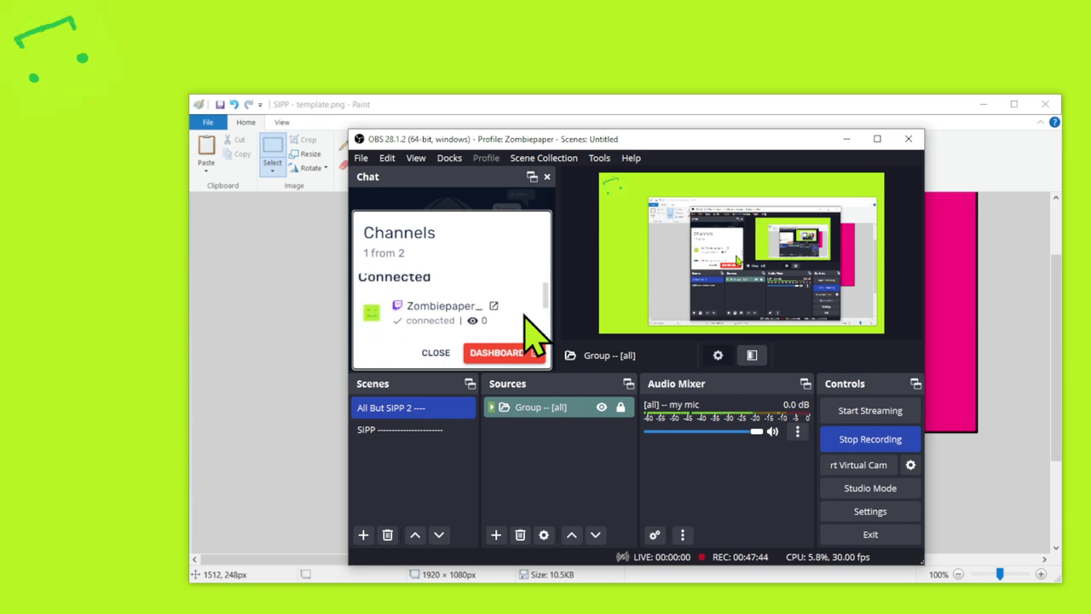
left_click(435, 352)
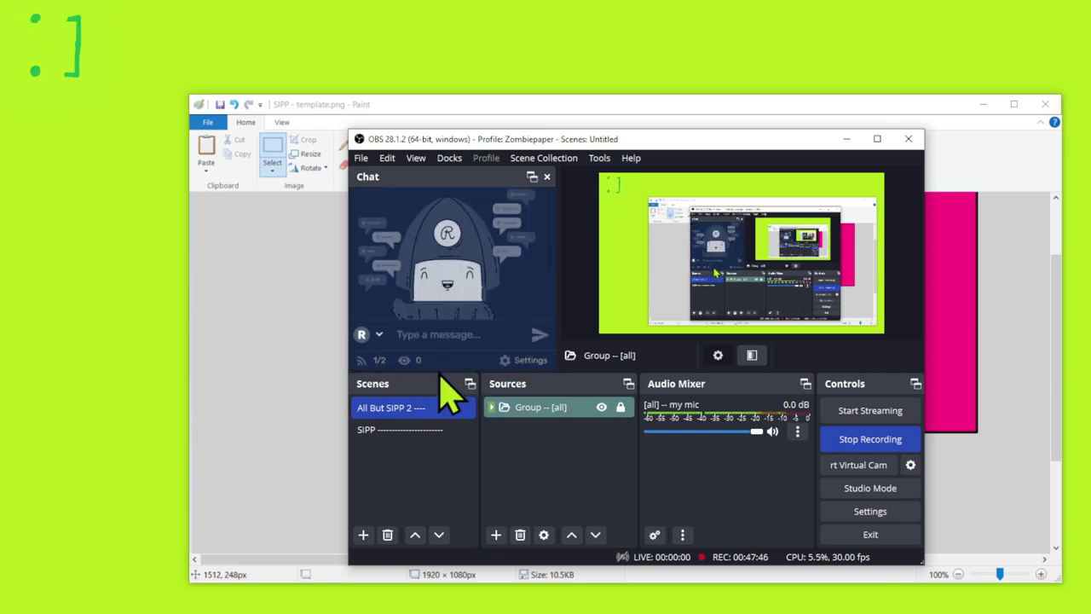
Minimize the OBS window and activate the Pencil tool for the SIPP template in Paint.
key("super+Down")
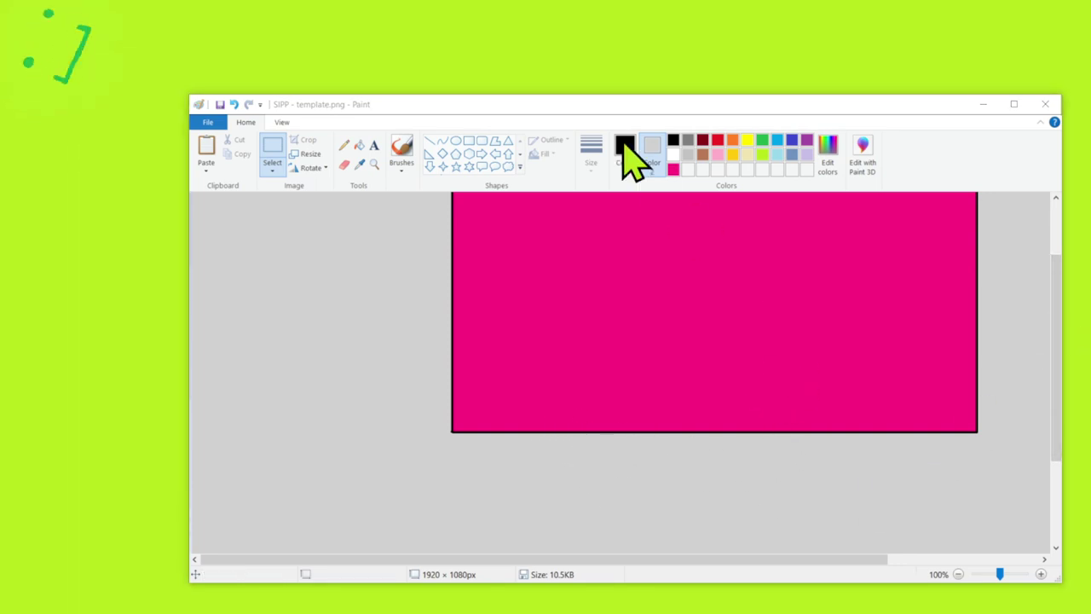
left_click(327, 110)
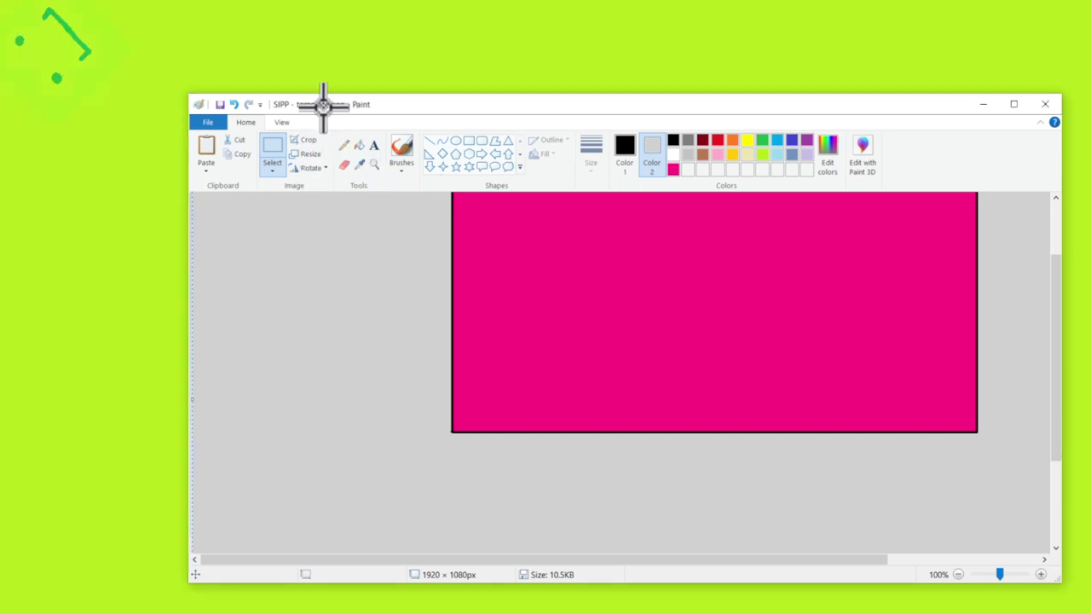
key("ctrl+a")
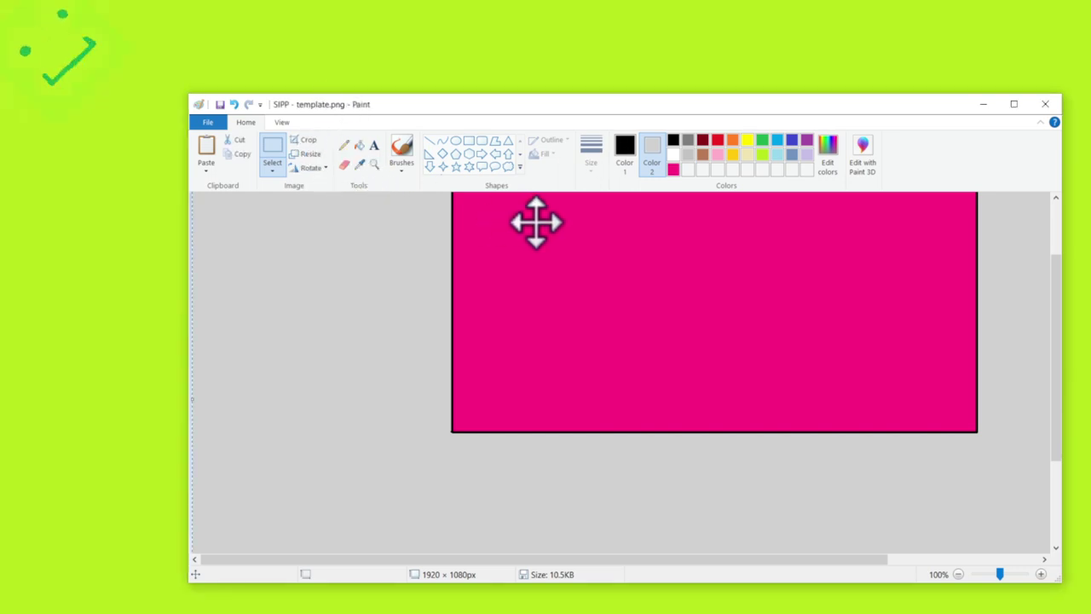
left_click(343, 145)
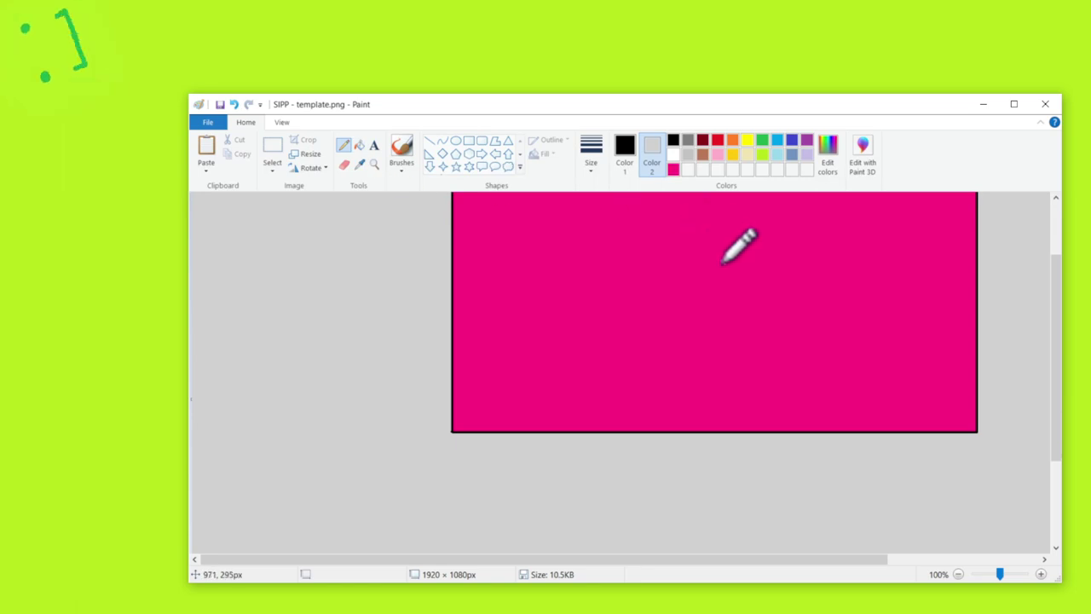
scroll(725, 272, "down", 1, "ctrl")
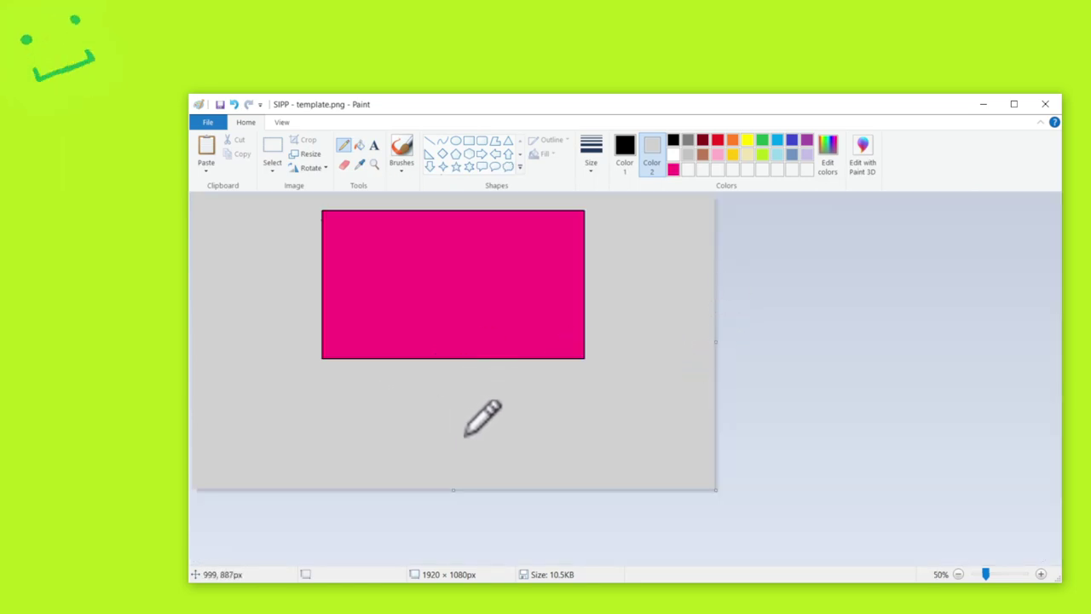
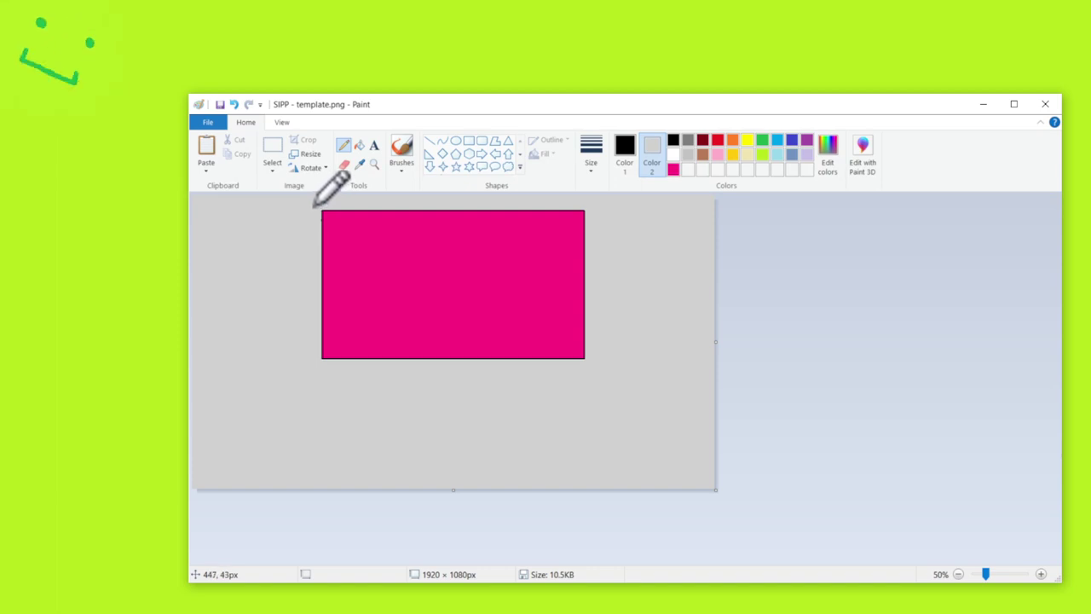
Try a freehand pencil outline along two sides of the pink rectangle and undo it.
mouse_move(311, 205)
left_mouse_down()
mouse_move(312, 372)
mouse_move(372, 371)
left_mouse_up()
left_click_drag(456, 375, 483, 374)
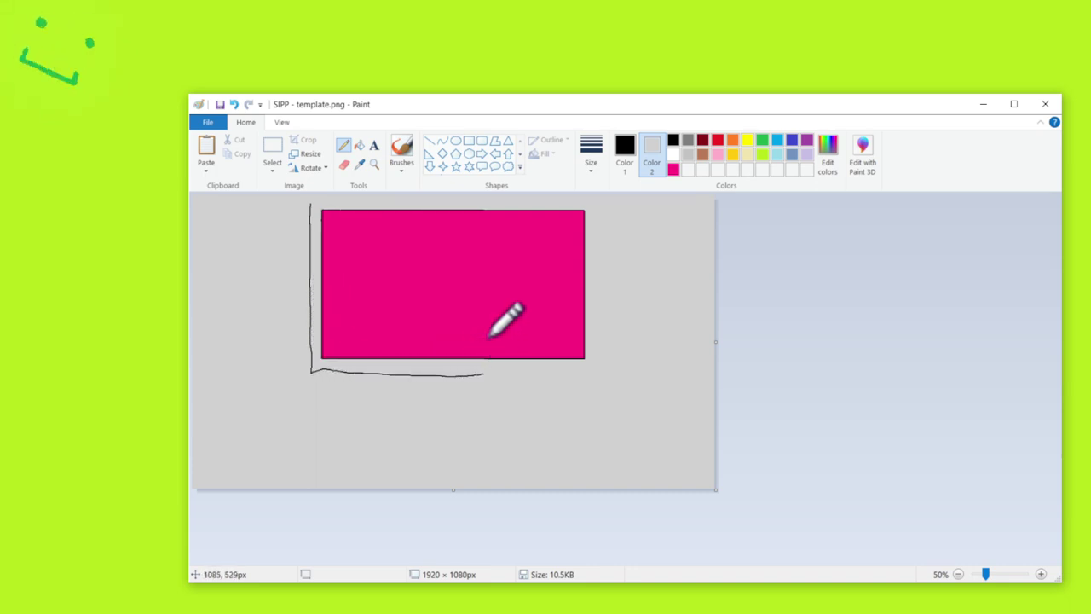
key("ctrl+z")
key("ctrl+z")
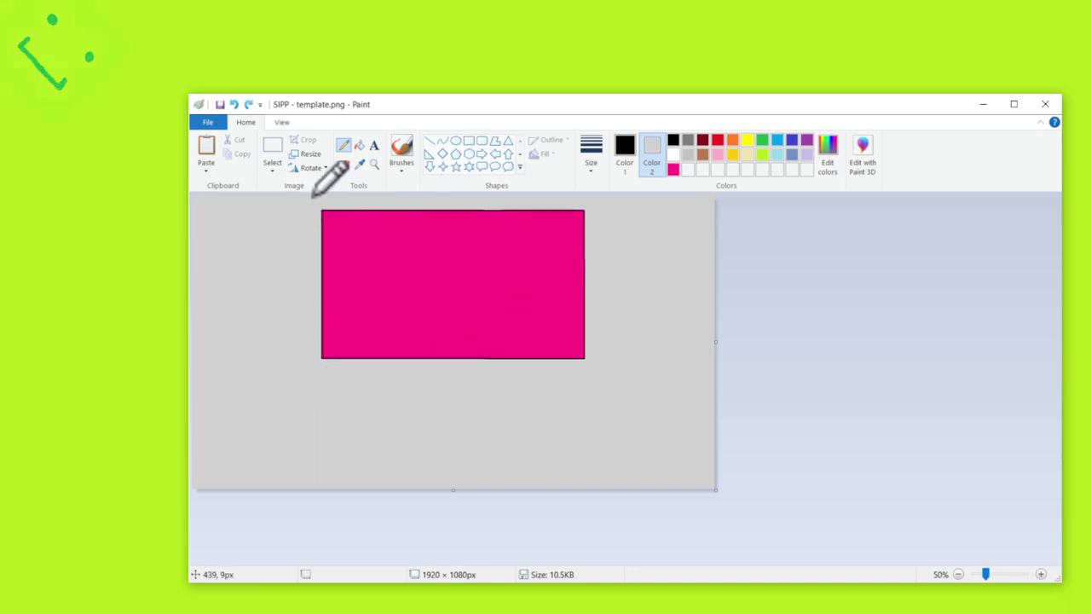
Try a Rectangle shape of about 1006 × 582 px as an outline around the pink area and undo it.
left_click(468, 141)
scroll(315, 203, "up", 1)
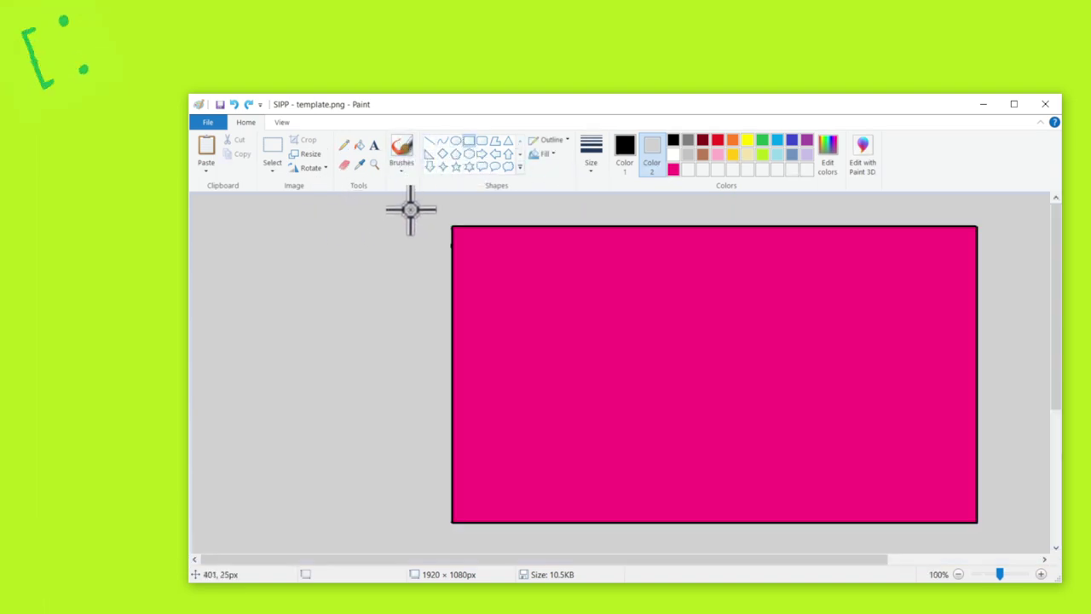
left_click_drag(481, 560, 606, 563)
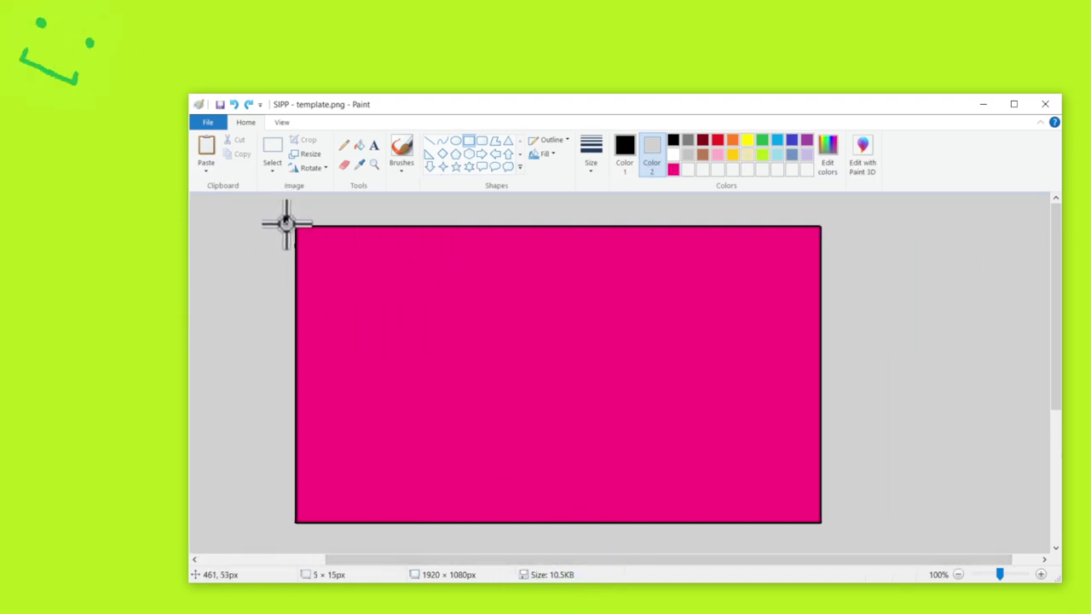
left_click_drag(285, 222, 828, 529)
key("ctrl+z")
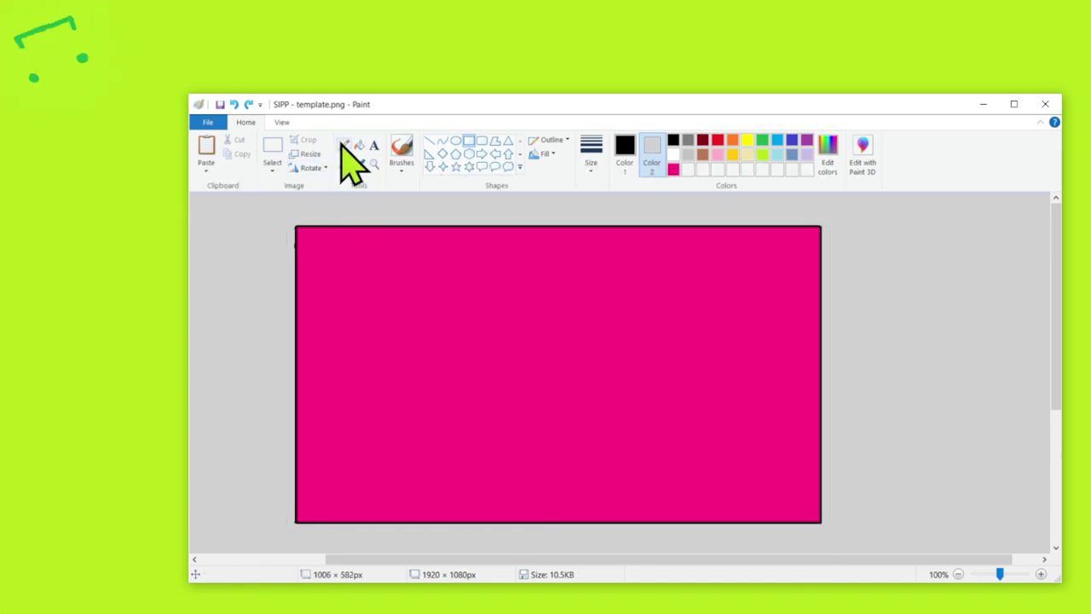
Pencil a small black corner bracket just outside the pink rectangle's upper-left corner.
left_click(344, 145)
left_click_drag(291, 219, 301, 216)
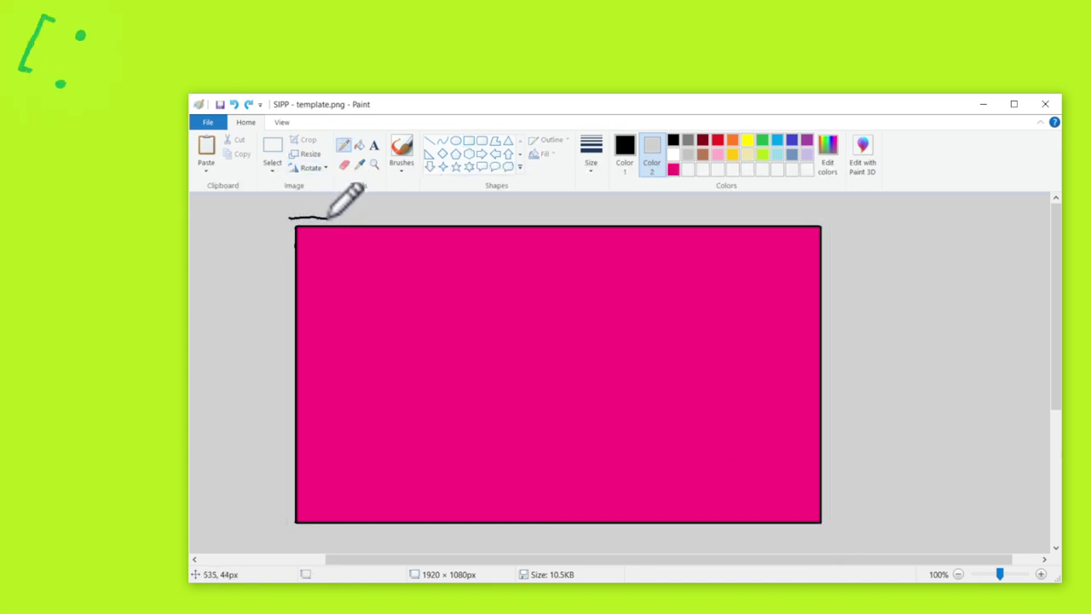
key("ctrl+z")
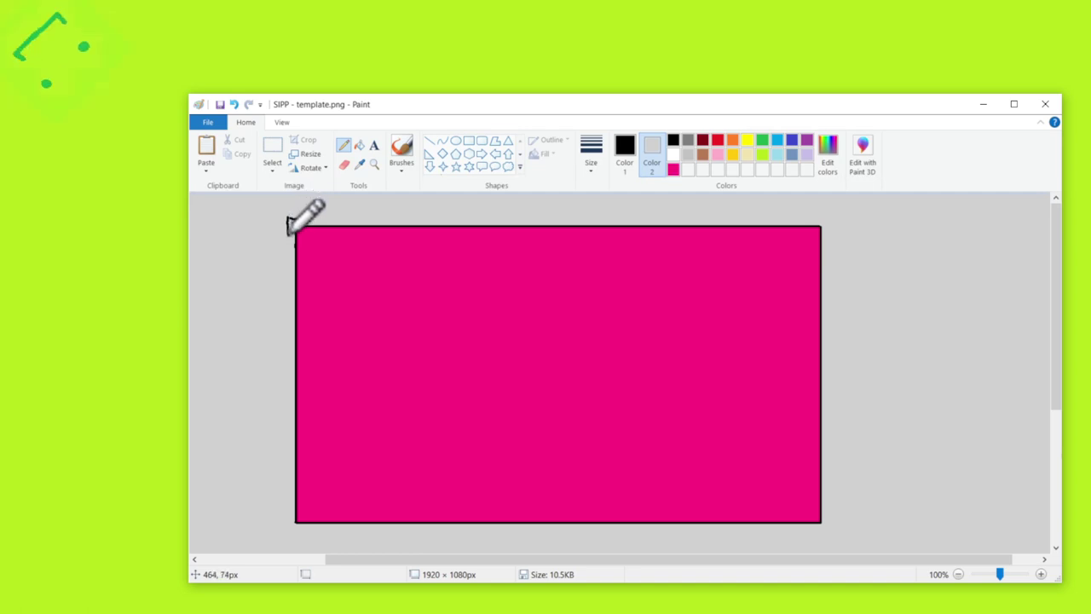
Select the end of the bracket's upper stroke and stretch it along the pink rectangle's top edge to about 386 px wide.
left_click(273, 157)
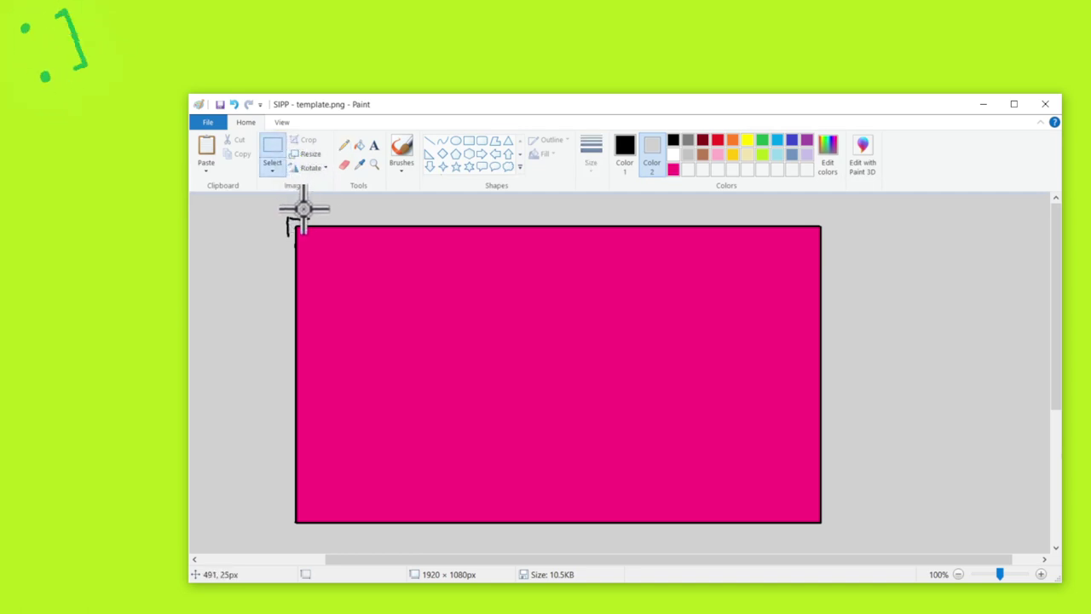
left_click_drag(306, 220, 306, 219)
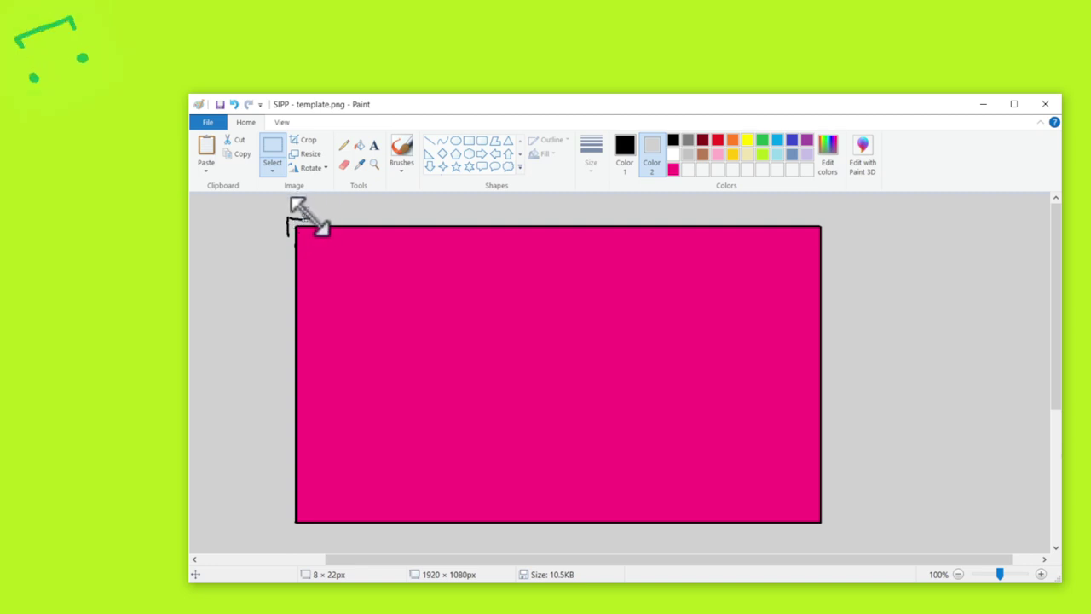
scroll(385, 231, "up", 1)
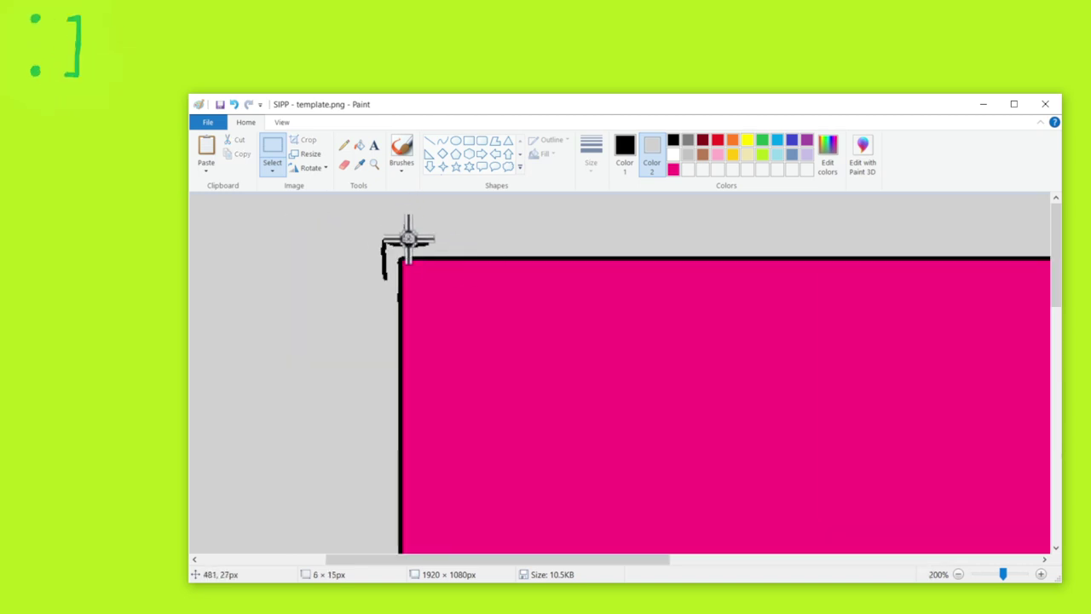
left_click_drag(424, 240, 824, 248)
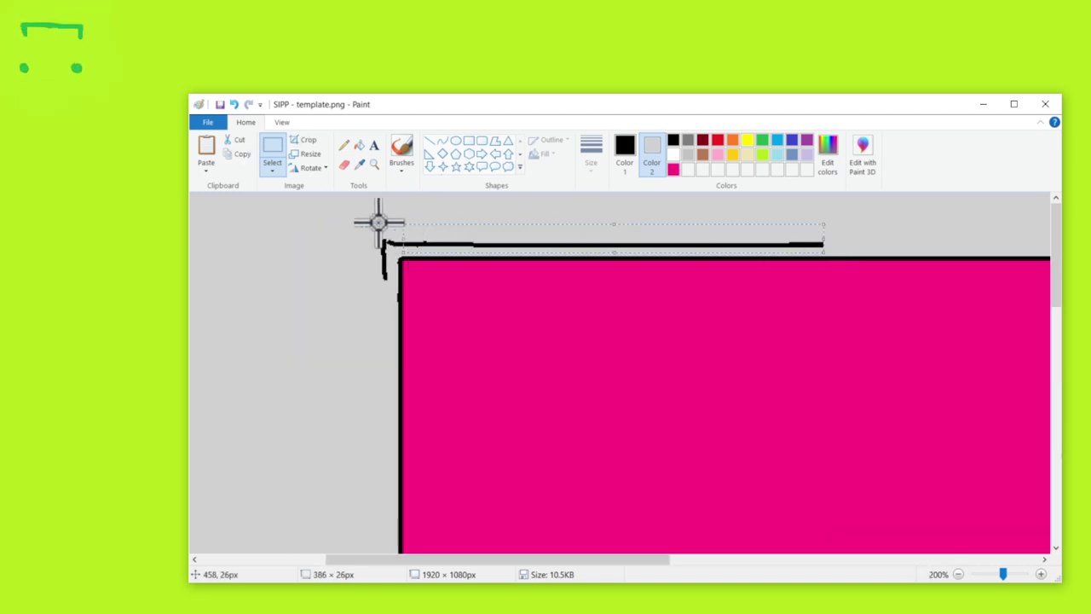
left_click(348, 216)
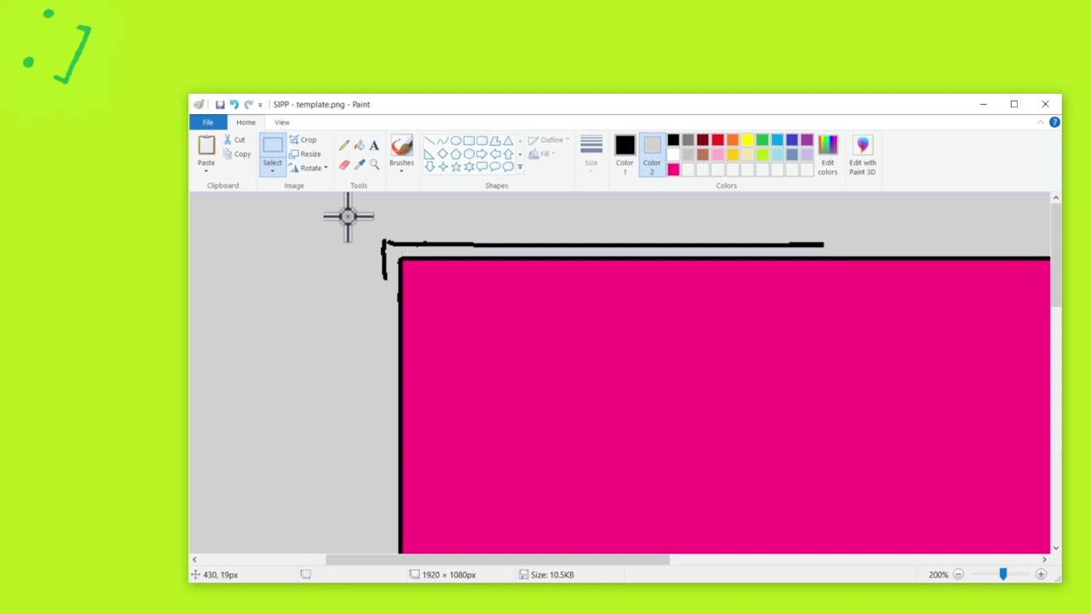
Touch up the corner joint of the new outline with the Pencil tool.
left_click(343, 145)
scroll(409, 252, "up", 1)
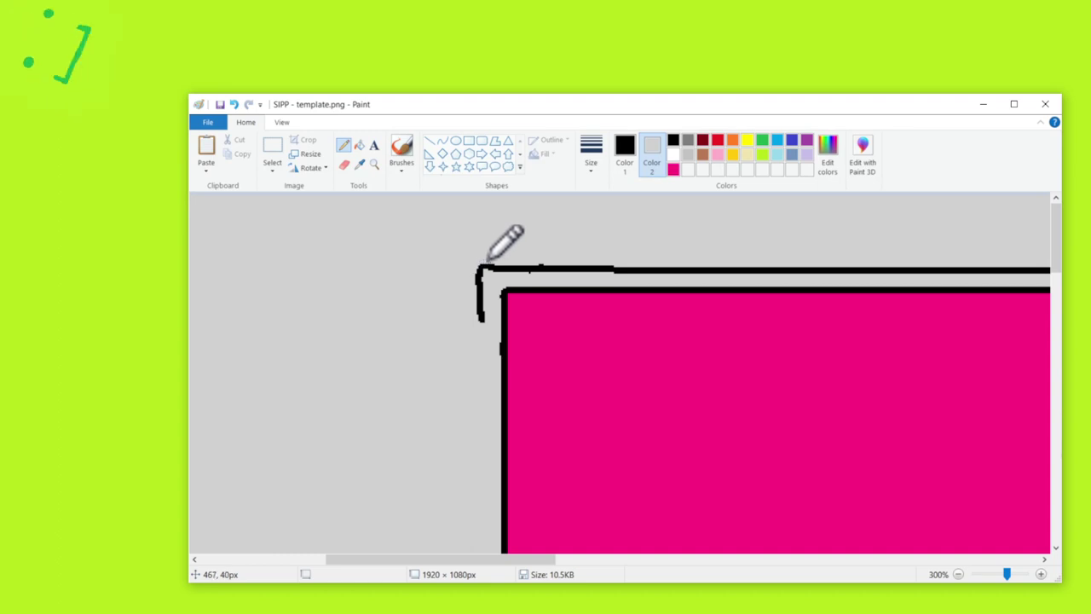
scroll(480, 270, "down", 1)
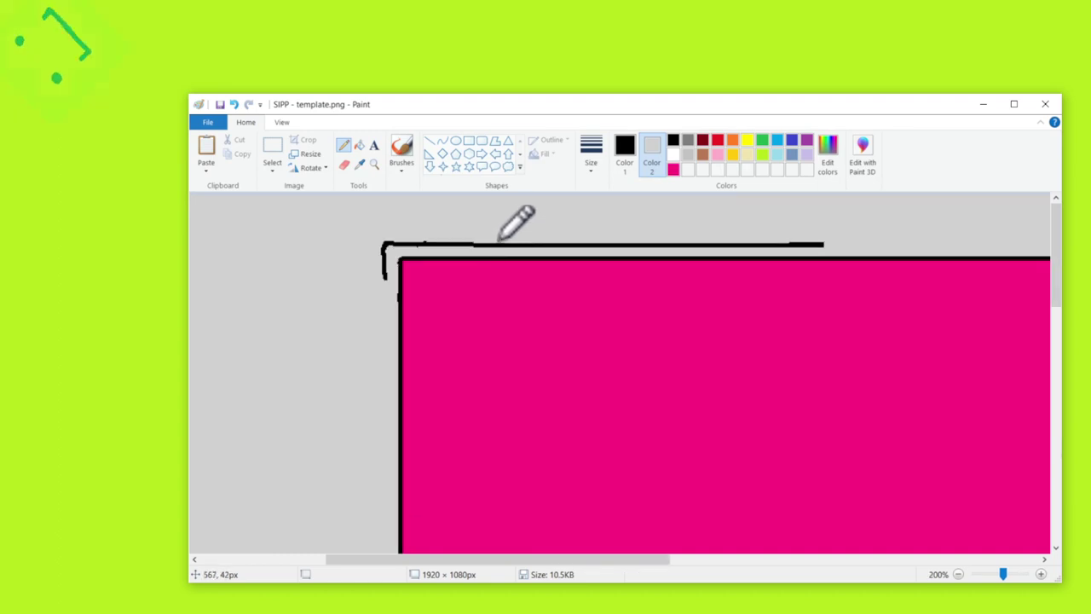
scroll(559, 232, "down", 1)
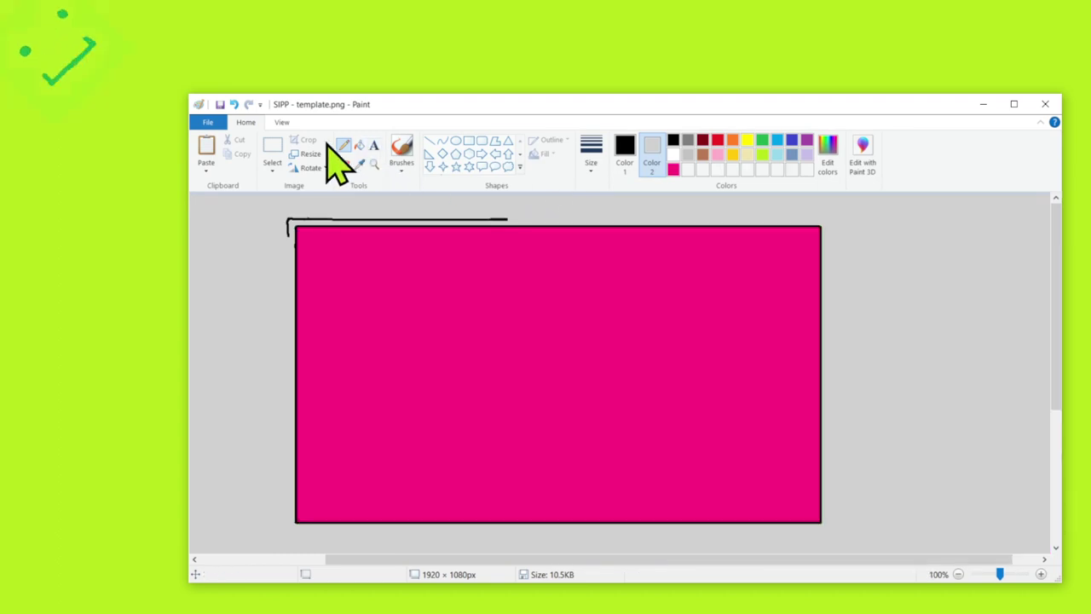
Select the end of the outline's upper line and stretch it just past the pink rectangle's upper-right corner.
left_click(277, 158)
left_click_drag(478, 200, 502, 224)
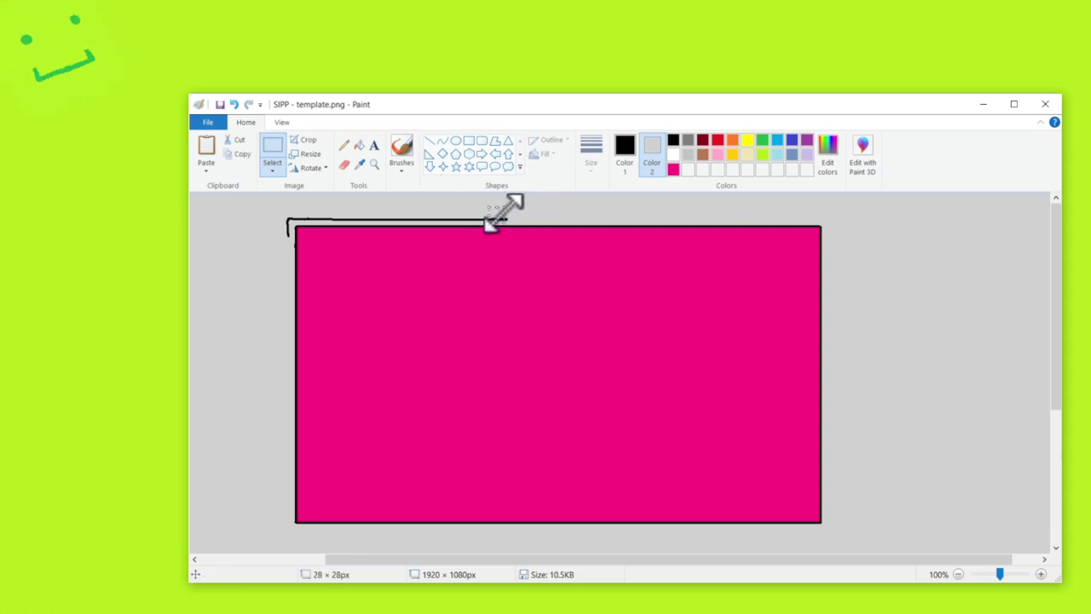
left_click_drag(505, 211, 456, 223)
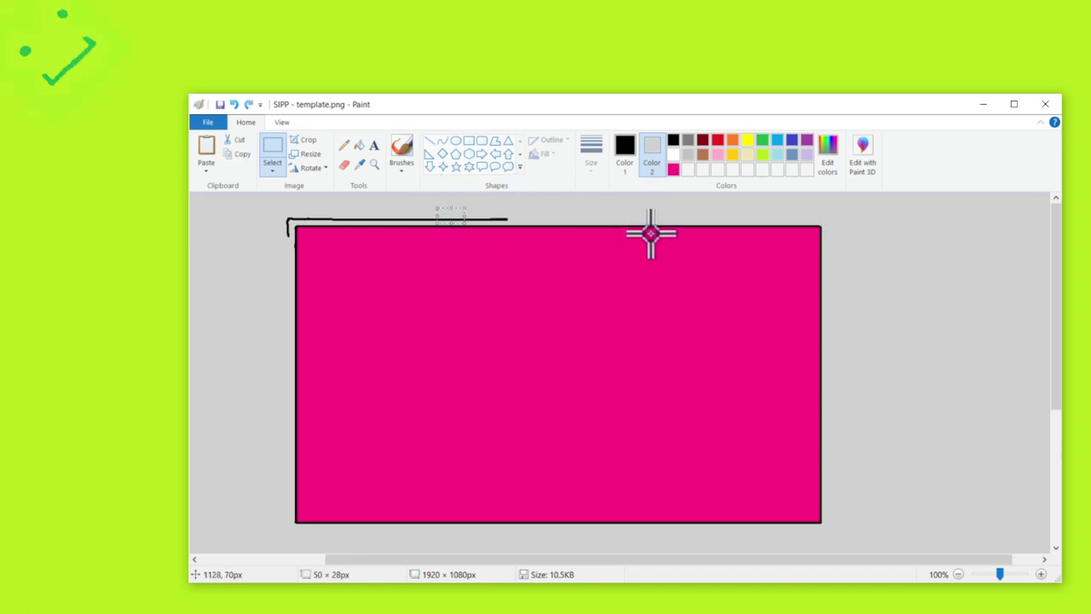
scroll(650, 233, "up", 1)
left_click_drag(601, 568, 779, 568)
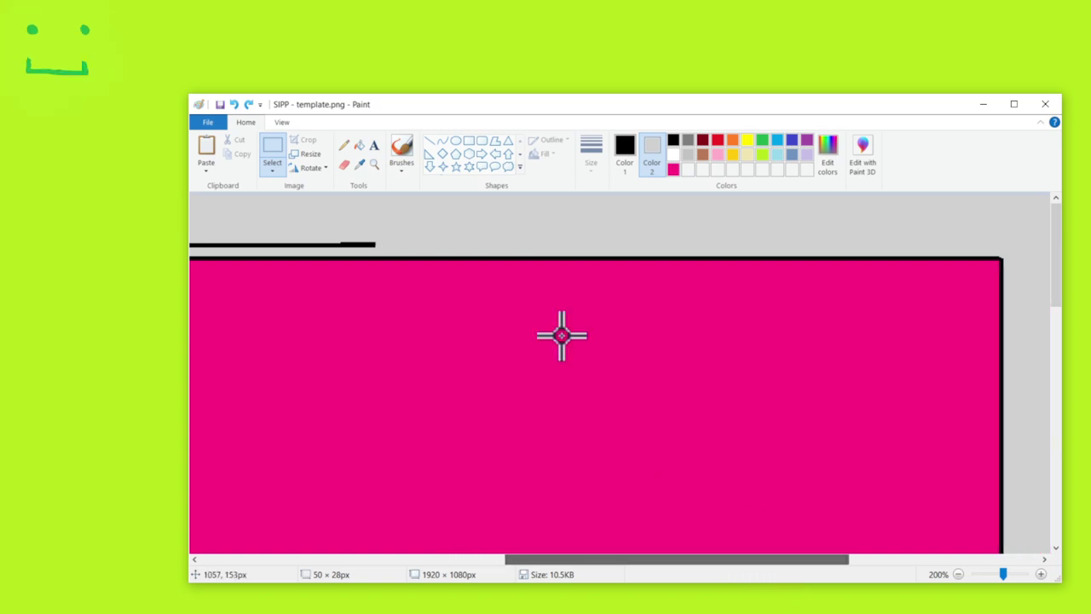
mouse_move(344, 225)
left_mouse_down()
mouse_move(404, 247)
mouse_move(276, 225)
mouse_move(309, 252)
mouse_move(1015, 236)
left_mouse_up()
left_click_drag(825, 561, 948, 566)
Pencil a short downward stroke from the outline's upper-right corner, undoing the first, longer freehand attempt.
left_click(343, 145)
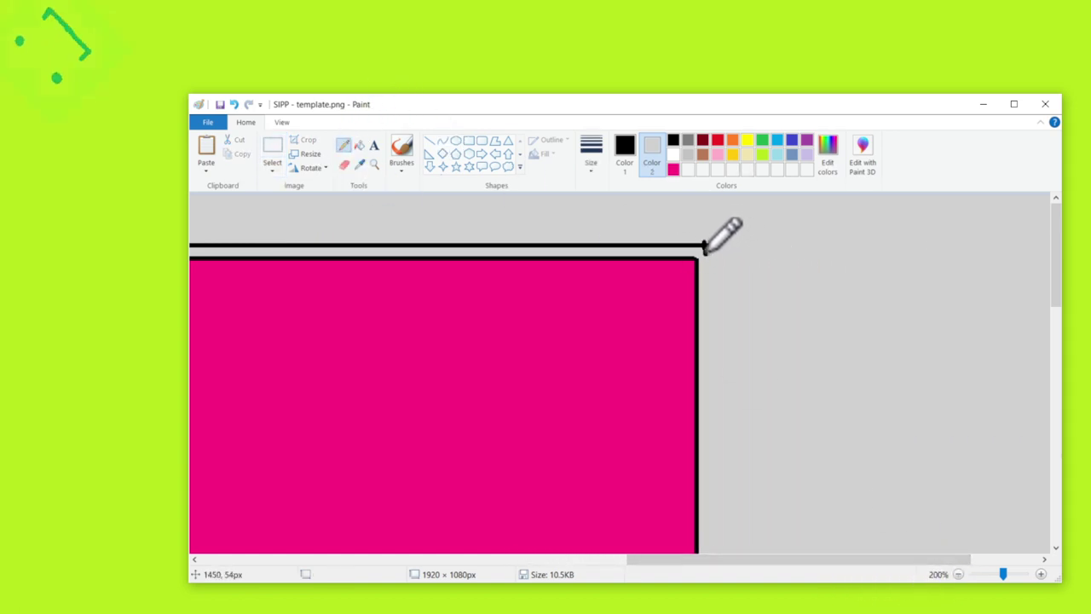
left_click_drag(704, 247, 708, 304)
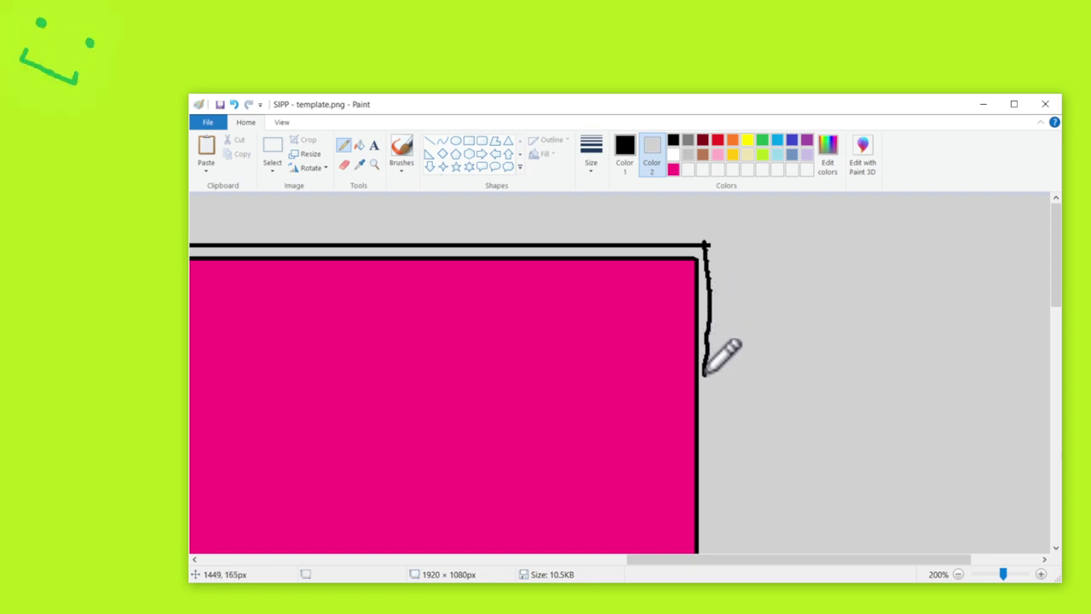
key("ctrl+z")
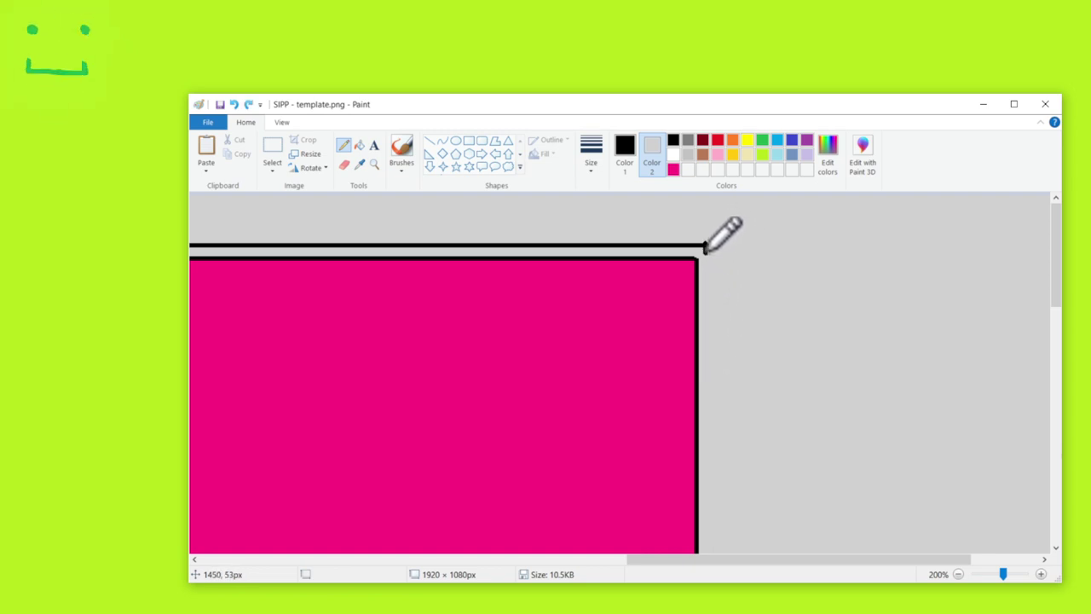
Select the lower end of the new corner stroke and stretch it down beside the pink rectangle's right edge to about 535 px tall.
left_click(274, 151)
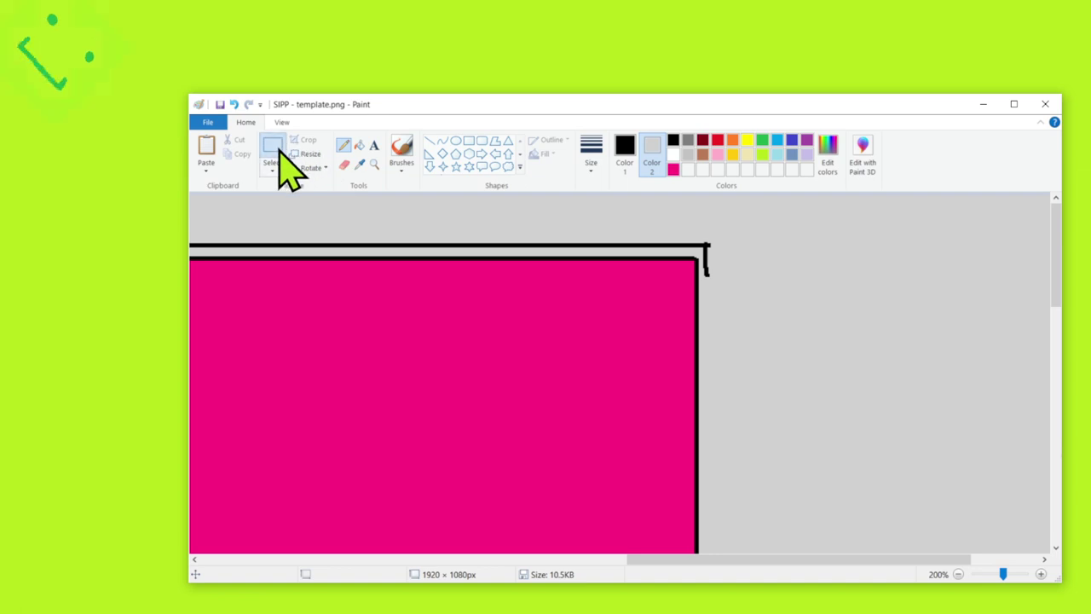
left_click_drag(704, 266, 717, 275)
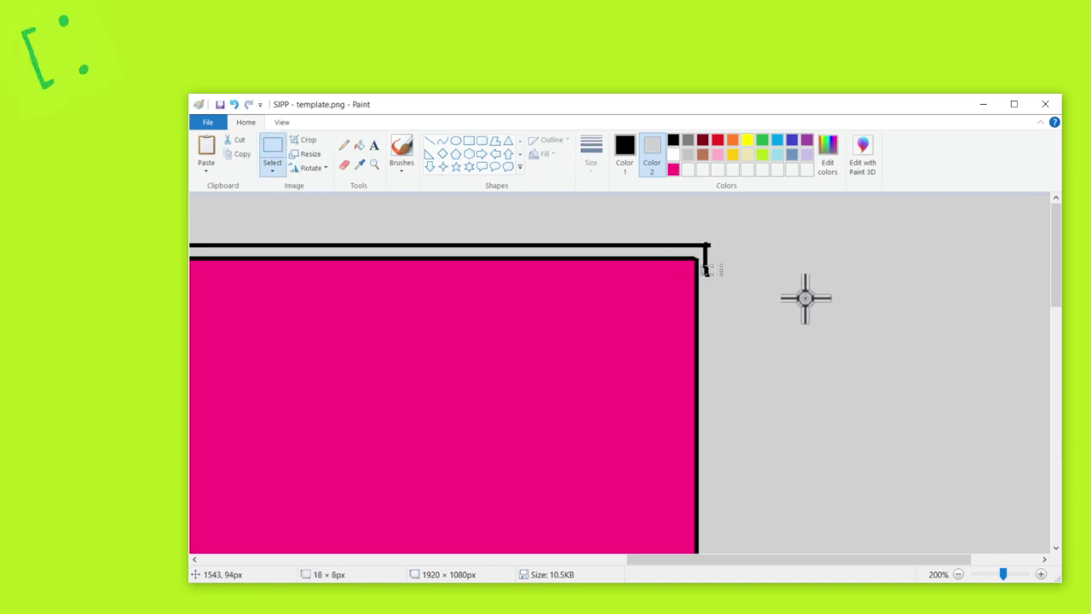
left_click(651, 251)
left_click_drag(702, 255, 759, 426)
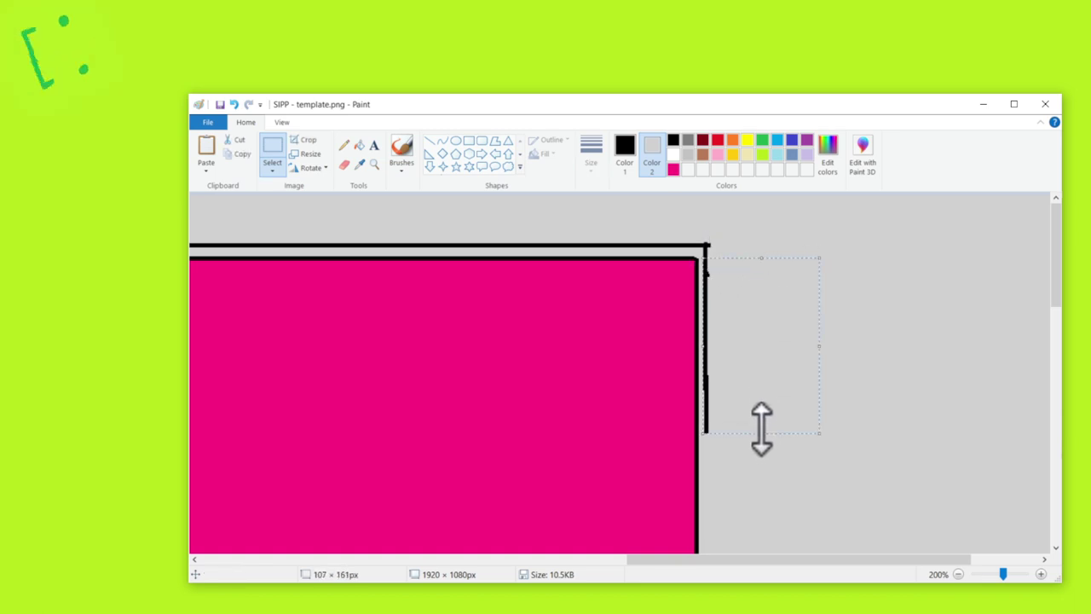
scroll(781, 236, "down", 1)
left_click_drag(767, 353, 771, 494)
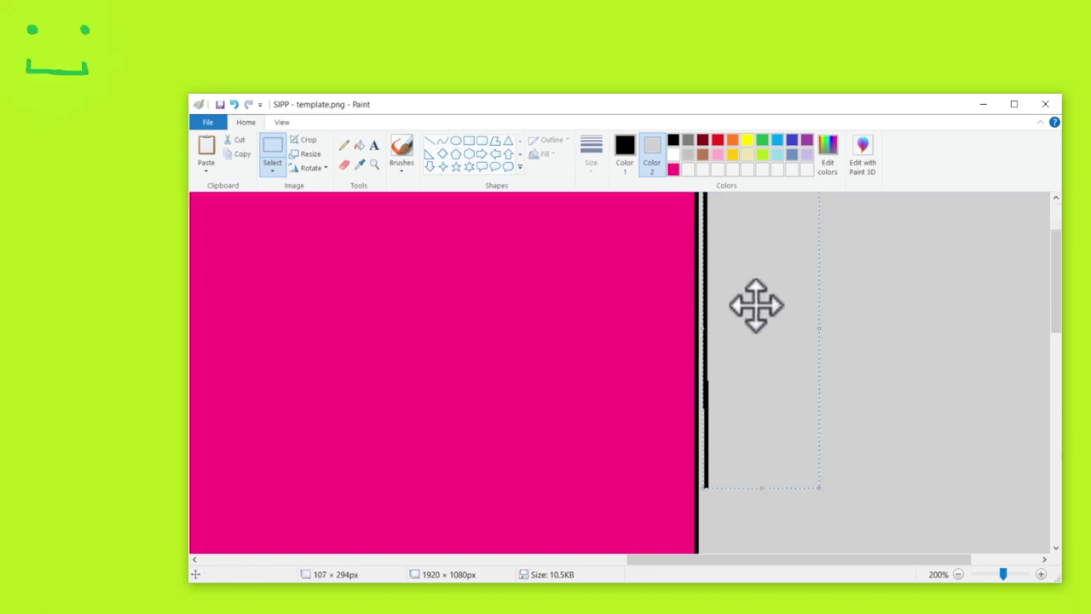
scroll(755, 304, "down", 2)
left_click_drag(770, 312, 767, 488)
scroll(767, 490, "down", 2)
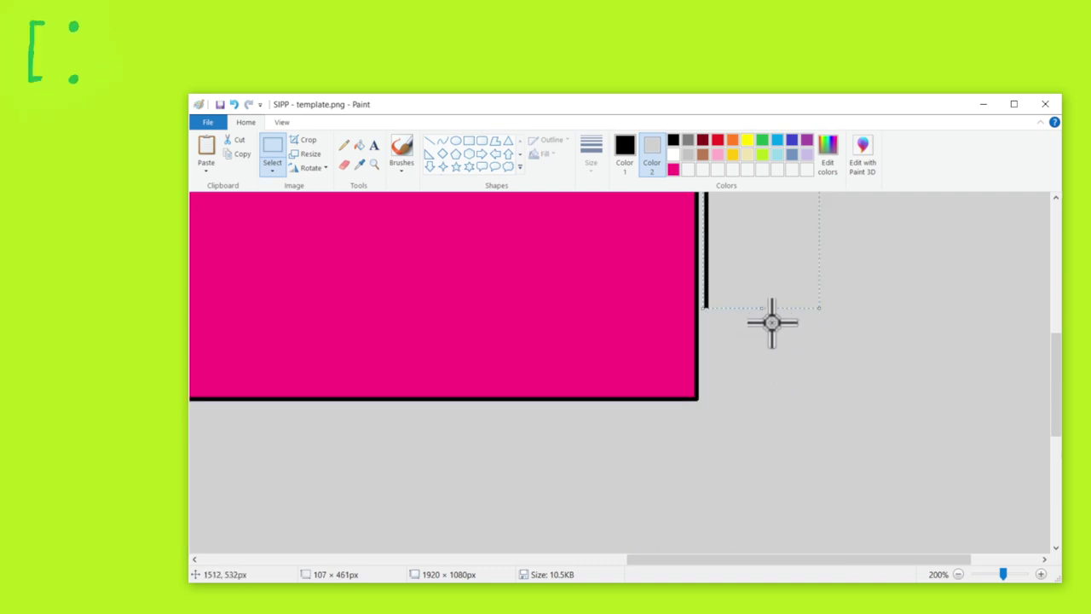
left_click_drag(765, 315, 774, 389)
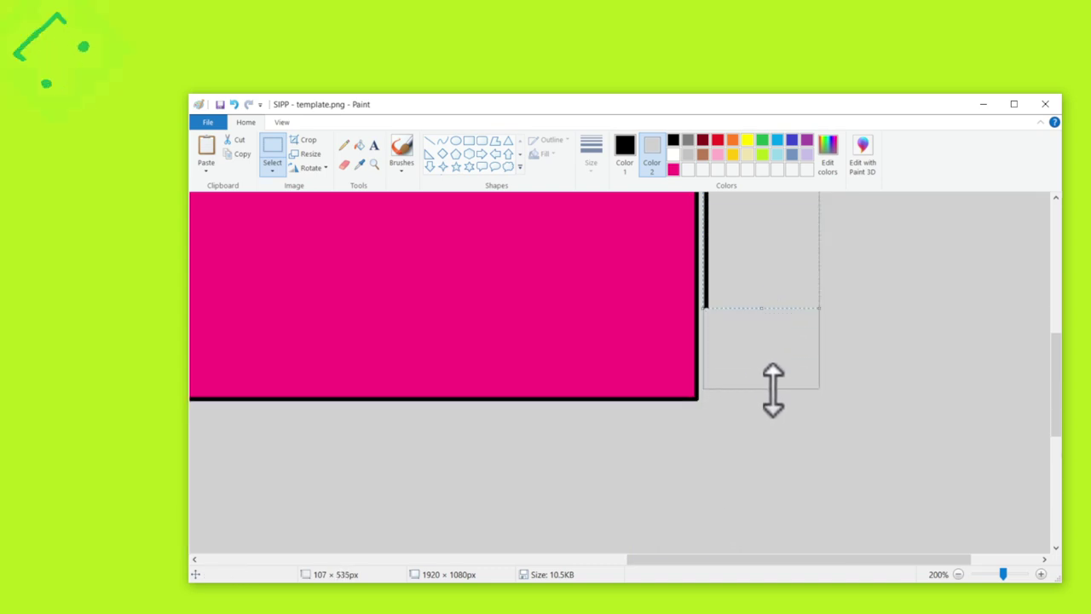
left_click(589, 346)
Pencil a short stroke around the lower-right corner and stretch its end along the pink rectangle's bottom edge to the lower-left corner.
left_click(343, 145)
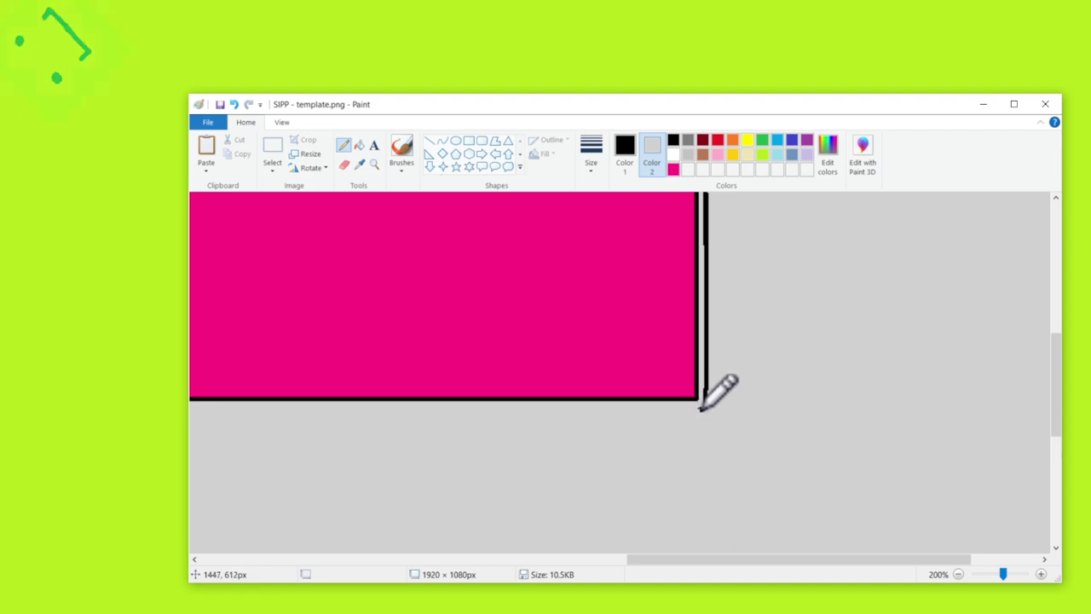
left_click_drag(701, 408, 665, 410)
left_click(272, 154)
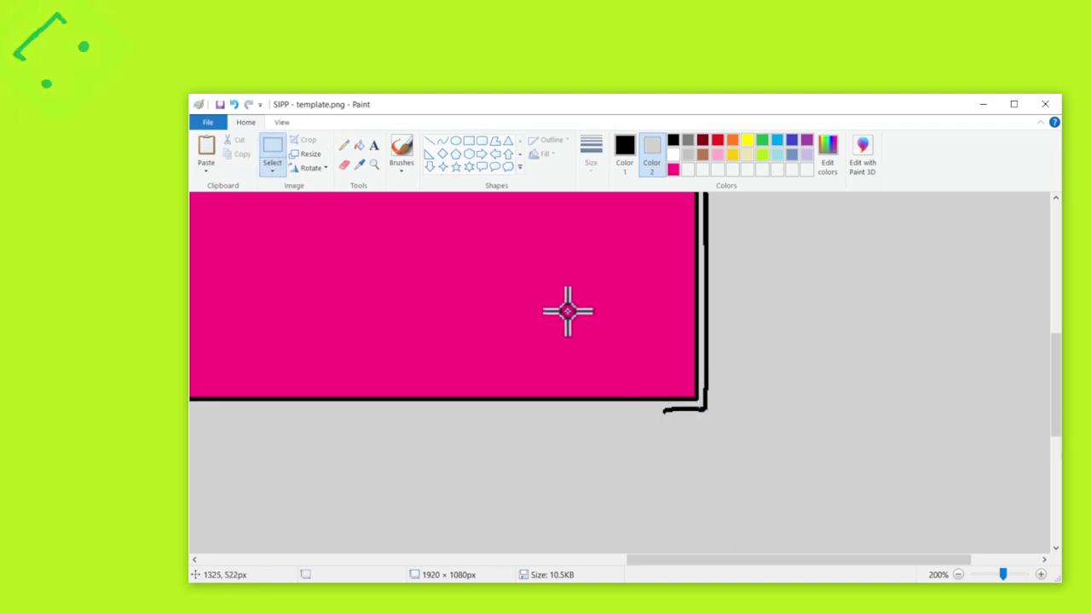
mouse_move(654, 398)
left_mouse_down()
mouse_move(687, 433)
mouse_move(683, 482)
mouse_move(167, 427)
left_mouse_up()
left_click_drag(647, 573, 361, 528)
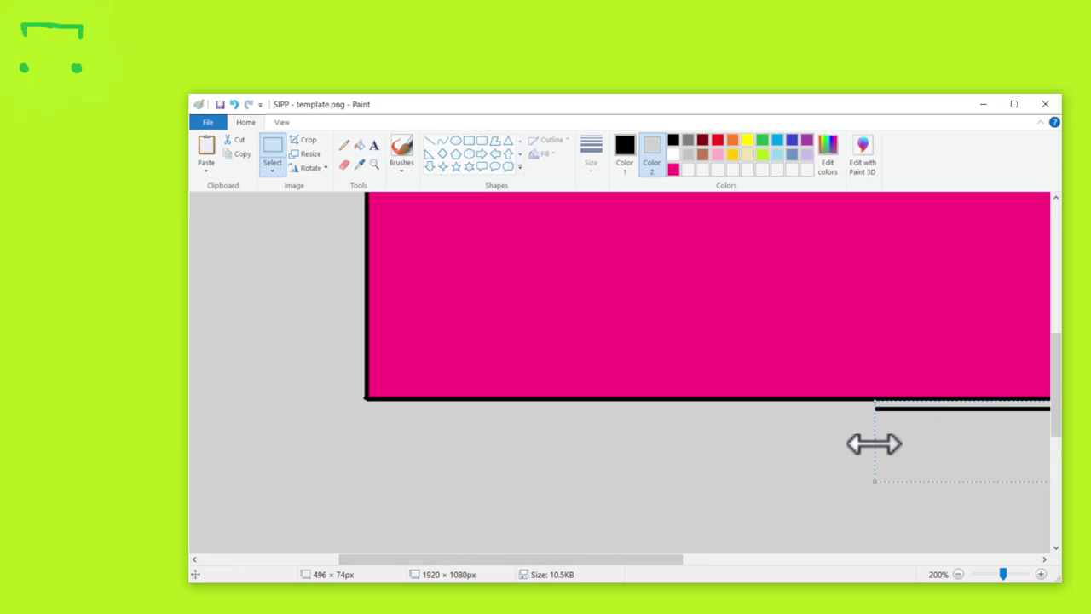
left_click_drag(875, 442, 368, 442)
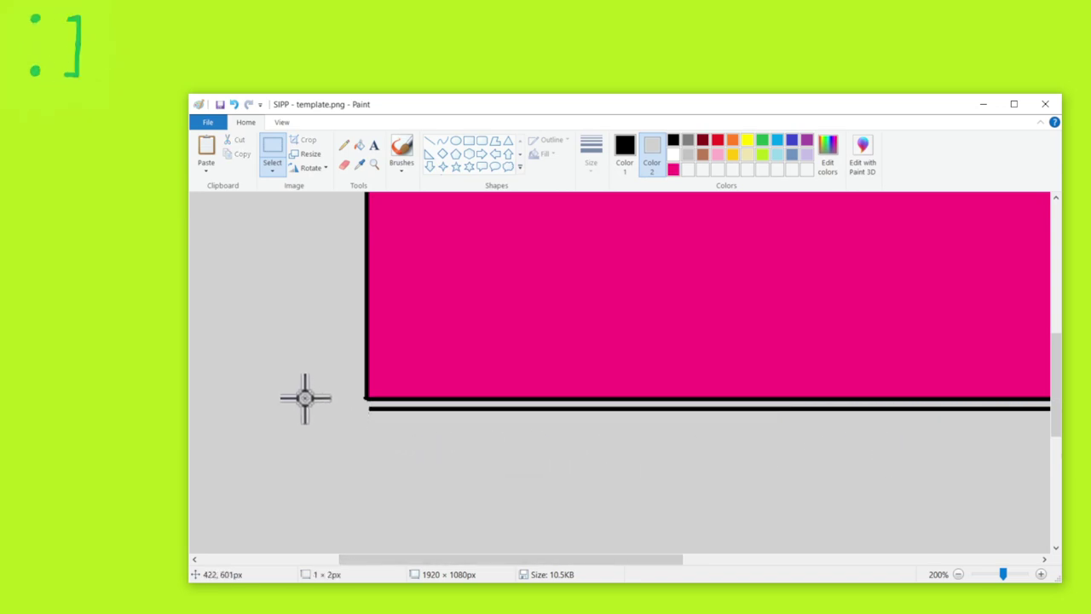
Pencil the outline's lower-left corner and stretch its upper end along the pink rectangle's left edge to near the upper-left corner.
left_click(344, 144)
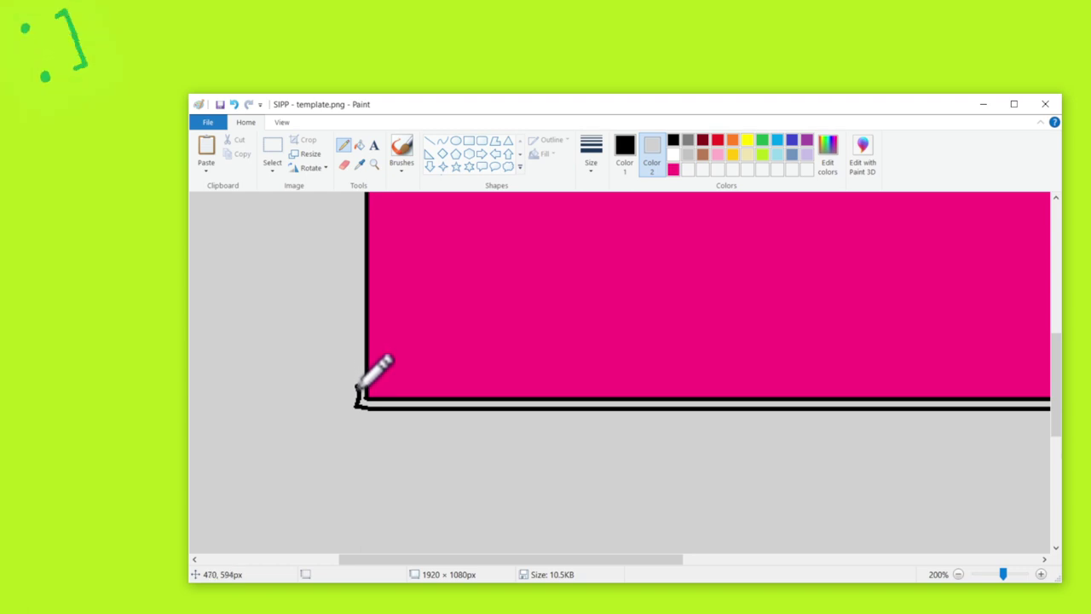
left_click(272, 158)
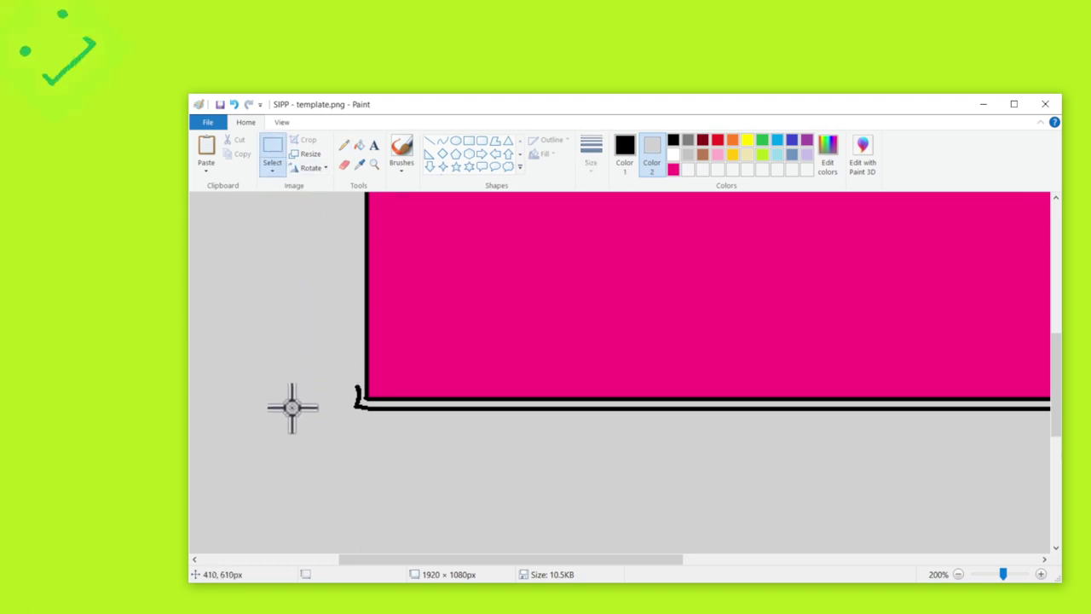
left_click_drag(301, 405, 342, 171)
left_click(275, 344)
scroll(282, 273, "up", 3)
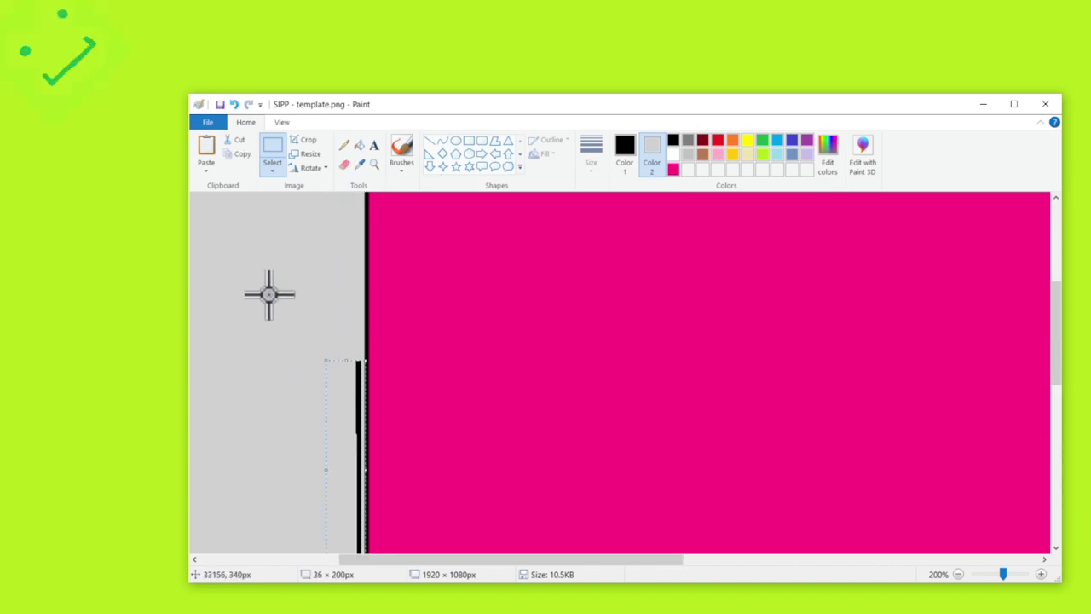
left_click_drag(346, 360, 343, 195)
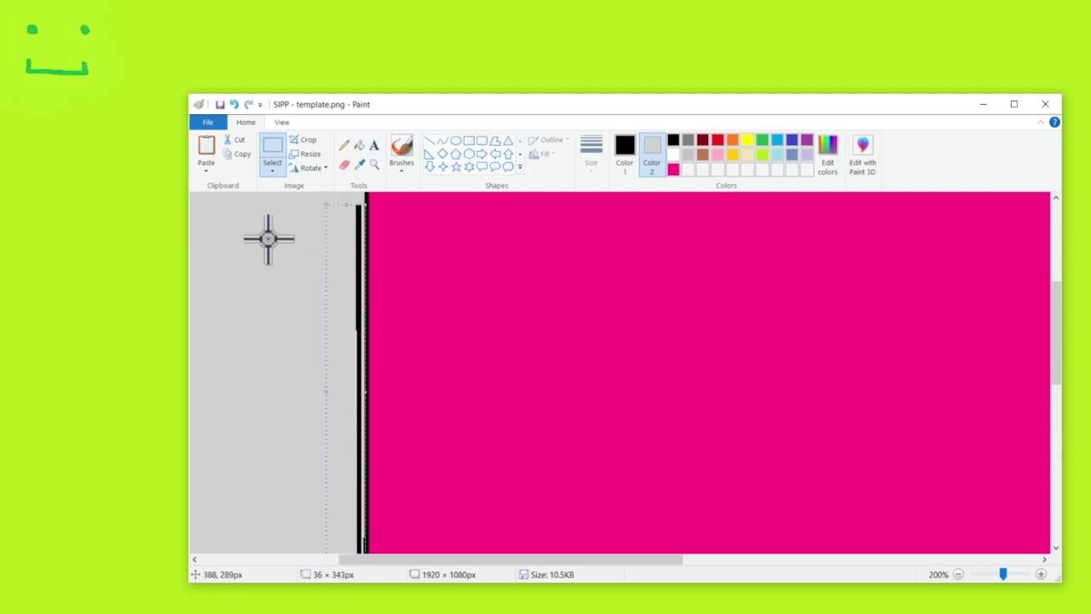
scroll(243, 269, "up", 3)
left_click_drag(351, 477, 344, 298)
Delete the misaligned stub at the outline's upper-left corner and pencil a new joint between the left and upper lines.
left_click(303, 223)
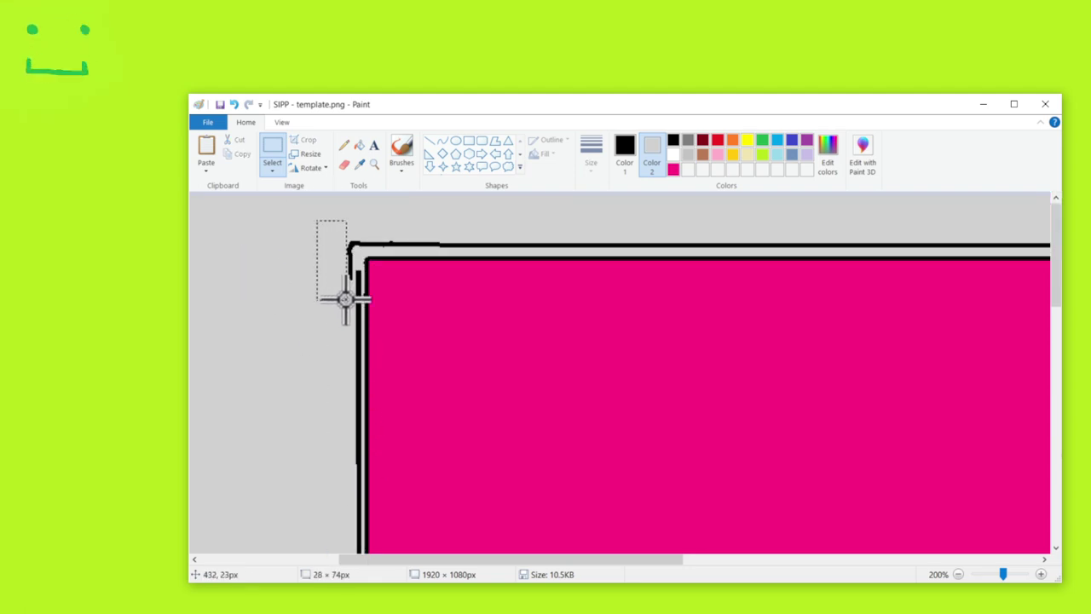
key("Delete")
left_click(343, 145)
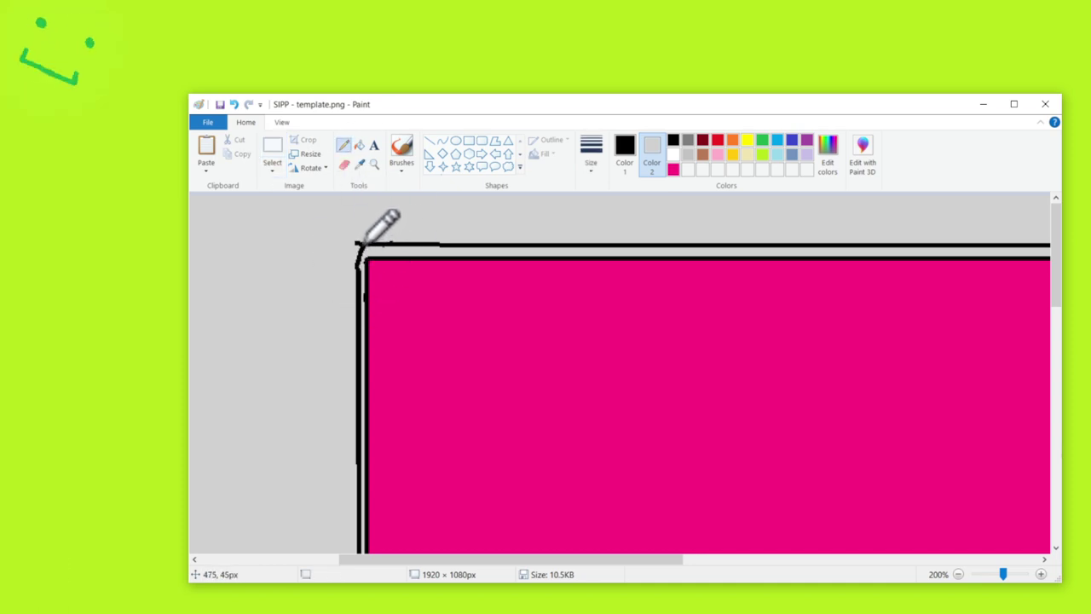
Select a strip about 1195 × 50 px containing the outline's upper line and shift it slightly down toward the pink rectangle.
scroll(362, 235, "down", 2)
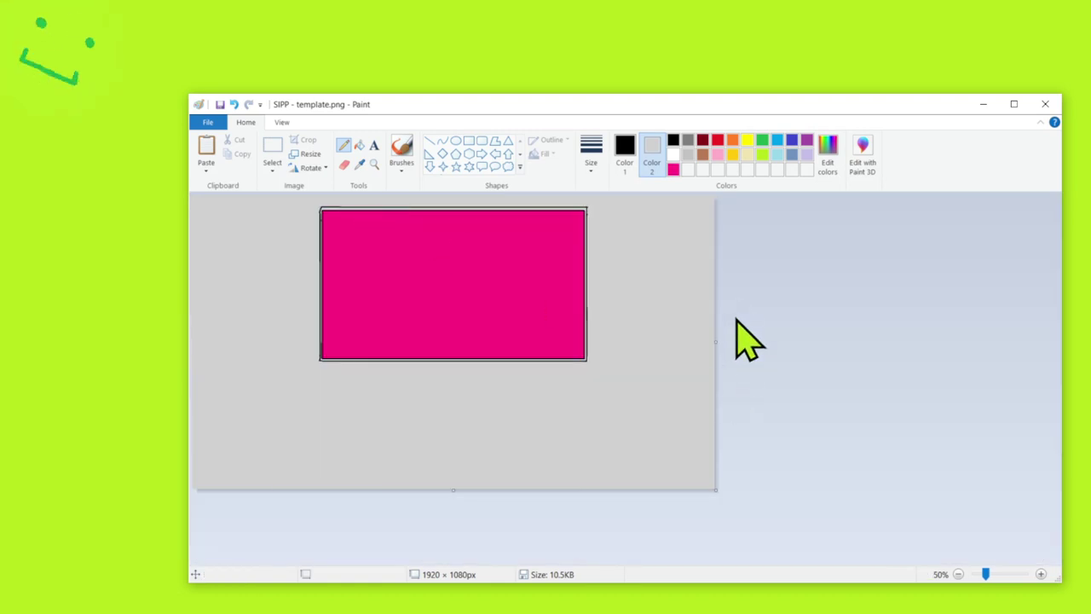
scroll(738, 317, "up", 1)
scroll(818, 384, "down", 4)
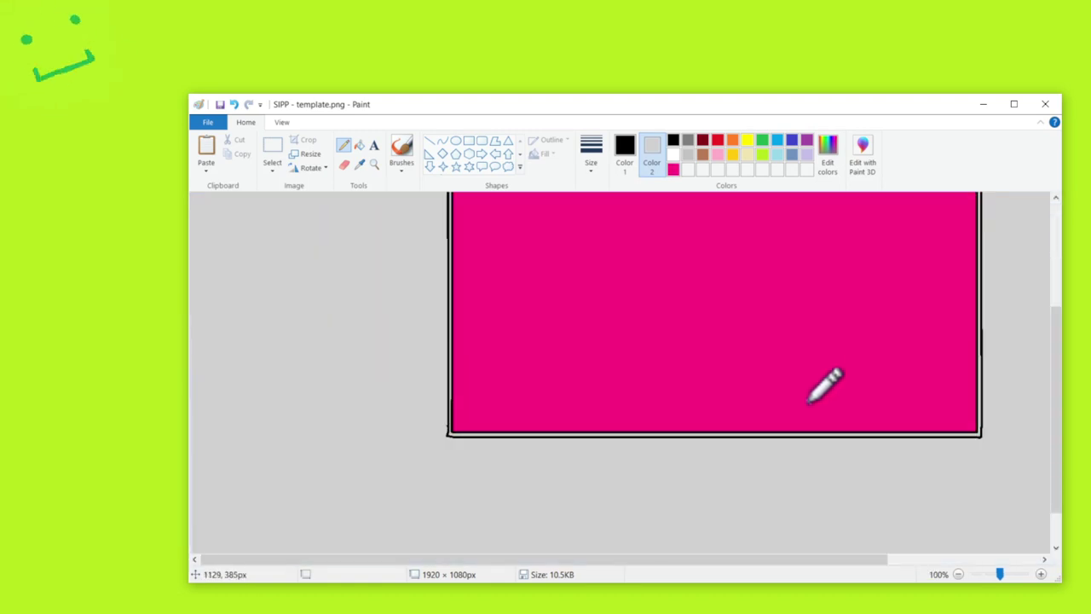
scroll(779, 438, "up", 2)
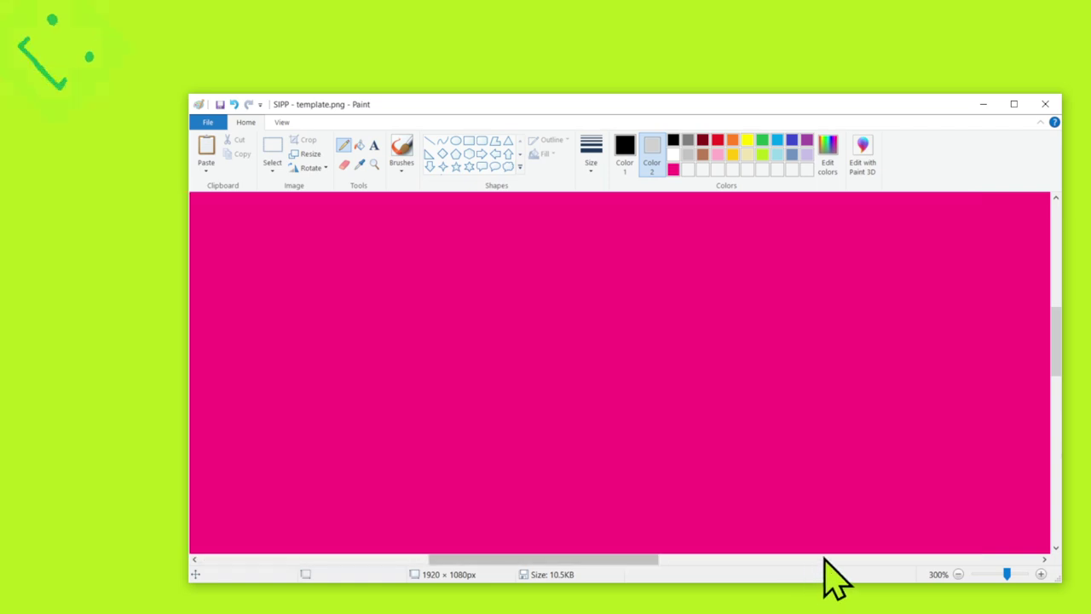
left_click_drag(606, 561, 853, 564)
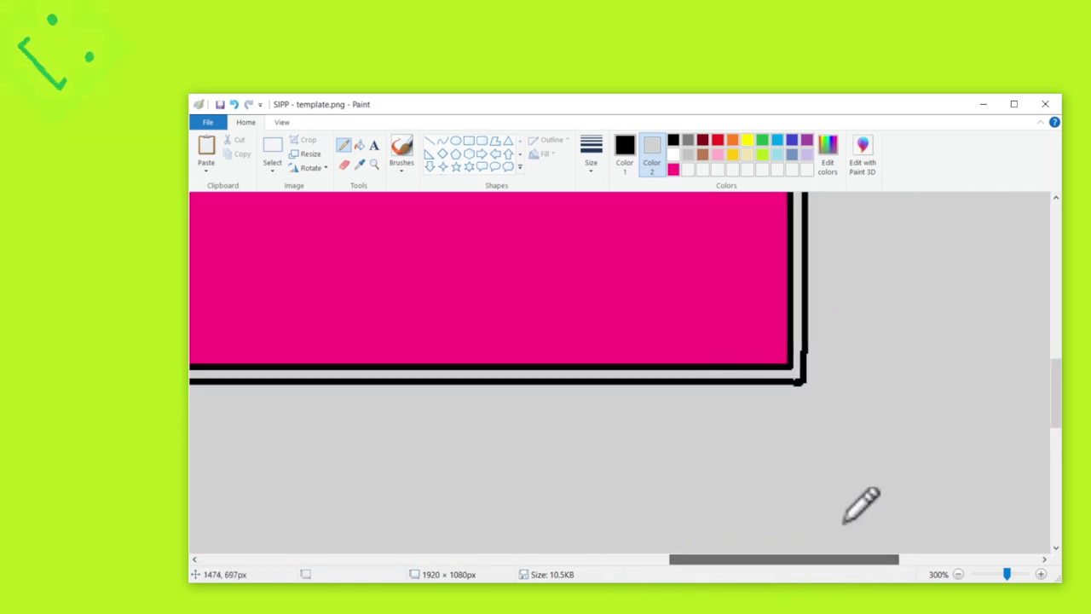
scroll(844, 511, "down", 2)
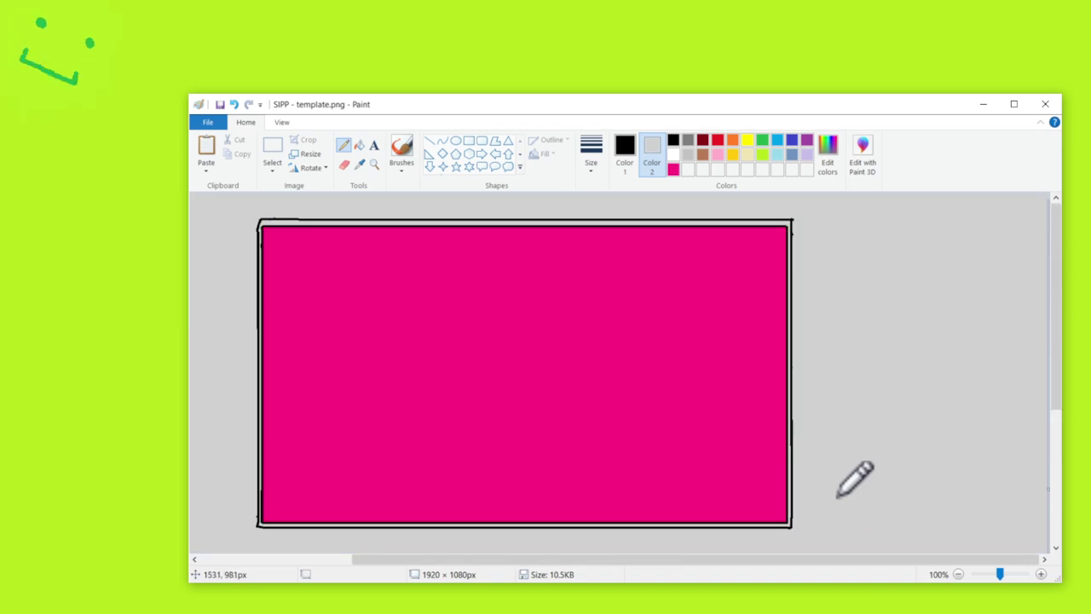
left_click(273, 153)
left_click_drag(239, 196, 890, 224)
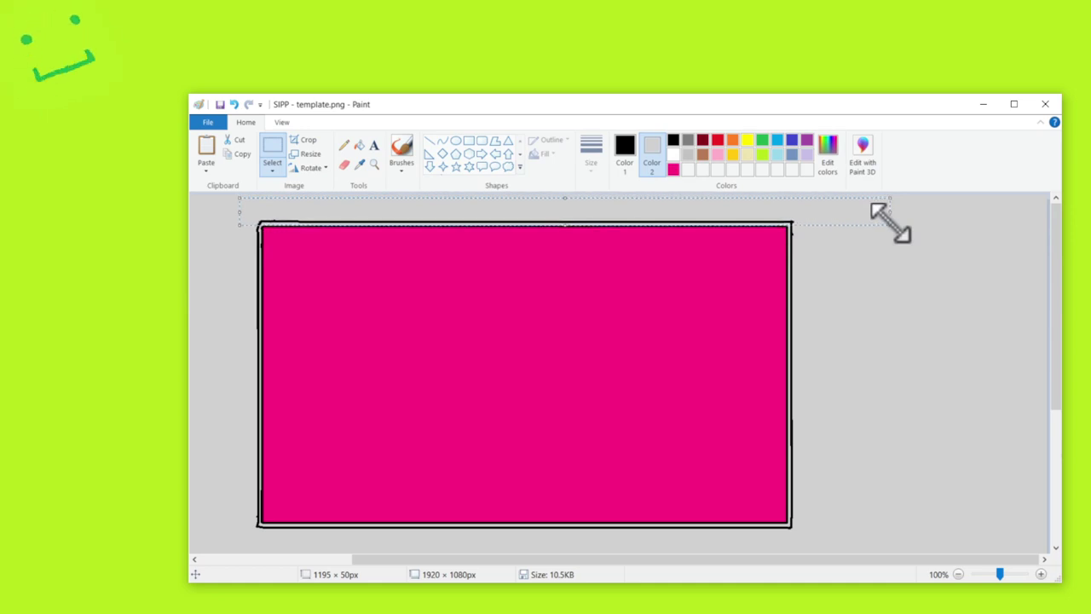
left_click(849, 265)
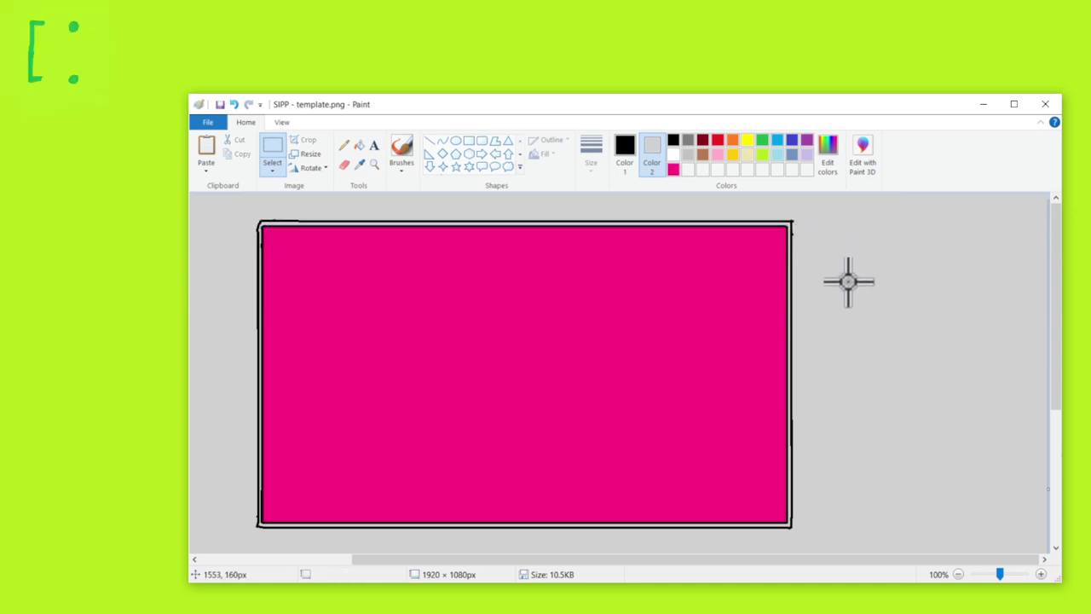
Select a strip about 1177 × 115 px containing the outline's lower line and shift it slightly down from the pink rectangle.
scroll(495, 213, "up", 4)
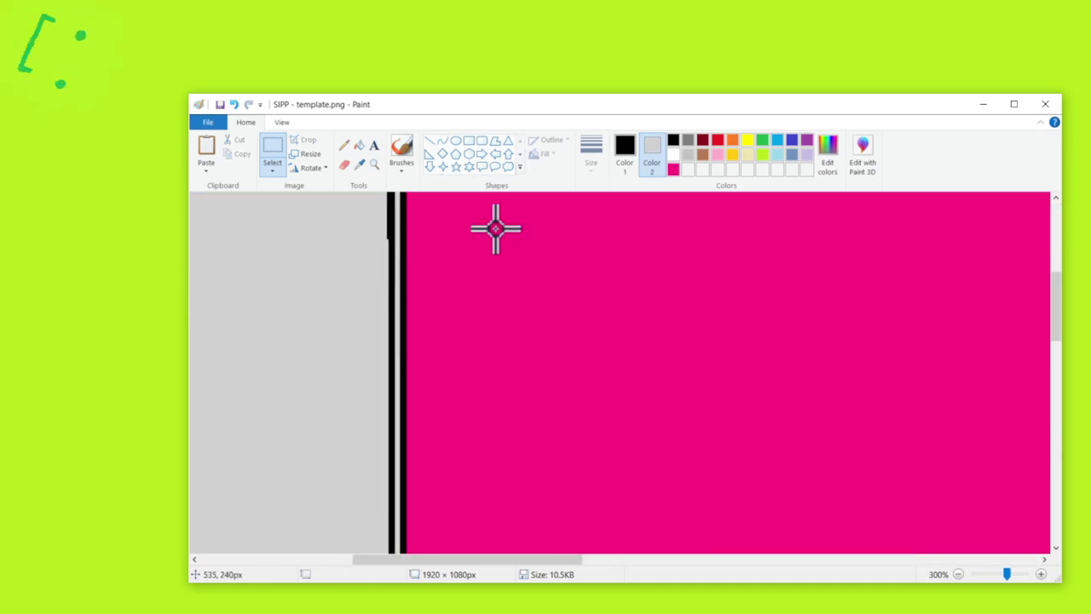
scroll(554, 386, "down", 4)
left_click_drag(835, 467, 194, 406)
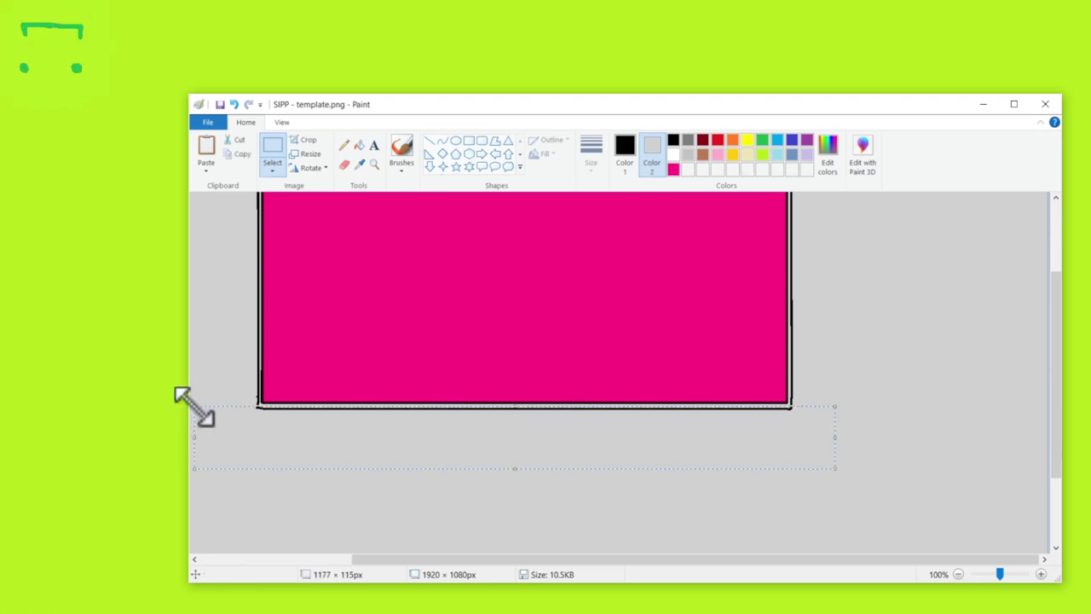
Close the gap at the outline's lower-left corner with the Pencil tool.
scroll(671, 348, "up", 5)
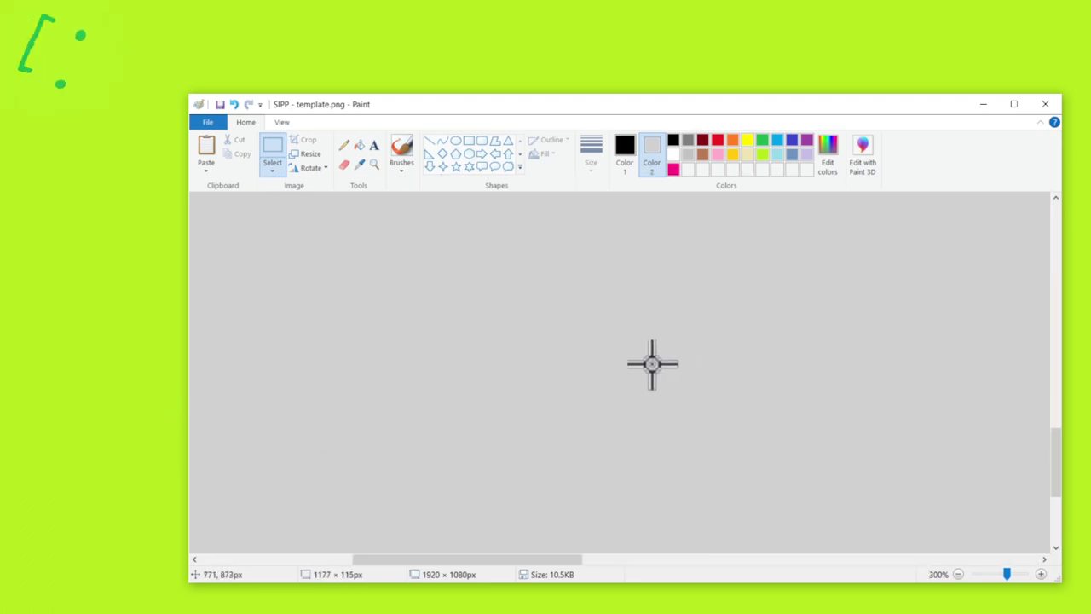
scroll(652, 364, "up", 2)
scroll(652, 364, "up", 2)
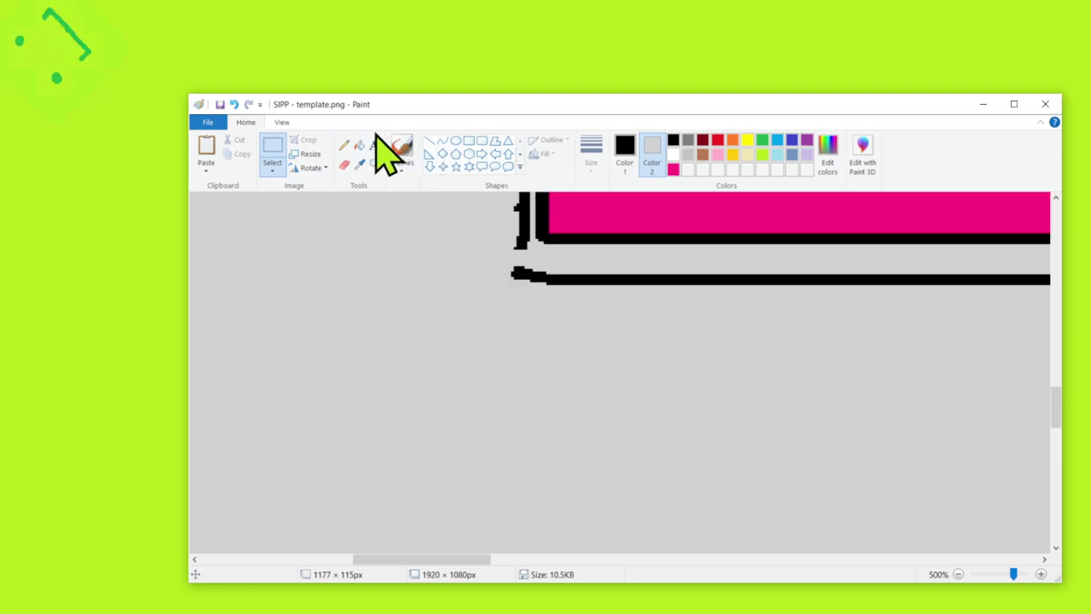
left_click(344, 145)
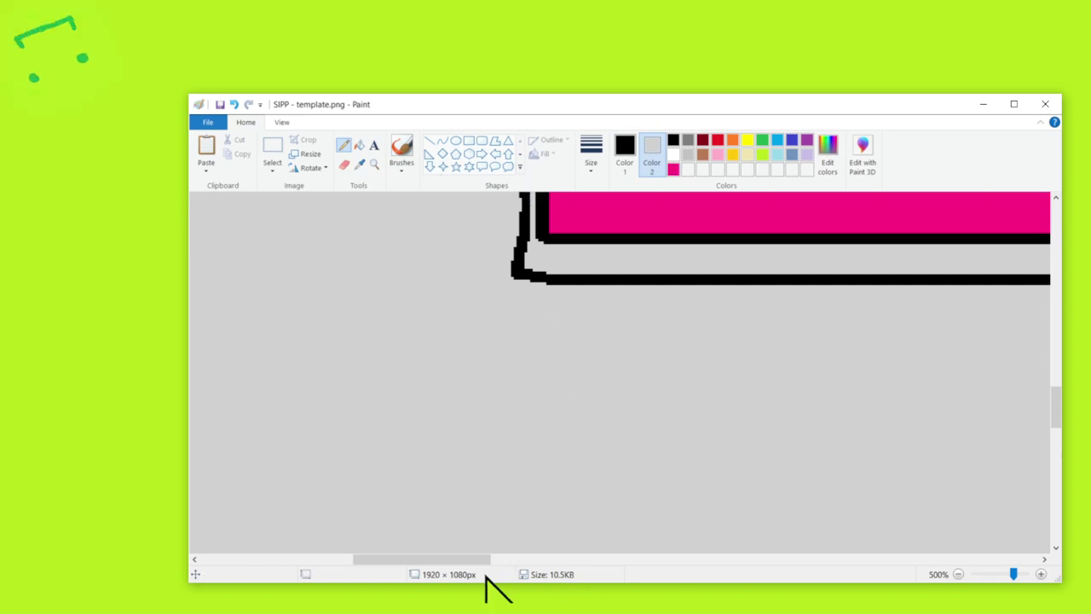
Draw a small green light in the gap between the two frame outlines at the lower-right corner with the Pencil tool.
left_click_drag(479, 561, 895, 562)
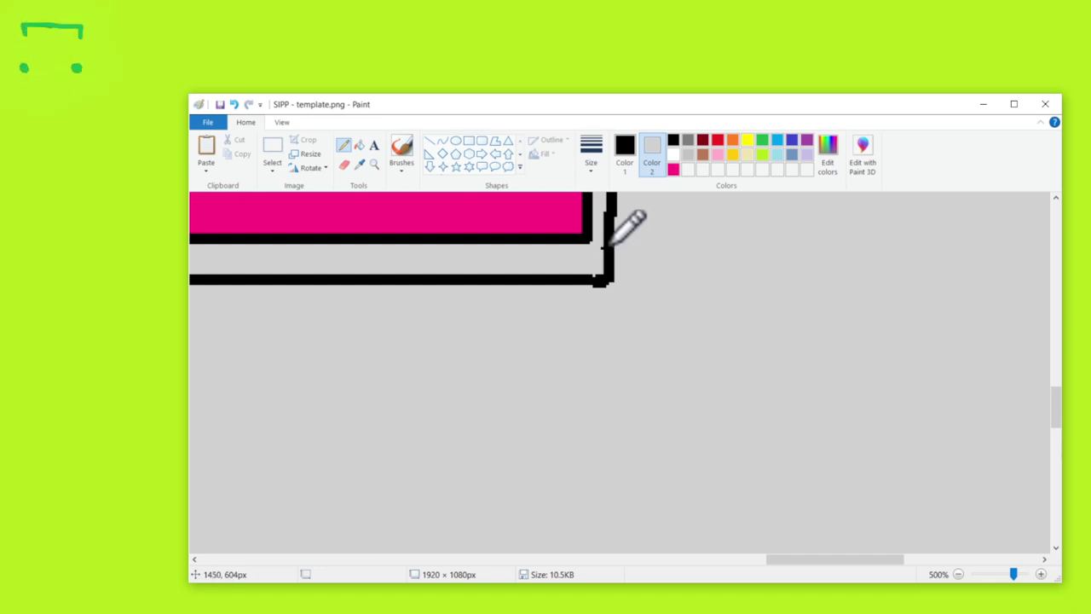
scroll(626, 226, "down", 3)
scroll(624, 318, "up", 2)
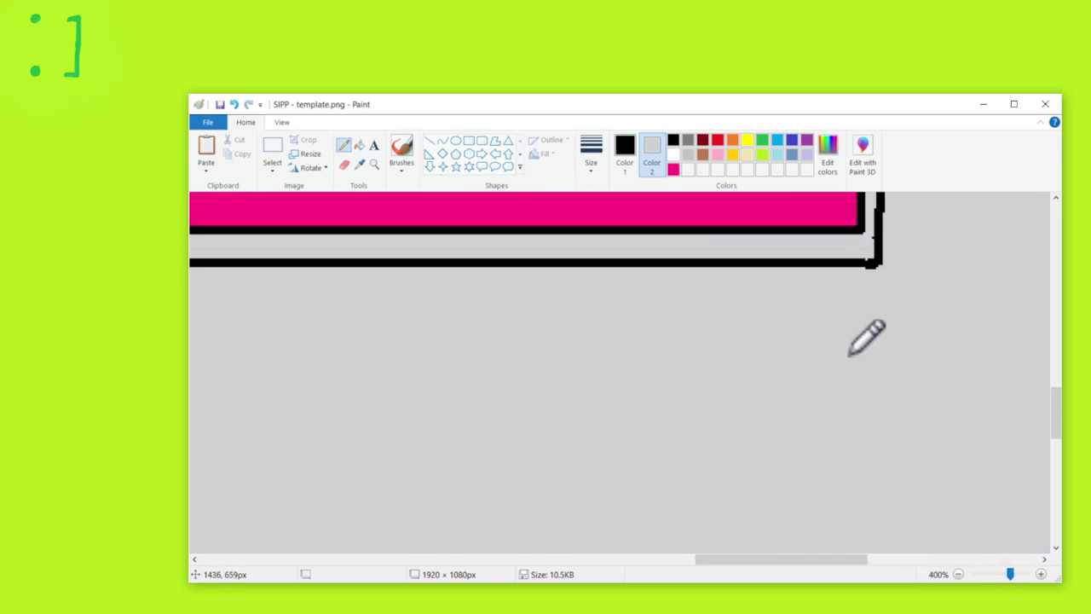
scroll(878, 323, "up", 1)
left_click_drag(707, 559, 775, 556)
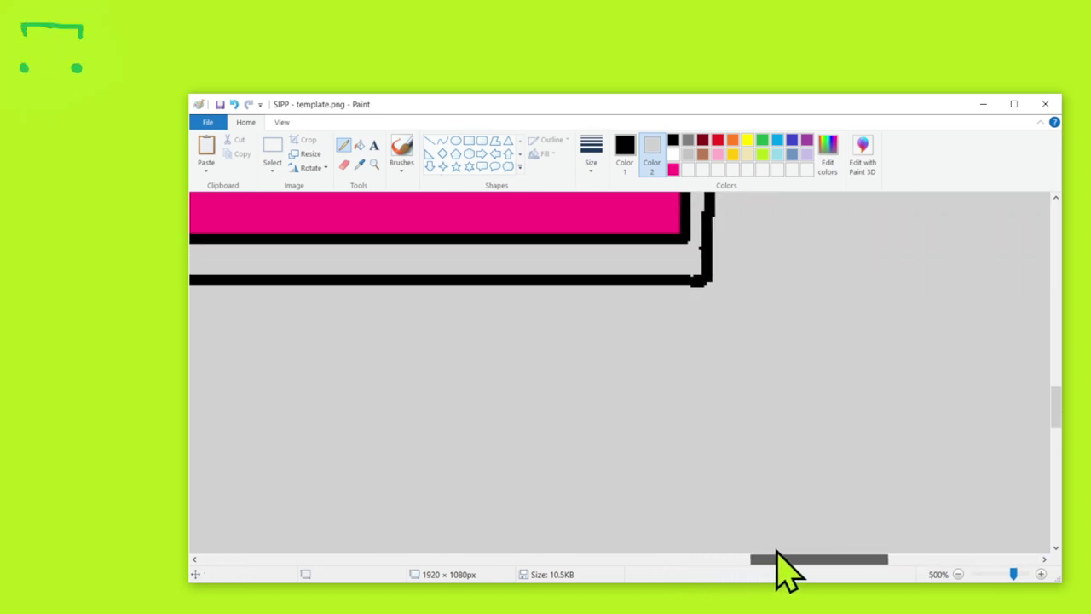
scroll(724, 322, "up", 3)
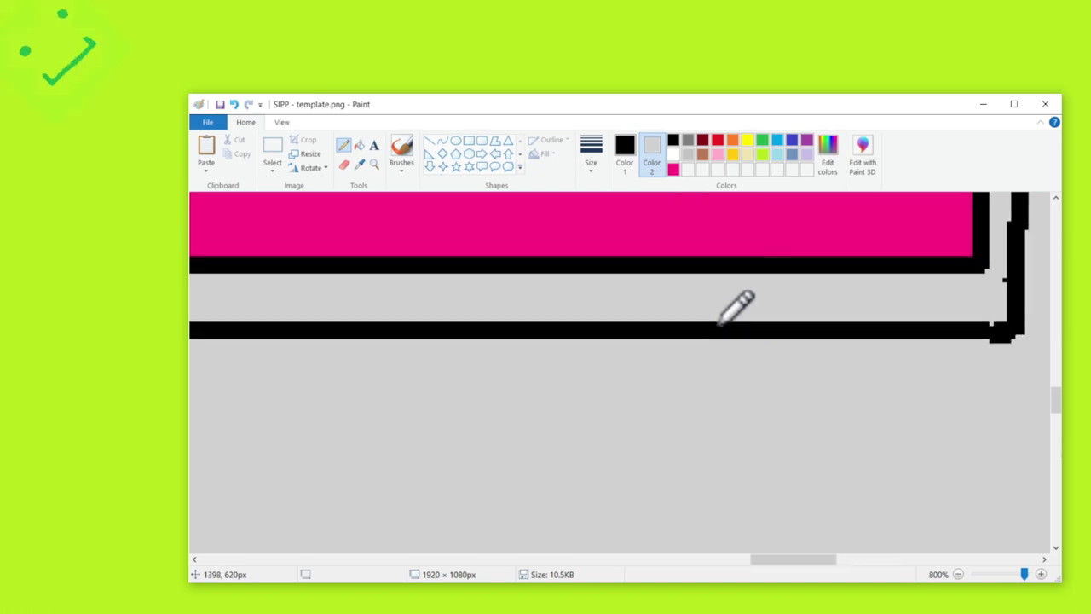
left_click(764, 142)
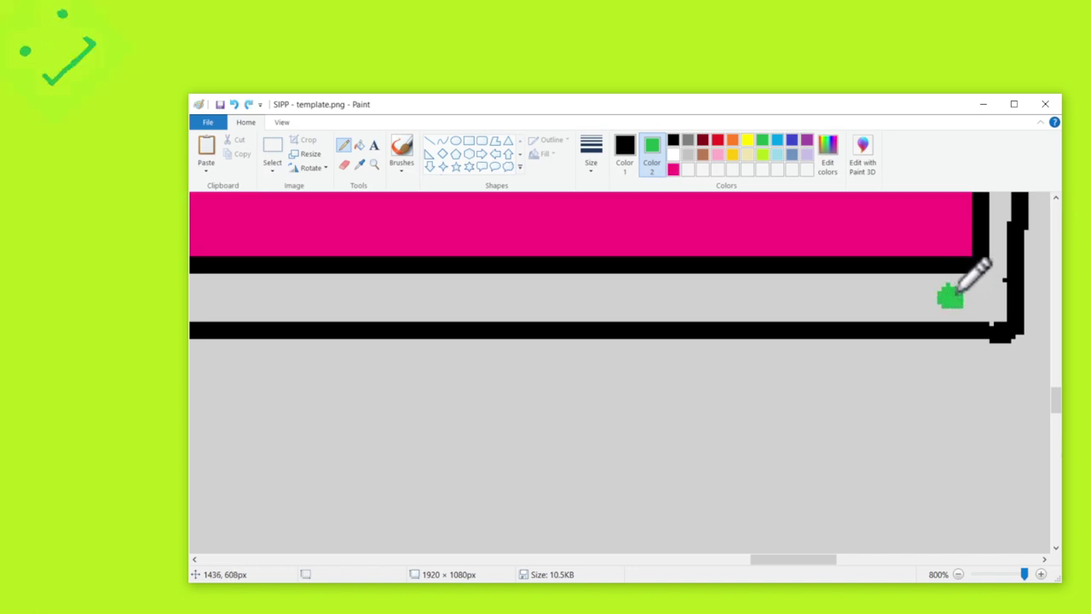
Pencil a black, roughly vertical line from the middle of the canvas's lower edge up to just below the frame.
scroll(986, 287, "down", 4)
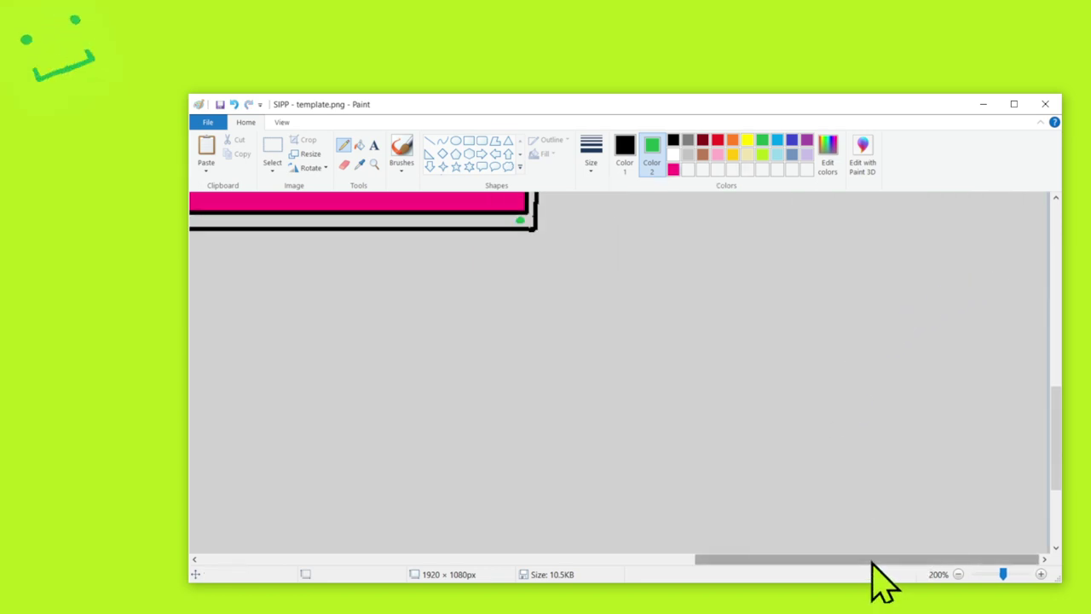
scroll(874, 582, "down", 2)
scroll(558, 508, "up", 1)
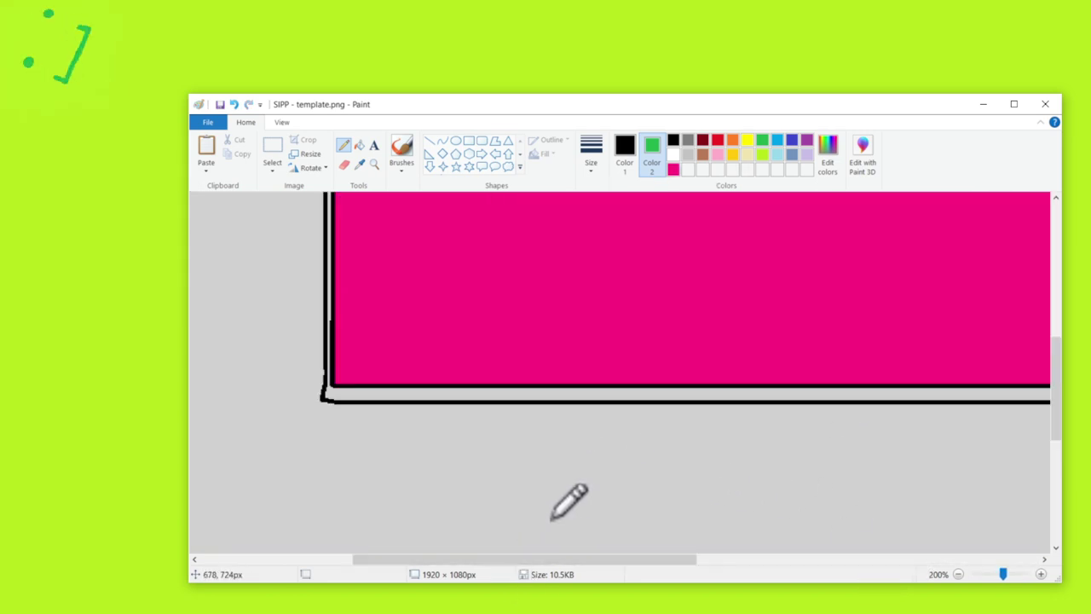
scroll(558, 507, "down", 1)
scroll(558, 507, "up", 3)
scroll(558, 507, "left", 3)
scroll(750, 482, "down", 3)
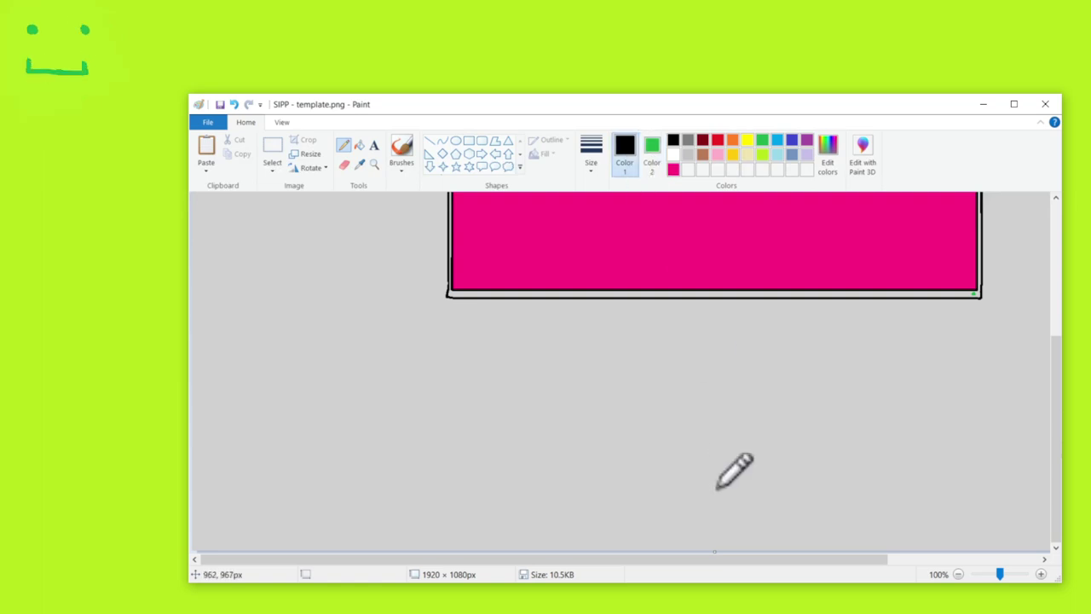
left_click_drag(714, 545, 713, 309)
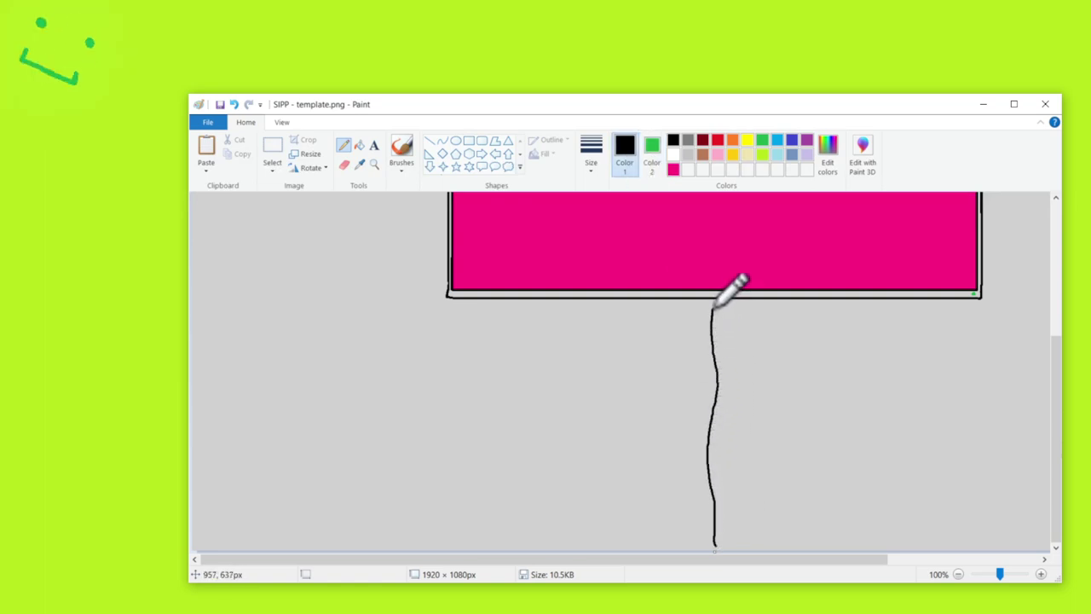
Extend the upper end of the vertical black line closer to the frame's lower line with the Pencil tool.
scroll(786, 418, "up", 3)
left_click(762, 560)
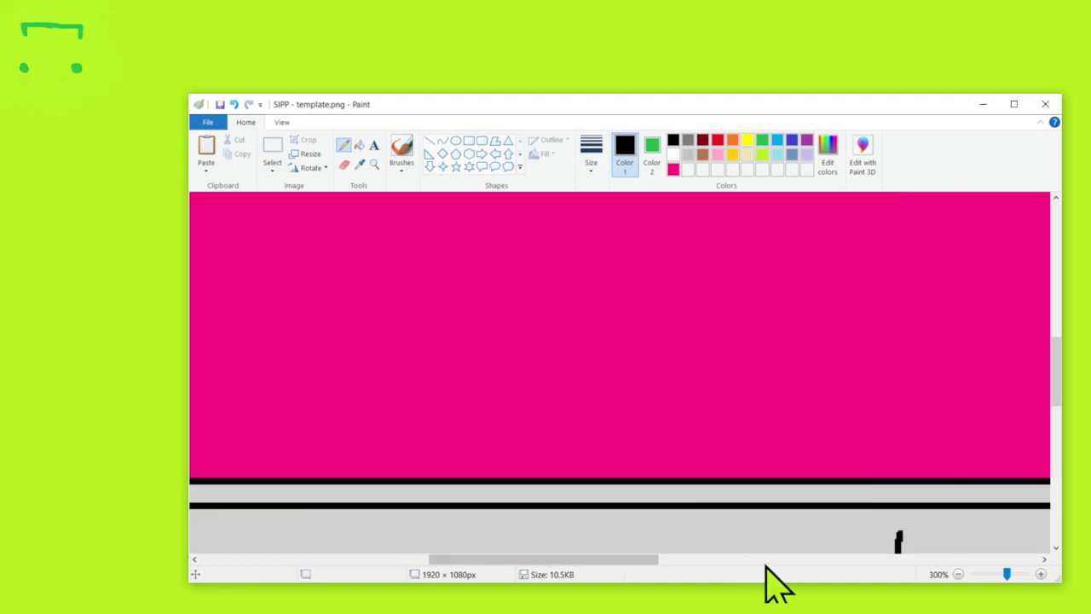
left_click(755, 560)
left_click_drag(754, 561, 617, 527)
scroll(647, 477, "down", 3)
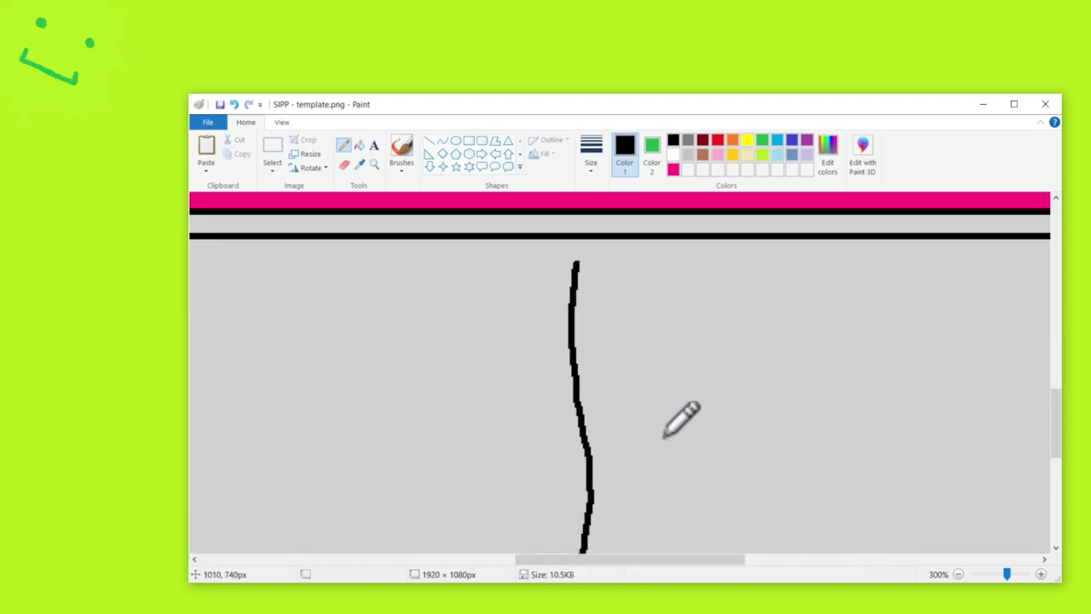
scroll(678, 426, "up", 2)
left_click_drag(830, 285, 829, 305)
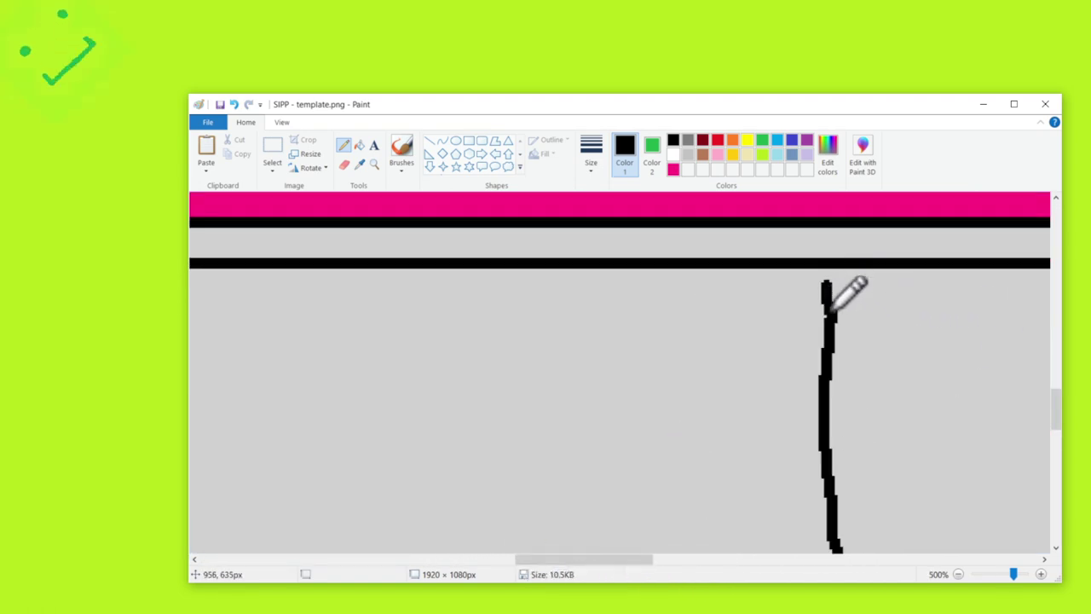
Sample the gray background as Color 2 and hand-letter a tiny black "SIPP" beside the vertical line with a thinner pencil.
left_click(358, 163)
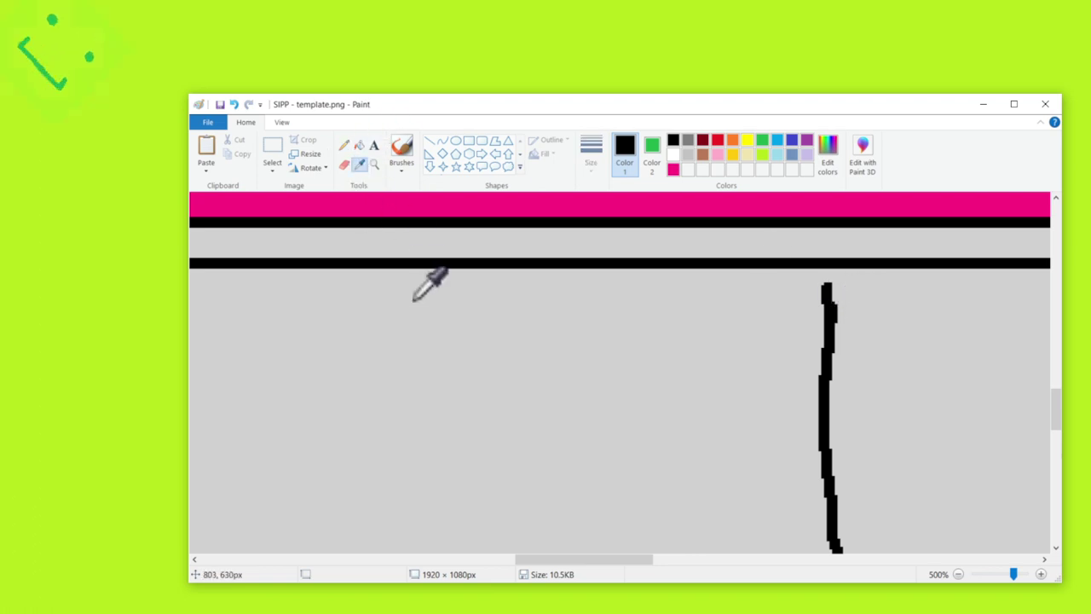
right_click(417, 300)
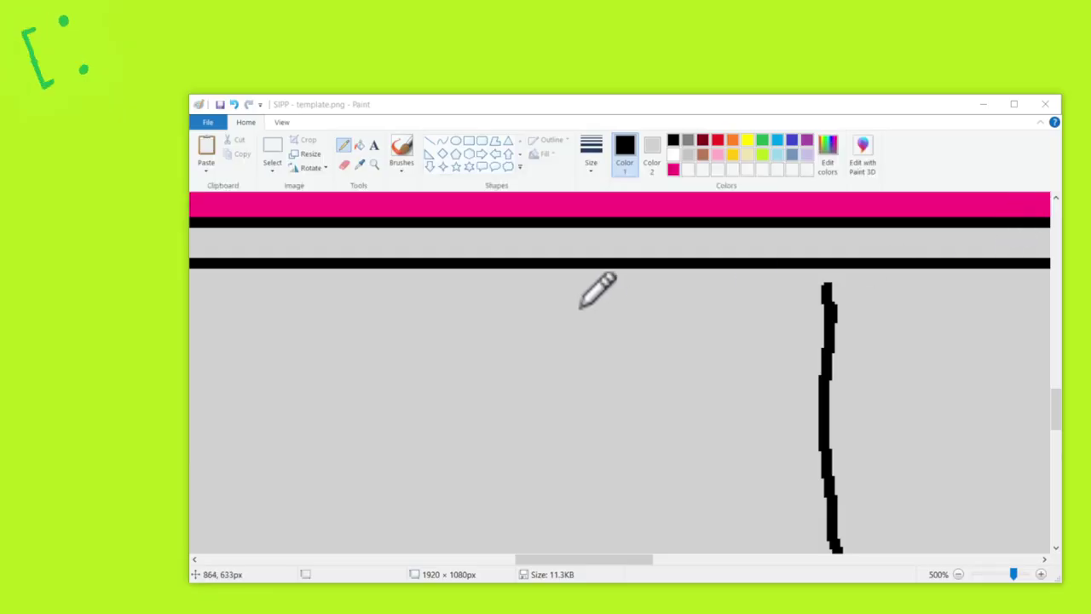
scroll(580, 304, "up", 1)
mouse_move(597, 562)
left_mouse_down()
mouse_move(628, 565)
mouse_move(662, 415)
left_mouse_up()
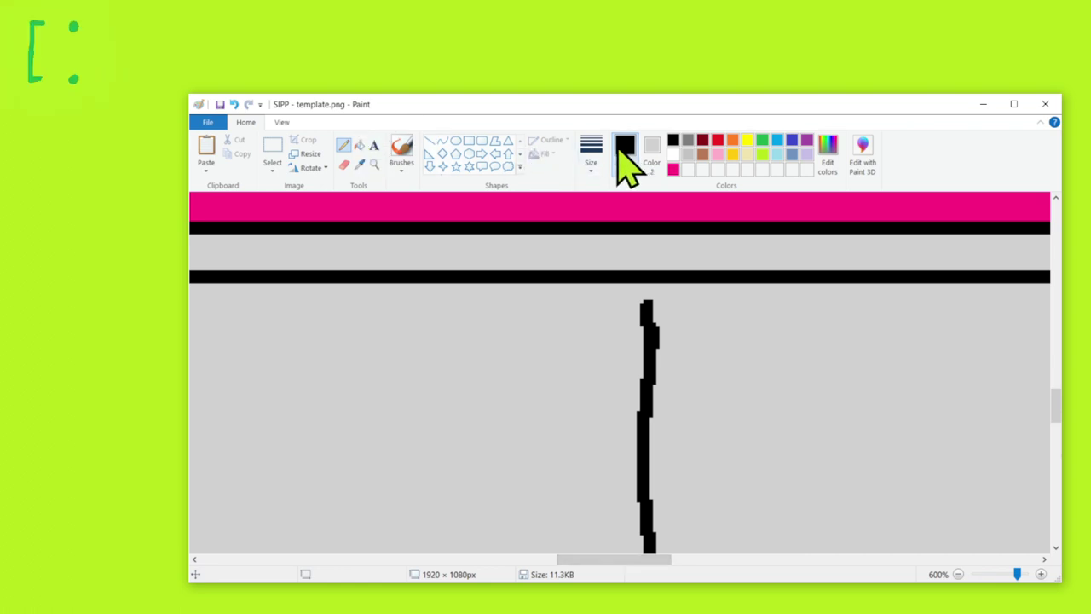
left_click(591, 155)
left_click(606, 274)
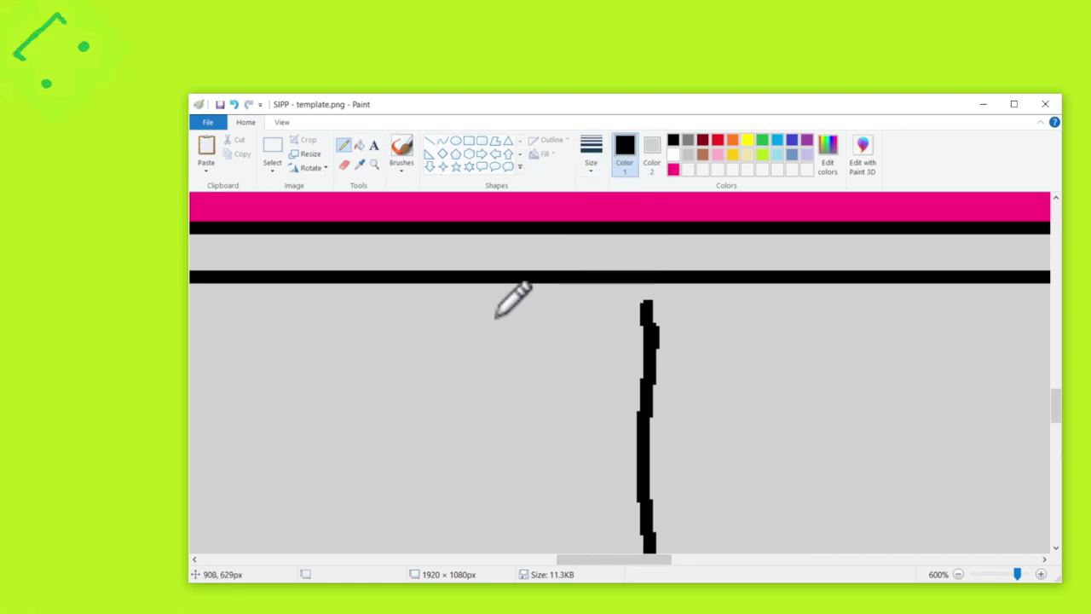
scroll(554, 334, "up", 1, "ctrl")
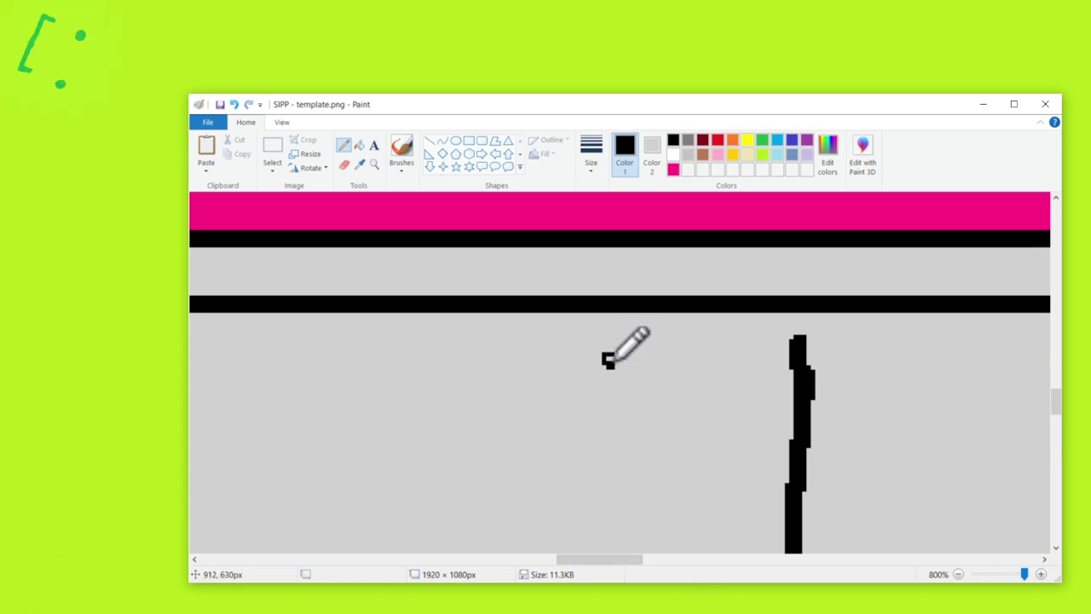
mouse_move(613, 368)
left_mouse_down()
mouse_move(629, 370)
mouse_move(628, 356)
mouse_move(642, 362)
mouse_move(645, 352)
mouse_move(647, 363)
mouse_move(673, 359)
mouse_move(662, 364)
left_mouse_up()
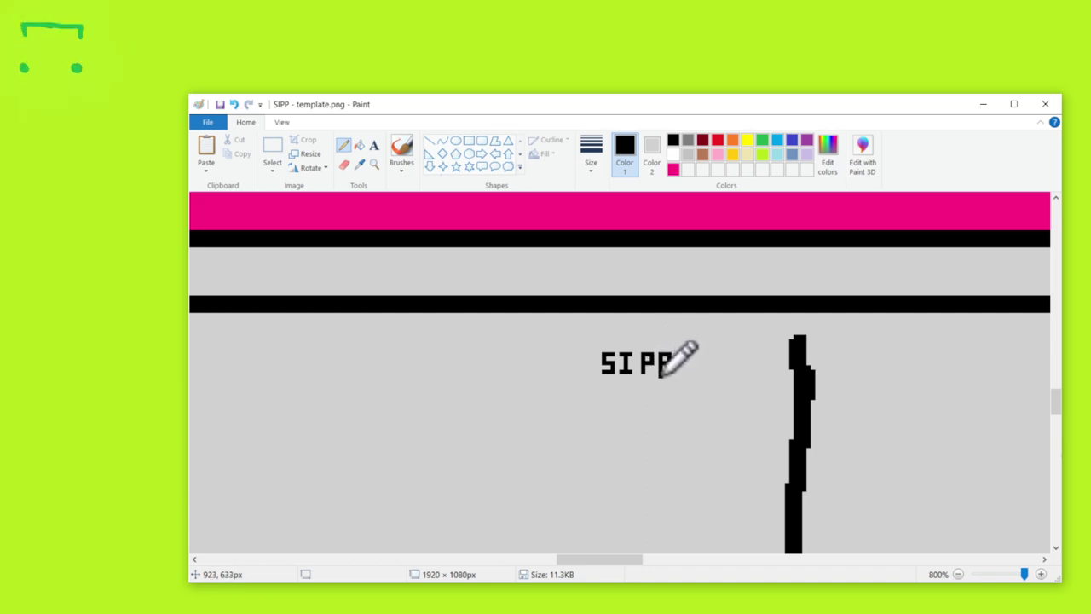
Select an area about 18 × 8 px around the SIPP lettering and copy it.
left_click(272, 163)
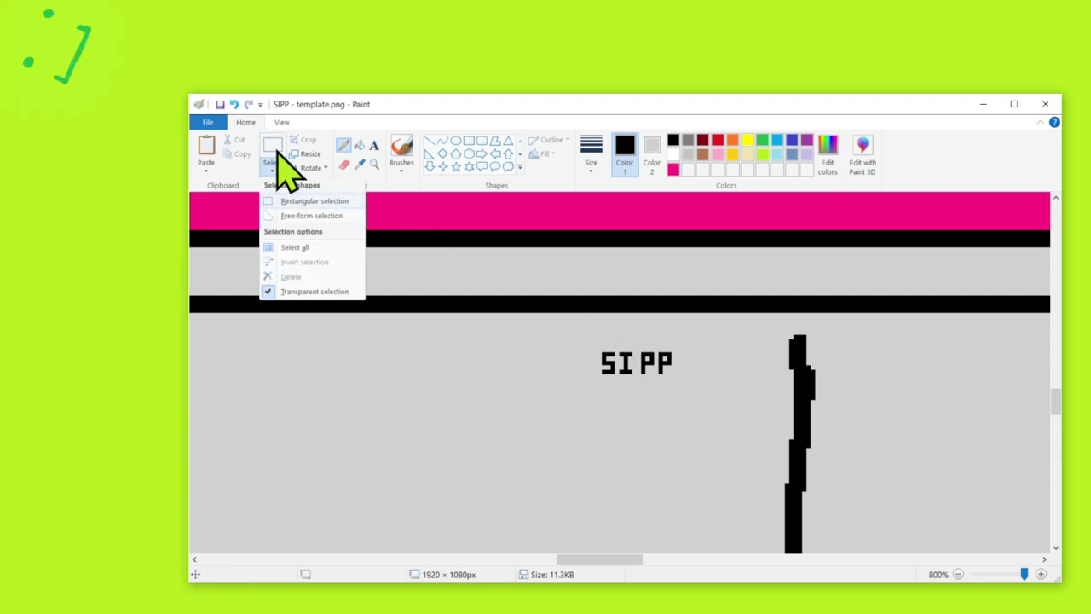
left_click(274, 149)
left_click_drag(603, 346, 674, 372)
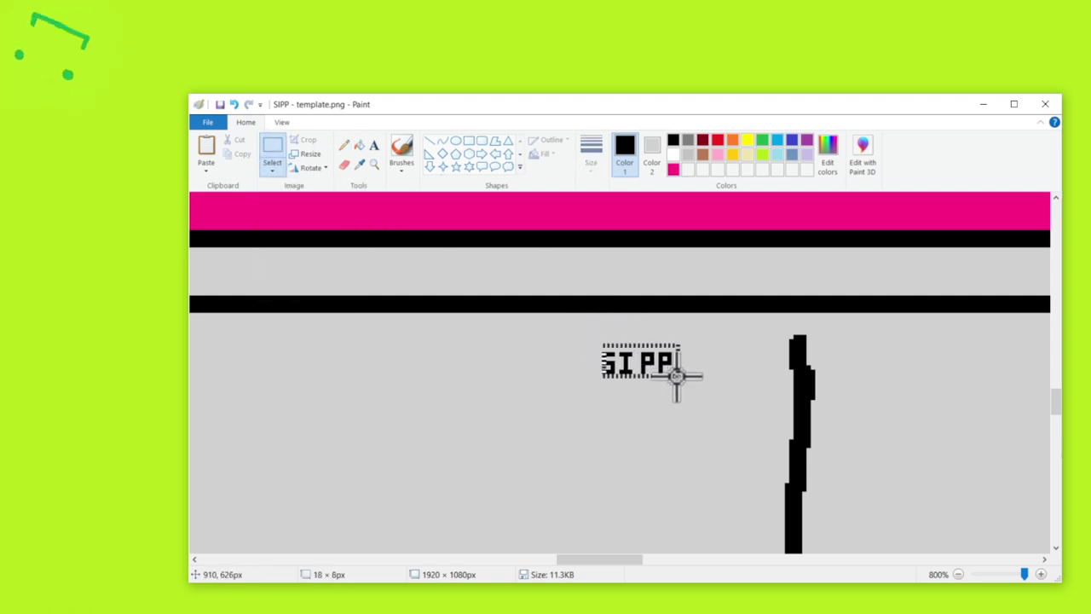
key("ctrl+c")
Try a pasted copy of the SIPP lettering enlarged to 500 percent and delete it.
key("ctrl+v")
left_click_drag(254, 220, 273, 372)
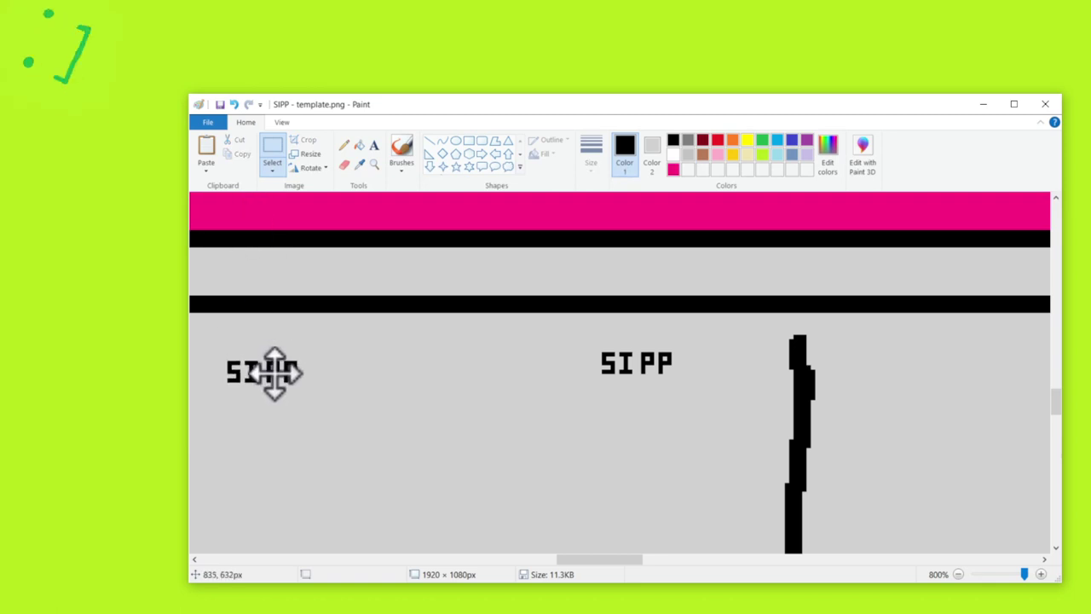
left_click(309, 154)
double_click(333, 234)
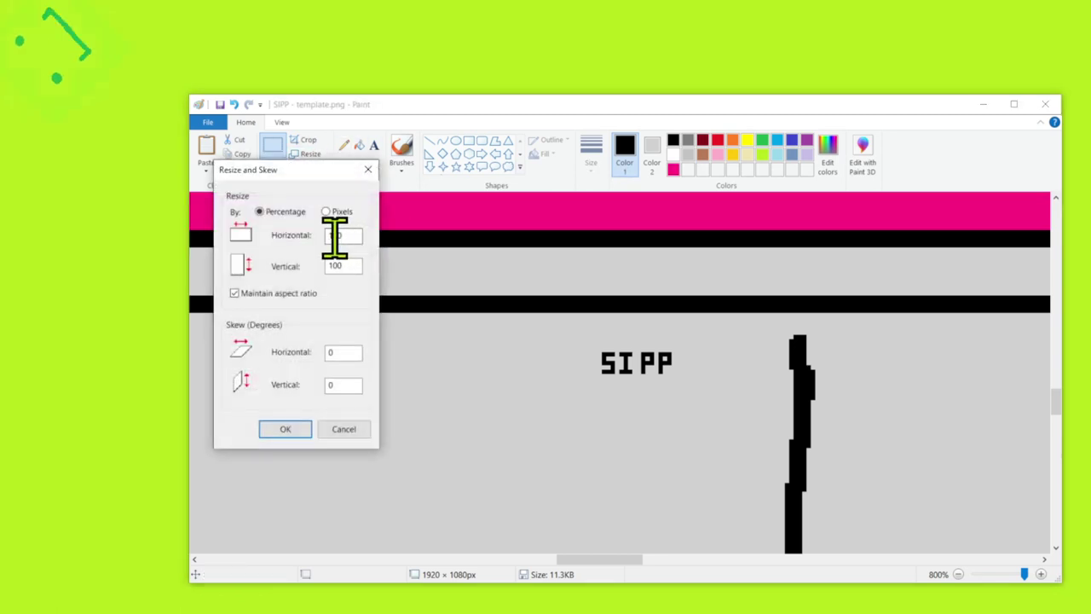
type("500")
key("Return")
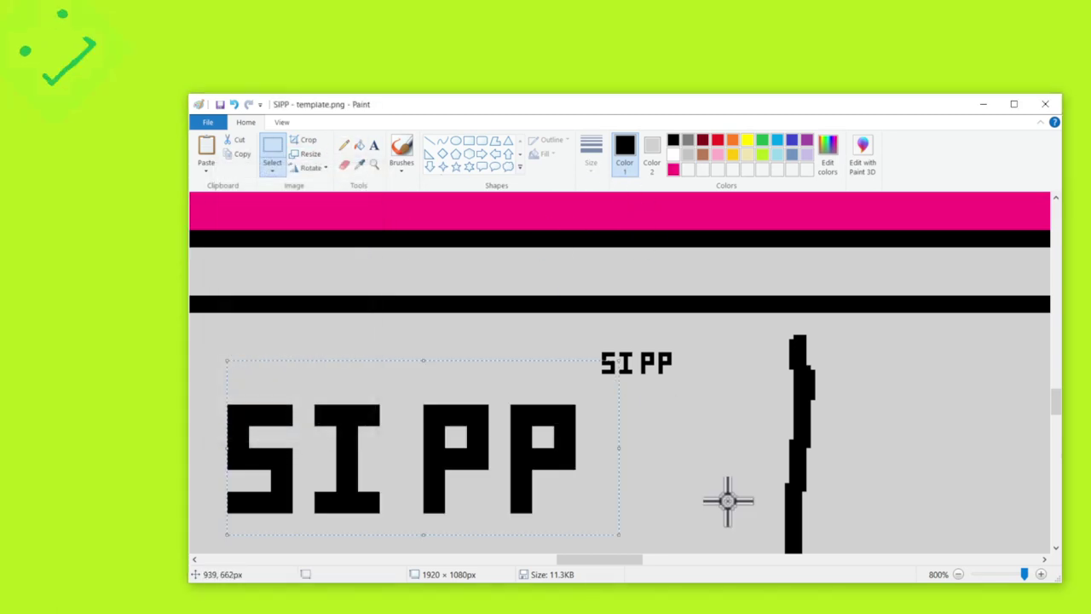
left_click_drag(372, 418, 406, 382)
key("Delete")
Paste the SIPP lettering, enlarge it to 200 percent, and place it beneath the original lettering.
key("ctrl+v")
left_click(315, 154)
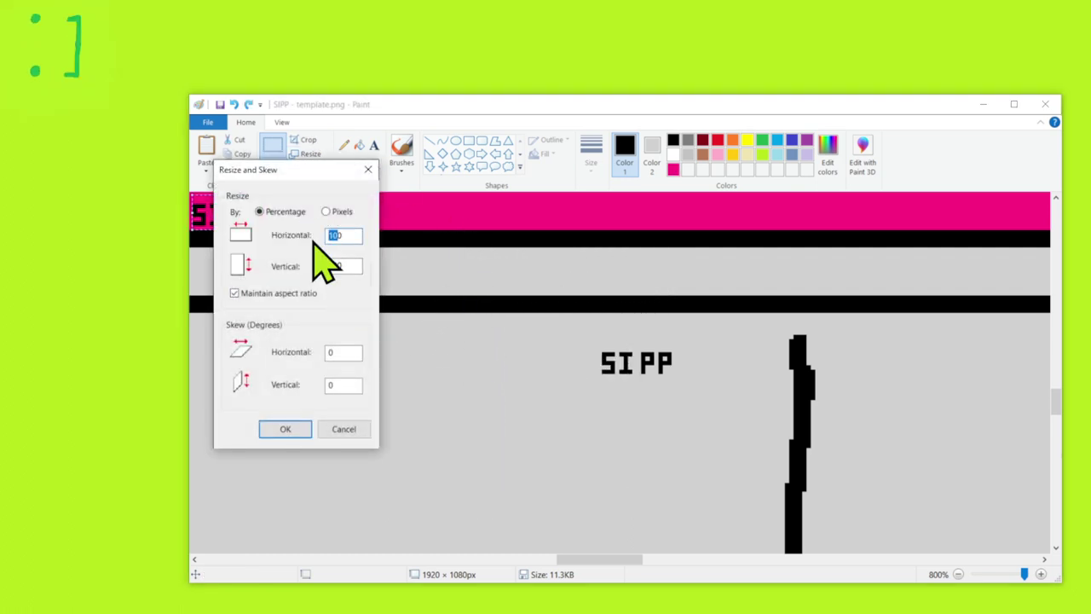
type("200")
key("Return")
left_click_drag(287, 223, 658, 414)
Select a wide strip containing the outer frame's lower line and everything below it, and shift it slightly down.
scroll(423, 300, "down", 5)
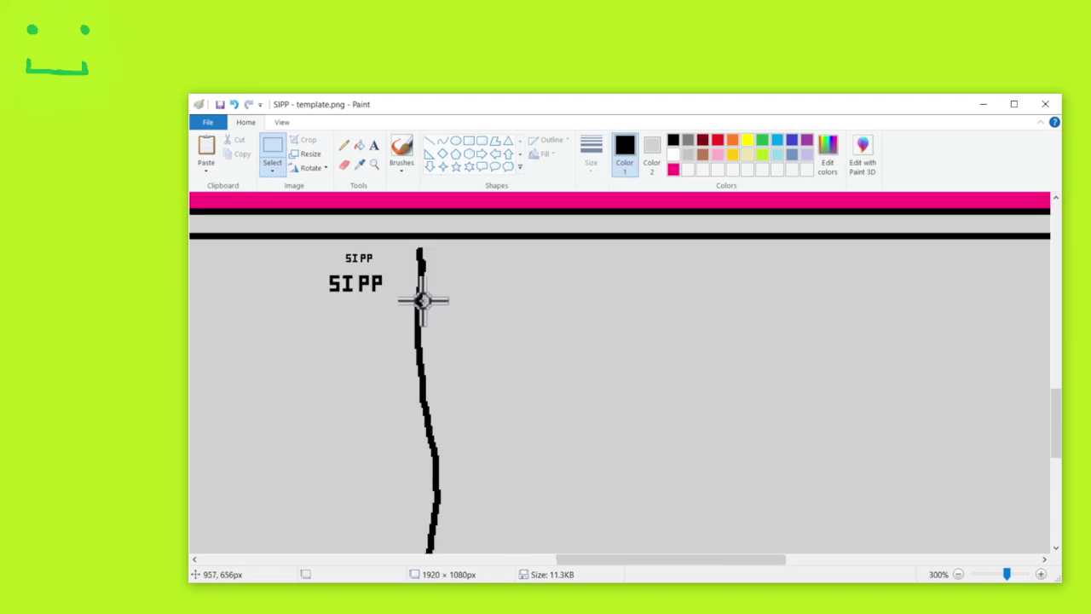
scroll(434, 290, "down", 1)
scroll(891, 267, "down", 1)
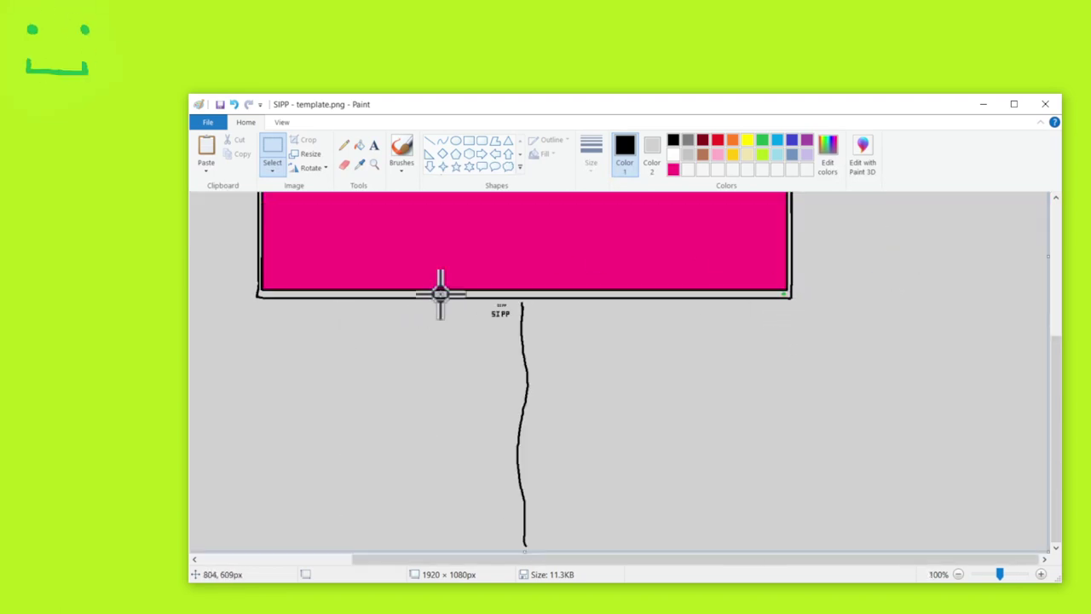
left_click_drag(233, 383, 913, 295)
left_click(875, 262)
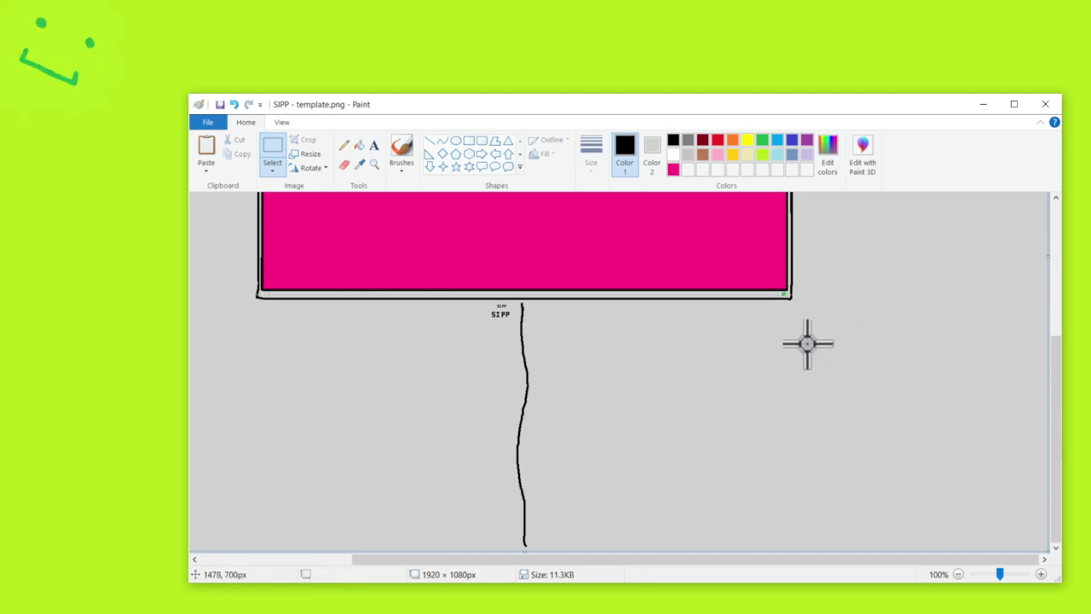
Close the gaps in the outer frame's sides near the lower-left and lower-right corners with the black Pencil.
scroll(806, 344, "up", 6, "ctrl")
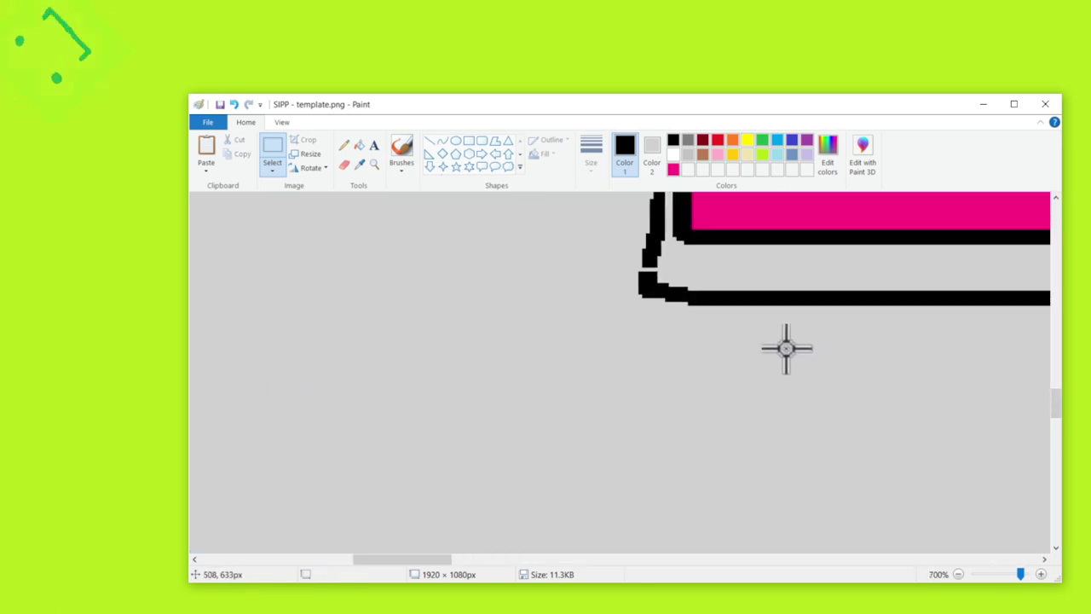
left_click(343, 145)
left_click(591, 155)
left_click(605, 268)
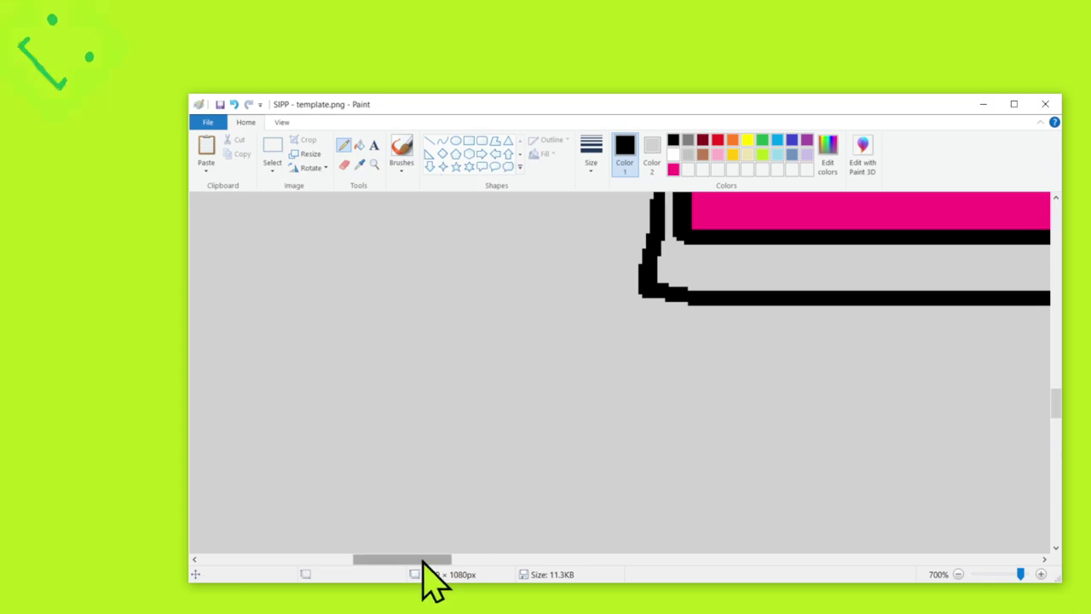
left_click_drag(424, 561, 874, 575)
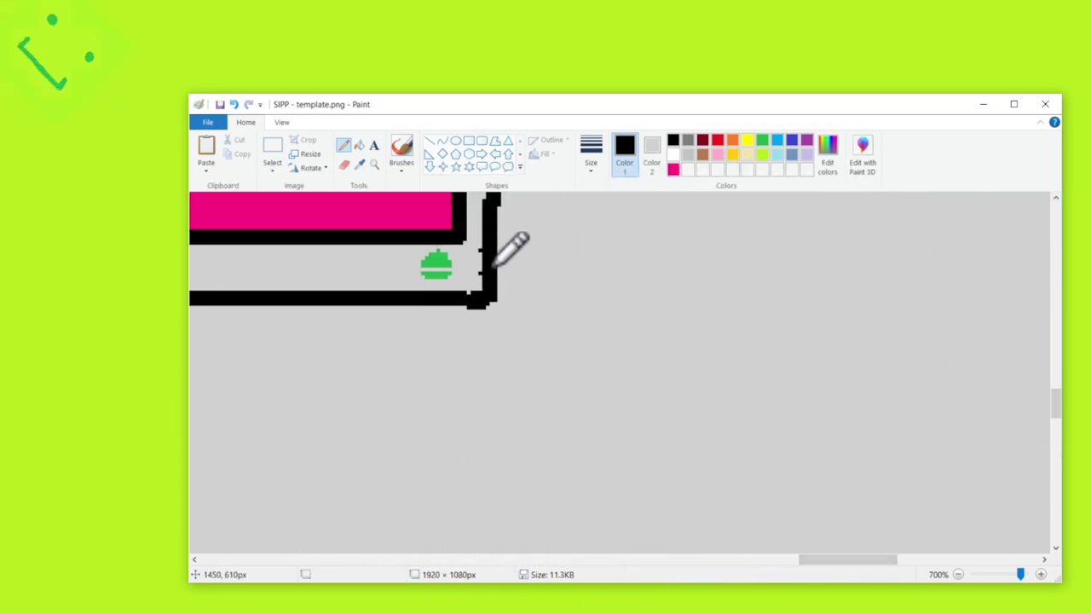
Fill the gray gap across the small light at the frame's lower-right corner with green pencil strokes.
scroll(511, 247, "up", 1)
left_click(763, 141)
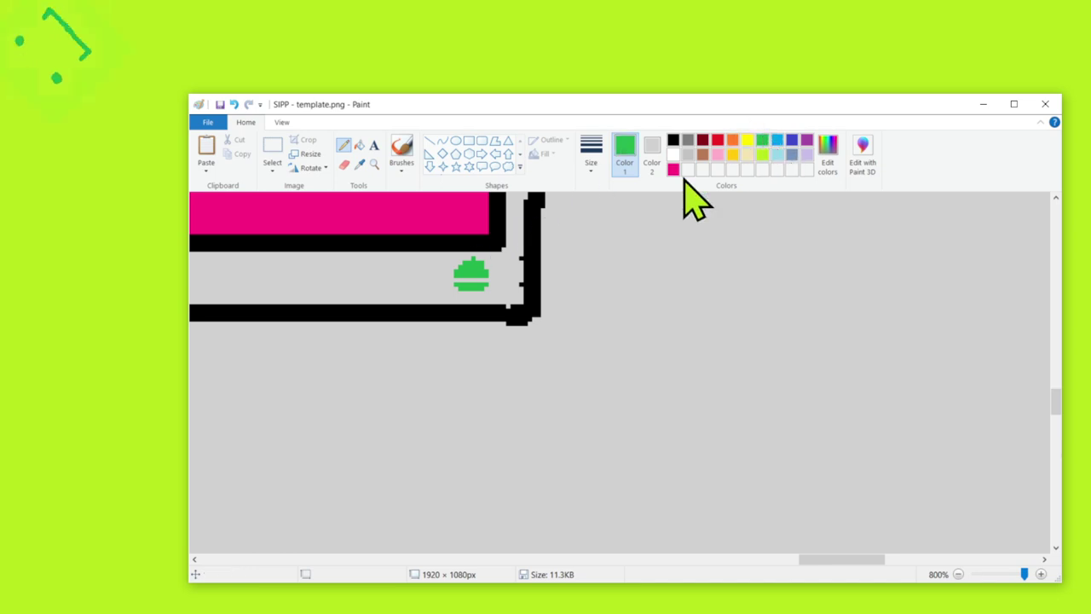
left_click_drag(486, 258, 480, 272)
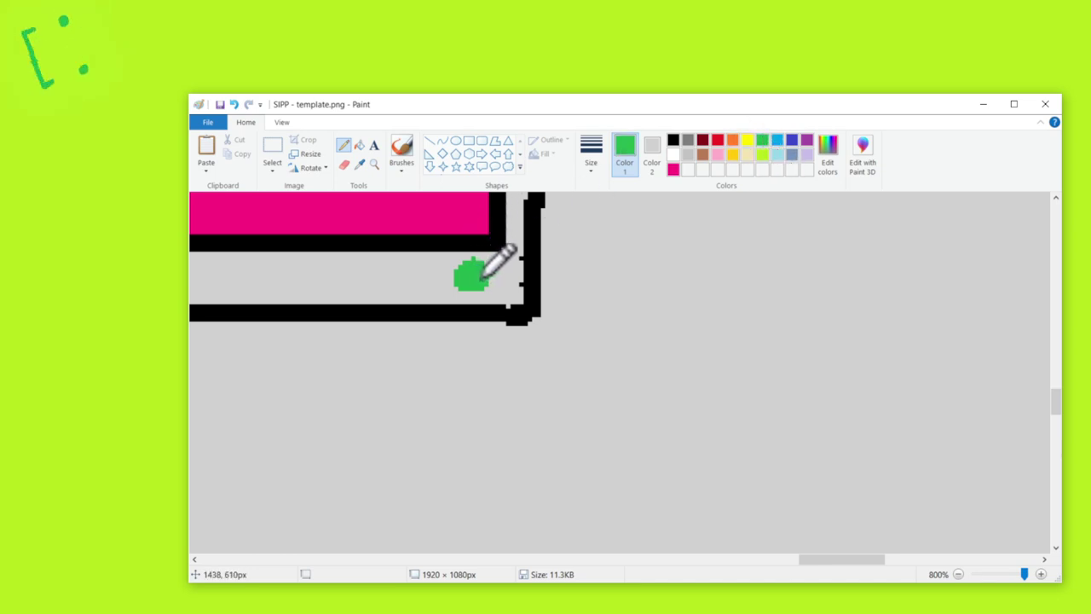
Select the enlarged SIPP lettering below the frame and move it into the strip between the frame's two lower lines.
scroll(490, 253, "down", 7)
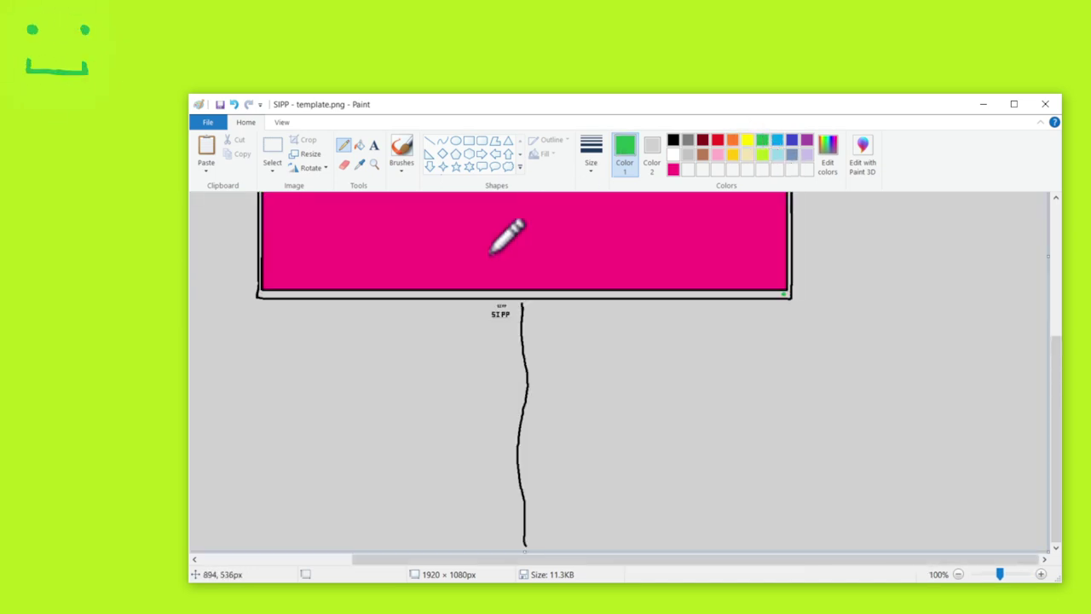
left_click(272, 153)
scroll(616, 429, "up", 4)
scroll(616, 429, "down", 2)
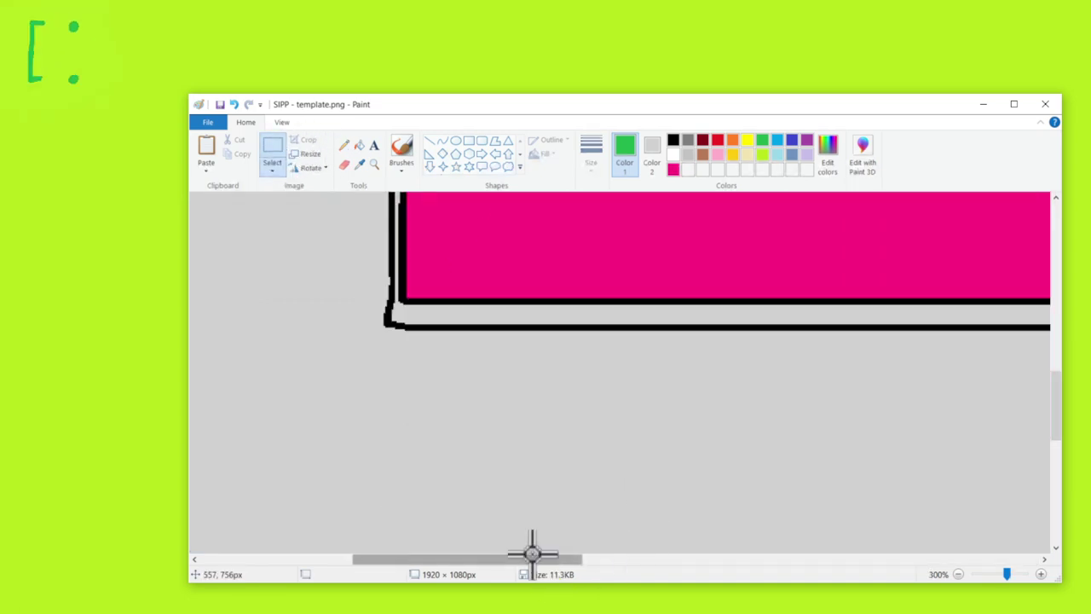
left_click_drag(532, 554, 731, 568)
scroll(701, 478, "up", 2)
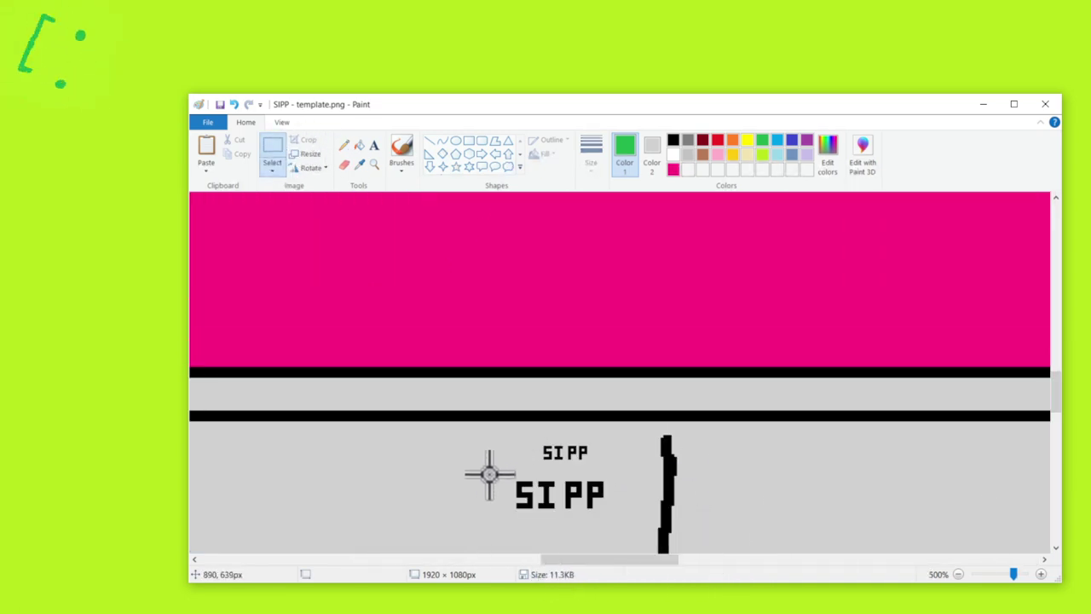
mouse_move(511, 475)
left_mouse_down()
mouse_move(613, 517)
mouse_move(577, 495)
mouse_move(692, 394)
mouse_move(674, 383)
left_mouse_up()
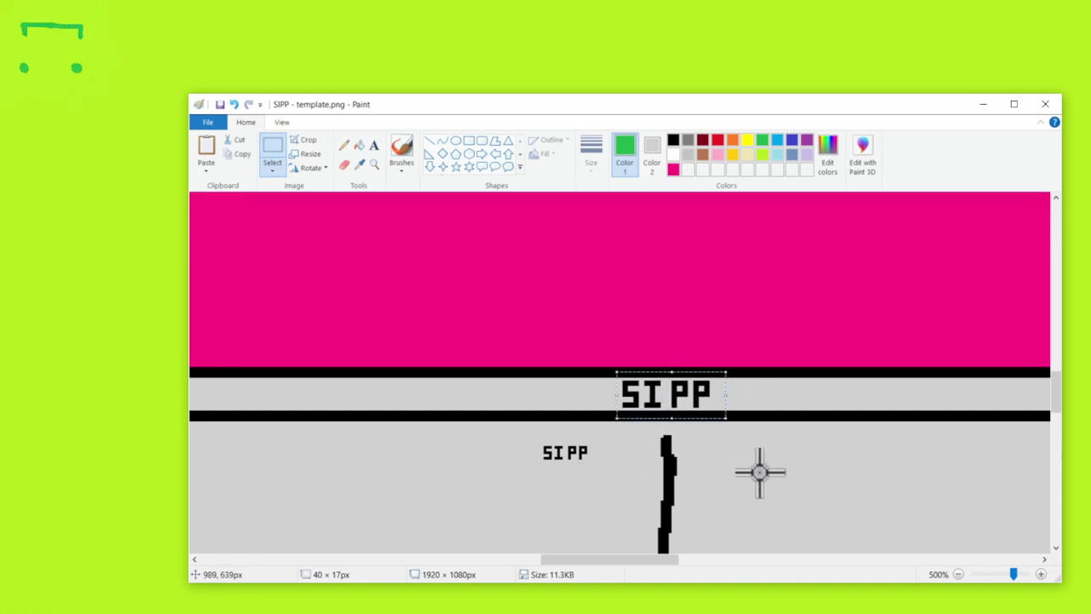
Select the letters SI in the frame's lower strip and shift them slightly right to close the gap before PP.
scroll(759, 471, "up", 3)
left_click_drag(597, 554, 628, 556)
scroll(635, 421, "down", 3)
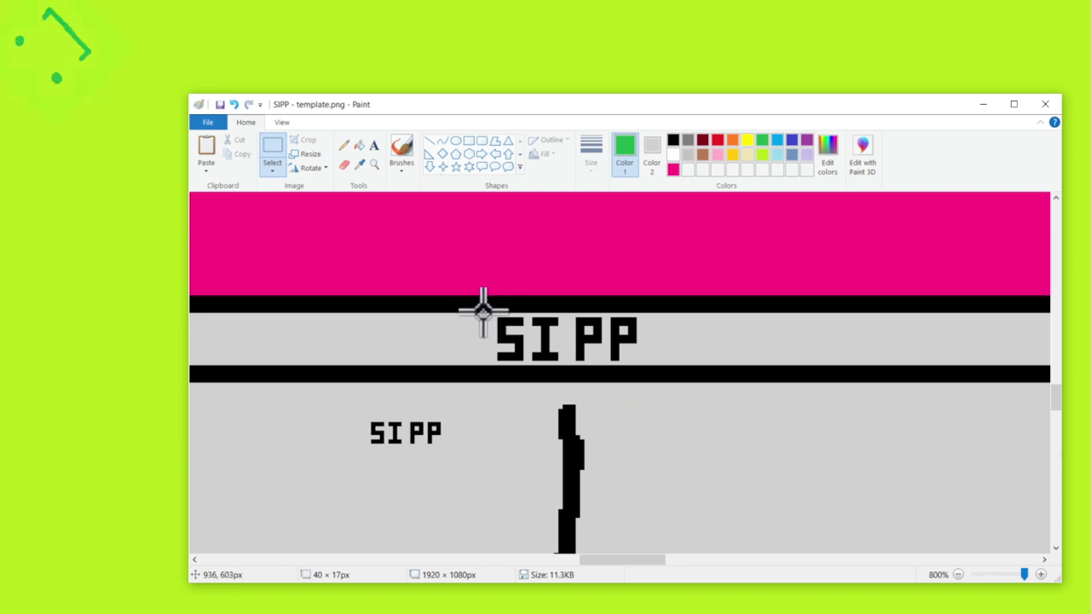
mouse_move(483, 311)
left_mouse_down()
mouse_move(533, 357)
mouse_move(562, 365)
mouse_move(529, 340)
mouse_move(544, 345)
mouse_move(509, 360)
mouse_move(534, 309)
mouse_move(571, 314)
left_mouse_up()
key("ctrl+z")
key("ctrl+y")
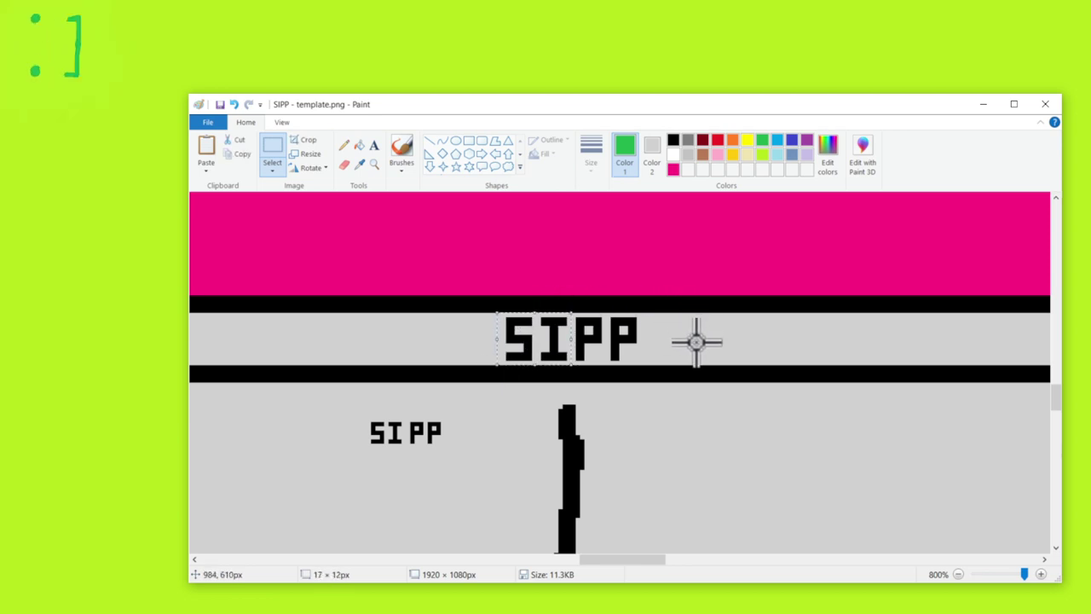
left_click(696, 342)
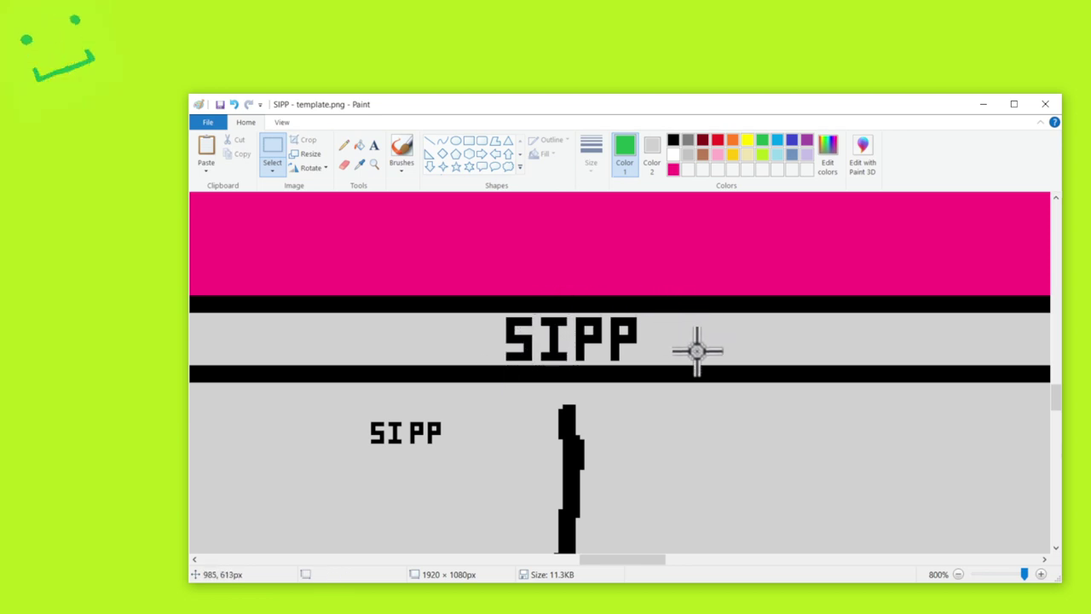
Fill each of the four SIPP letters in the frame's lower strip with dark gray.
left_click(342, 144)
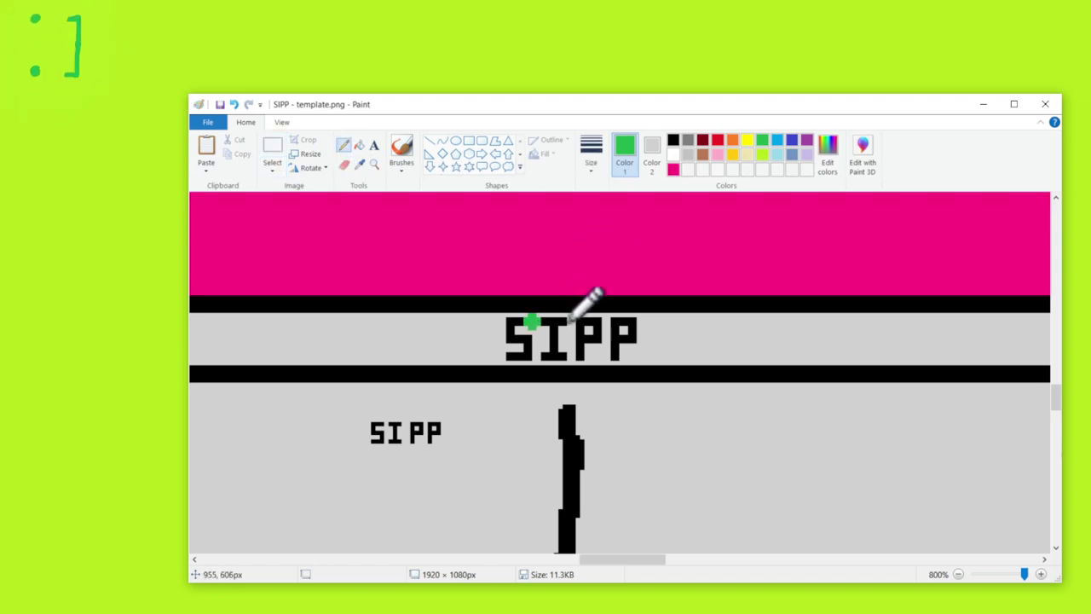
left_click(687, 155)
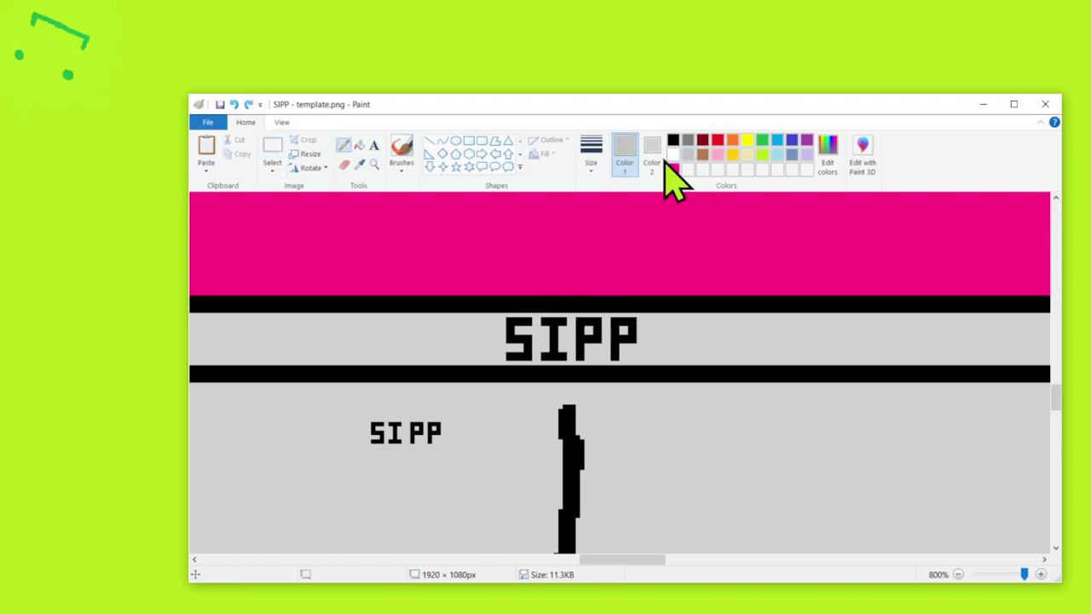
left_click(687, 140)
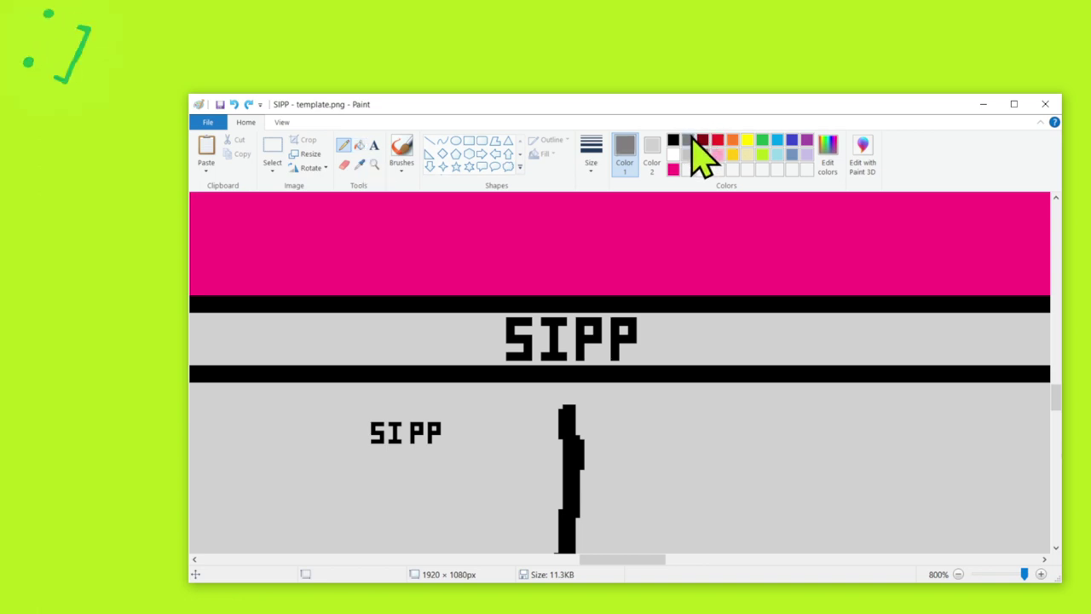
left_click(359, 144)
left_click(515, 320)
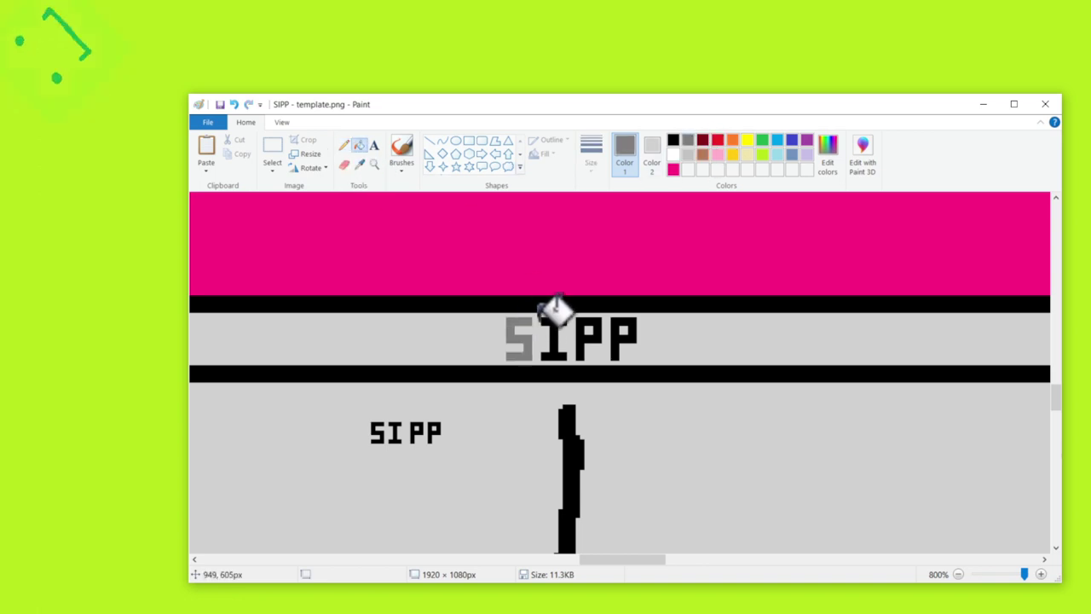
left_click(552, 322)
left_click(597, 322)
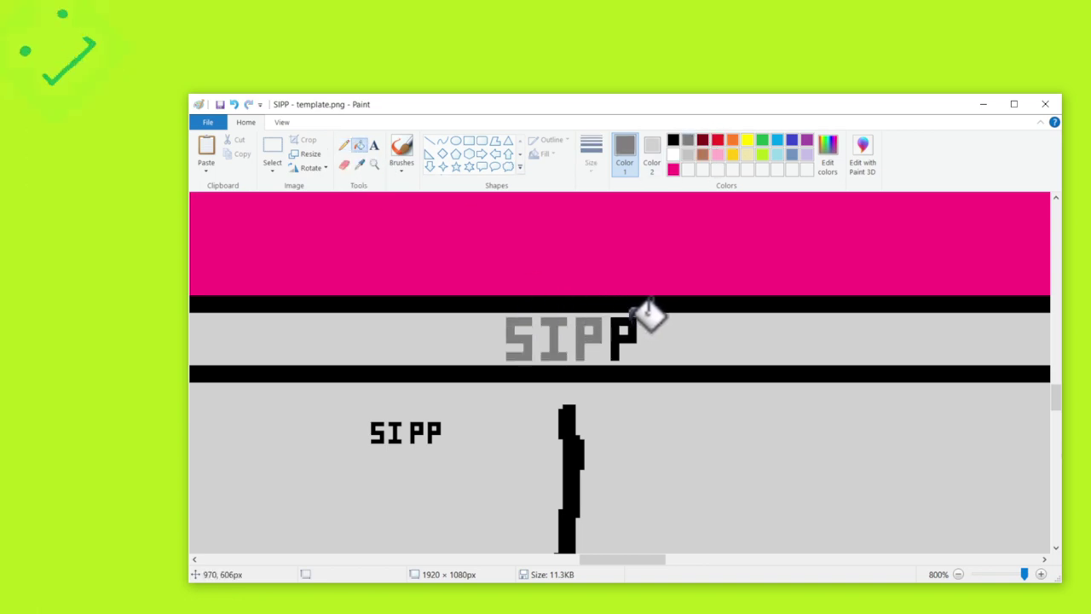
left_click(627, 341)
Fill the inner and outer frame outlines with the same dark gray and save the template.
left_click(629, 373)
left_click(641, 302)
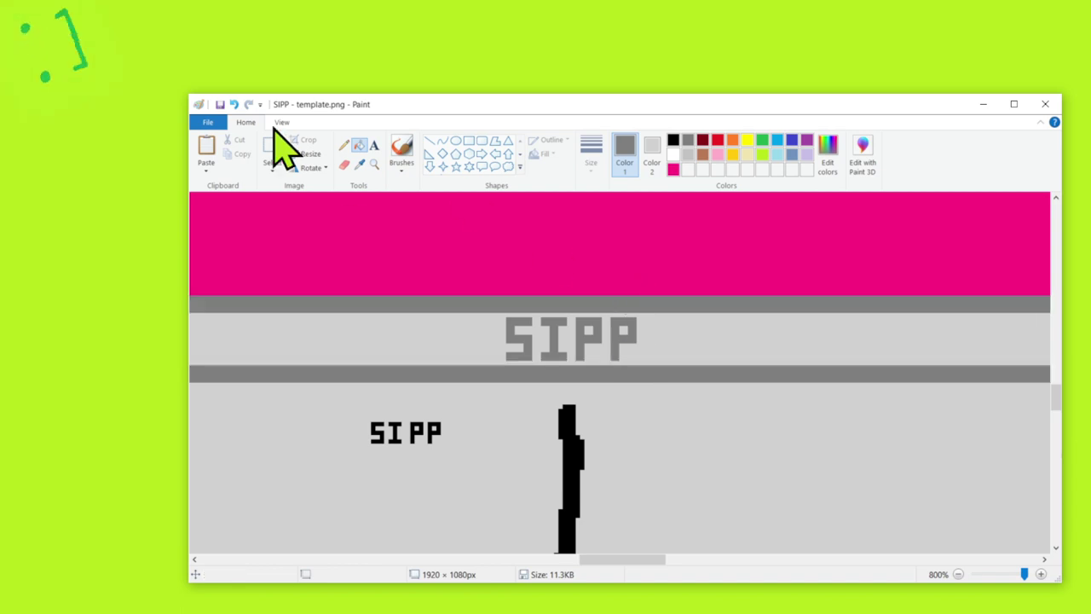
left_click(219, 104)
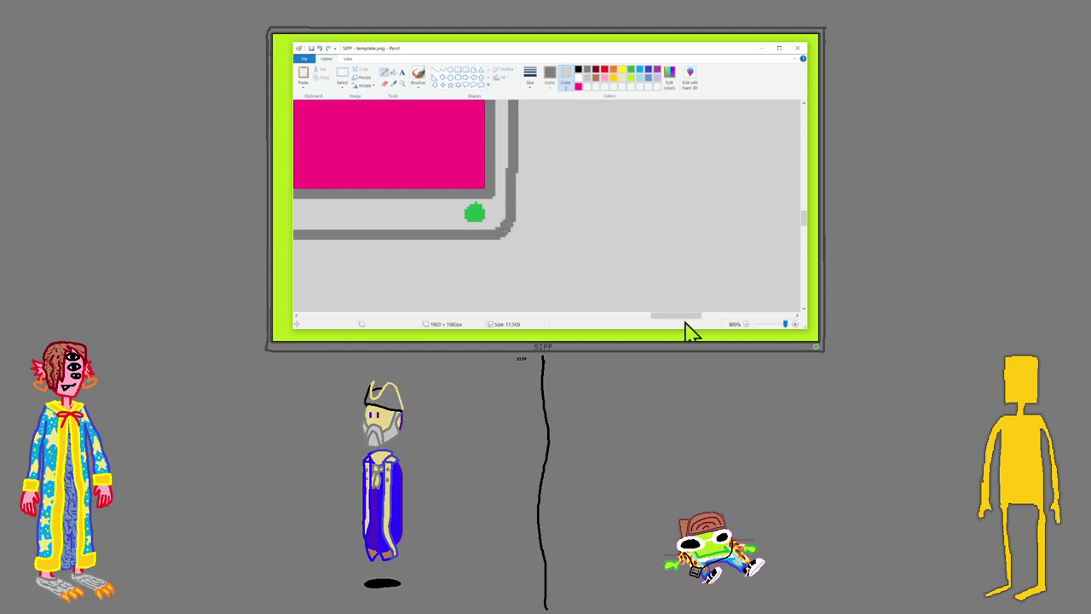
Fill the template's light gray background around the monitor frame with brown.
left_click_drag(684, 322, 439, 310)
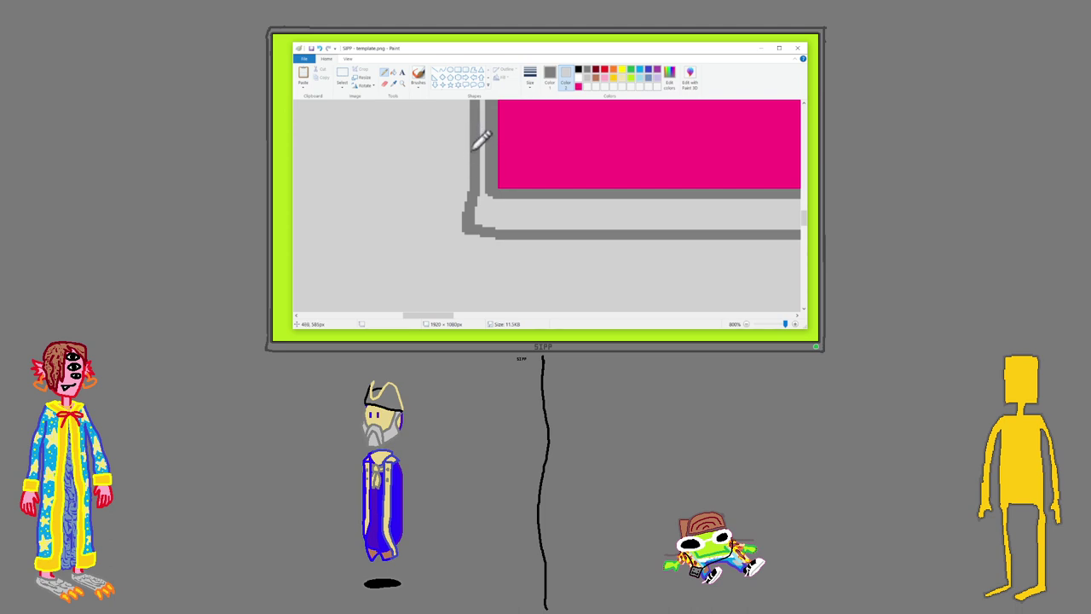
scroll(481, 139, "up", 5)
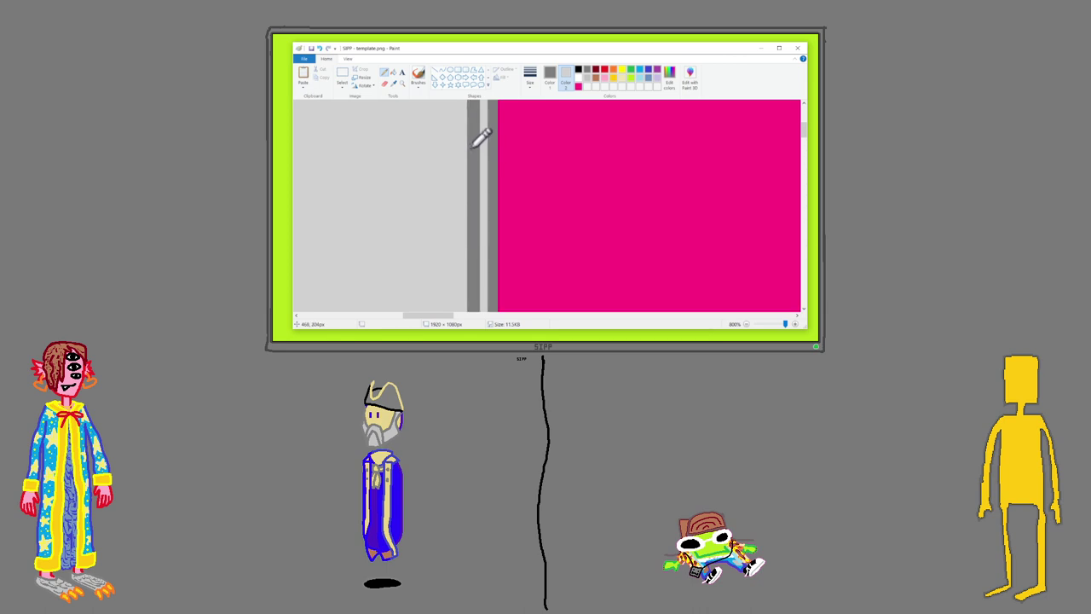
scroll(481, 139, "up", 3)
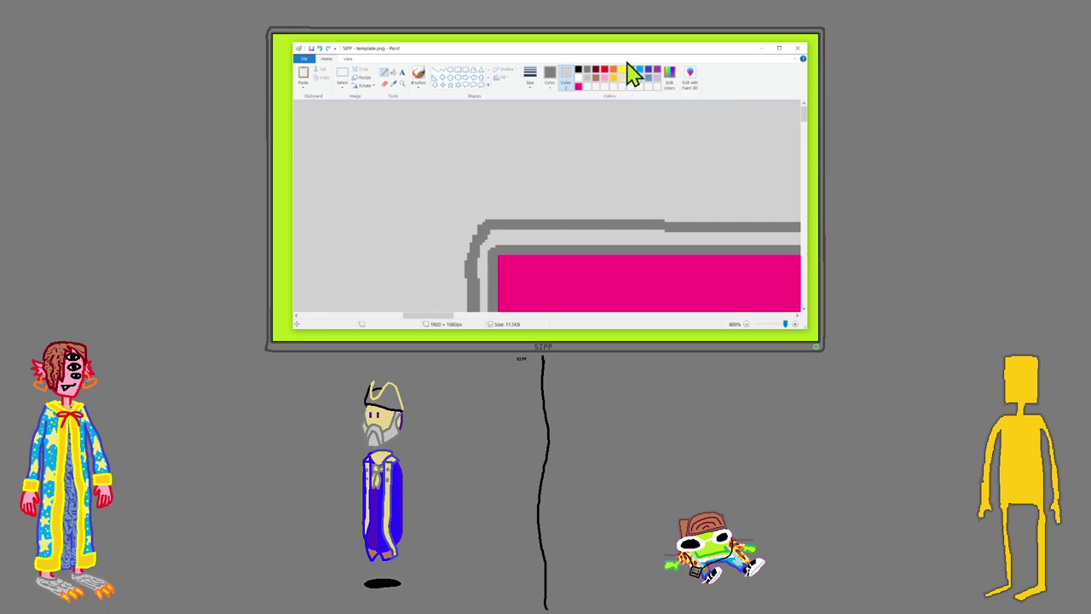
left_click(596, 77)
left_click(393, 73)
right_click(412, 165)
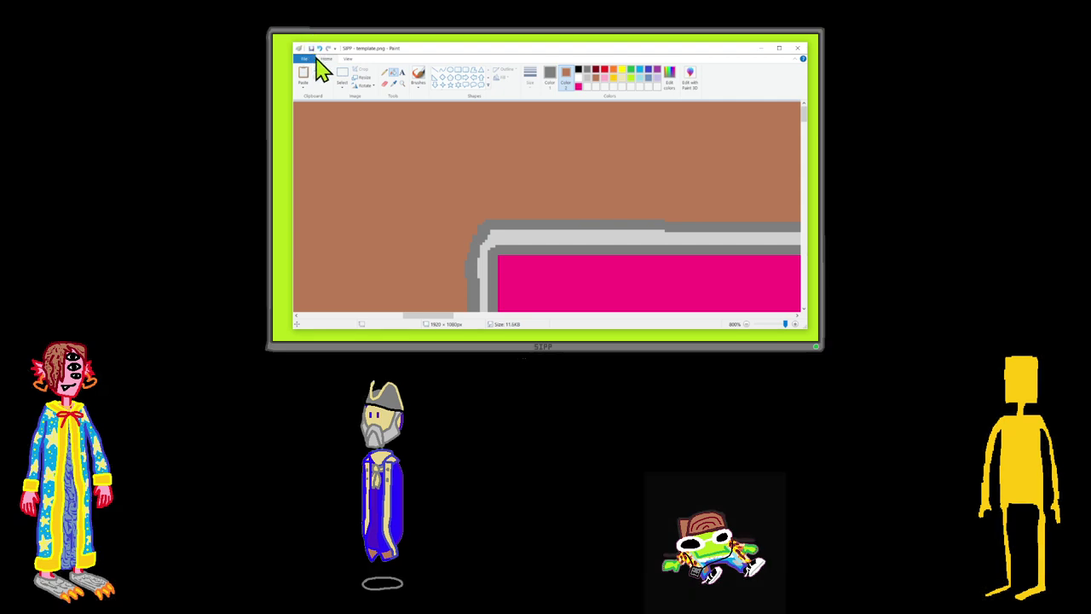
scroll(448, 162, "down", 9, "ctrl")
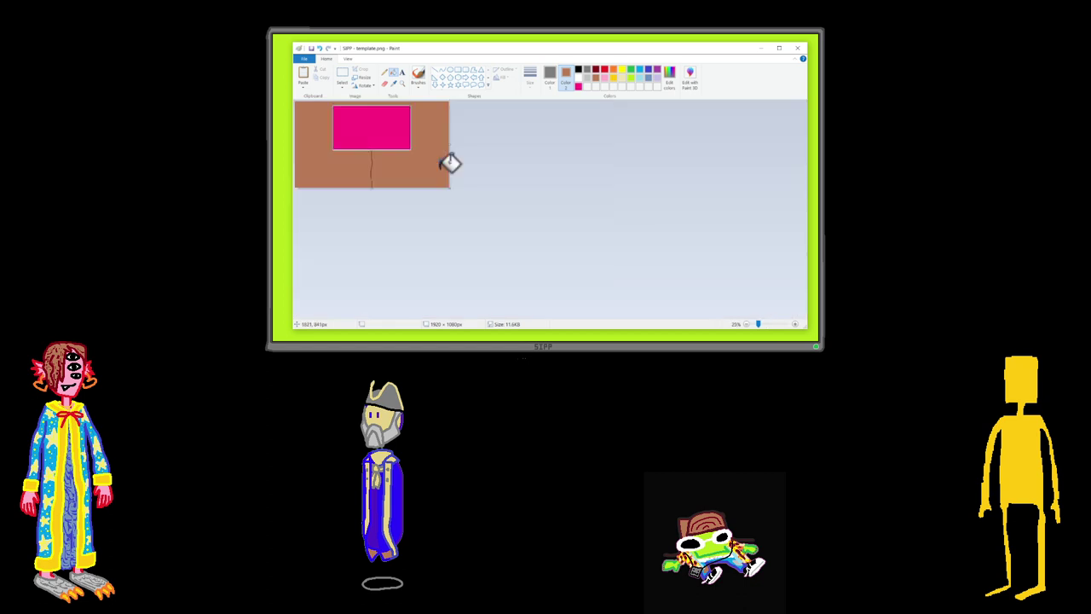
scroll(448, 163, "up", 2, "ctrl")
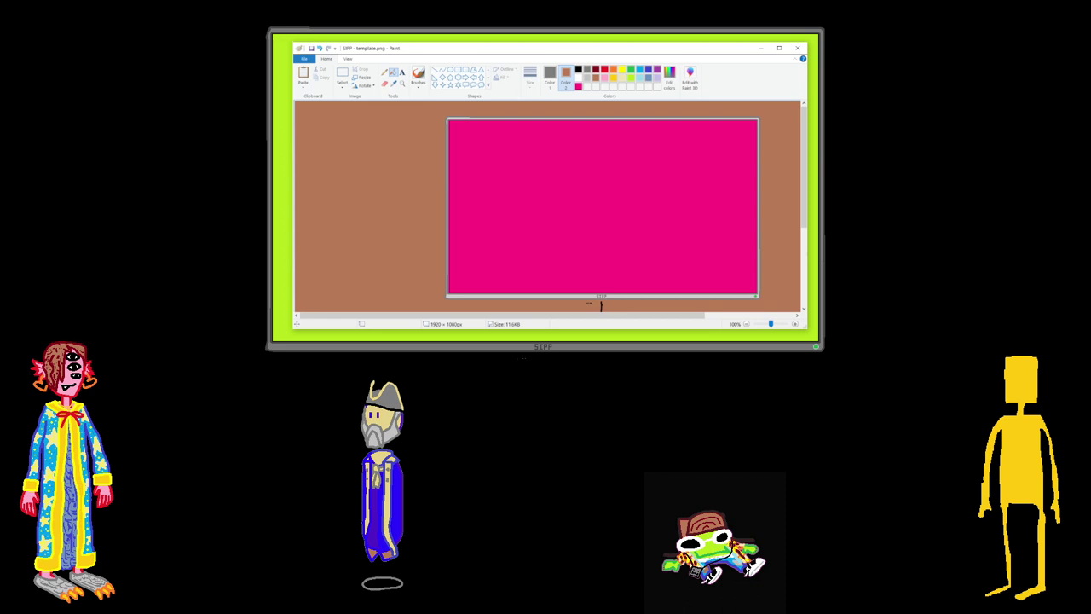
Switch to OBS and check the properties and Chroma Key filter of the SIPP -- New Beg source, then return to Paint.
key("alt+Tab")
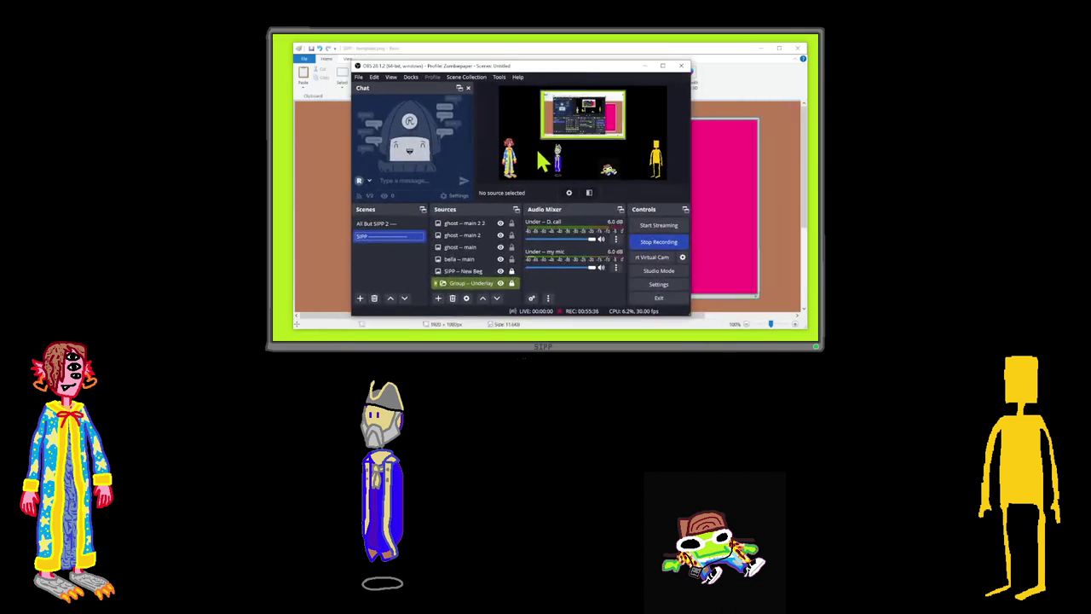
left_click(474, 236)
left_click(463, 271)
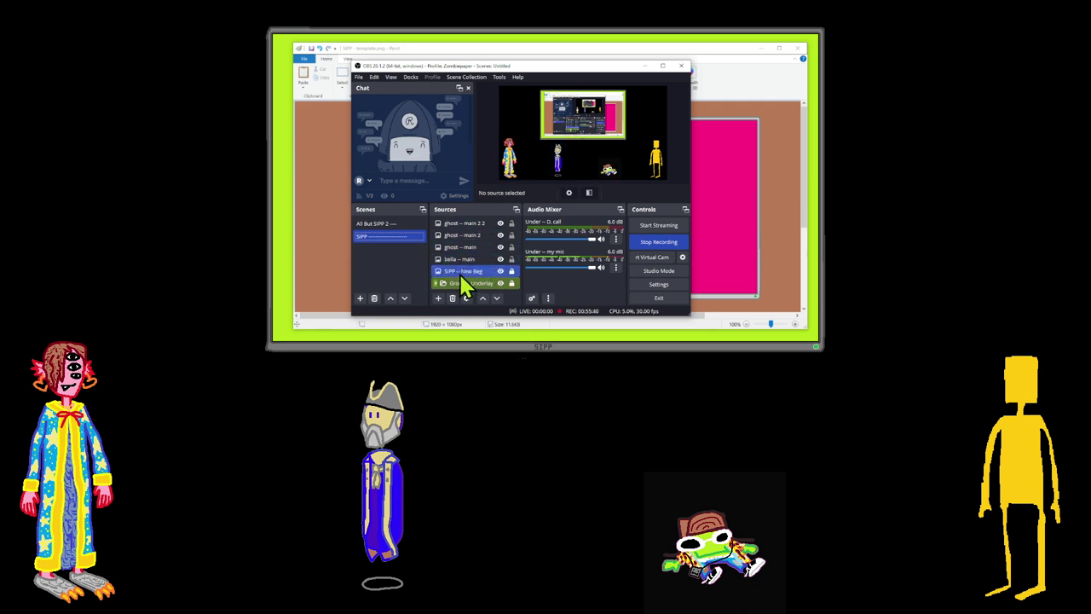
double_click(461, 271)
key("Escape")
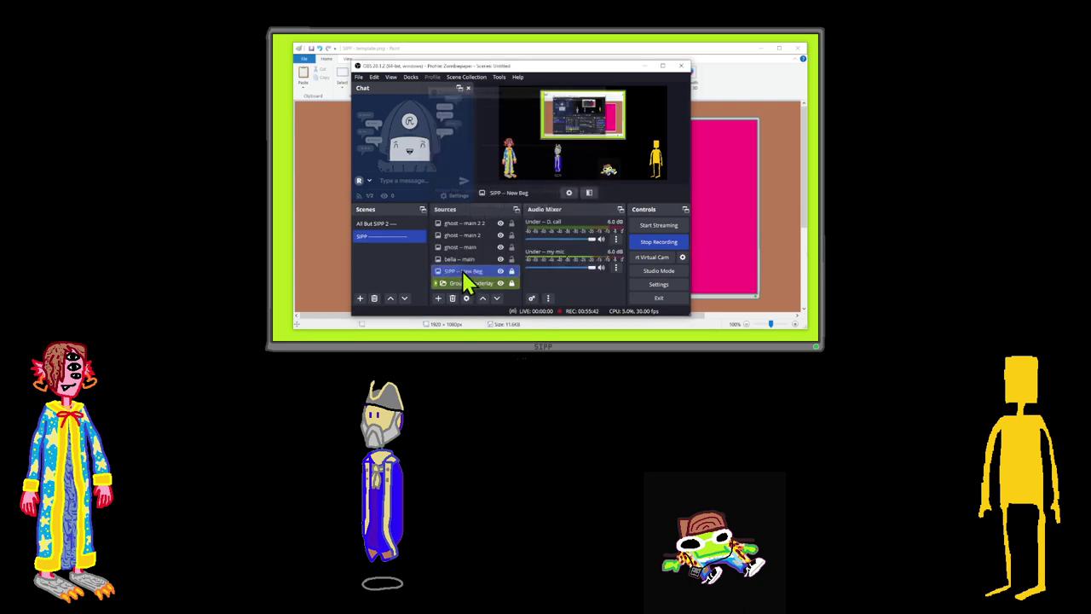
right_click(483, 276)
left_click(494, 319)
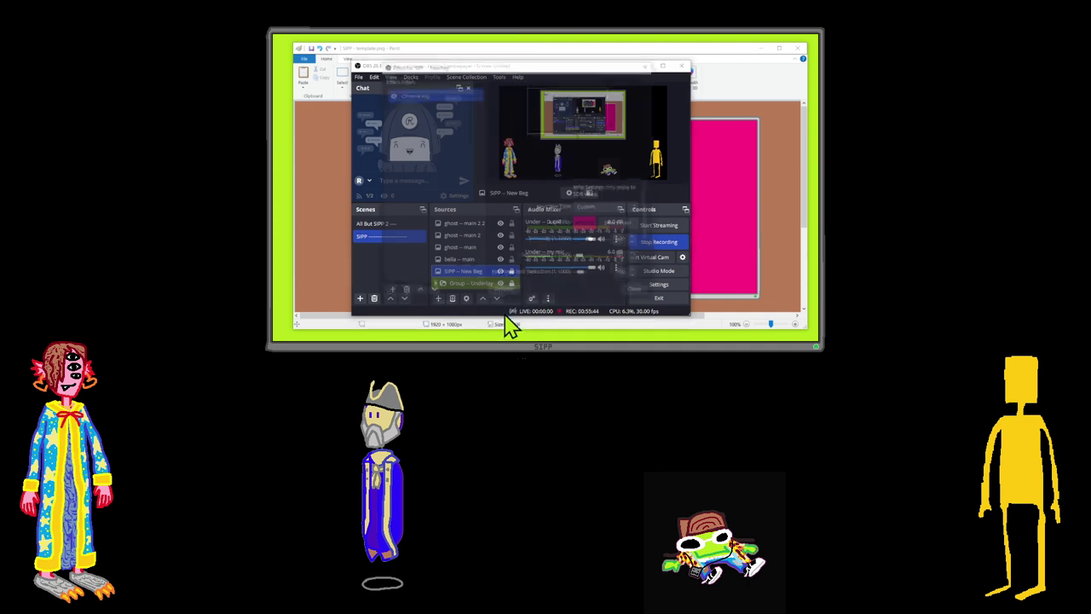
left_click(634, 292)
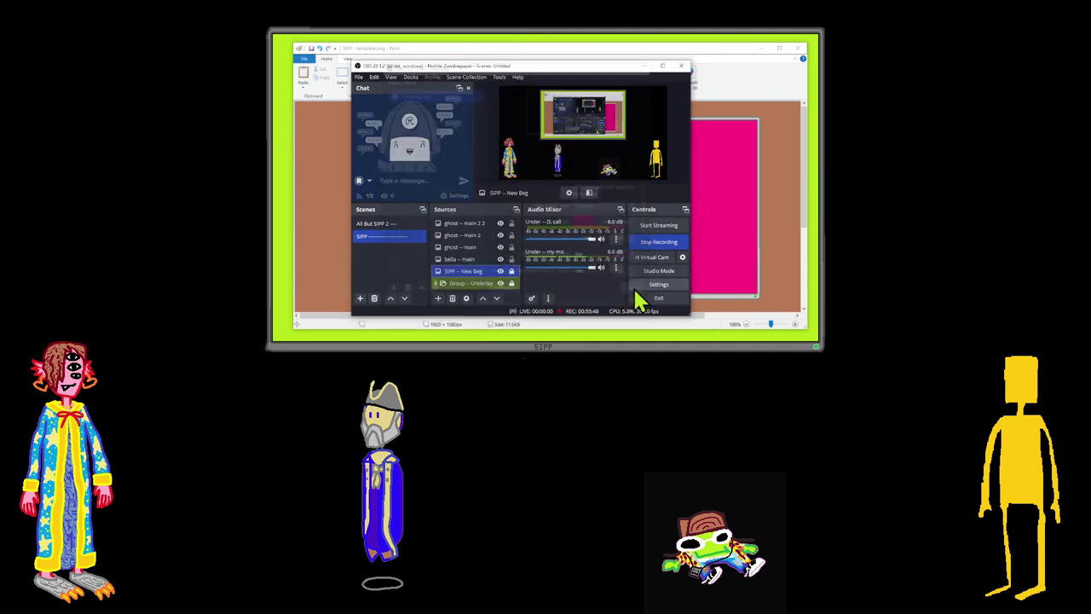
key("alt+Tab")
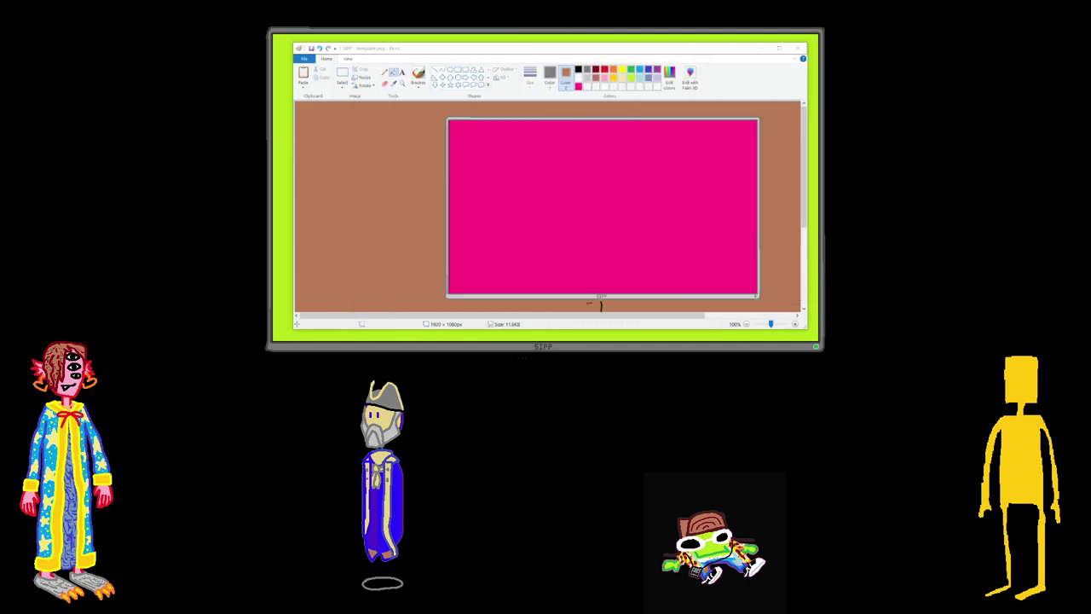
Set Color 2 to gold and fill the template's background around the monitor with green as Color 1.
left_click(304, 44)
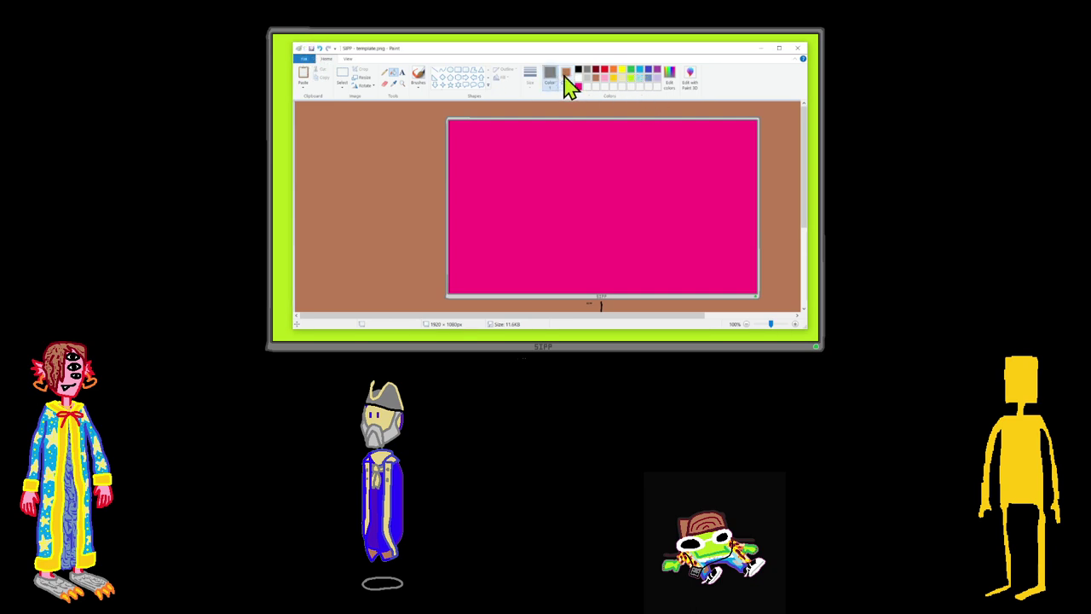
left_click(612, 78)
left_click(550, 75)
left_click(630, 71)
left_click(392, 73)
left_click(397, 158)
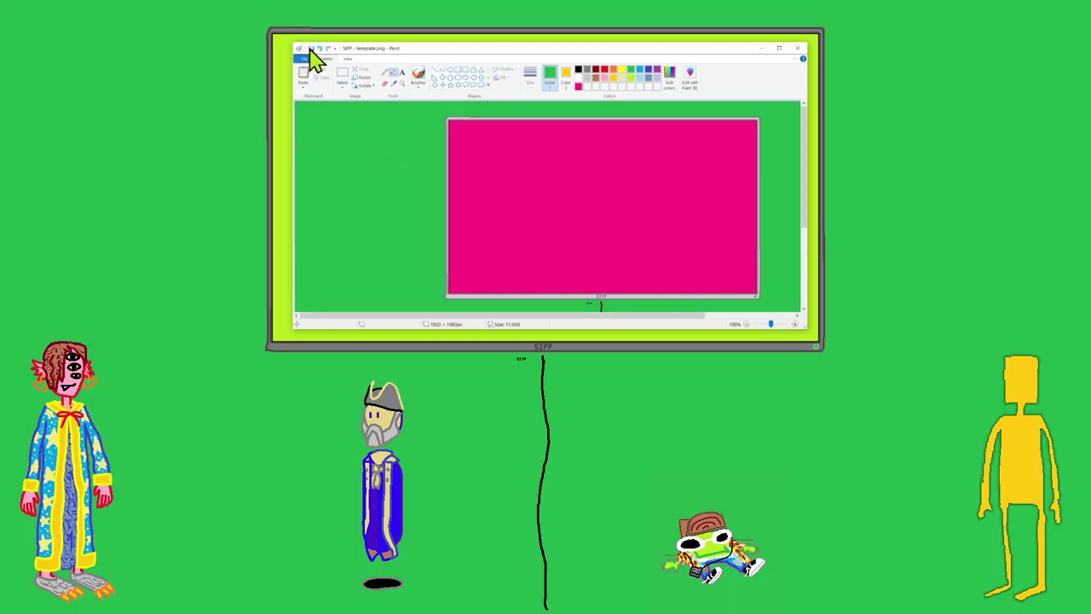
Try light pink and brown in turn as the fill for the background around the monitor.
left_click(597, 78)
left_click(392, 137)
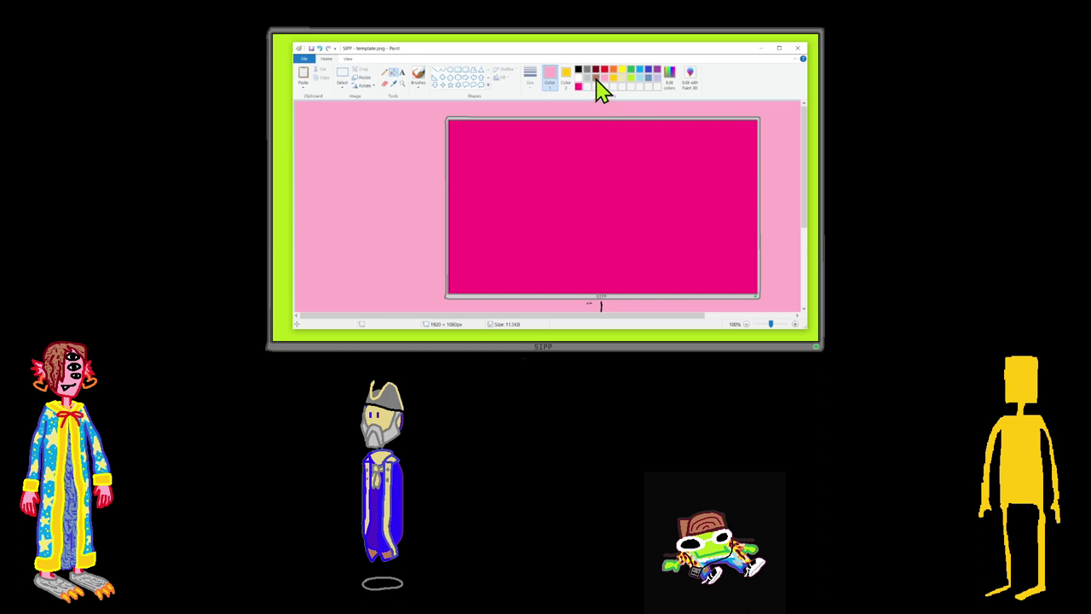
left_click(596, 77)
left_click(327, 193)
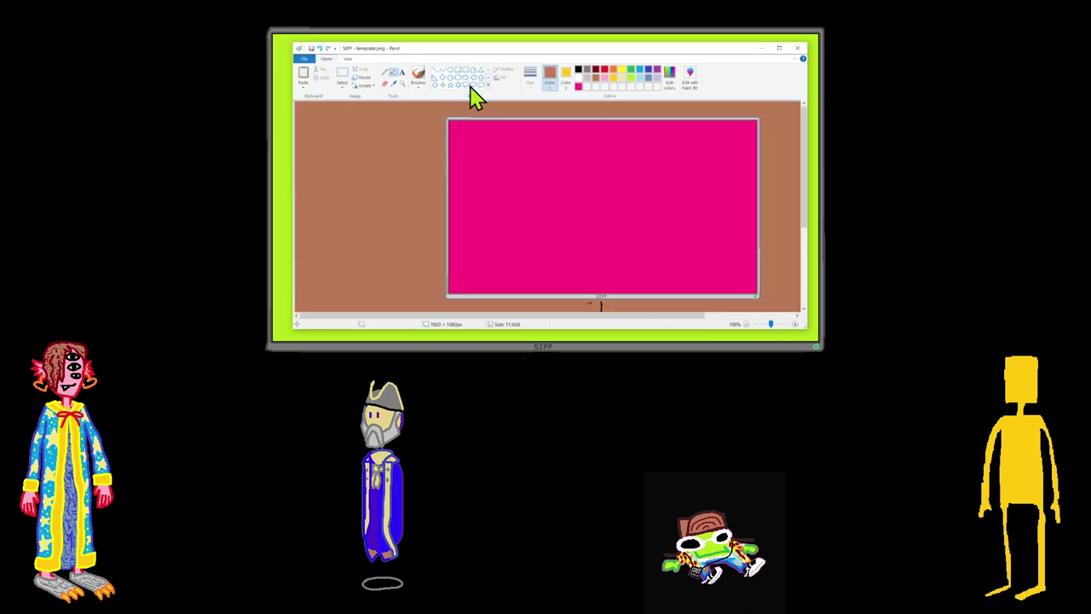
Fill the background around the monitor with dark gray and save the template.
left_click(588, 69)
left_click(378, 141)
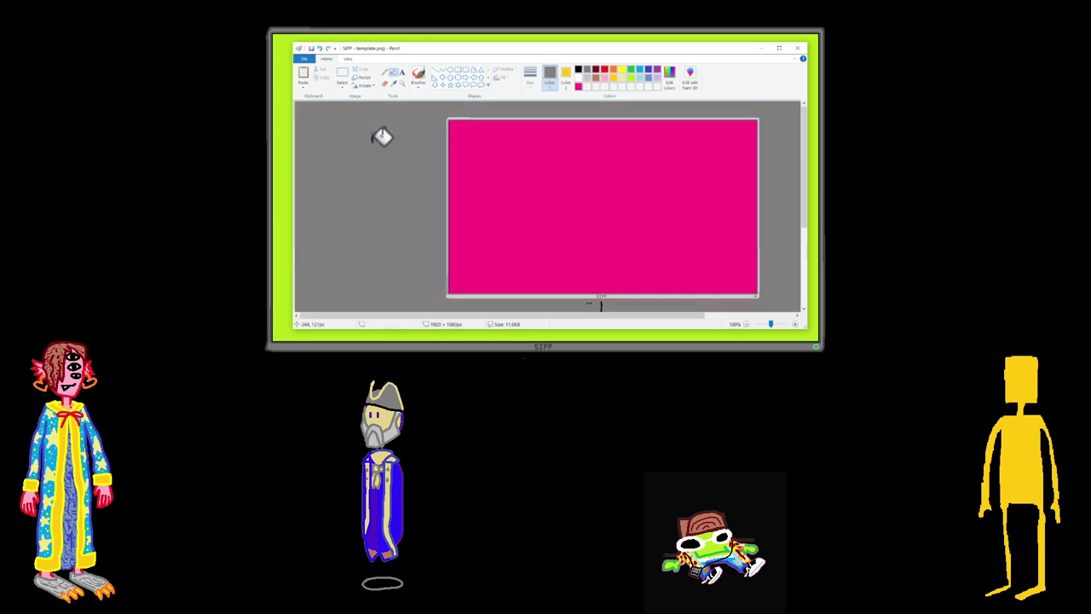
left_click(311, 47)
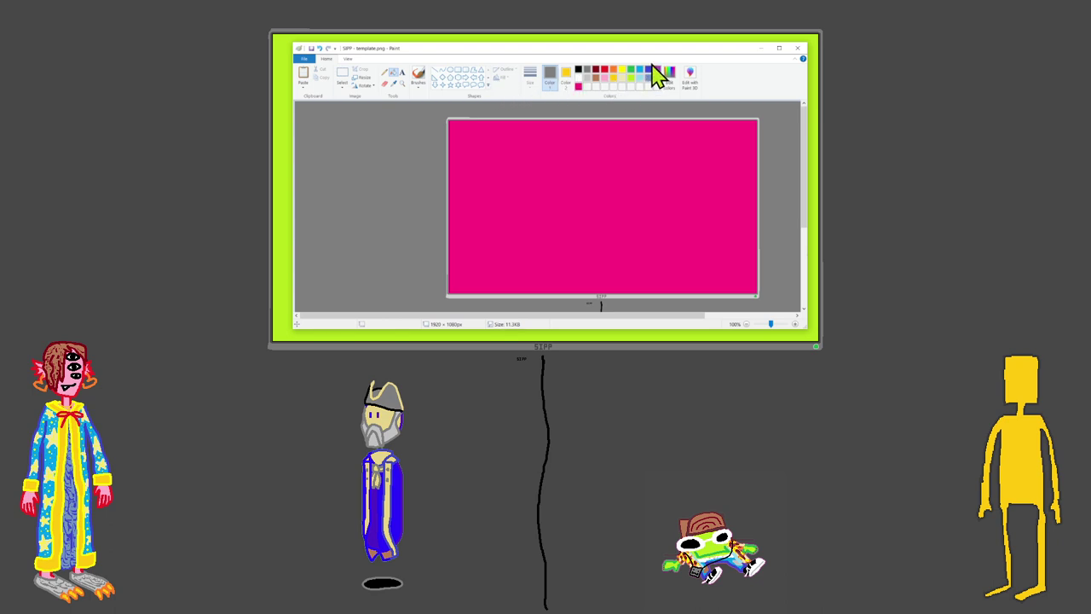
Switch to OBS and slightly lower the Chroma Key similarity of the SIPP -- New Beg source.
left_click_drag(806, 54, 576, 56)
right_click(454, 255)
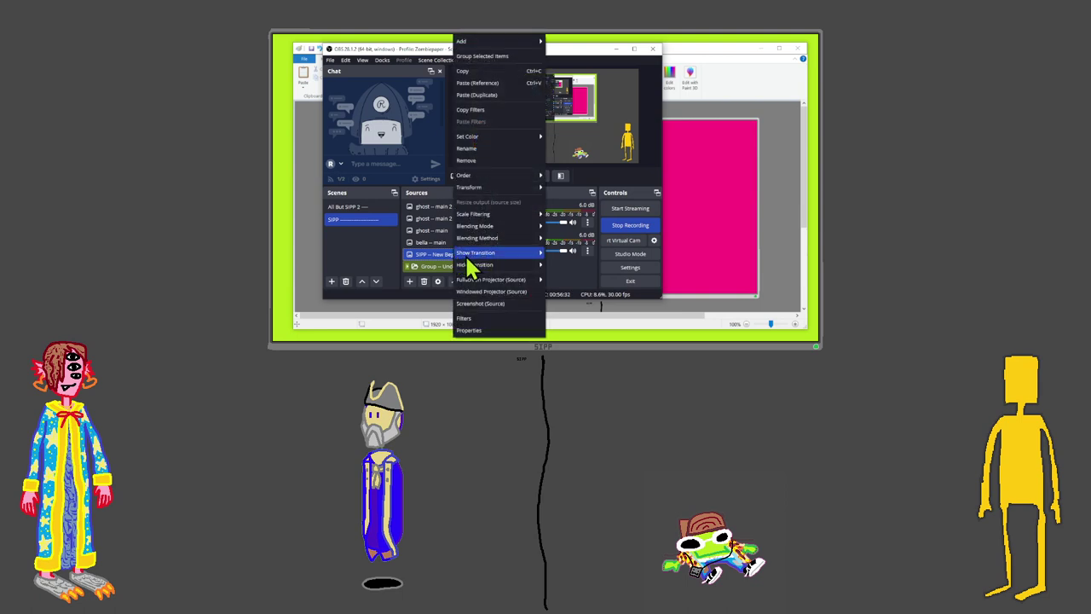
left_click(500, 317)
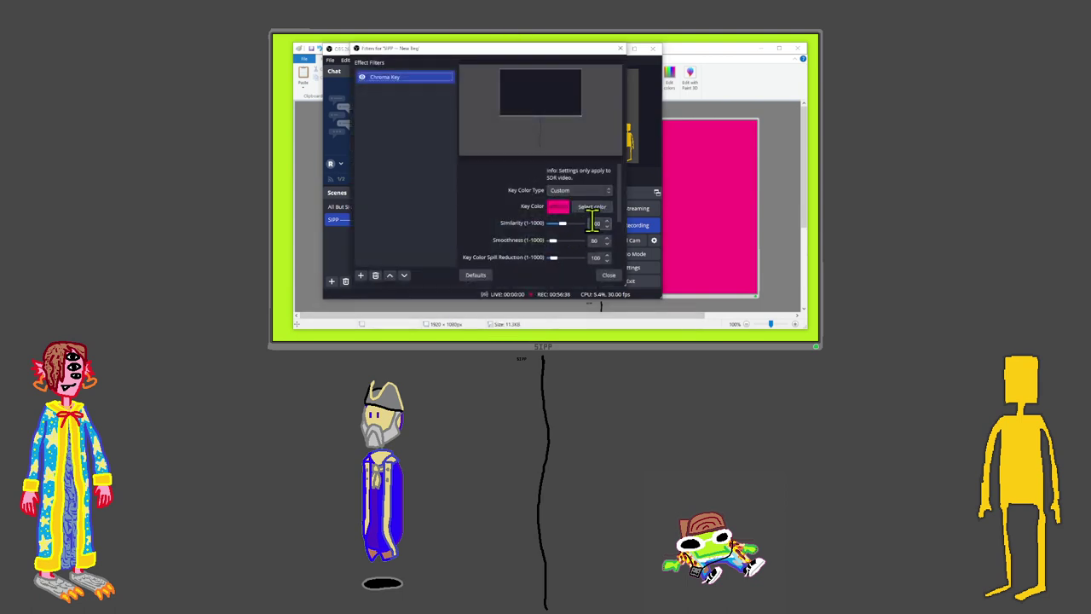
left_click_drag(557, 224, 555, 224)
left_click(609, 276)
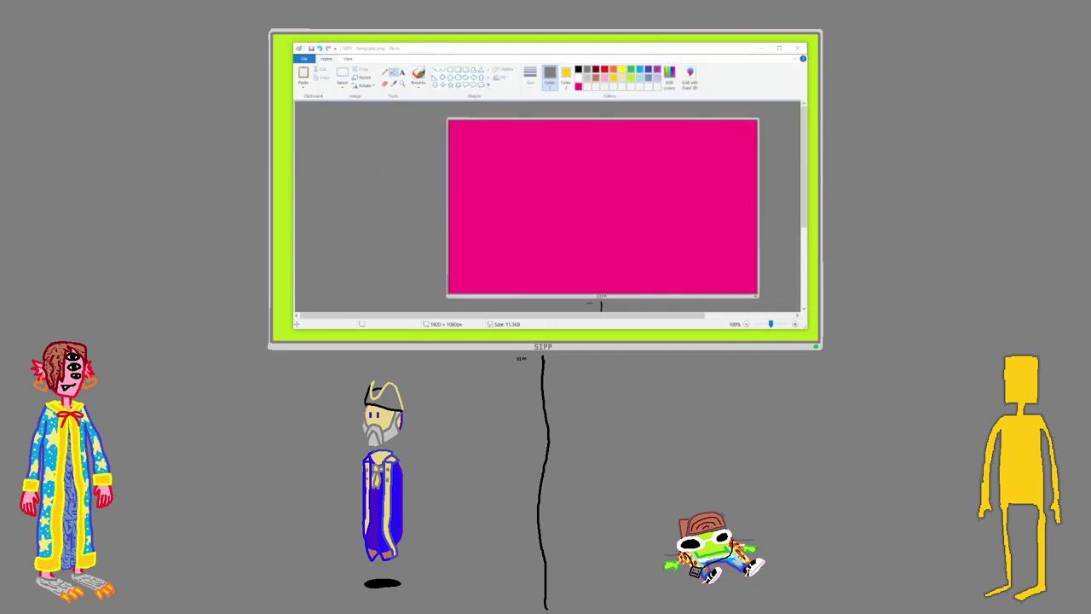
Try brown and light pink in turn as the fill for the background around the monitor, saving the template.
left_click(599, 89)
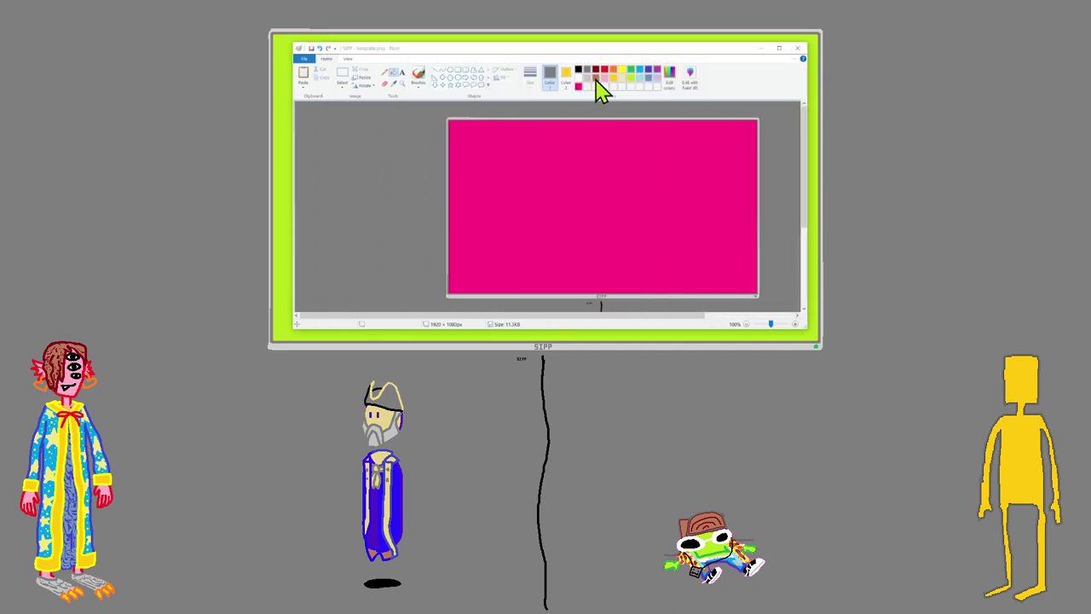
left_click(597, 84)
left_click(388, 145)
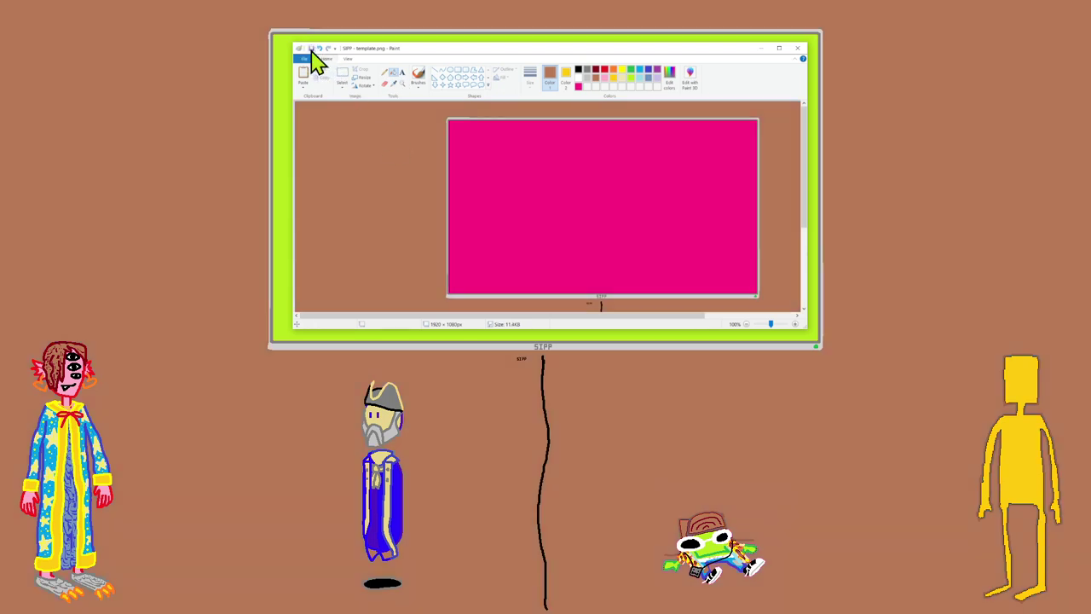
left_click(605, 79)
left_click(364, 167)
left_click(313, 48)
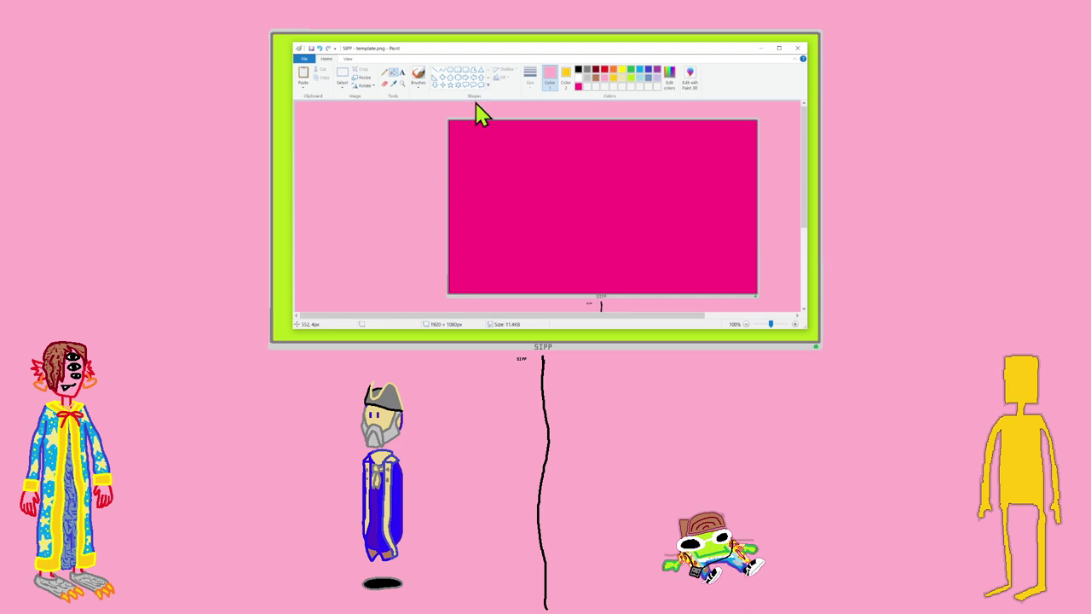
Undo the light pink fill and fill both the background and the black cable below the monitor with gold, Color 2.
scroll(613, 166, "down", 3)
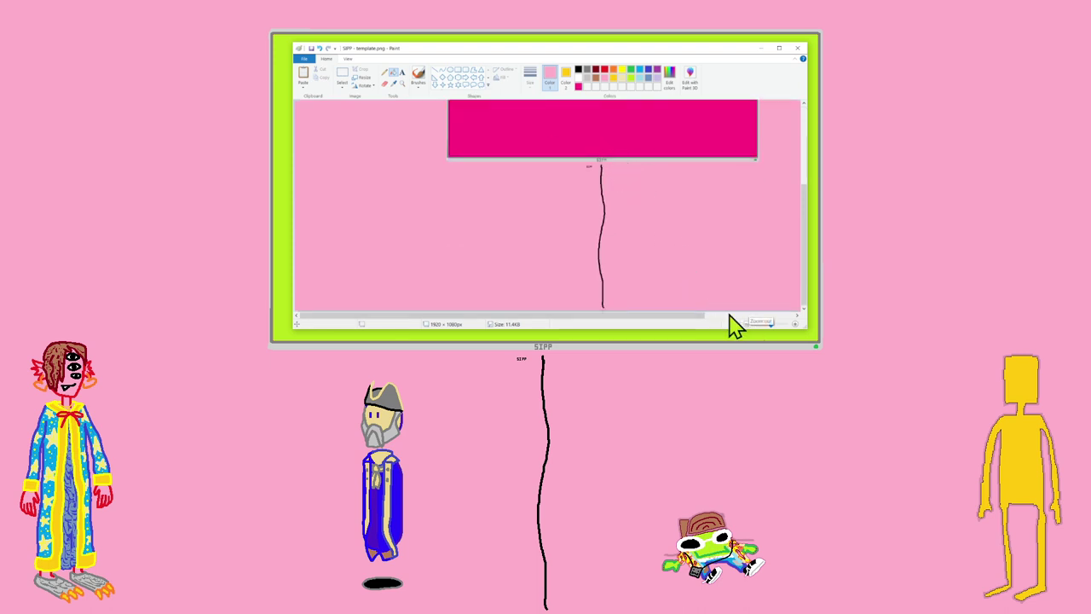
left_click(321, 48)
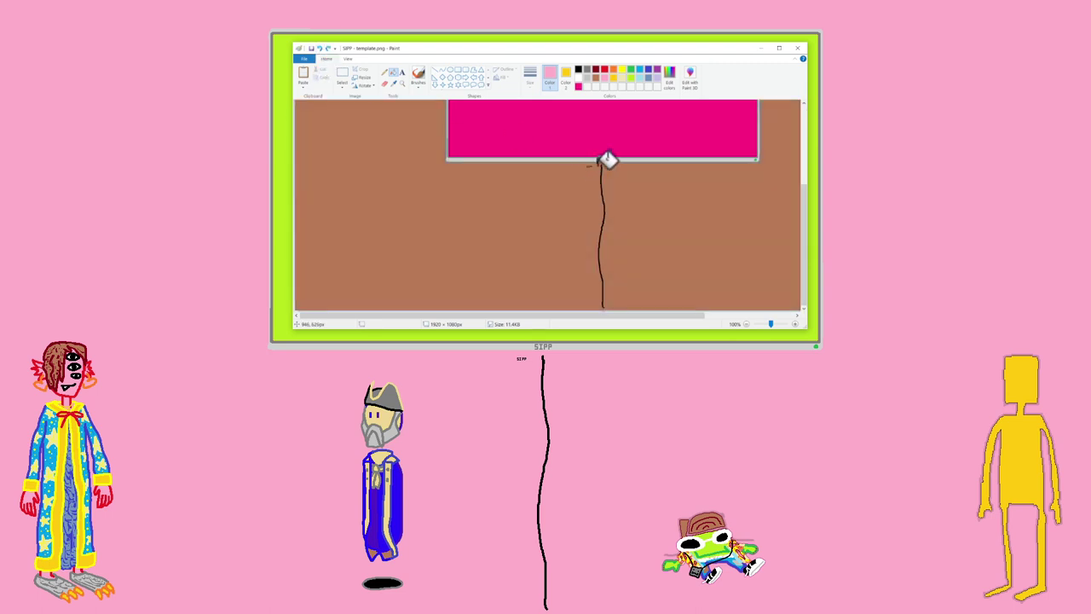
left_click(393, 72)
right_click(572, 195)
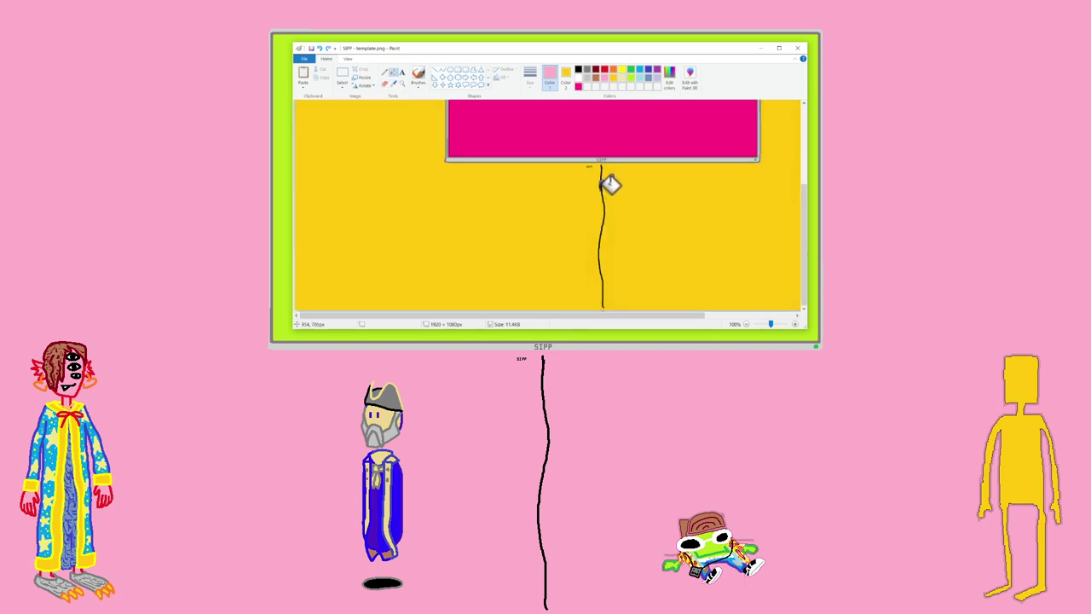
right_click(603, 187)
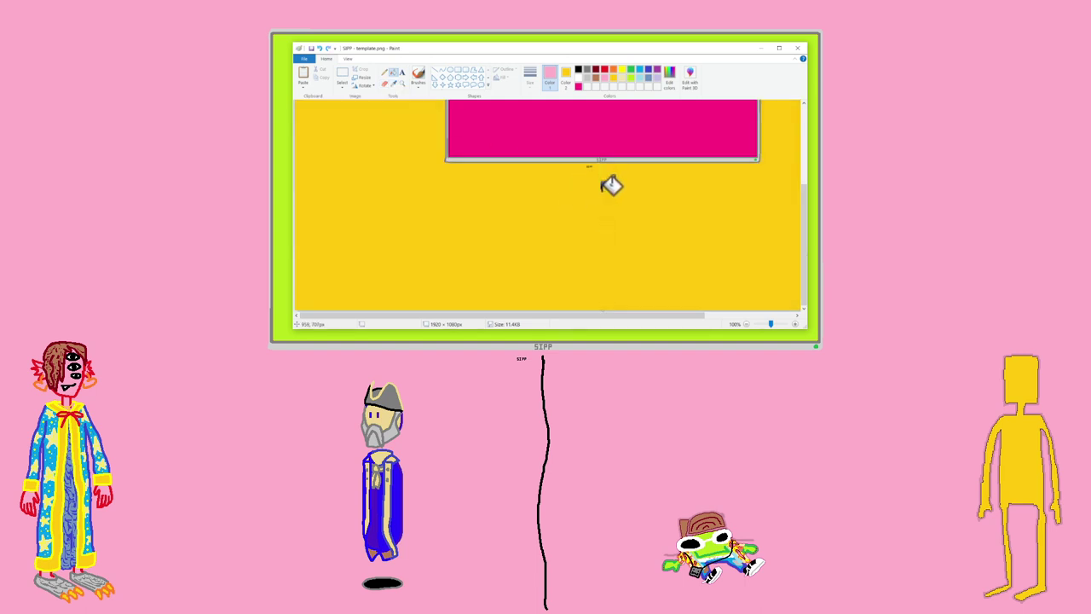
Delete the small black SIPP lettering below the monitor and save the template.
left_click(341, 85)
scroll(587, 188, "up", 2, "ctrl")
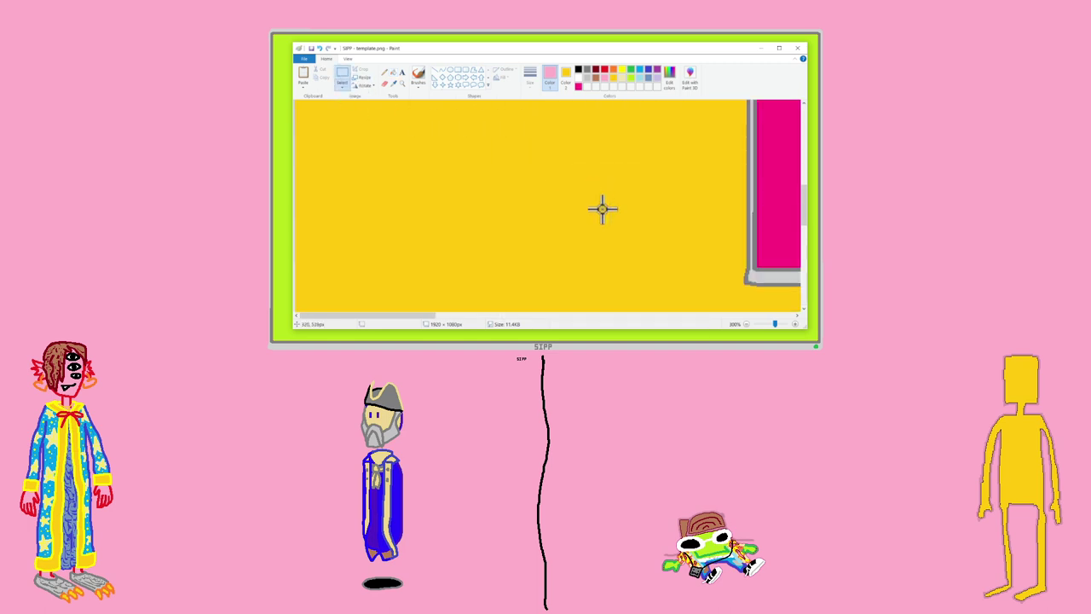
left_click_drag(416, 314, 594, 315)
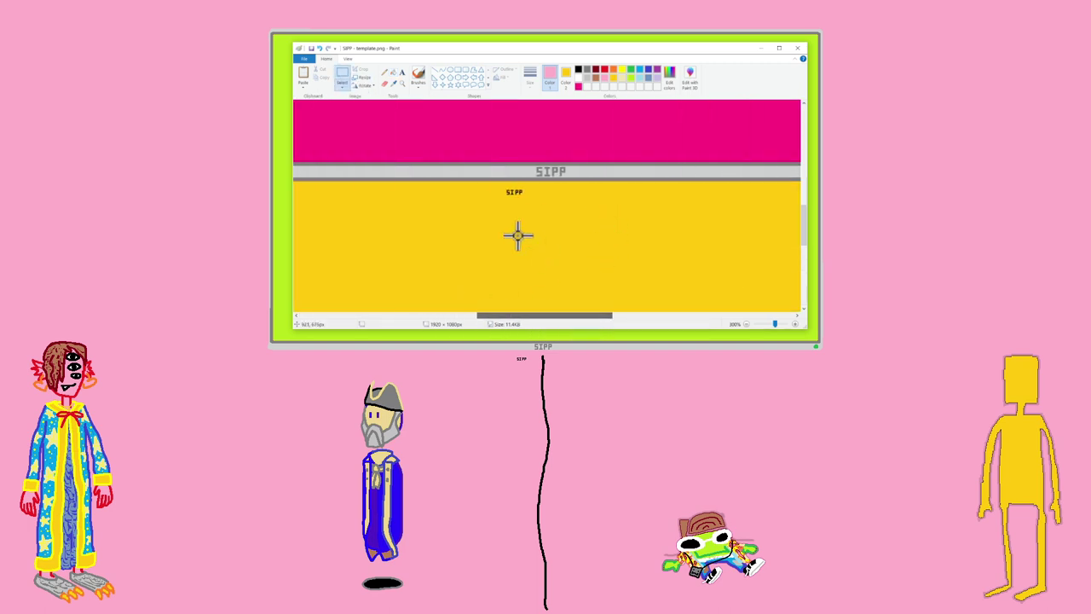
left_click_drag(477, 213, 548, 185)
key("Delete")
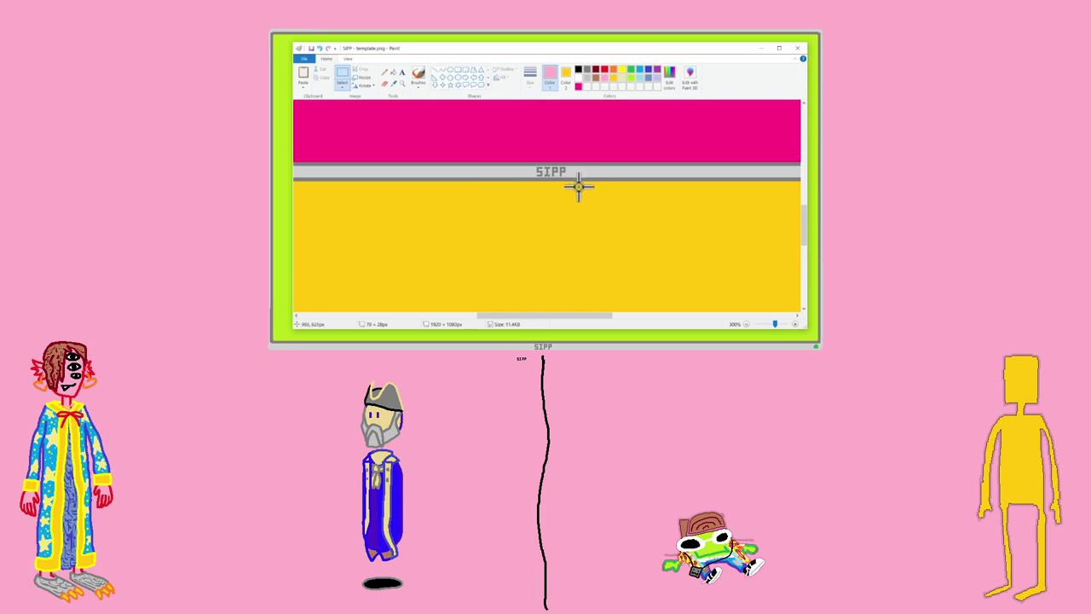
scroll(578, 185, "down", 4, "ctrl")
scroll(578, 185, "up", 1, "ctrl")
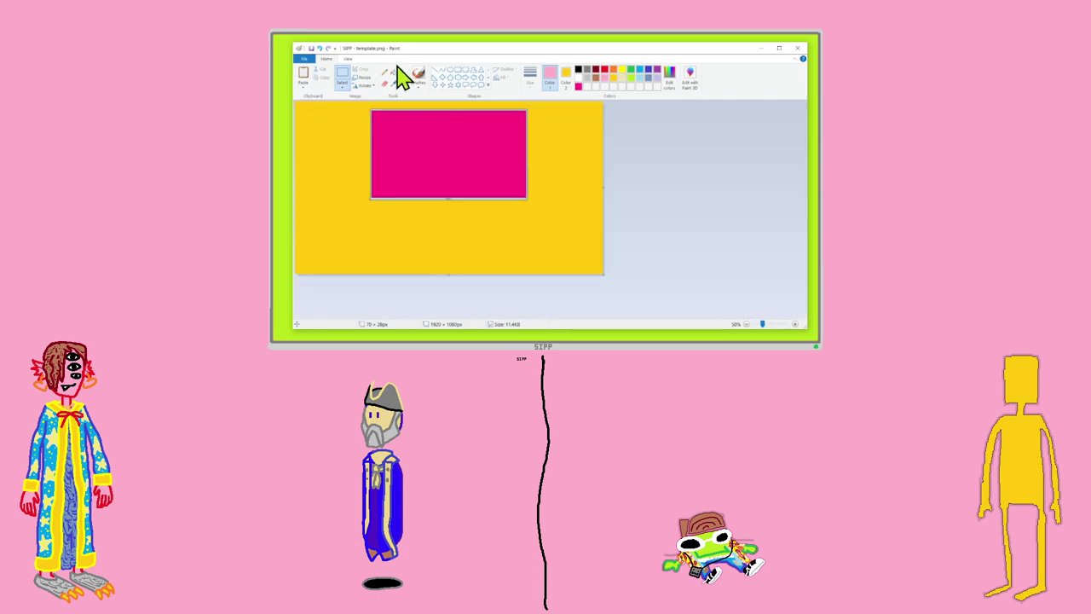
key("ctrl+a")
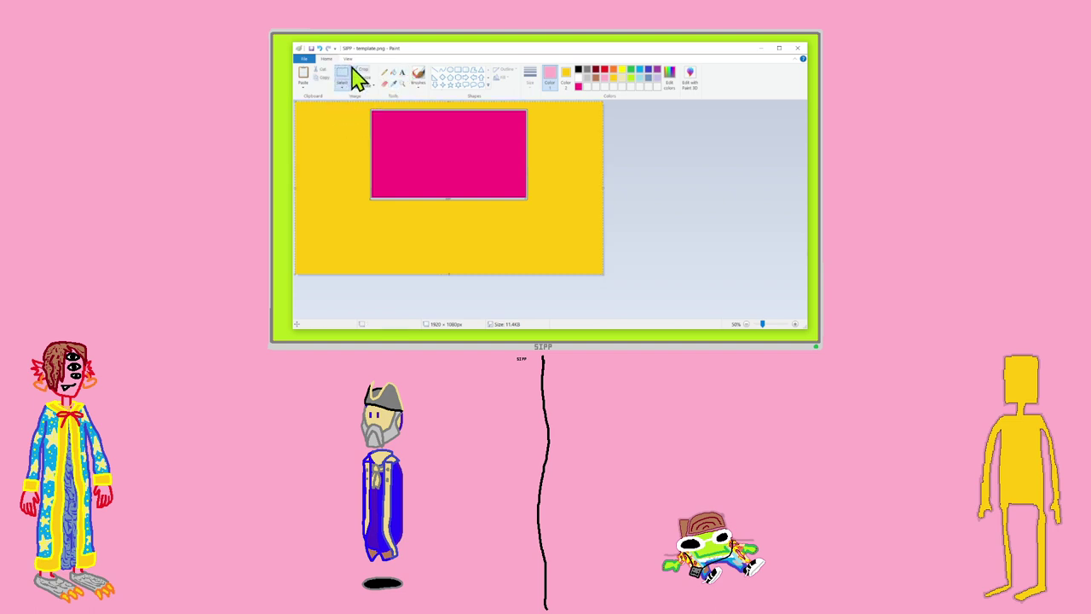
left_click(310, 49)
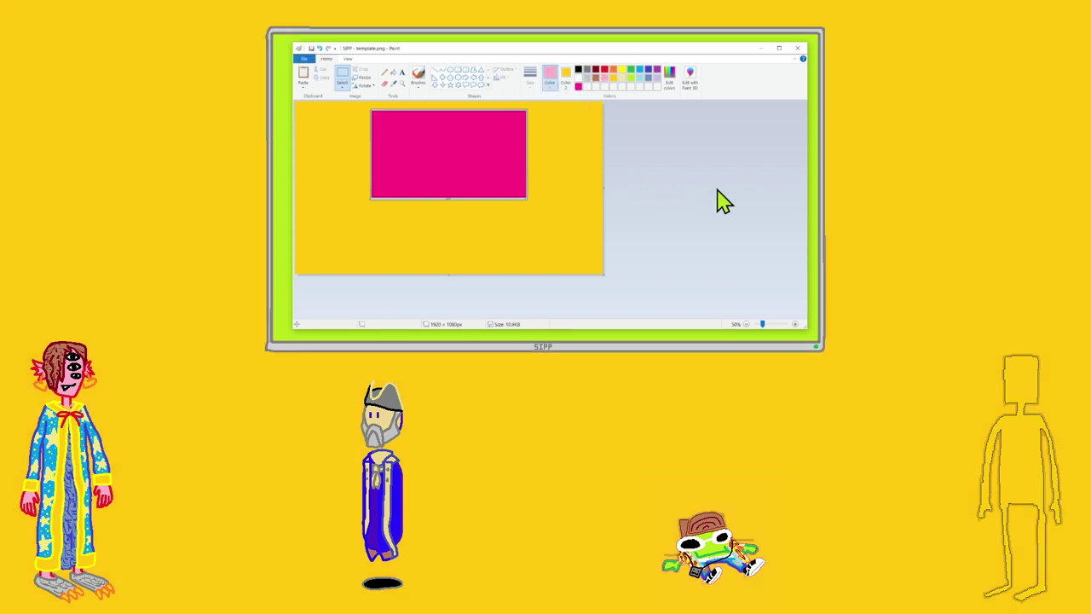
Try lime as the background fill, replace it with white as Color 2, and save the template.
left_click(566, 75)
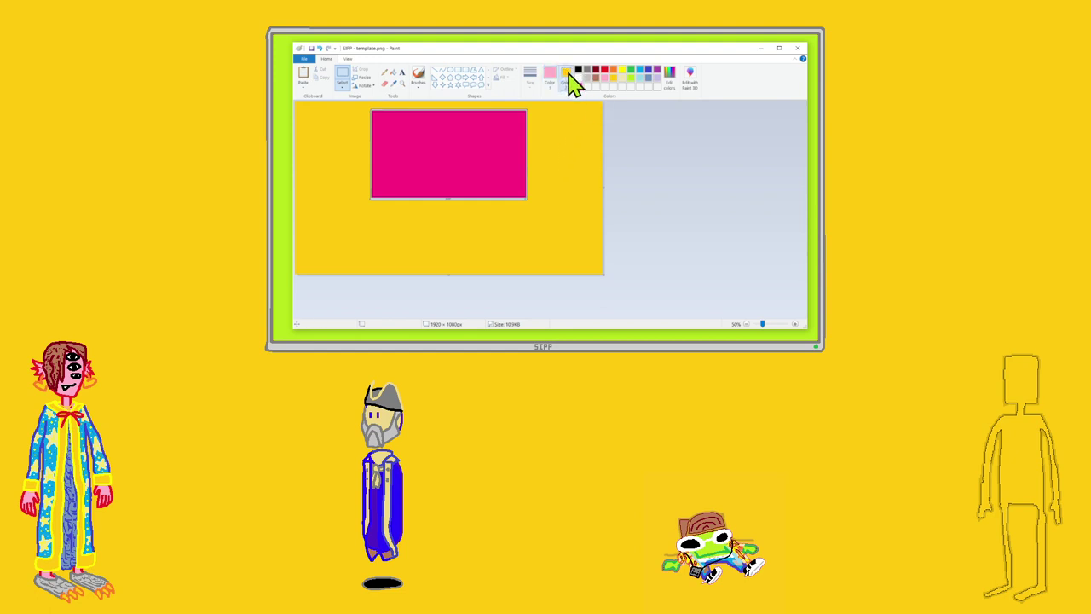
left_click(630, 78)
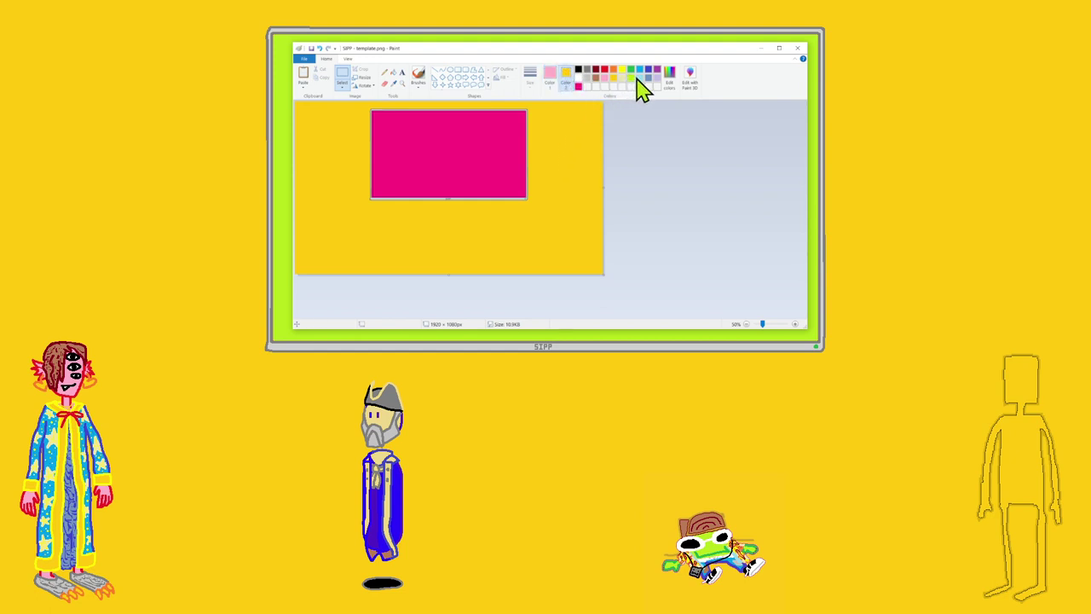
left_click(392, 73)
right_click(358, 133)
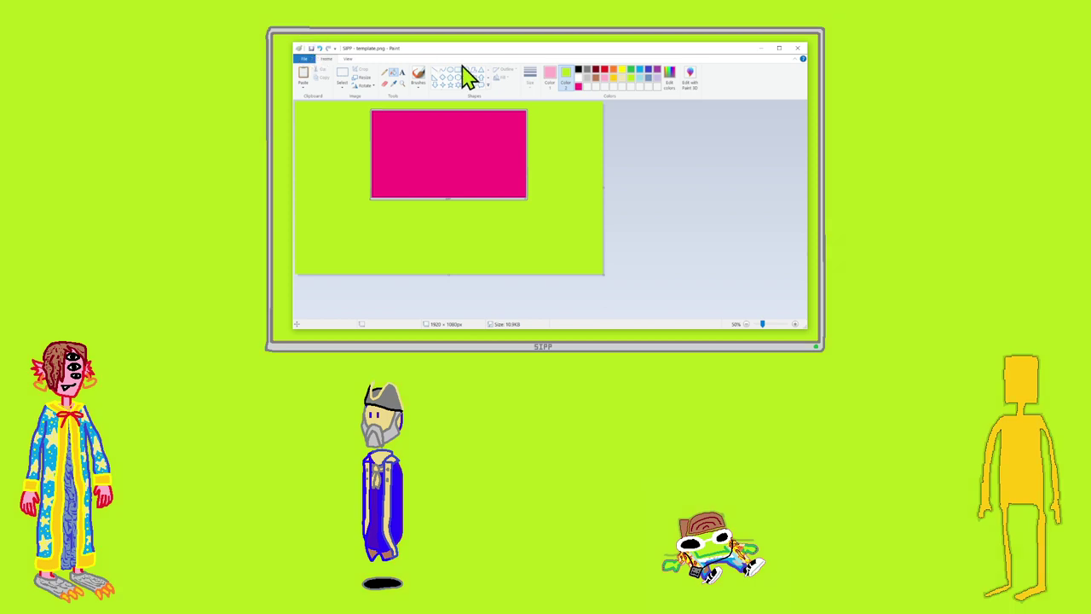
right_click(581, 80)
right_click(580, 136)
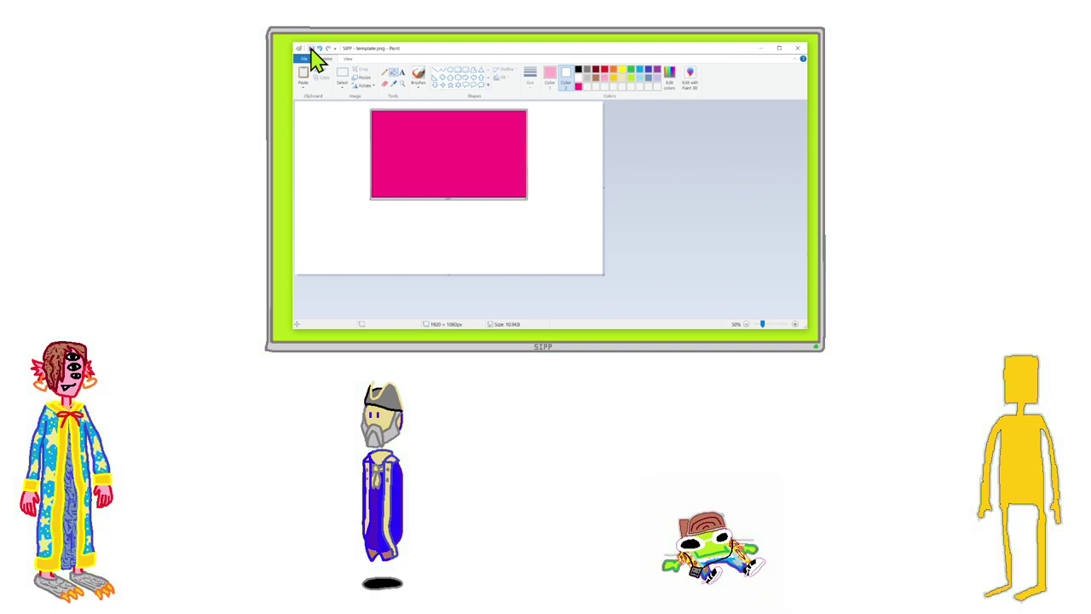
Set Color 1 to black and pencil a freehand horizontal line across the background behind the monitor, on both sides of it.
left_click(548, 79)
left_click(578, 70)
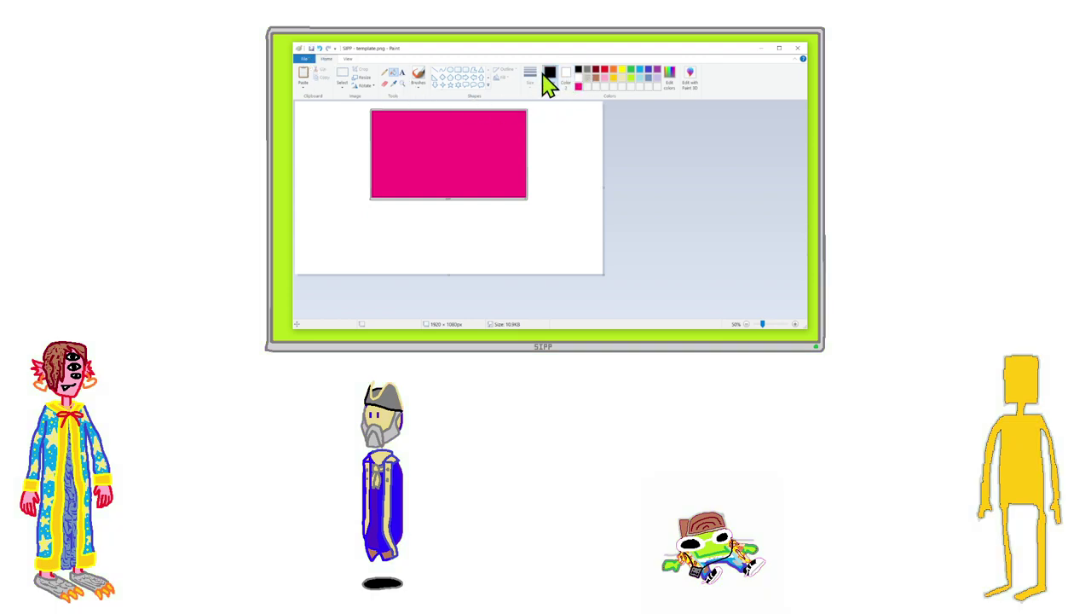
left_click(383, 74)
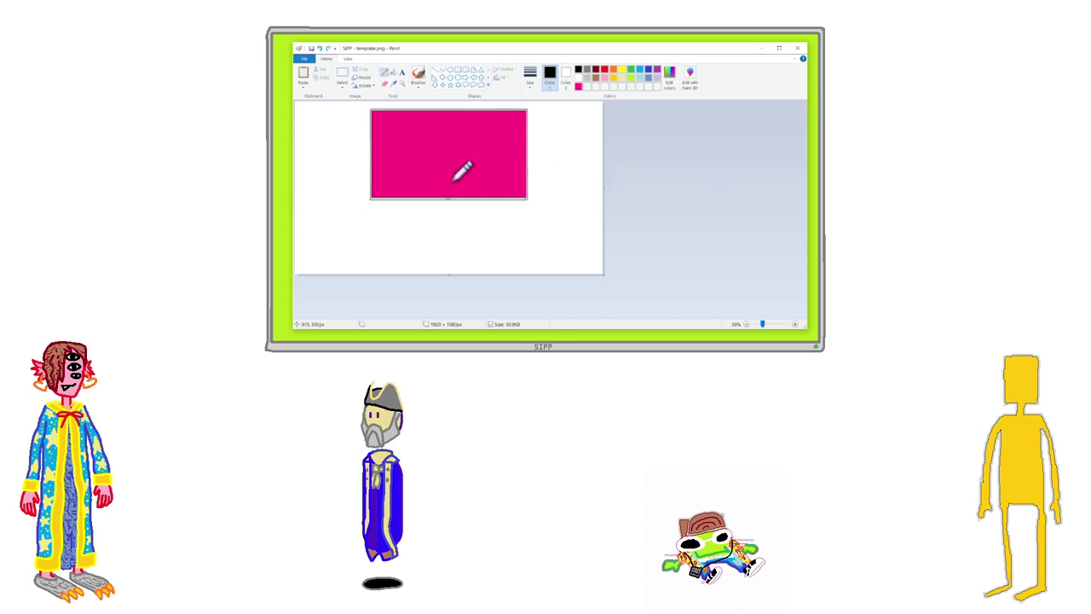
left_click_drag(455, 178, 674, 178)
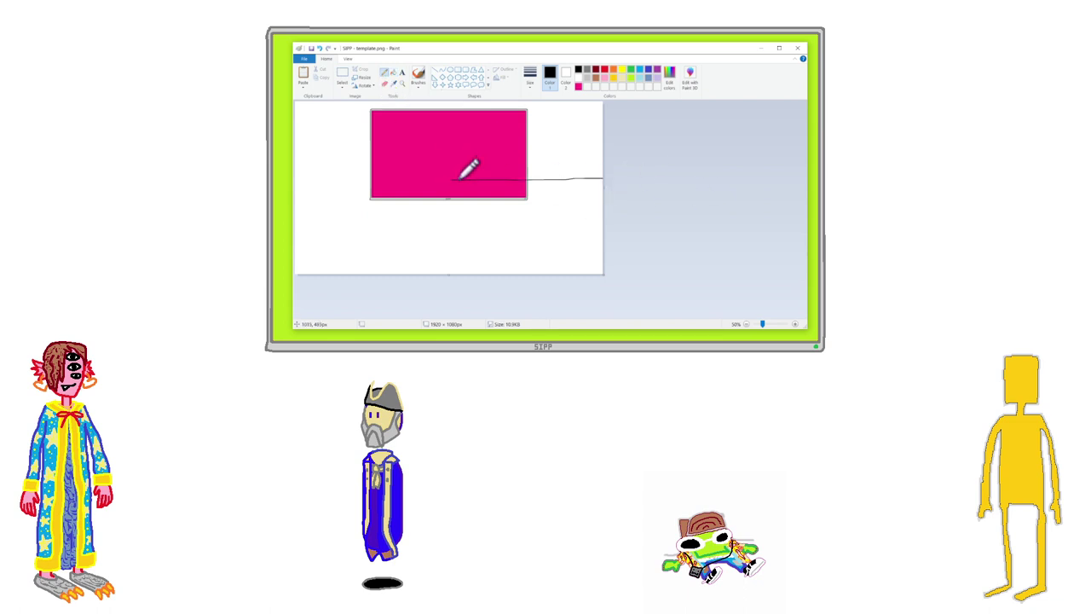
left_click_drag(455, 178, 281, 176)
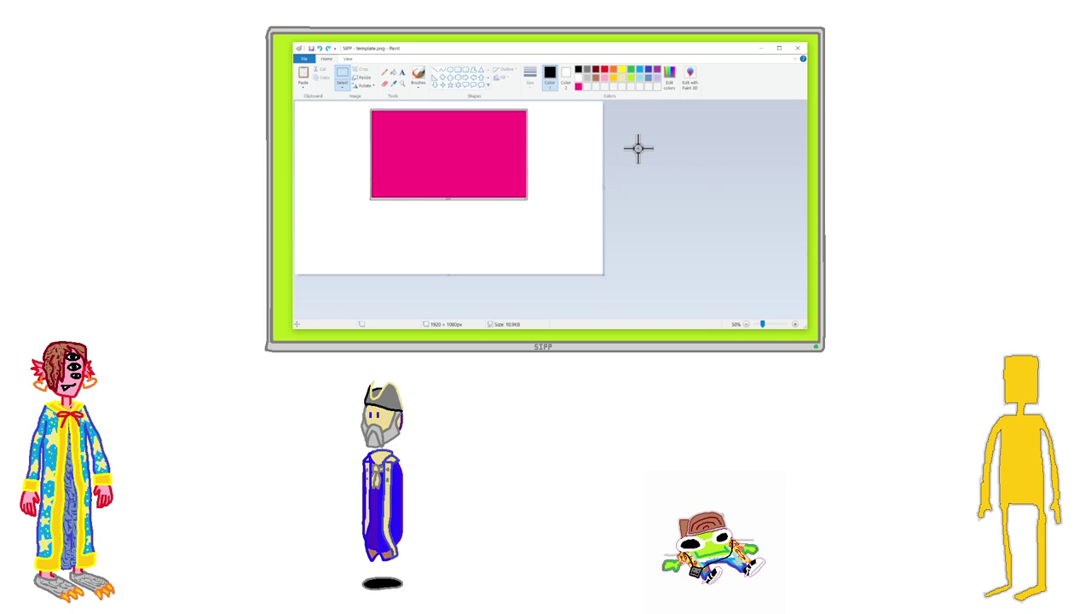
key("ctrl+a")
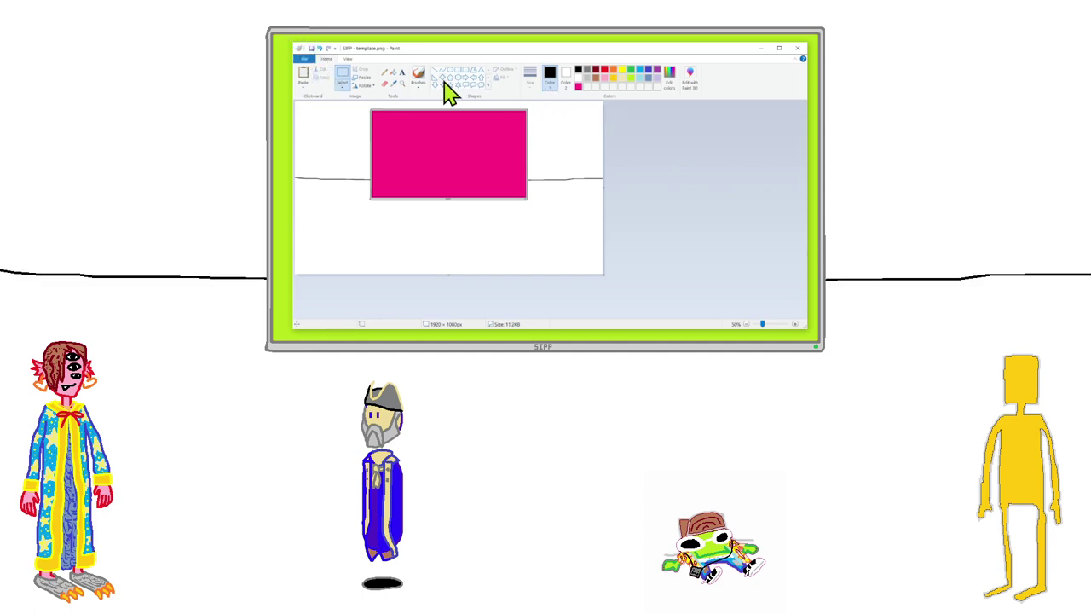
Pencil a dark red outline for a side face along the monitor's right edge, from its lower corner to its upper corner.
left_click(402, 72)
left_click(383, 75)
scroll(613, 207, "up", 1, "ctrl")
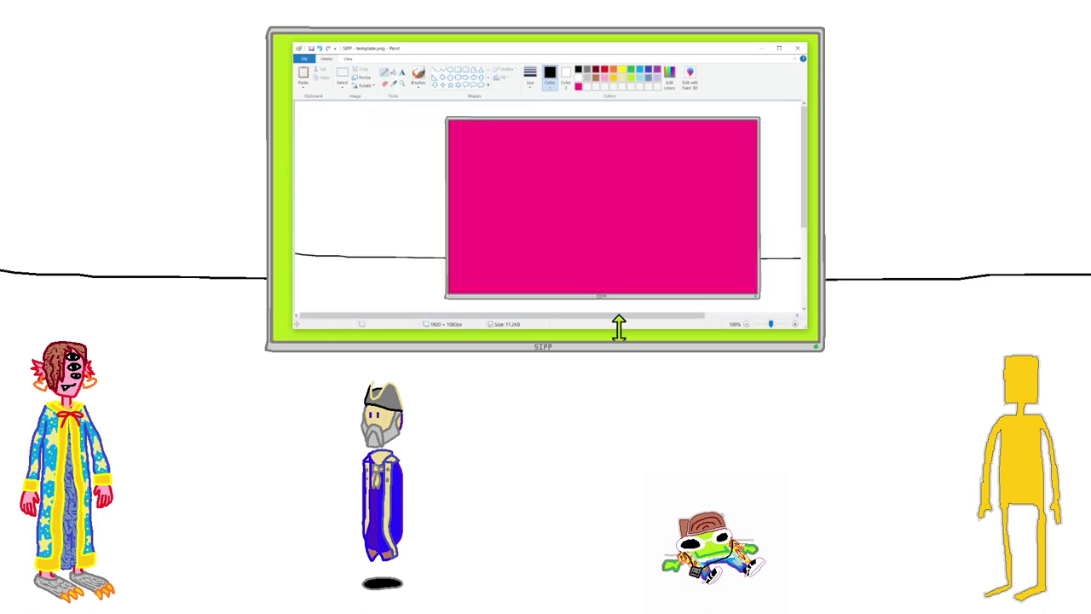
left_click_drag(623, 320, 774, 322)
scroll(770, 295, "up", 2, "ctrl")
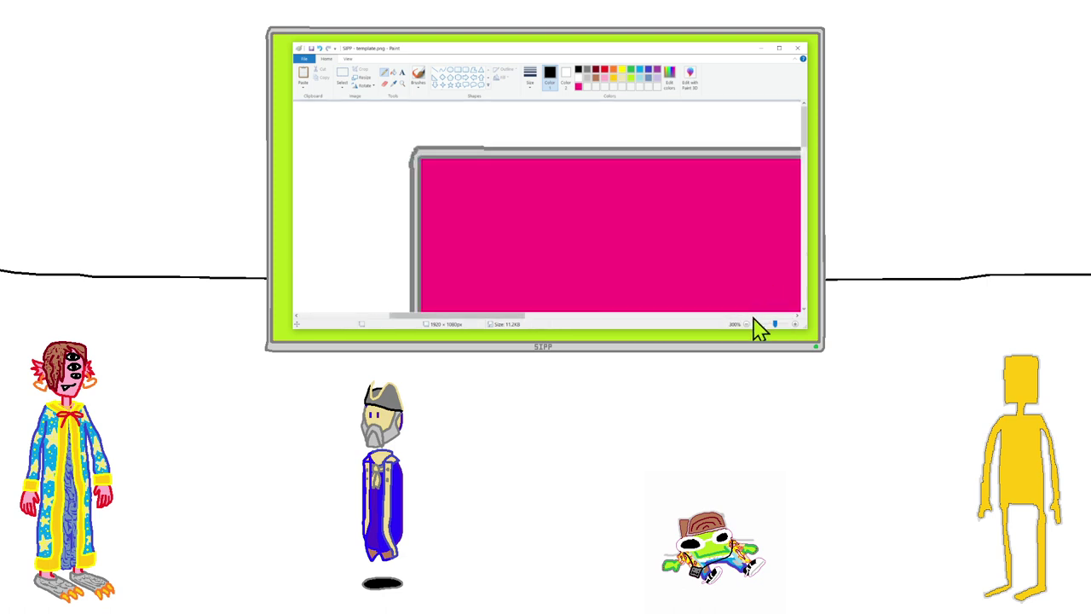
scroll(742, 289, "up", 1, "ctrl")
scroll(670, 292, "down", 2, "ctrl")
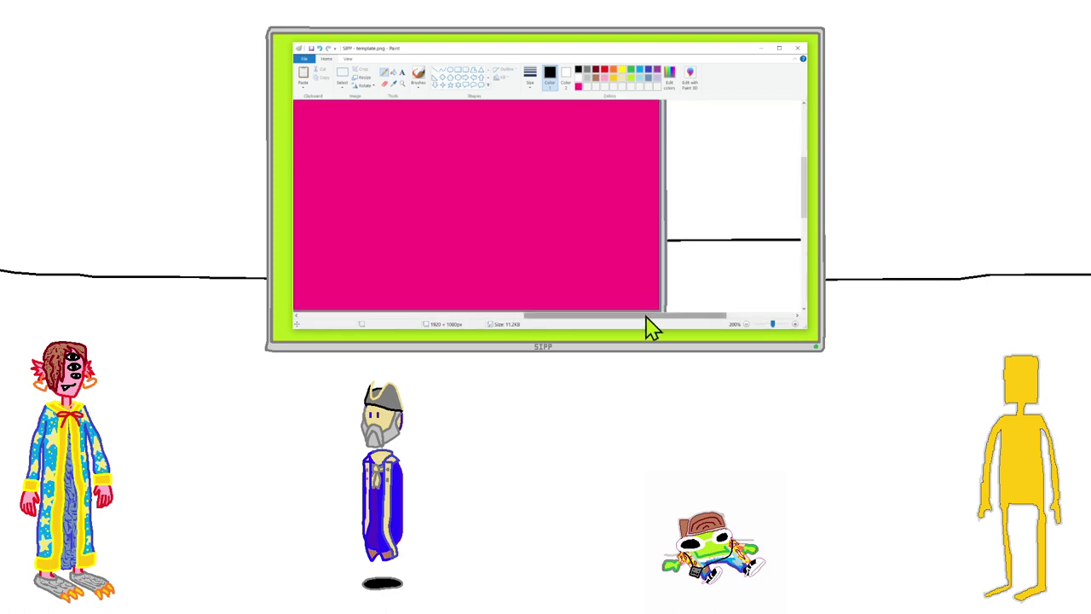
left_click_drag(650, 328, 696, 324)
scroll(633, 165, "down", 3)
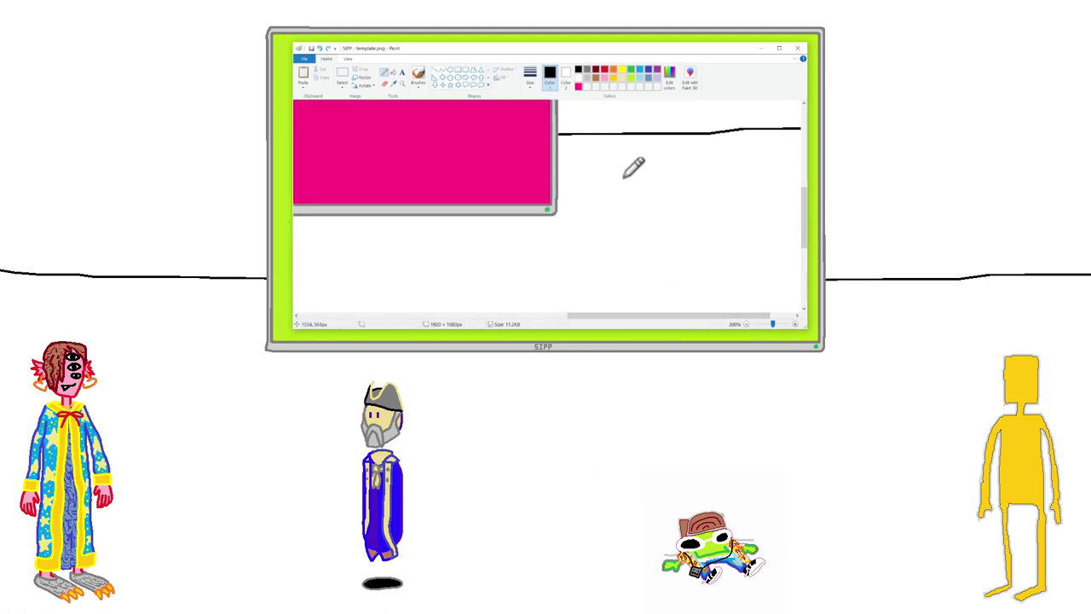
left_click(597, 71)
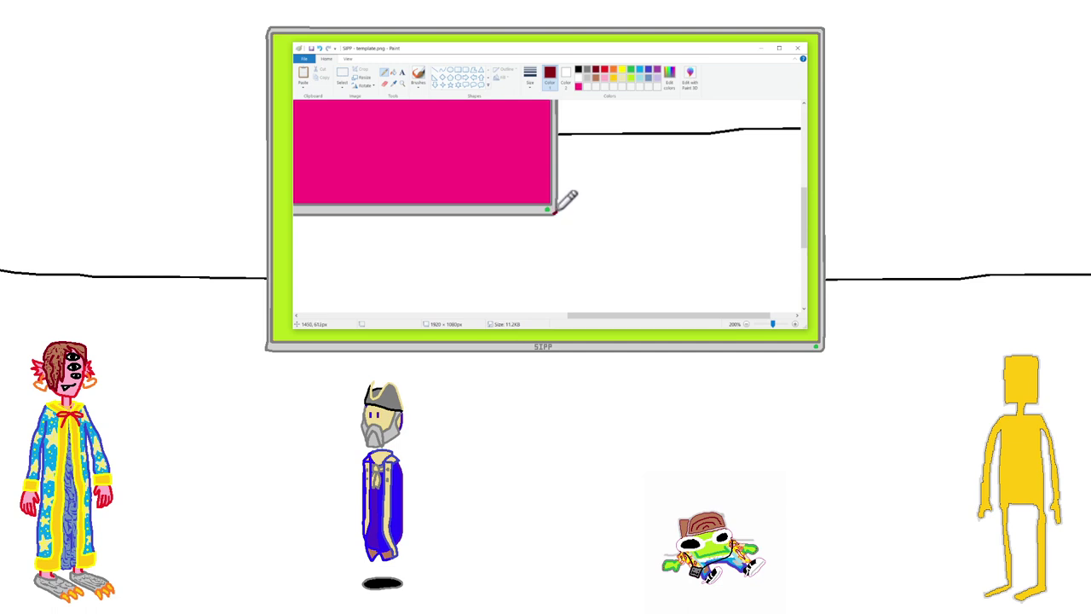
left_click_drag(567, 199, 572, 117)
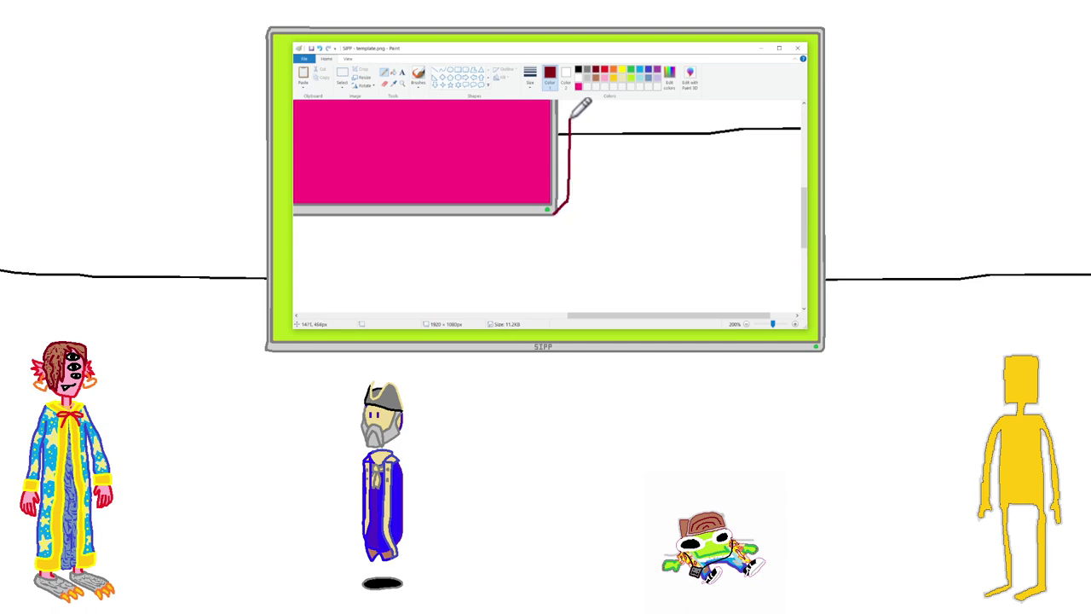
scroll(569, 124, "up", 5)
mouse_move(568, 271)
left_mouse_down()
mouse_move(567, 108)
mouse_move(567, 231)
mouse_move(570, 130)
left_mouse_up()
scroll(575, 145, "up", 3)
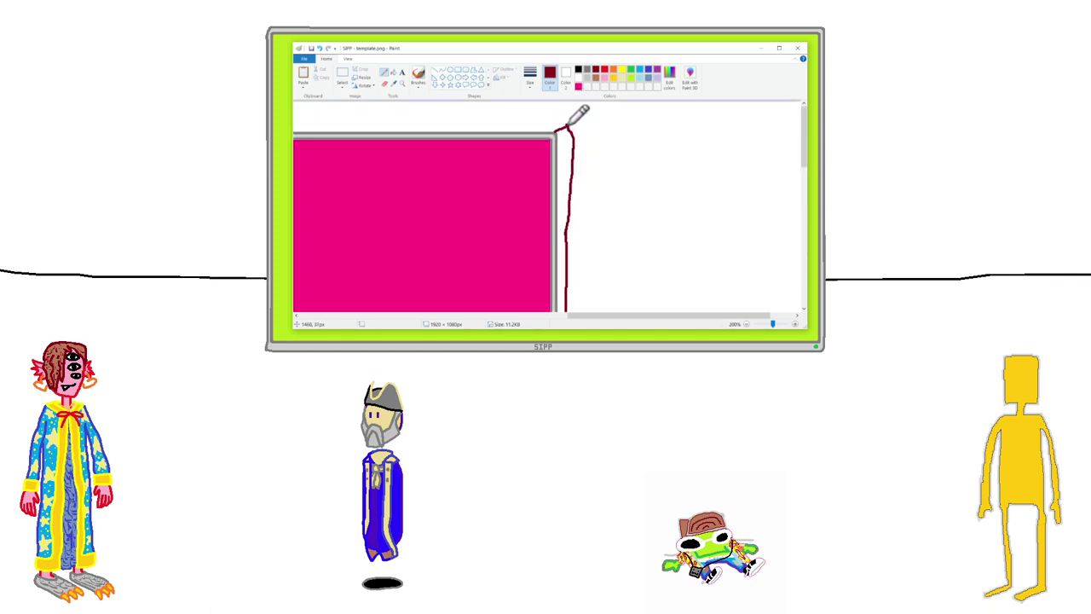
Pencil a dark red outline for a top face above the monitor, joining it to the side face's upper corner.
scroll(543, 136, "down", 2)
scroll(545, 134, "up", 1)
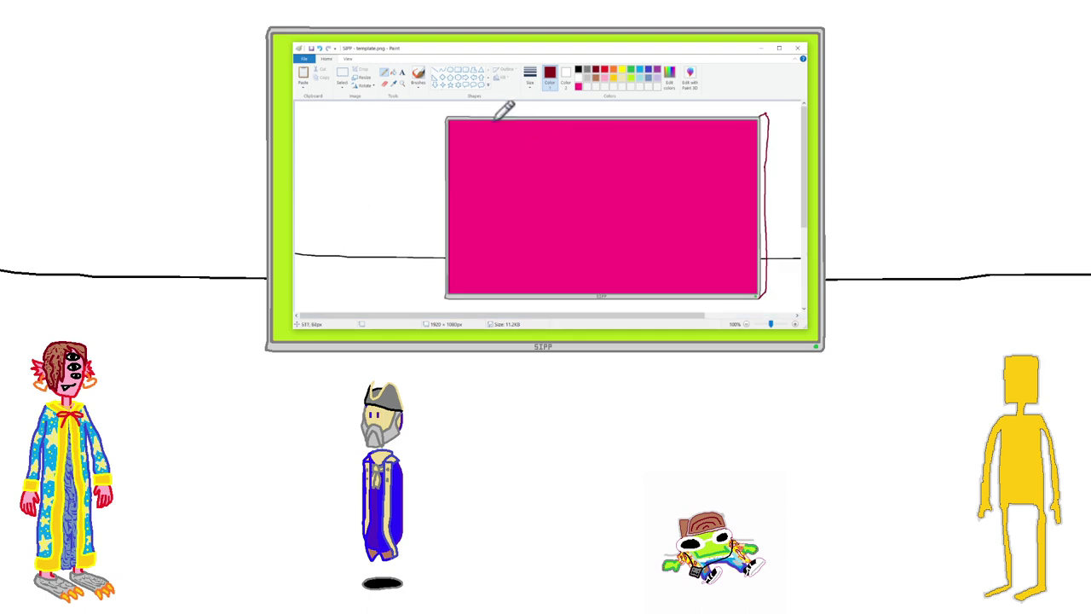
left_click_drag(449, 111, 763, 109)
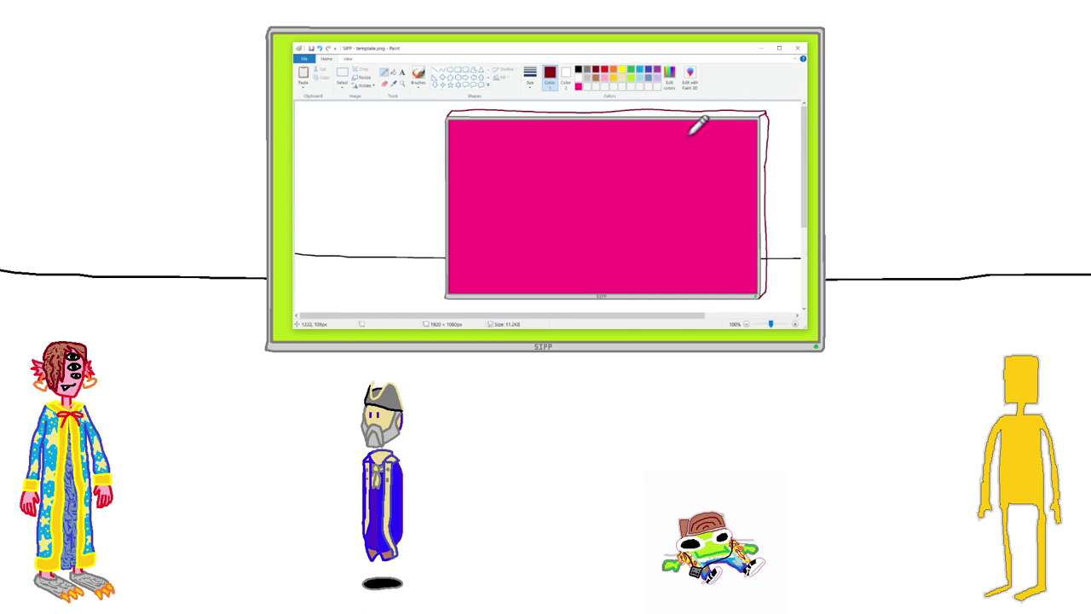
key("ctrl+a")
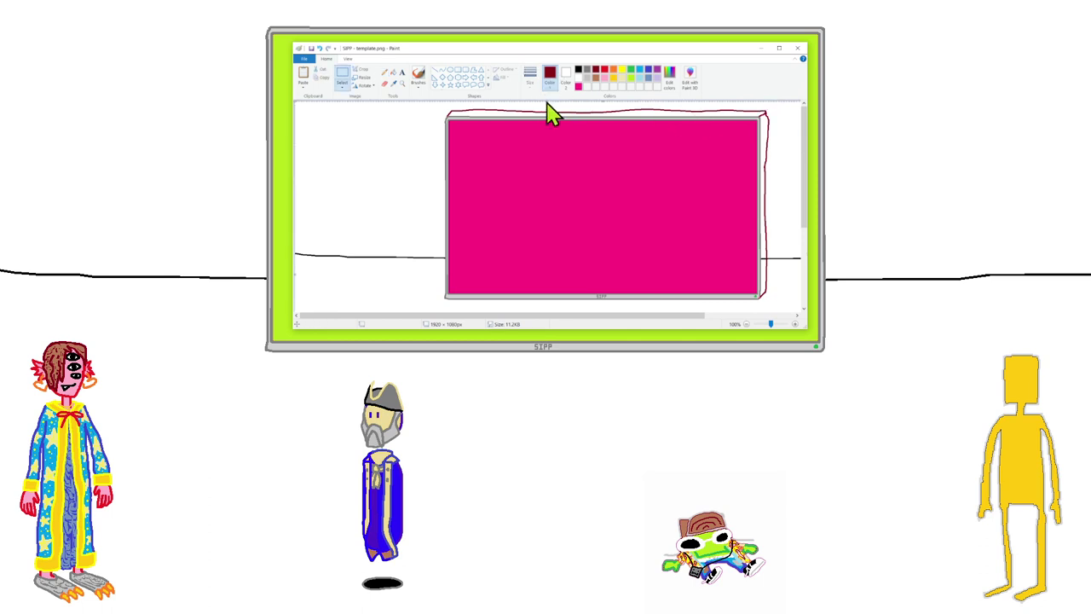
Fill the monitor's outlined side and top faces with light gray.
left_click(392, 73)
left_click(586, 77)
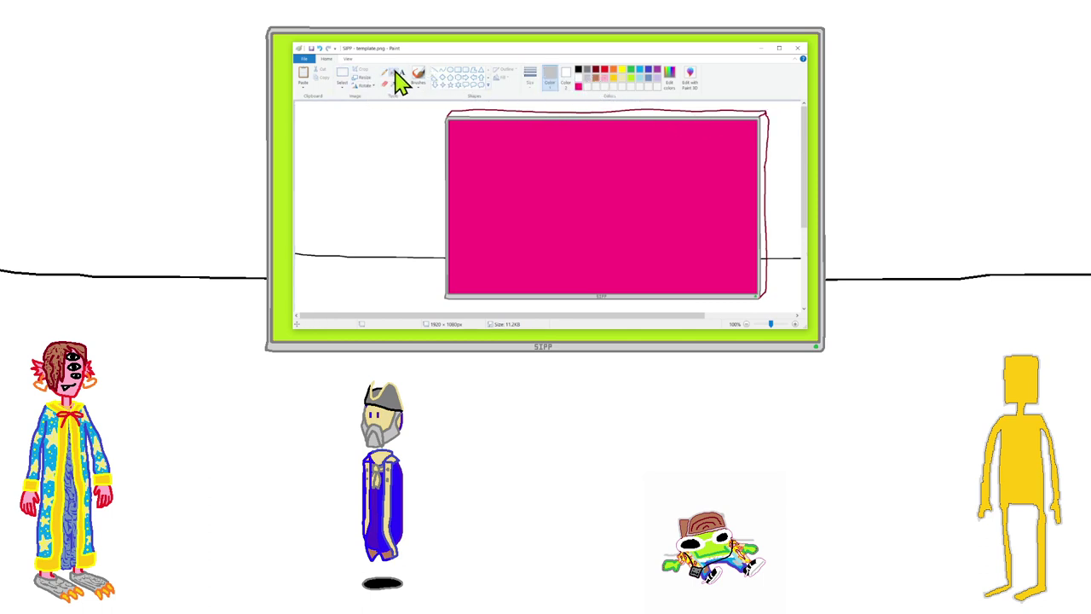
left_click(394, 72)
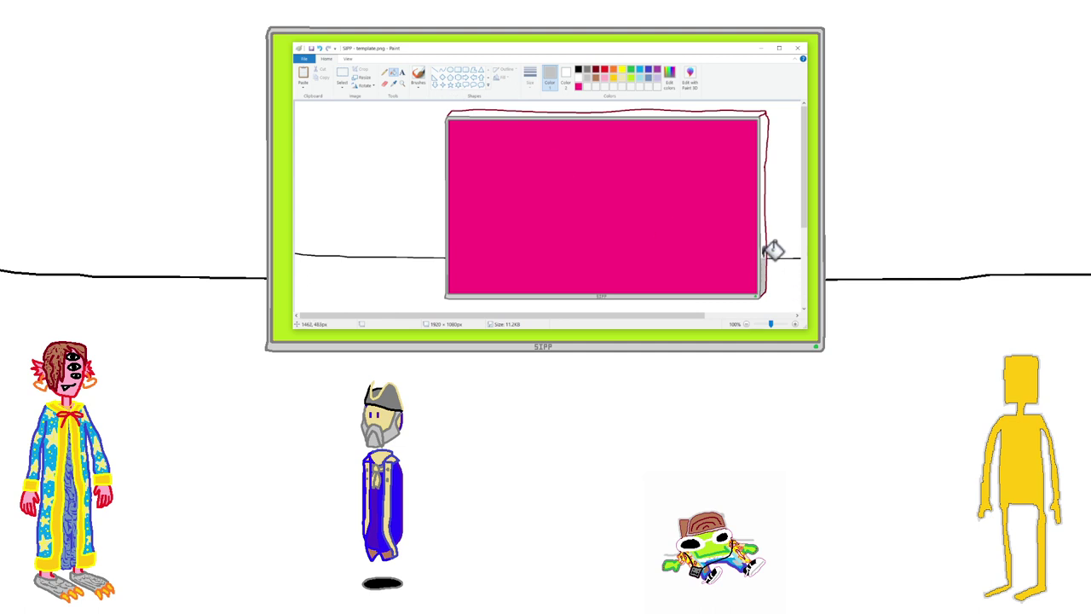
left_click(767, 251)
left_click(760, 110)
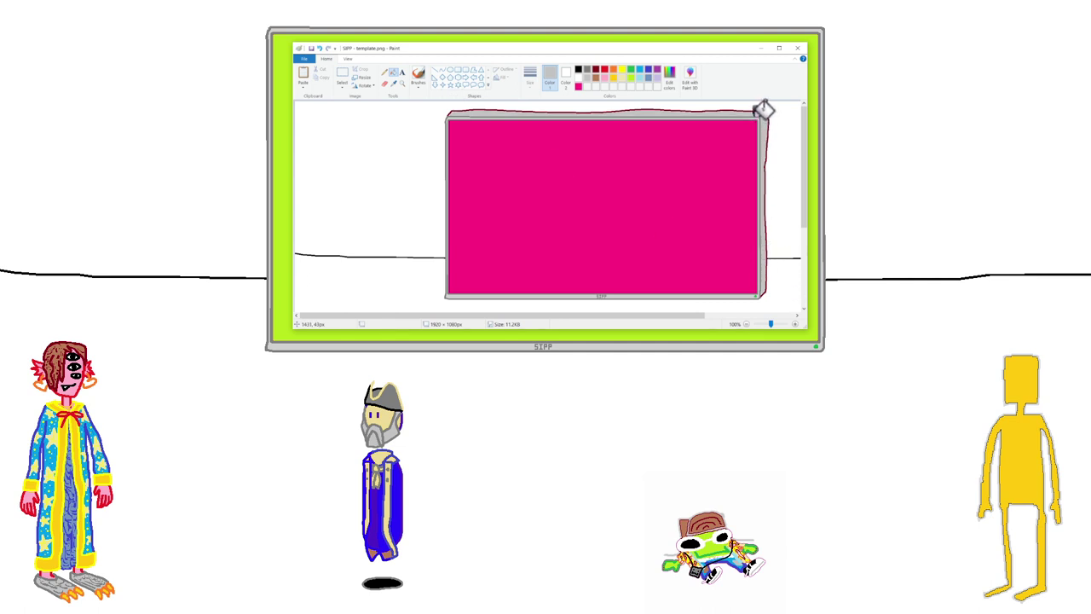
Save the template image with the monitor's shaded side and top faces.
left_click(310, 47)
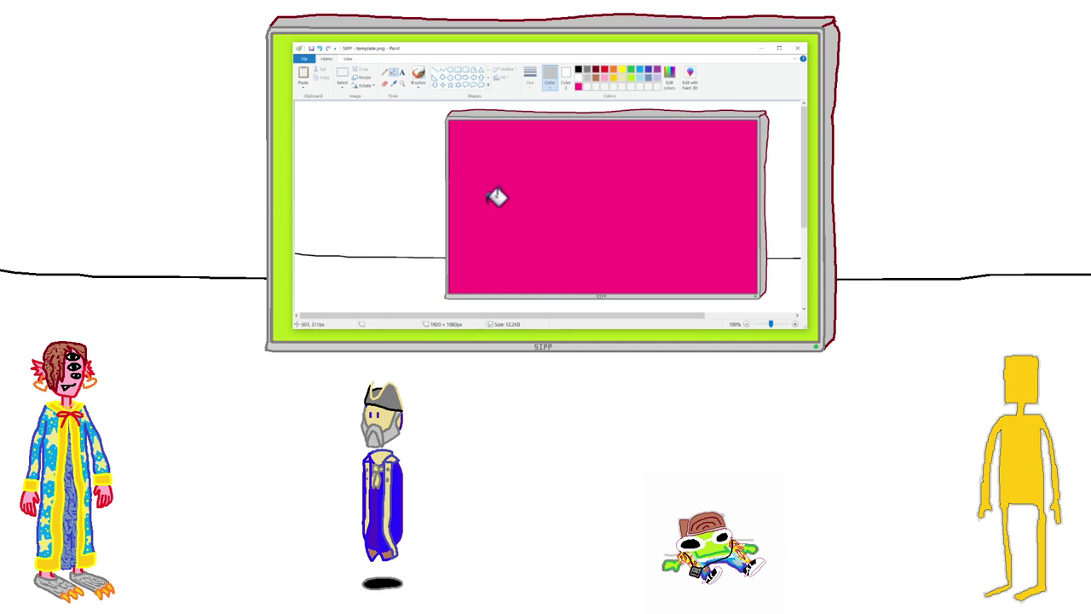
Copy the framed pink monitor without its depth faces and paste a duplicate left of the original.
left_click(735, 316)
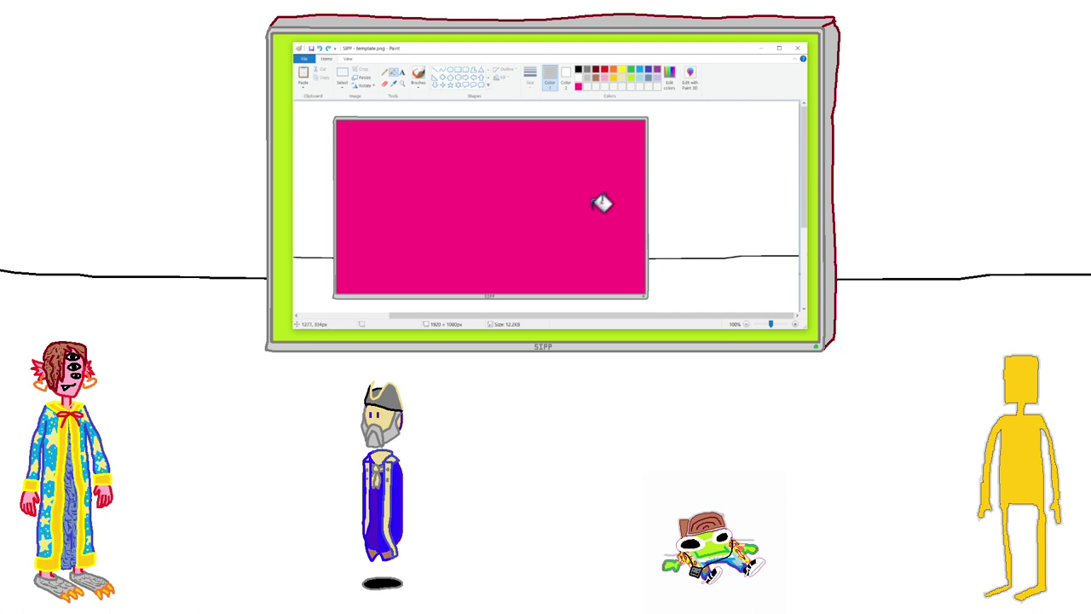
left_click_drag(676, 315, 561, 313)
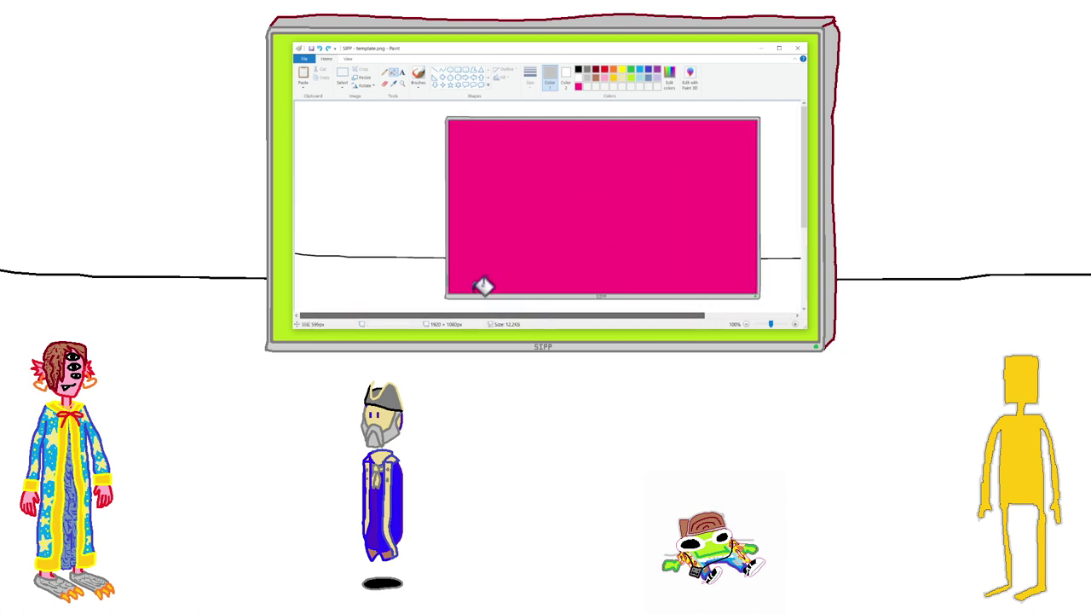
left_click(343, 73)
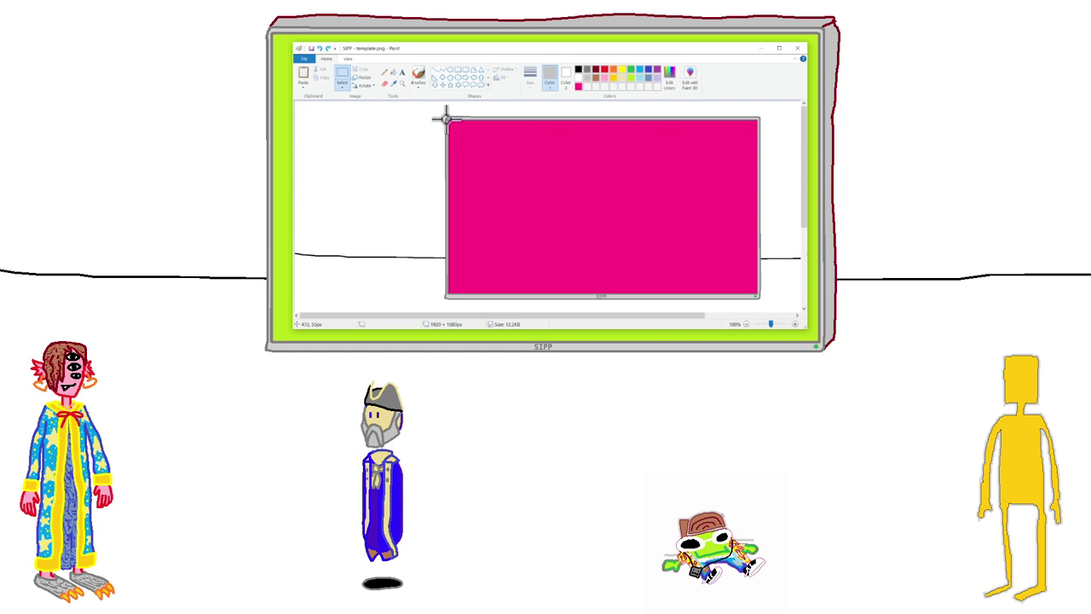
left_click_drag(445, 117, 761, 295)
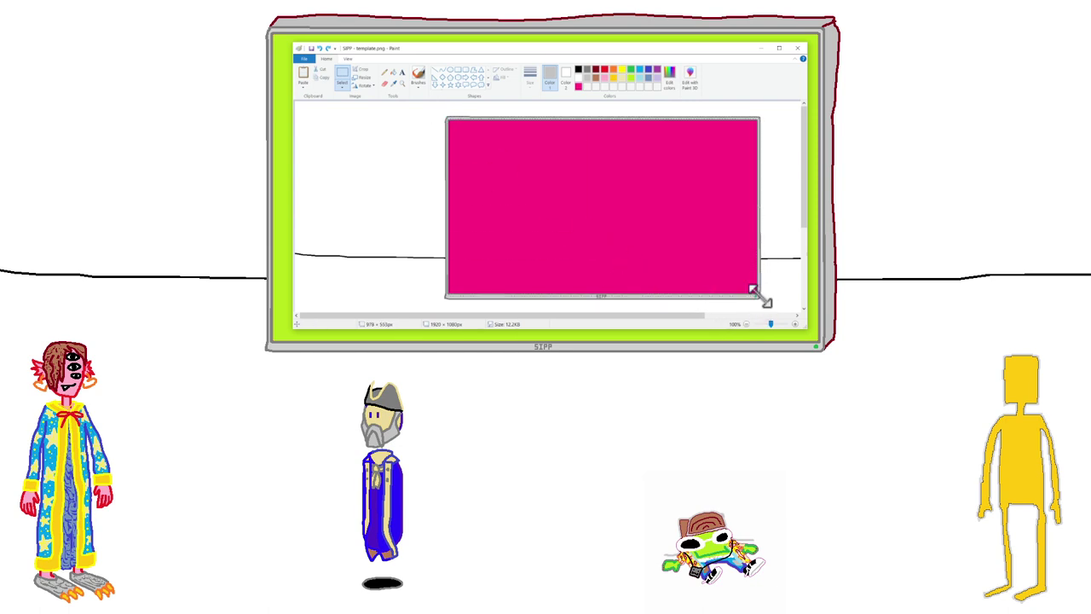
key("ctrl+c")
key("ctrl+v")
left_click_drag(415, 149, 428, 162)
Try to shrink the pasted monitor copy to 50 percent and rotate it 90 degrees, removing it from the canvas.
left_click(363, 78)
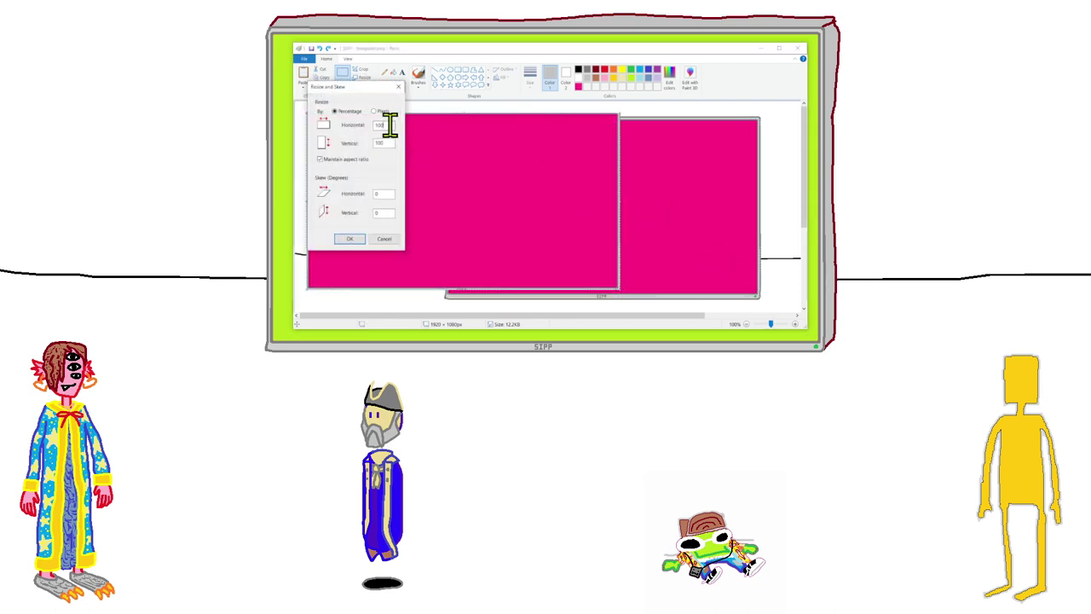
type("50")
key("Return")
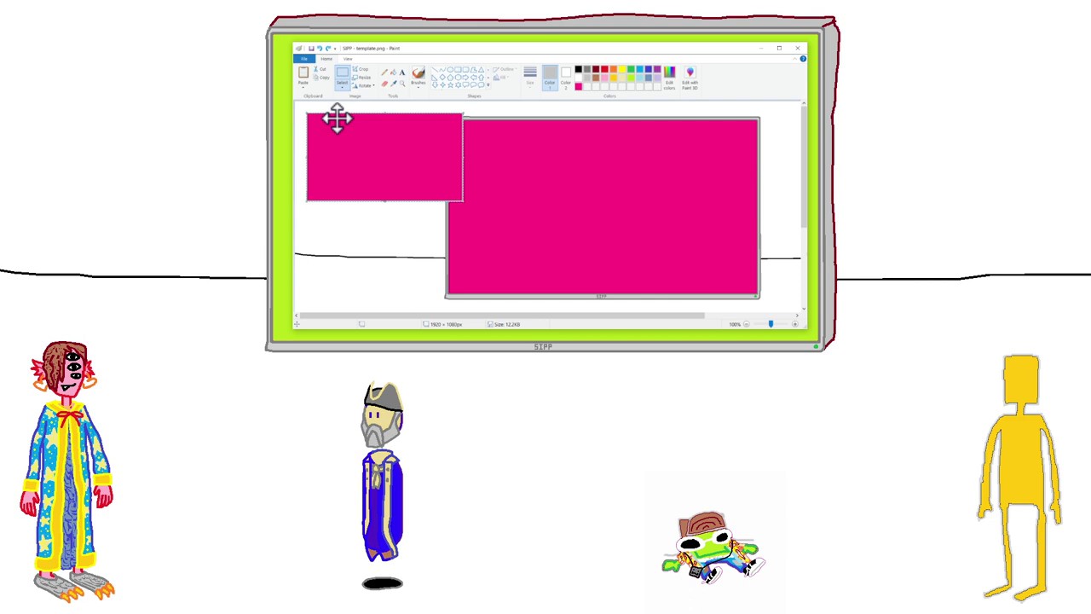
left_click_drag(397, 151, 401, 173)
right_click(402, 176)
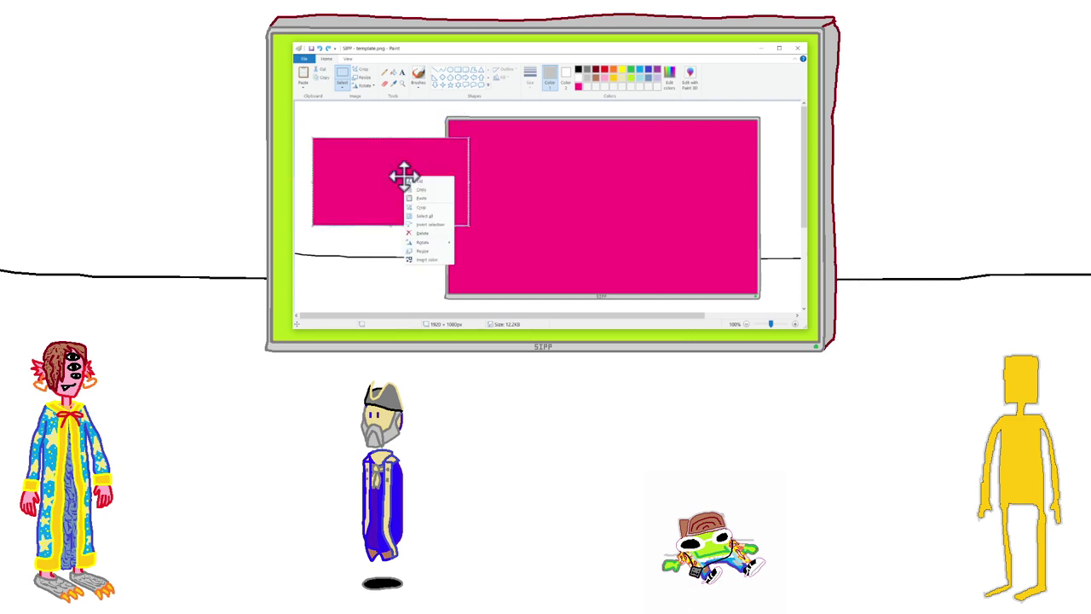
left_click(380, 161)
right_click(382, 160)
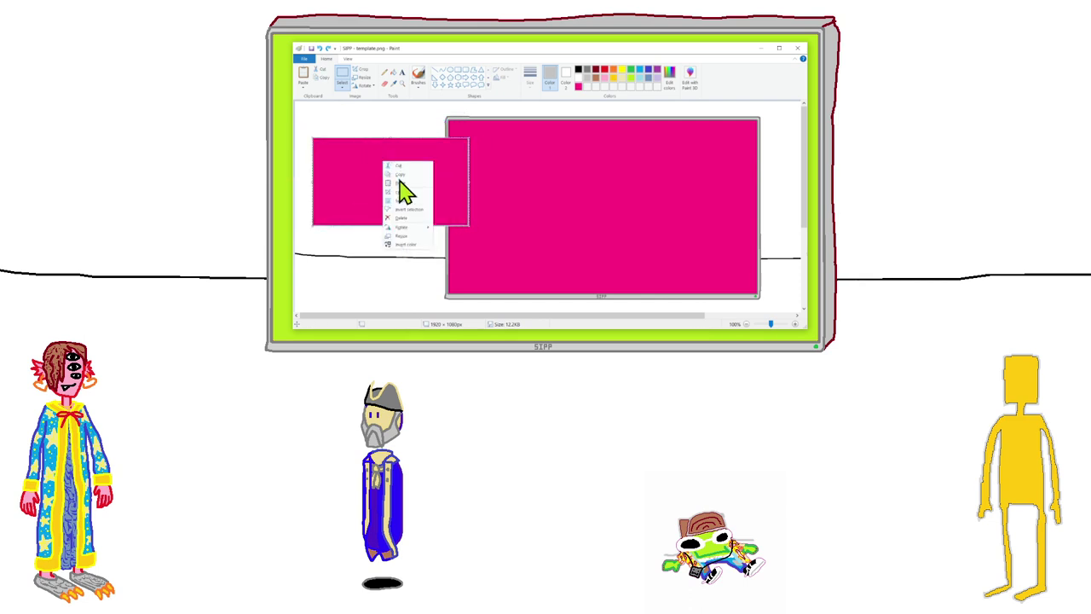
left_click(450, 241)
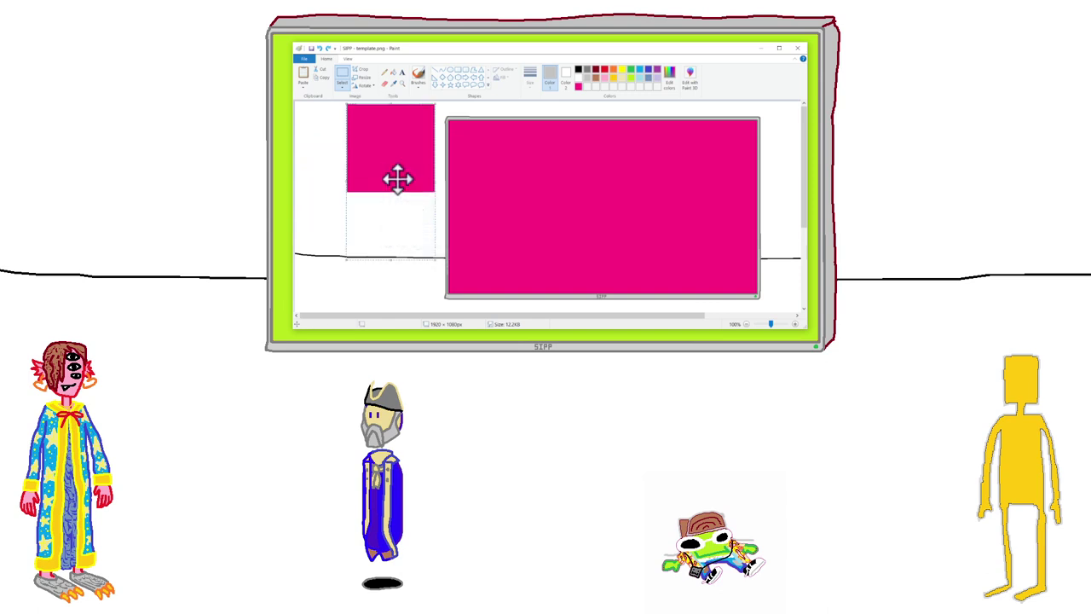
left_click_drag(394, 176, 383, 186)
key("Delete")
scroll(446, 179, "down", 1)
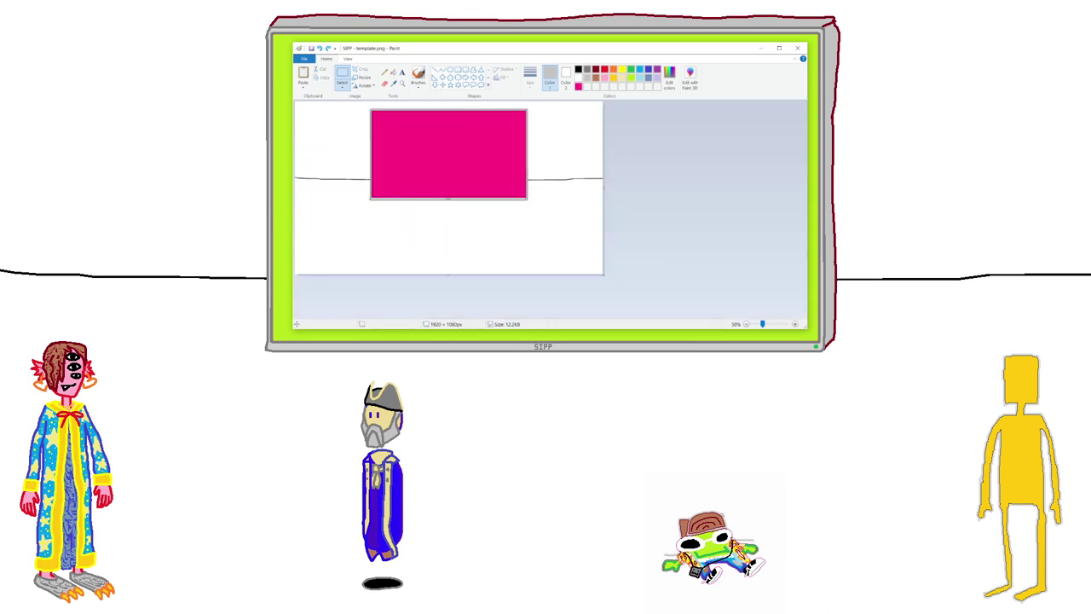
Switch to the blank Untitled Paint picture, paste the copied monitor and move it away from the canvas edges.
key("alt+Tab")
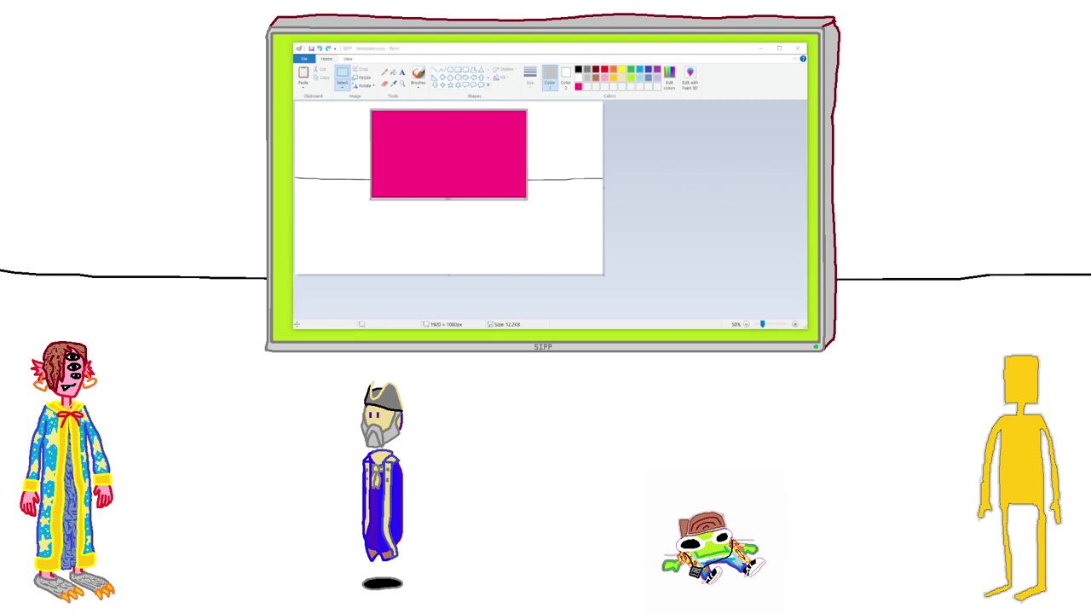
key("ctrl+v")
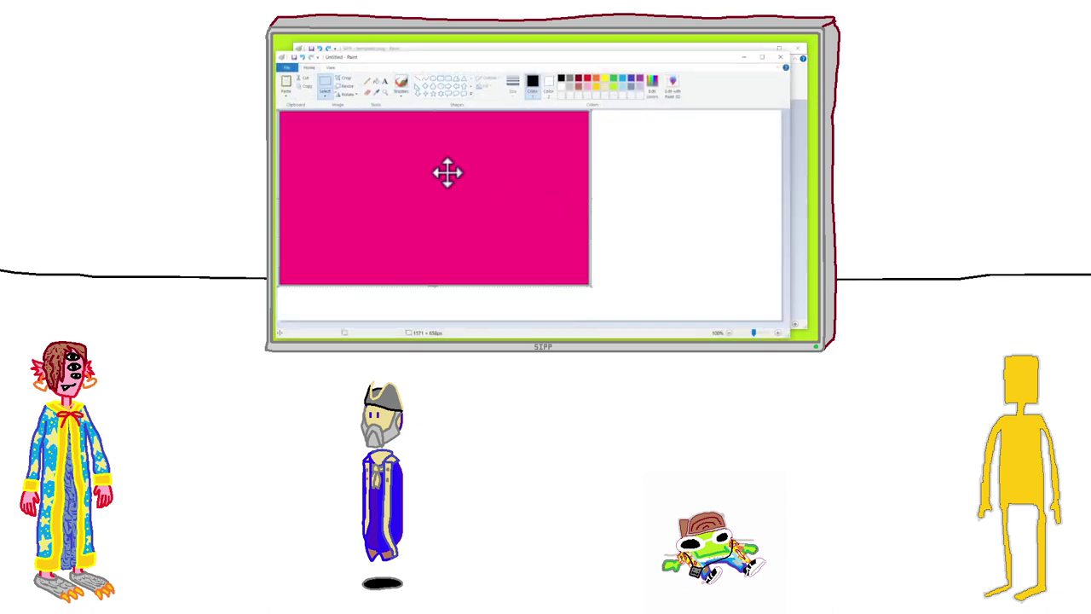
left_click_drag(446, 171, 484, 183)
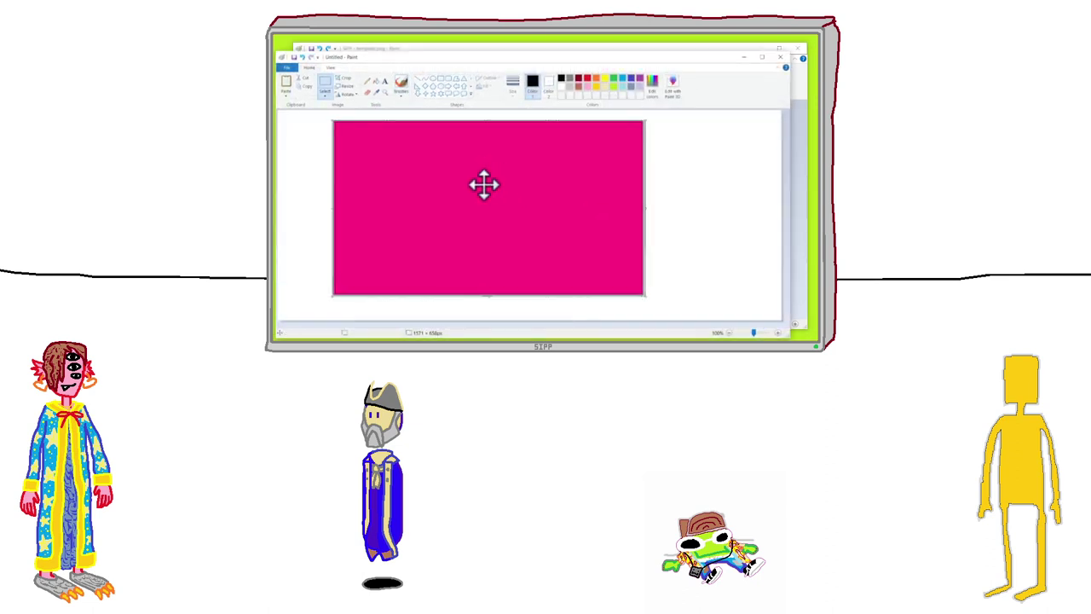
left_click(346, 87)
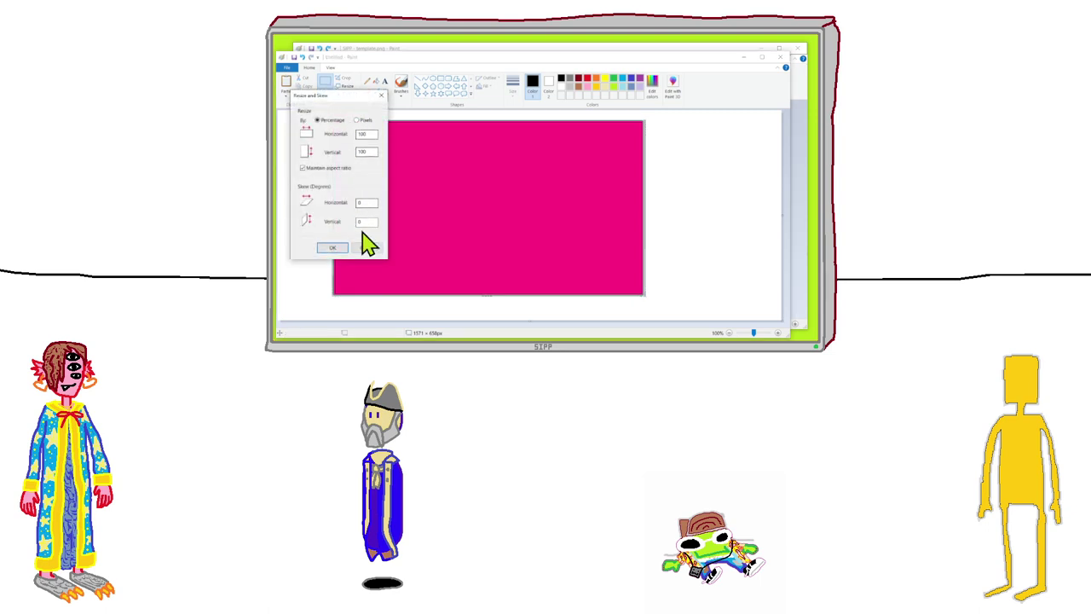
left_click(363, 246)
scroll(418, 207, "down", 3)
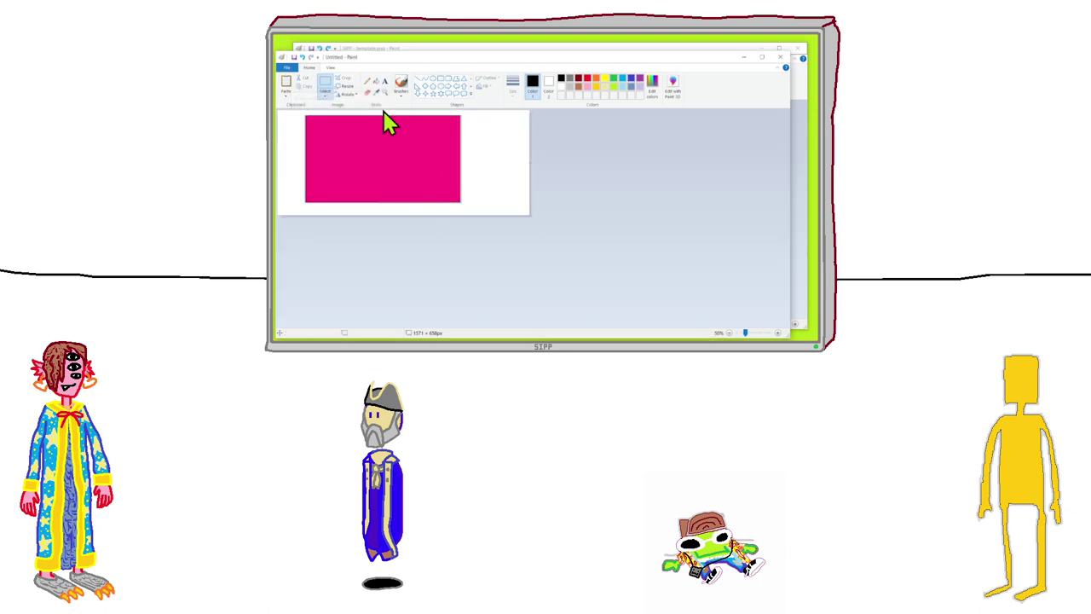
Rotate the Untitled picture 90 degrees and select the upright pink rectangle for copying.
left_click(348, 95)
left_click(360, 105)
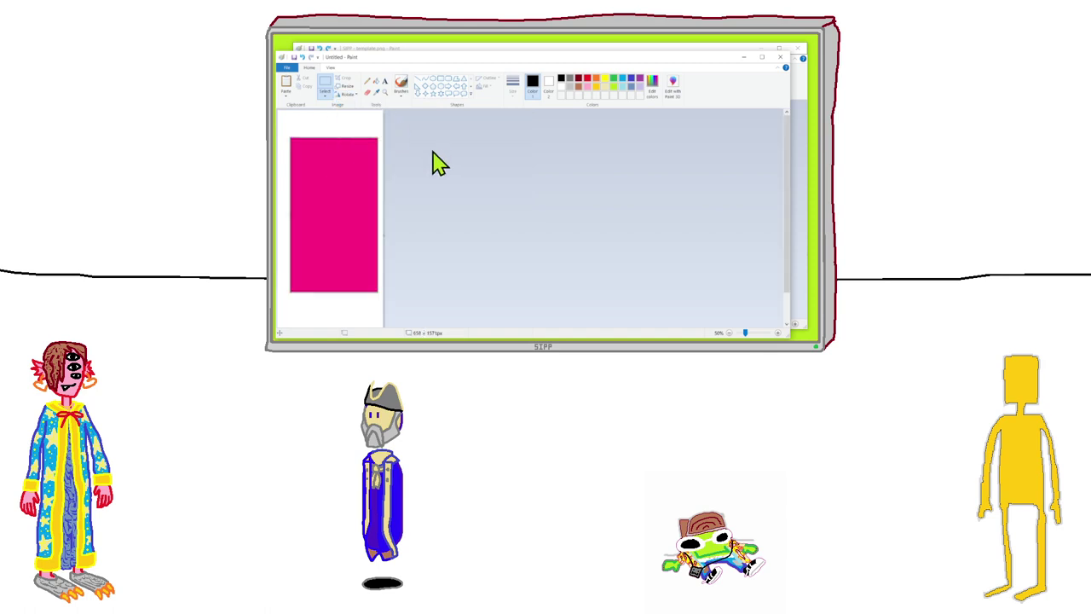
left_click_drag(286, 134, 395, 302)
Undo the rotation of the Untitled picture and close it without saving.
key("ctrl+z")
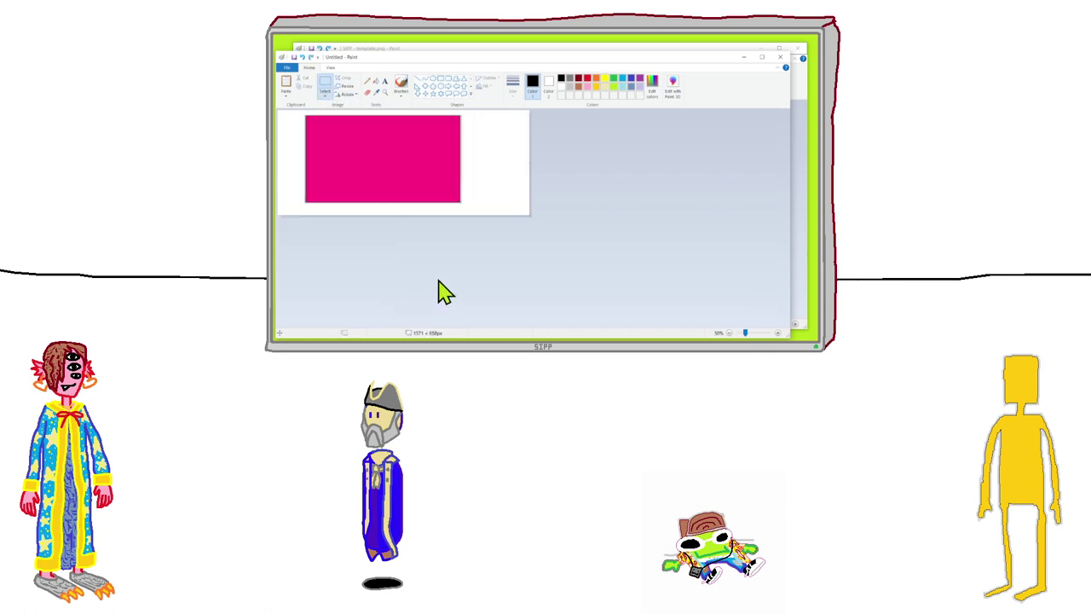
left_click(780, 56)
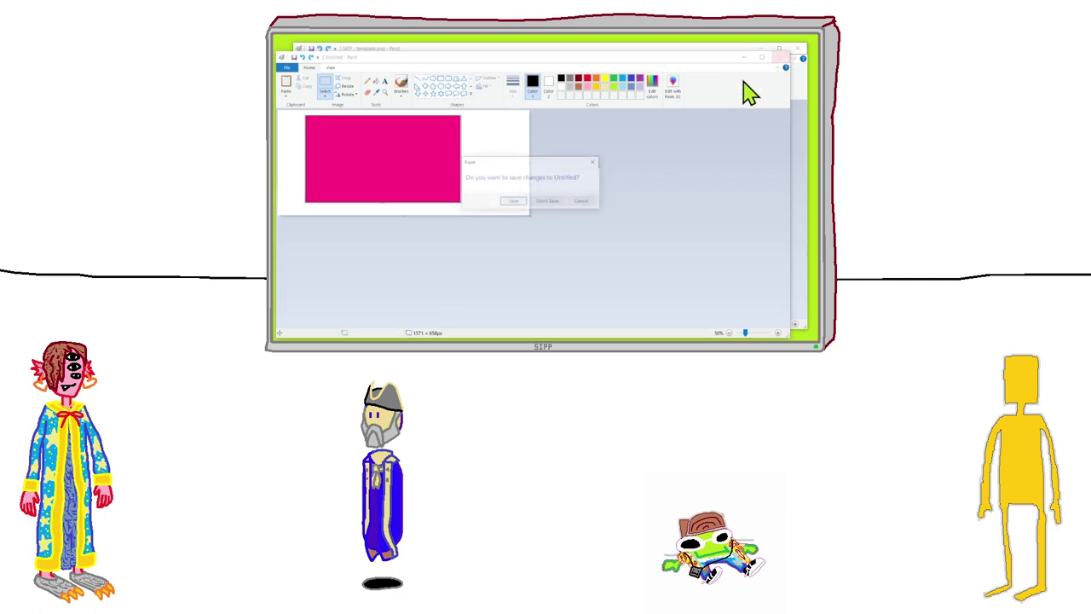
left_click(552, 201)
Paste the upright rectangle into the template, resize it to 50 percent and cut it from the canvas.
key("ctrl+v")
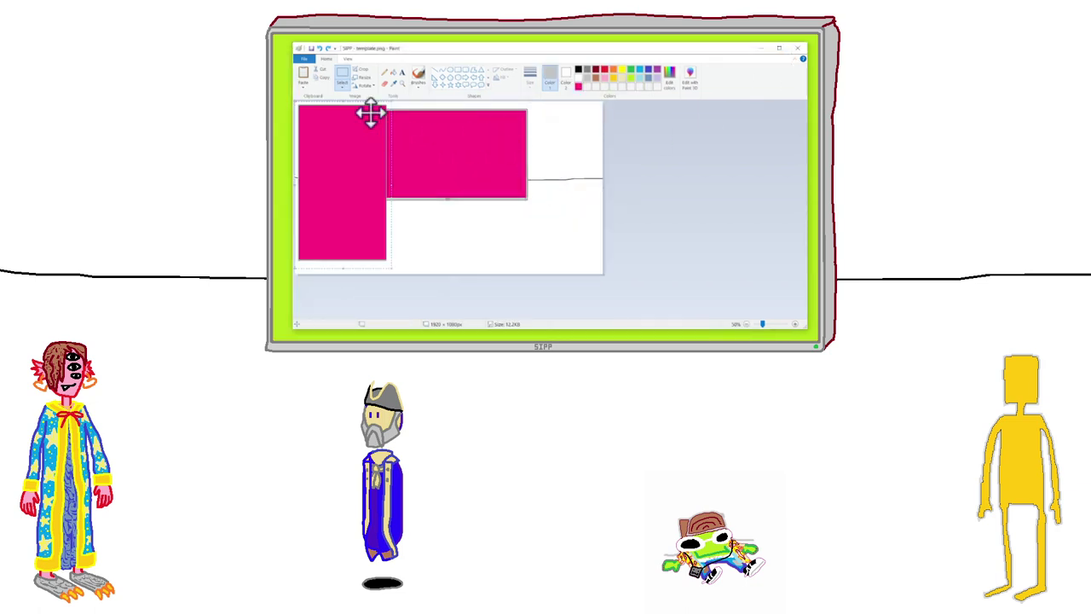
left_click(363, 77)
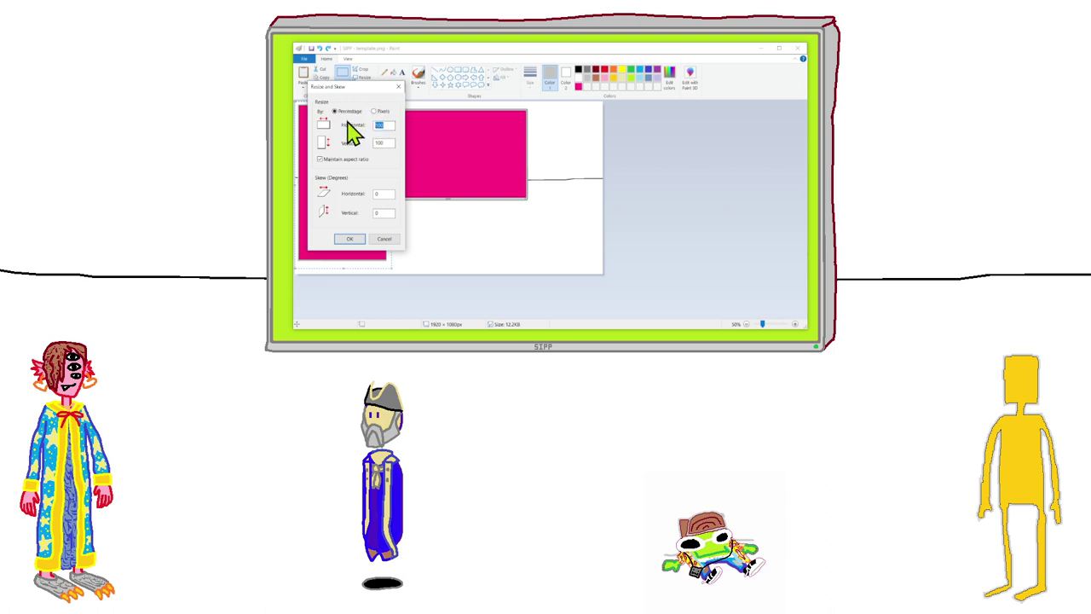
type("50")
key("Return")
left_click_drag(329, 128, 348, 146)
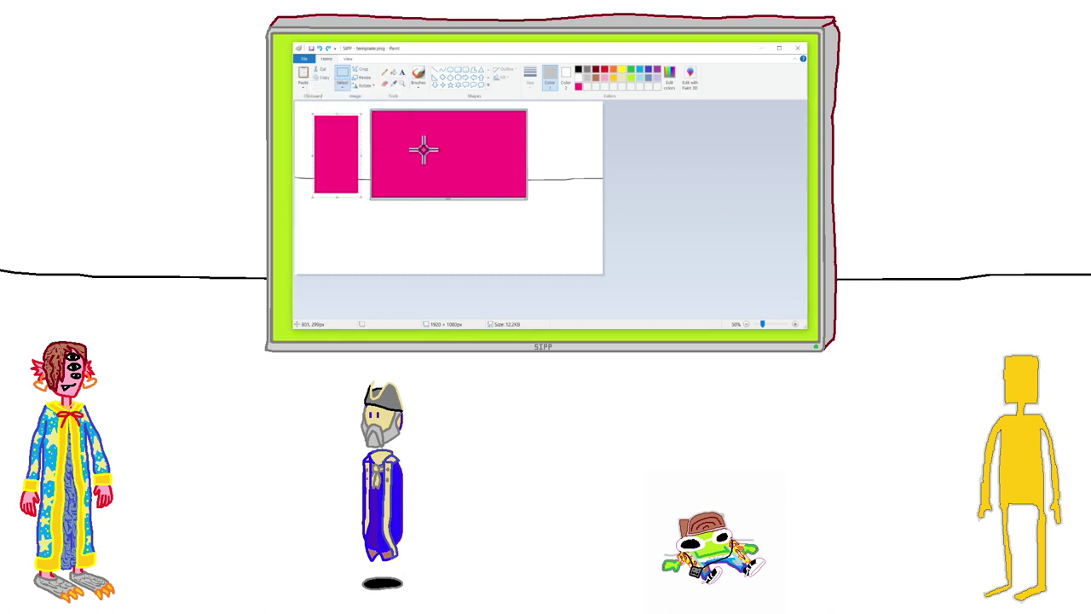
key("Delete")
Paste the reduced upright rectangle and place it just left of the monitor.
scroll(434, 151, "up", 1)
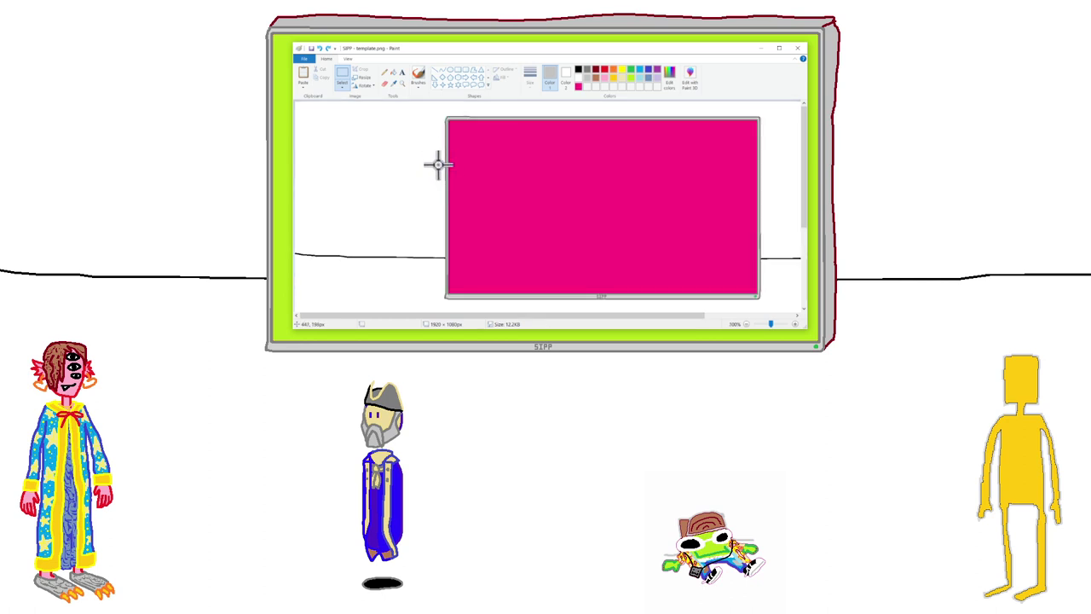
key("ctrl+v")
left_click_drag(353, 163, 408, 188)
left_click(528, 165)
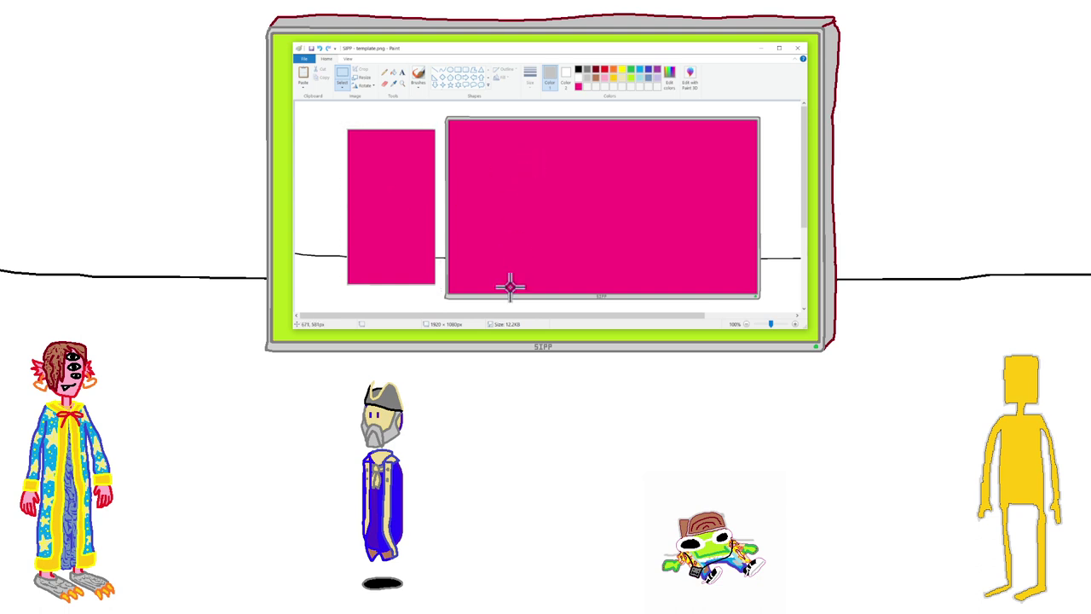
Paste a second upright rectangle and place it just right of the monitor at the same height.
left_click_drag(496, 316, 686, 331)
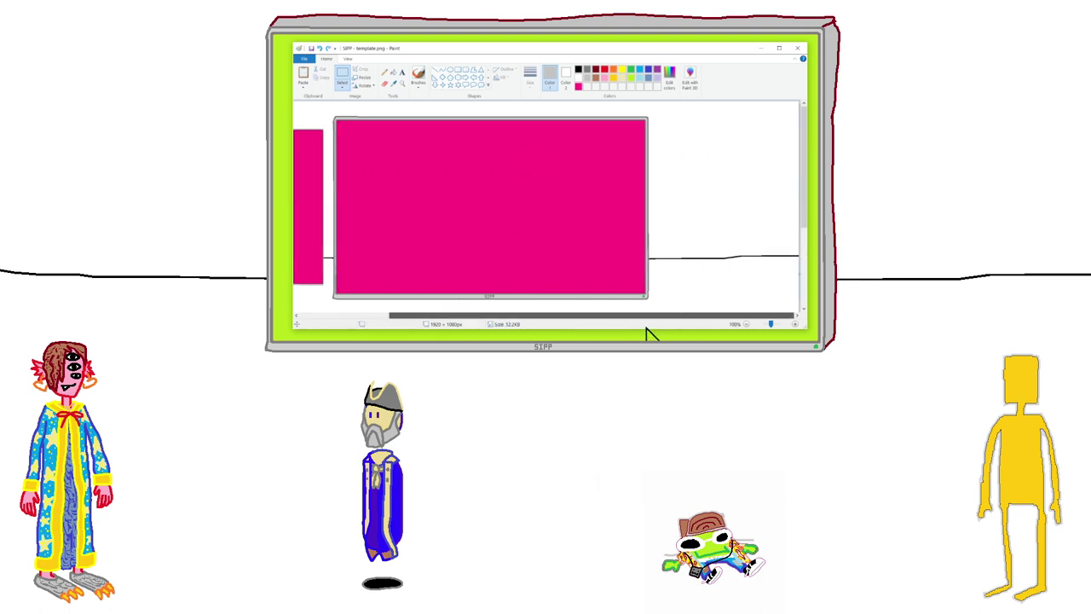
key("ctrl+v")
left_click_drag(361, 146, 718, 166)
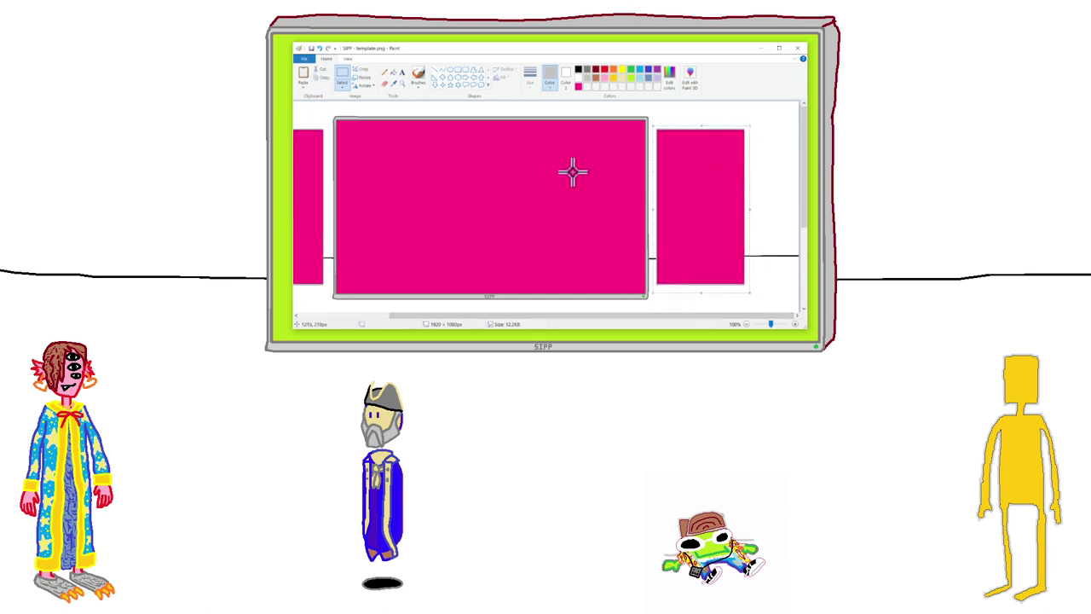
left_click_drag(628, 316, 457, 315)
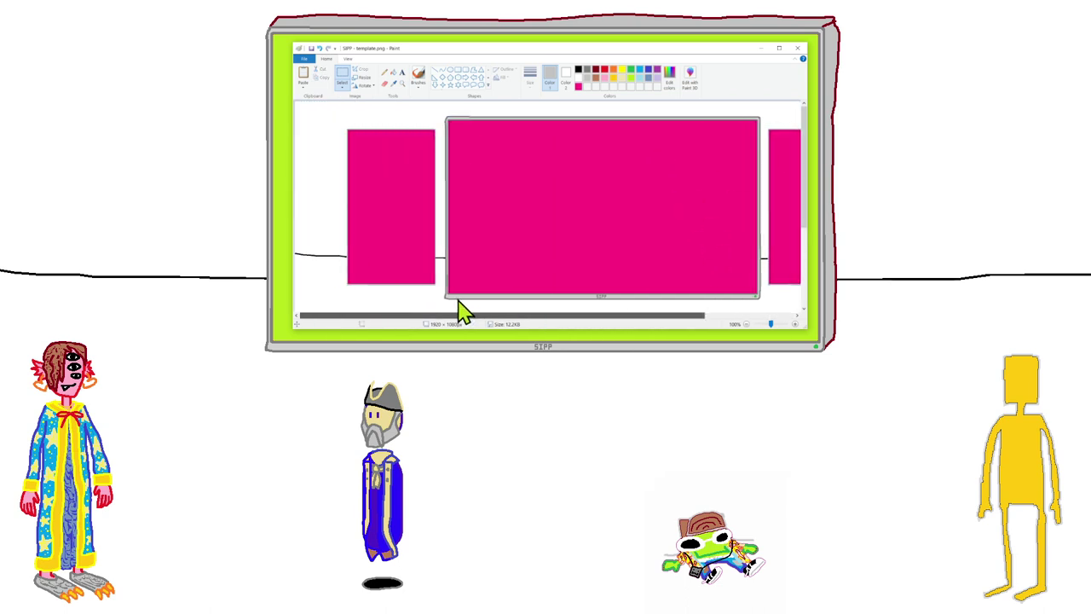
Fill both pink side rectangles with white and save the template.
scroll(523, 122, "up", 3)
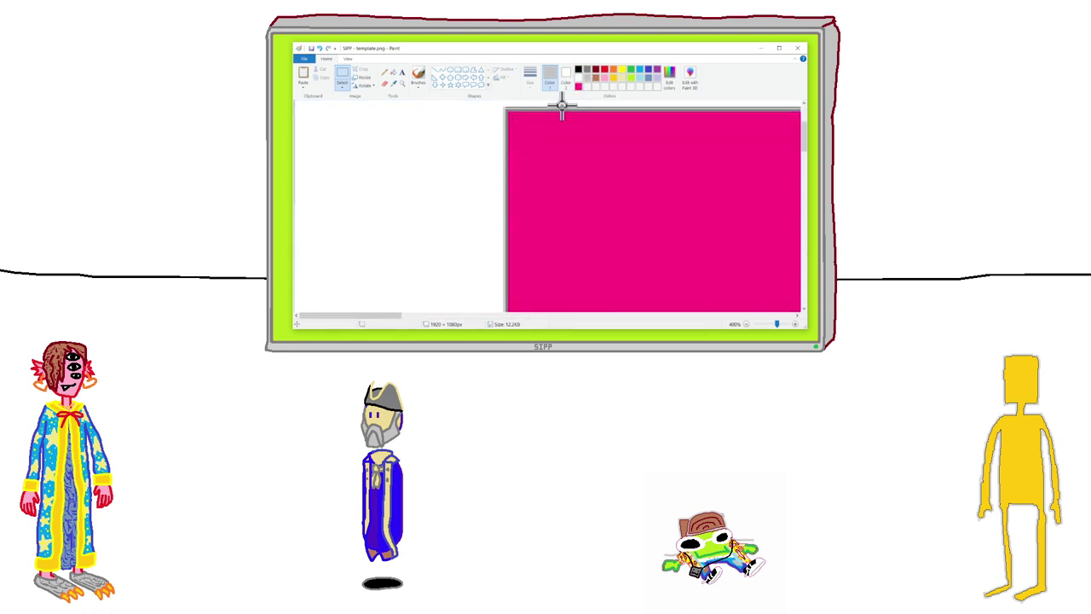
scroll(560, 117, "down", 1)
scroll(720, 139, "down", 1)
scroll(644, 142, "up", 1)
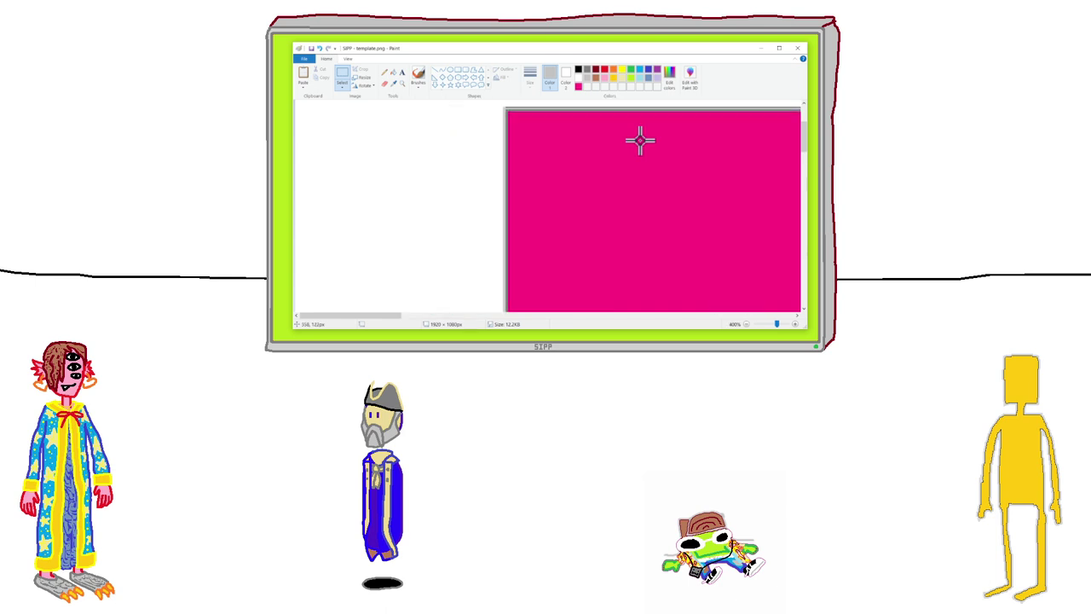
left_click(395, 73)
scroll(577, 165, "down", 3)
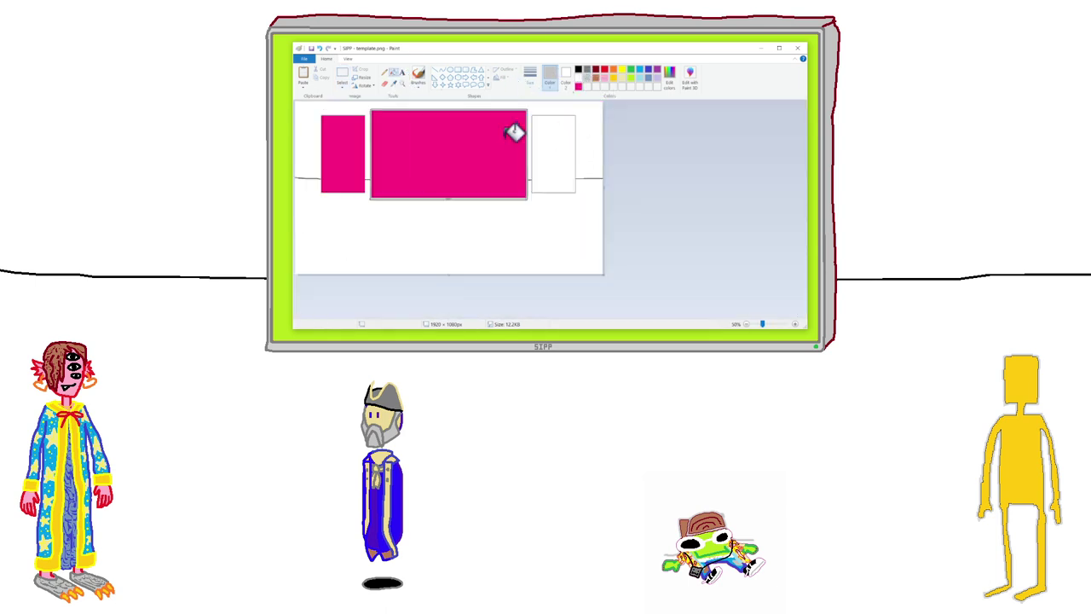
left_click(349, 128)
left_click(312, 48)
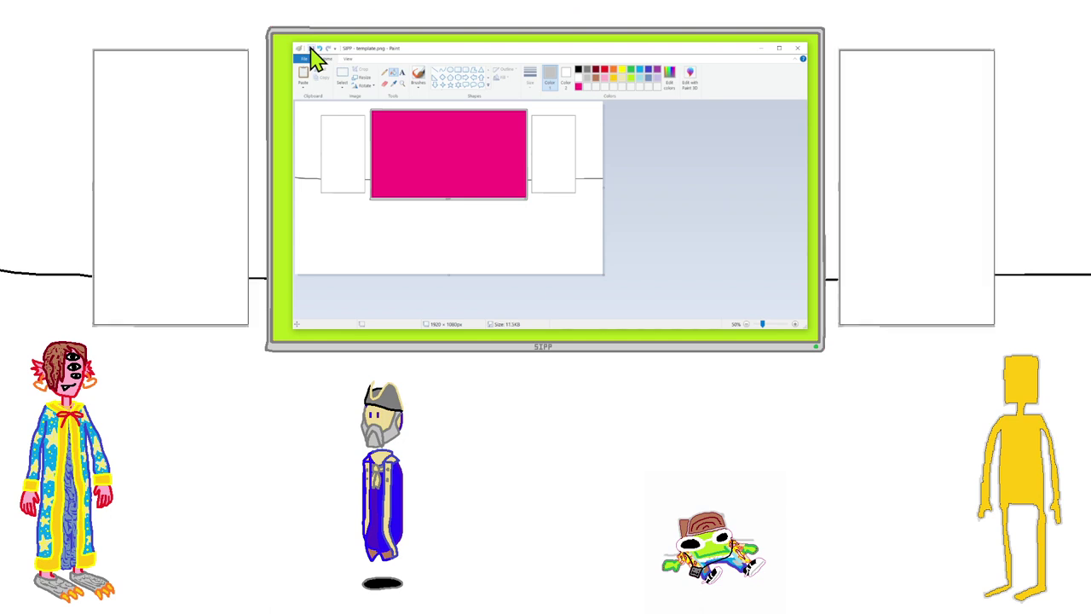
Try to retrace the lower-left outline of the rectangle left of the monitor with the dark grey Pencil.
scroll(552, 207, "up", 3)
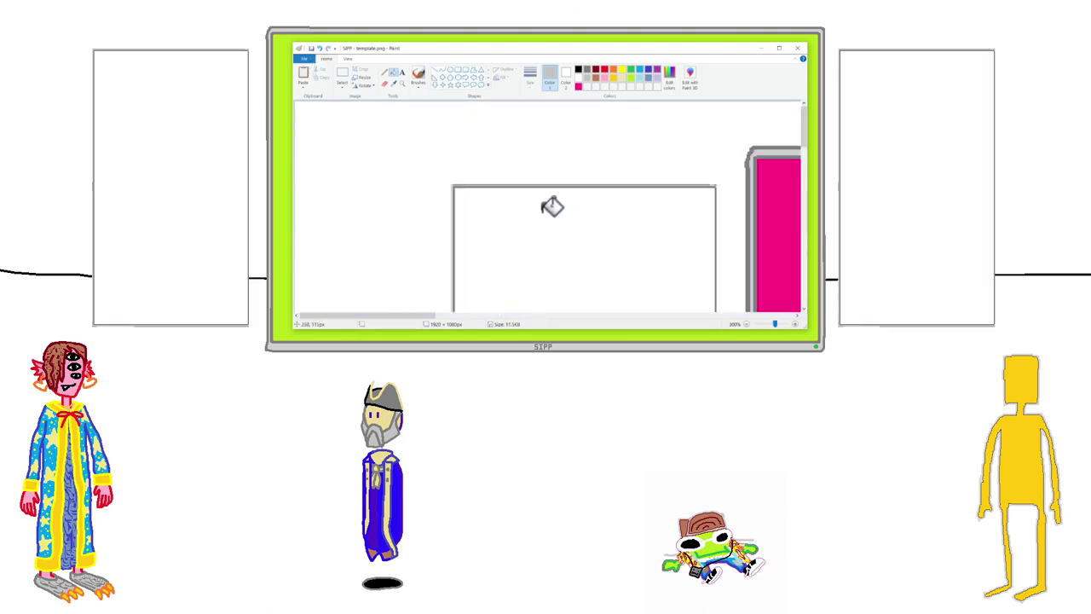
scroll(552, 207, "down", 2)
scroll(552, 208, "down", 2)
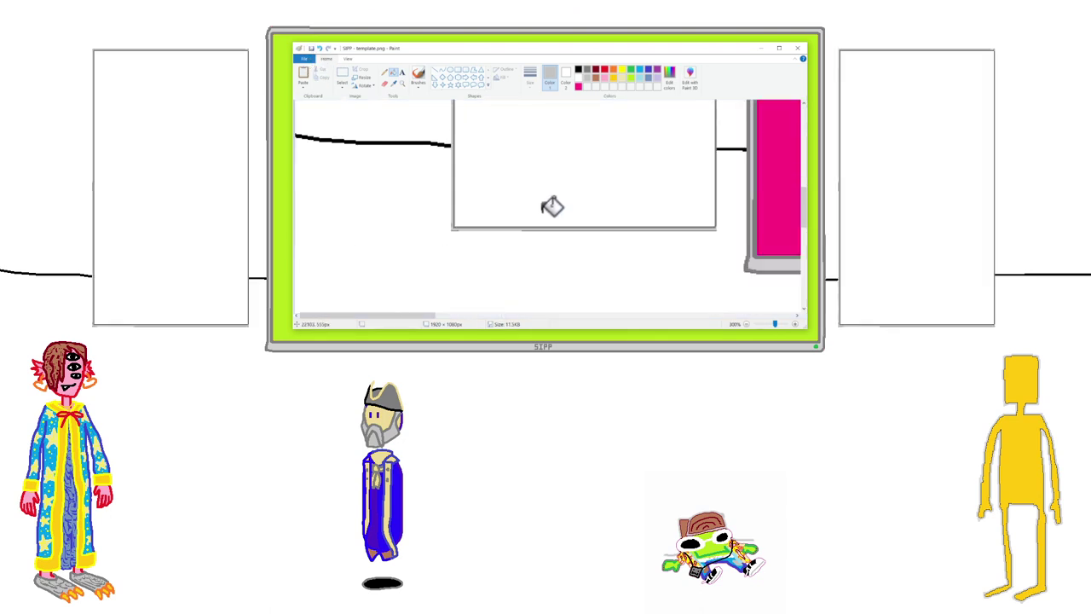
left_click(586, 69)
left_click(384, 73)
left_click(530, 76)
left_click(543, 155)
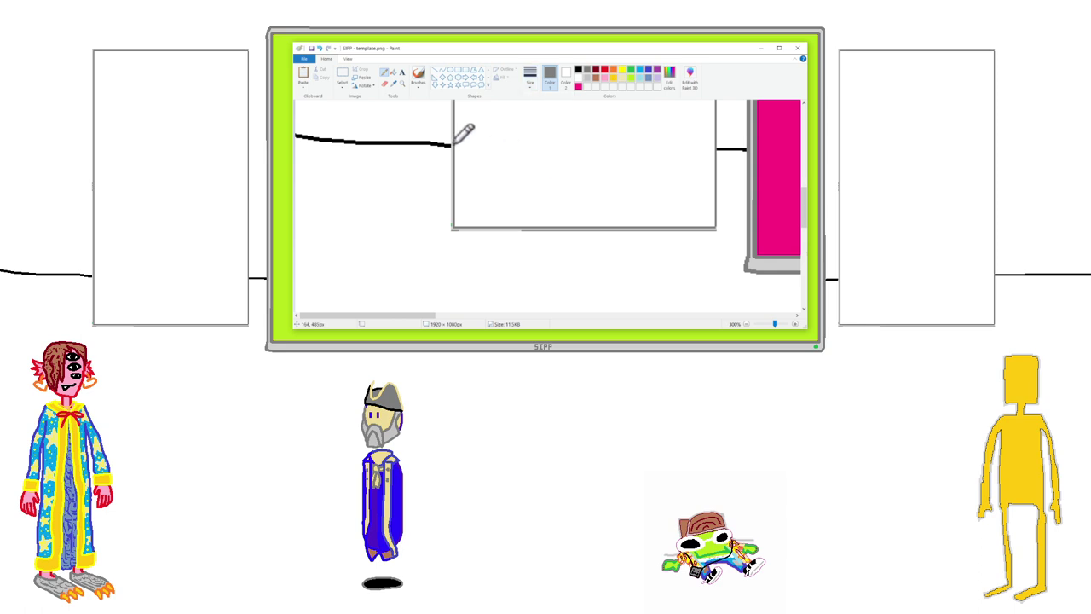
left_click_drag(452, 145, 452, 228)
scroll(583, 145, "up", 3)
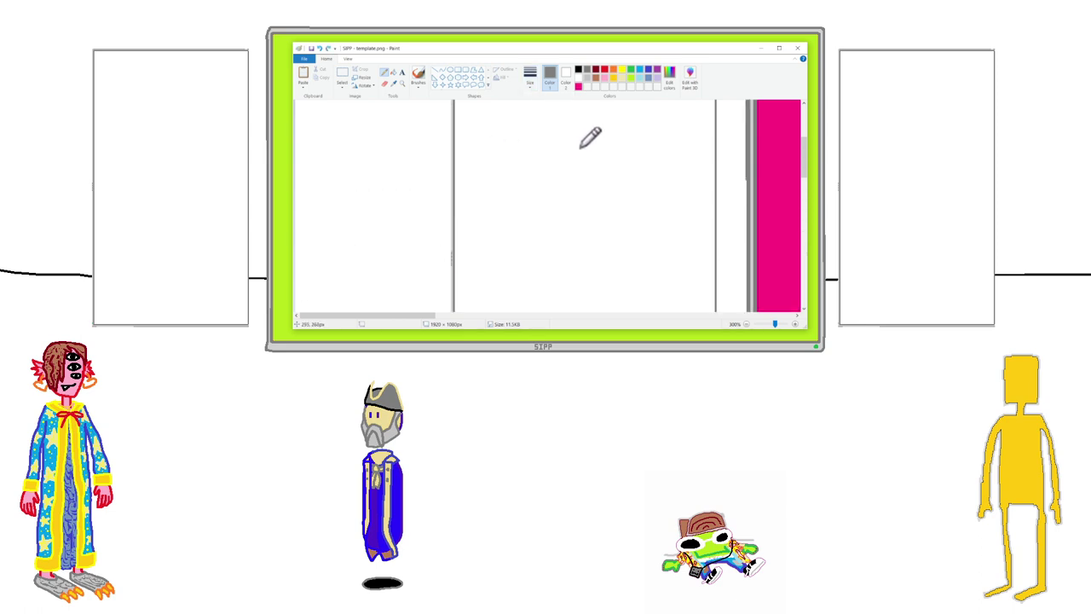
scroll(582, 147, "up", 3)
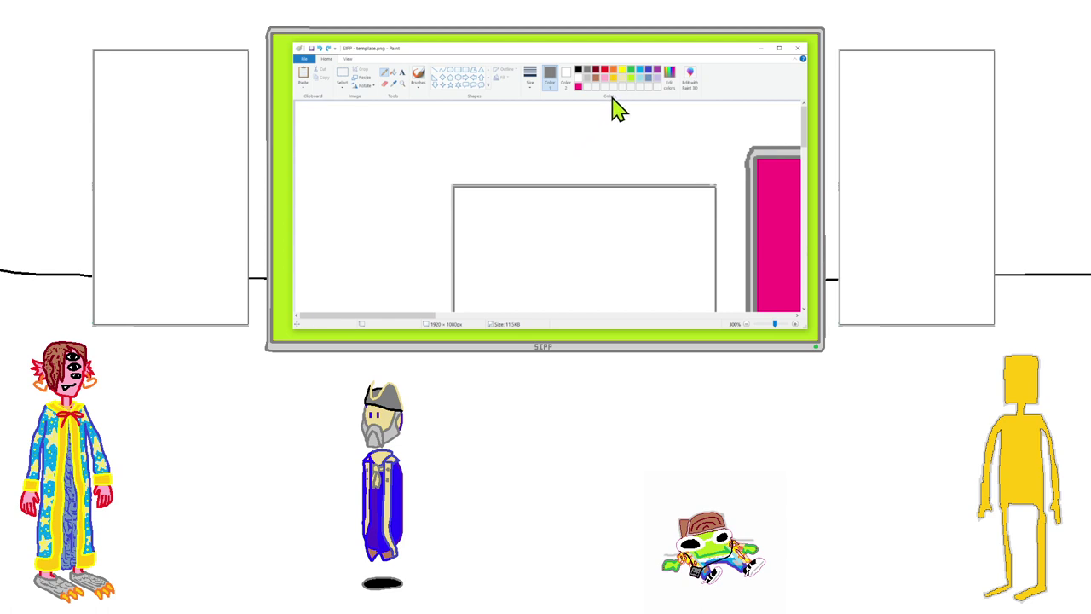
Try to clean up the left rectangle's outline with the Fill tool and redraw its lower edge with the Pencil.
left_click(393, 72)
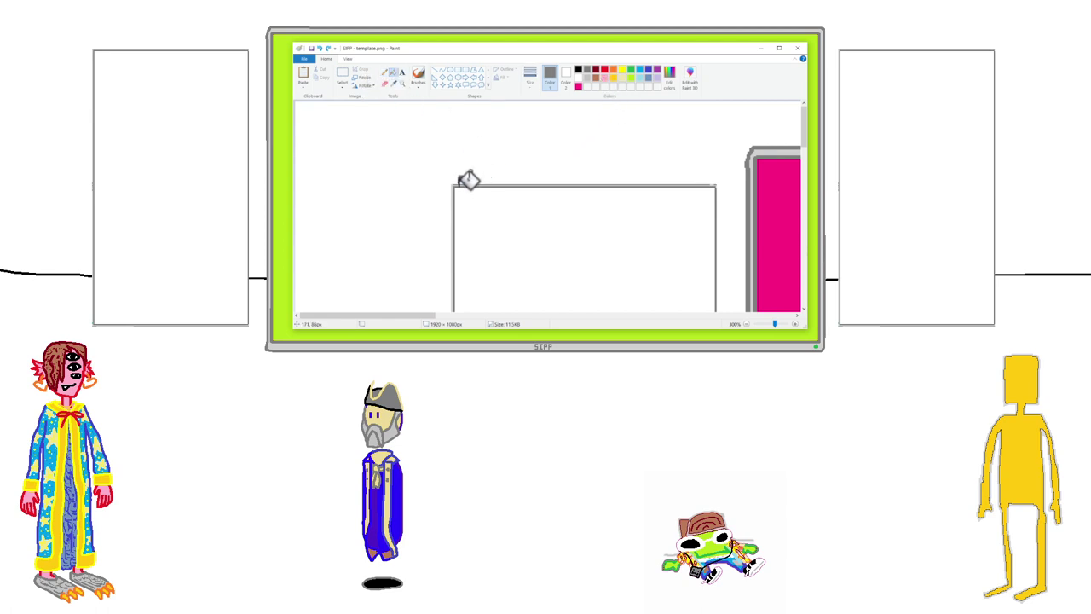
scroll(462, 181, "down", 4)
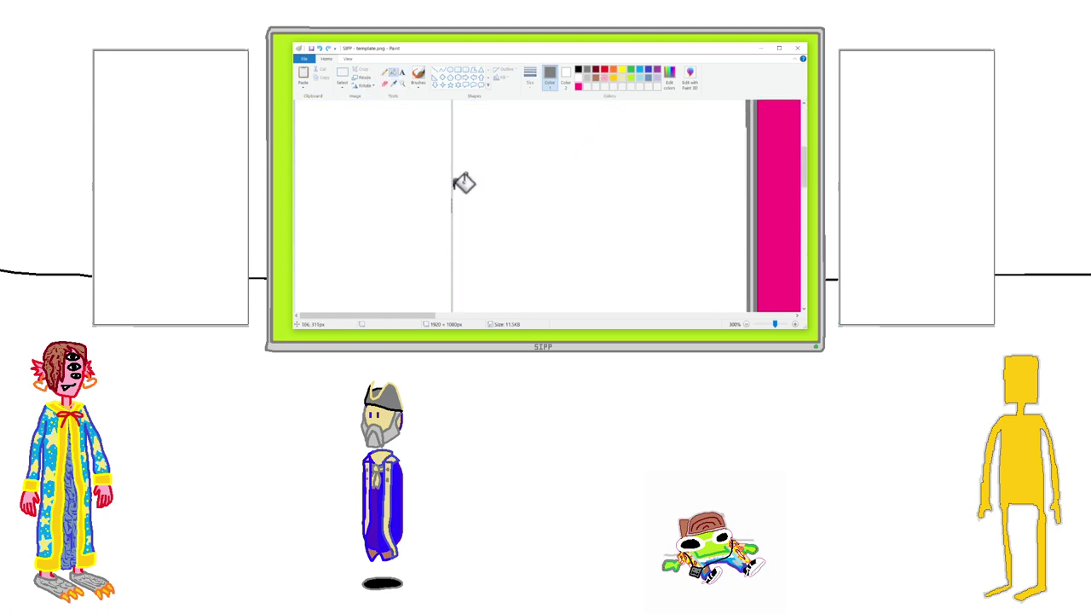
left_click(384, 73)
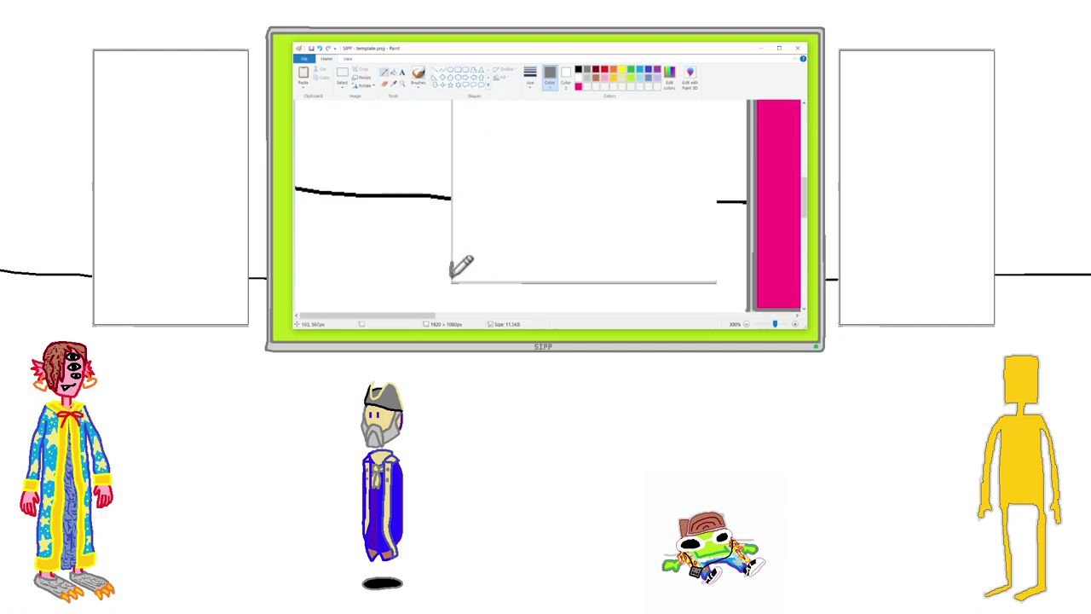
left_click_drag(451, 283, 630, 280)
Undo the outline retouching on the left rectangle.
key("ctrl+z")
key("ctrl+z")
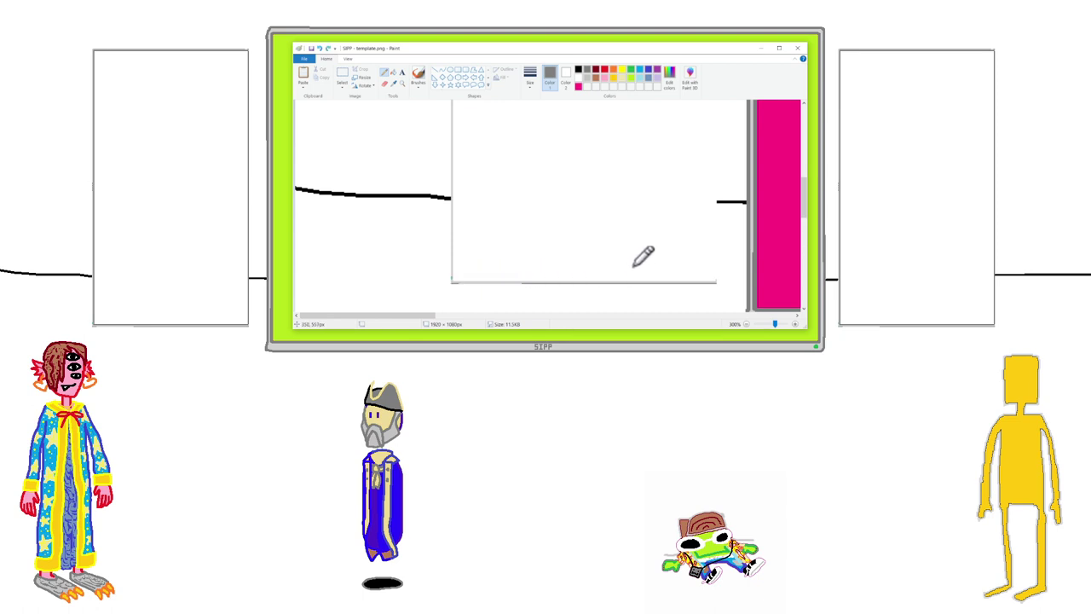
key("ctrl+z")
key("ctrl+z")
key("ctrl+z")
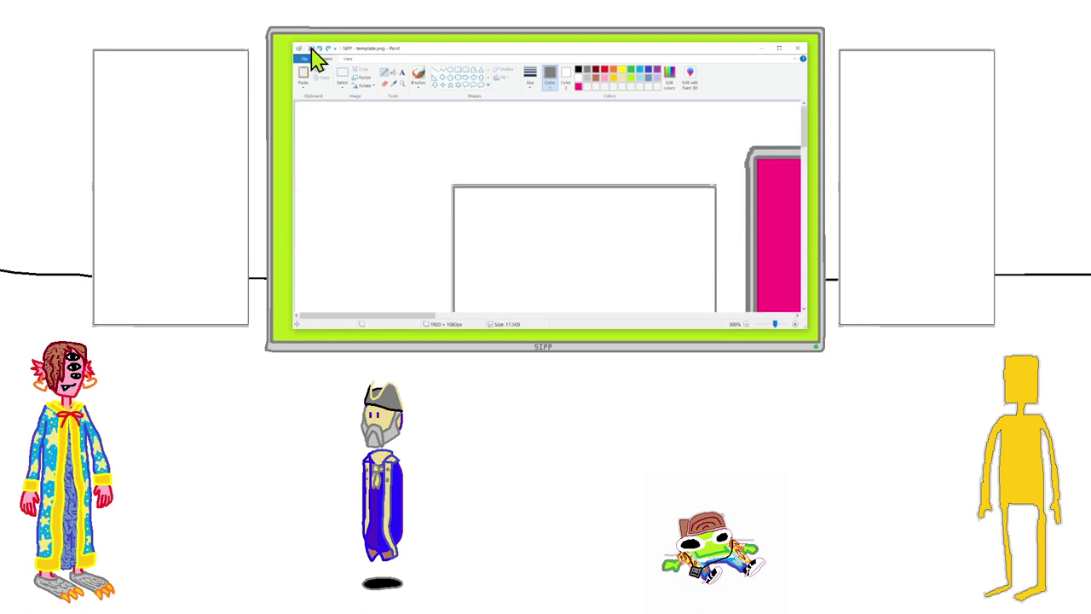
Add a text box inside the left rectangle and write "Semi-Interactive" in black at font size 36.
scroll(465, 146, "down", 3, "ctrl")
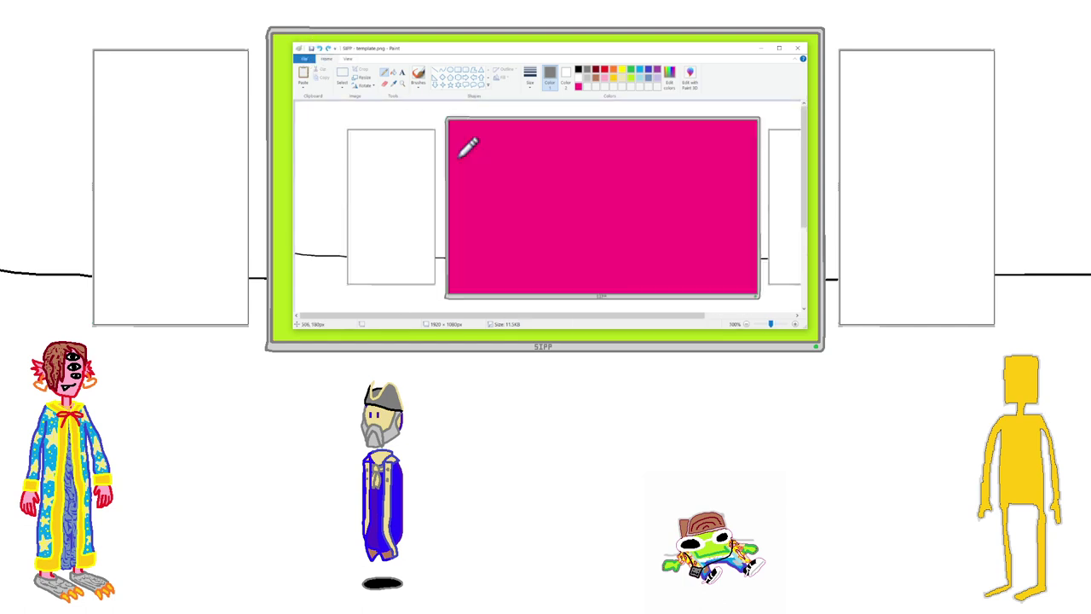
scroll(465, 146, "up", 1, "ctrl")
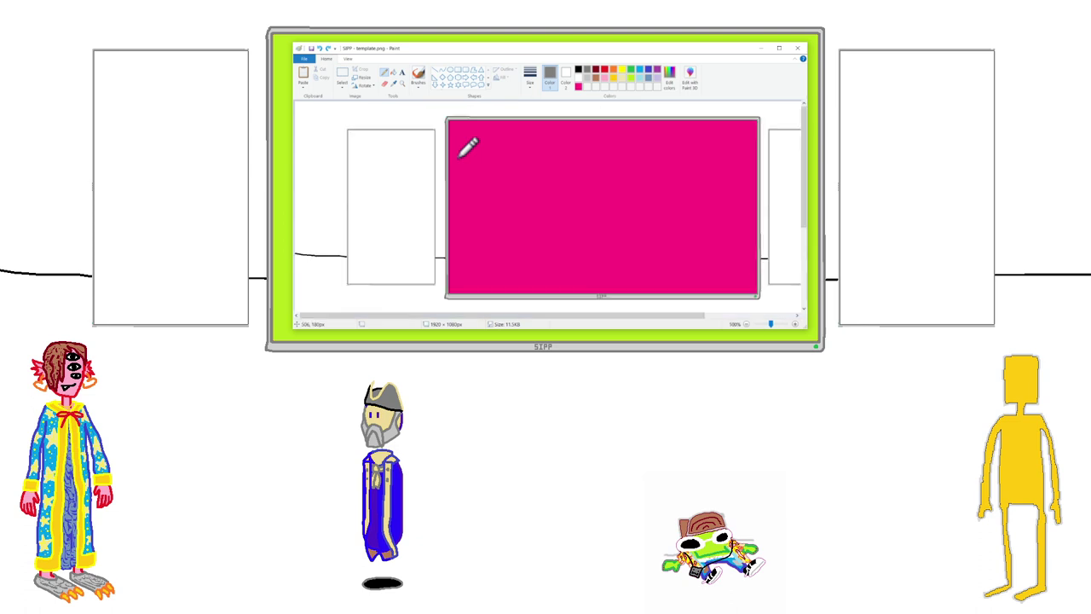
left_click(402, 72)
mouse_move(354, 136)
left_mouse_down()
mouse_move(414, 275)
mouse_move(432, 278)
left_mouse_up()
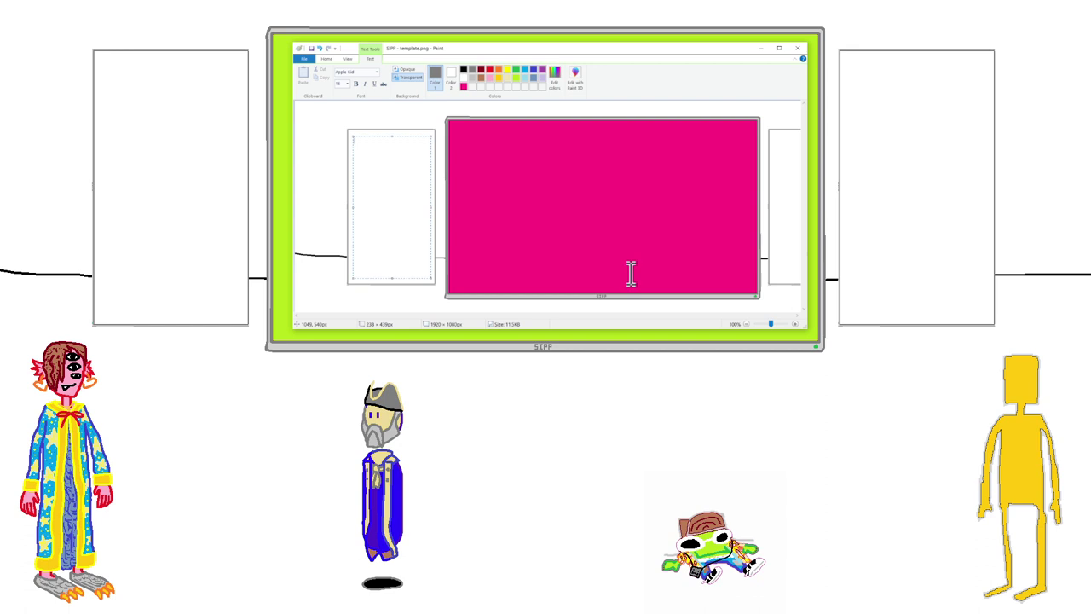
left_click(345, 83)
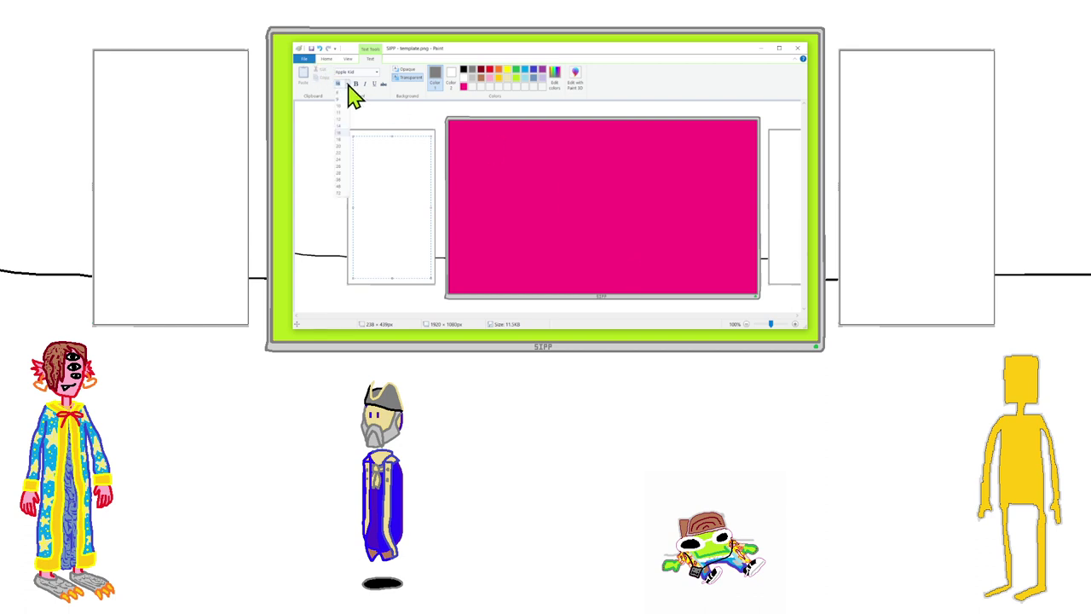
left_click(341, 176)
type("Semi-")
key("ctrl+a")
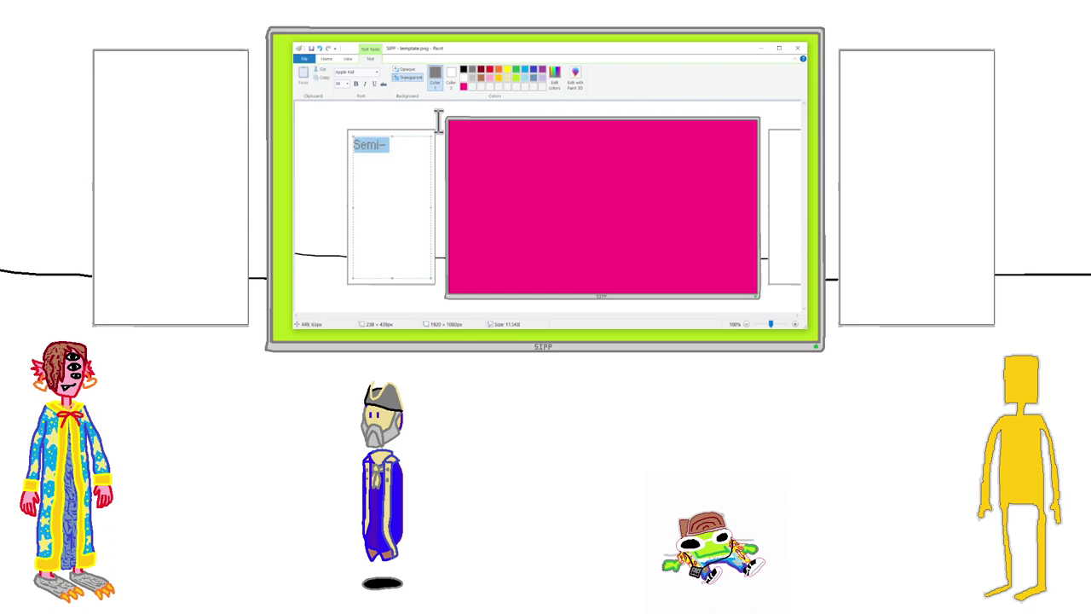
left_click(464, 70)
left_click(410, 159)
type("Interactive")
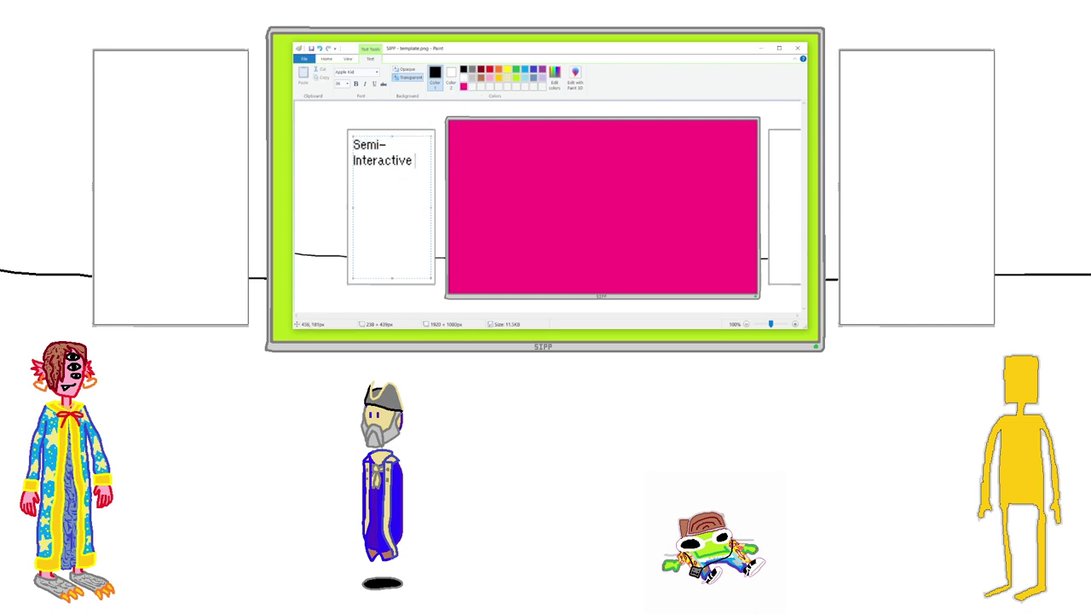
Continue the left panel's text with "Podcast Project", "New Beginnings" and "with:" in separate paragraphs, and save the template.
type(" Podcast Projec")
type("New Begn")
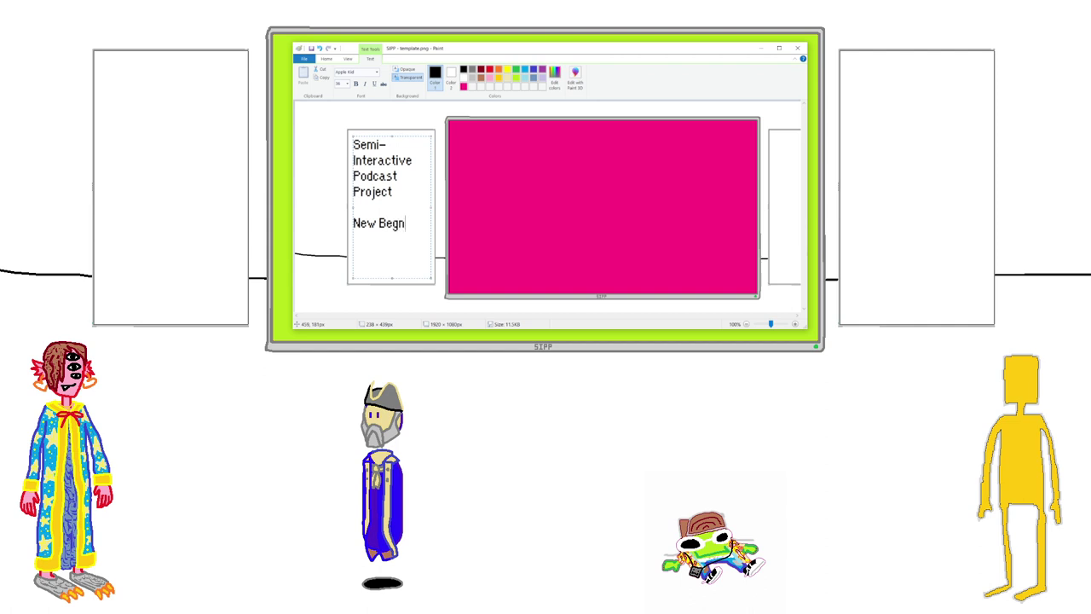
key("BackSpace")
type("innings")
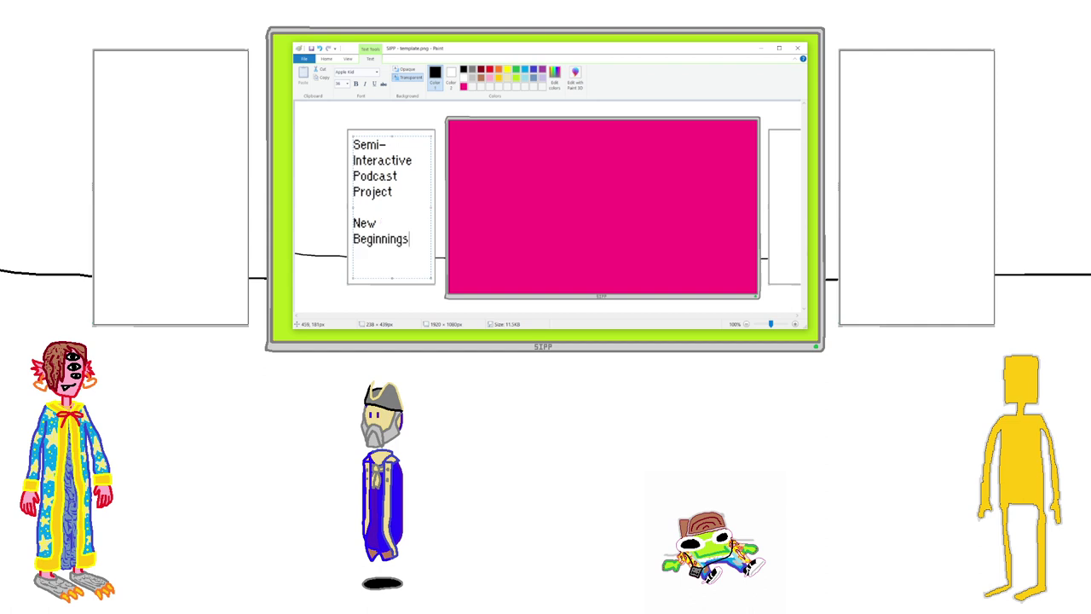
type("with:")
left_click_drag(518, 315, 635, 324)
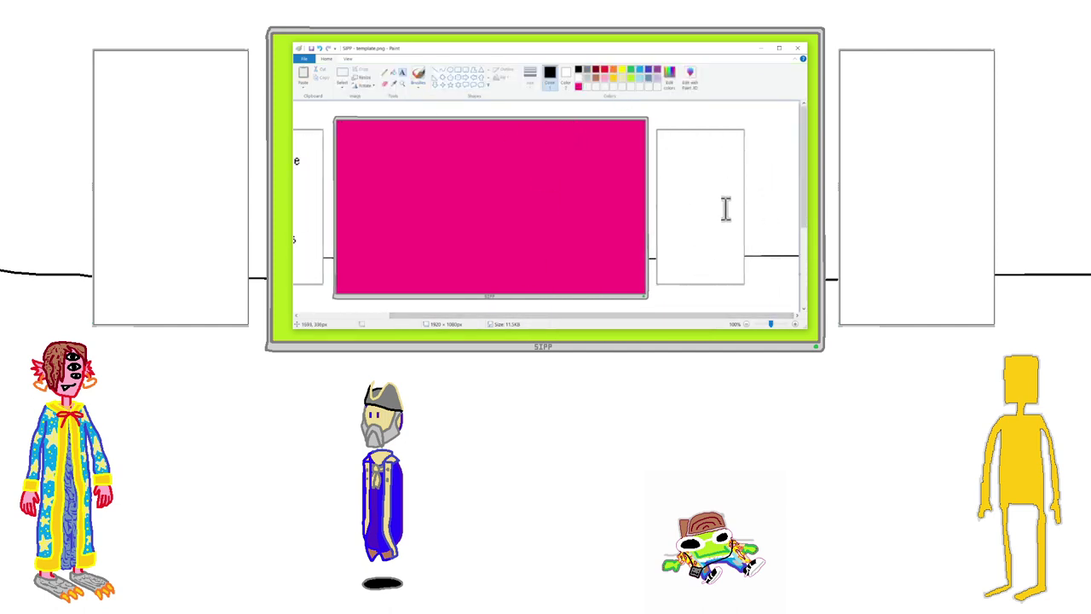
left_click(311, 49)
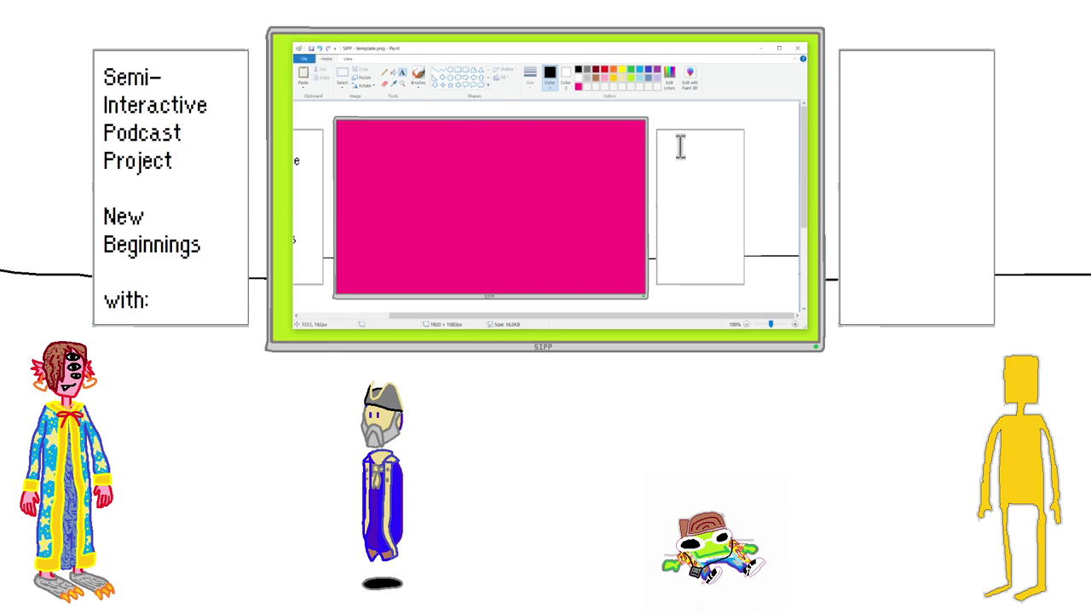
Add a text box over the right rectangle reading "G/Hosts [guests/hosts]".
left_click_drag(672, 142, 742, 275)
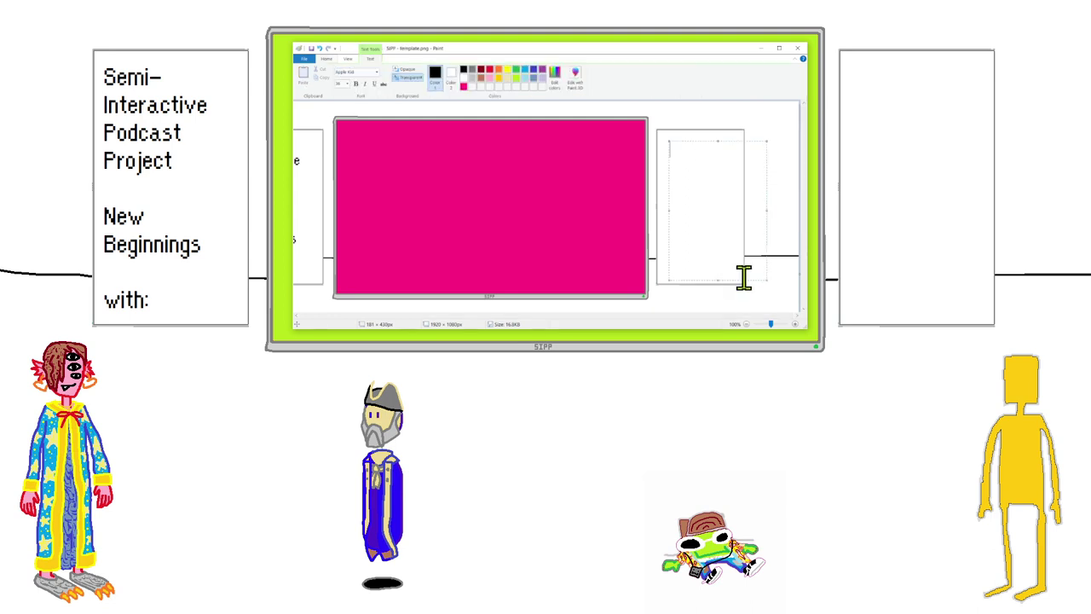
type("Gue")
key("BackSpace")
key("BackSpace")
type("/Hosts [")
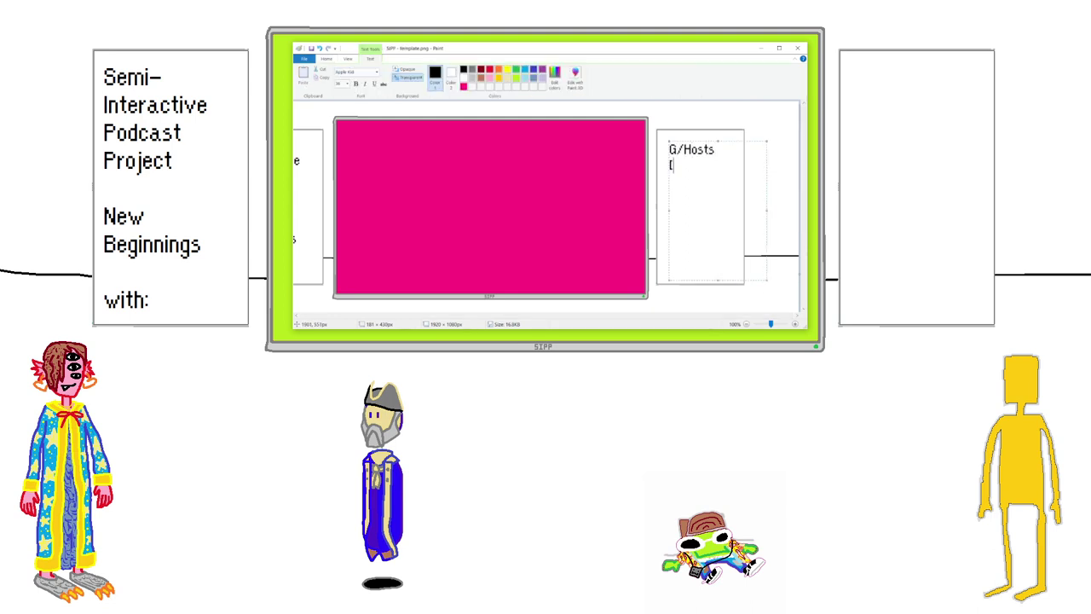
type("guests/hosts]")
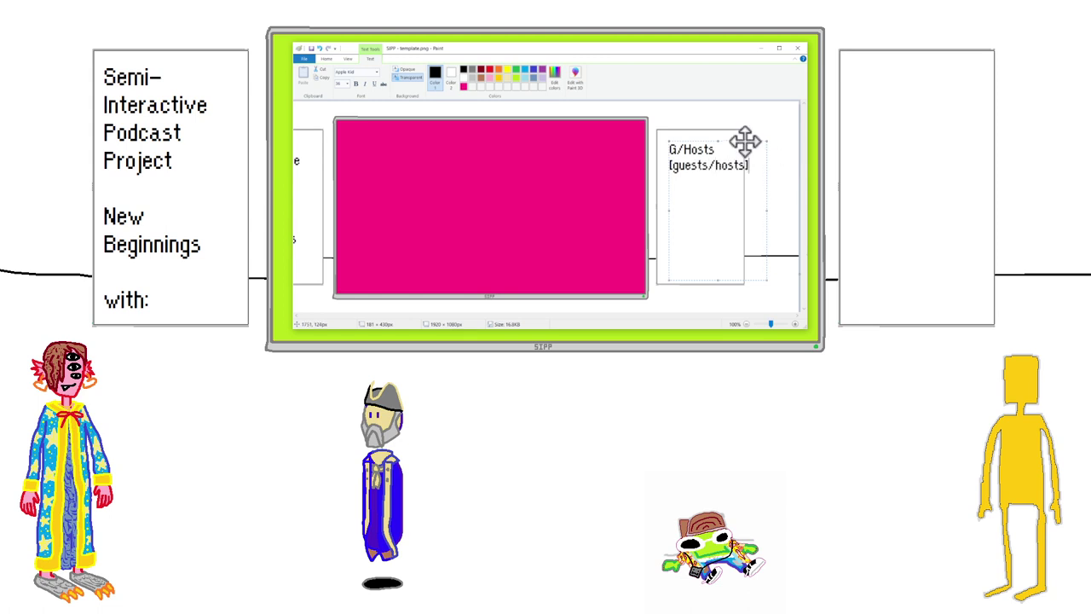
Add a colon after "[guests/hosts]", fit the text into the right rectangle's upper-left corner and save the template.
left_click_drag(744, 141, 734, 129)
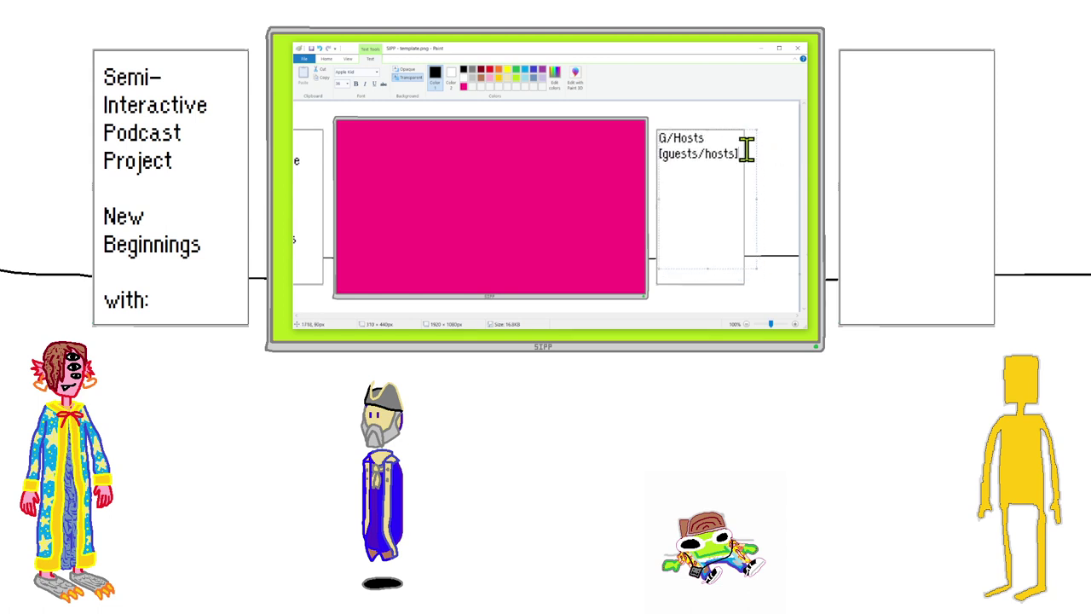
type(":")
left_click_drag(742, 128, 743, 130)
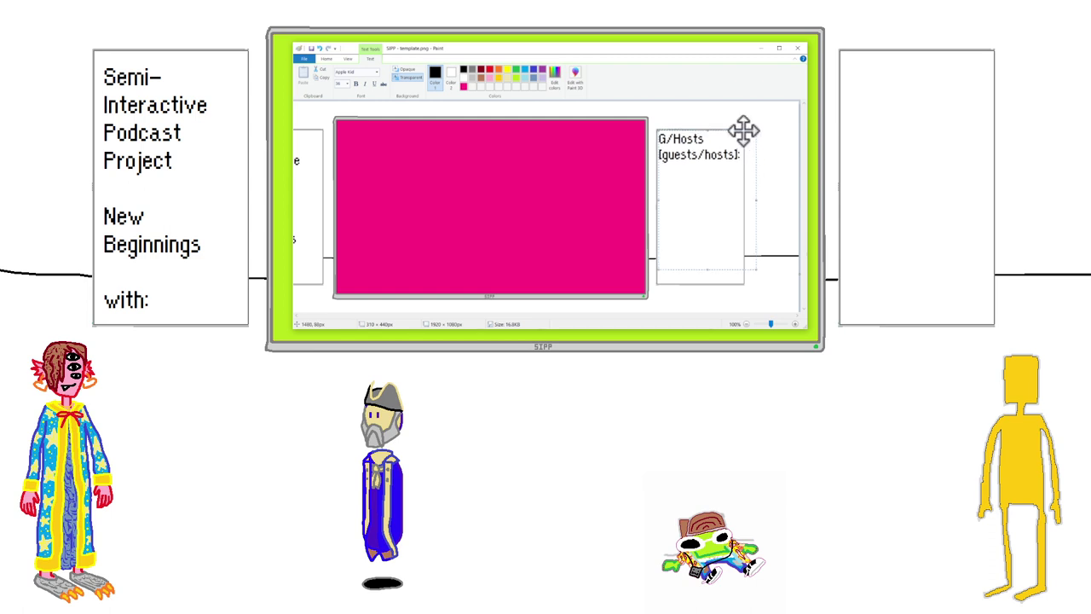
left_click(736, 107)
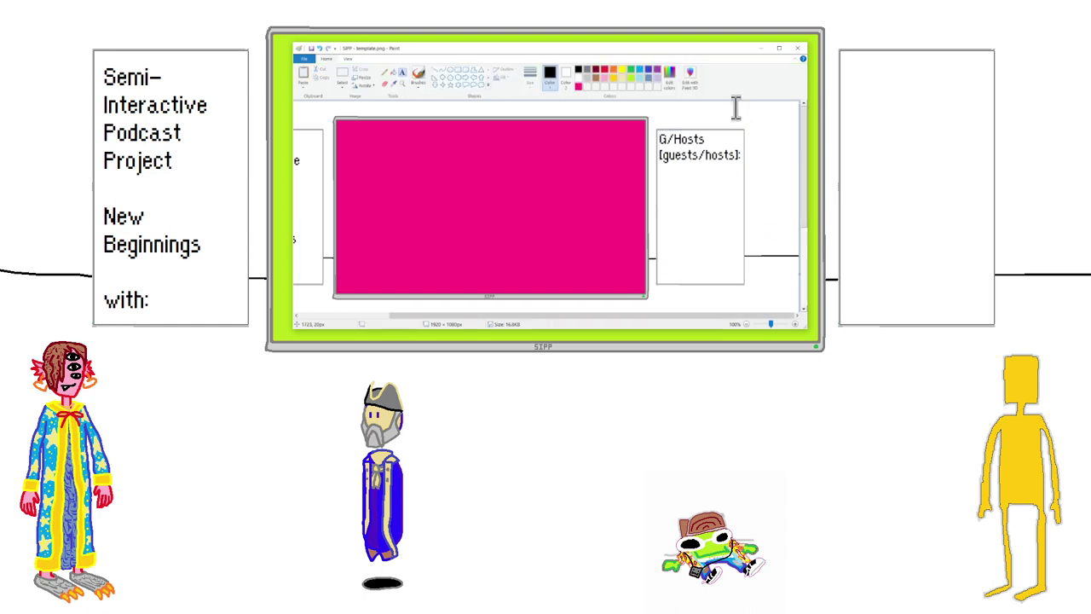
left_click_drag(673, 317, 586, 318)
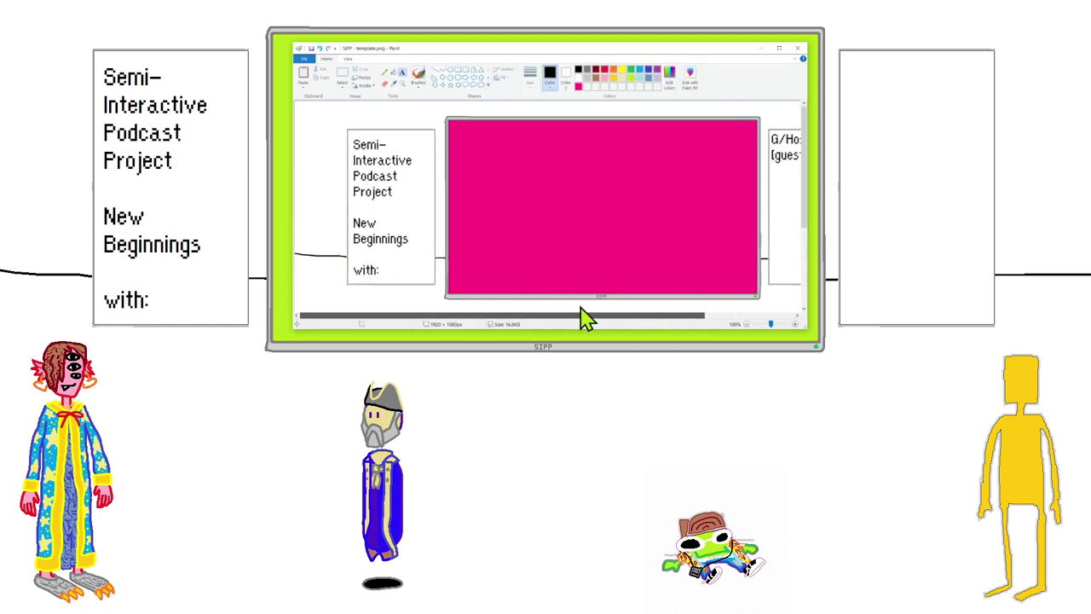
left_click(311, 48)
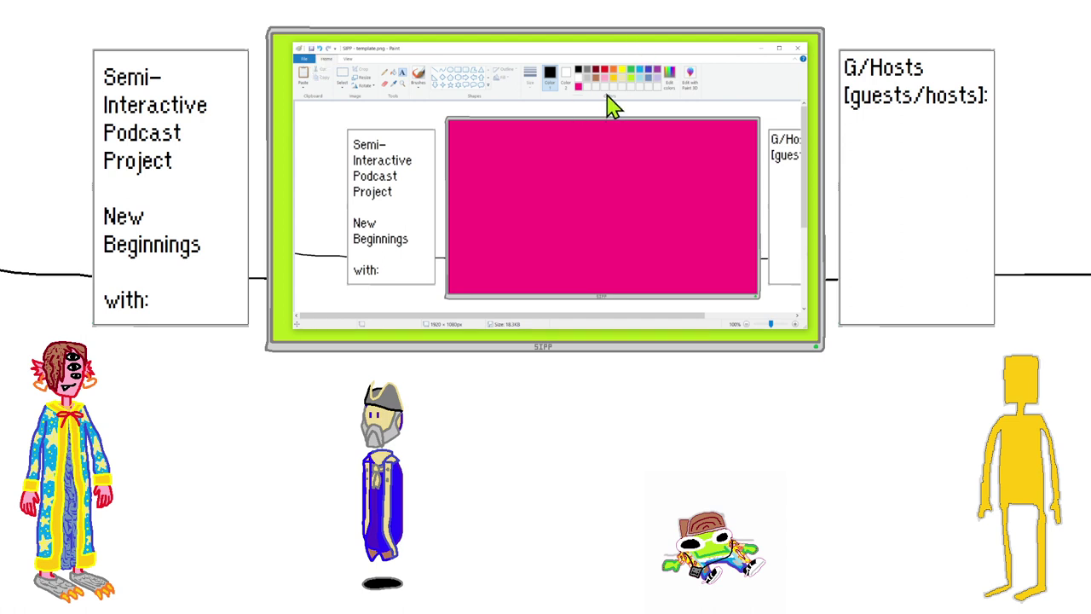
Fill the wall area above the horizon line with indigo.
left_click(639, 81)
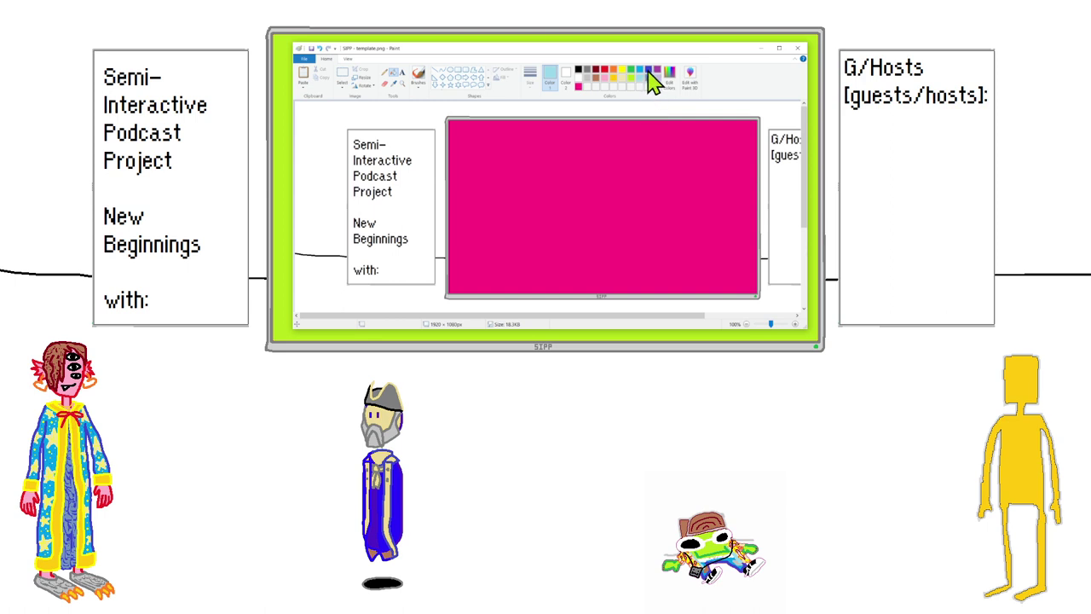
left_click(649, 71)
left_click(393, 74)
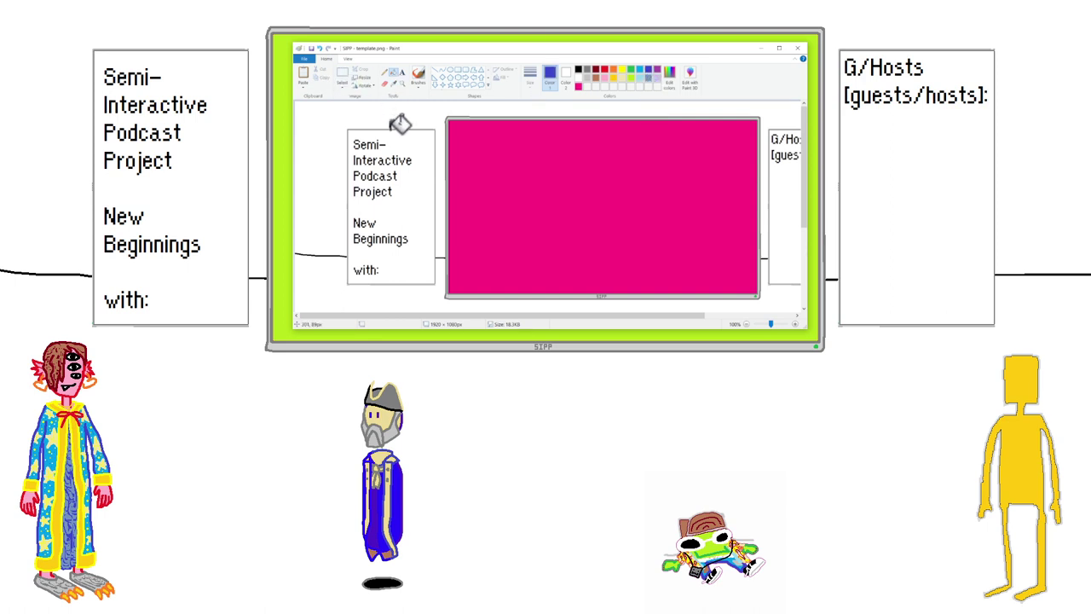
scroll(431, 195, "down", 3)
scroll(431, 195, "up", 3)
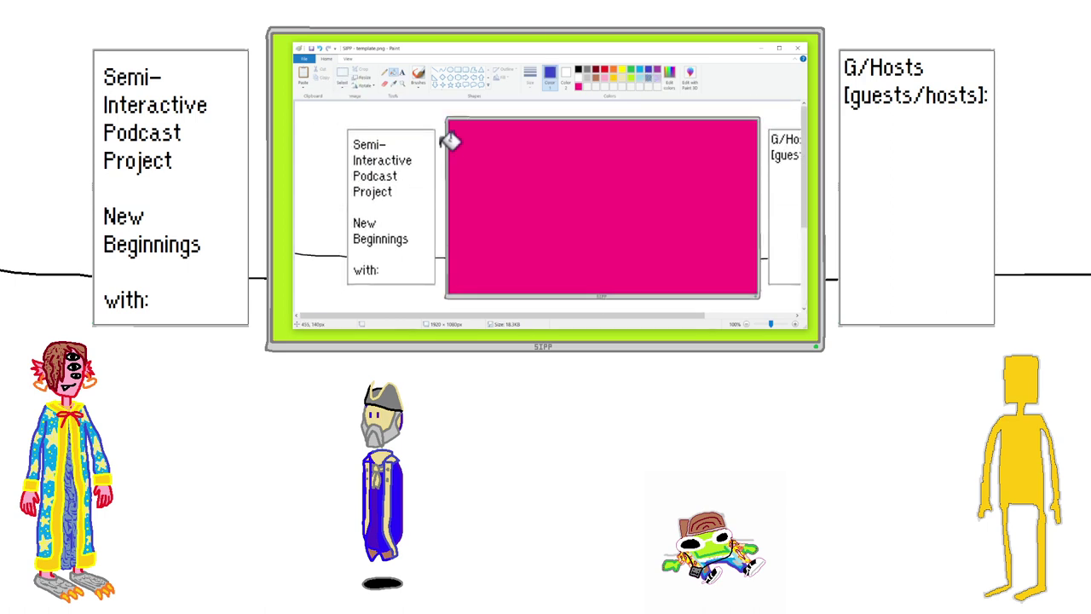
left_click(442, 114)
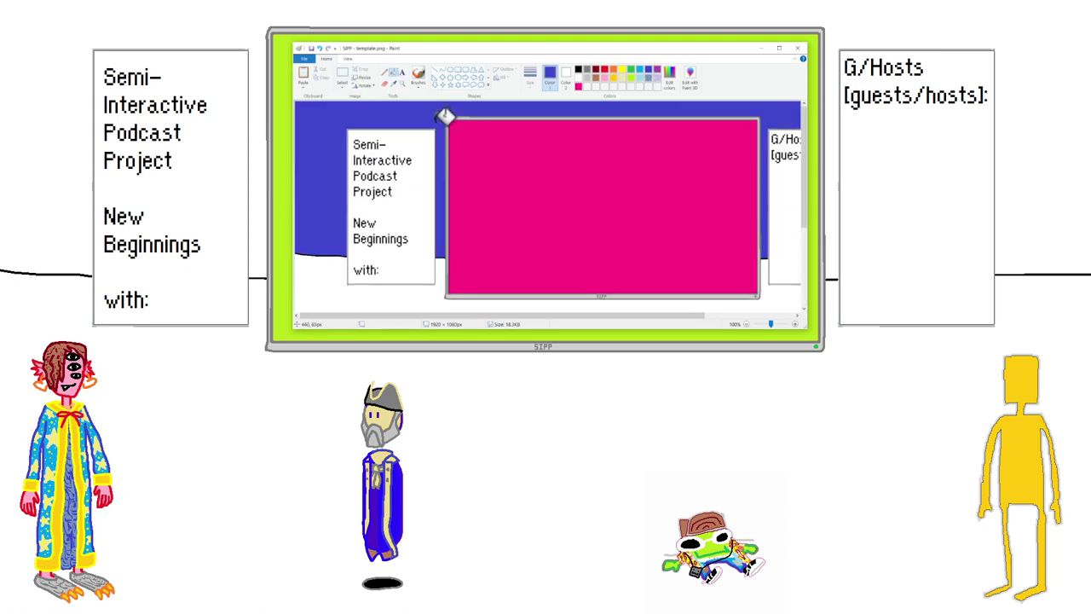
Fill the floor area below the horizon line with light turquoise and save the template.
left_click(633, 83)
scroll(438, 205, "down", 3)
left_click(432, 204)
left_click(311, 50)
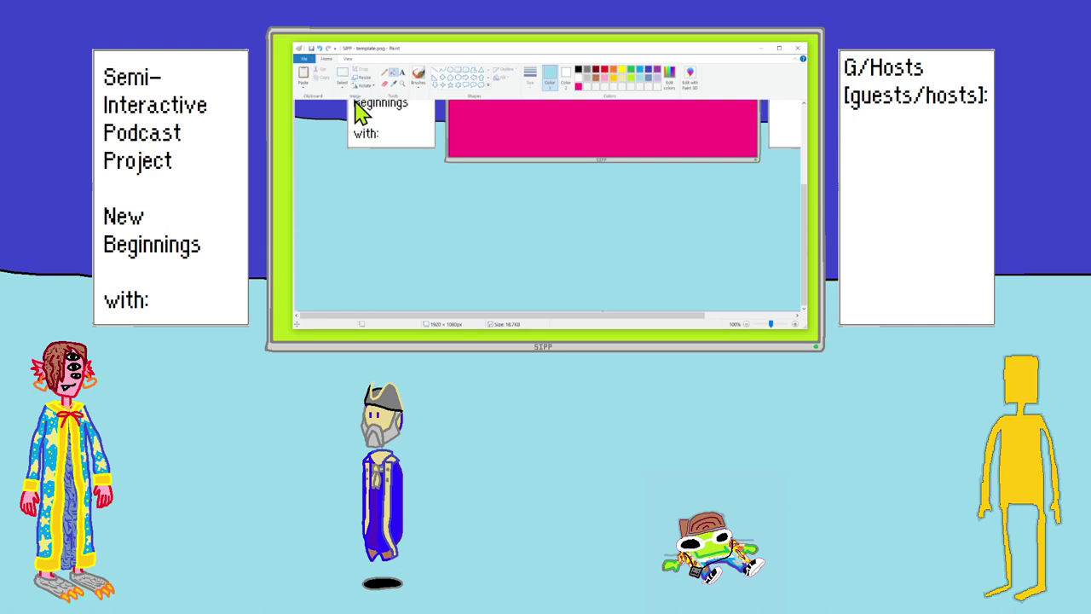
scroll(358, 101, "up", 3)
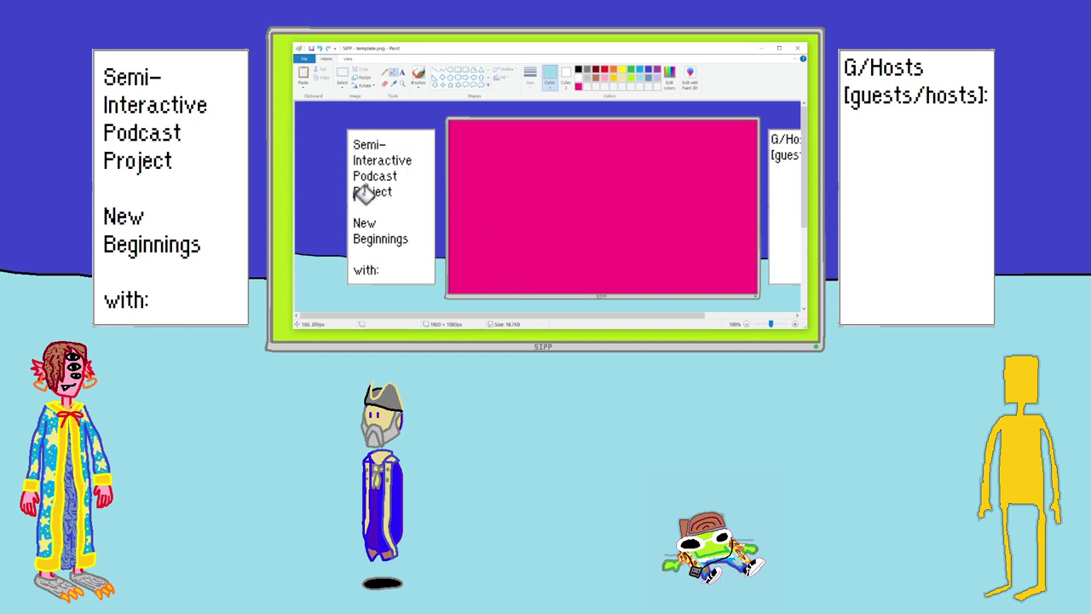
left_click_drag(417, 317, 562, 316)
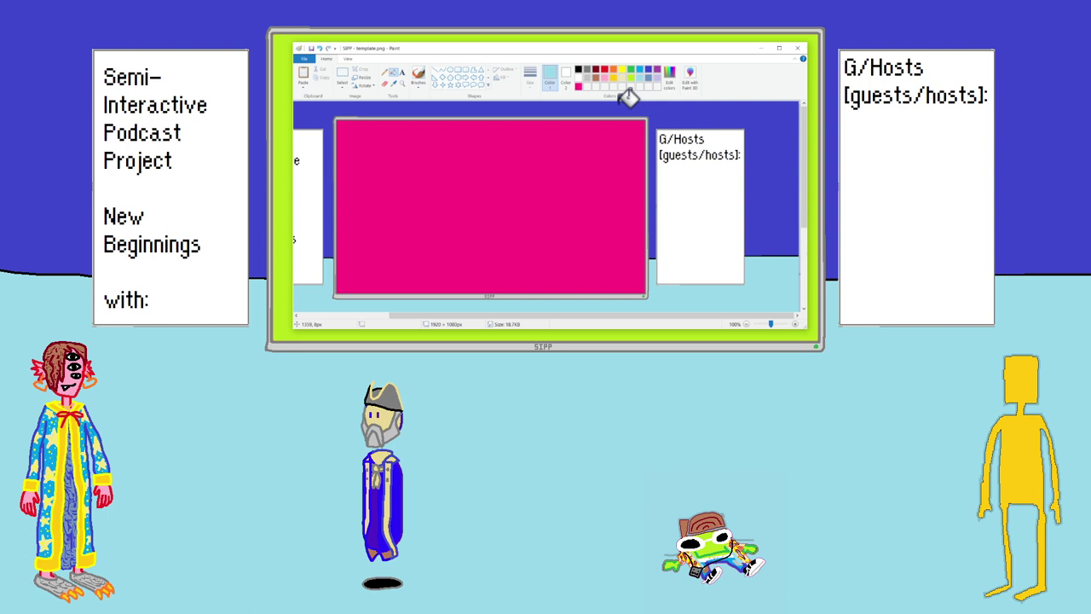
key("alt+Tab")
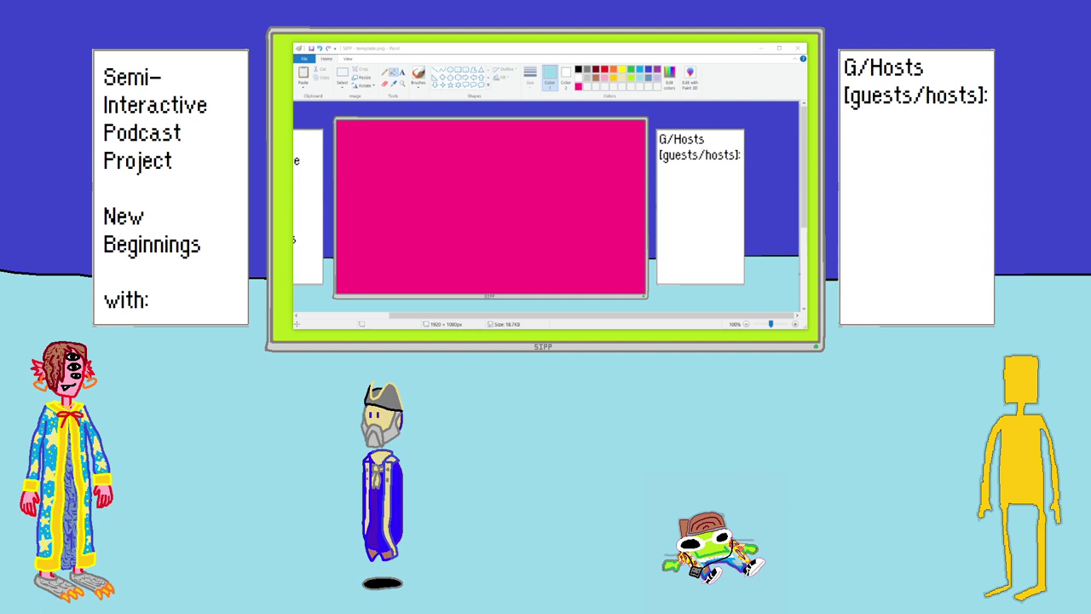
left_click(758, 323)
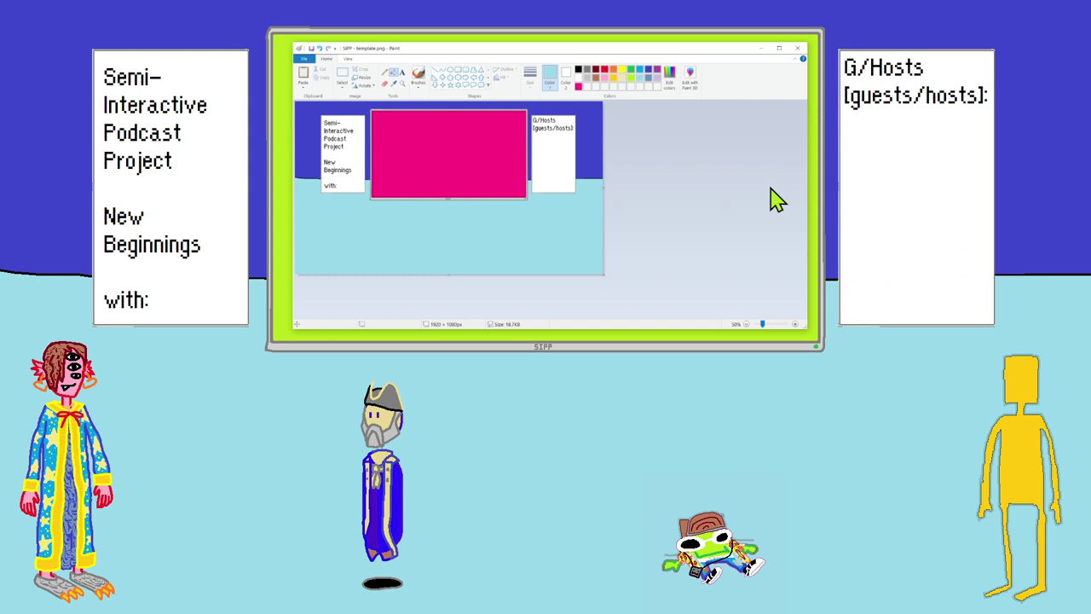
key("alt+Tab")
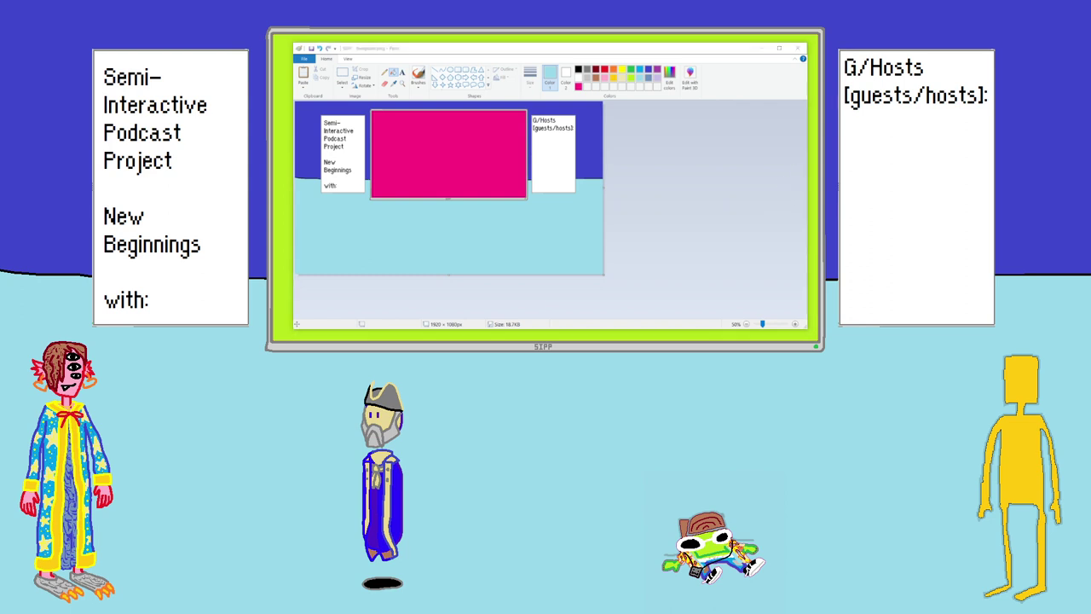